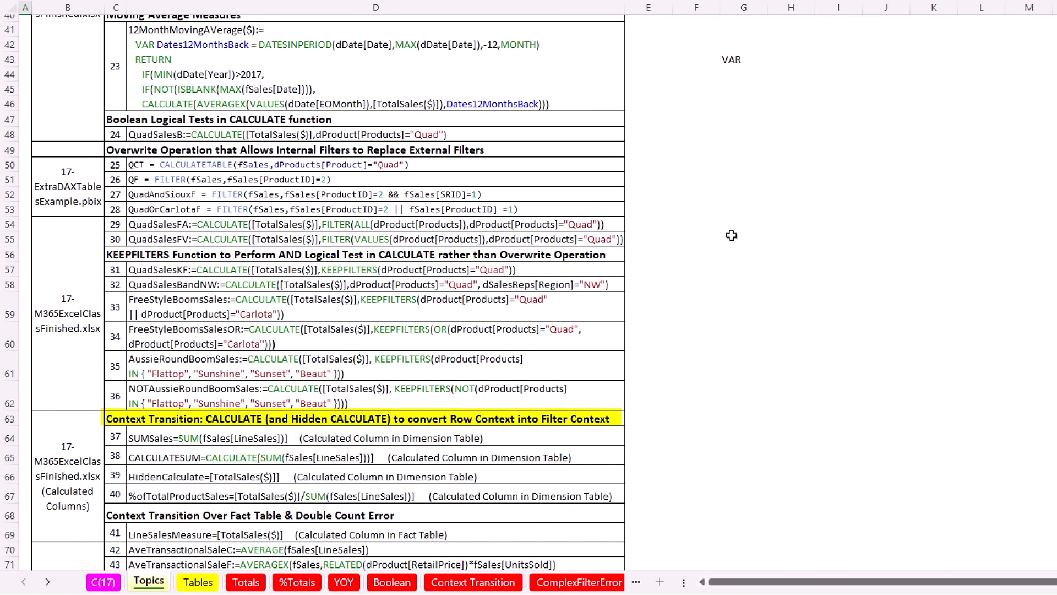
Scroll down the Topics sheet's DAX measure list toward the context transition examples.
scroll(731, 235, "down", 11)
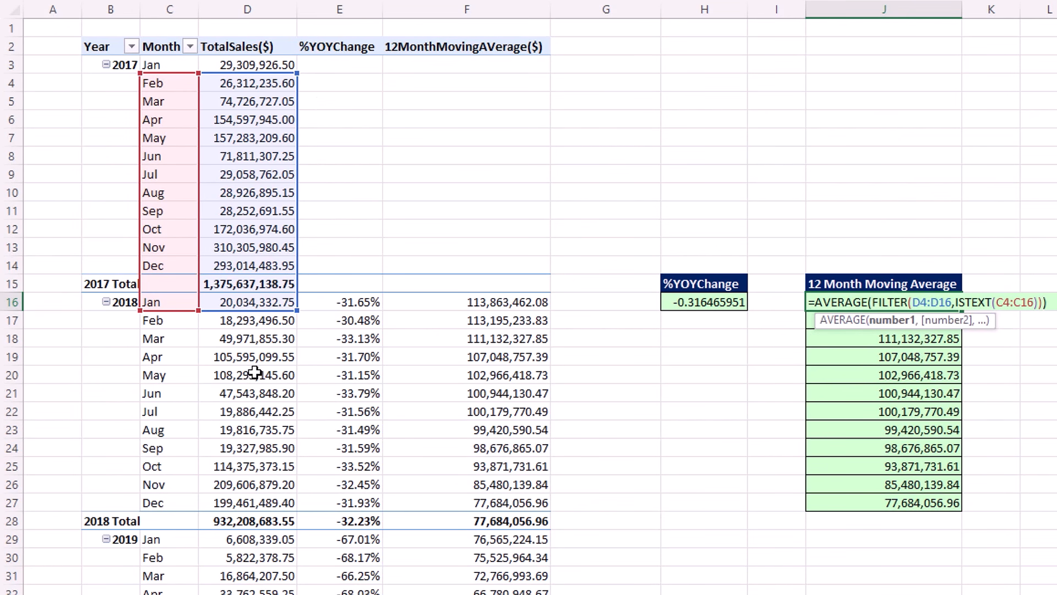
Confirm the moving average formula and copy H16's =D16/D3-1 down to H24.
key("Return")
left_click(699, 305)
double_click(700, 304)
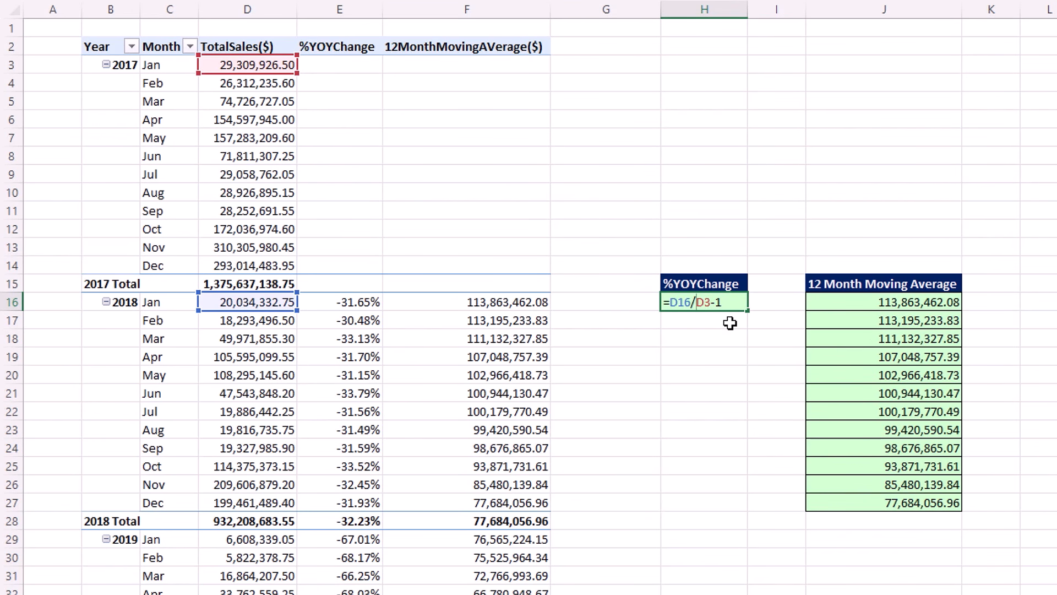
key("ctrl+Return")
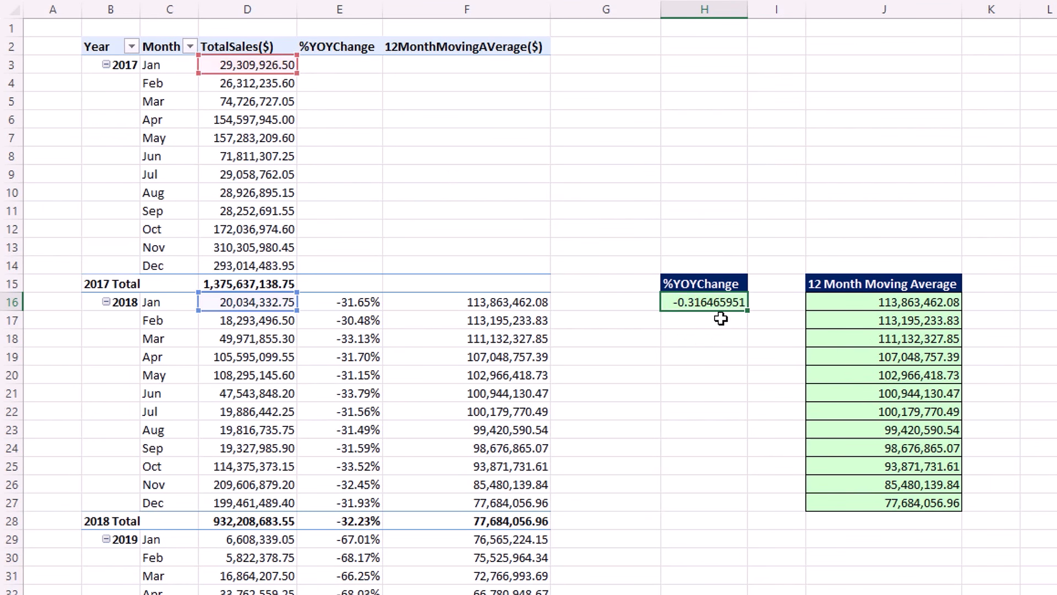
left_click_drag(748, 310, 727, 461)
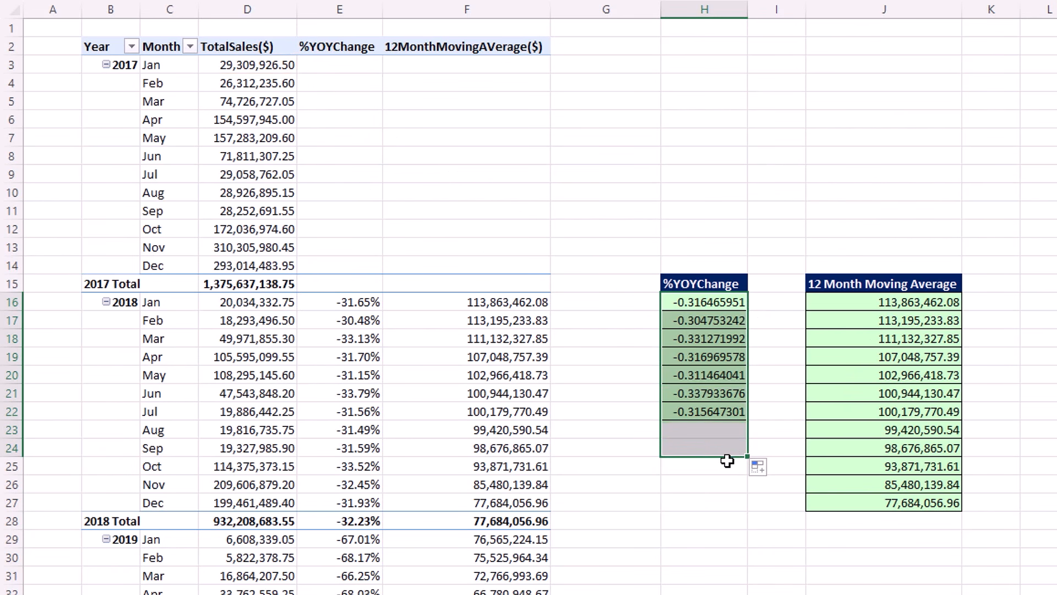
left_click(716, 448)
double_click(721, 449)
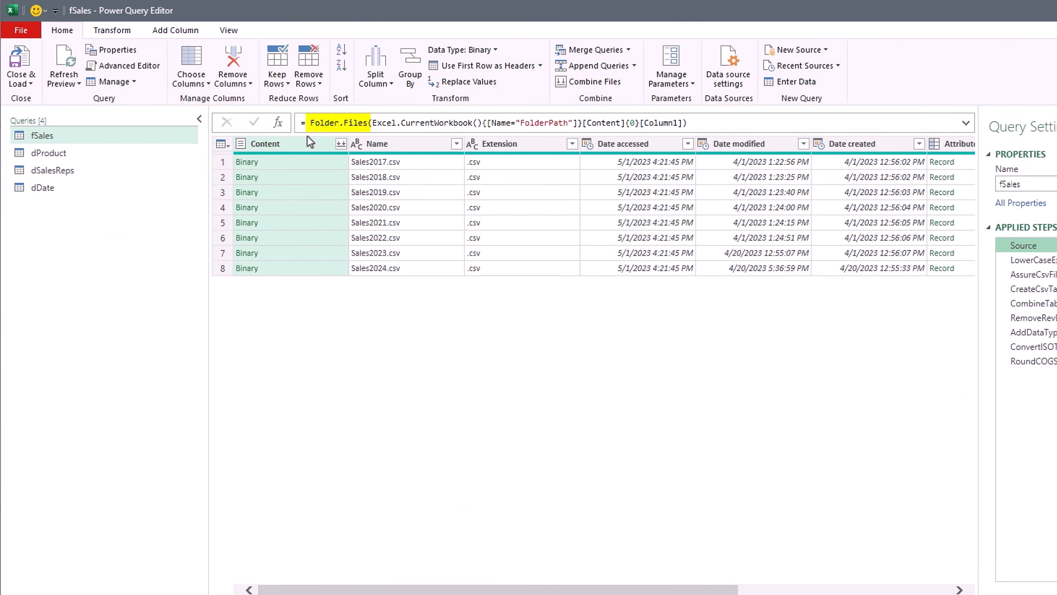
Preview Sales2017.csv, the 2018 CSV table, then the CombineTables step's all-years table.
left_click(299, 165)
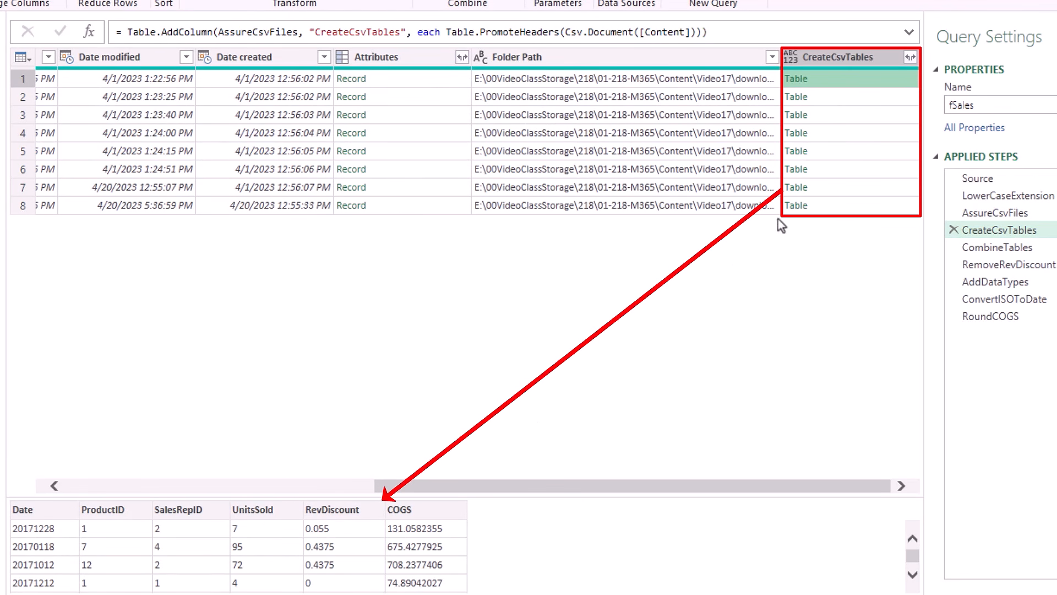
left_click(853, 94)
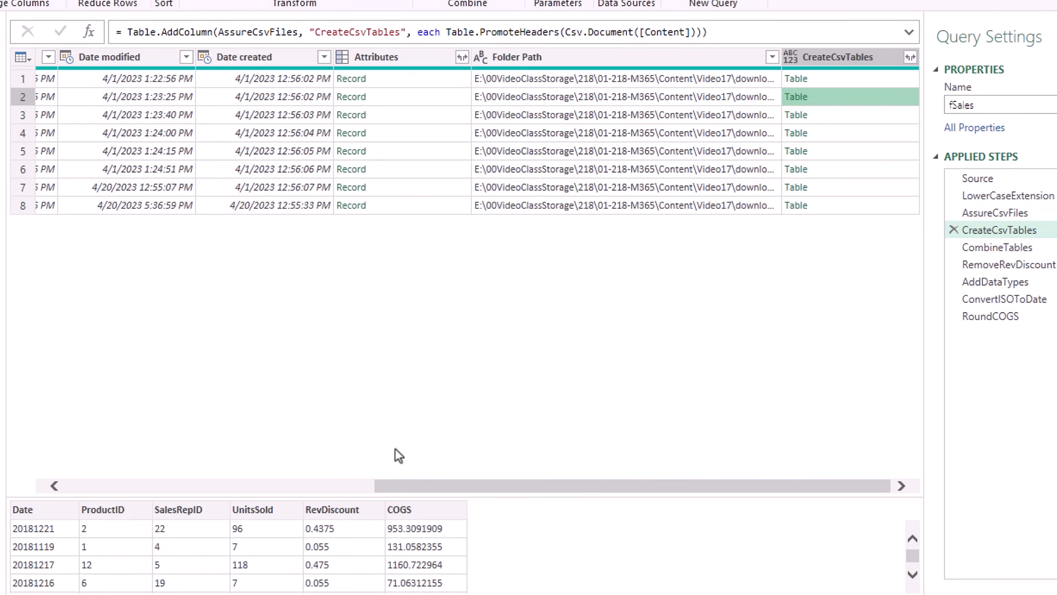
left_click(1018, 249)
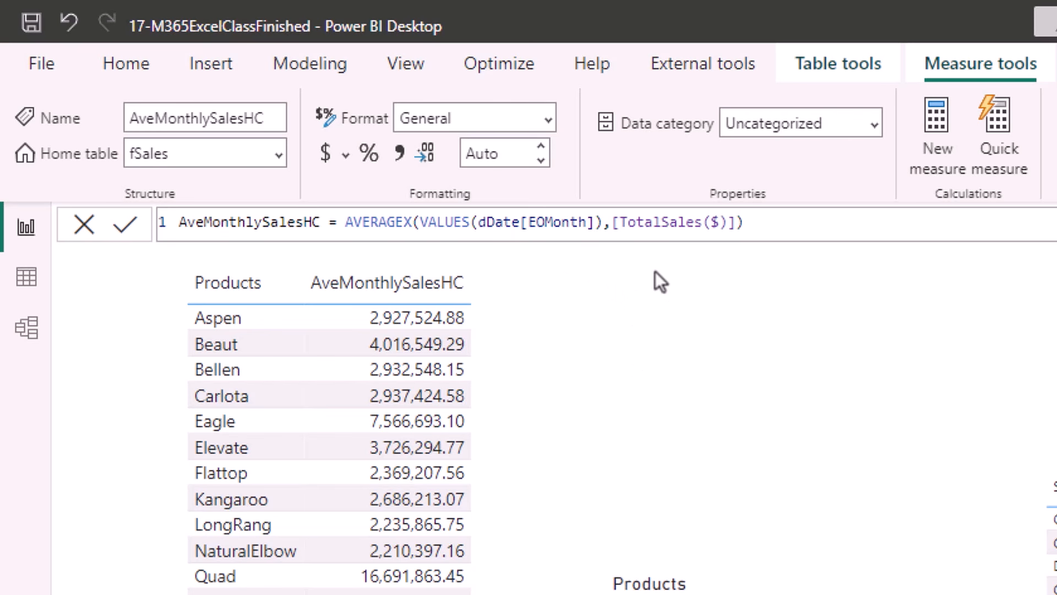
Check AveMonthlySalesHC at 65,987,208.47 in Power Pivot, then switch to 17-M365ExcelClassStart.xlsx.
key("alt+Tab")
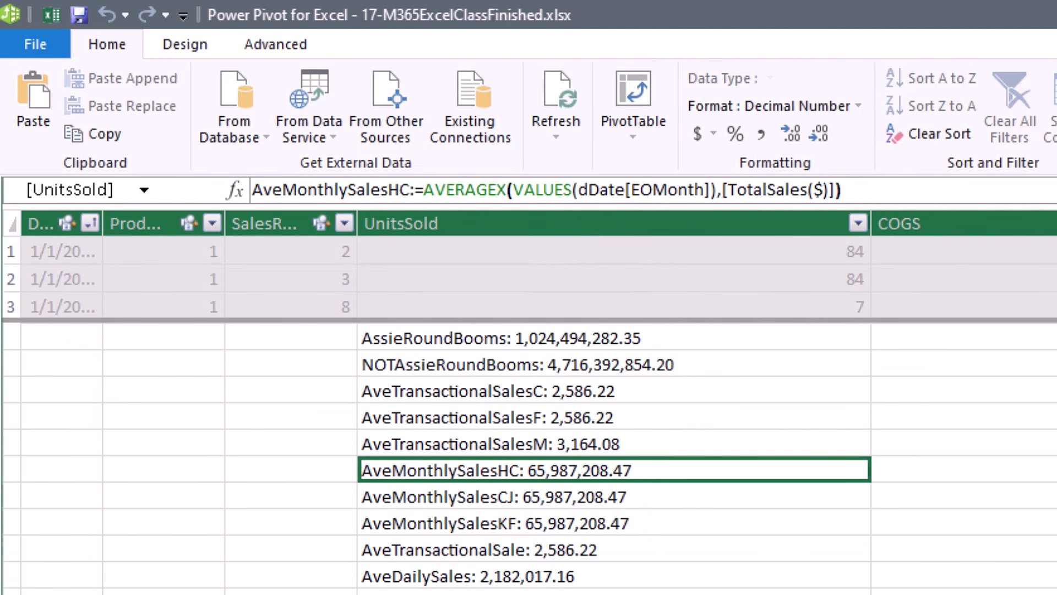
key("alt+Tab")
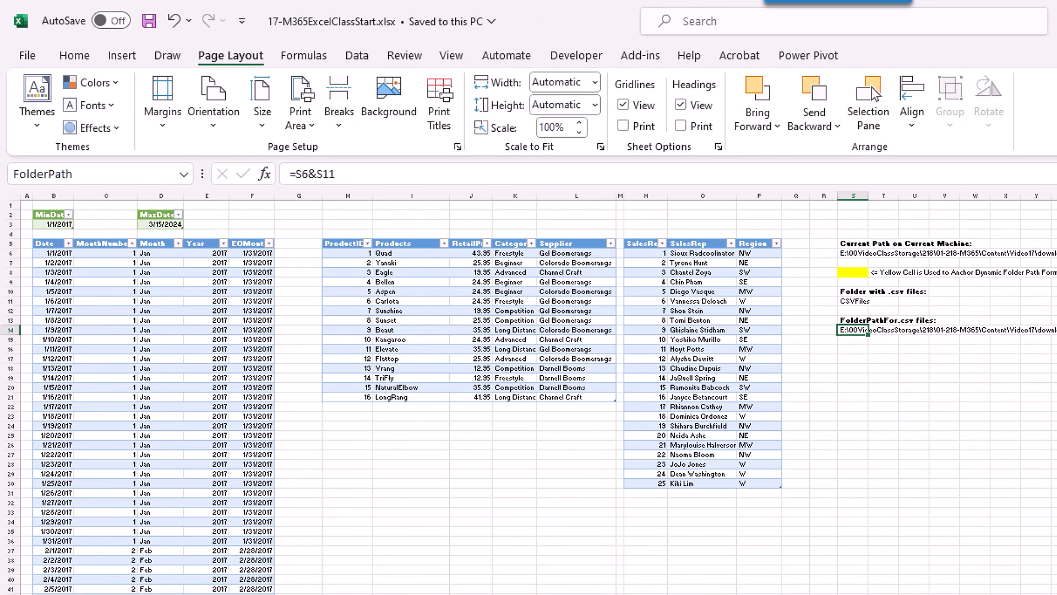
Show the start file's Data source settings: one folder ending in firstfinalfiles\csvfiles.
key("alt+Tab")
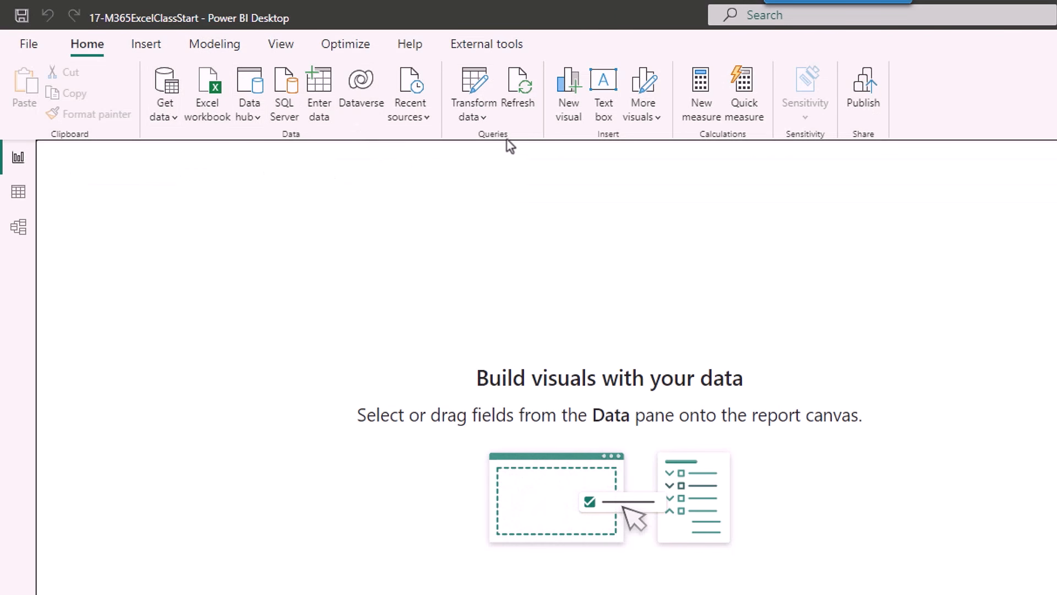
left_click(487, 117)
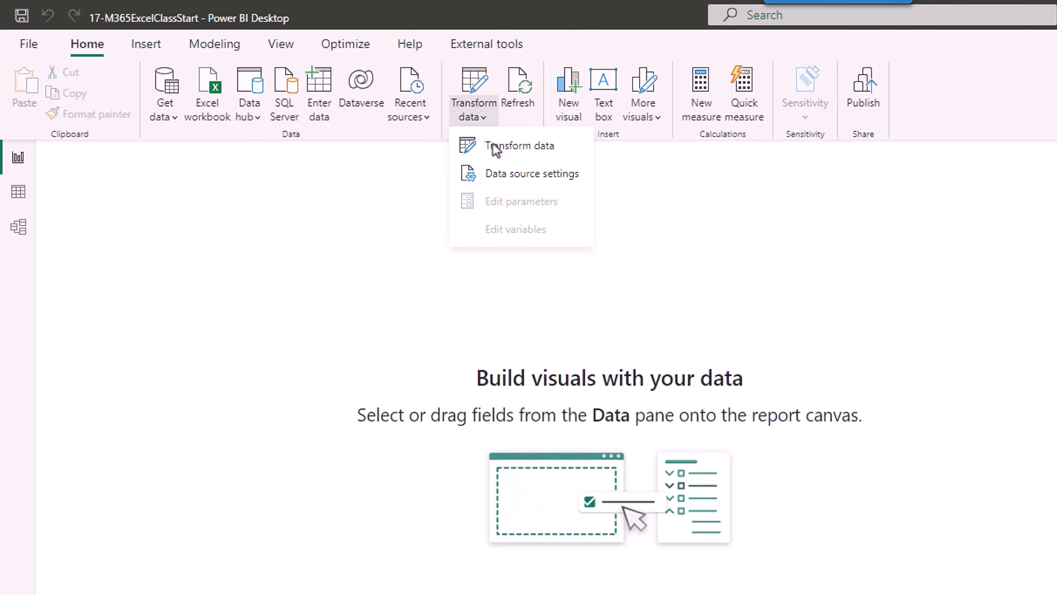
left_click(516, 176)
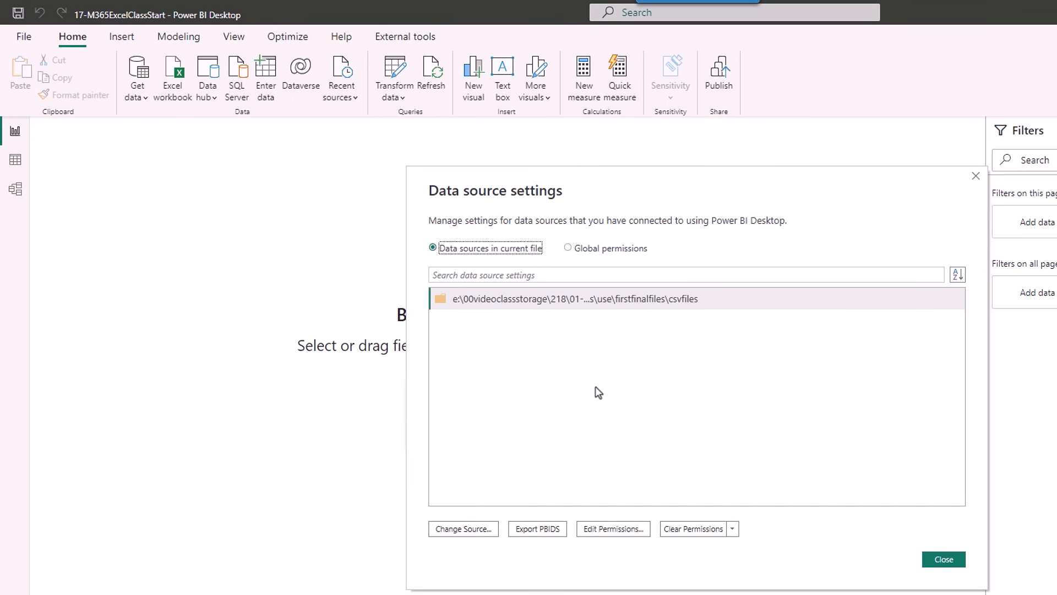
key("alt+Tab")
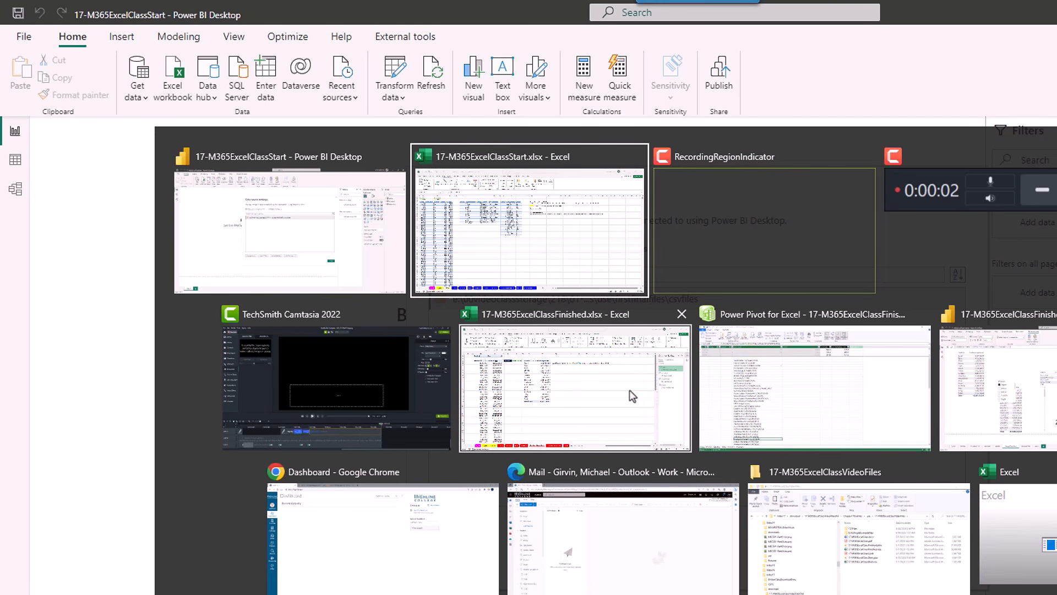
Switch to the finished Power BI report, then to 17-M365ExcelClassFinished.xlsx in Power Pivot.
key("Tab")
key("Tab")
key("Tab")
key("Tab")
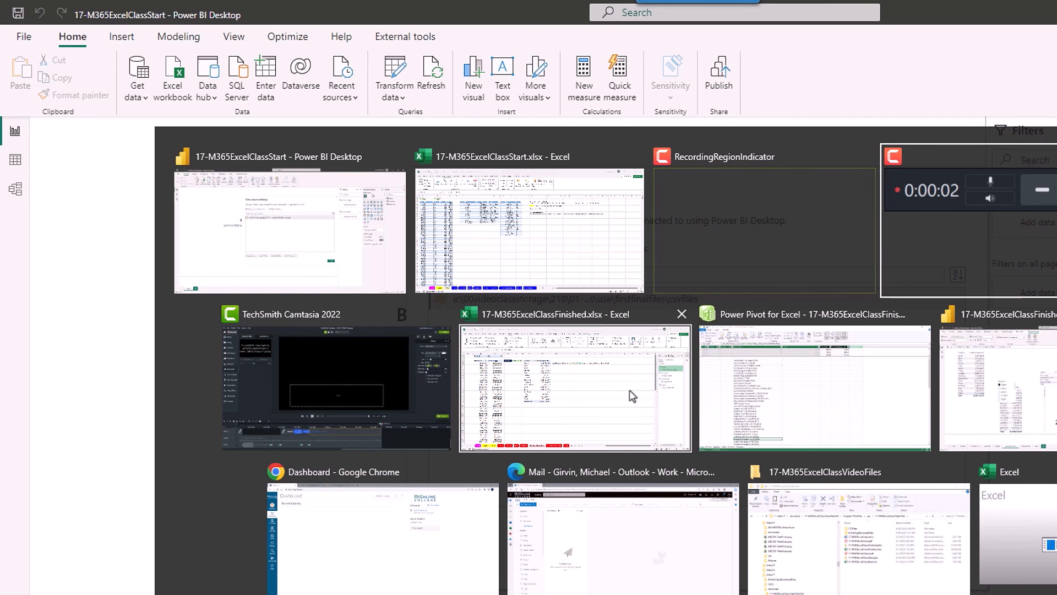
key("Tab")
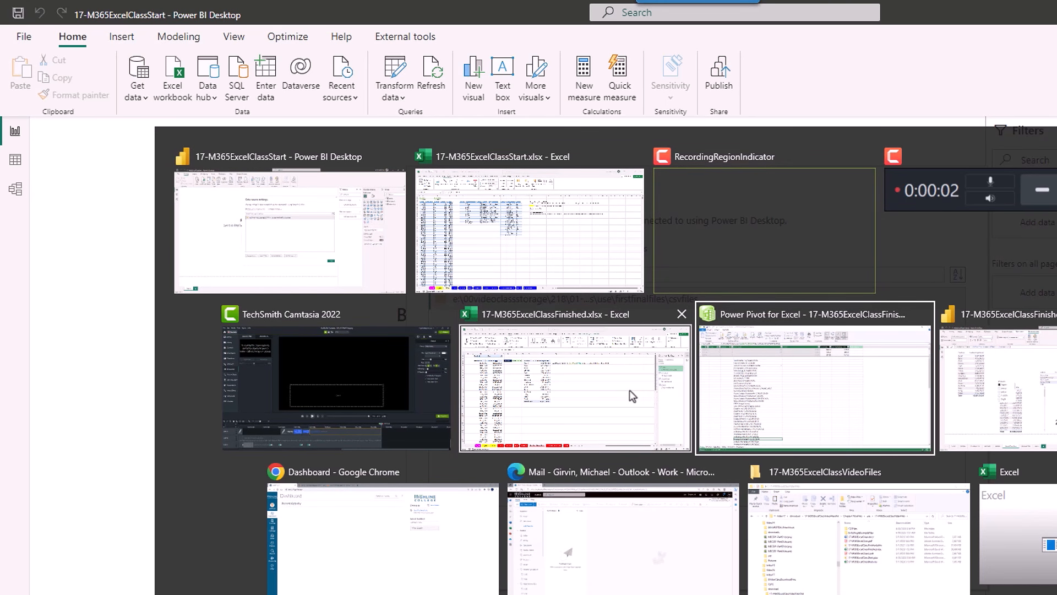
key("Tab")
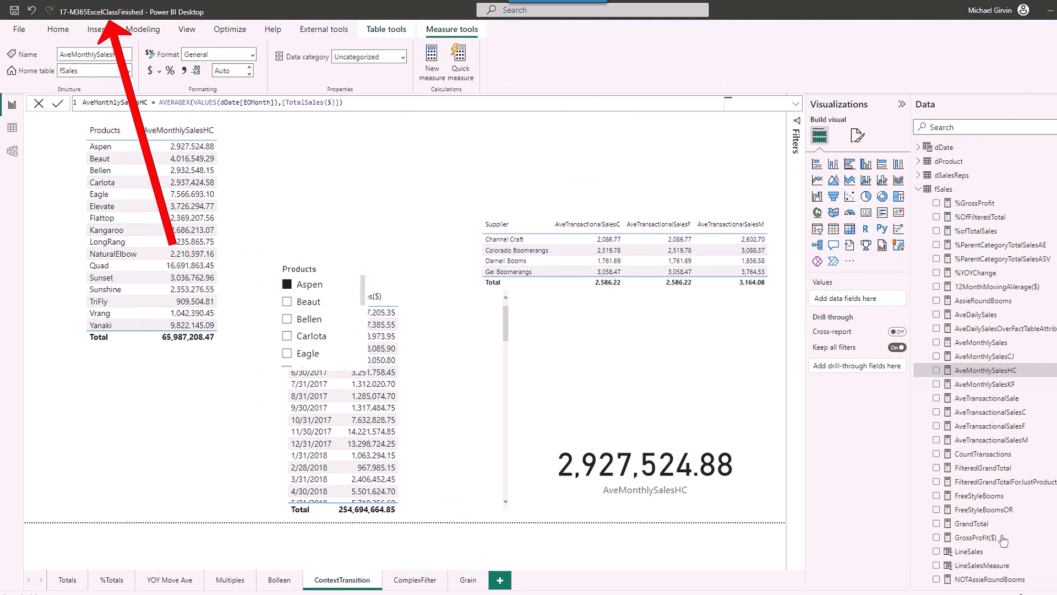
key("alt+Tab")
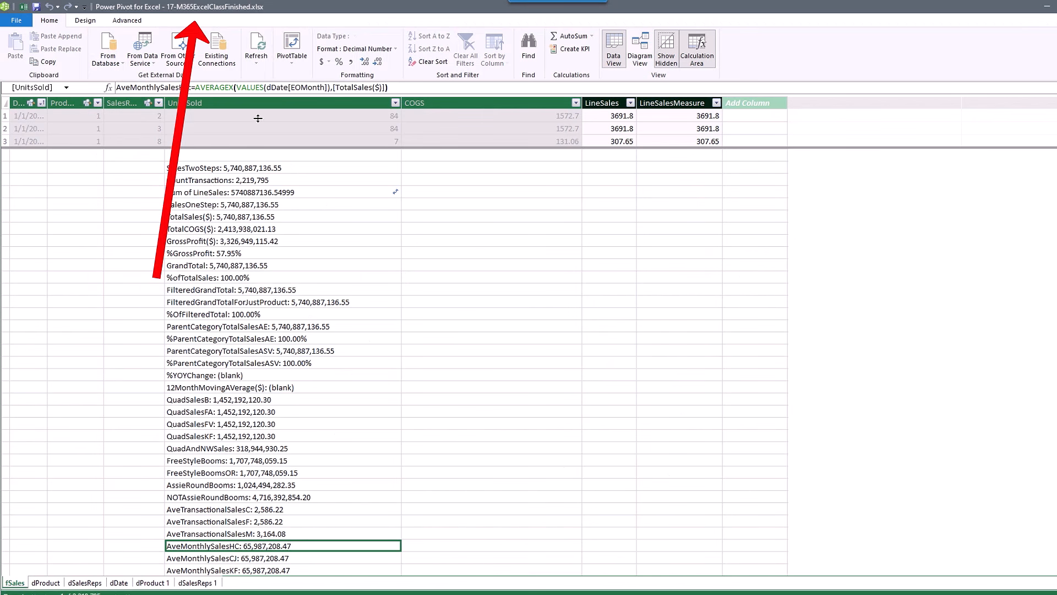
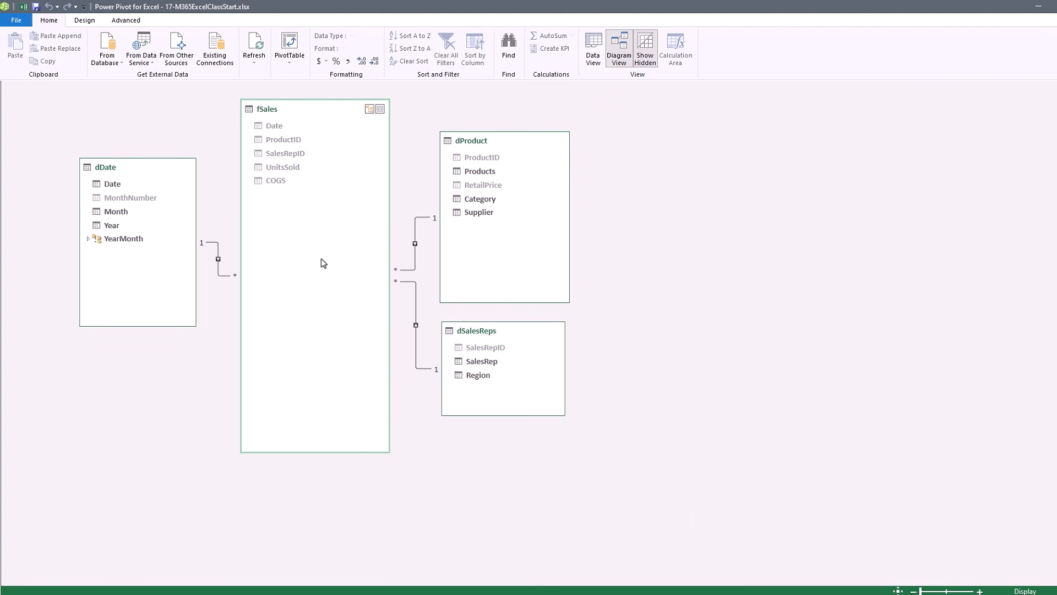
Show the fSales table's rows in Power Pivot's Data View grid instead of the diagram.
left_click(595, 59)
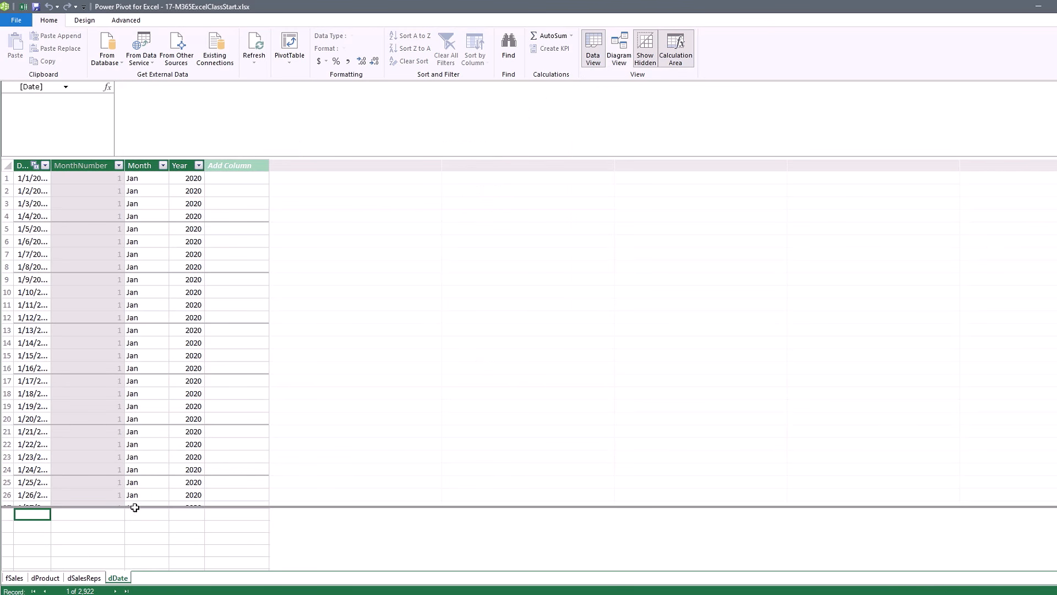
left_click(16, 580)
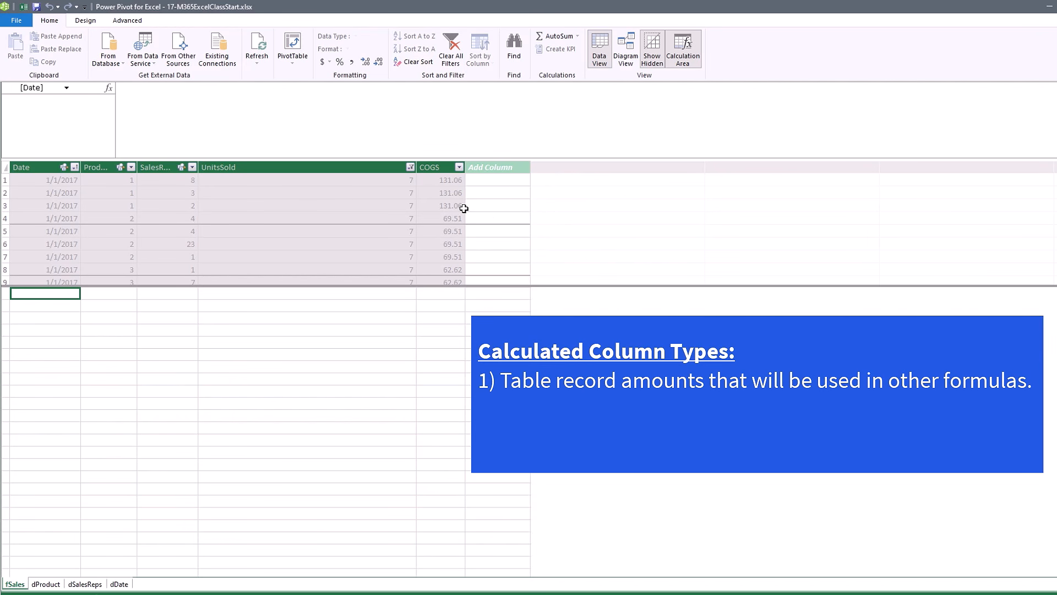
left_click(118, 588)
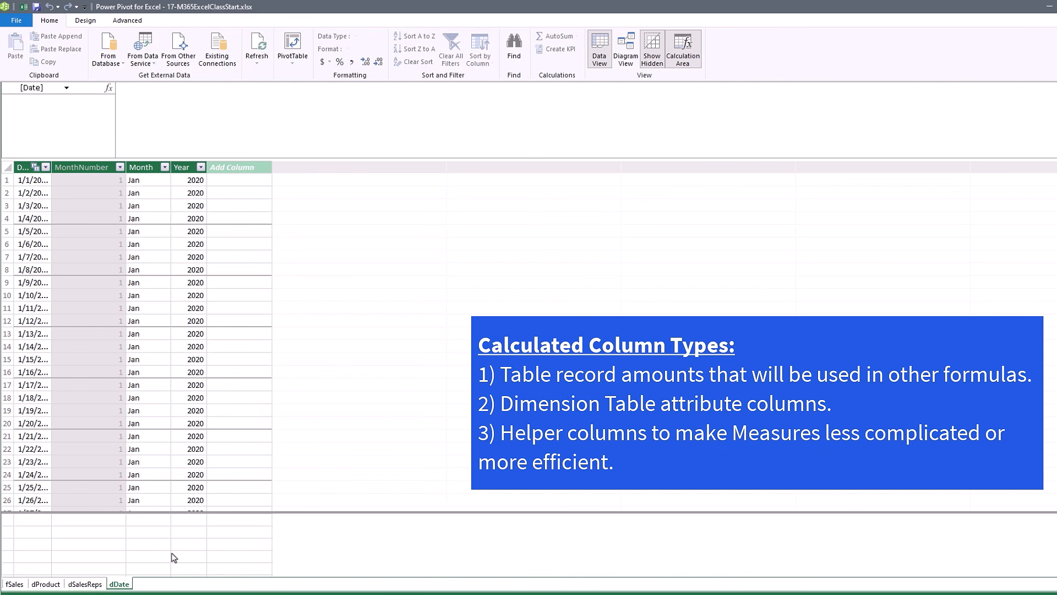
left_click(10, 585)
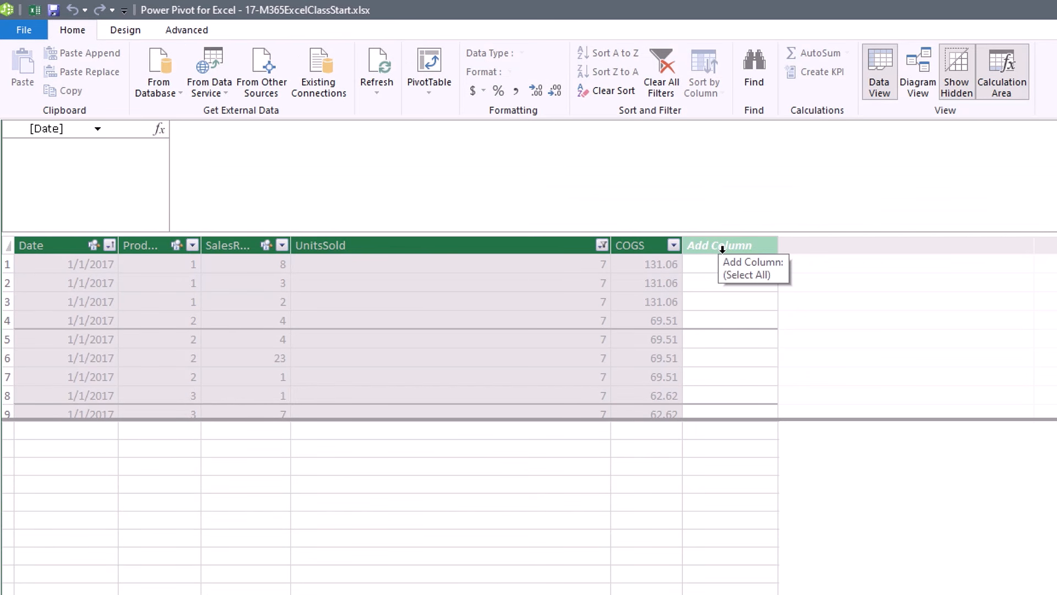
Add a LineSales column to fSales with =RELATED(dProduct[RetailPrice]), giving prices like 43.95 and 25.95.
double_click(722, 245)
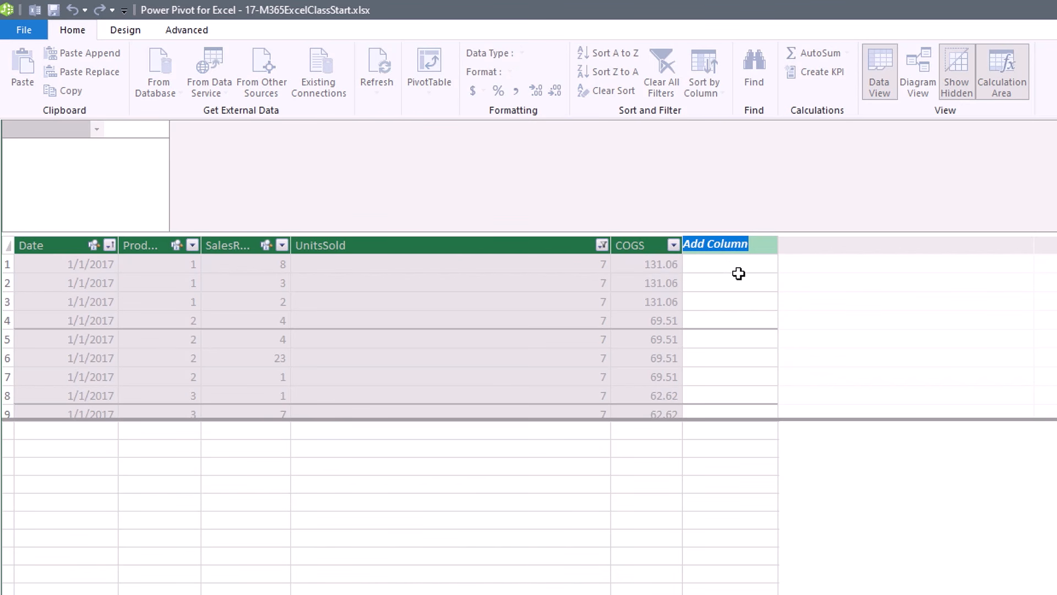
type("LineSales")
key("Return")
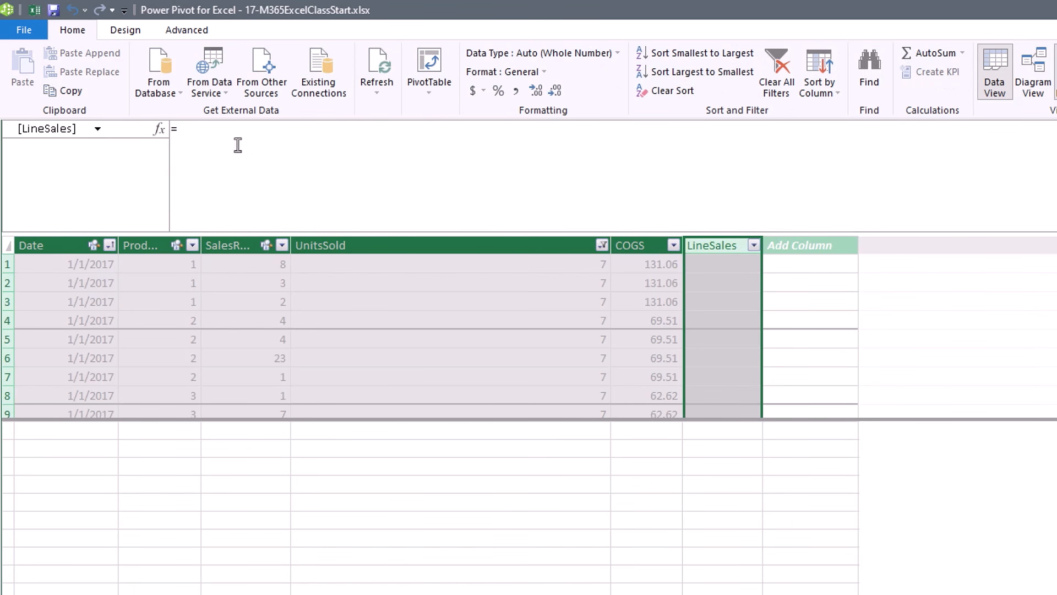
left_click(209, 132)
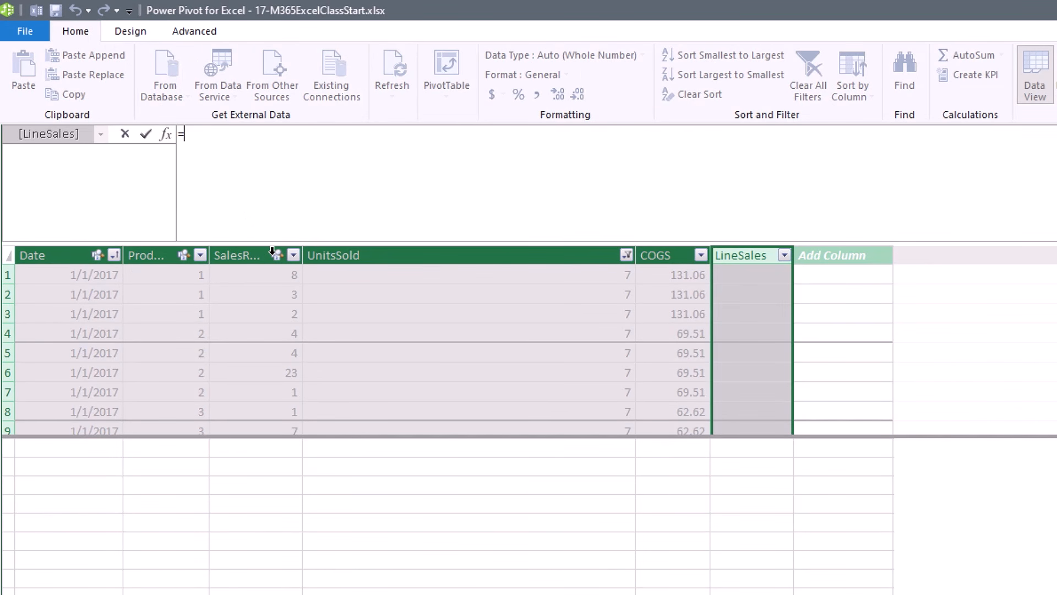
type("r")
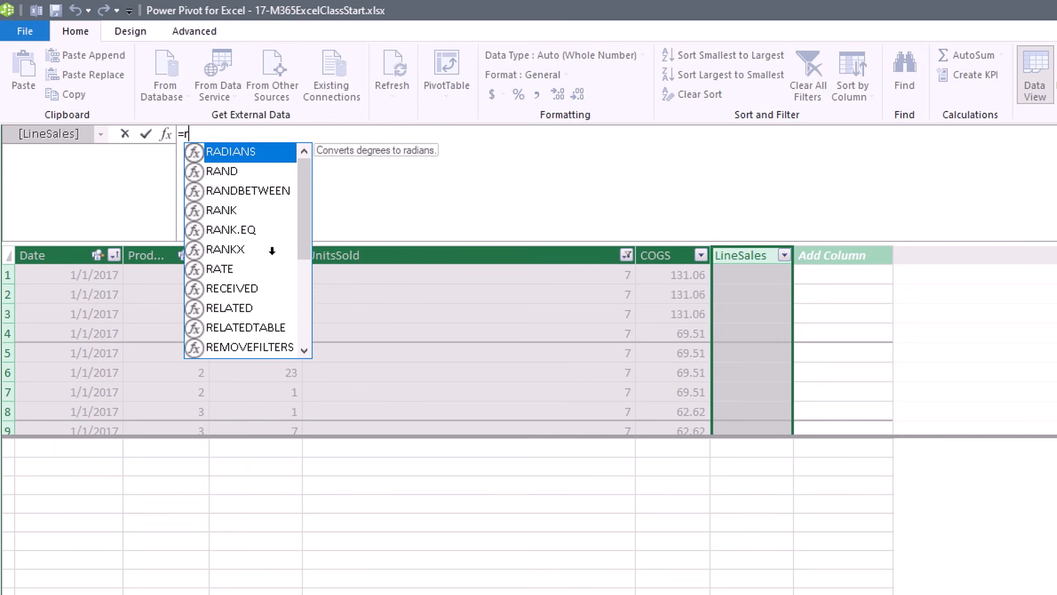
type("el")
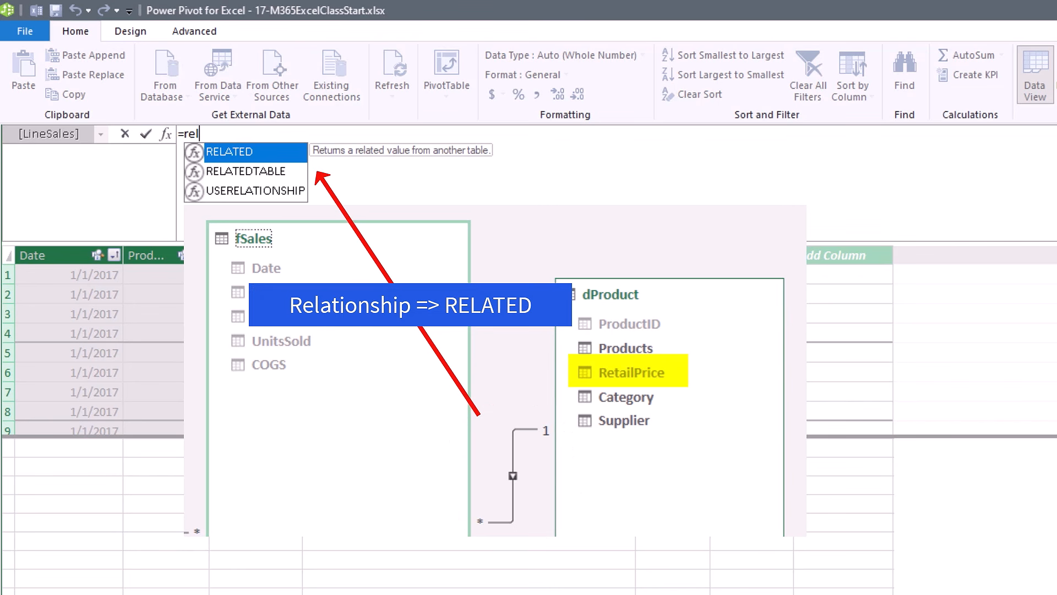
key("Tab")
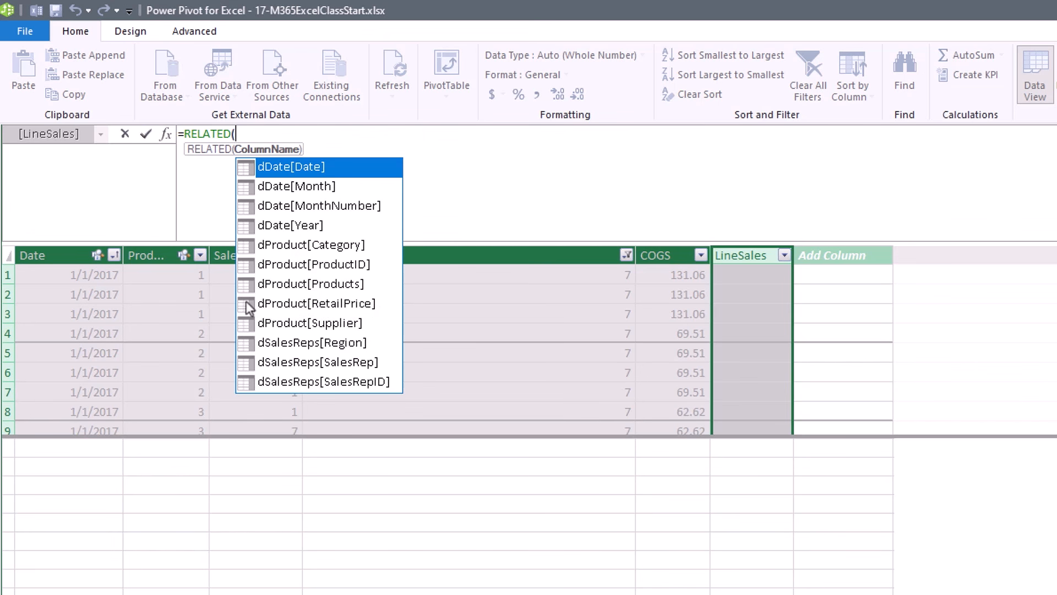
left_click(340, 307)
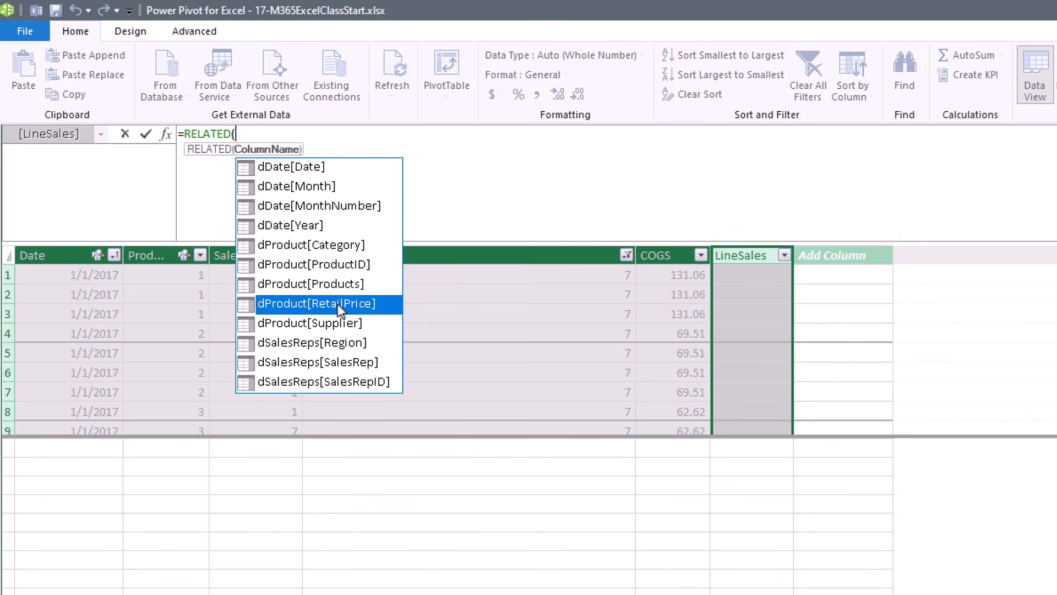
double_click(341, 307)
type(")")
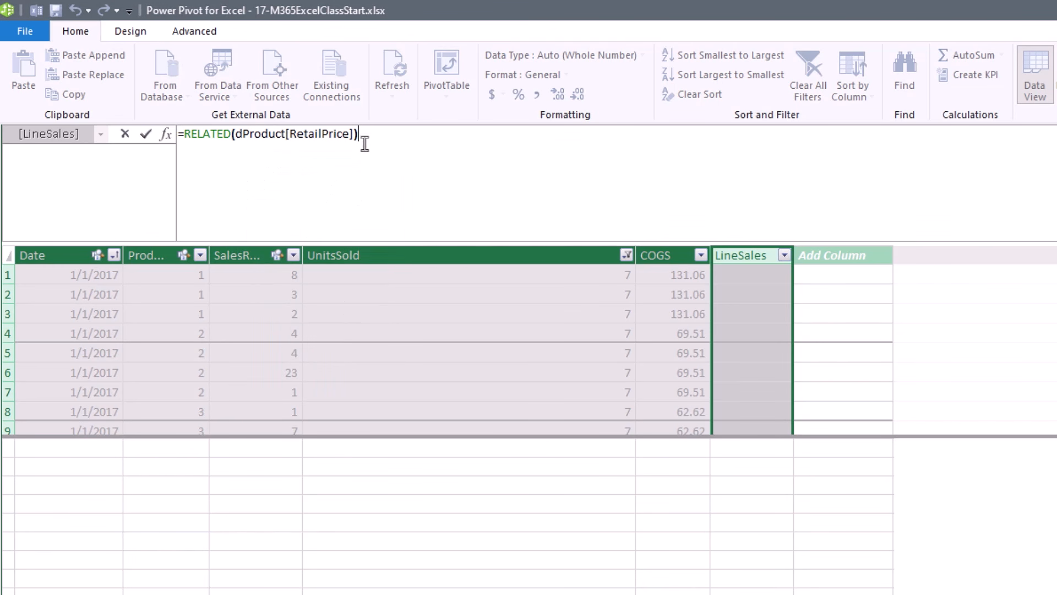
key("Return")
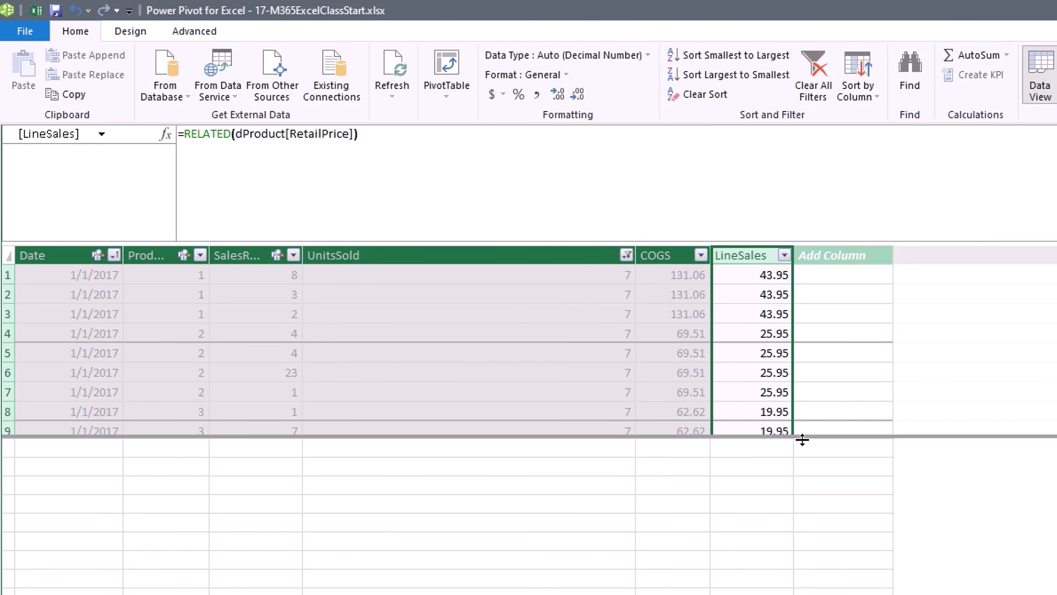
left_click(781, 280)
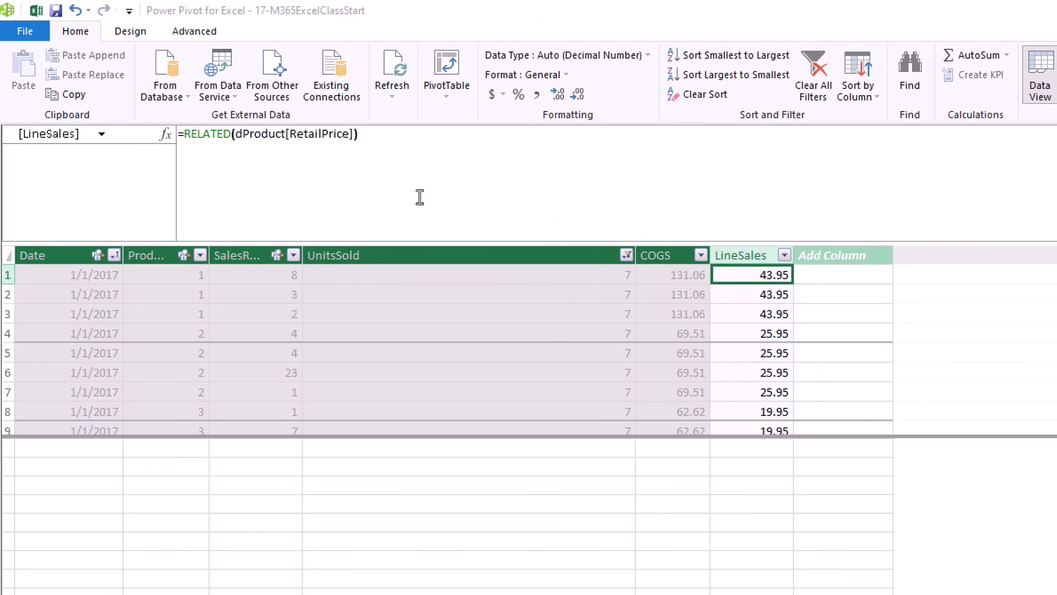
Change LineSales to =RELATED(dProduct[RetailPrice])*fSales[UnitsSold], giving 307.65 and 181.65.
left_click(377, 137)
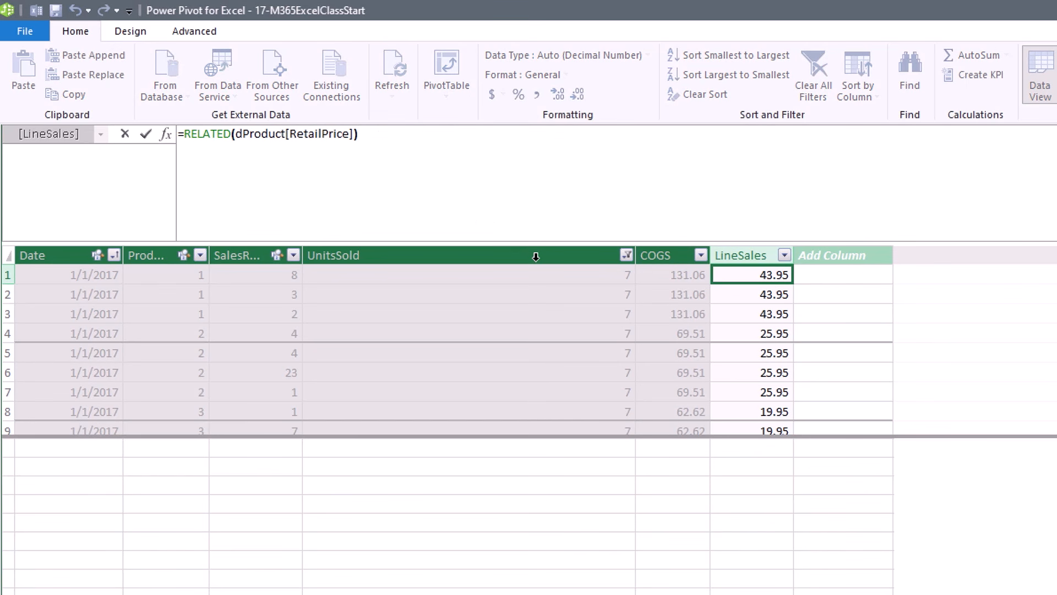
type("*")
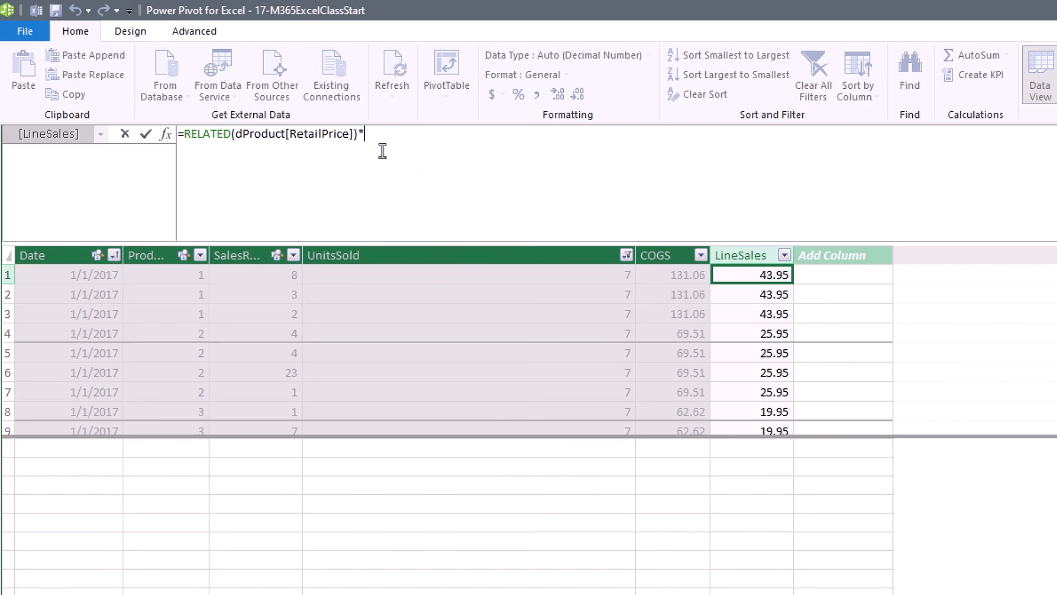
left_click(389, 246)
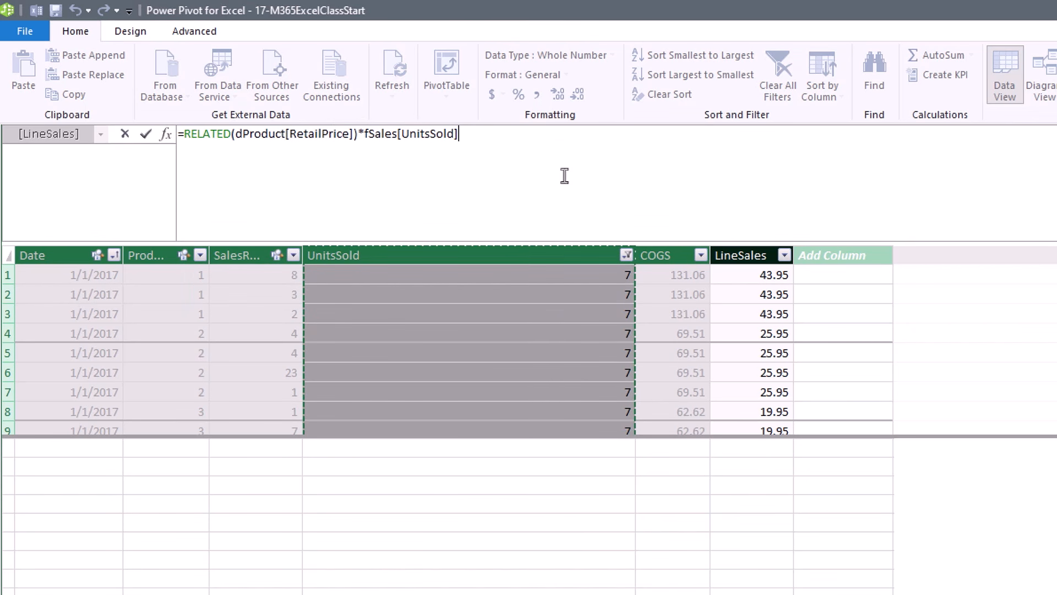
key("Return")
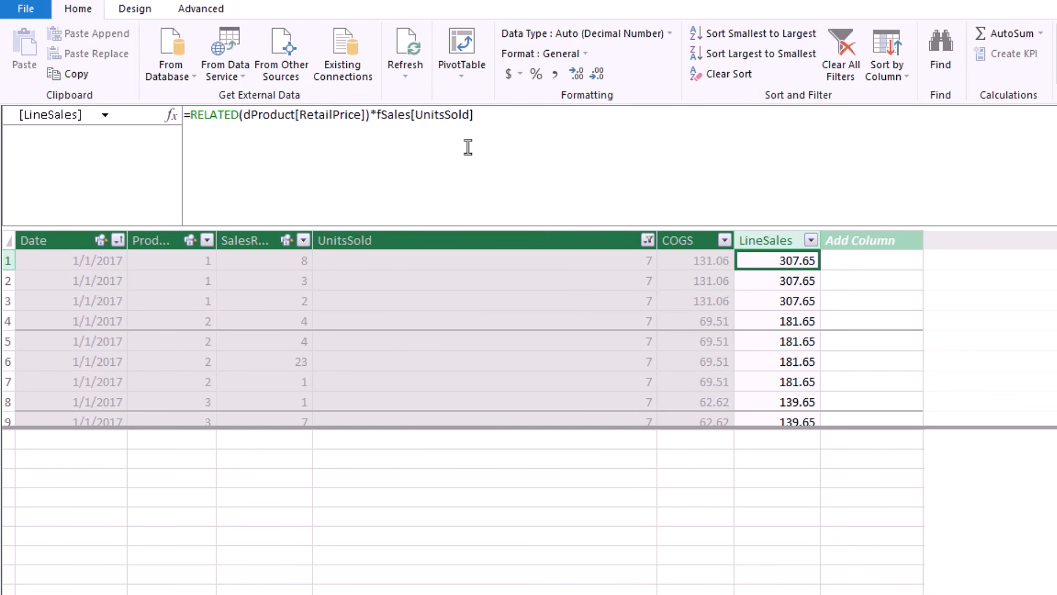
Check the first LineSales values (307.65, 181.65, 139.65) and select the whole LineSales column.
left_click(780, 282)
left_click(776, 302)
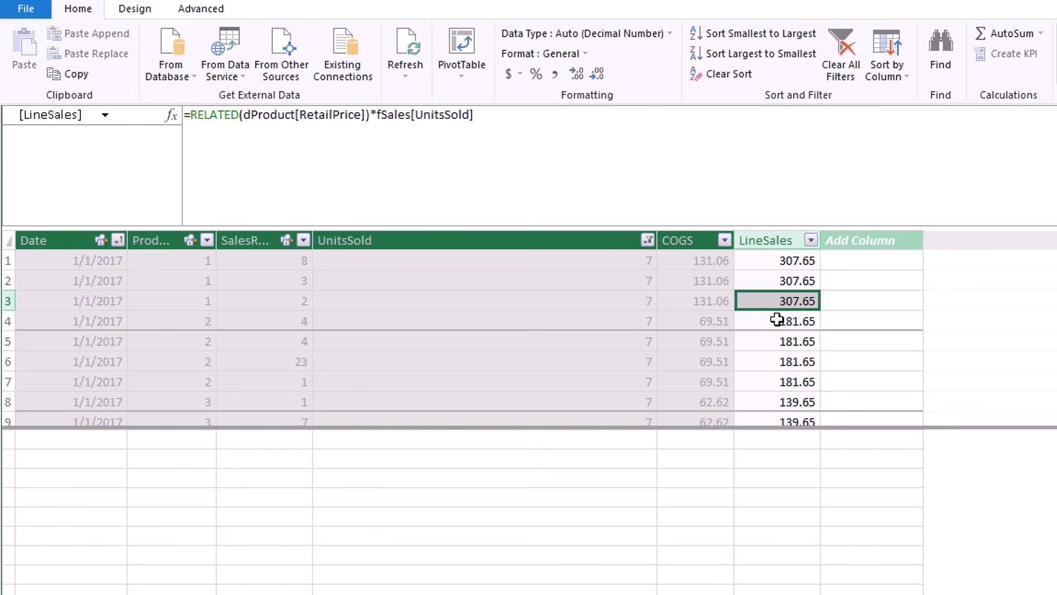
left_click(776, 321)
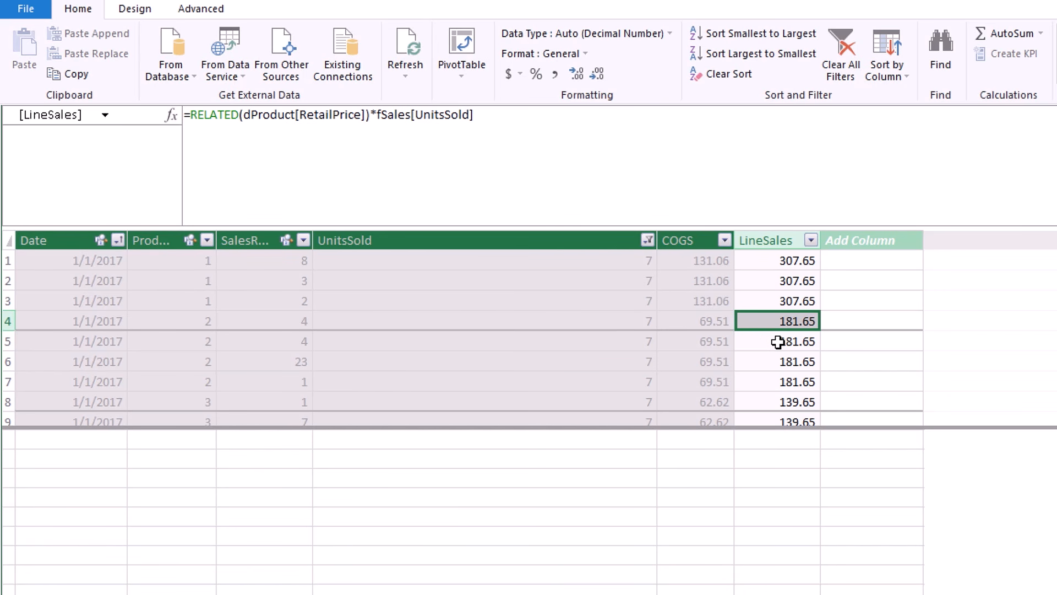
left_click(790, 261)
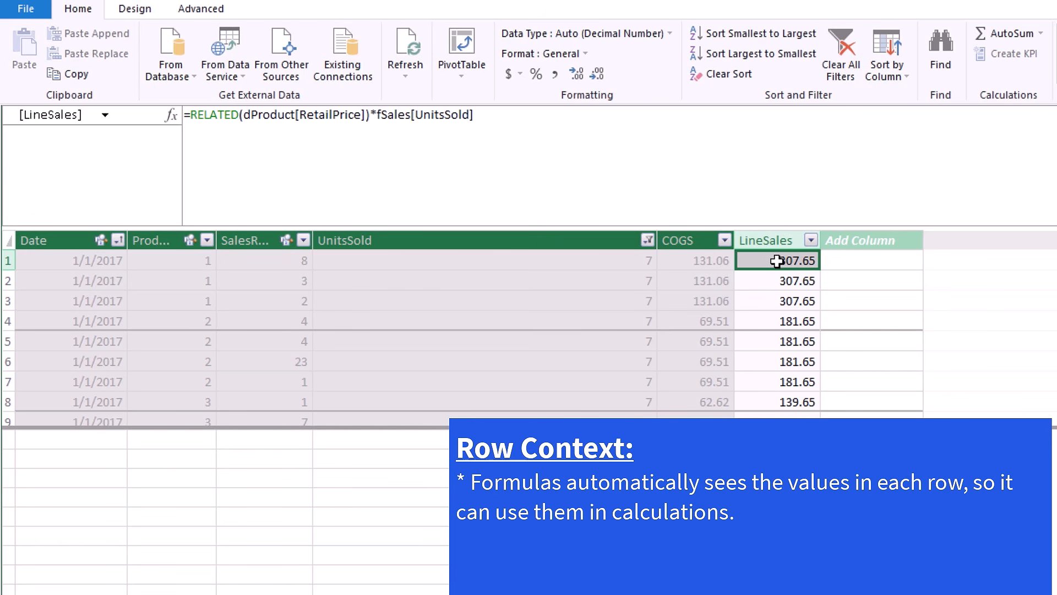
left_click(782, 301)
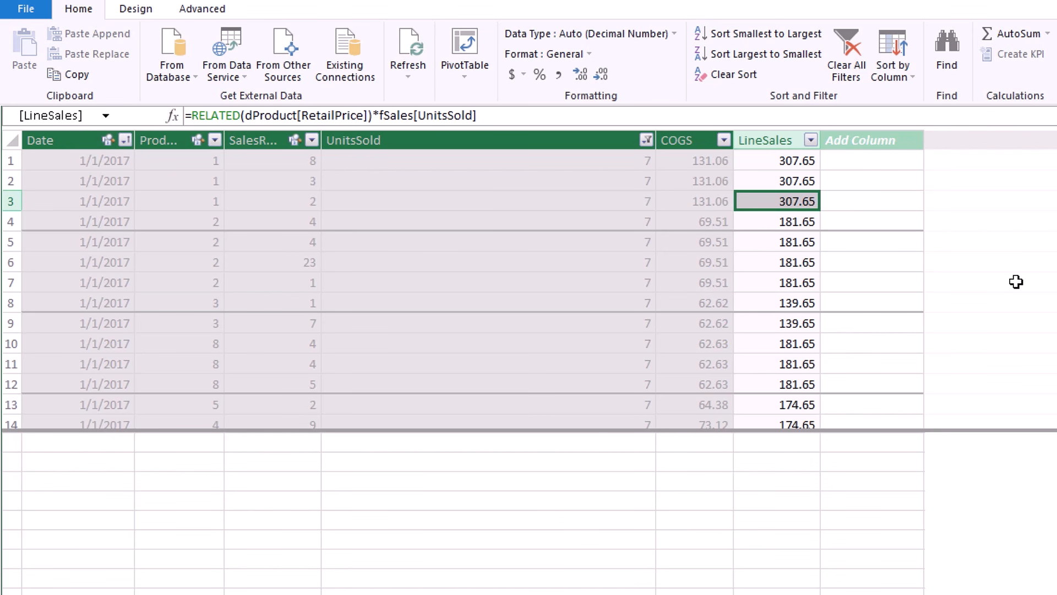
left_click(774, 145)
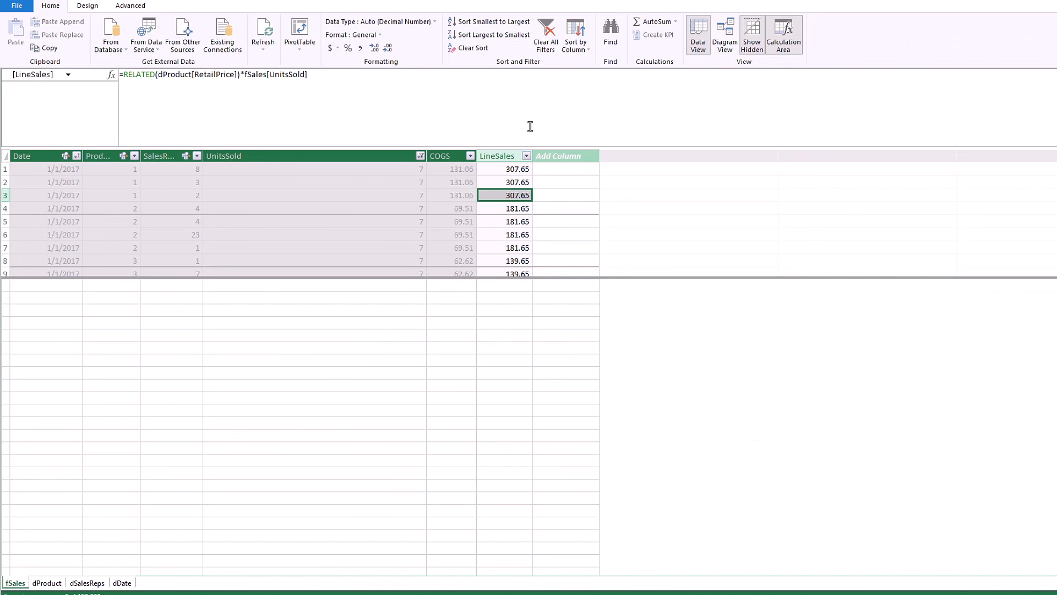
In dDate, add an EOMonth column =EOMONTH(dDate[Date],0), returning month-end dates like 1/31/2020.
left_click(122, 583)
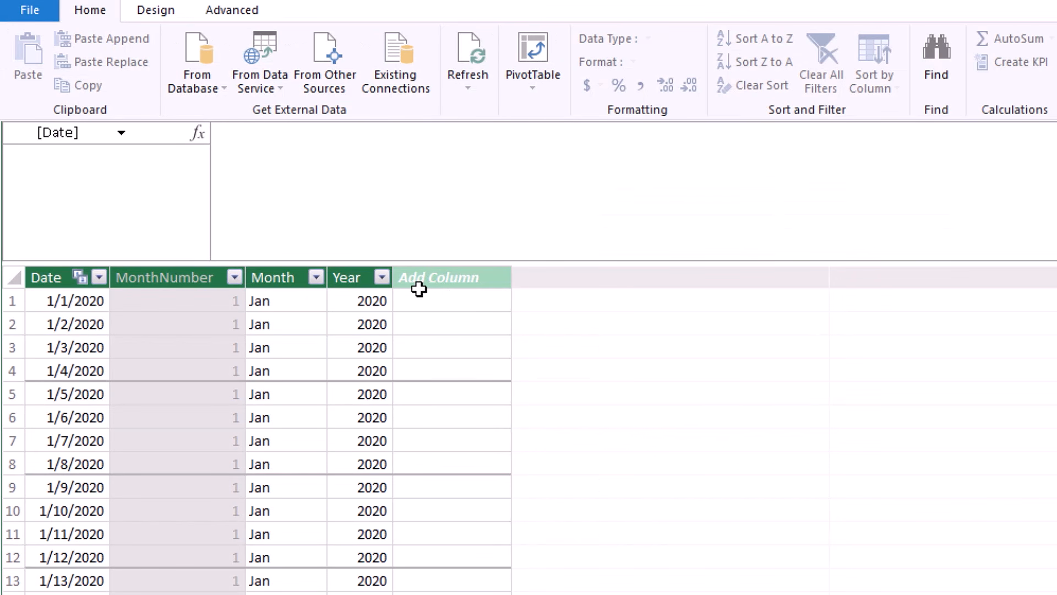
double_click(443, 277)
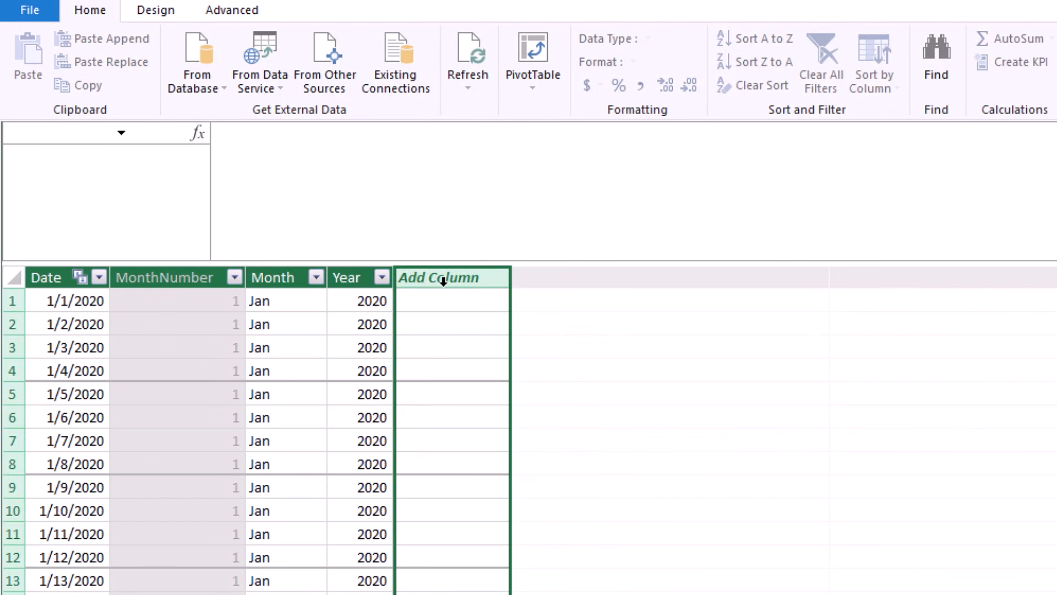
type("E")
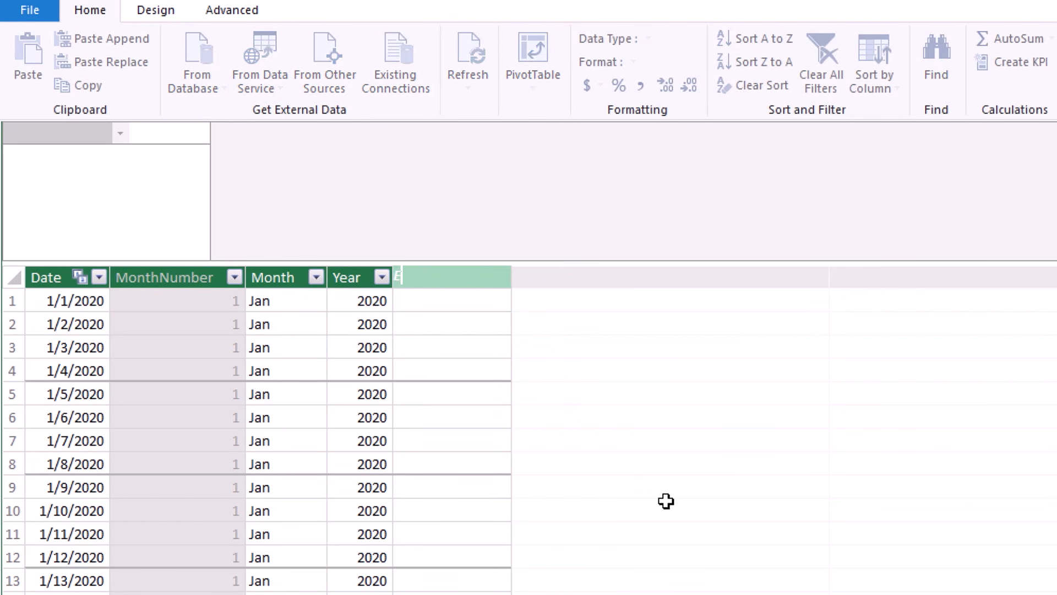
type("OMonth")
key("Return")
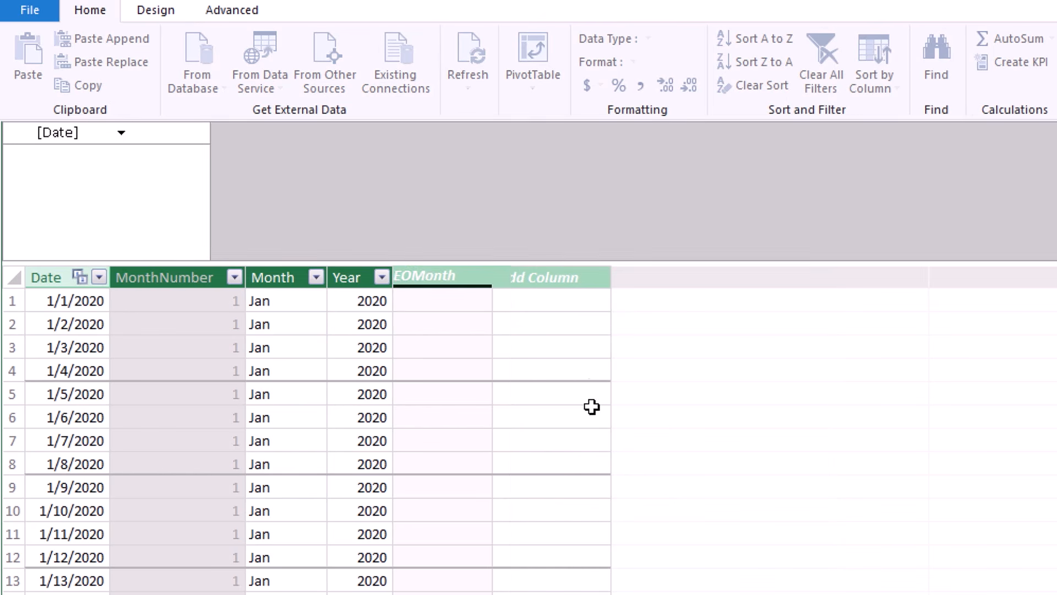
left_click(309, 134)
type("=EOM")
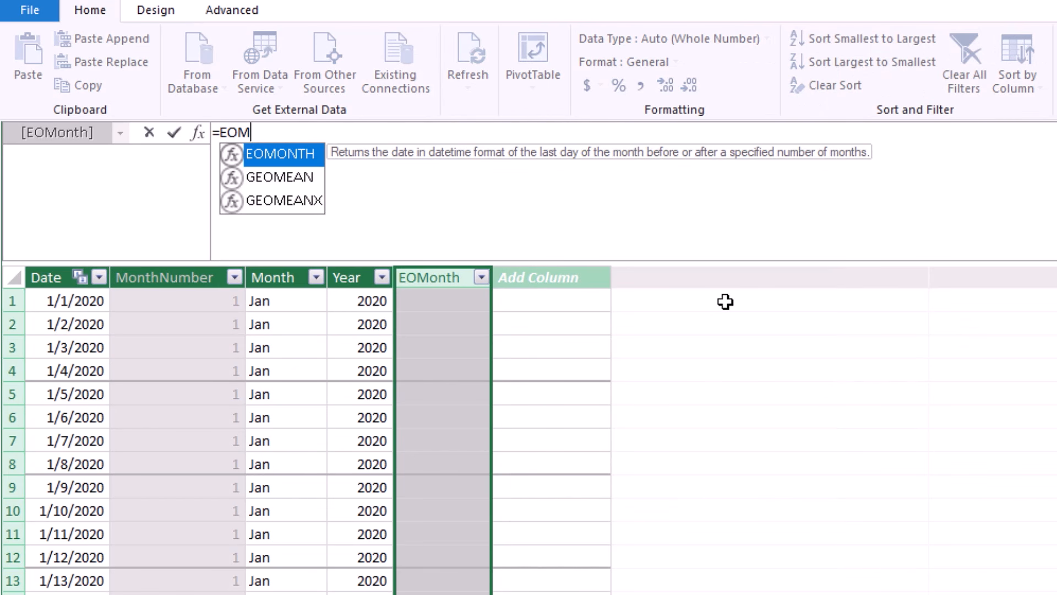
key("Tab")
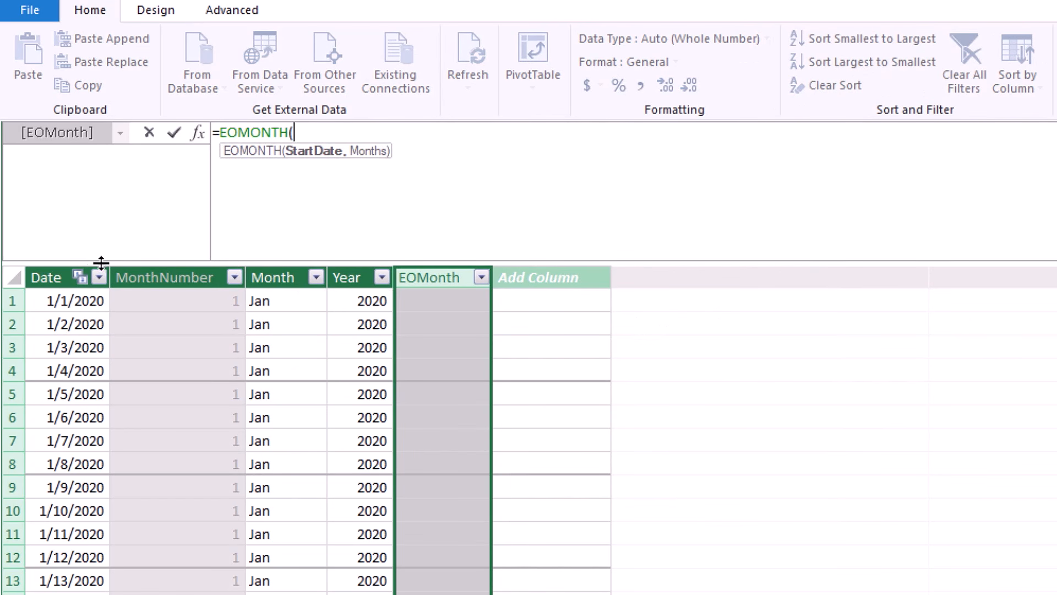
left_click(55, 265)
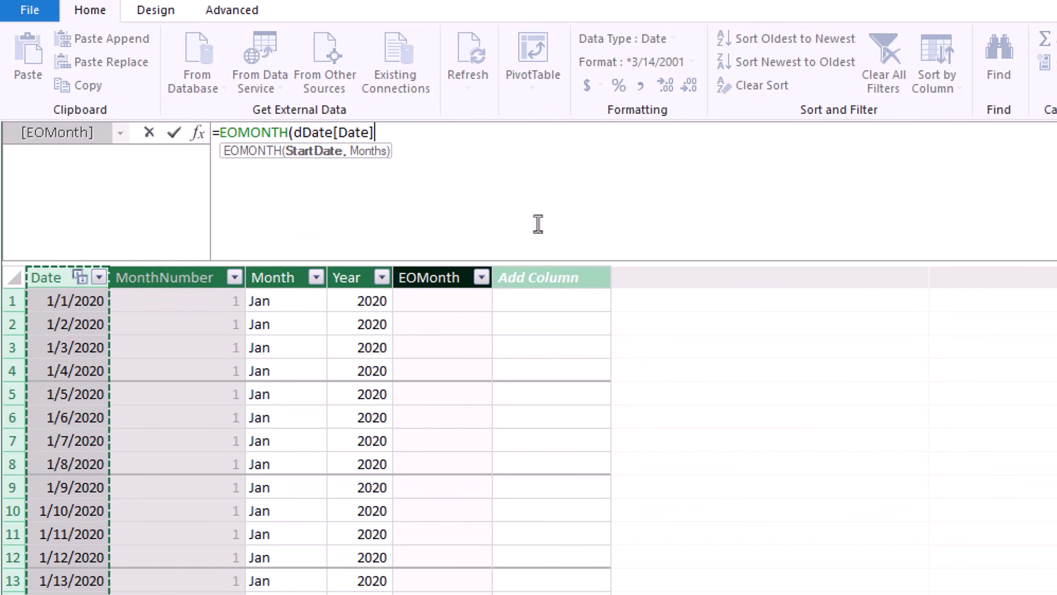
type(",")
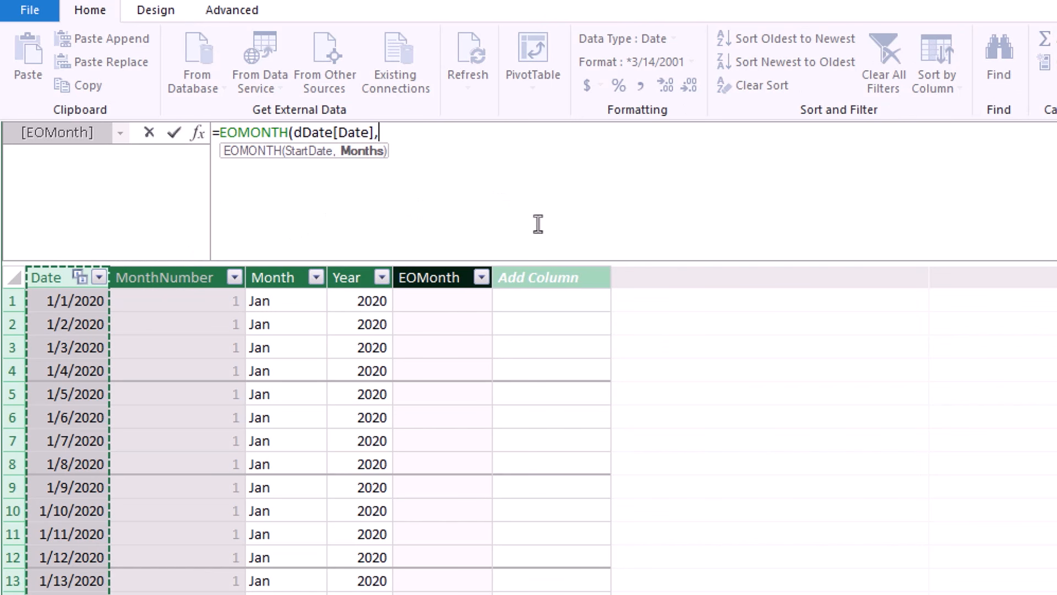
type("0)")
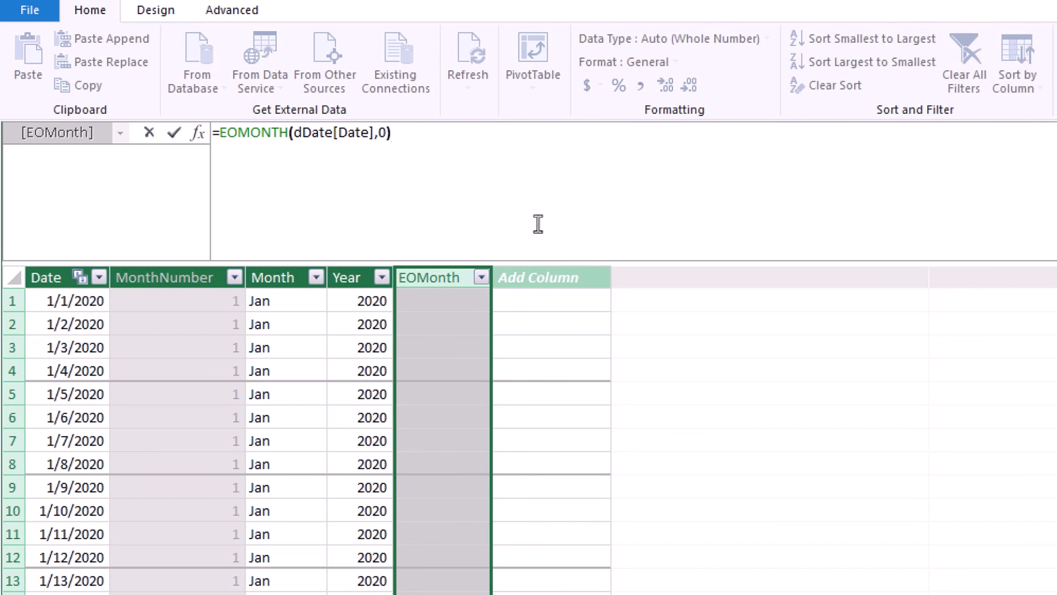
key("Return")
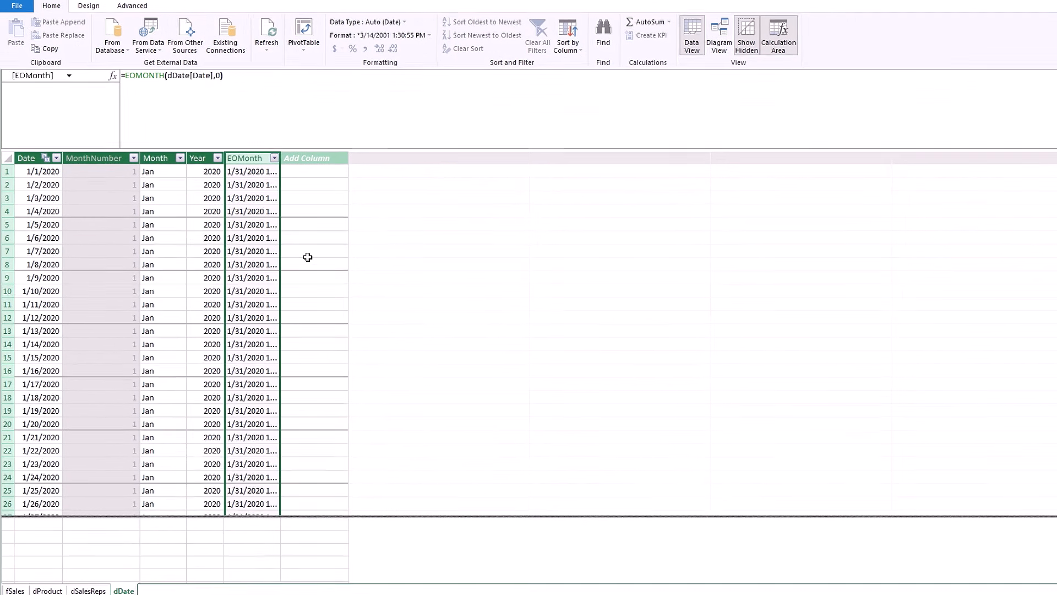
Return to the fSales table, where LineSales shows totals like 3691.8 and 307.65.
left_click(15, 585)
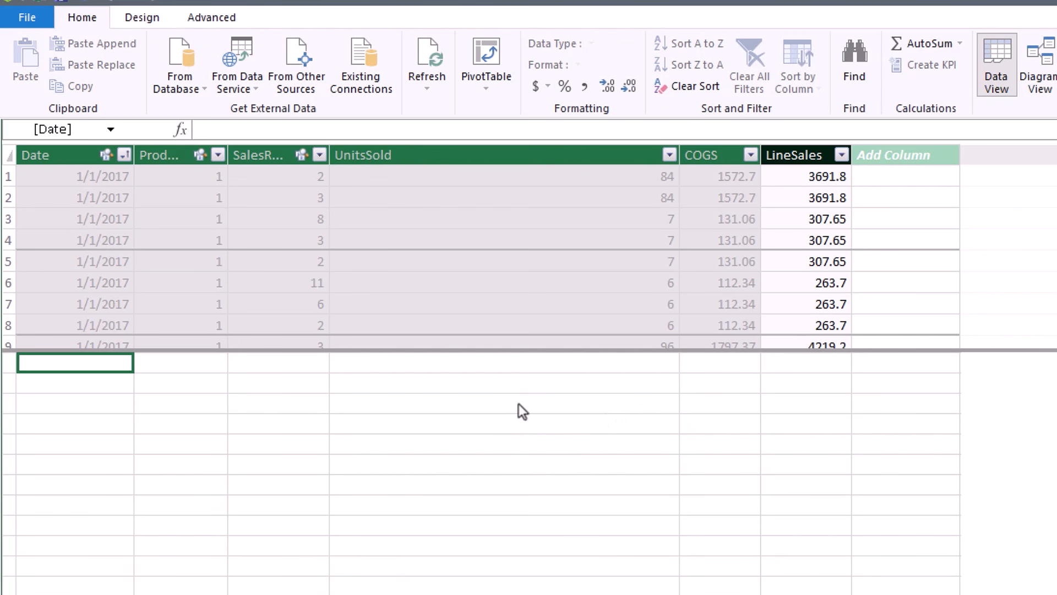
Create the measure TwoStepTotalSales:=SUM(fSales[LineSales]) under UnitsSold, returning 5740887136.54999.
mouse_move(680, 155)
left_mouse_down()
mouse_move(602, 154)
mouse_move(682, 154)
left_mouse_up()
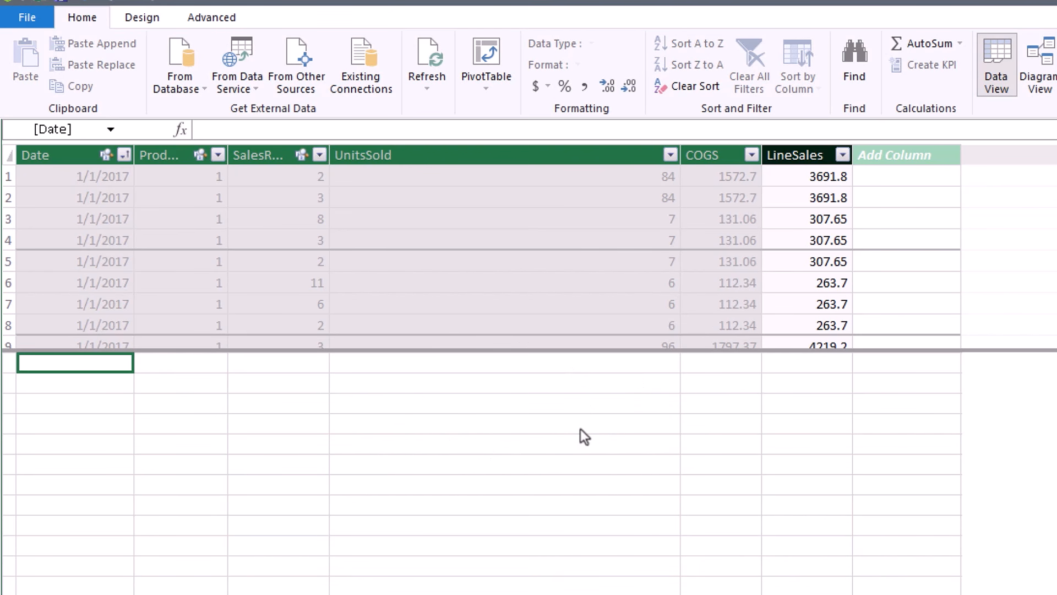
left_click(366, 384)
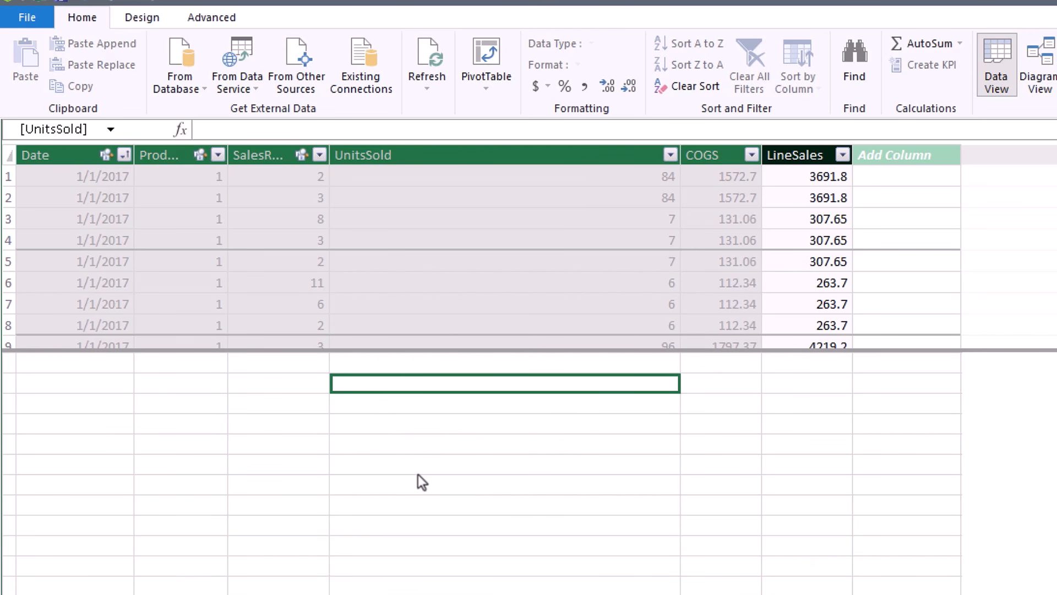
type("TwoStepTotalSales")
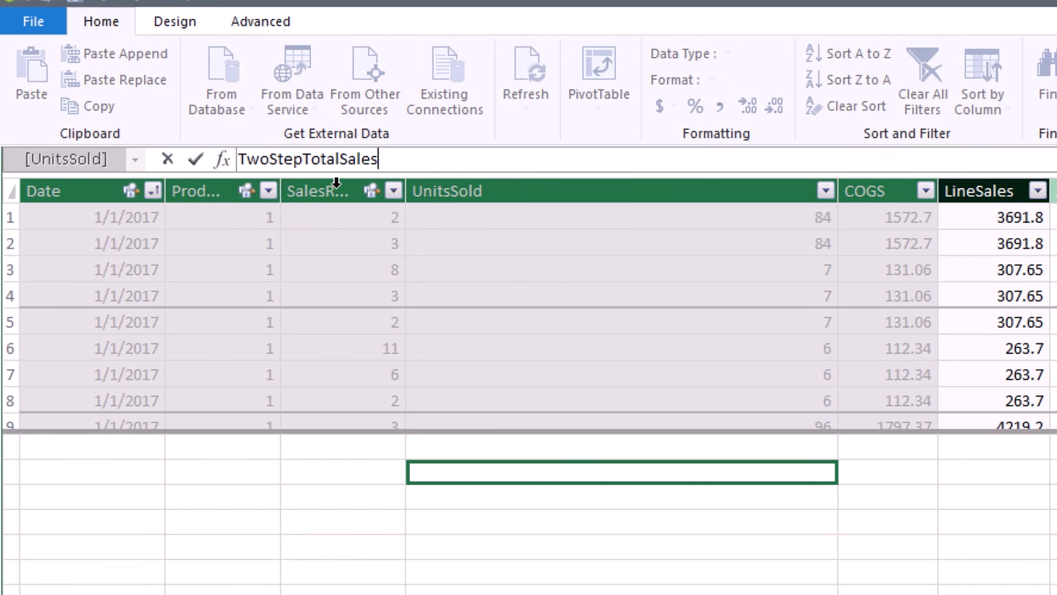
mouse_move(366, 193)
type(":=")
type("sum")
key("Tab")
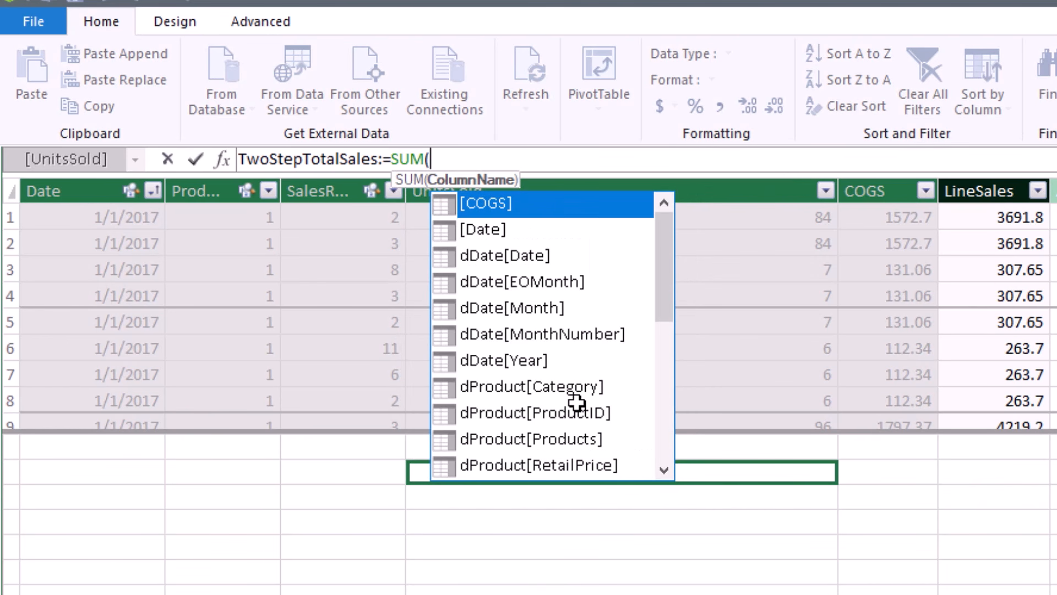
left_click(976, 179)
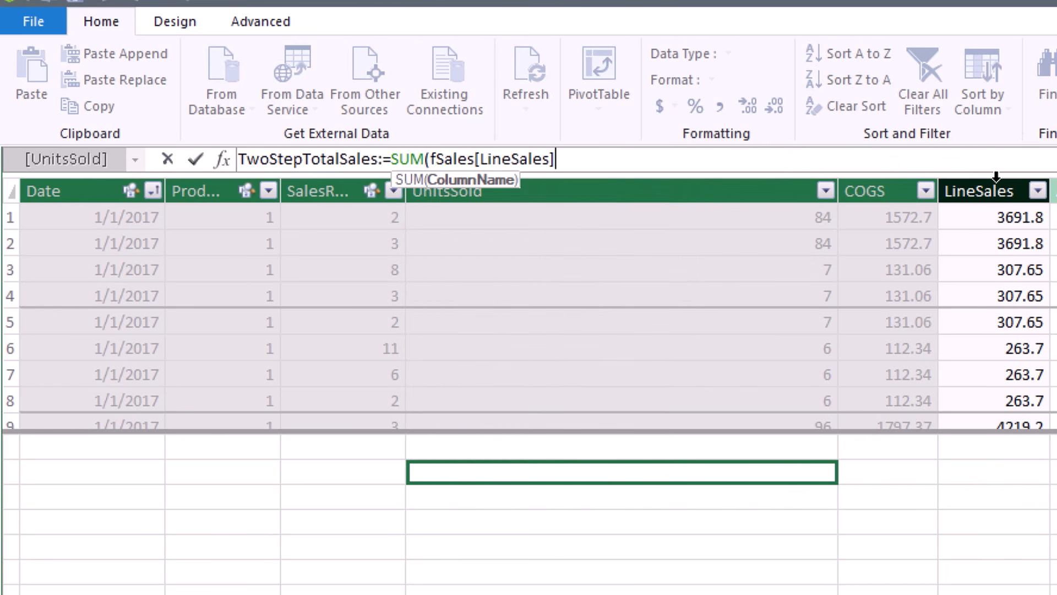
type(")")
key("Return")
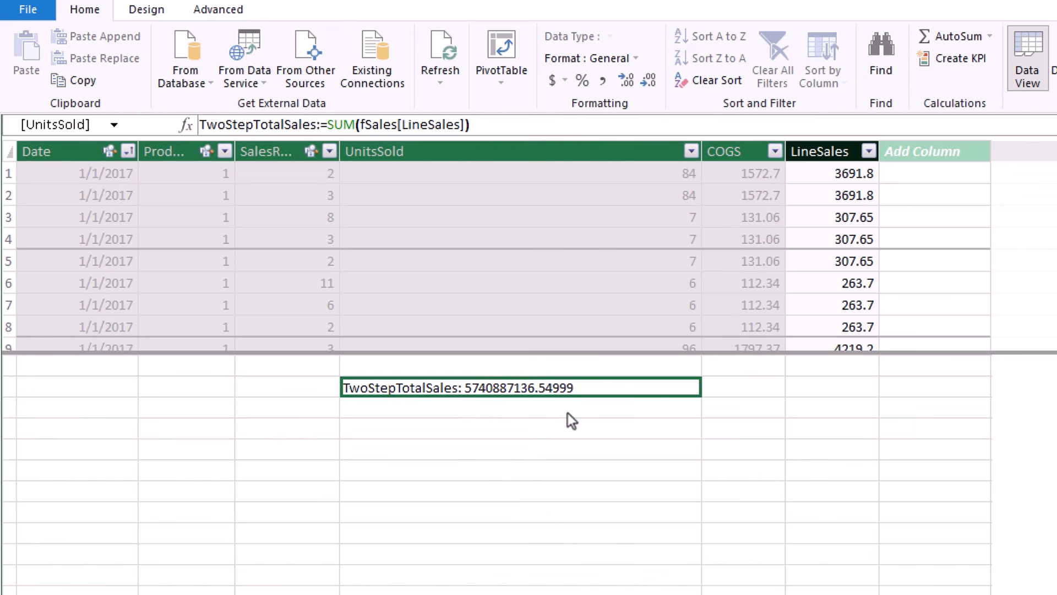
Apply comma style so TwoStepTotalSales reads 5,740,887,136.55.
left_click(603, 81)
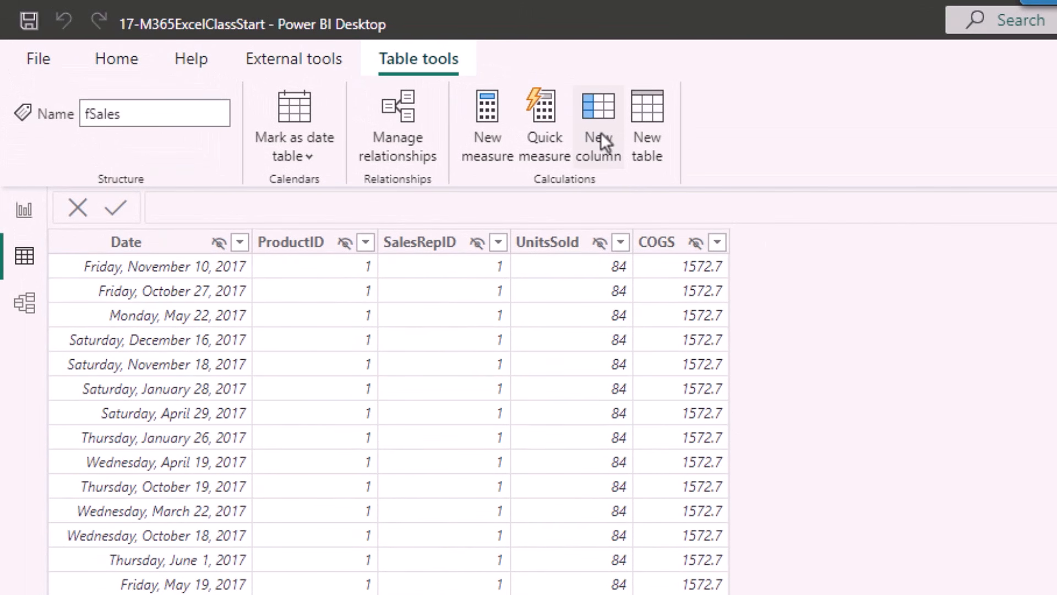
In Power BI Desktop, add fSales column LineSales = RELATED(dProduct[RetailPrice])*fSales[UnitsSold].
left_click(618, 152)
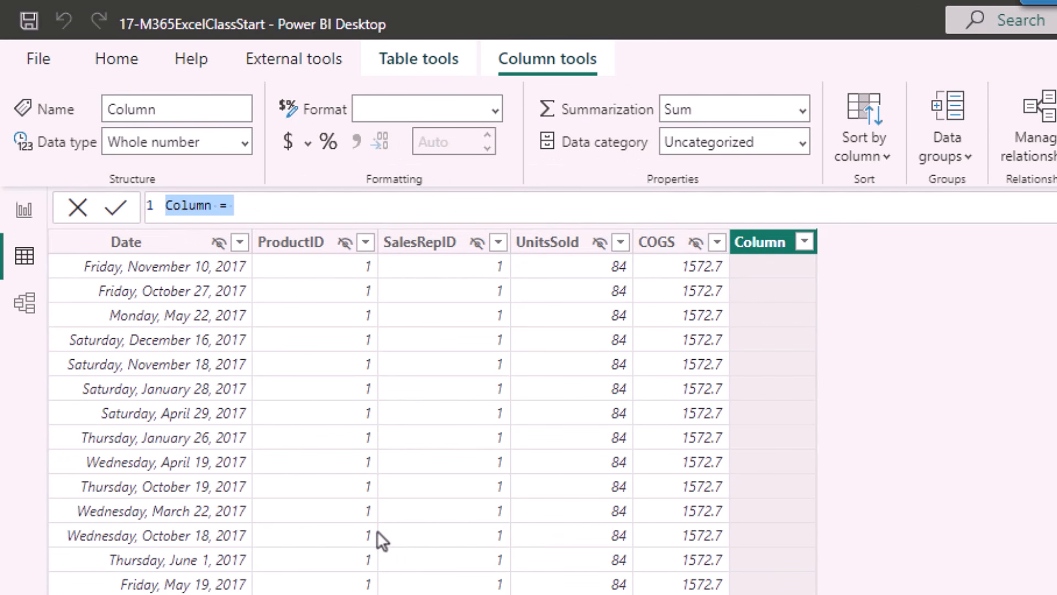
type("LineSale")
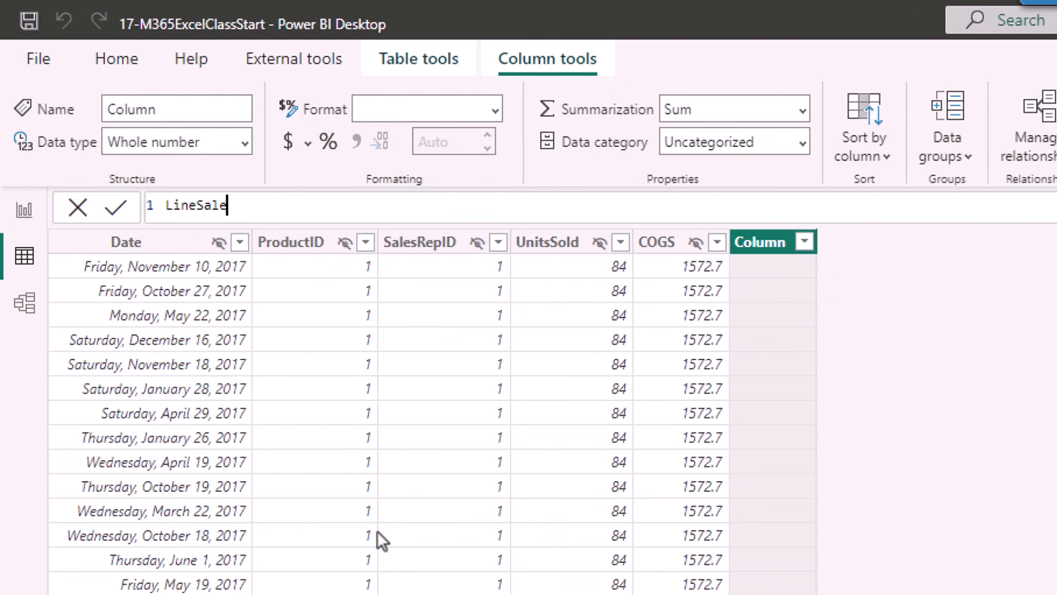
type("s=rel")
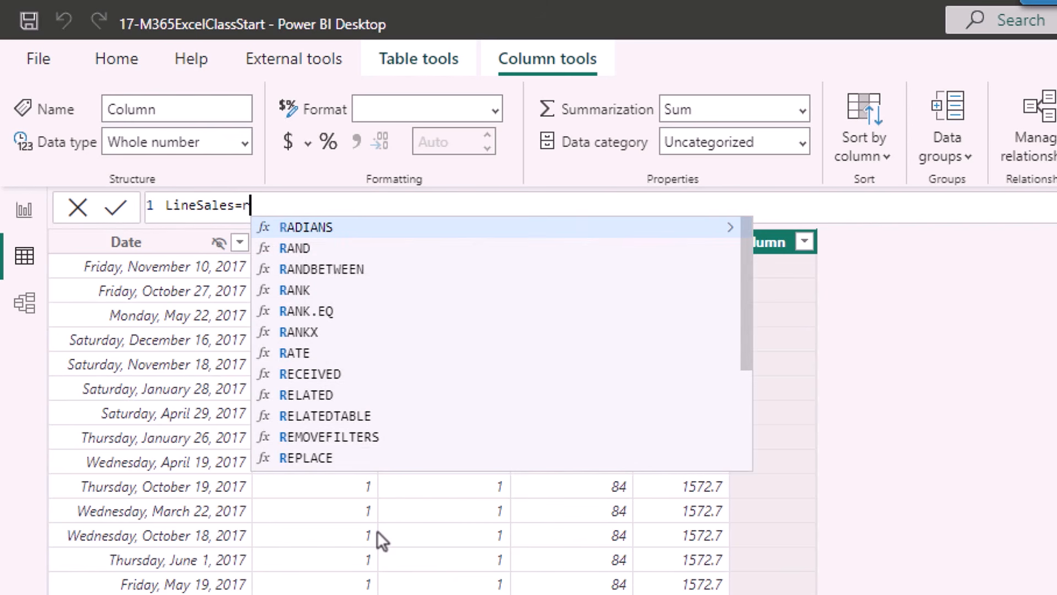
key("Tab")
key("Down")
key("Down")
key("Down")
key("Down")
key("Down")
key("Down")
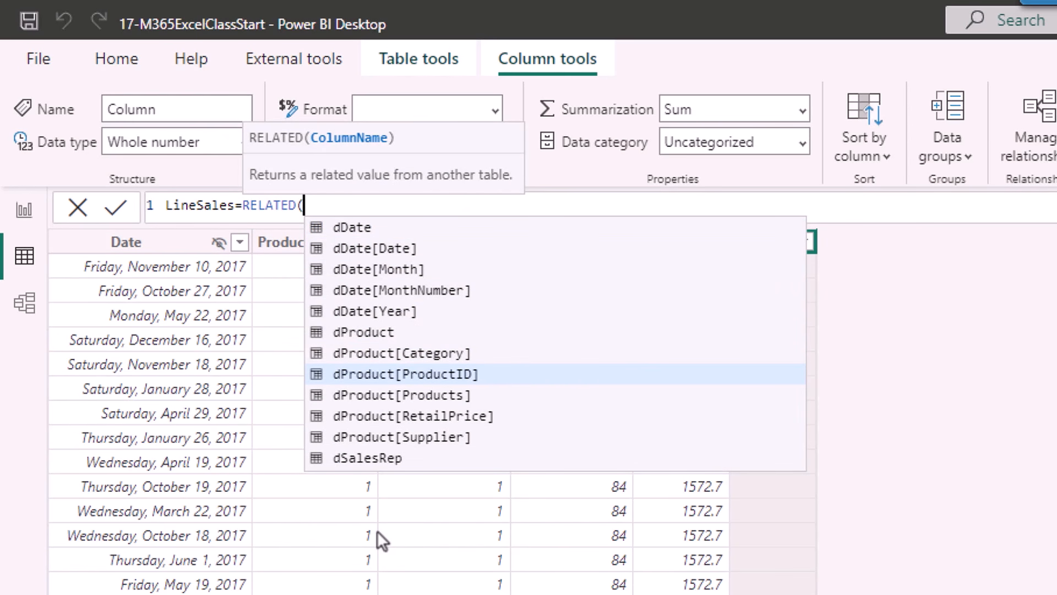
key("Down")
key("Down")
key("Tab")
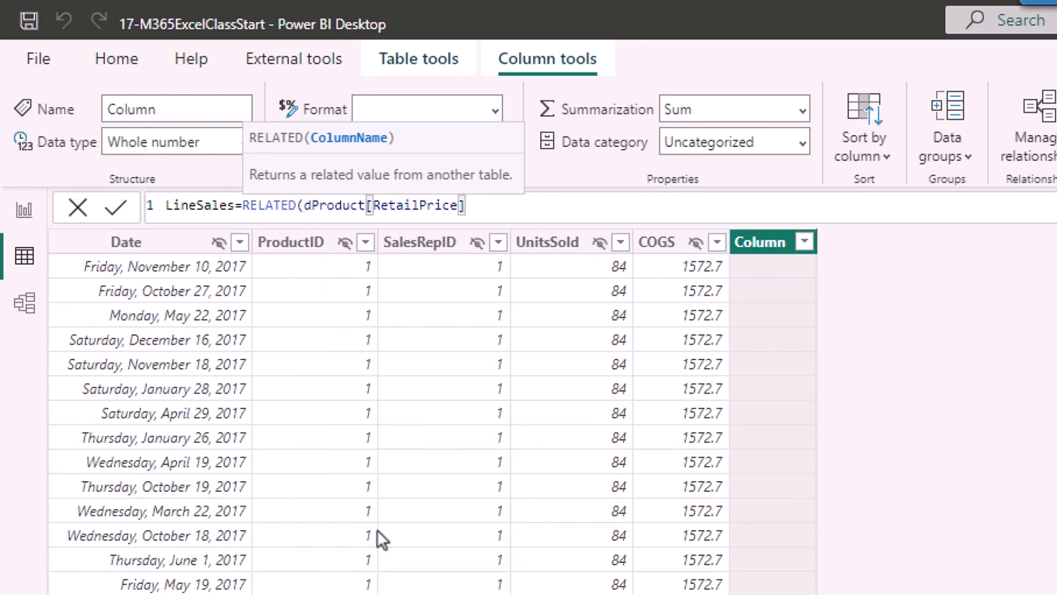
type(")*")
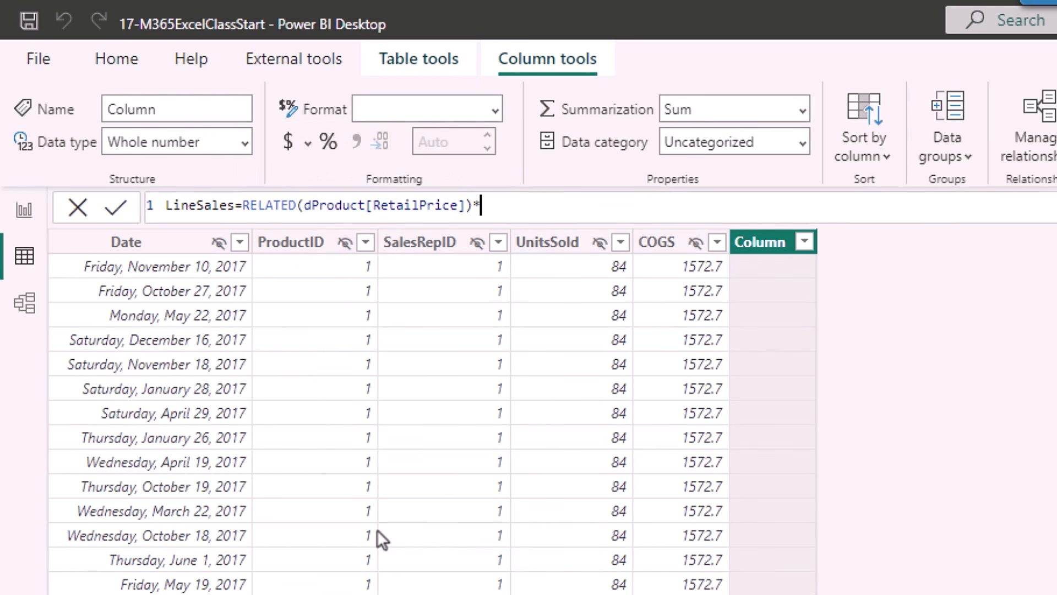
type("fs")
key("Down")
key("Down")
key("Down")
key("Down")
key("Down")
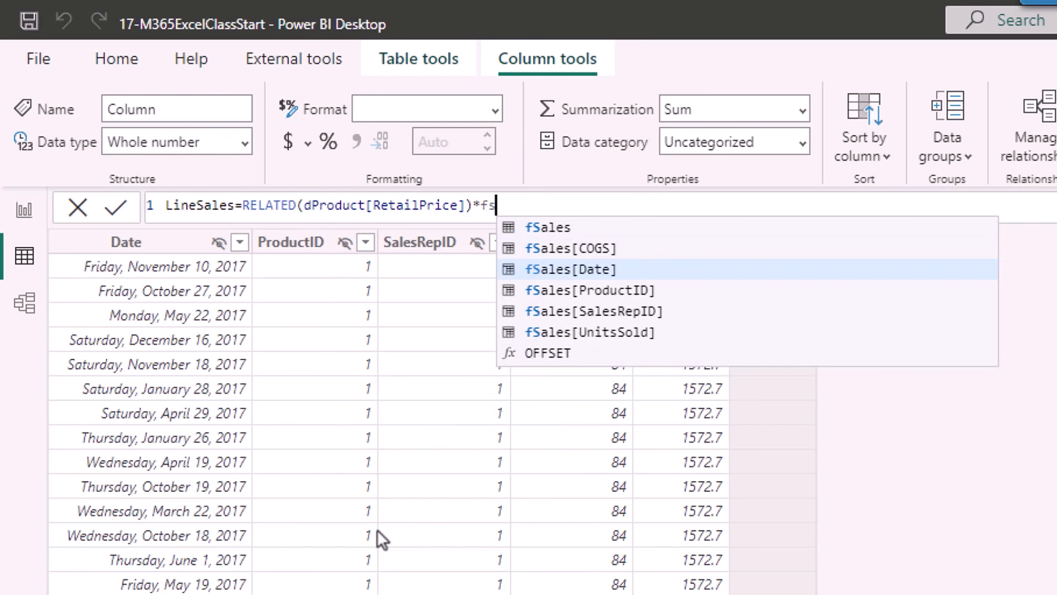
key("Tab")
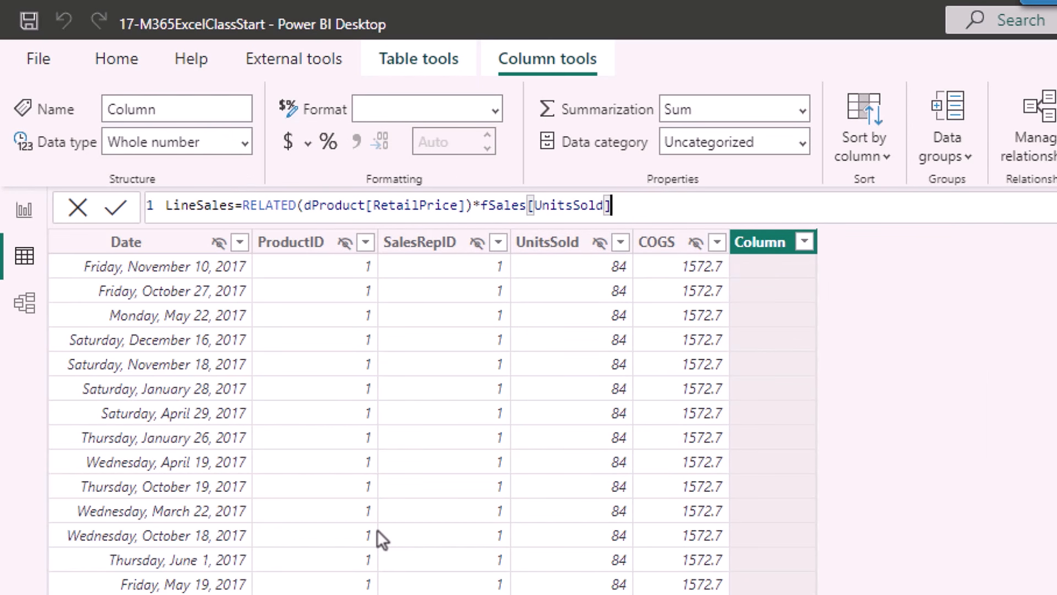
key("Return")
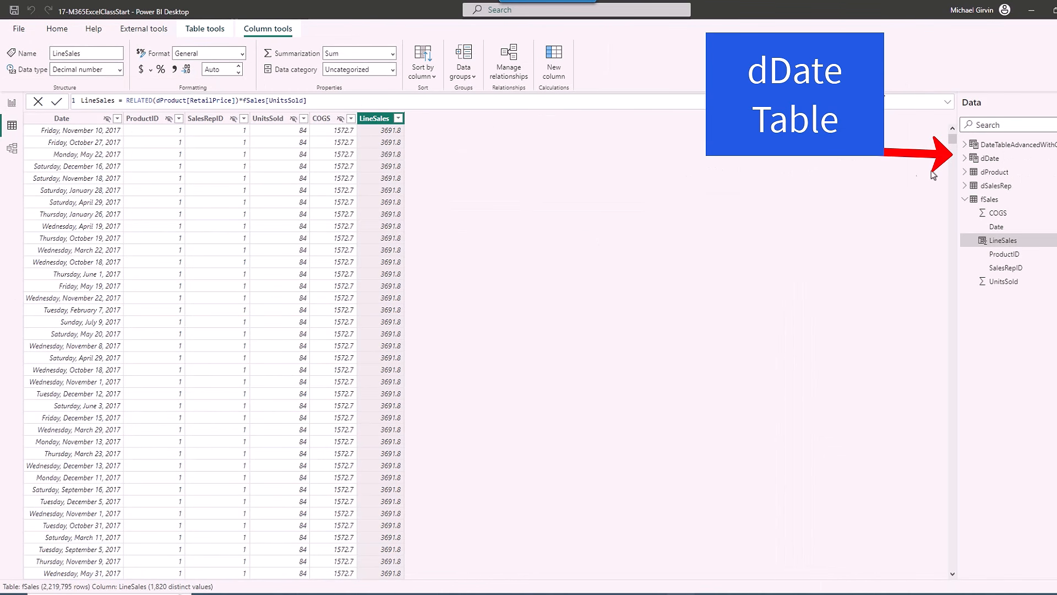
left_click(989, 158)
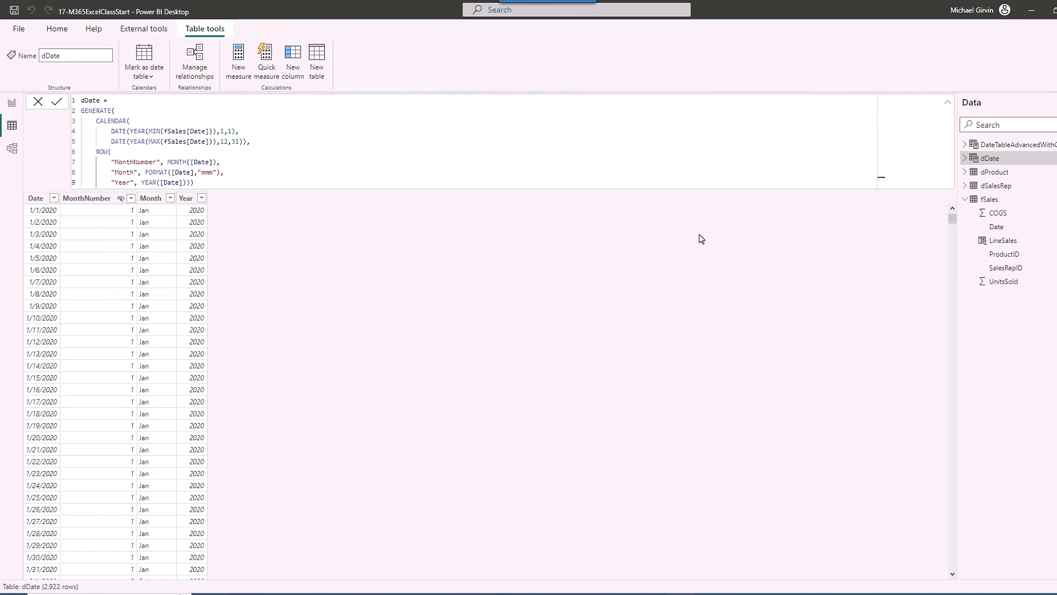
Add an EOMonth column, EOMONTH(dDate[Date],0), to dDate, showing 1/31/2020 12:00:00 AM.
left_click(948, 103)
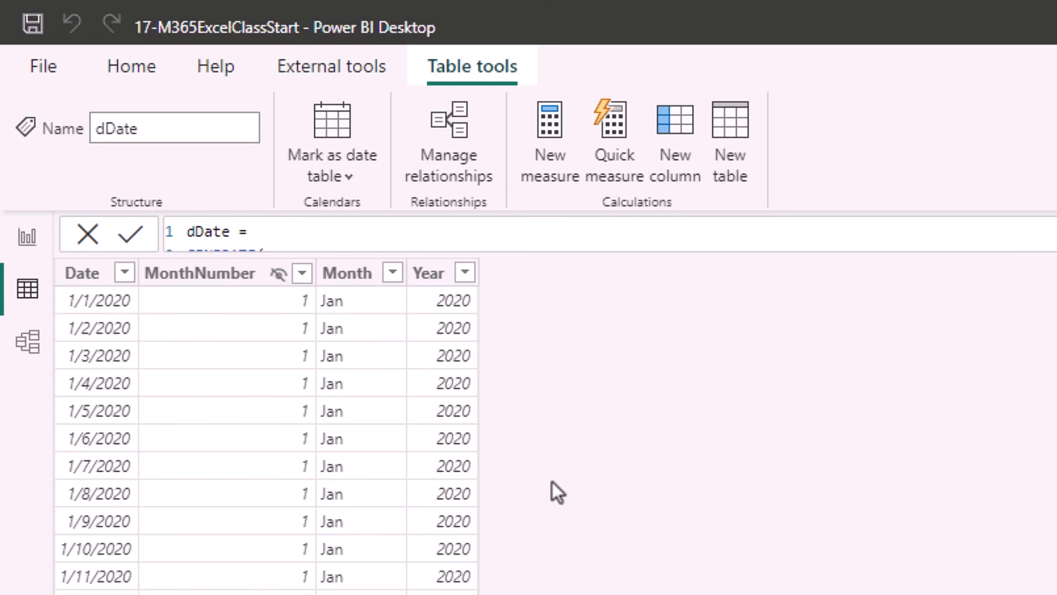
left_click(683, 164)
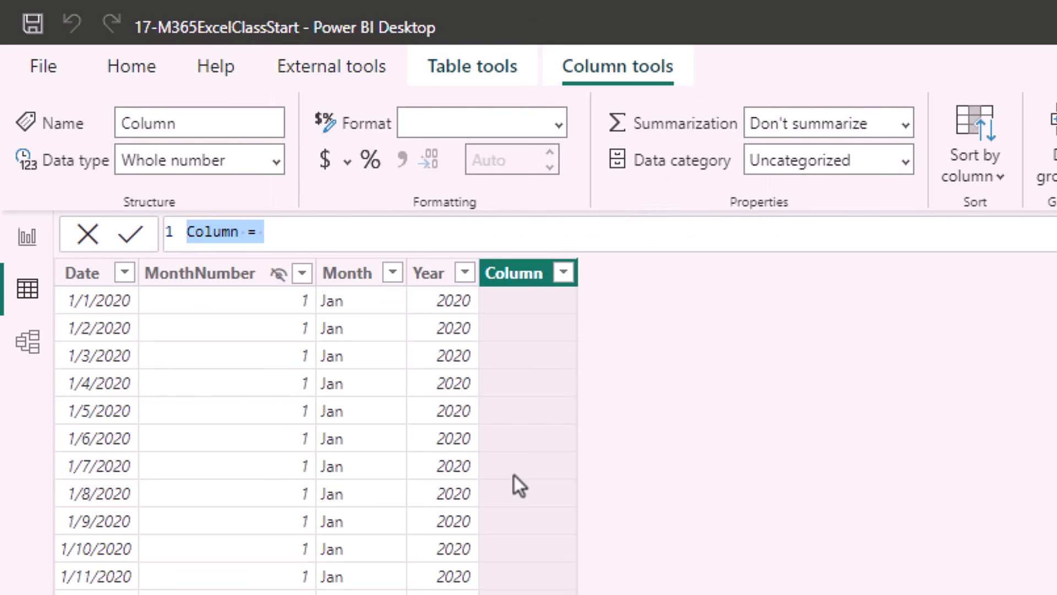
type("EOMonth=EOMONTH(dd")
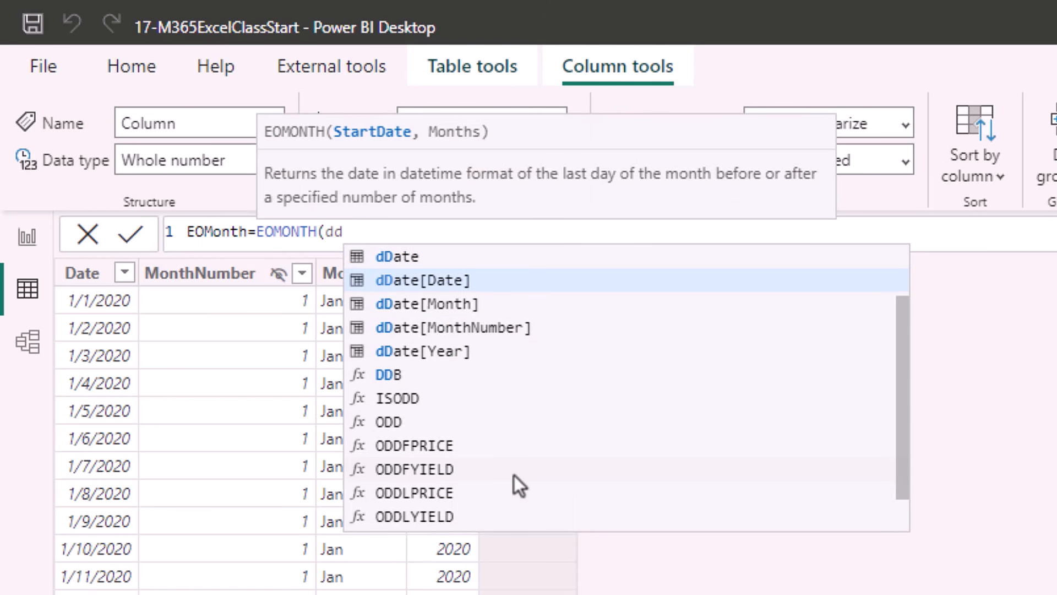
key("Down")
key("Up")
key("Tab")
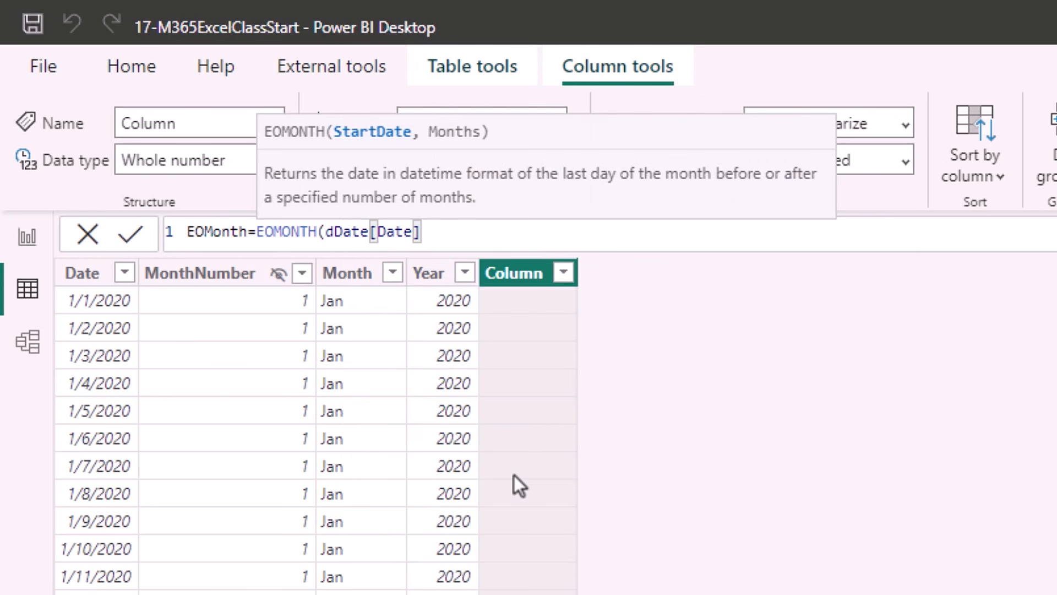
type(",0)")
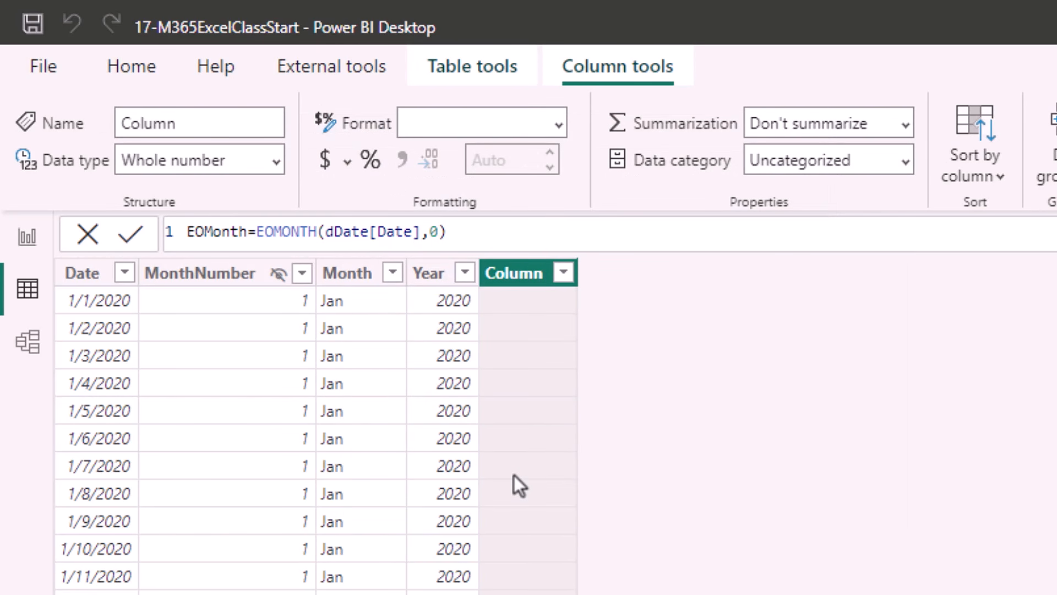
key("Return")
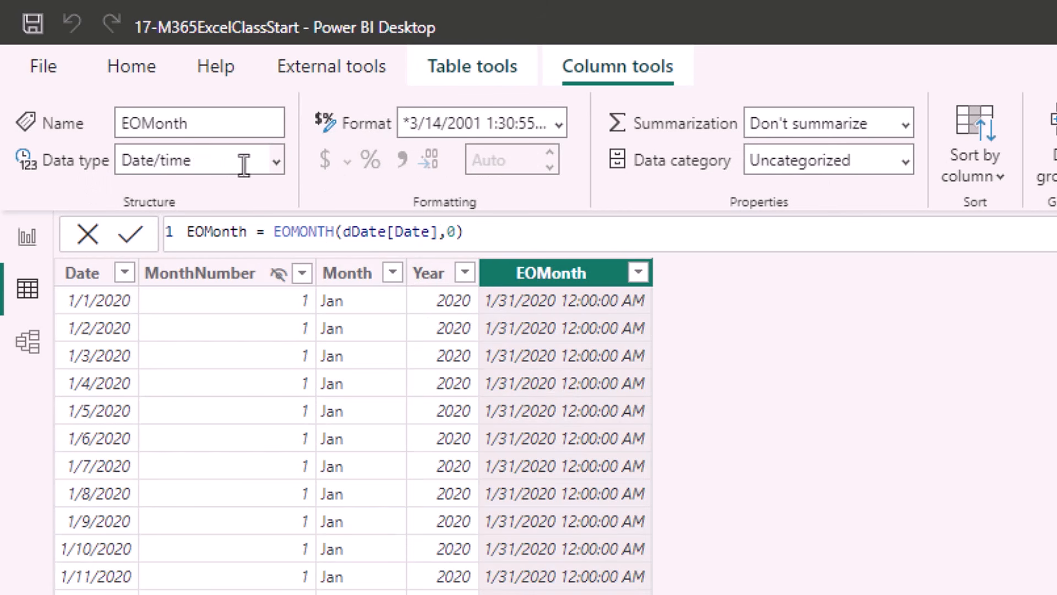
Make EOMonth a Date column in short date format (1/31/2020), then display the fSales table.
left_click(275, 163)
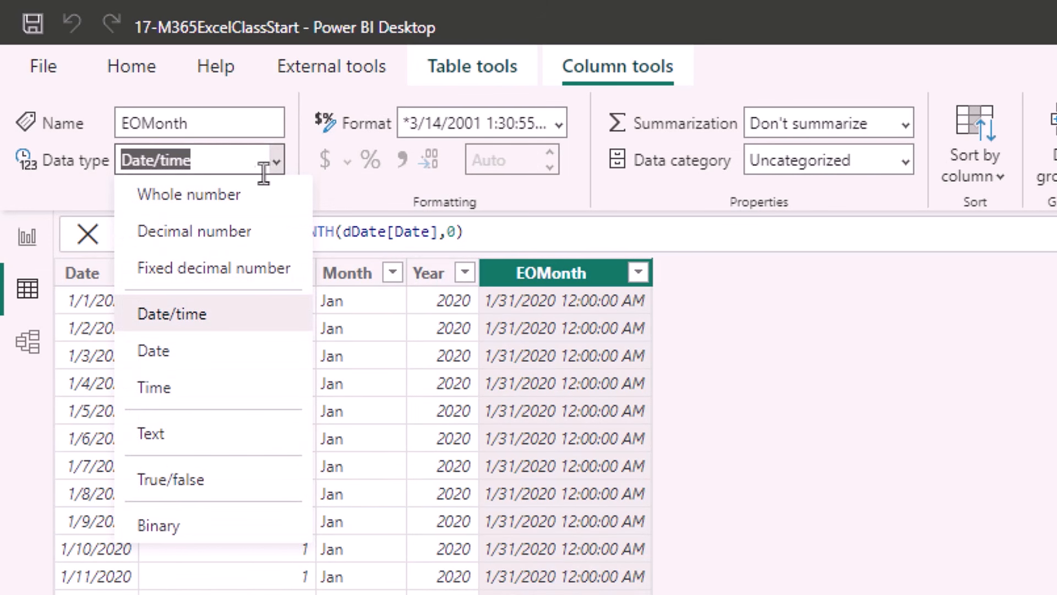
left_click(187, 352)
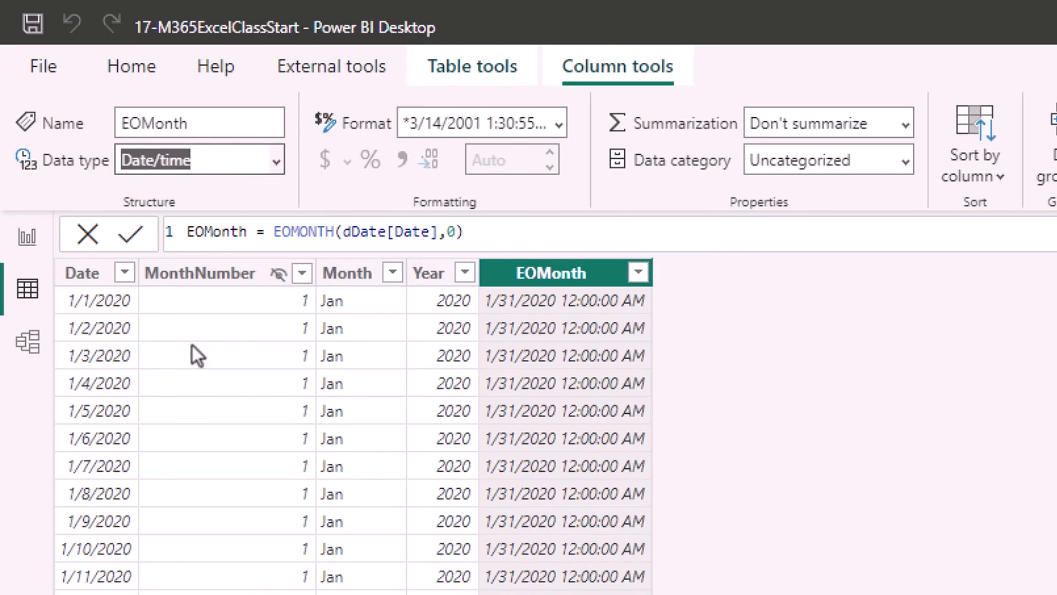
left_click(560, 123)
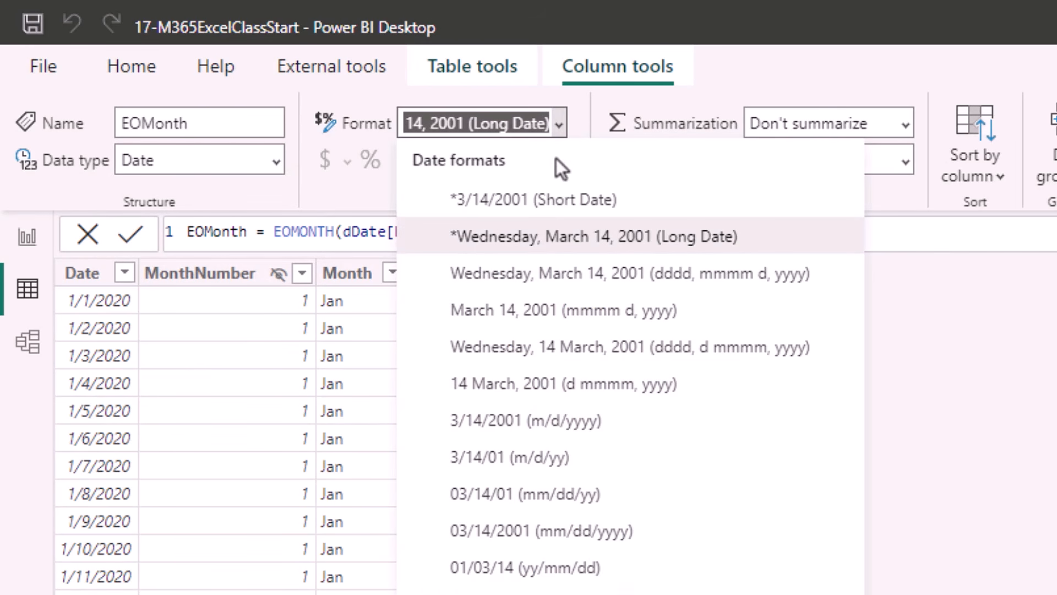
left_click(553, 201)
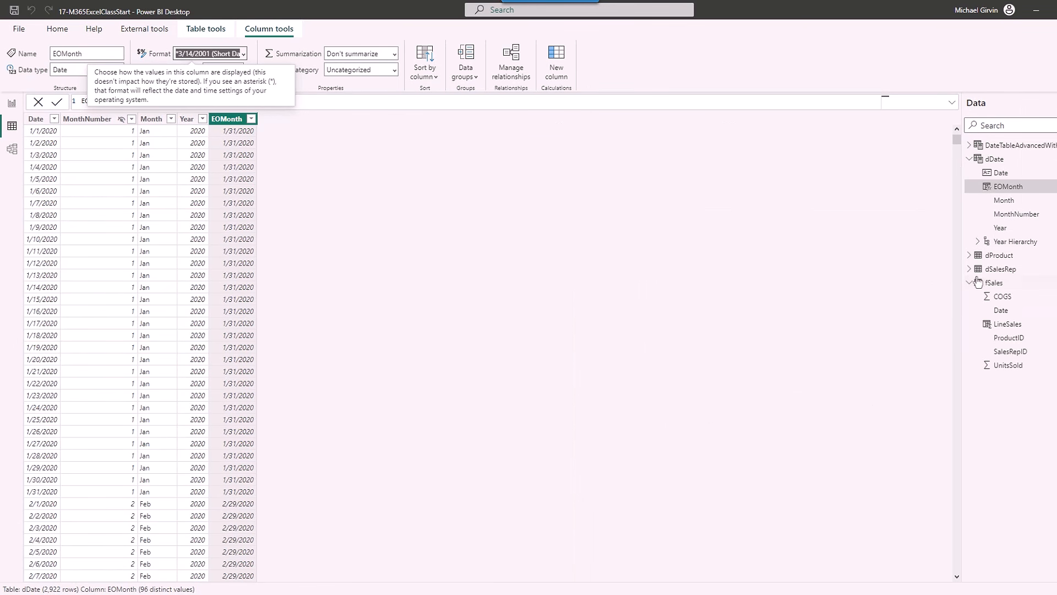
left_click(993, 285)
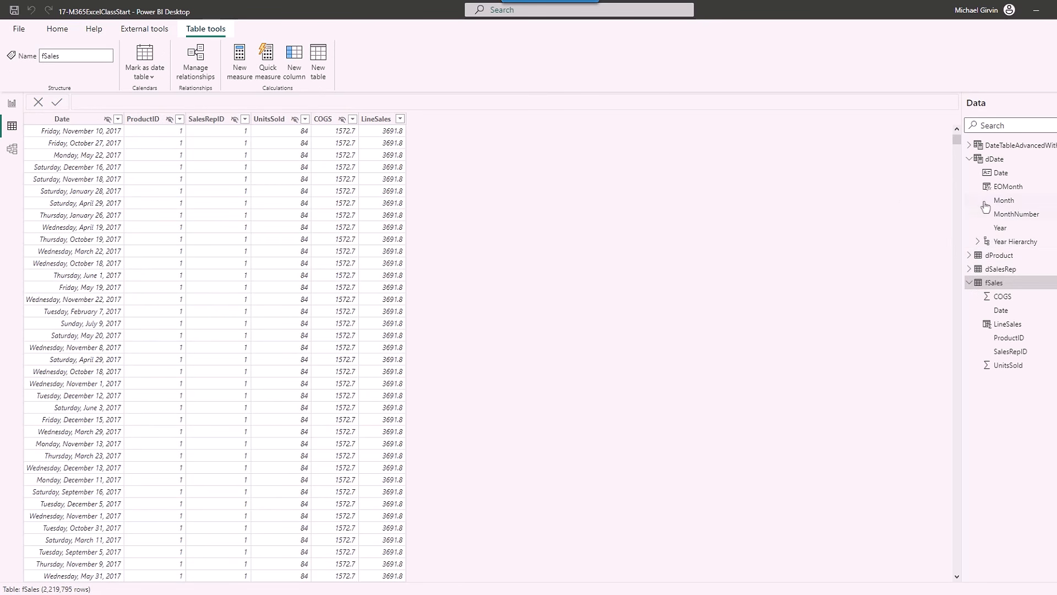
Create the fSales measure TwoStepTotalSales = SUM(fSales[LineSales]).
right_click(987, 288)
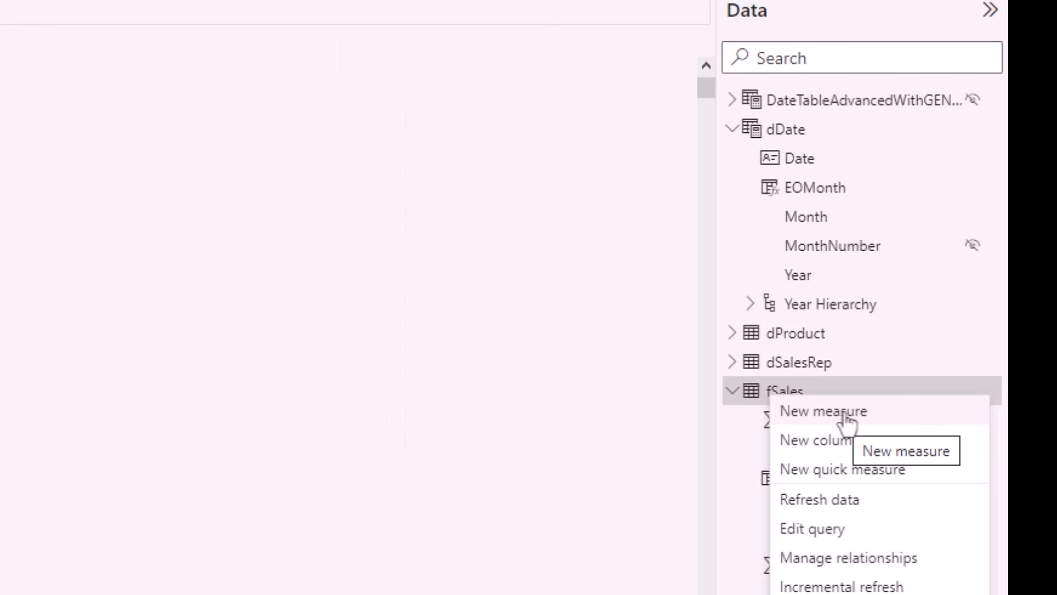
left_click(845, 417)
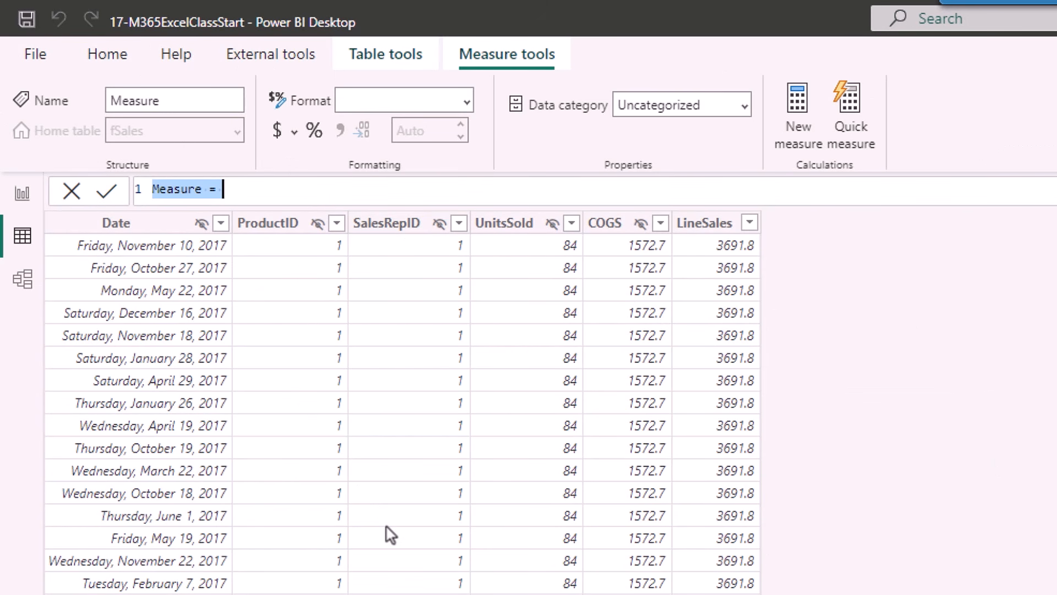
type("TwoStepTotalSales")
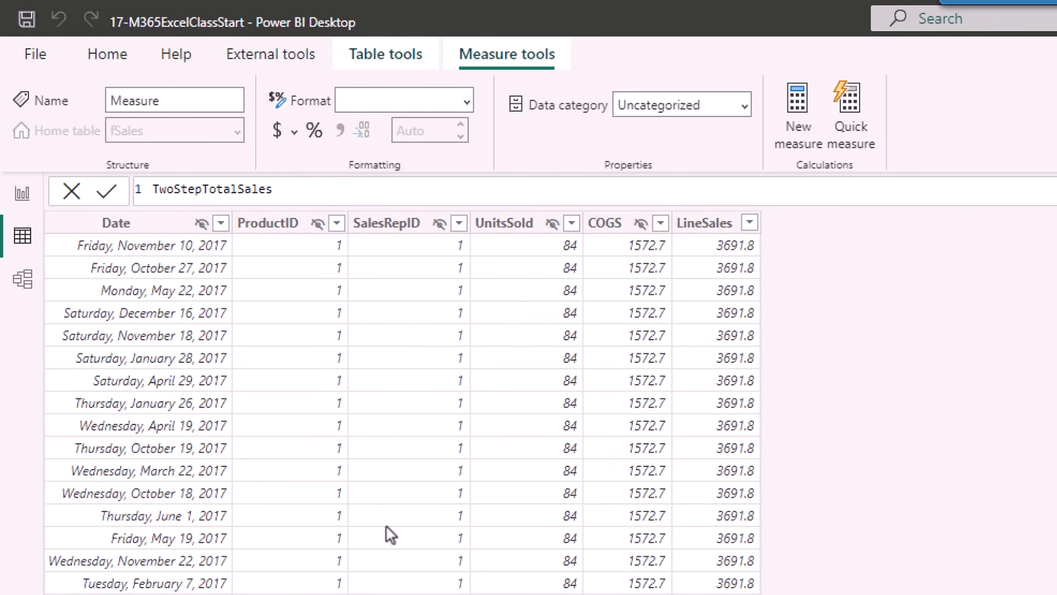
type("=sum")
key("Tab")
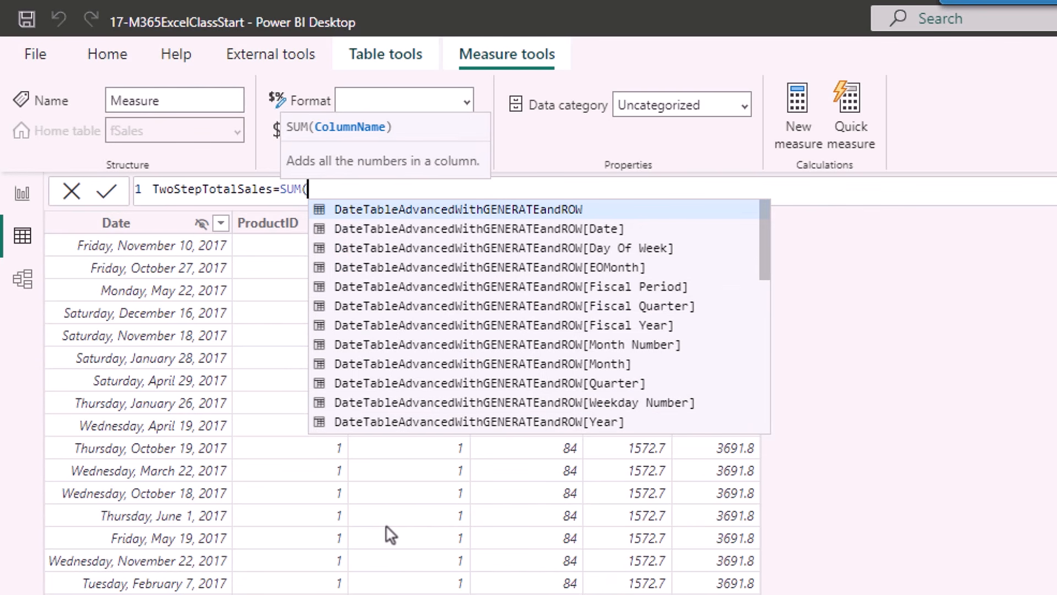
type("fs")
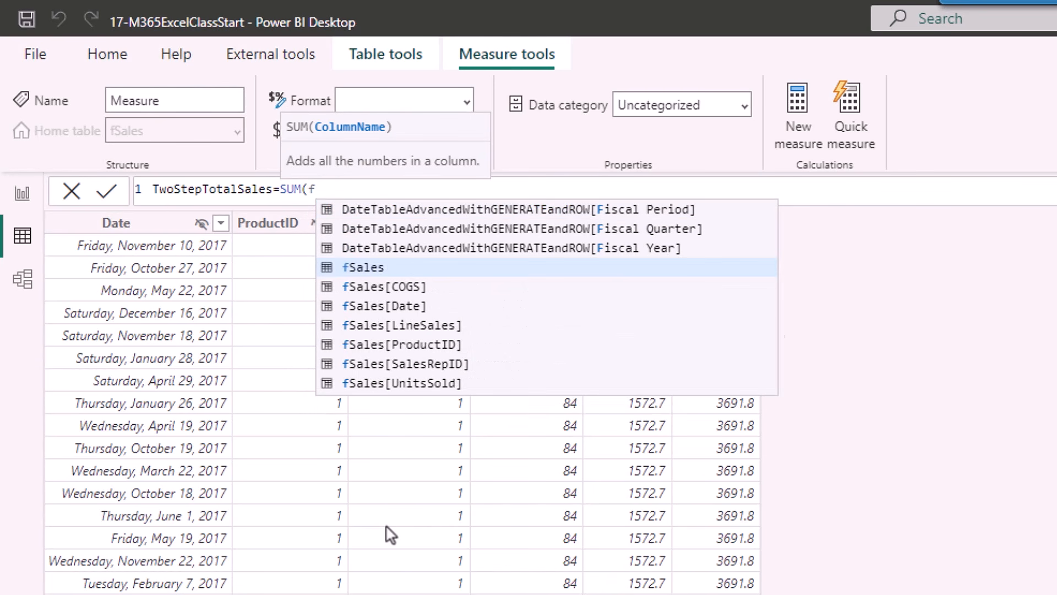
key("Down")
key("Down")
key("Down")
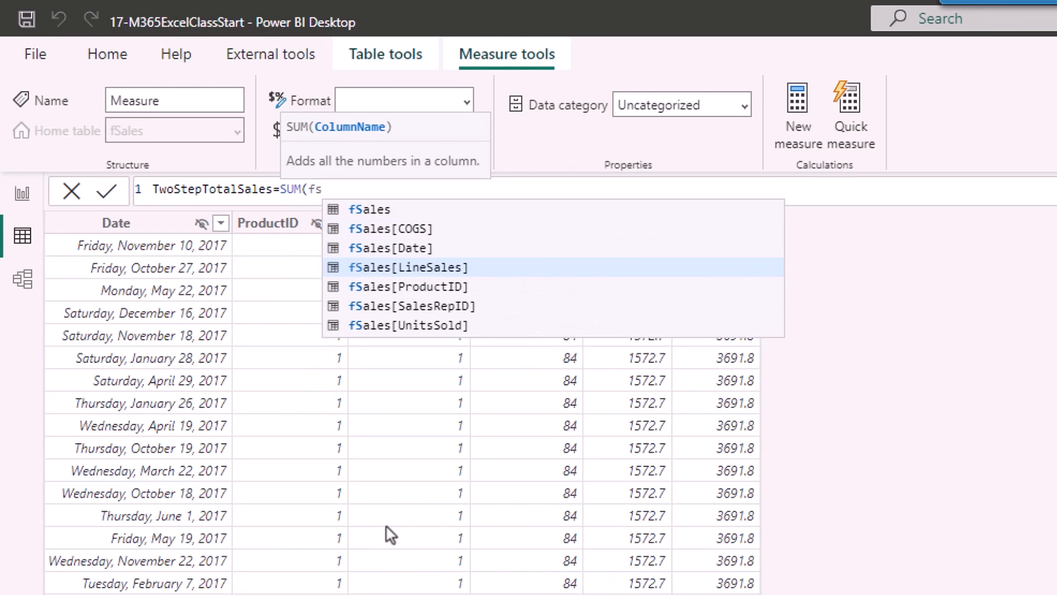
key("Tab")
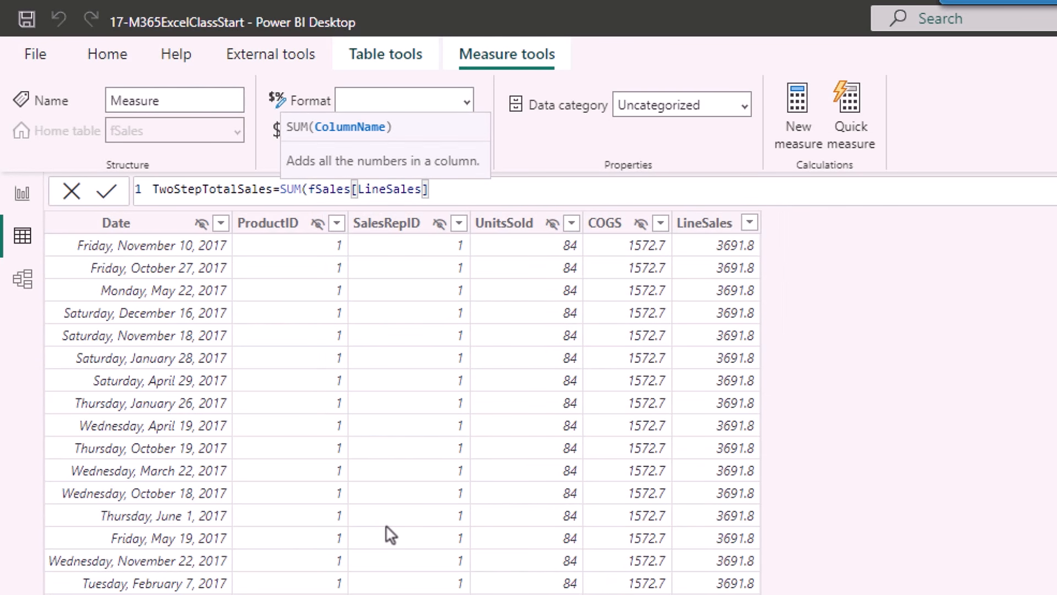
type(")")
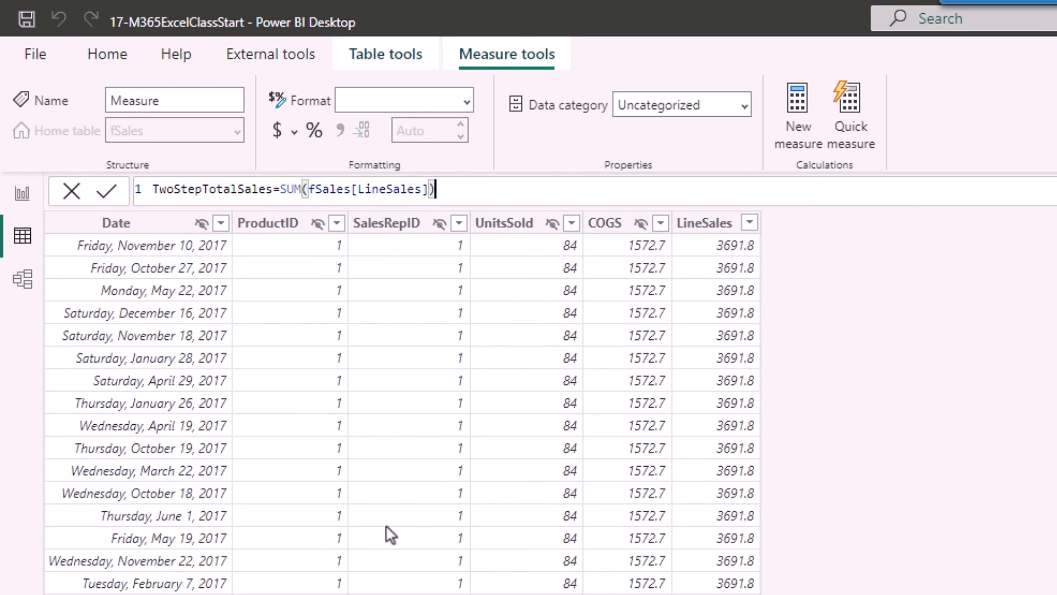
key("Return")
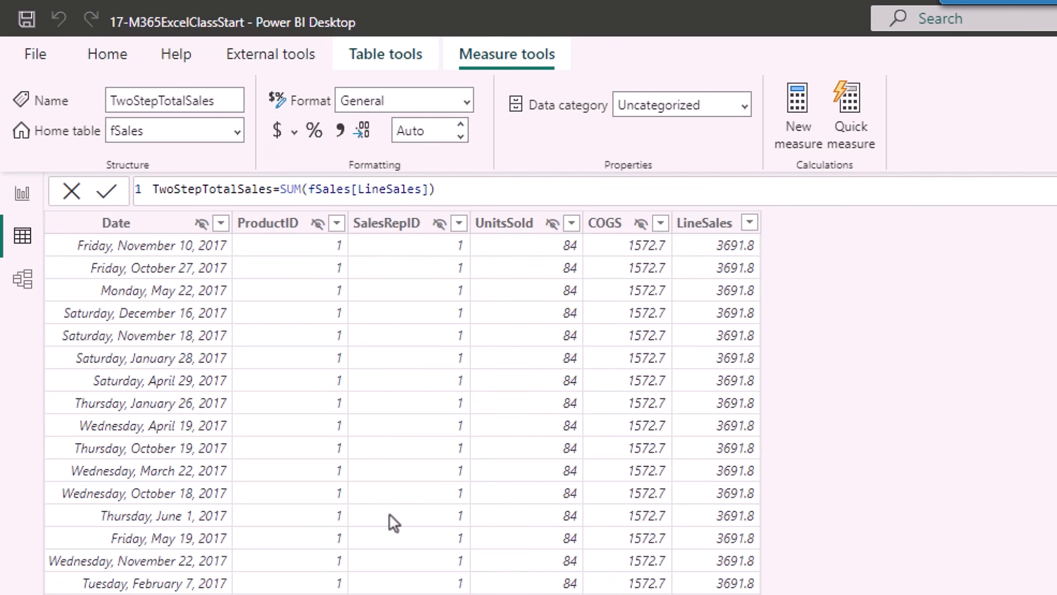
Give TwoStepTotalSales comma style and show it on a report multi-row card as 5,740,887,136.55.
left_click(341, 130)
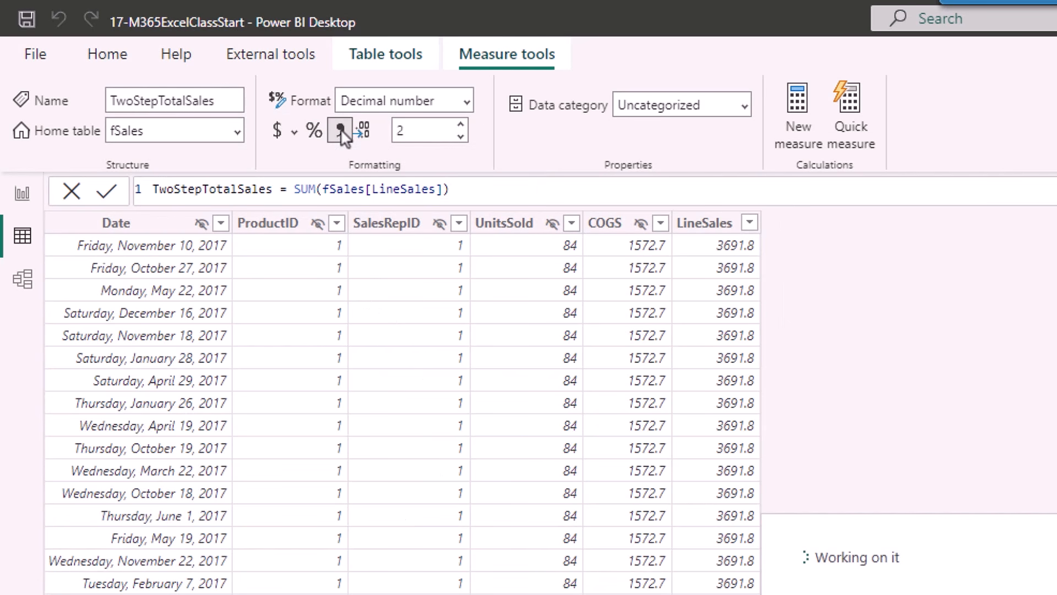
left_click(22, 199)
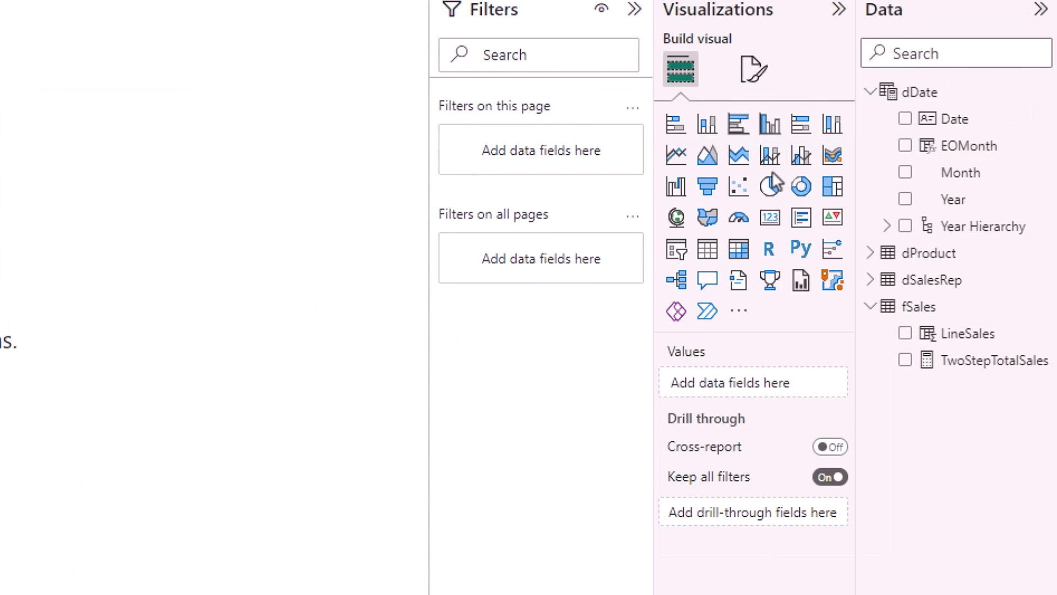
left_click(801, 227)
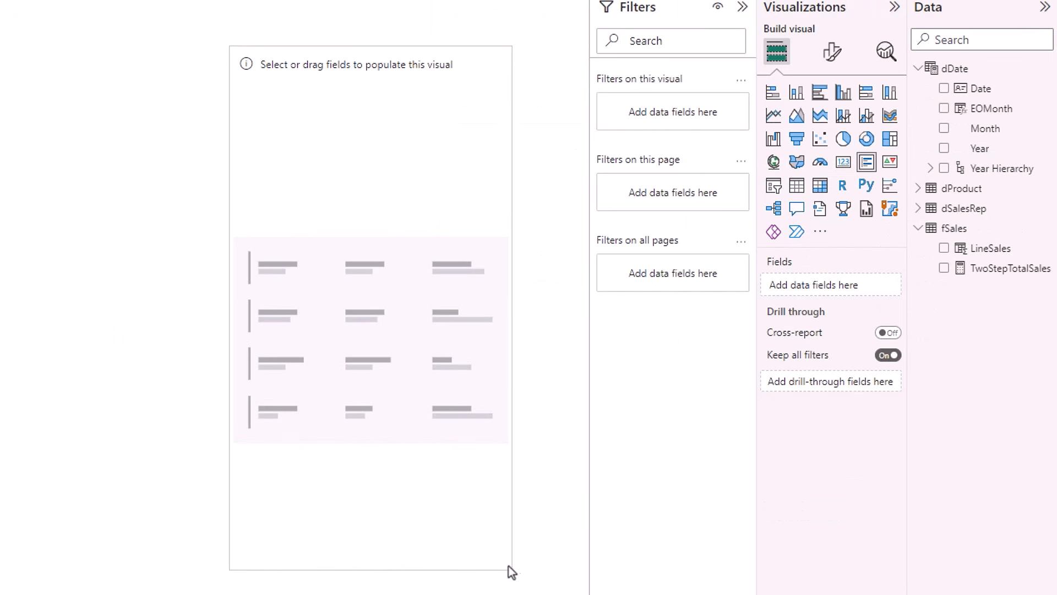
left_click(944, 268)
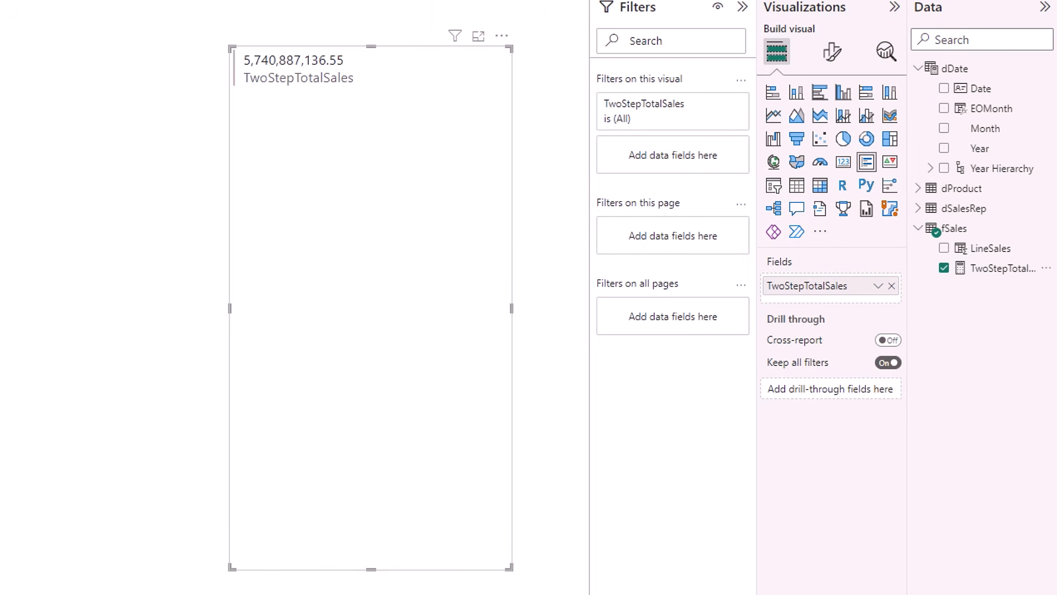
left_click(83, 111)
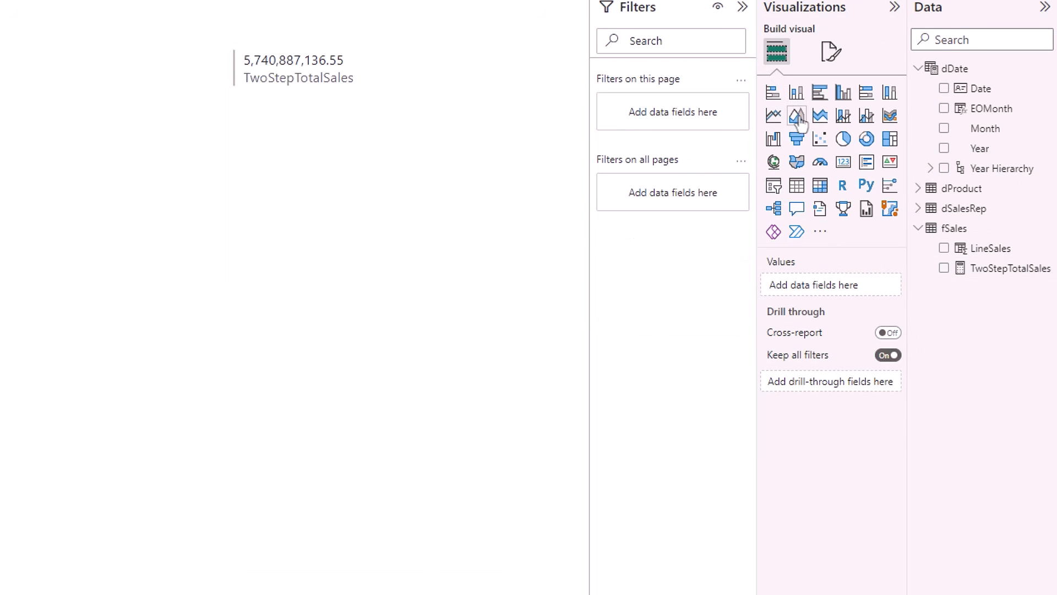
Build a matrix of TwoStepTotalSales by dProduct Products, Aspen through Yanaki.
left_click(821, 187)
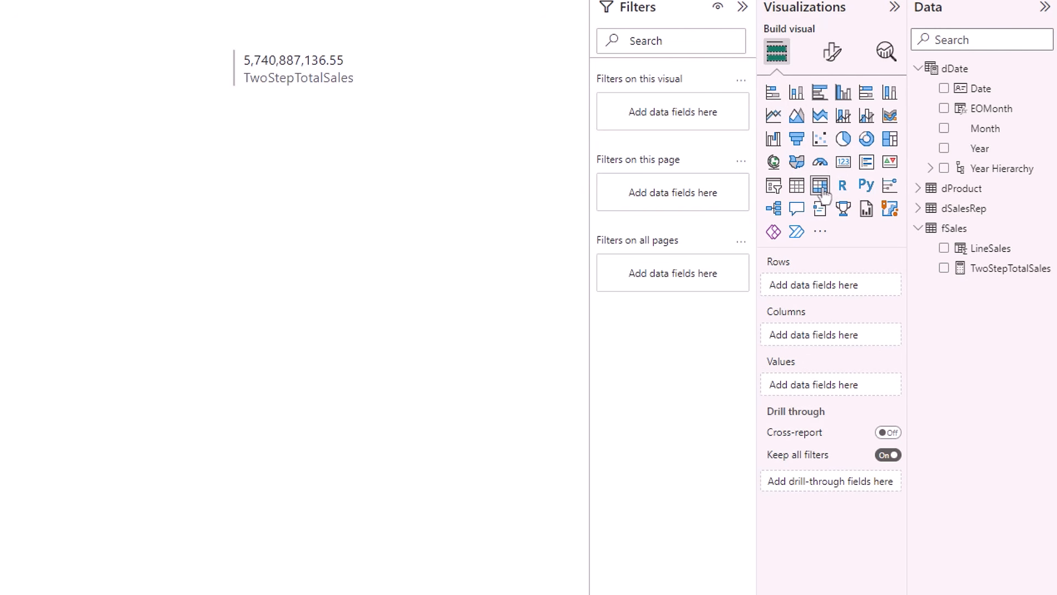
left_click(919, 191)
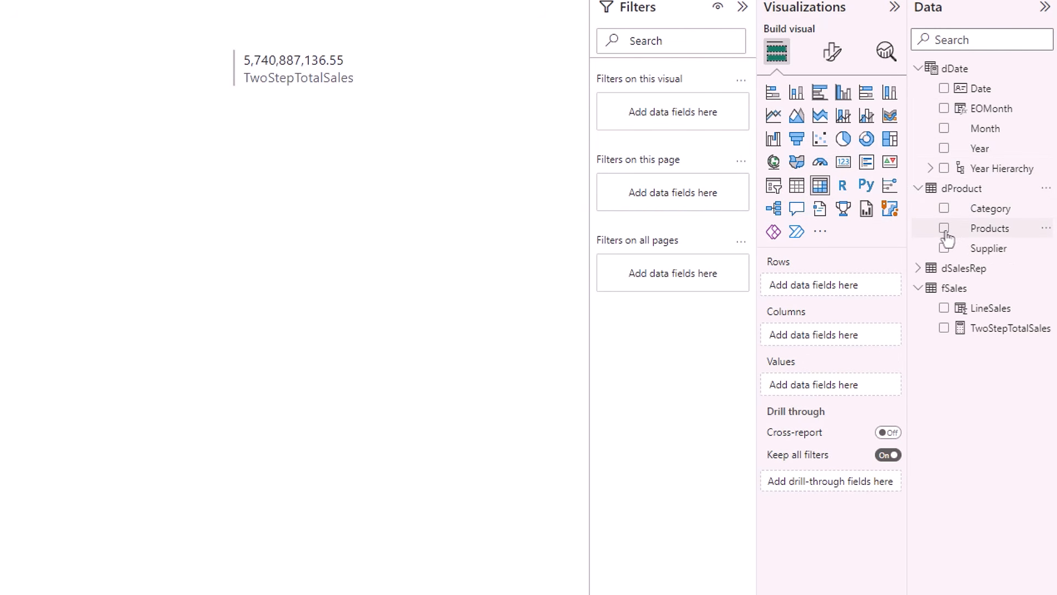
left_click(944, 228)
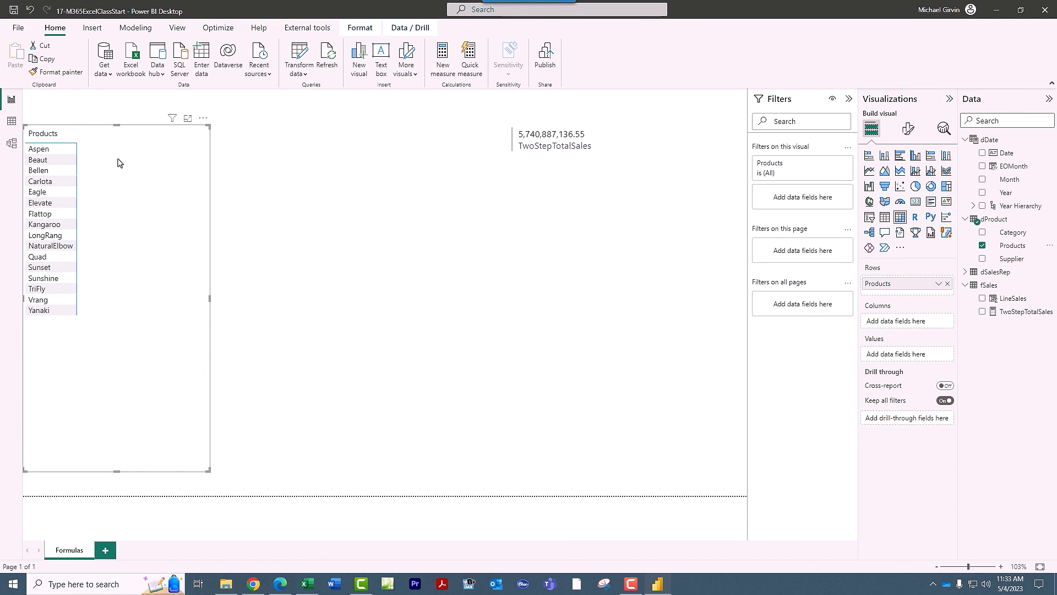
left_click(983, 311)
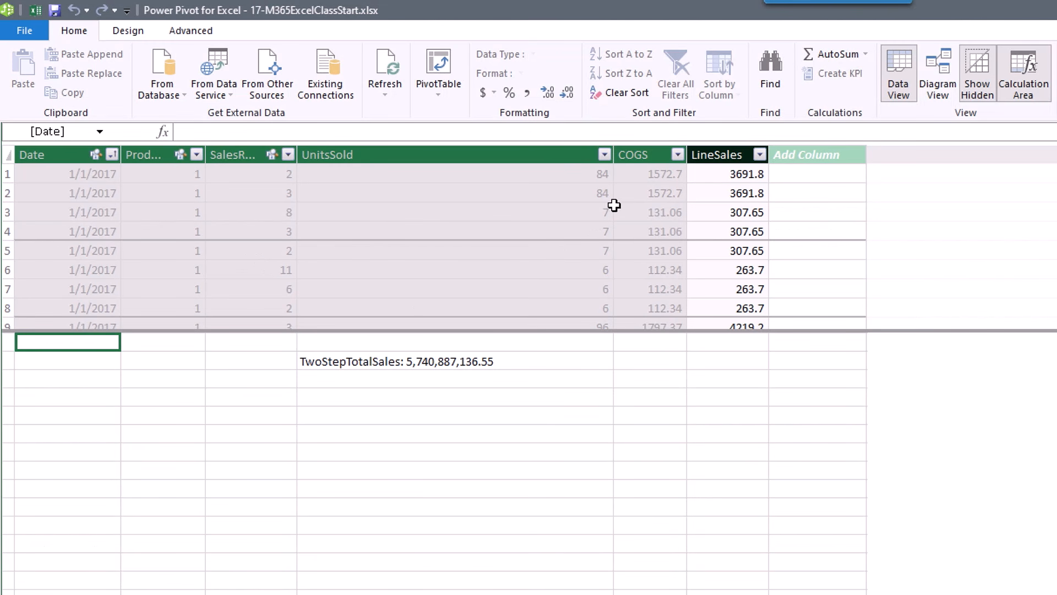
Open the PivotTable dropdown in Power Pivot.
left_click(439, 96)
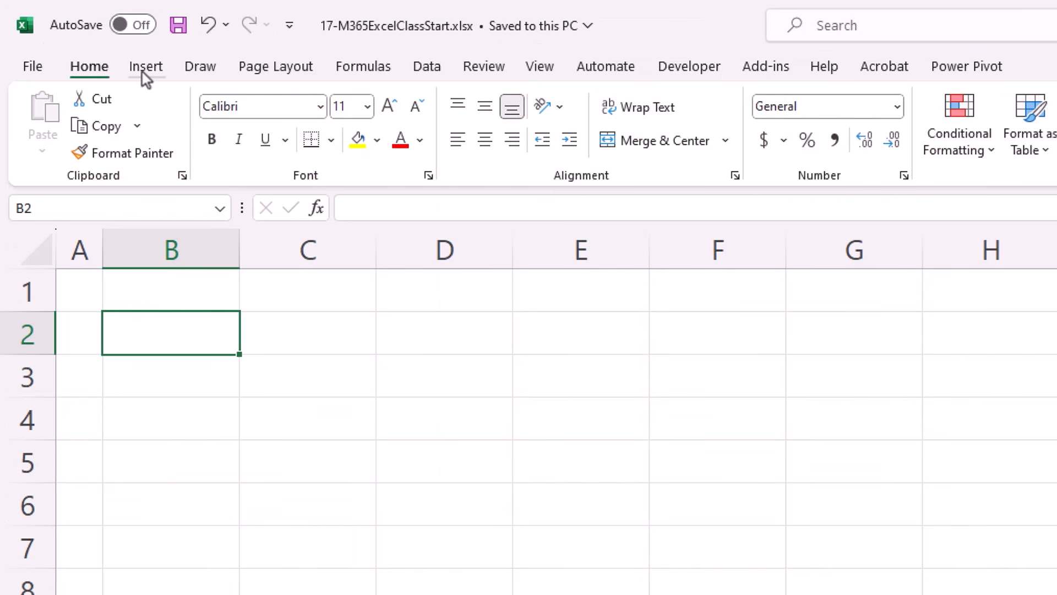
Insert an empty PivotTable from the Data Model at Total!$B$2 and reposition its field list.
left_click(82, 37)
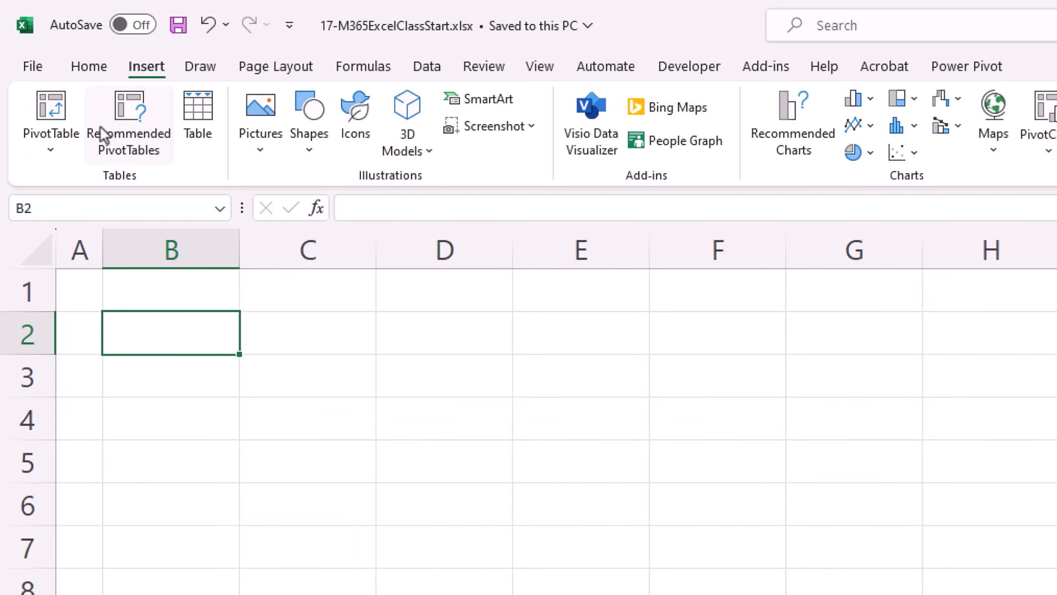
left_click(58, 154)
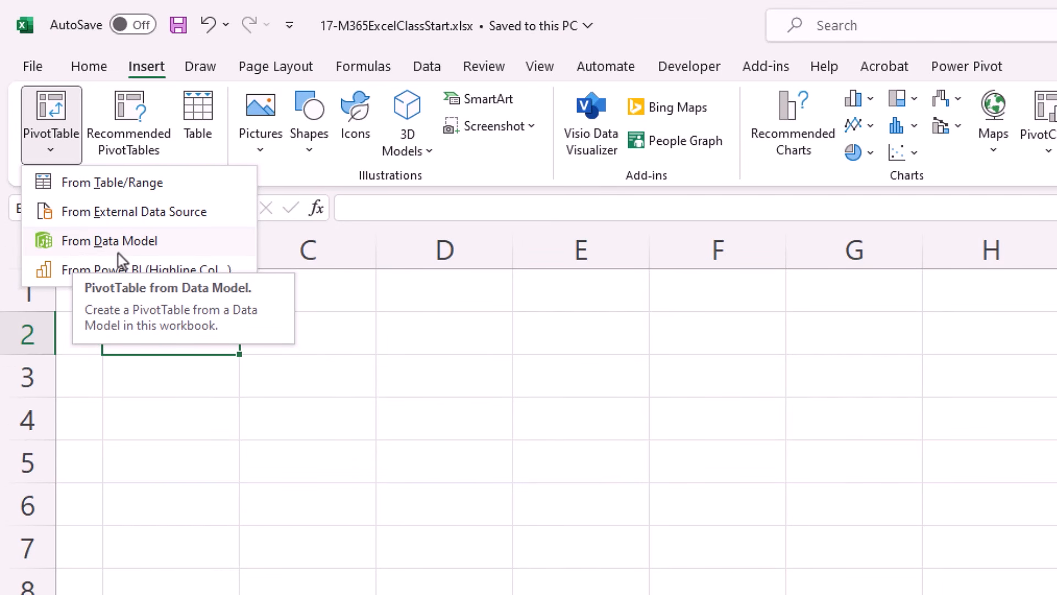
left_click(213, 342)
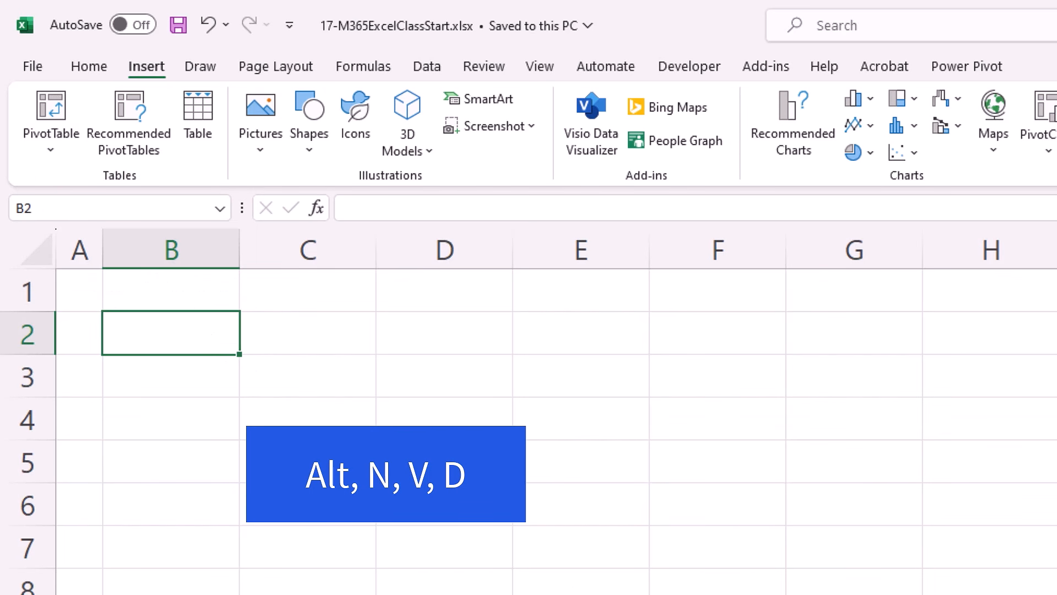
key("alt+n")
key("v")
key("d")
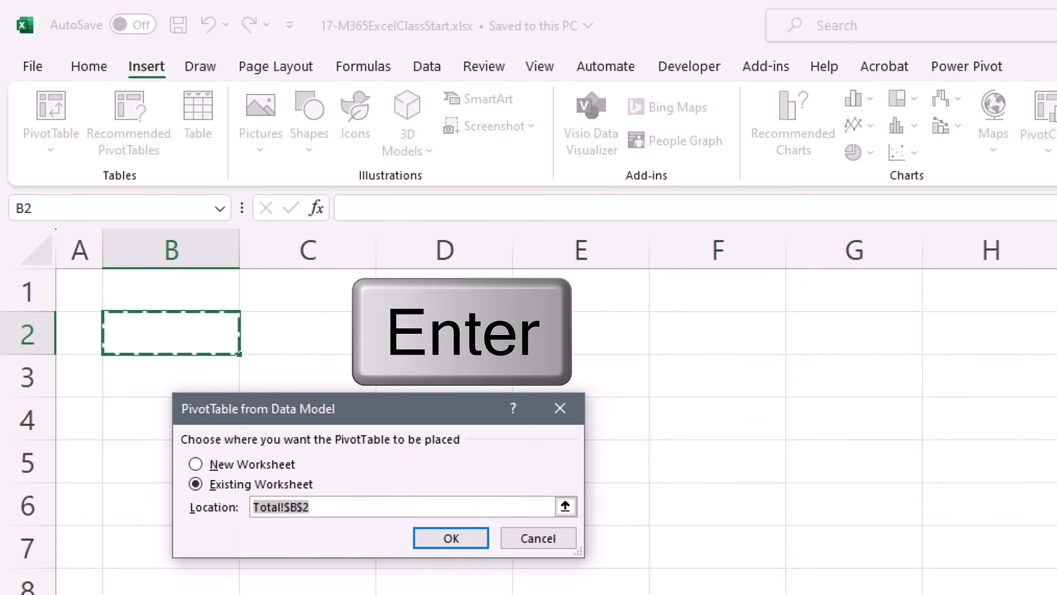
key("Return")
left_click_drag(782, 69, 765, 65)
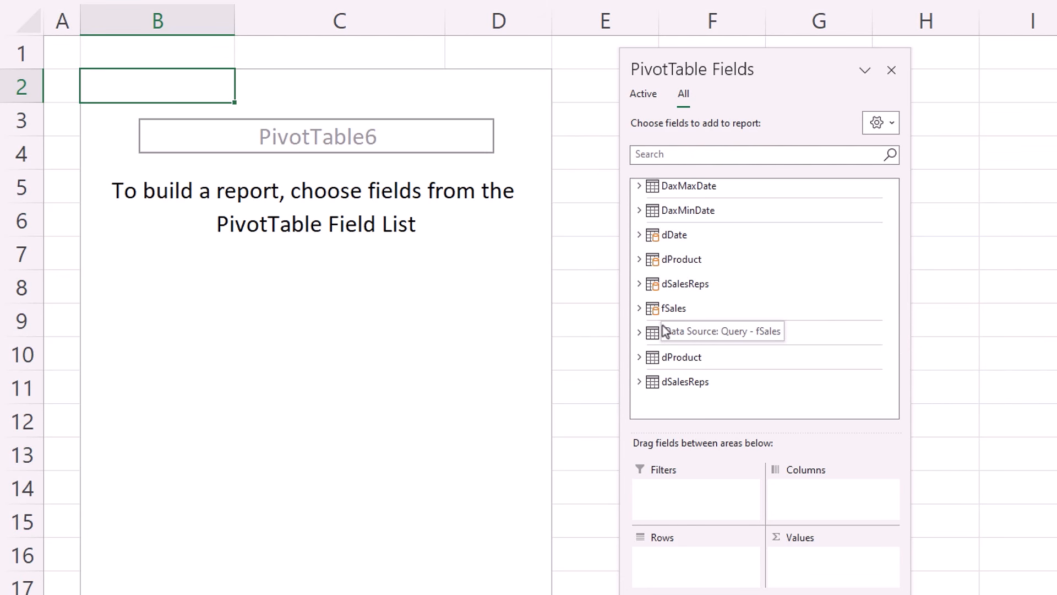
Put dProduct Products in rows and TwoStepTotalSales in values, then show only the Active fields.
left_click(642, 264)
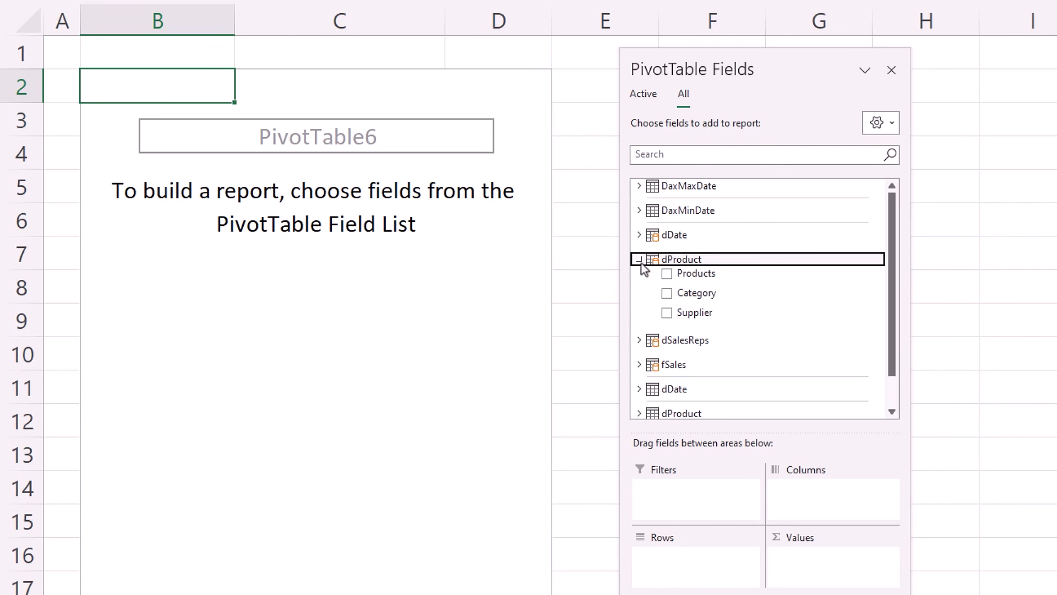
left_click(668, 275)
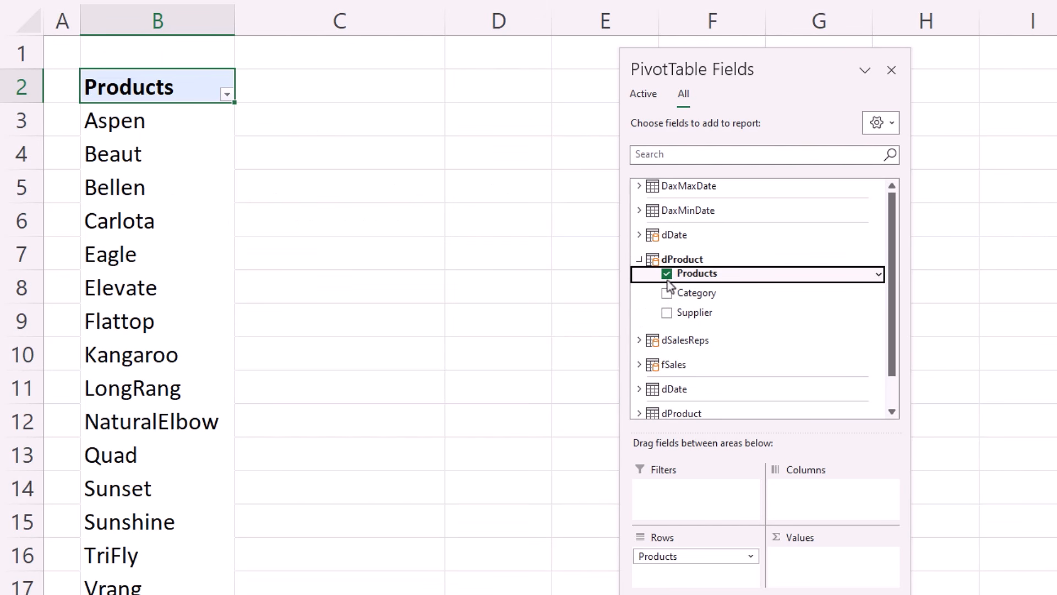
left_click(640, 365)
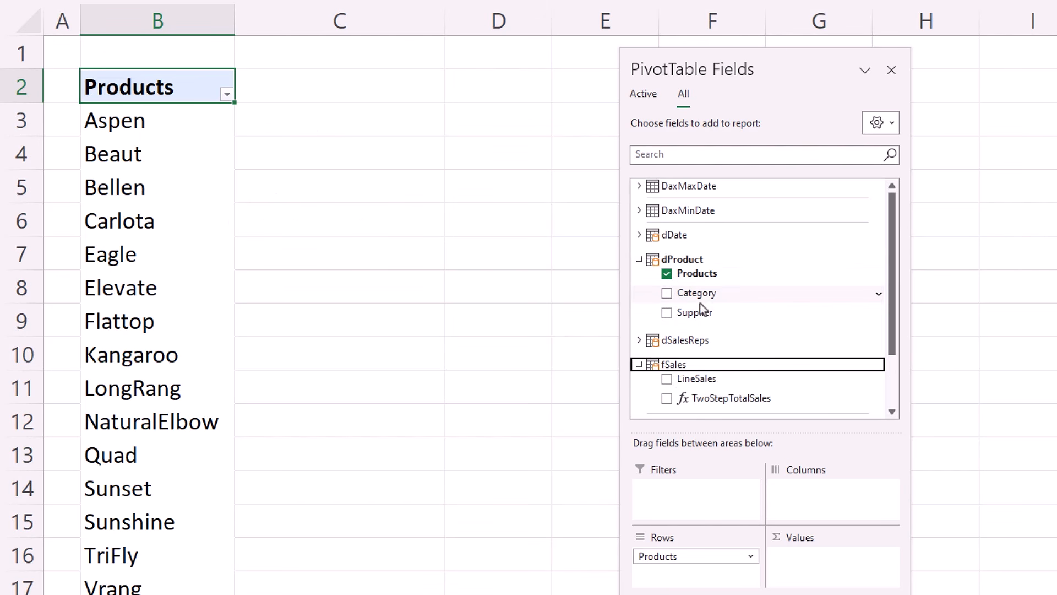
scroll(703, 309, "down", 3)
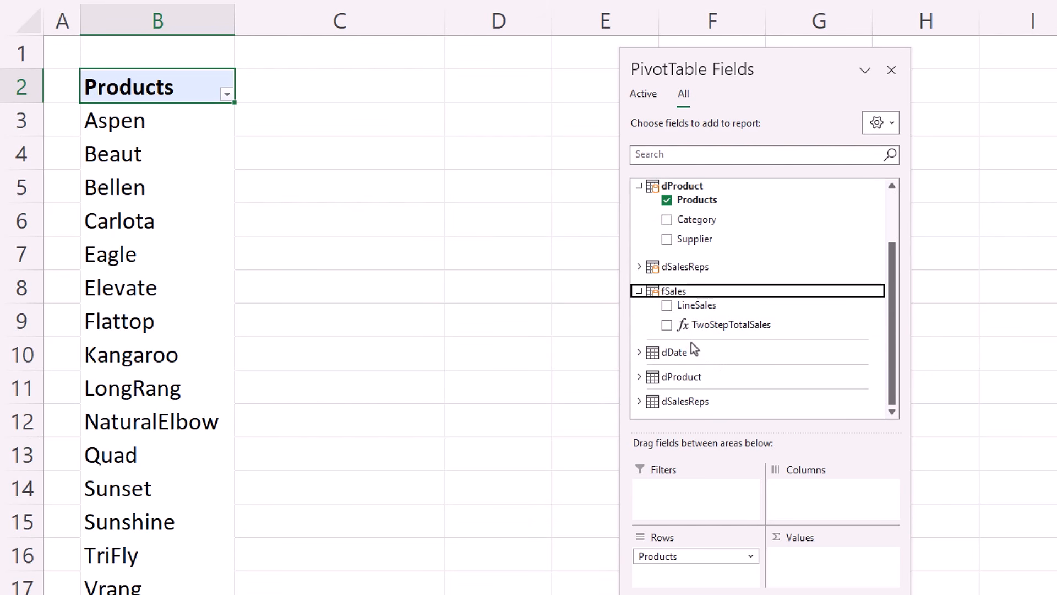
left_click(667, 328)
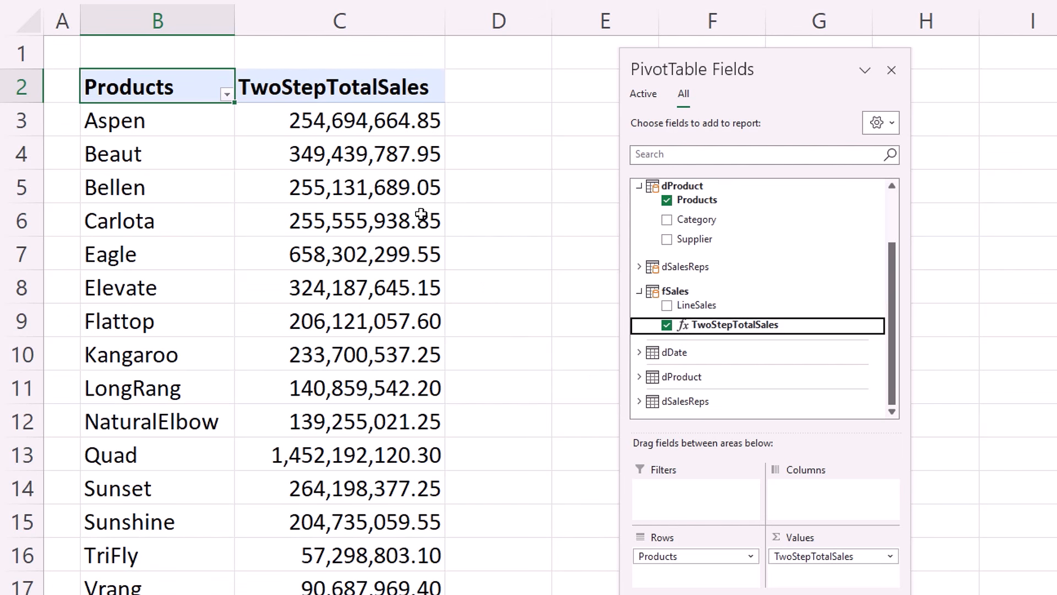
mouse_move(273, 147)
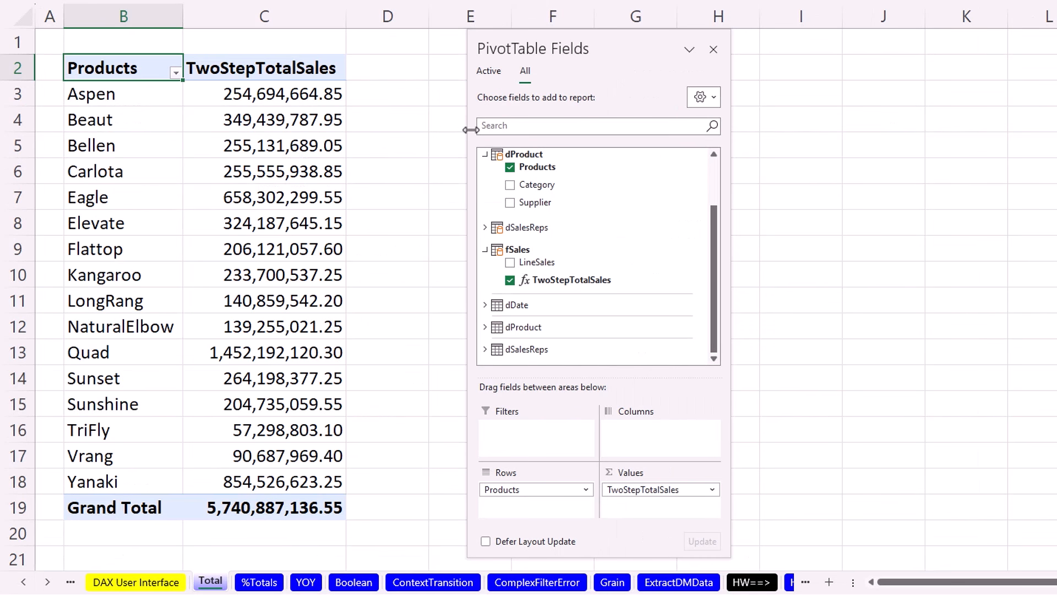
left_click(488, 72)
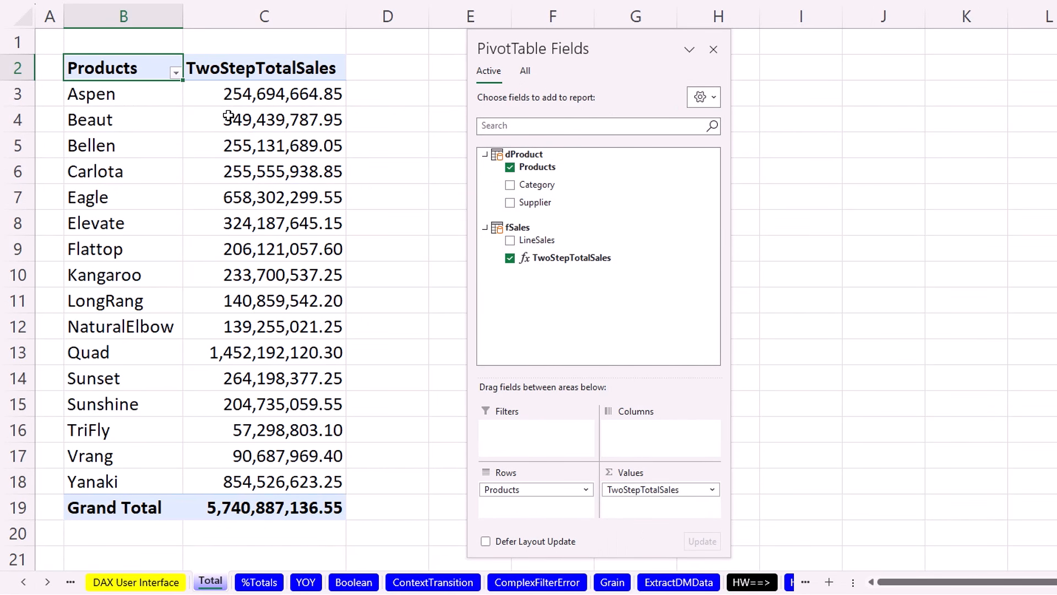
Check the 5,740,887,136.55 grand total and the Aspen, Beaut and Bellen sales values.
mouse_move(233, 106)
left_click(264, 512)
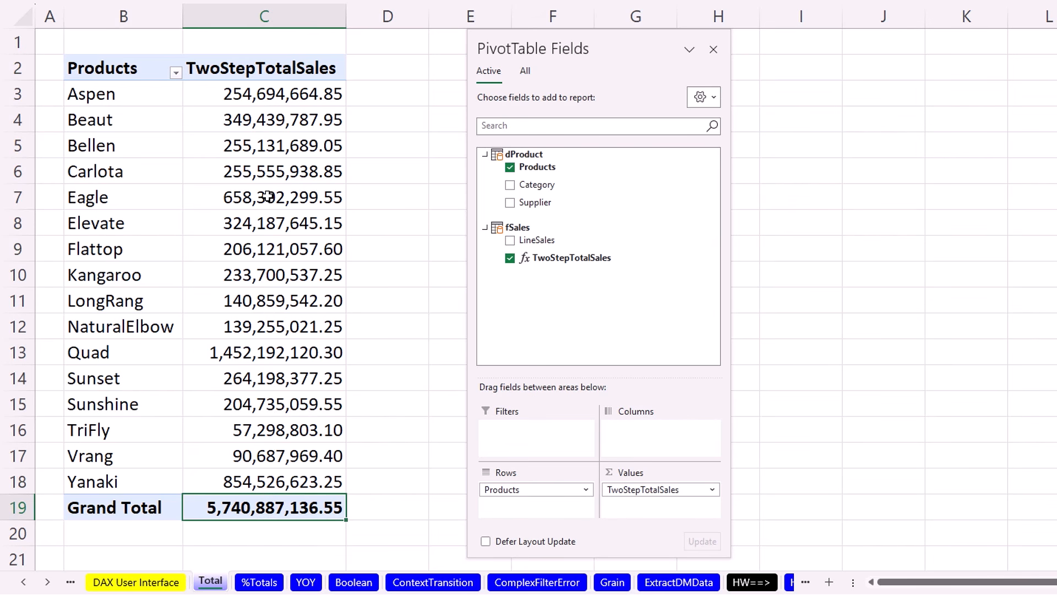
left_click(238, 94)
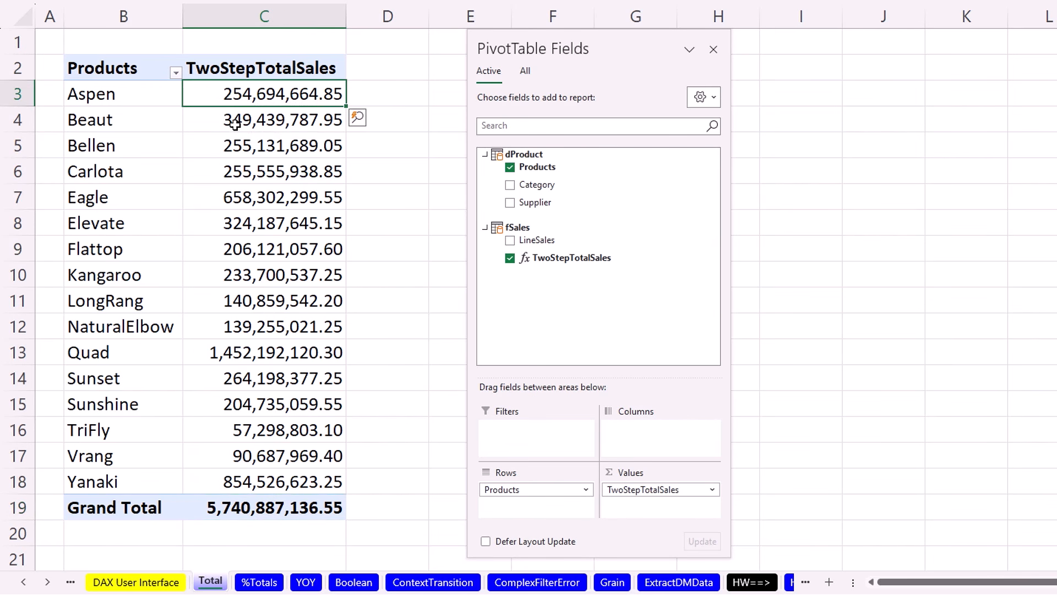
left_click(238, 124)
left_click(237, 156)
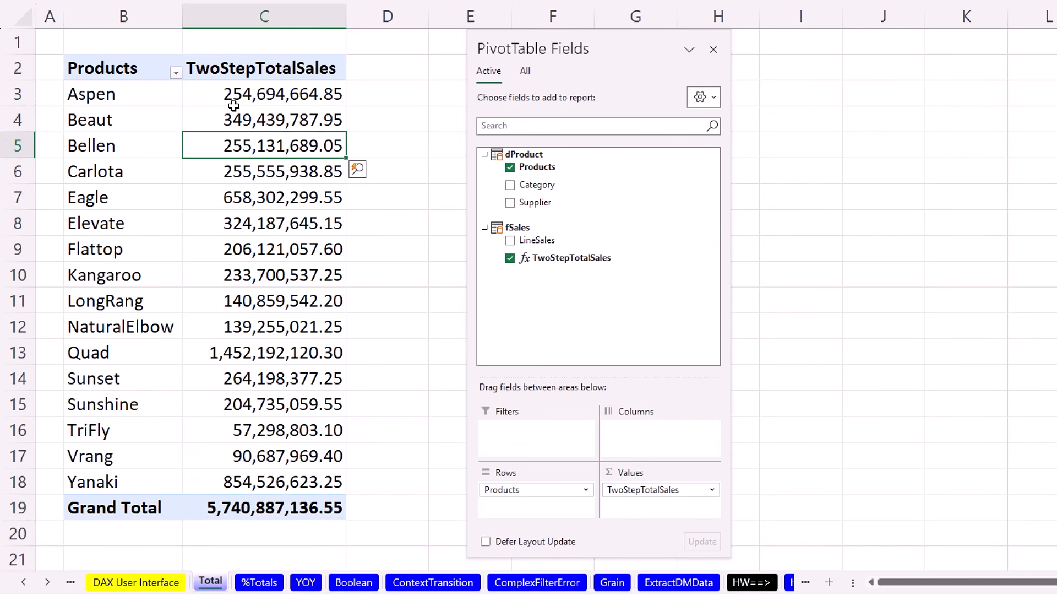
left_click(237, 94)
mouse_move(259, 108)
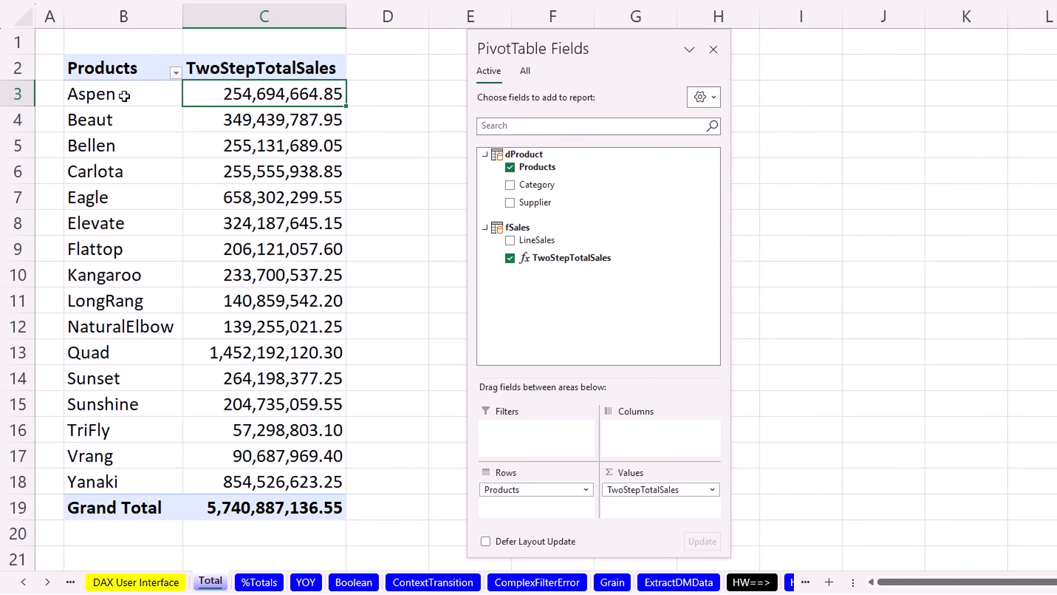
mouse_move(124, 96)
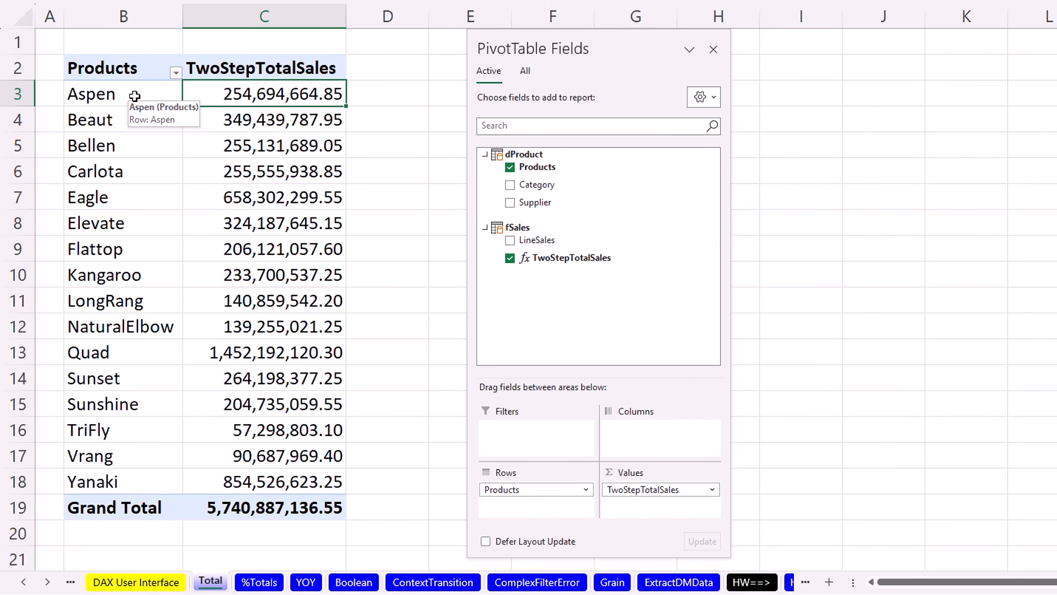
left_click(225, 97)
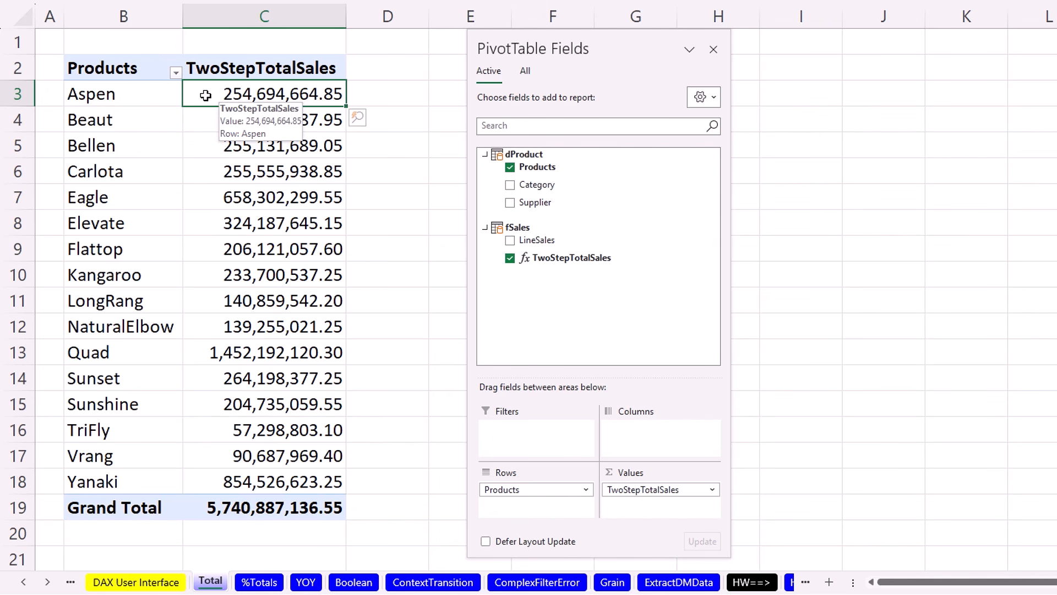
left_click(135, 95)
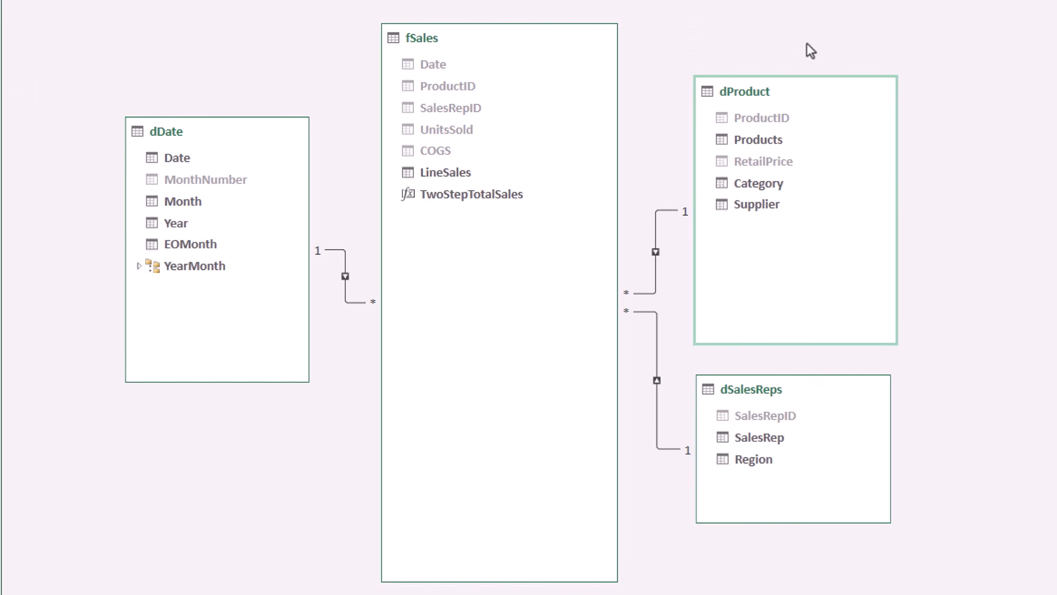
Review the Diagram View relationships, then Alt+Tab back to the Excel workbook.
mouse_move(808, 223)
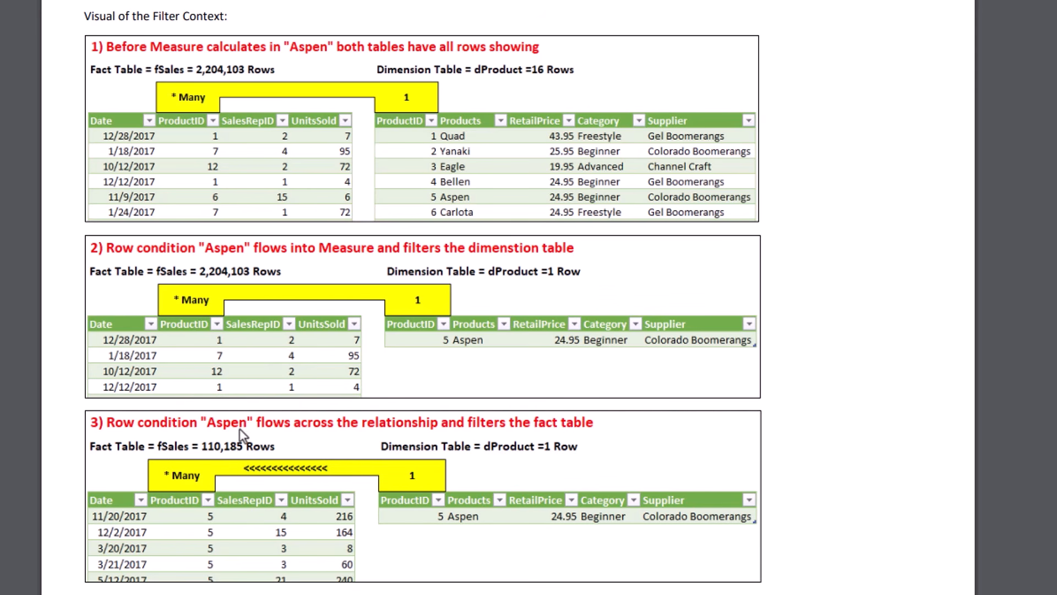
key("alt+Tab")
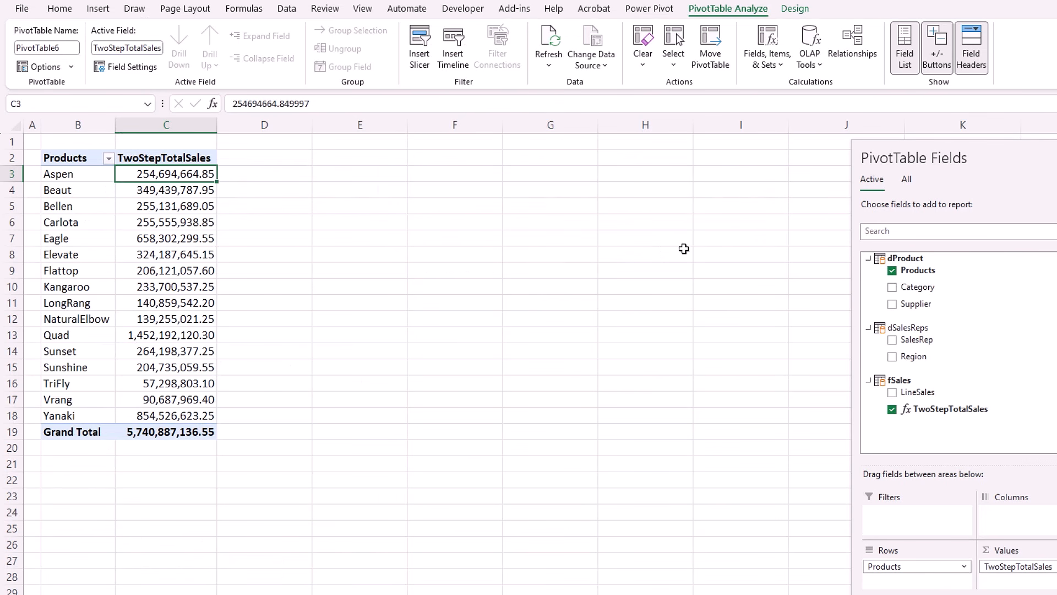
Add dSalesReps Region to Columns, splitting sales across MW, NE, NW, SE, SW and W.
left_click(906, 184)
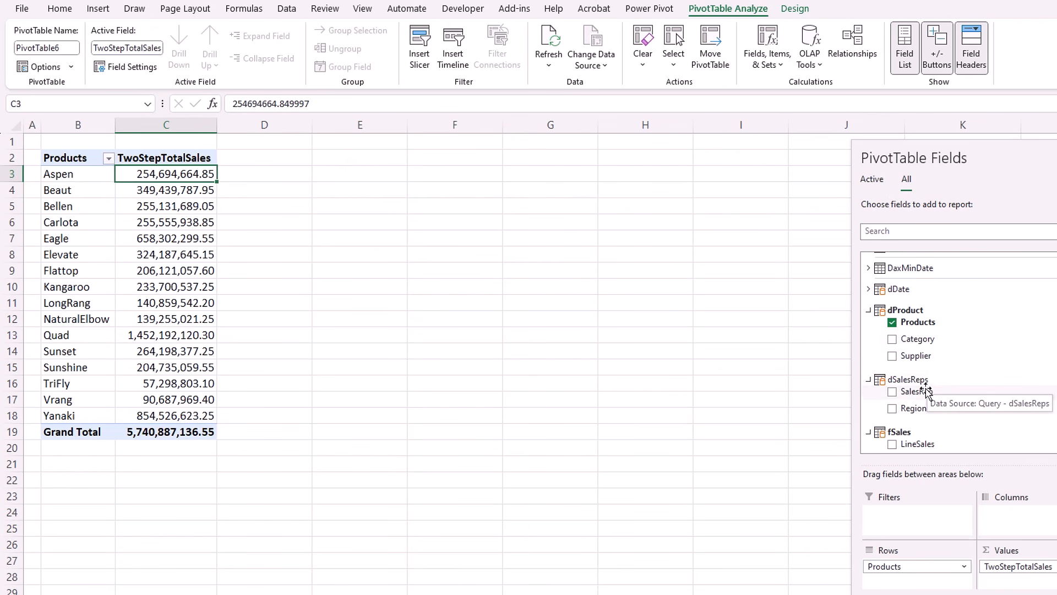
left_click_drag(910, 411, 1008, 515)
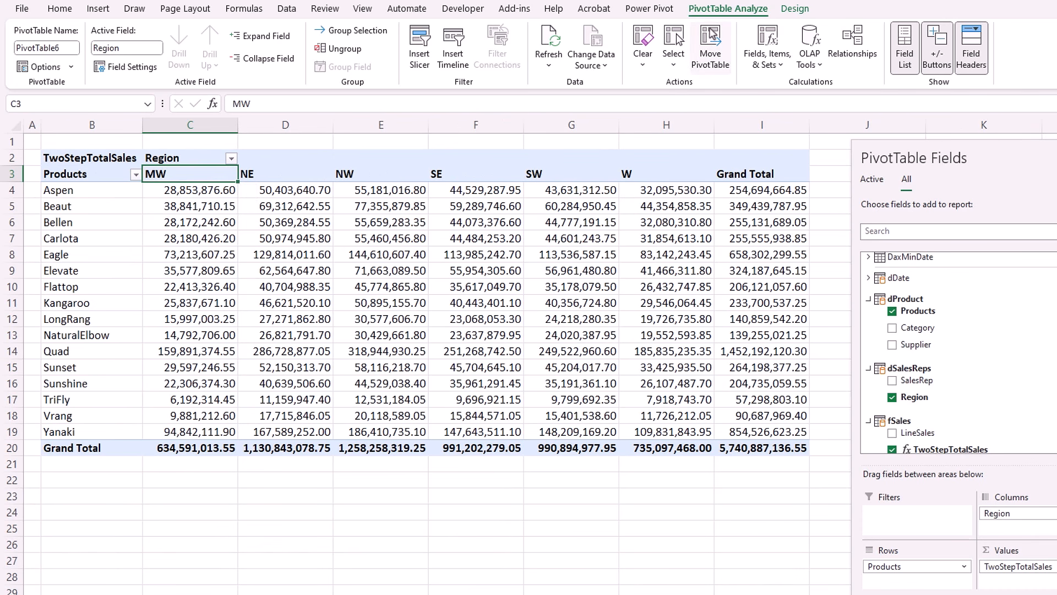
Insert a dDate Year slicer and pick 2017, bringing the grand total to 1,375,637,138.75.
left_click(417, 58)
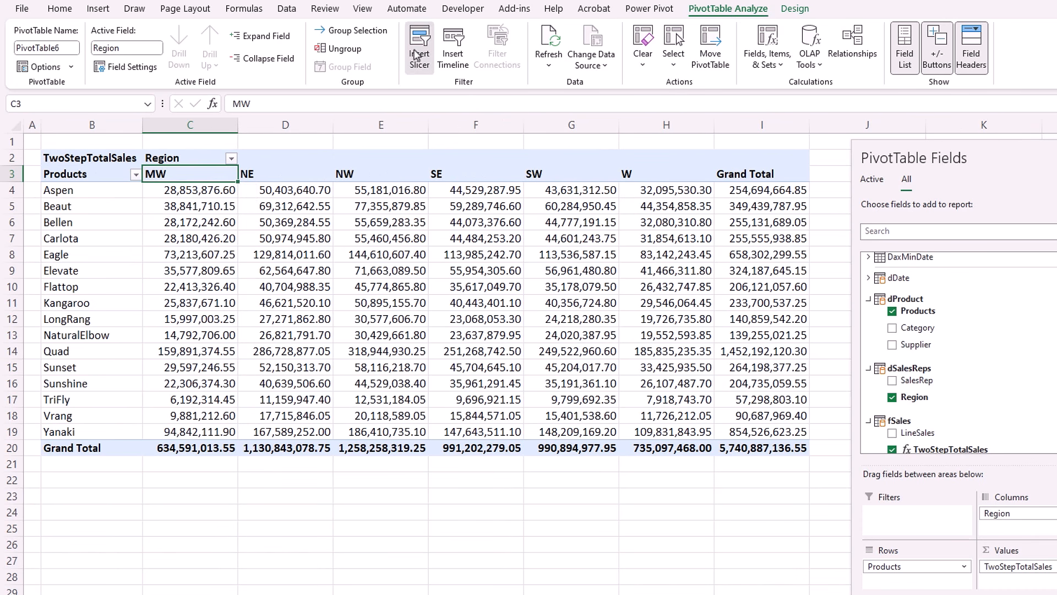
left_click(209, 304)
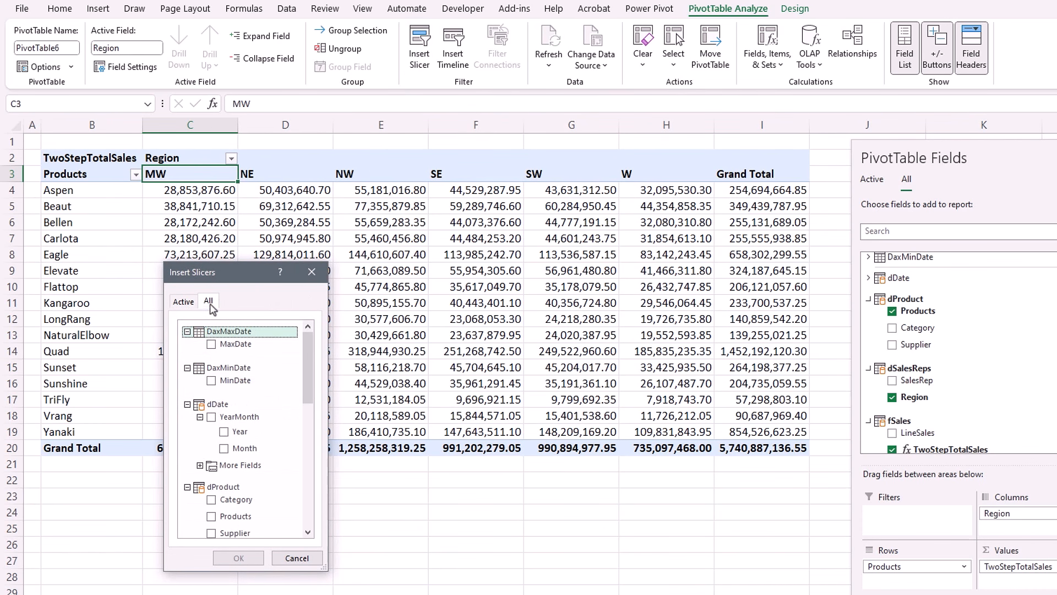
left_click(231, 435)
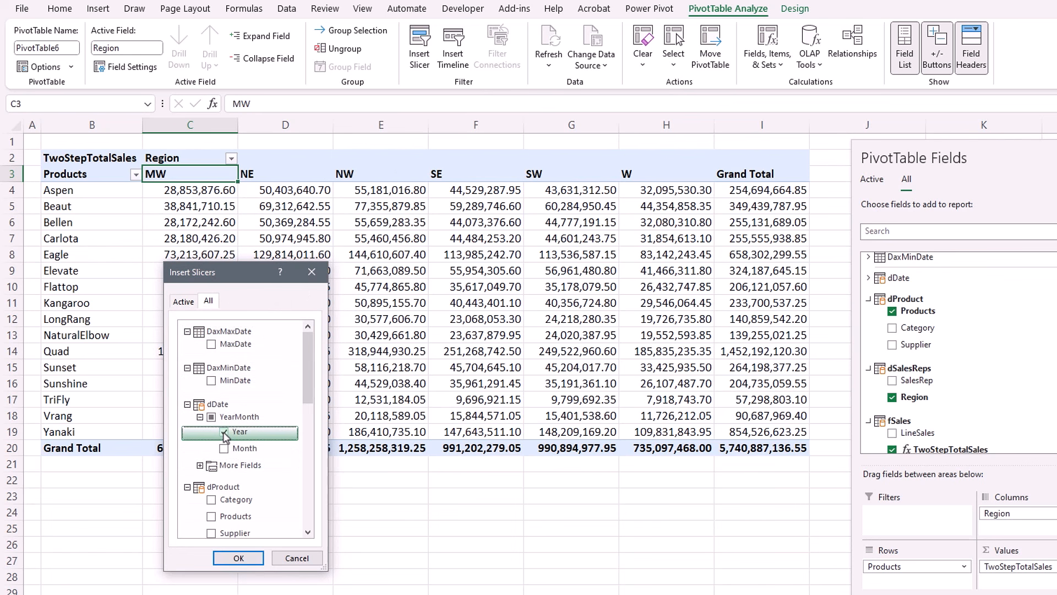
left_click(239, 558)
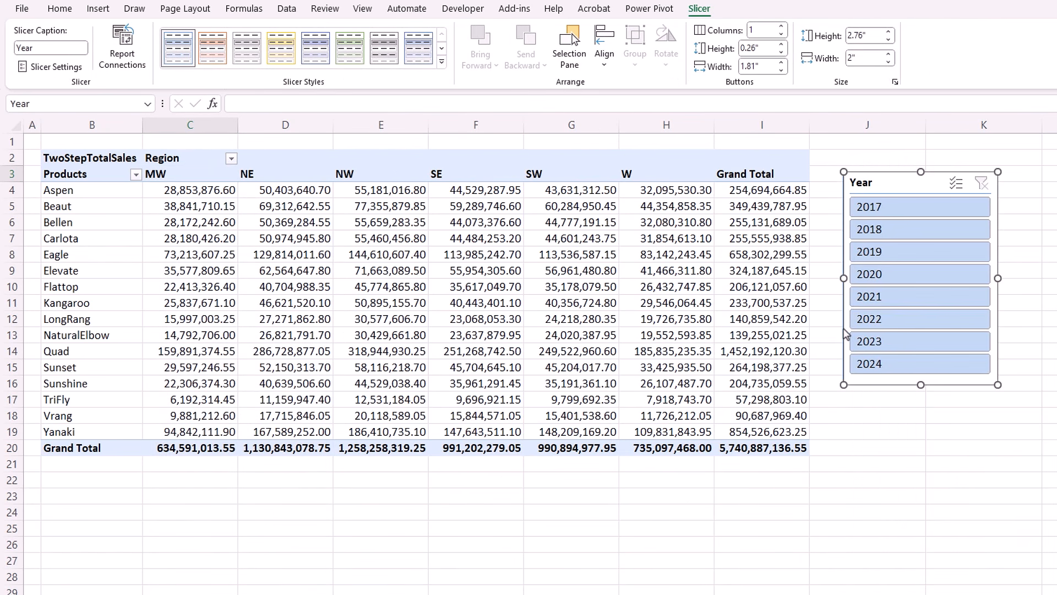
left_click(874, 210)
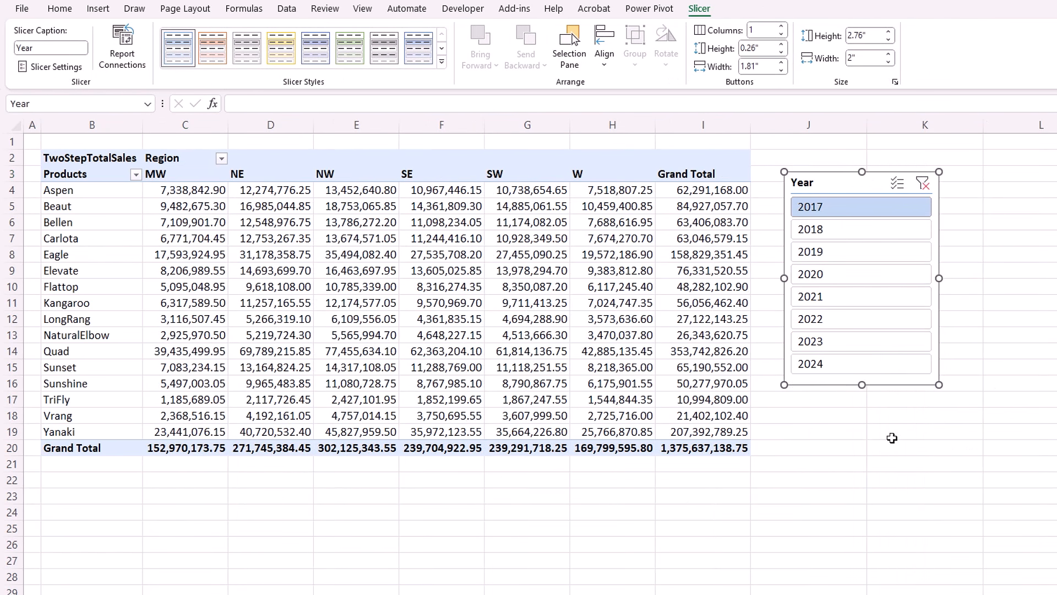
left_click(432, 305)
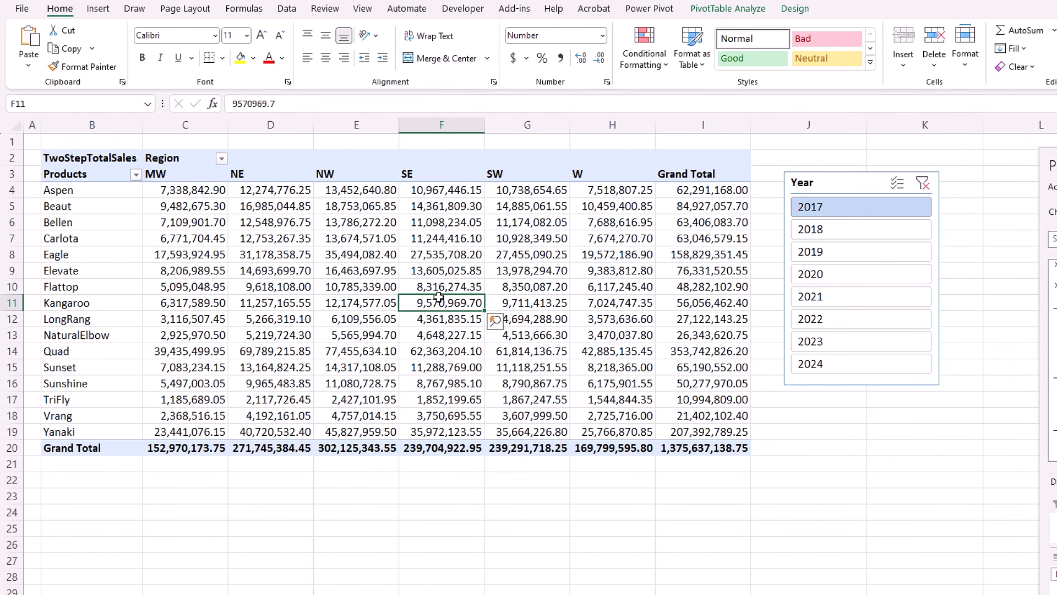
mouse_move(439, 297)
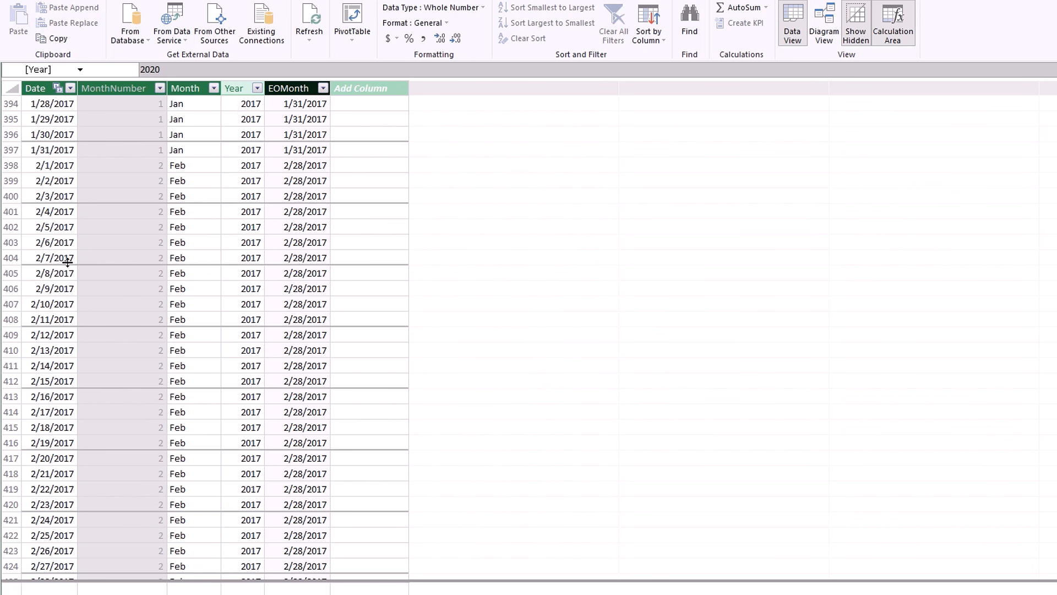
Show the data model as a diagram of dDate, fSales, dProduct and dSalesReps with their relationships.
left_click(824, 25)
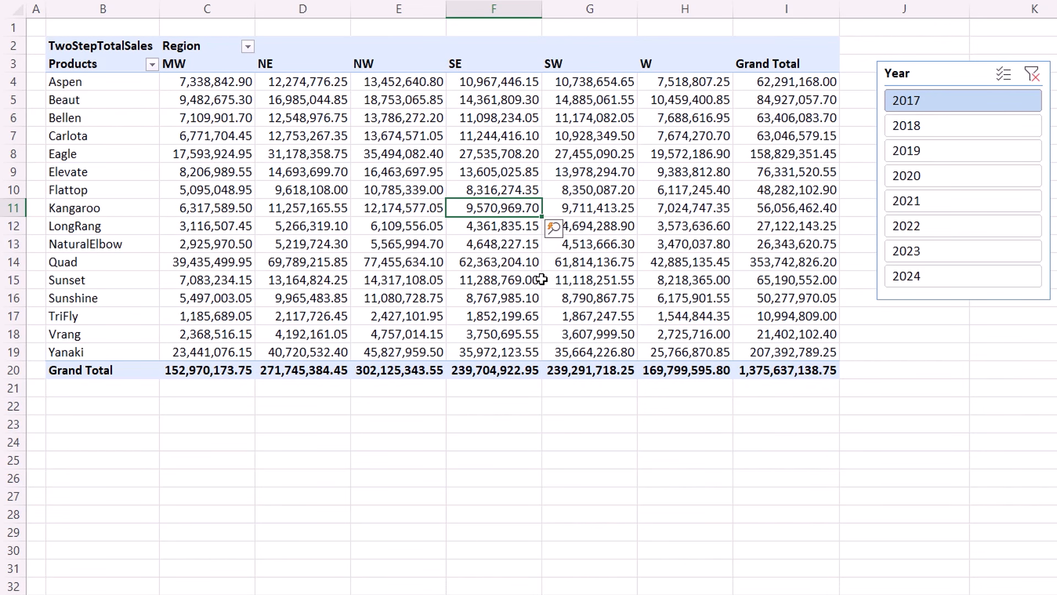
Return to the 2017-sliced PivotTable and inspect SE's total of 239,704,922.95 and TriFly's 1,852,199.65.
mouse_move(529, 314)
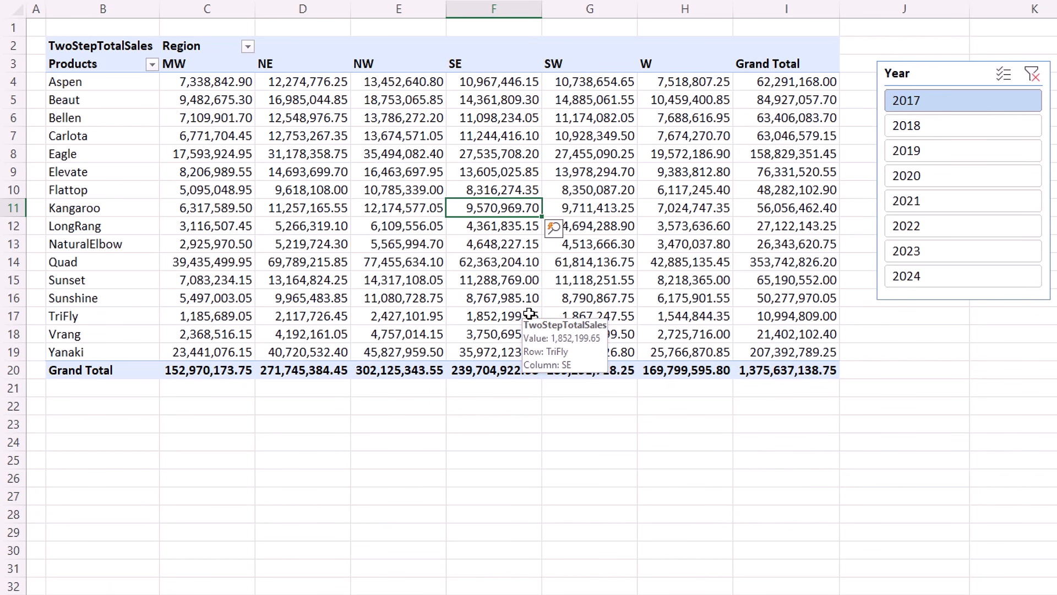
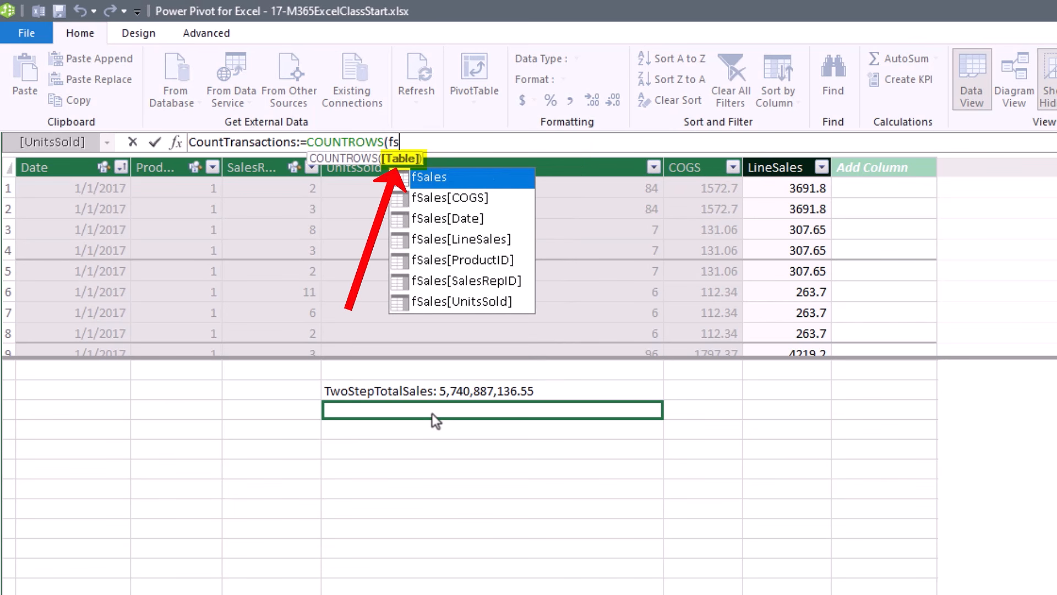
Complete CountTransactions:=COUNTROWS(fSales) and format it as 2,219,795 with thousands separators and no decimals.
key("Tab")
type(")")
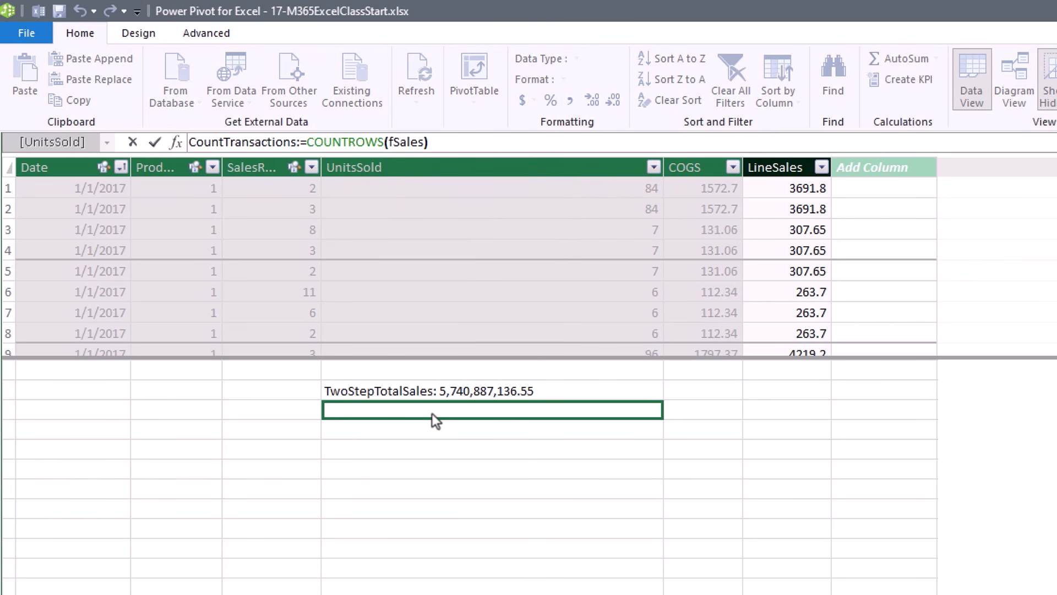
key("Return")
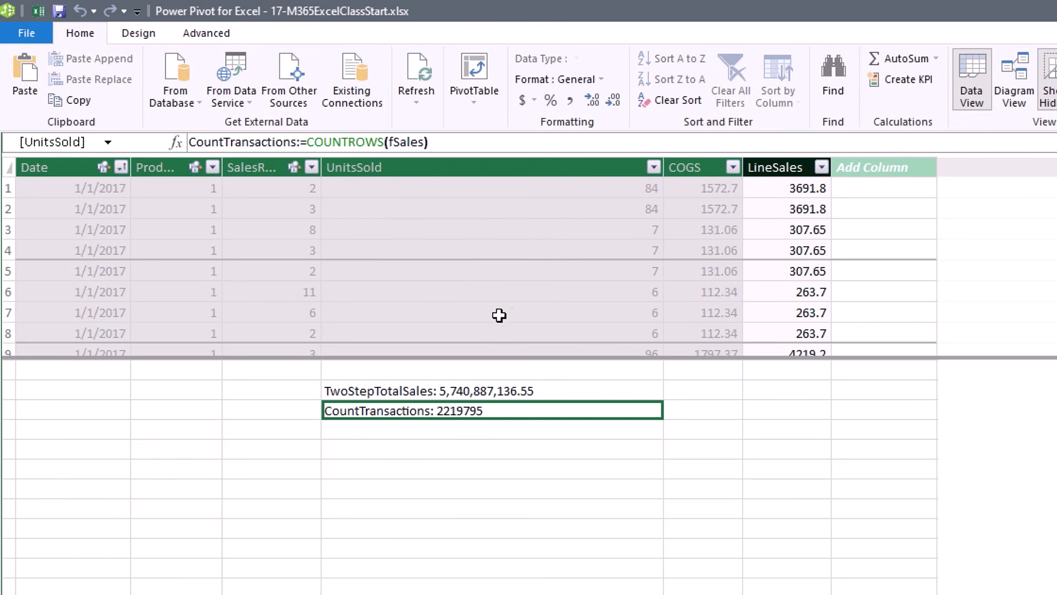
left_click(571, 100)
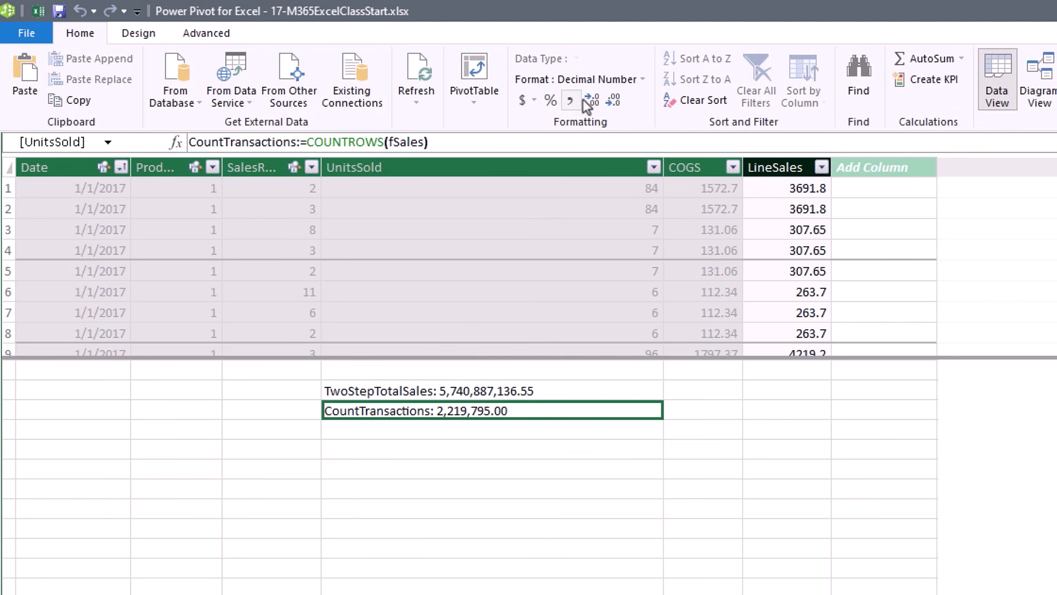
left_click(613, 103)
left_click(613, 103)
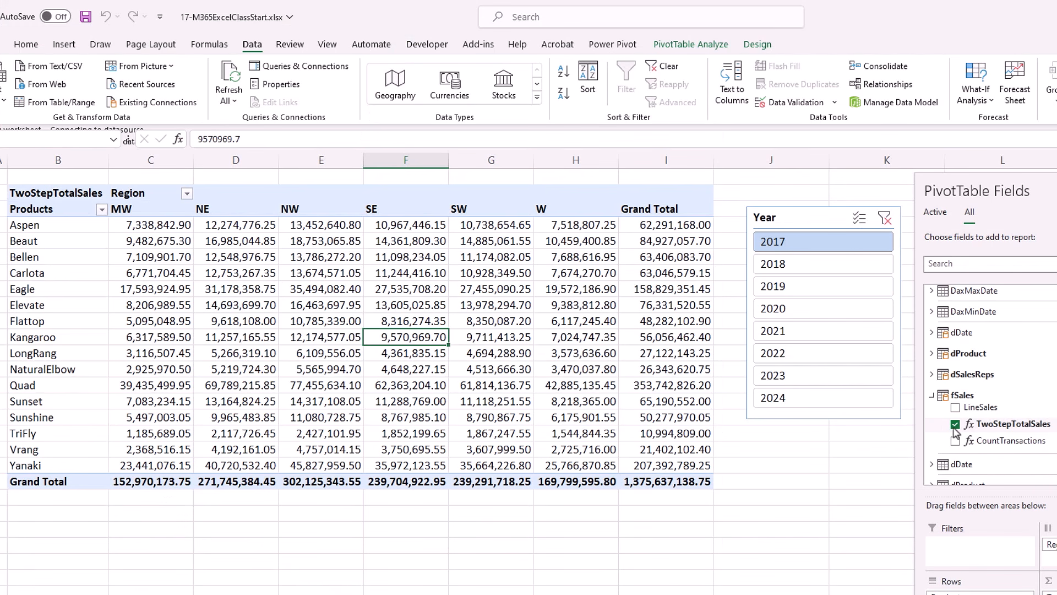
Swap TwoStepTotalSales for CountTransactions in the pivot and move the Year slicer nearer it.
left_click(956, 441)
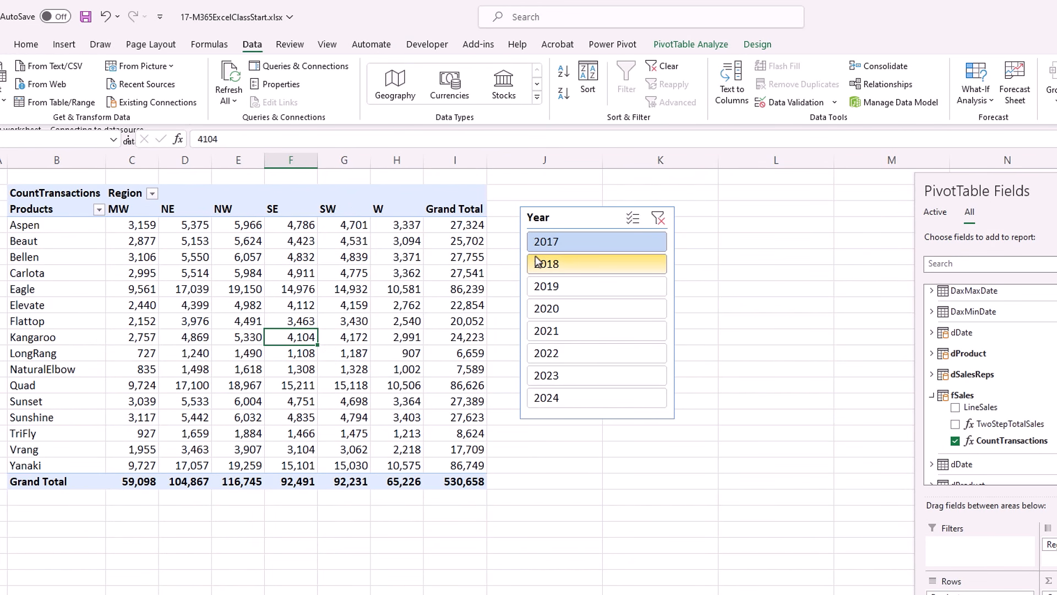
mouse_move(578, 218)
left_mouse_down()
mouse_move(593, 216)
mouse_move(582, 215)
left_mouse_up()
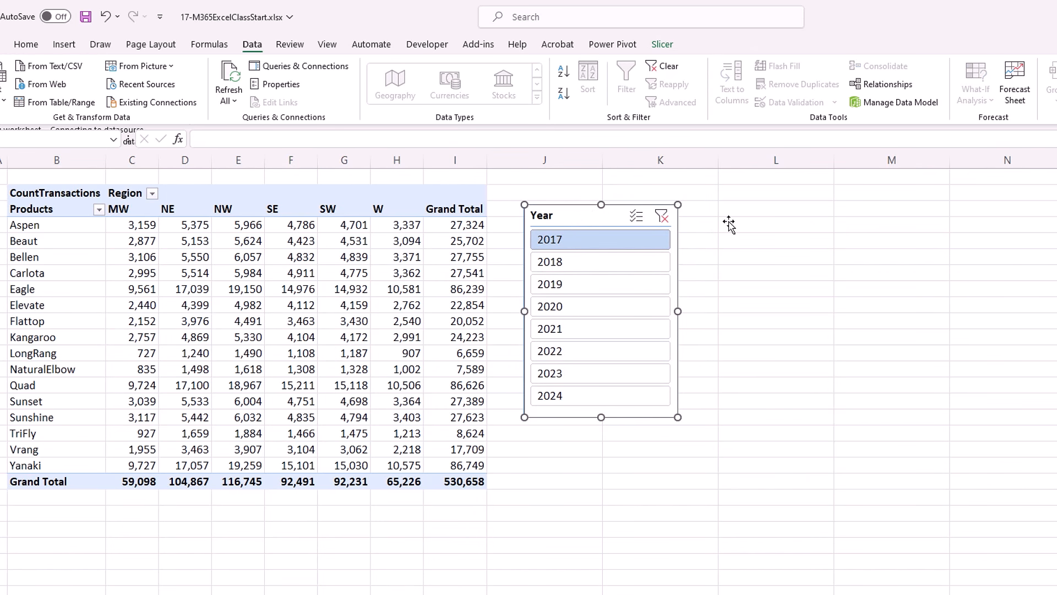
Insert a new PivotTable from the Data Model below the first pivot, at C23.
left_click(155, 532)
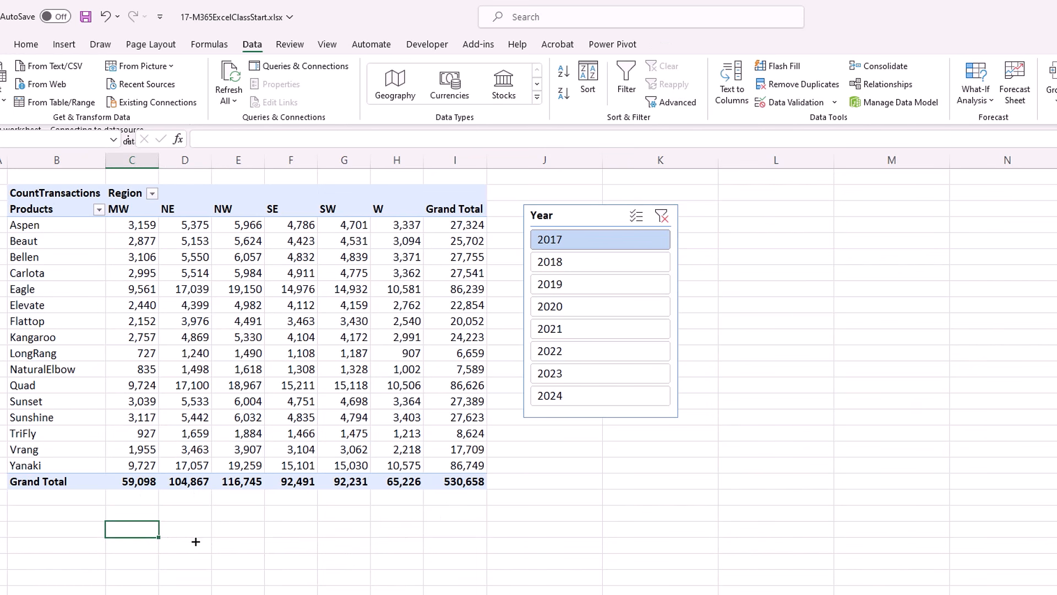
key("alt")
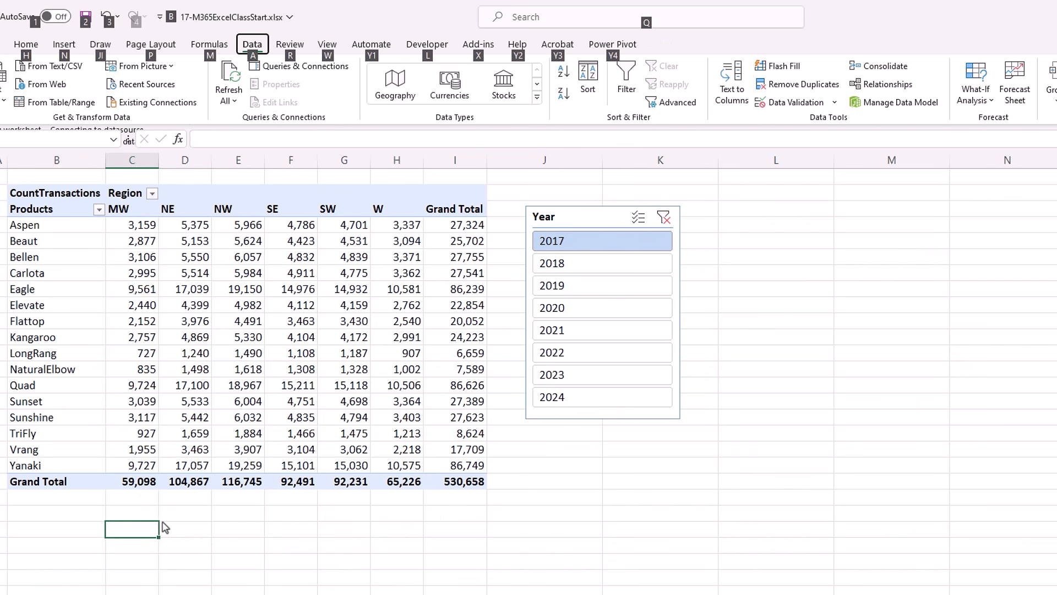
key("n")
key("v")
key("d")
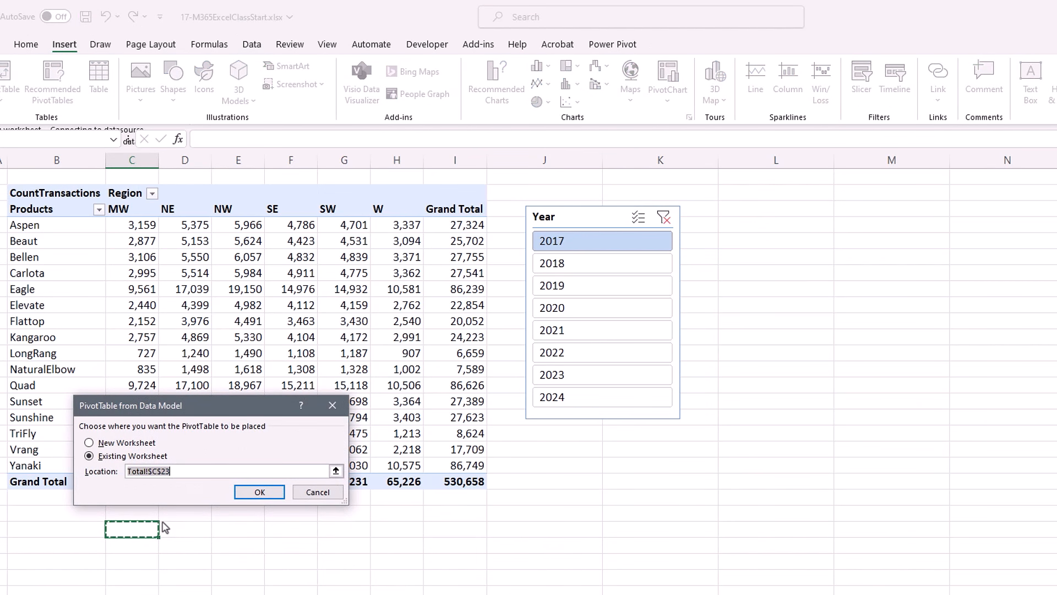
key("Return")
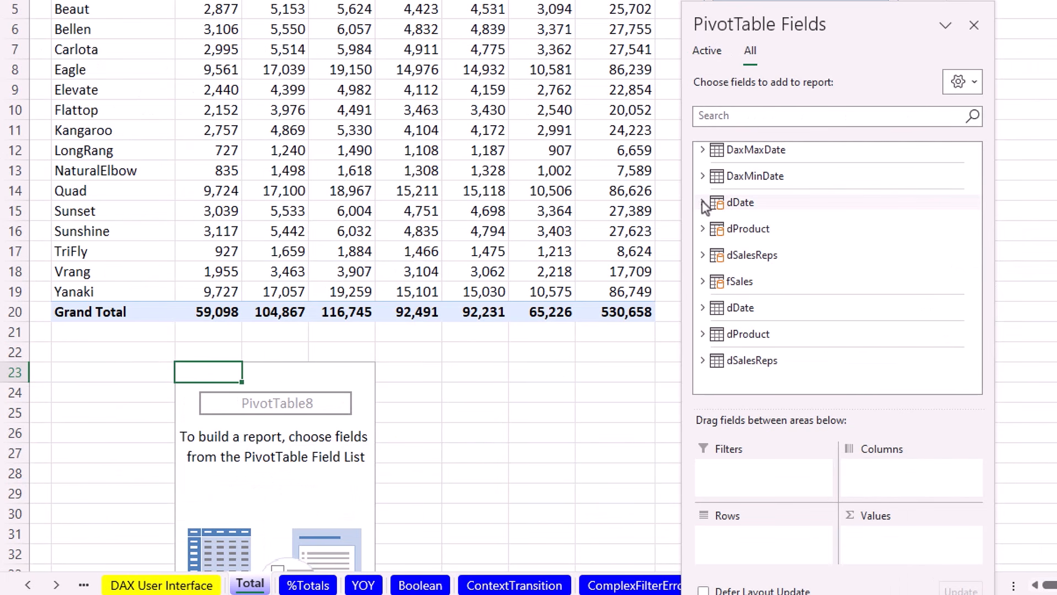
Put dDate Year in Rows and CountTransactions in Values, listing 2017 to 2024.
left_click(702, 202)
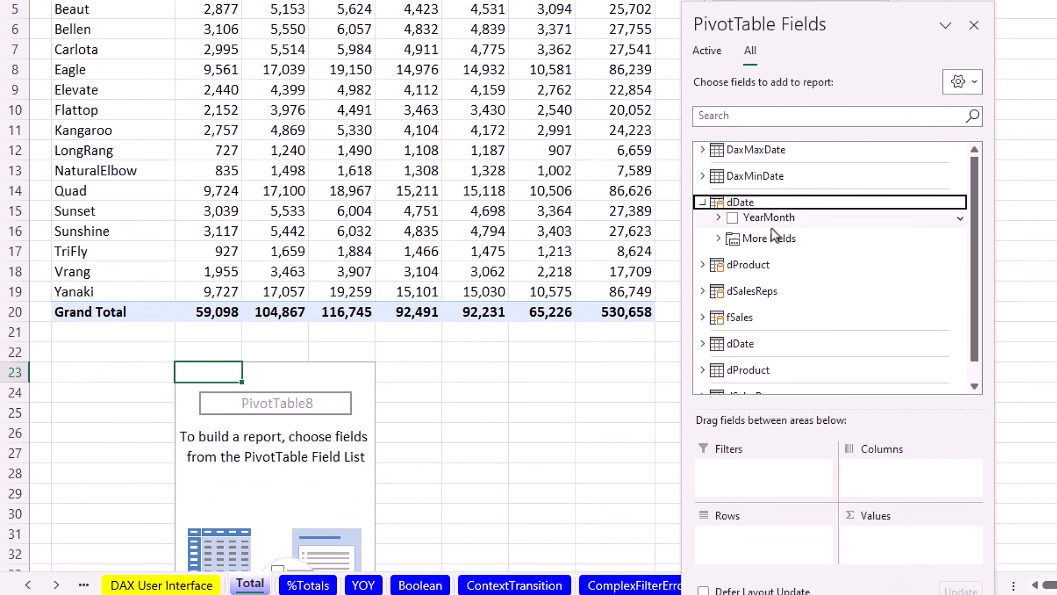
left_click(718, 238)
left_click_drag(769, 281, 768, 542)
left_click(702, 384)
left_click_drag(774, 293, 914, 545)
scroll(478, 438, "down", 1)
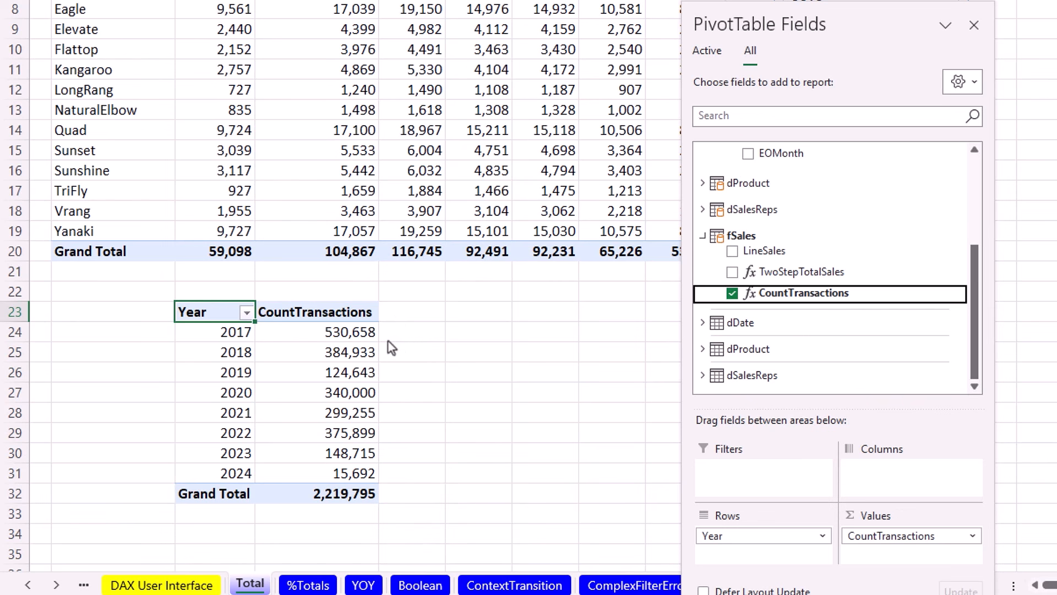
scroll(413, 465, "up", 1)
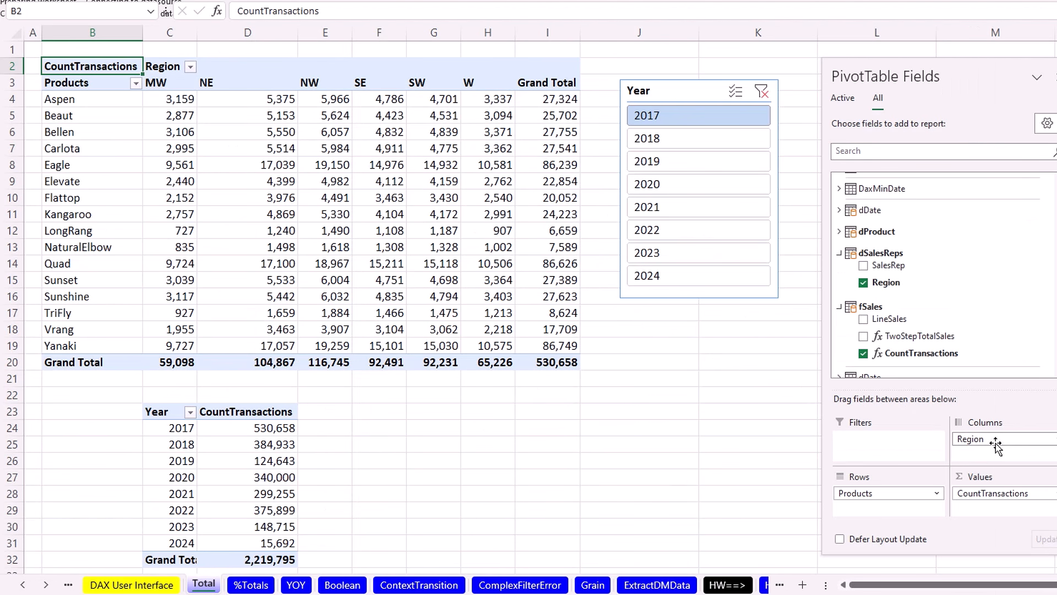
Remove Region from Columns and add TwoStepTotalSales and LineSales to the Products pivot's Values.
left_click_drag(995, 443, 611, 419)
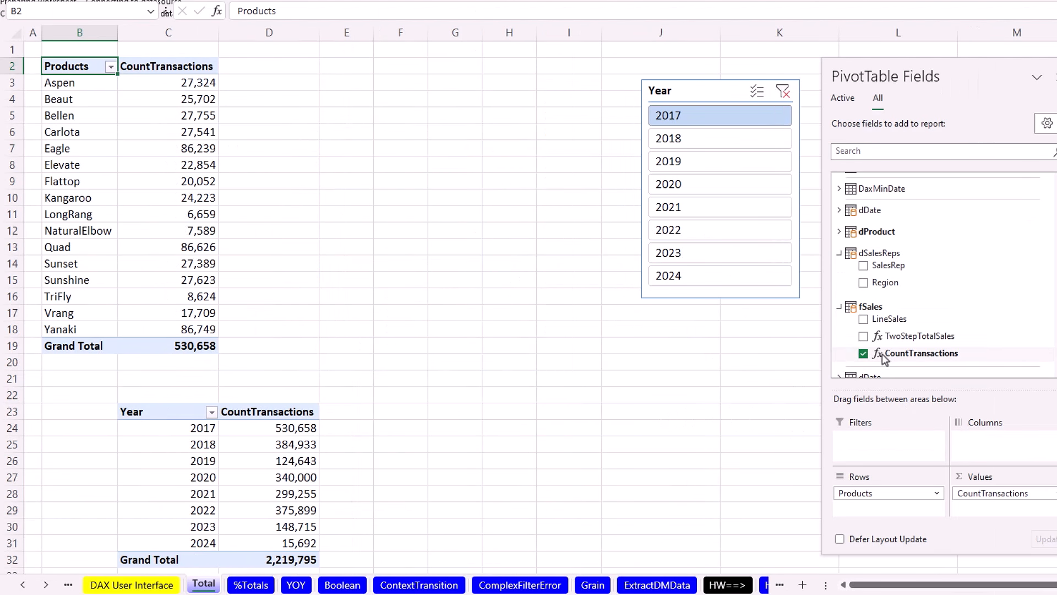
left_click_drag(903, 340, 998, 492)
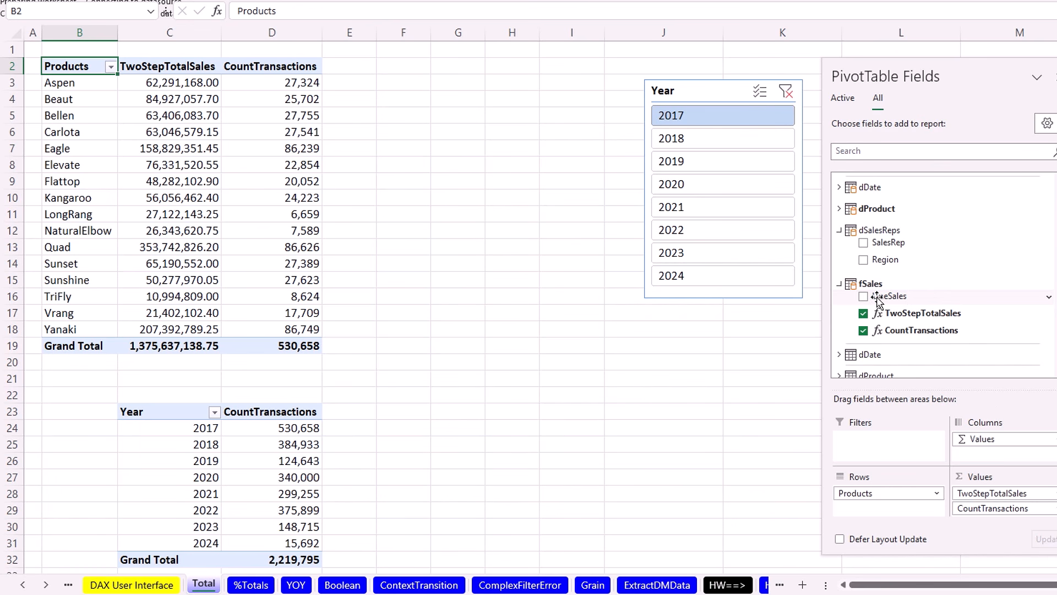
left_click_drag(877, 301, 998, 518)
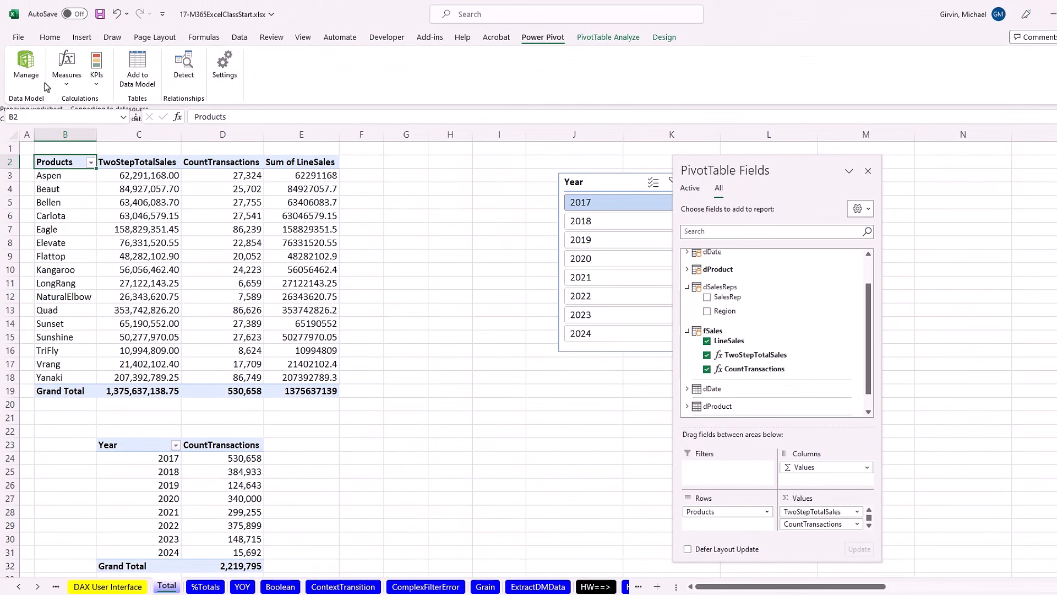
Open the Power Pivot window and turn on Show Implicit Measures under Advanced.
left_click(26, 66)
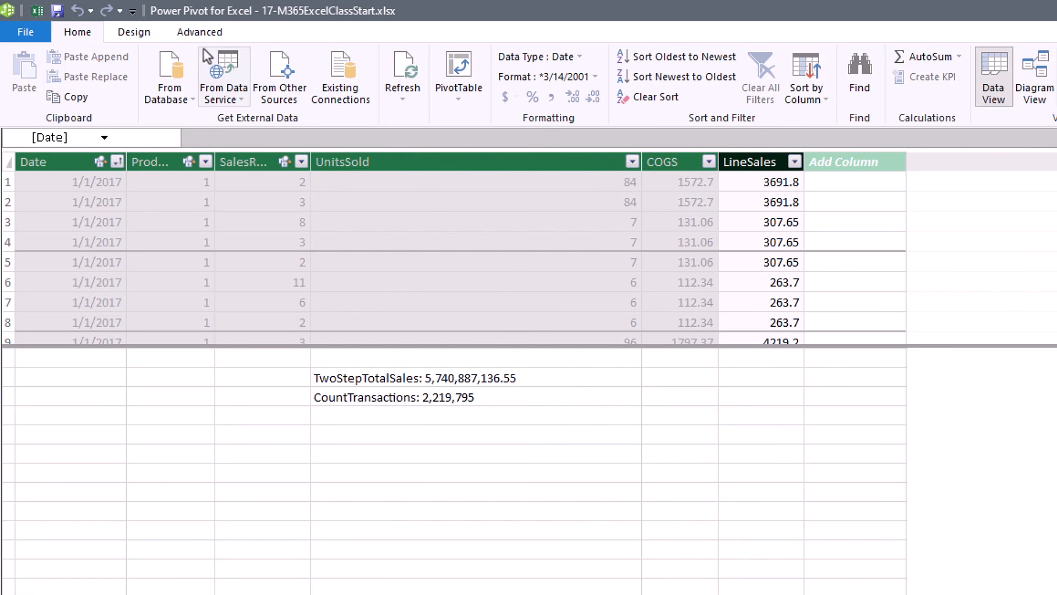
left_click(193, 35)
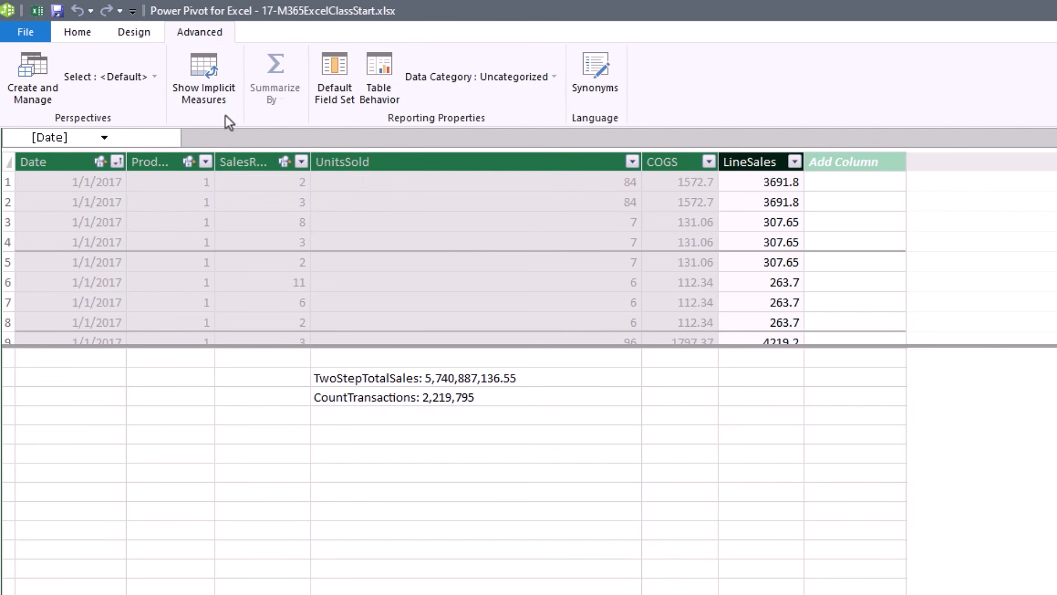
left_click(206, 81)
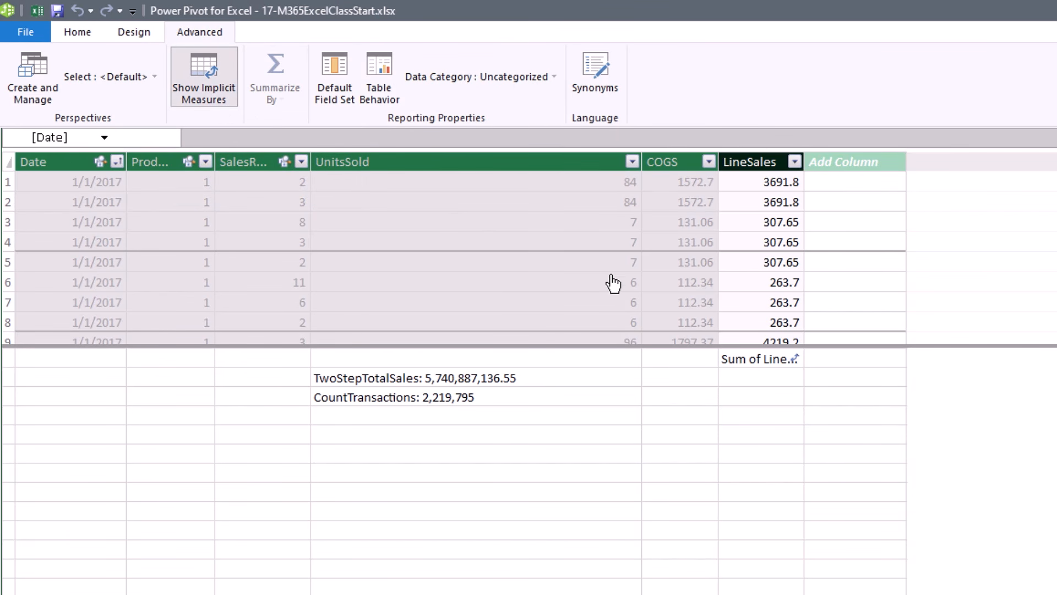
Cut the Sum of LineSales measure, paste it below CountTransactions, and return to Excel.
left_click(763, 364)
key("ctrl+x")
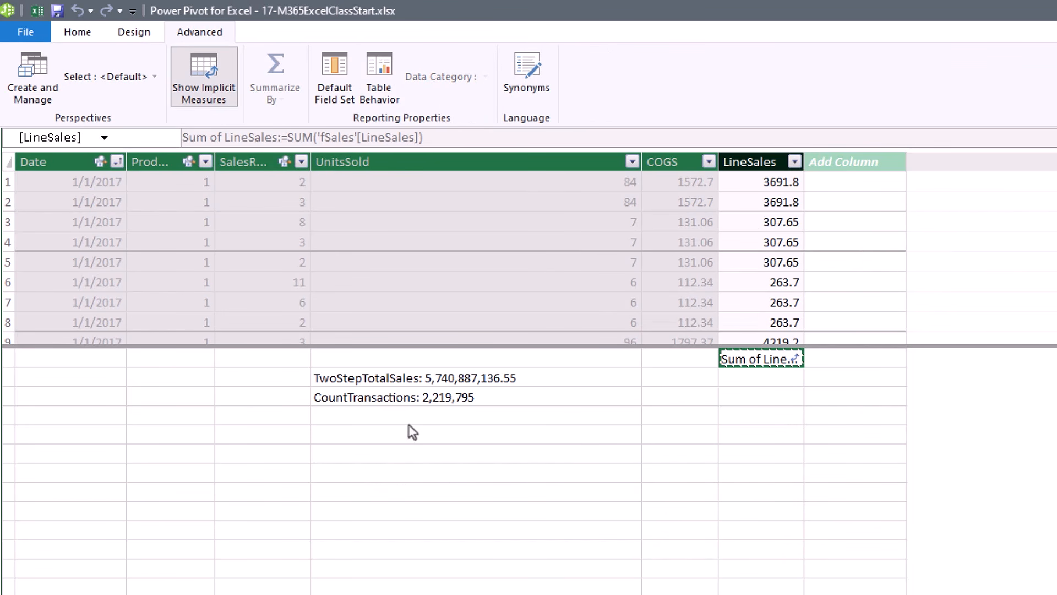
left_click(406, 419)
key("ctrl+v")
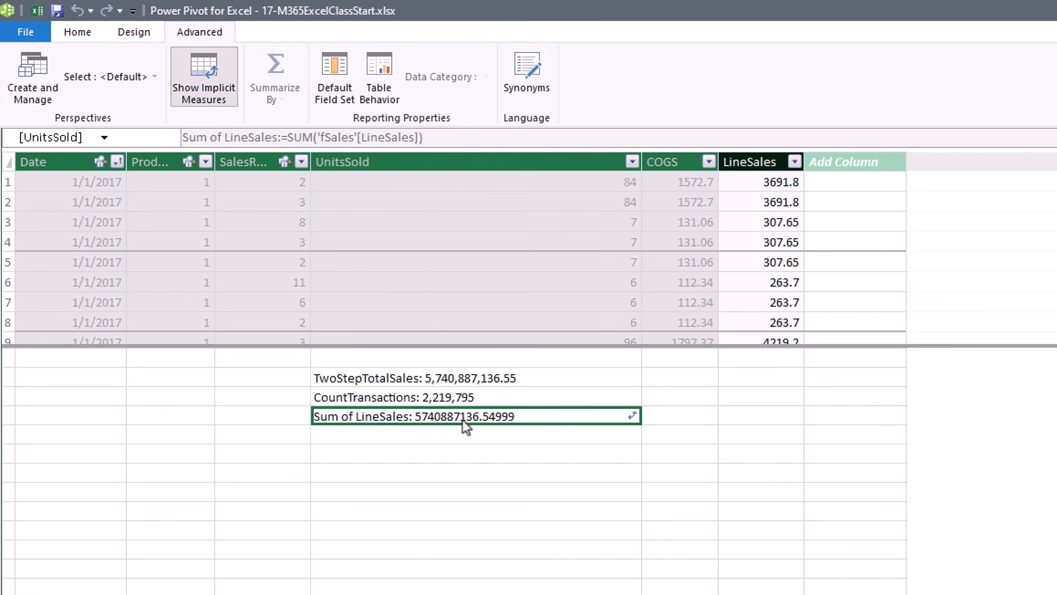
left_click(78, 34)
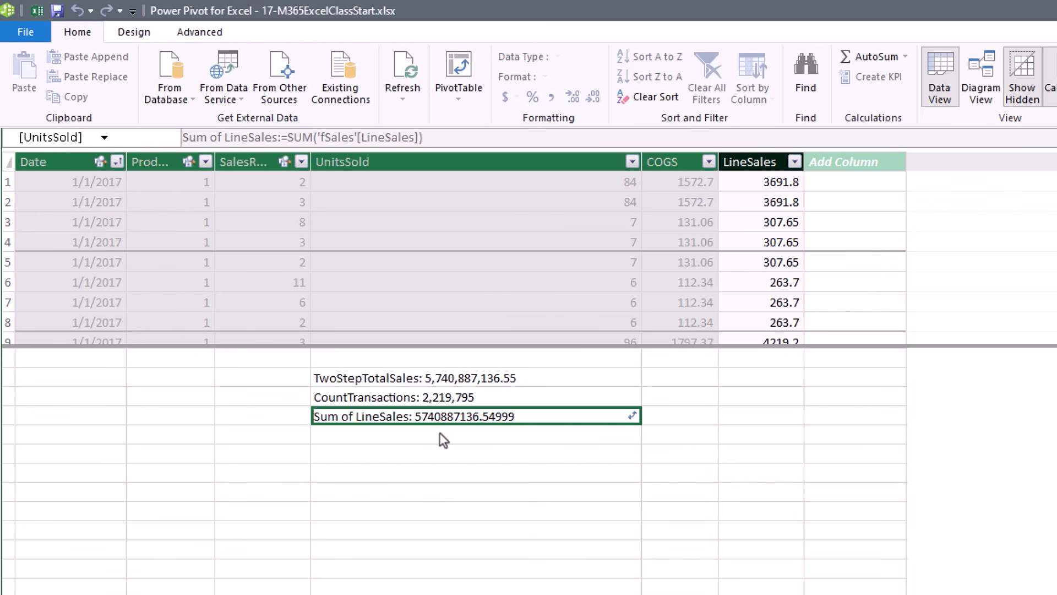
key("alt+Tab")
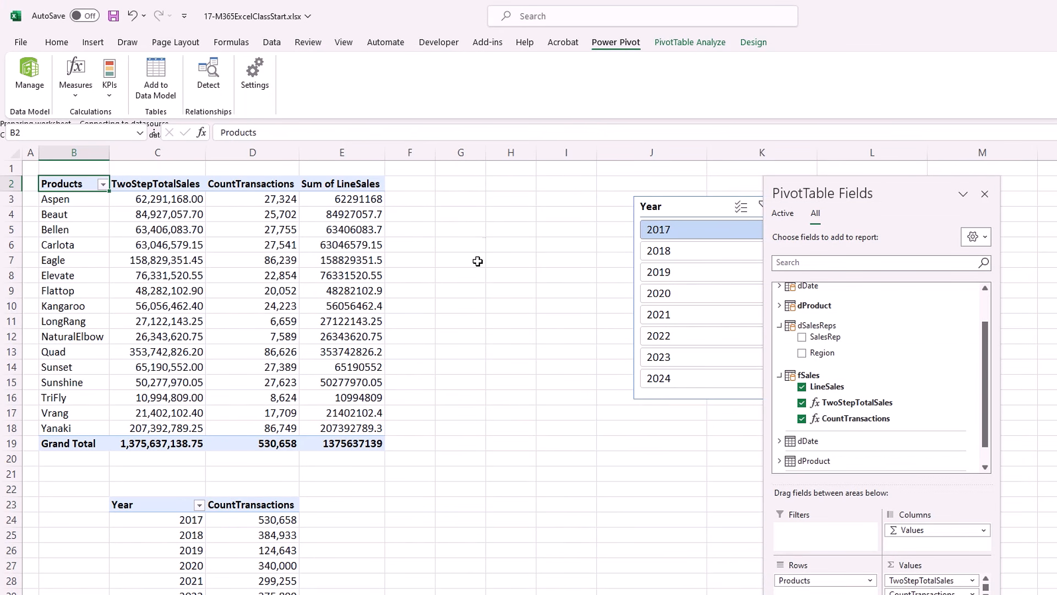
Check Elevate's raw Sum of LineSales value in E8, then bring Power Pivot forward.
left_click(352, 274)
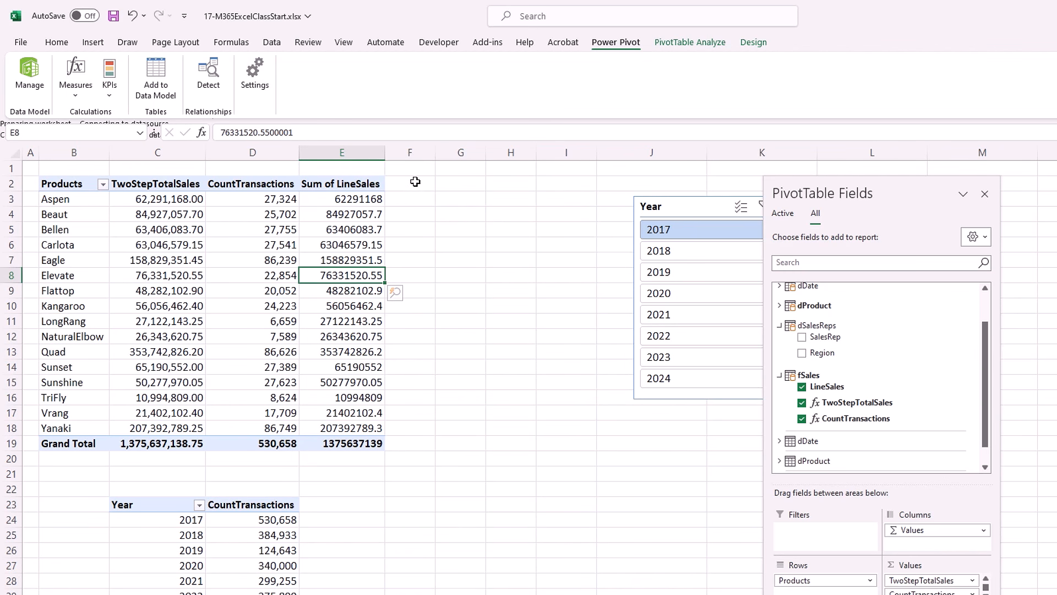
key("alt+Tab")
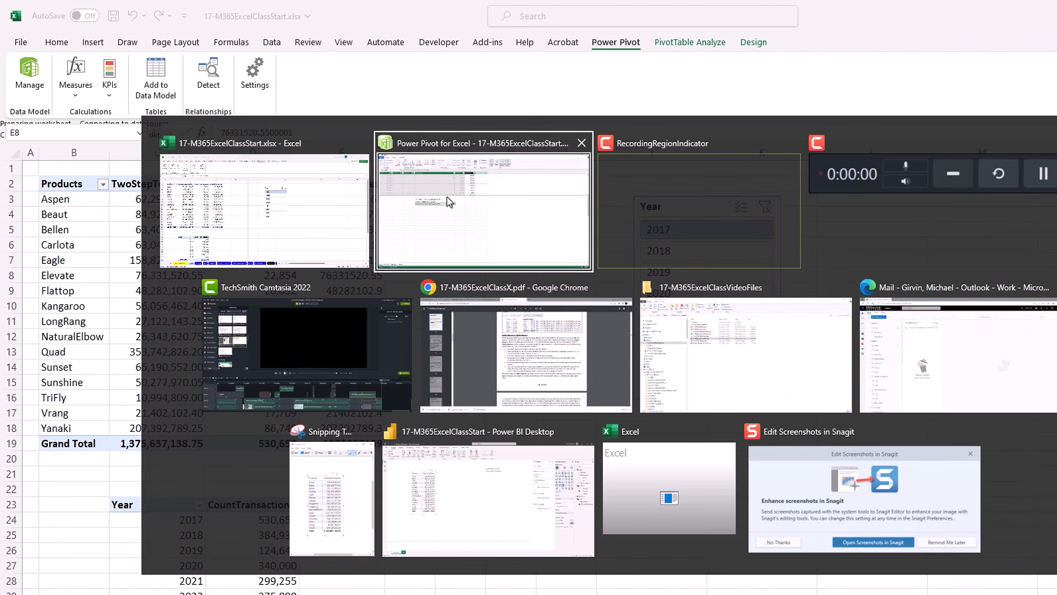
left_click(538, 217)
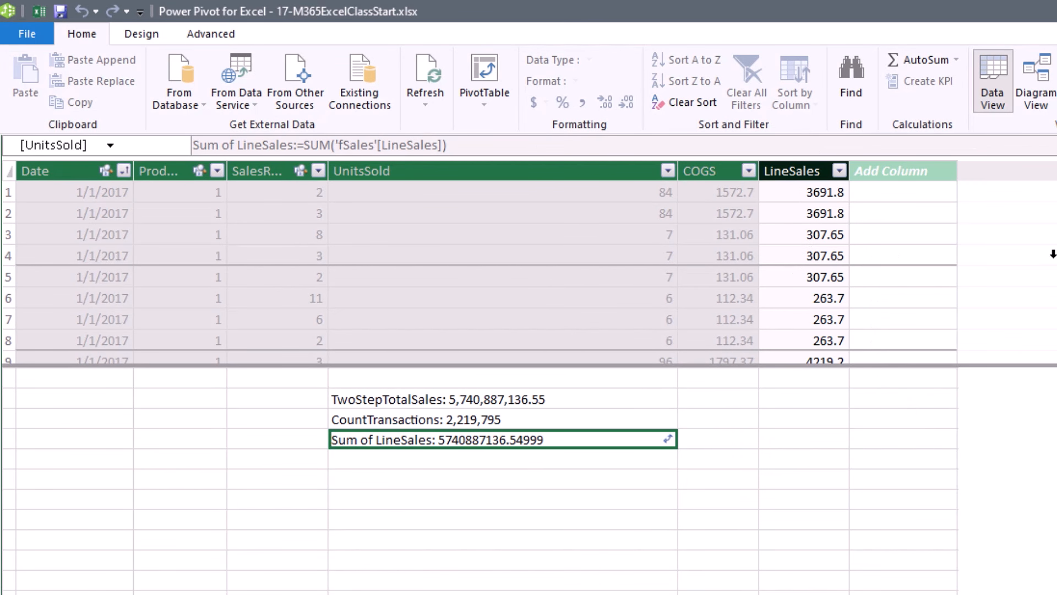
left_click(523, 398)
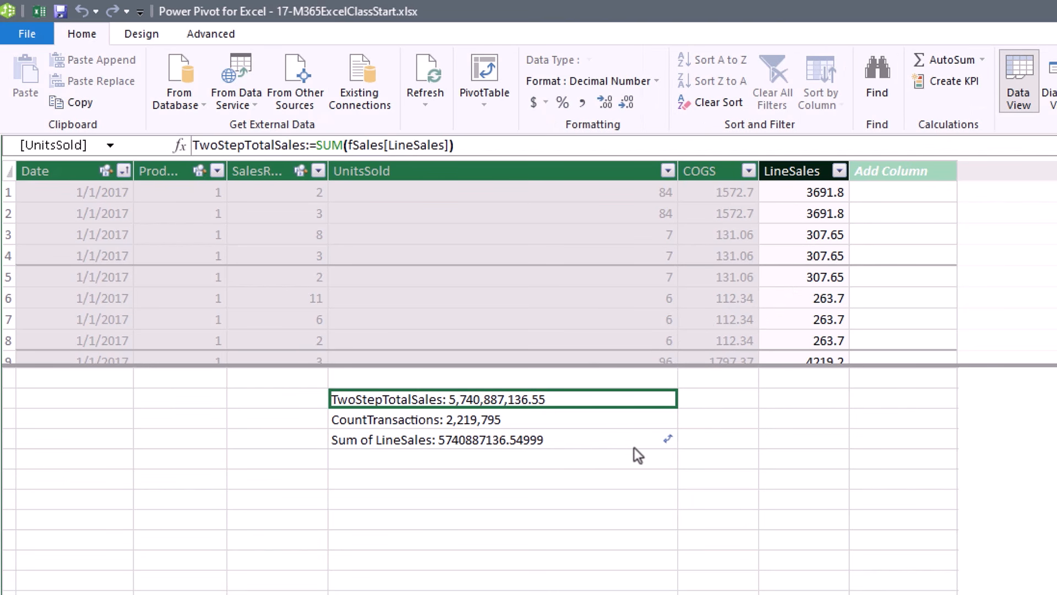
left_click(622, 463)
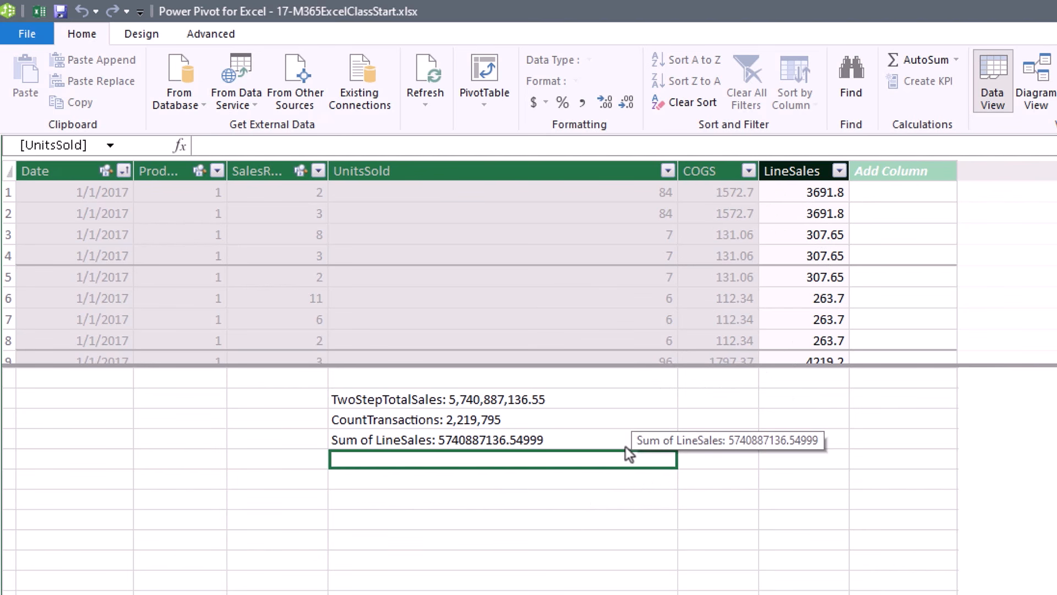
Create TotalSalesOneStep:=SUMX(fSales,RELATED(dProduct[RetailPrice])*fSales[UnitsSold]) with thousands separators, showing 5,740,887,136.55.
type("TotalSalesOneStep:=")
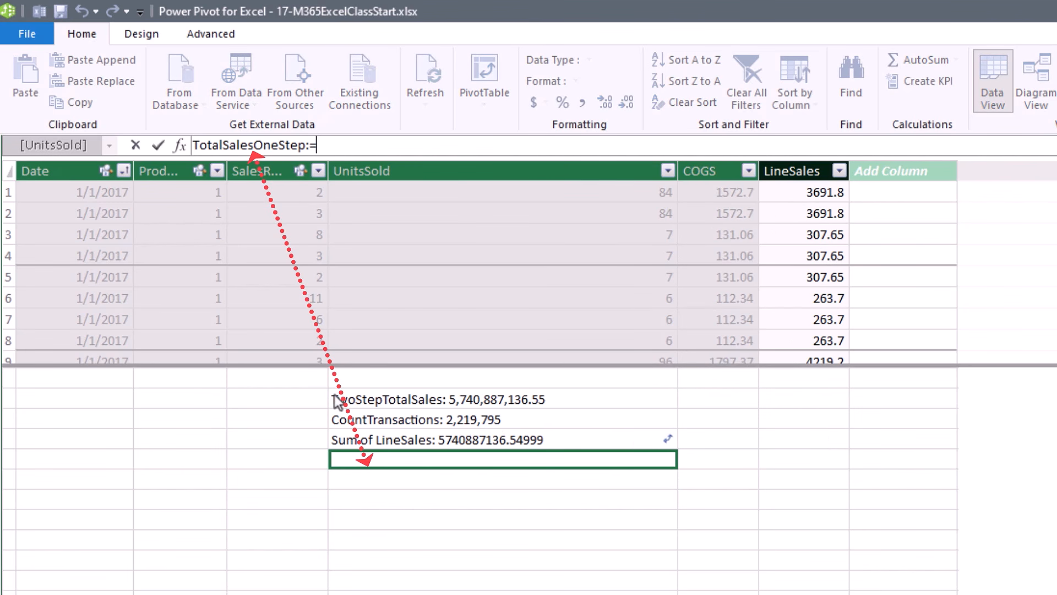
type("sumx")
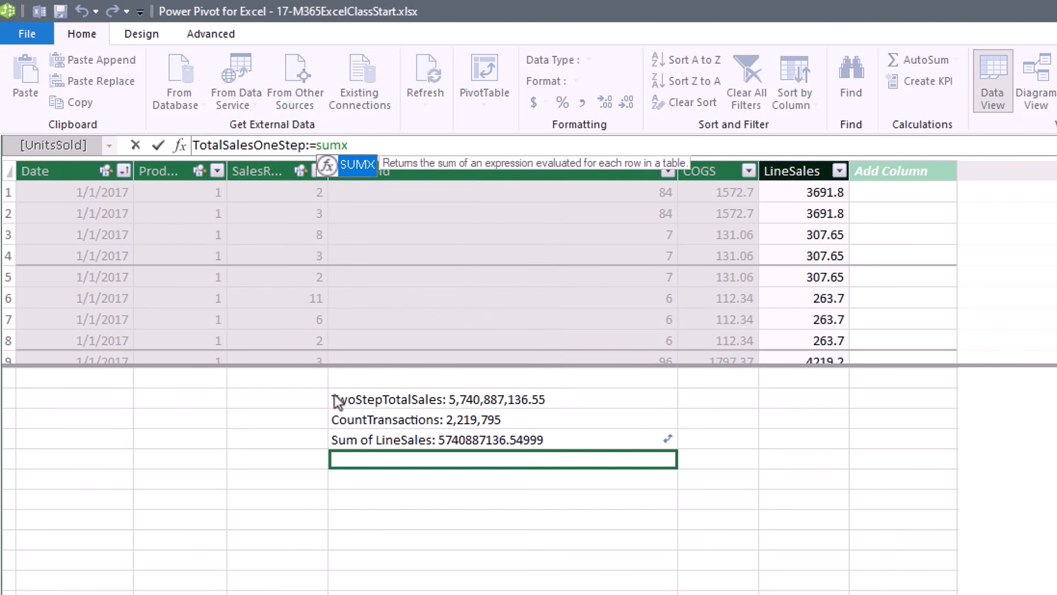
key("Tab")
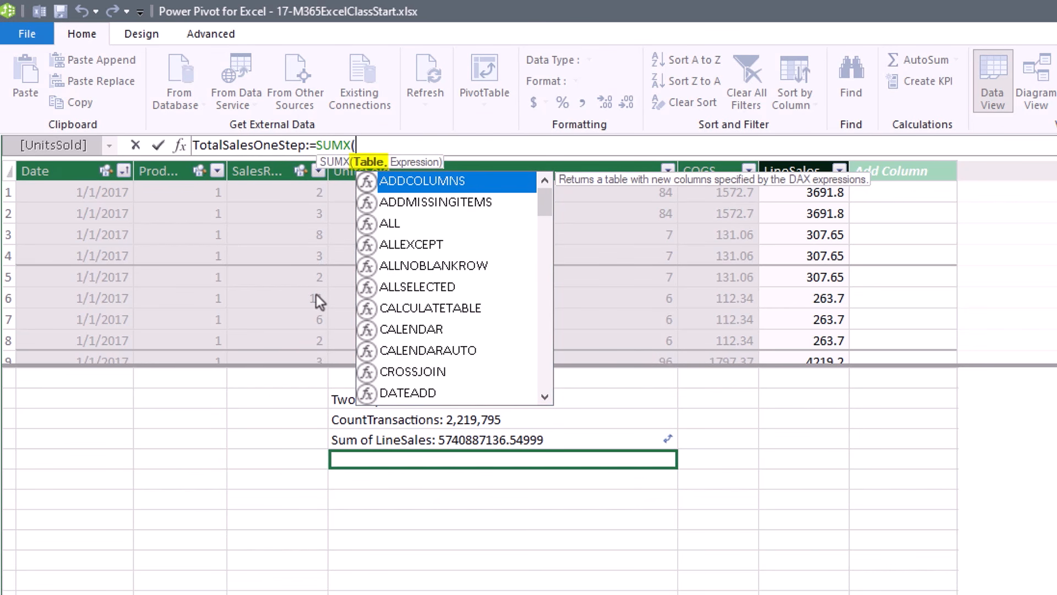
type("fs")
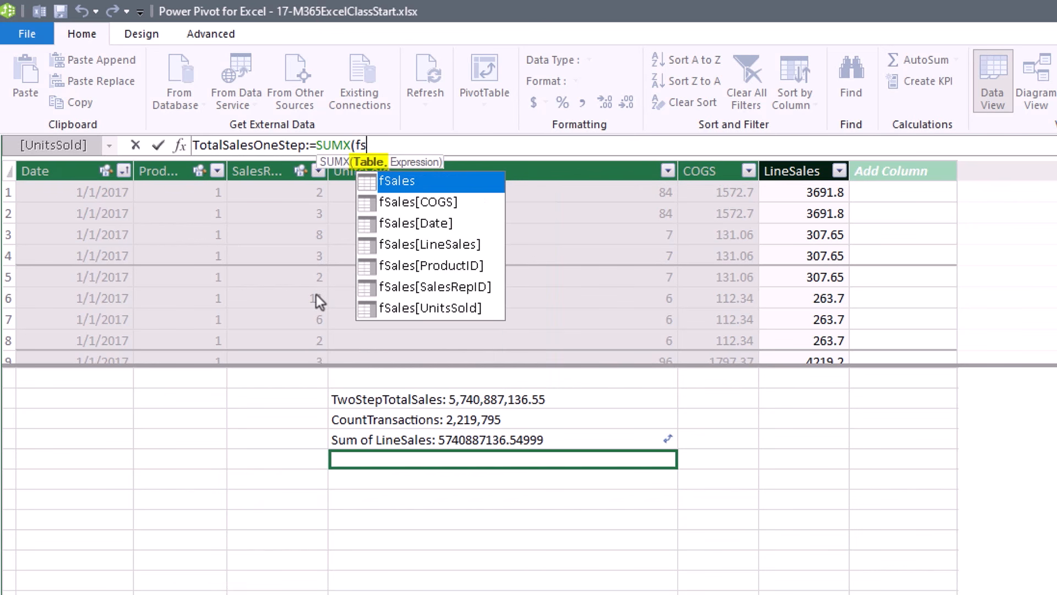
key("Tab")
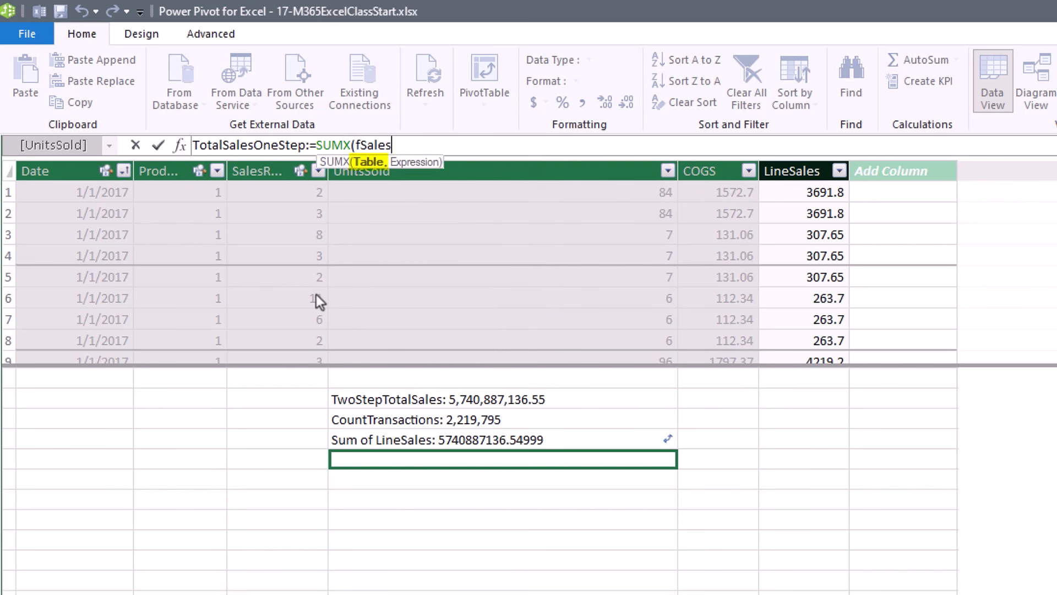
type(",")
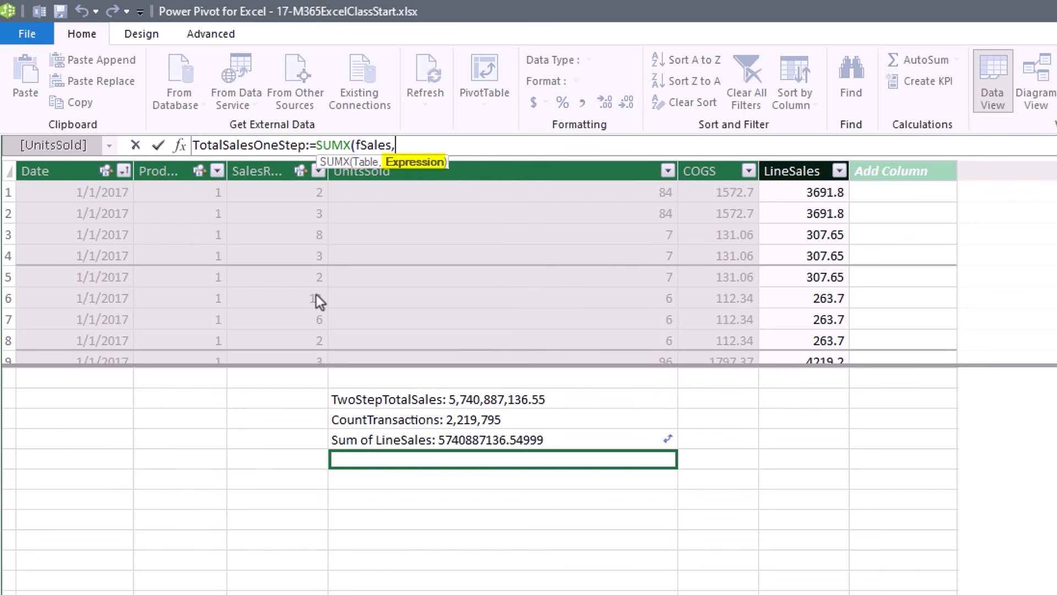
type("rel")
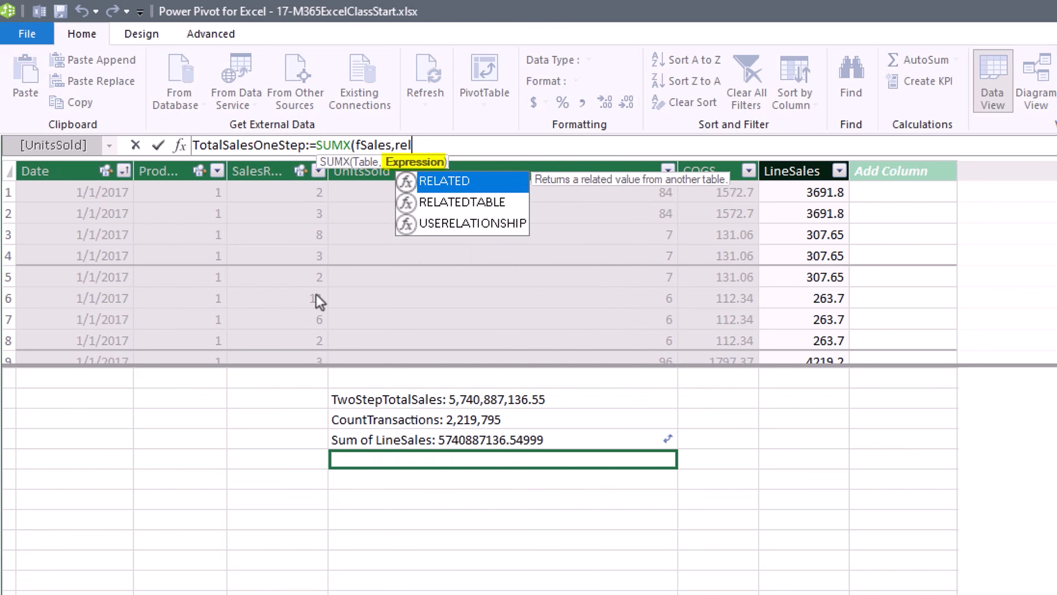
key("Tab")
type("dp")
key("Down")
key("Down")
key("Down")
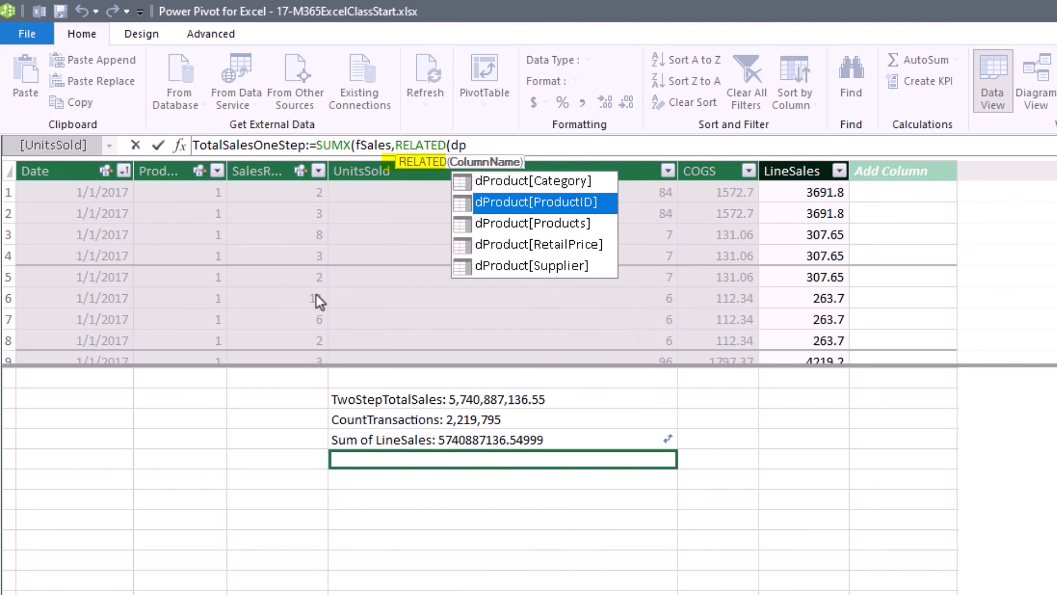
key("Tab")
type(")*fs")
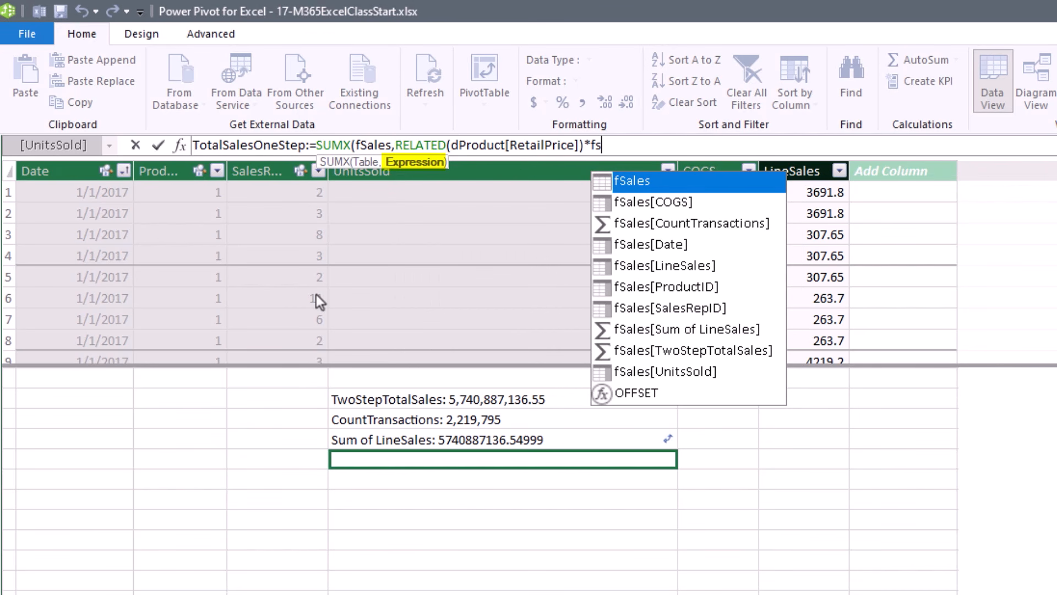
key("Down")
key("Down")
key("Down")
key("Down")
key("Down")
key("Down")
key("Down")
key("Down")
key("Down")
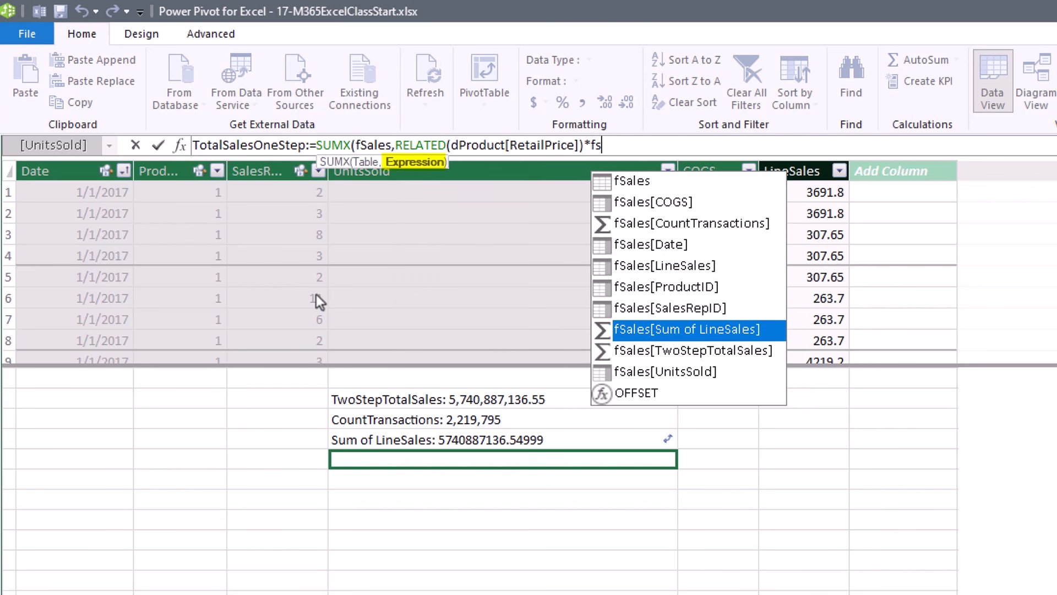
key("Tab")
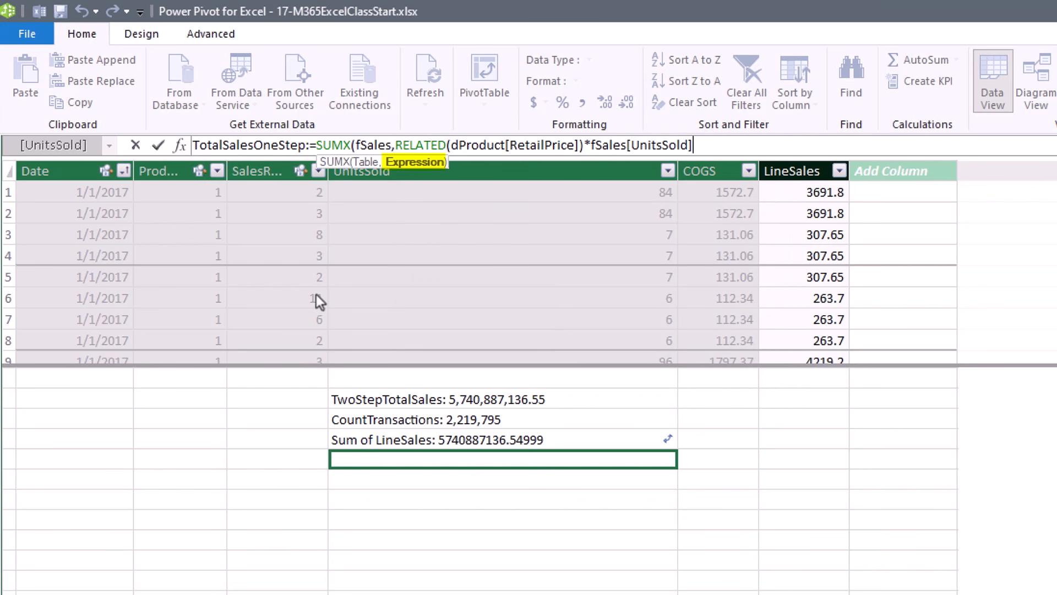
type(")")
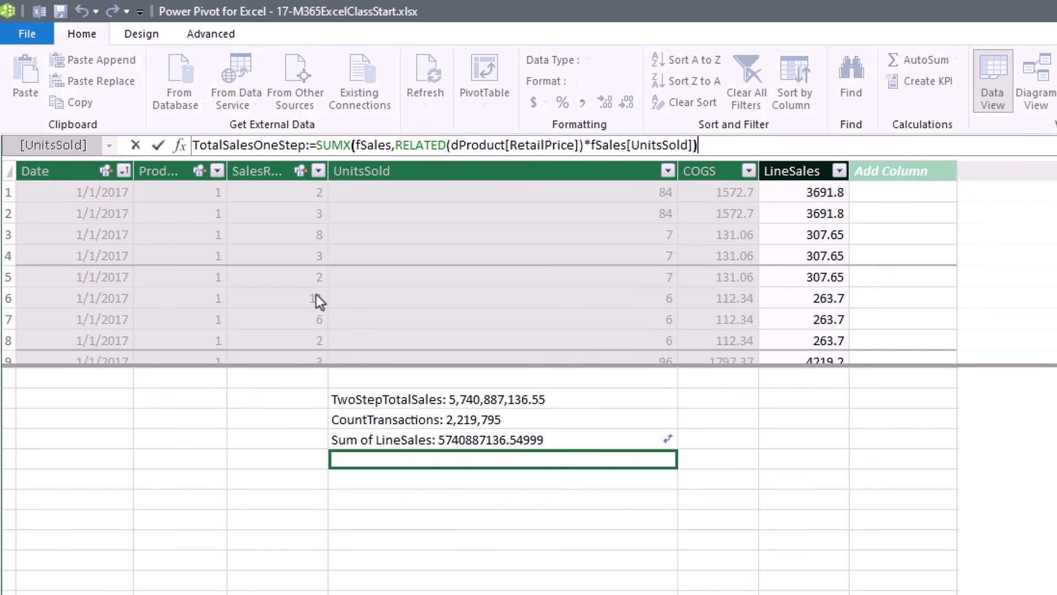
key("Return")
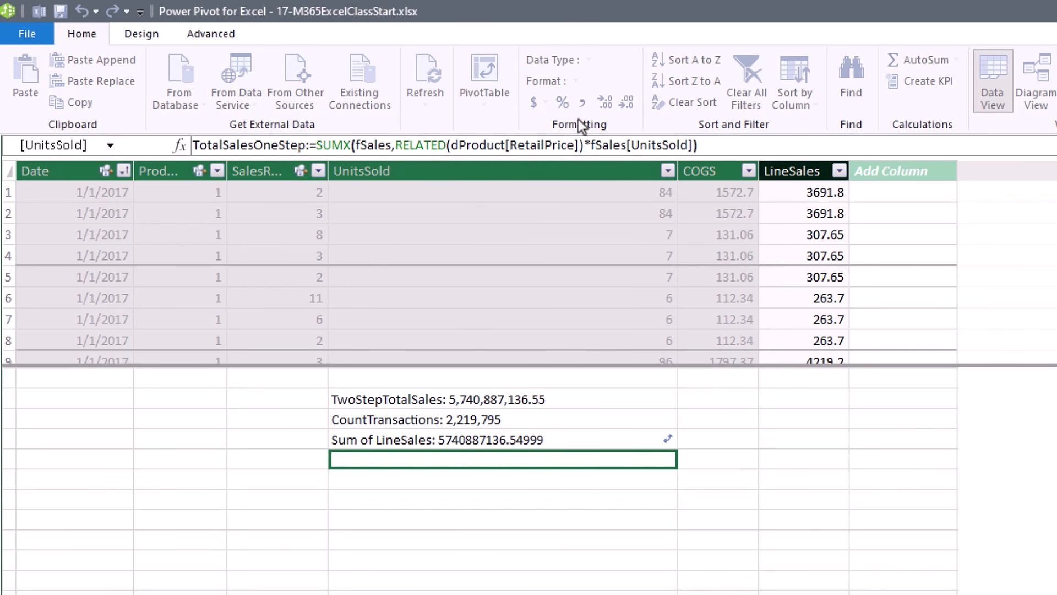
left_click(583, 104)
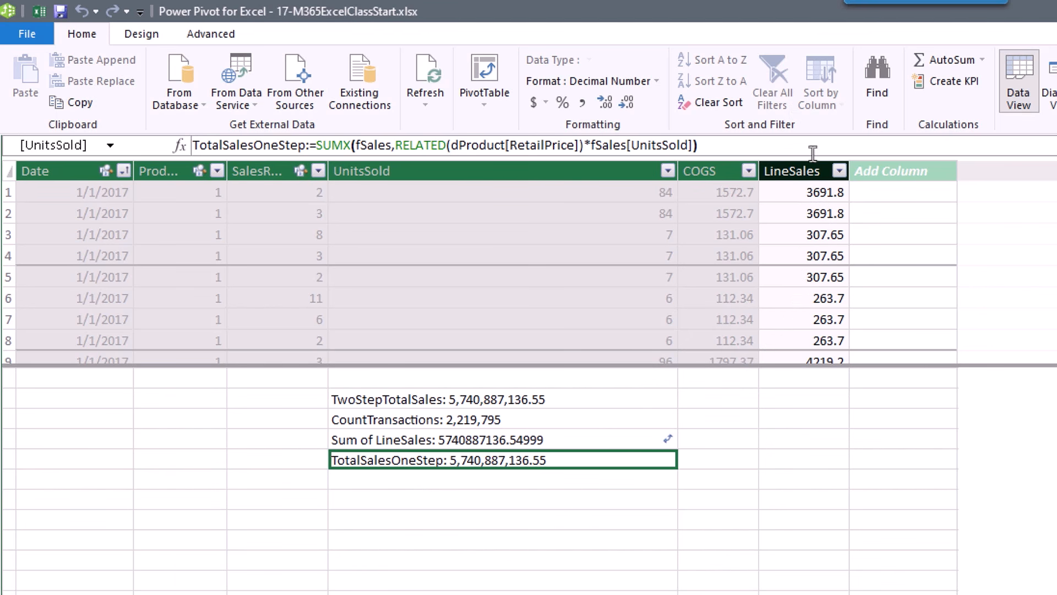
left_click(801, 171)
right_click(806, 168)
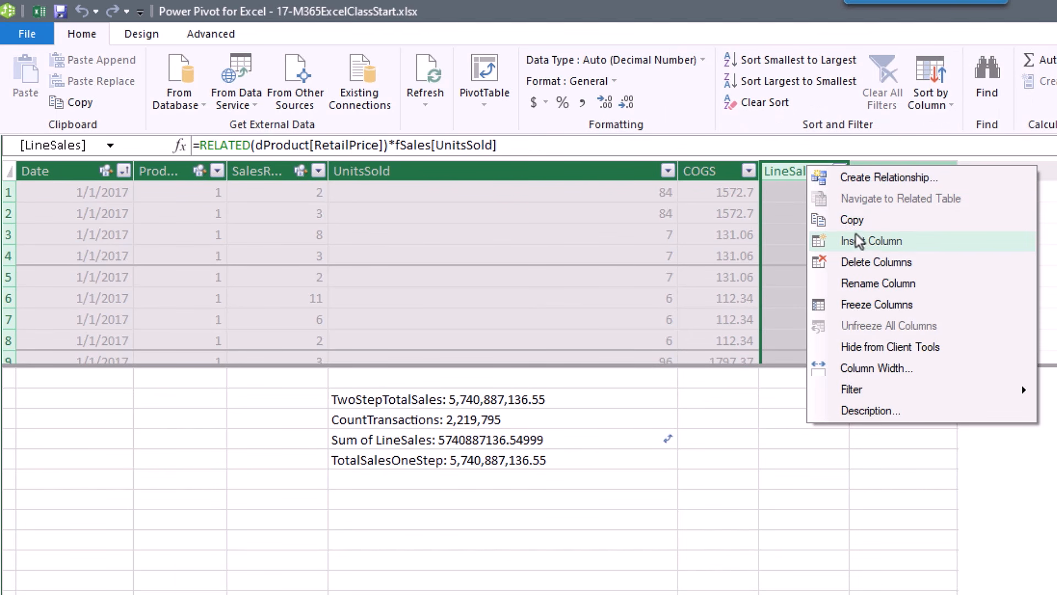
left_click(876, 262)
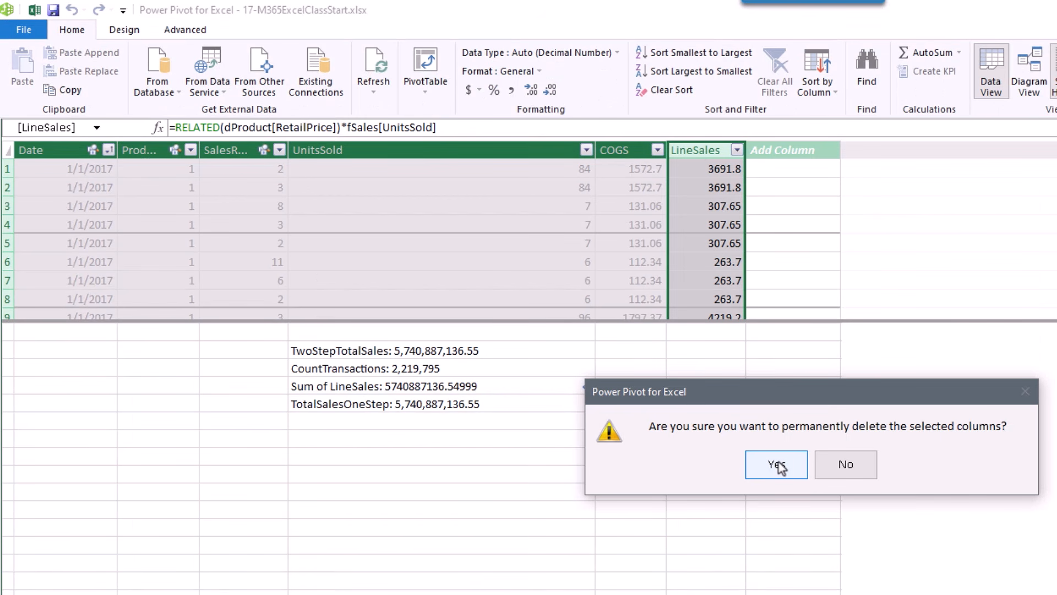
left_click(781, 396)
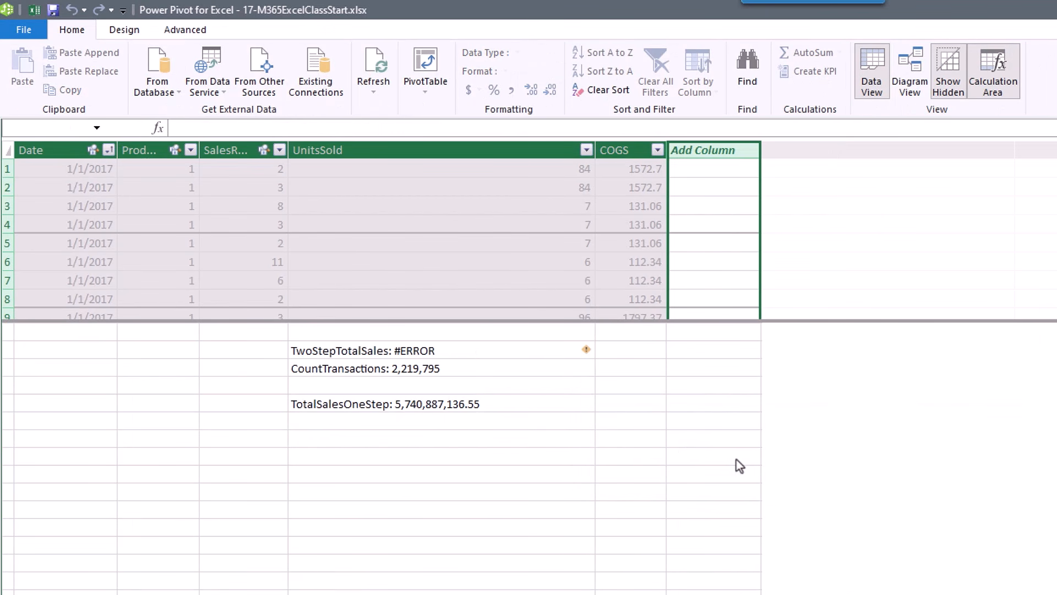
left_click(430, 406)
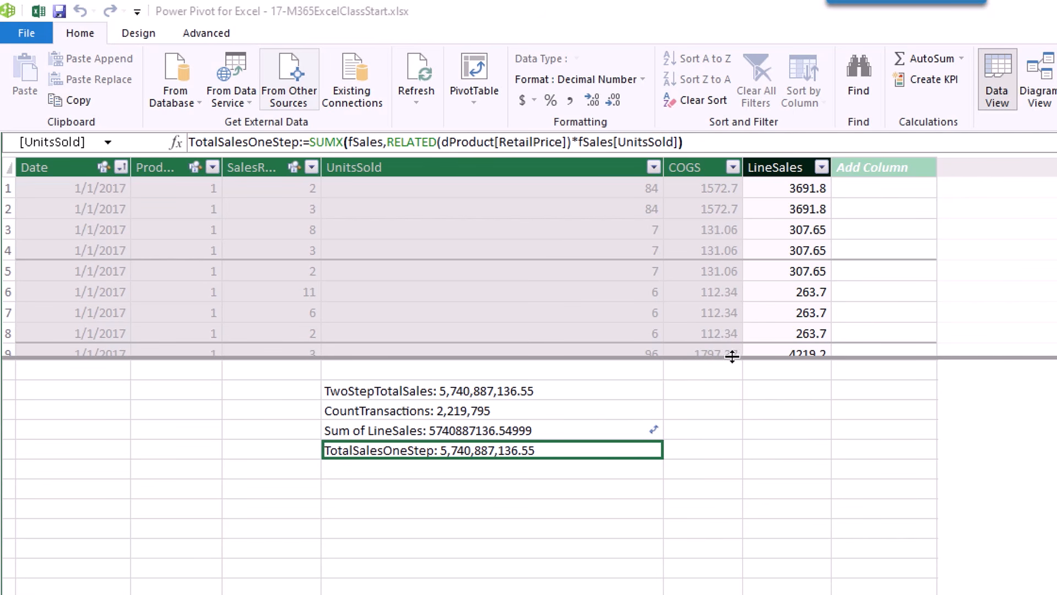
Bring the Power Pivot window into focus to edit the TotalSalesOneStep measure.
left_click(685, 368)
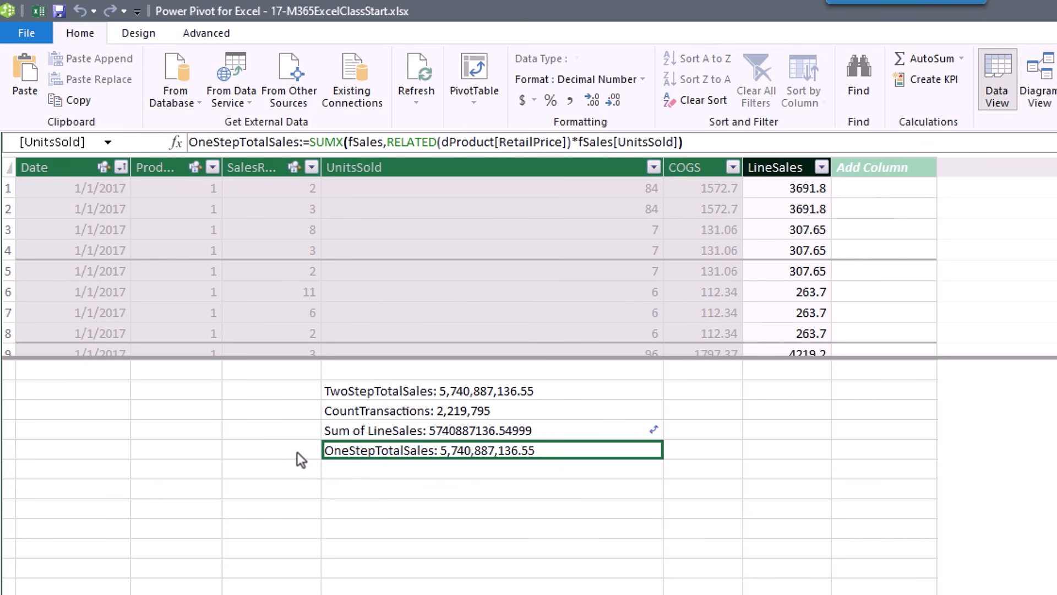
Add OneStepTotalSales to the Products PivotTable's Values and check Aspen's value in F3.
key("alt+Tab")
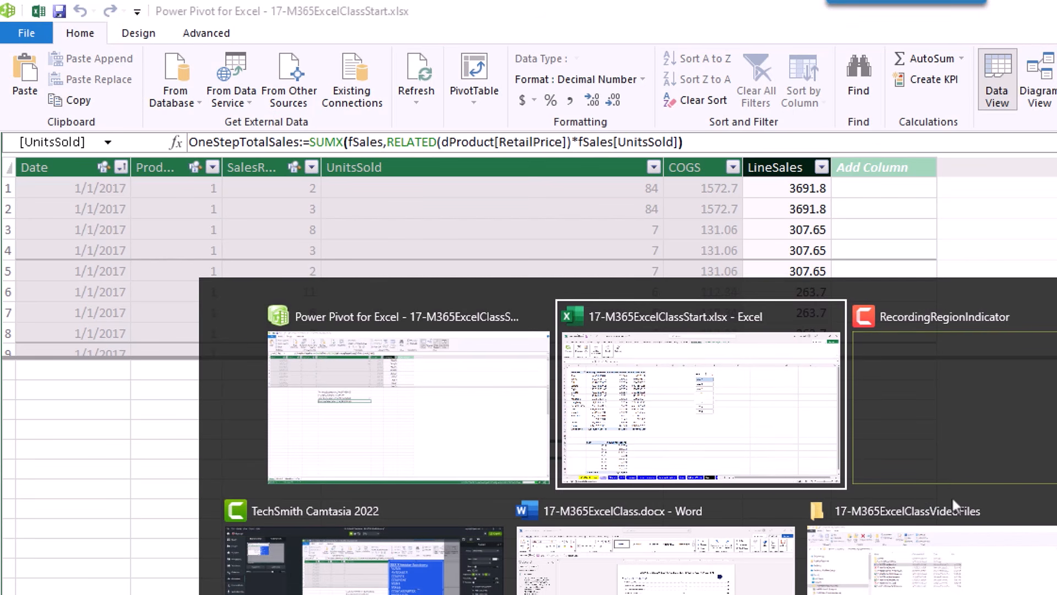
left_click(309, 211)
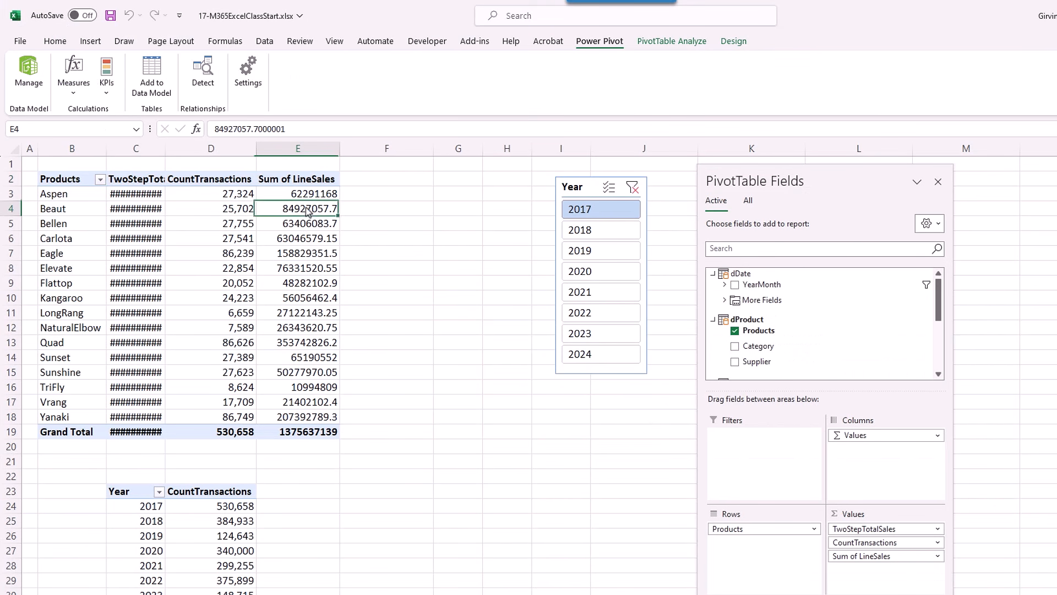
scroll(725, 372, "down", 5)
left_click_drag(757, 365, 865, 575)
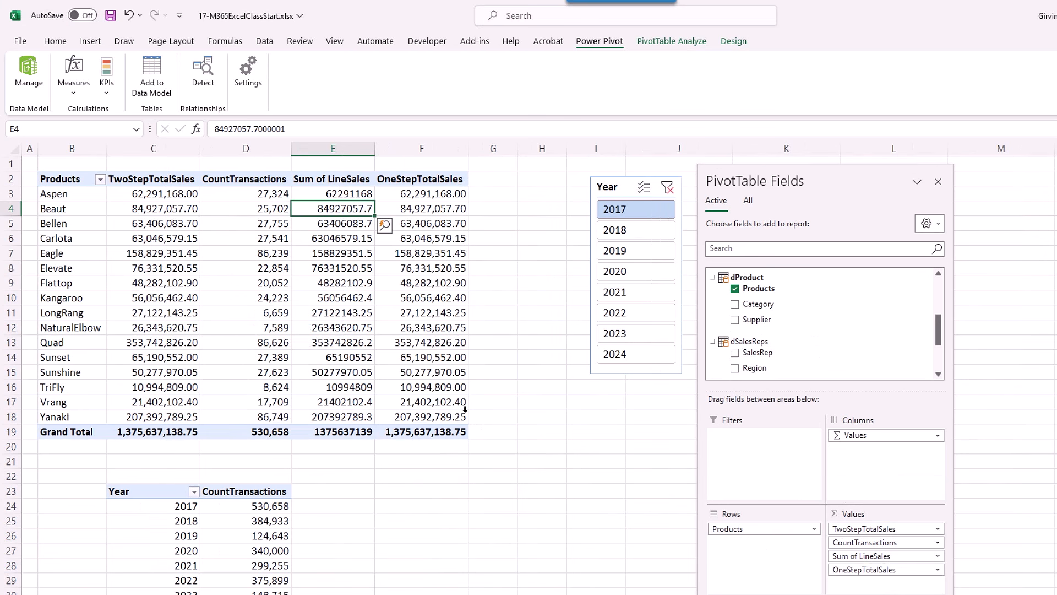
mouse_move(457, 358)
left_click(424, 192)
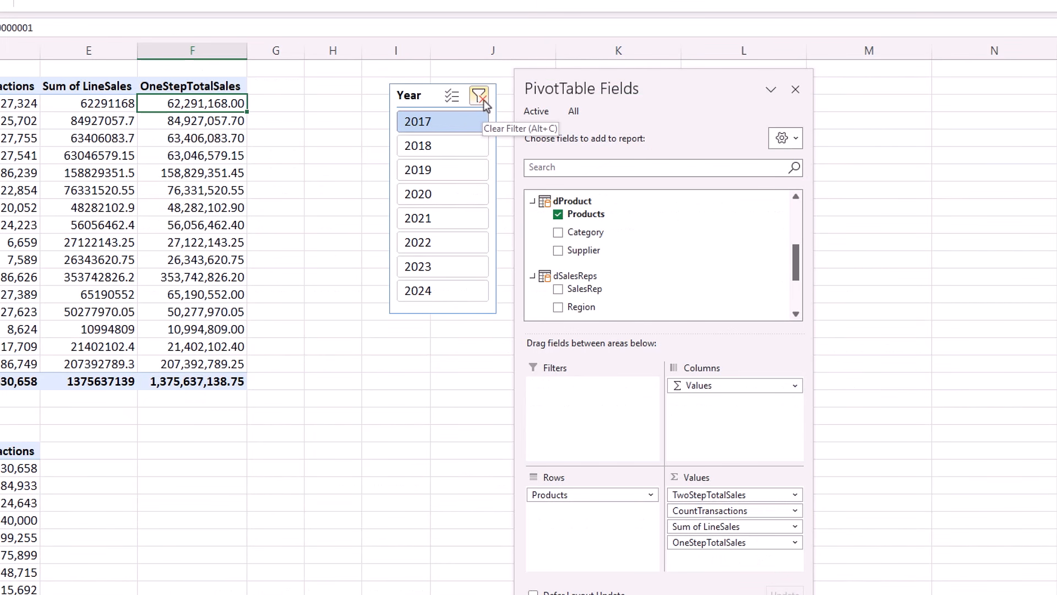
Clear the Year slicer filter so the PivotTable covers all years.
left_click(484, 103)
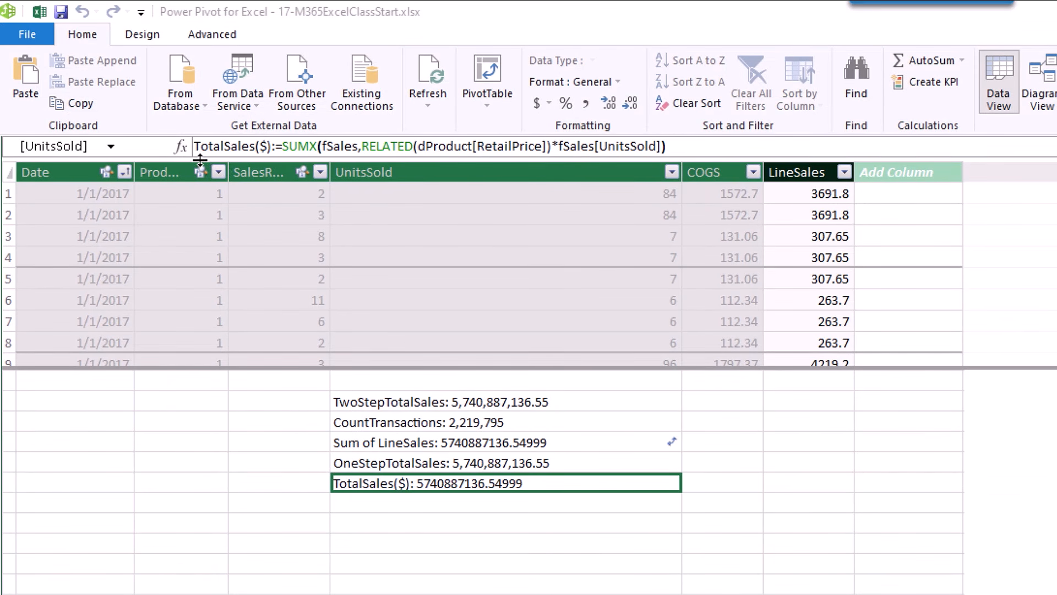
Create the measure TotalCOGS($):=SUM(fSales[COGS]) in the measure grid.
left_click(363, 510)
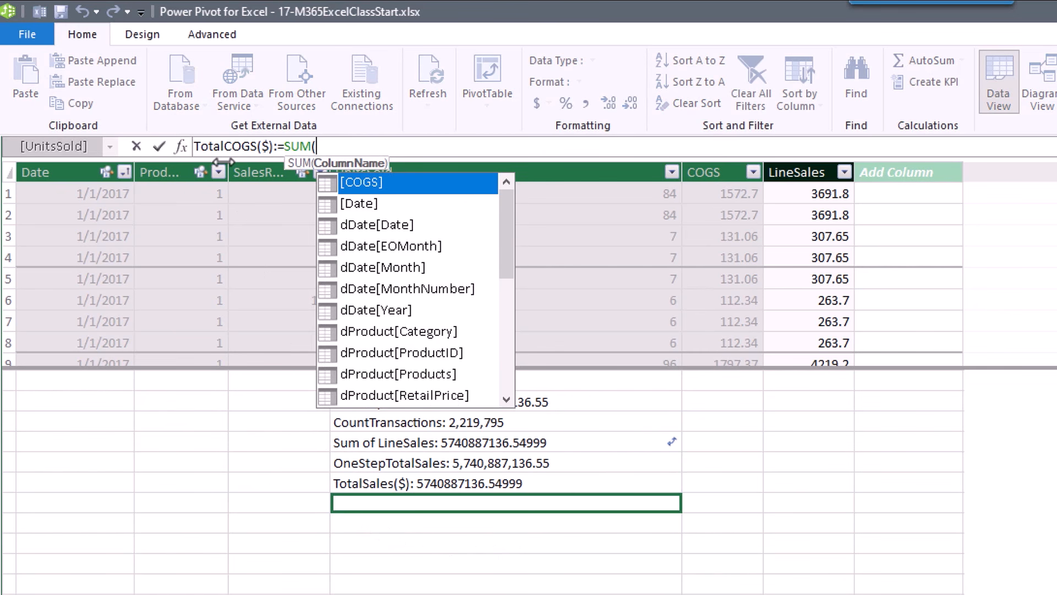
left_click(332, 148)
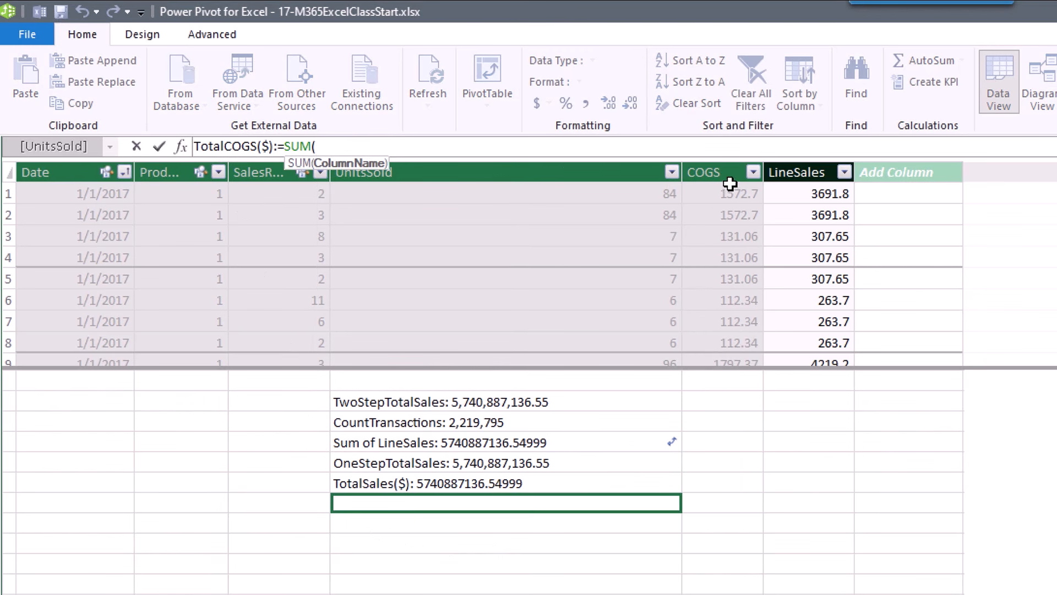
left_click(733, 159)
left_click(733, 159)
type(")")
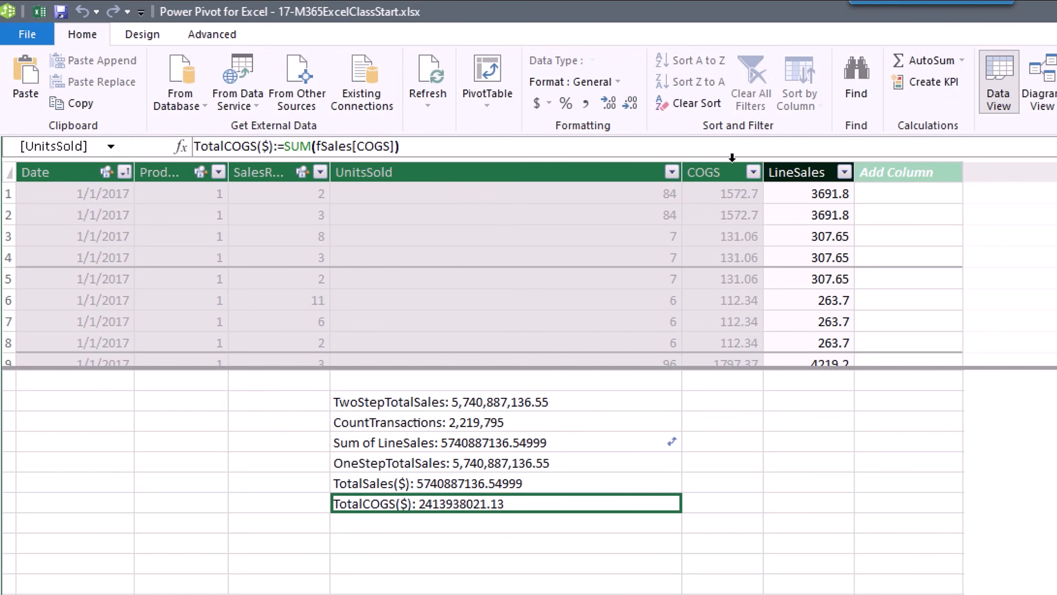
Show TotalSales($) and TotalCOGS($) with thousands separators.
left_click_drag(567, 495, 564, 492)
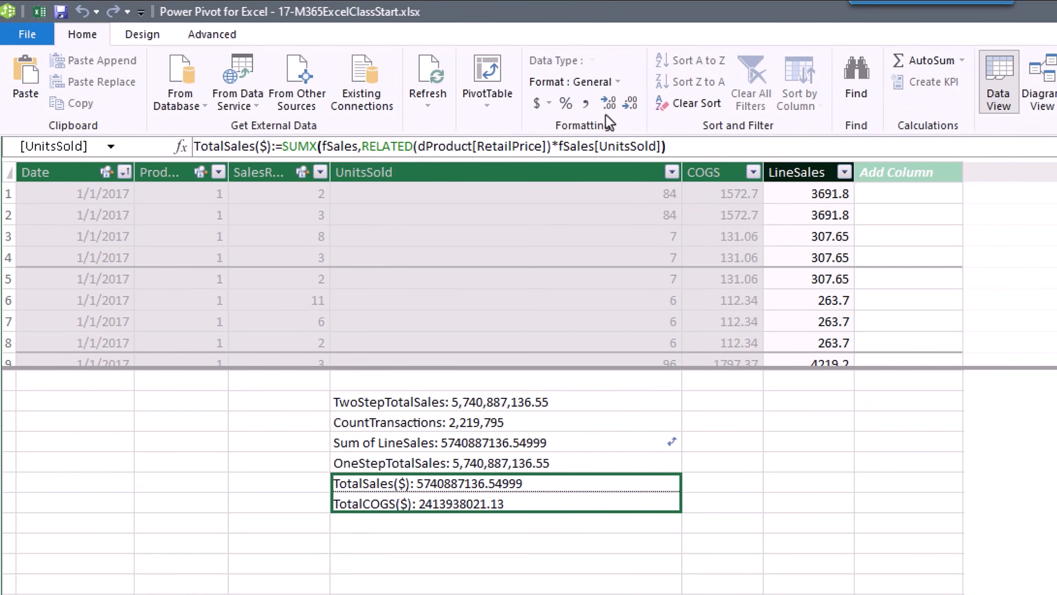
left_click(586, 105)
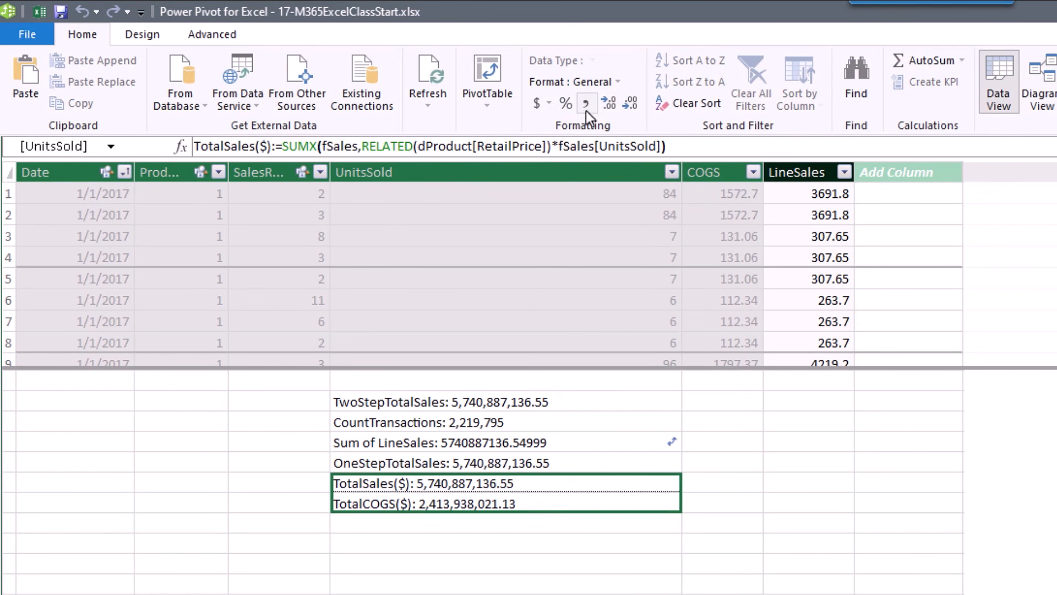
left_click(478, 525)
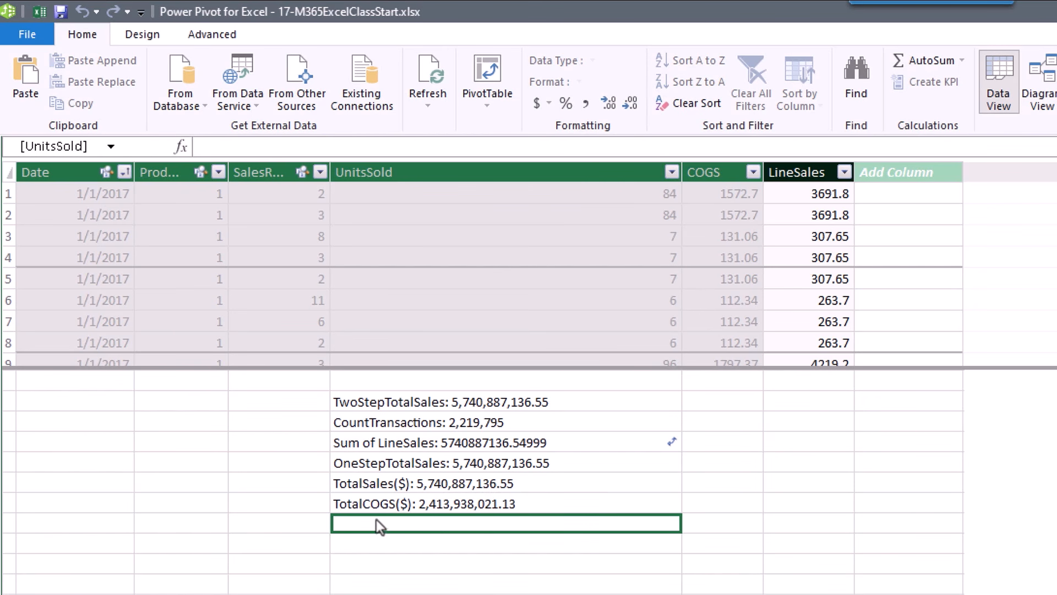
Create GrossProfit($):=[TotalSales($)]-[TotalCOGS($)], which shows 3,326,949,115.42.
type("GrossProfit($):=")
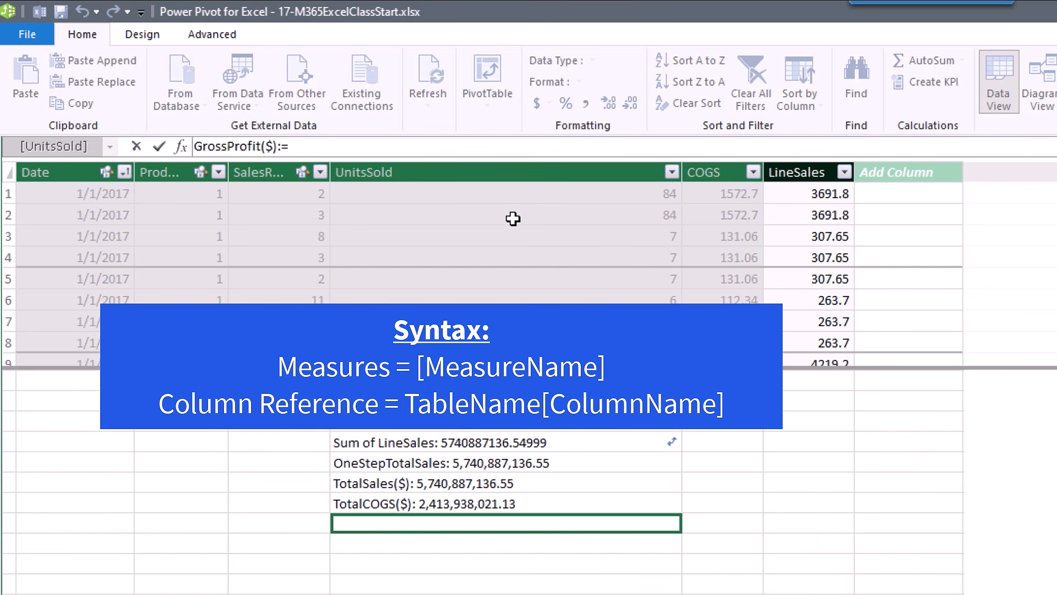
type("[")
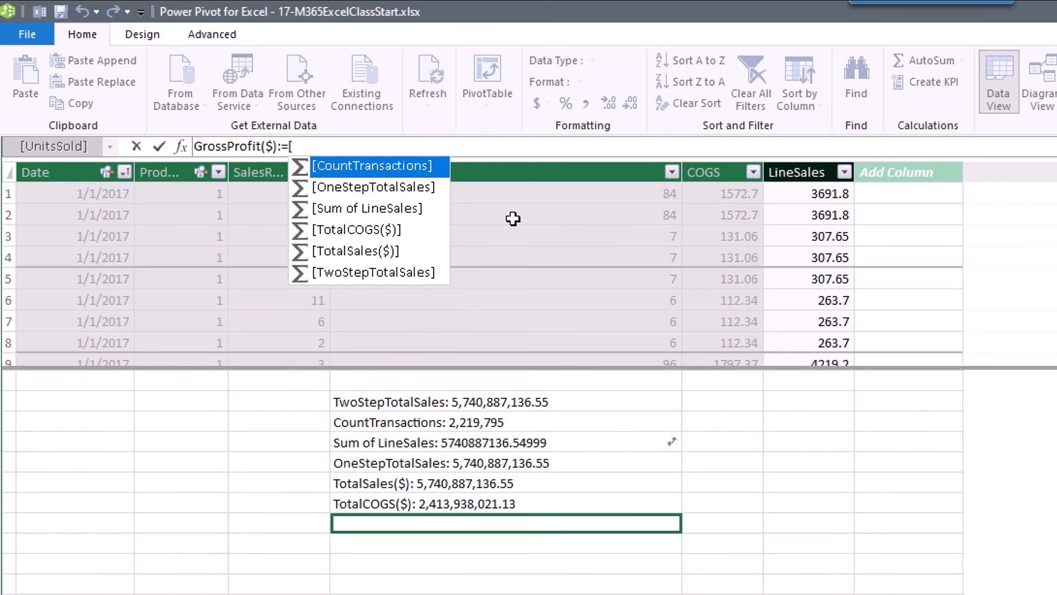
key("Down")
key("Down")
key("Down")
key("Down")
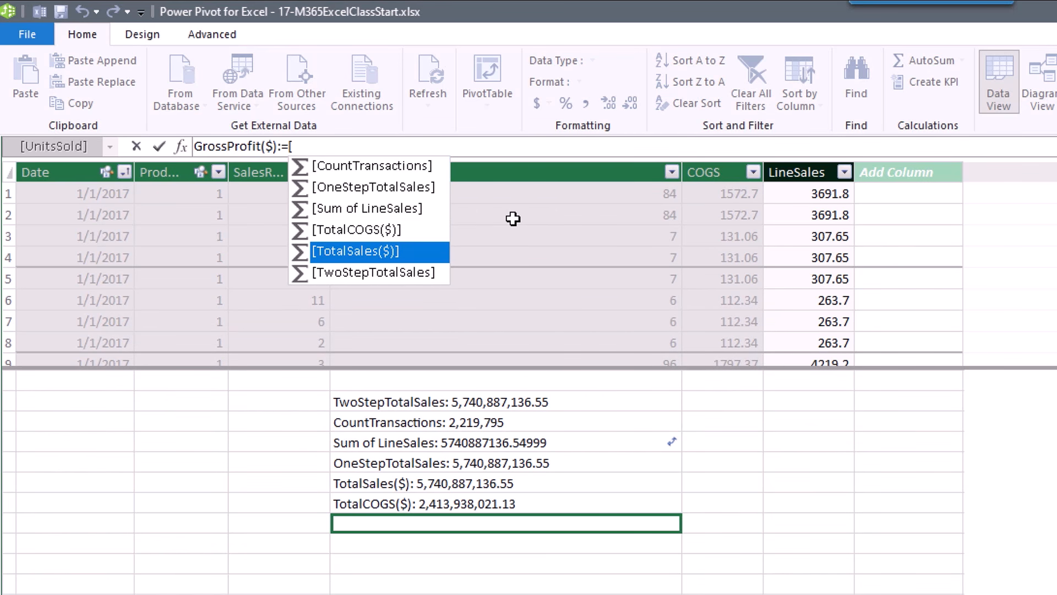
key("Tab")
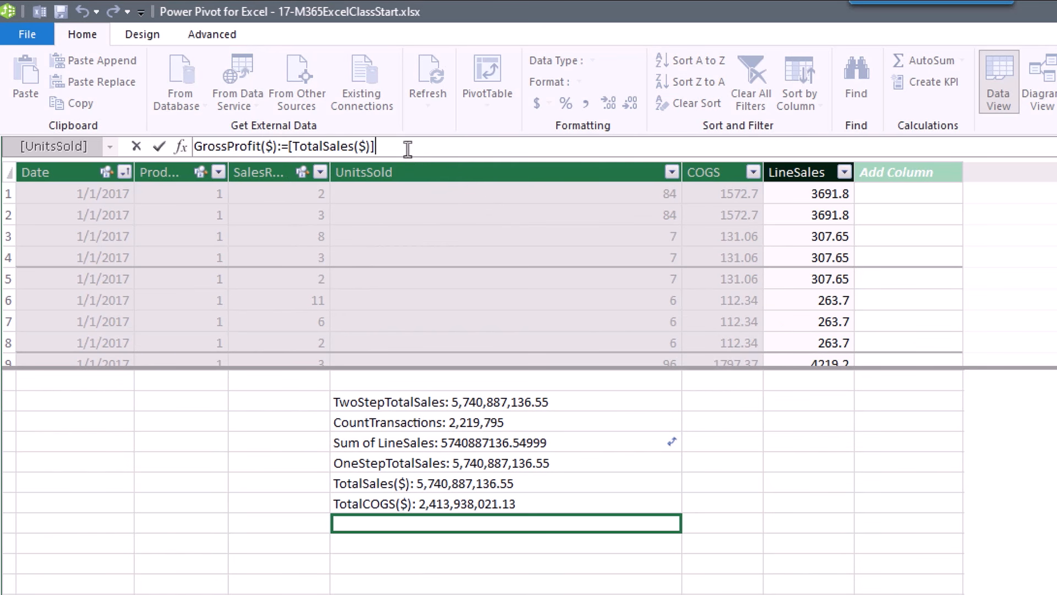
type("-")
left_click(394, 508)
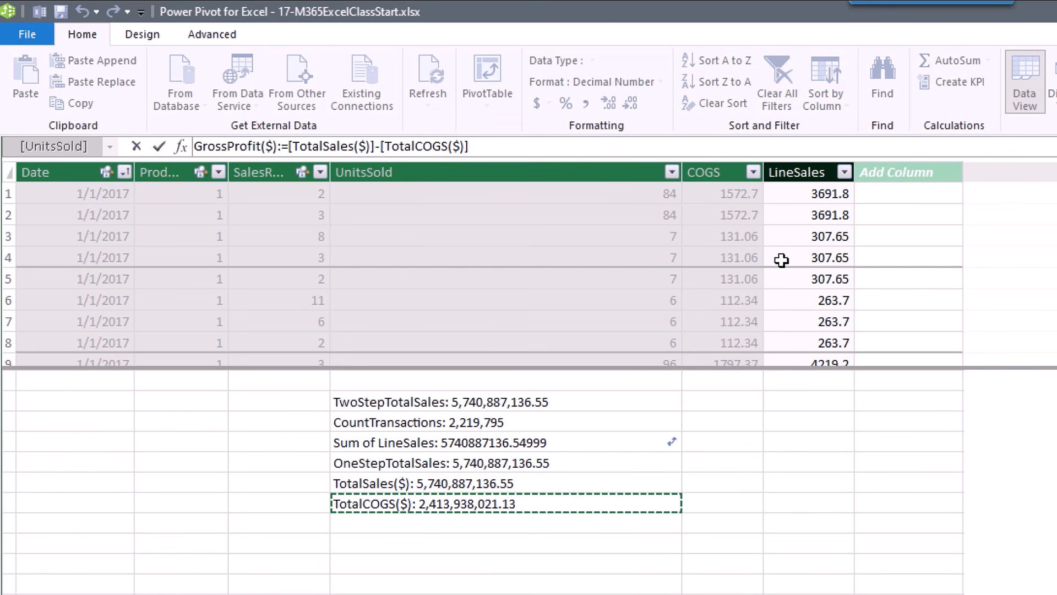
key("Return")
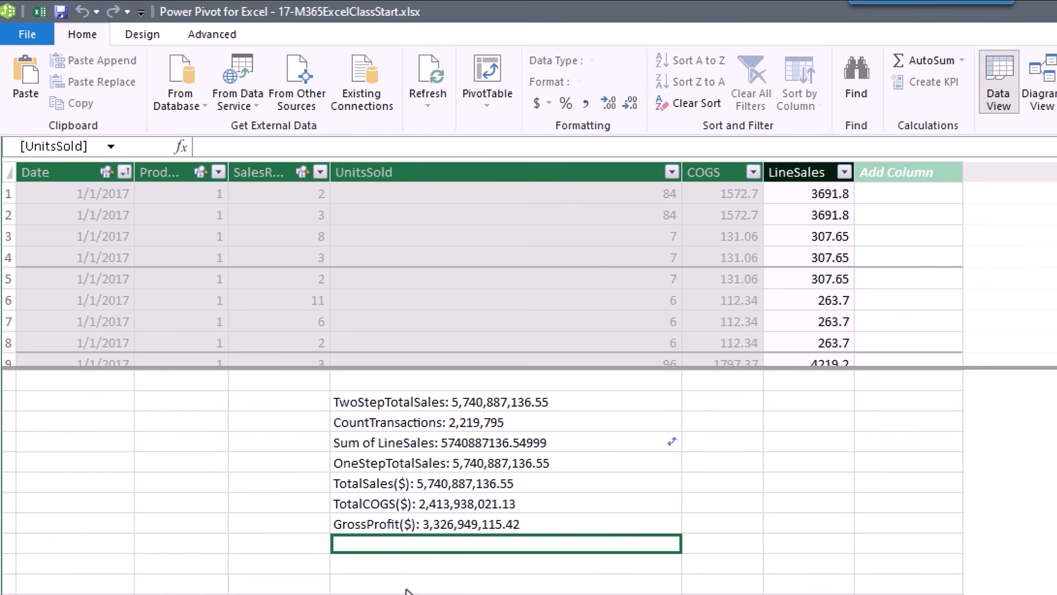
Create the measure %GrossProfit:=DIVIDE([GrossProfit($)],[TotalSales($)]).
type("%GrossProfit:=")
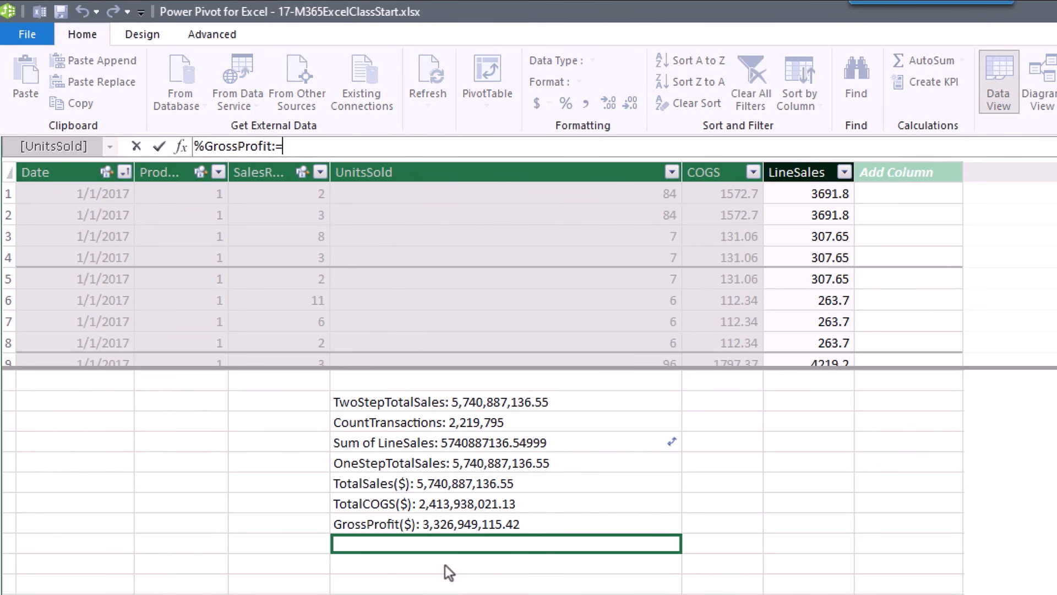
type("d")
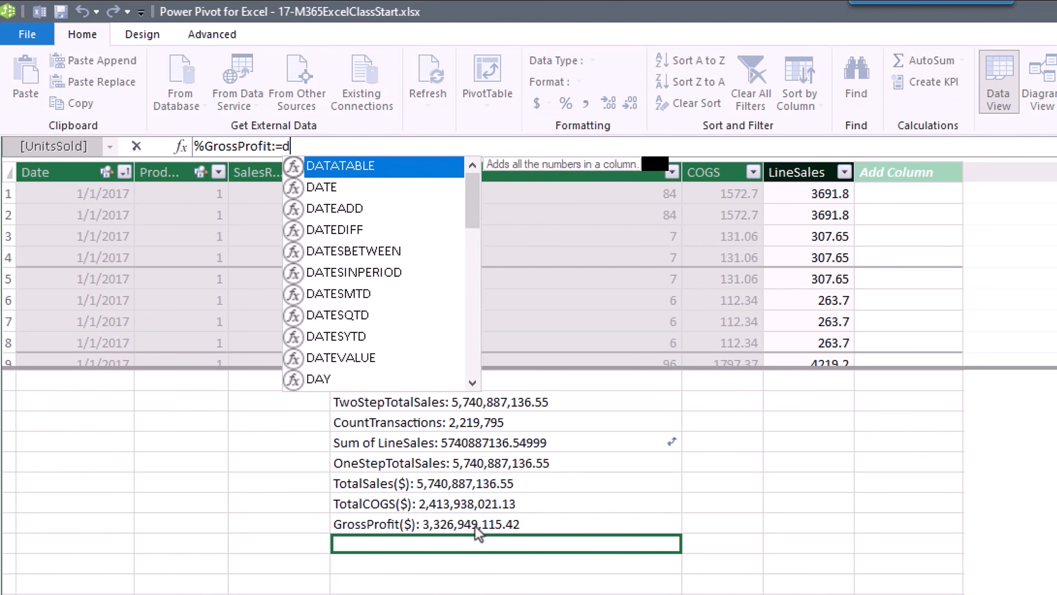
type("iv")
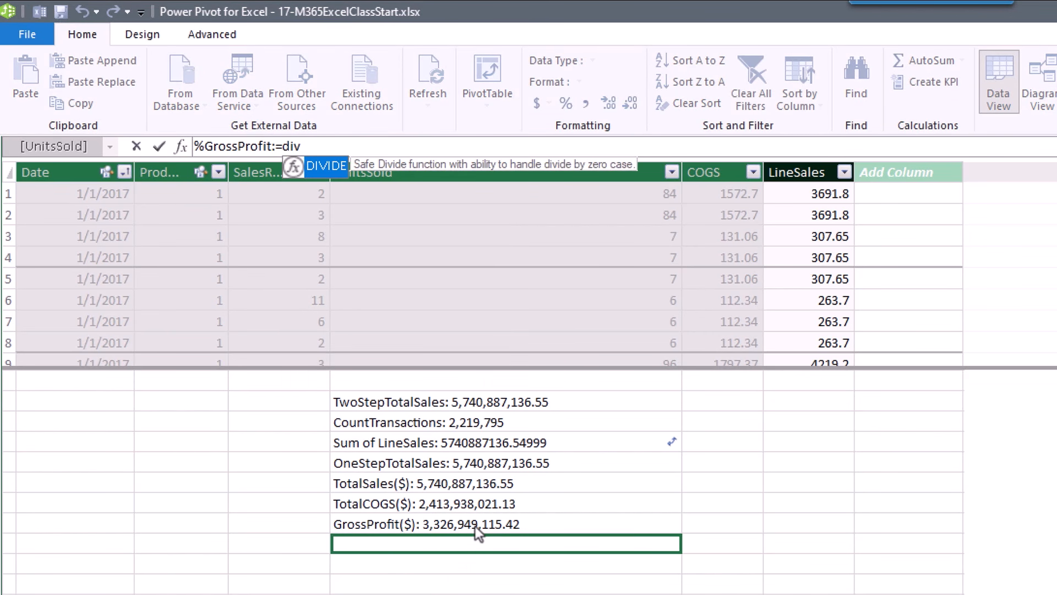
key("Tab")
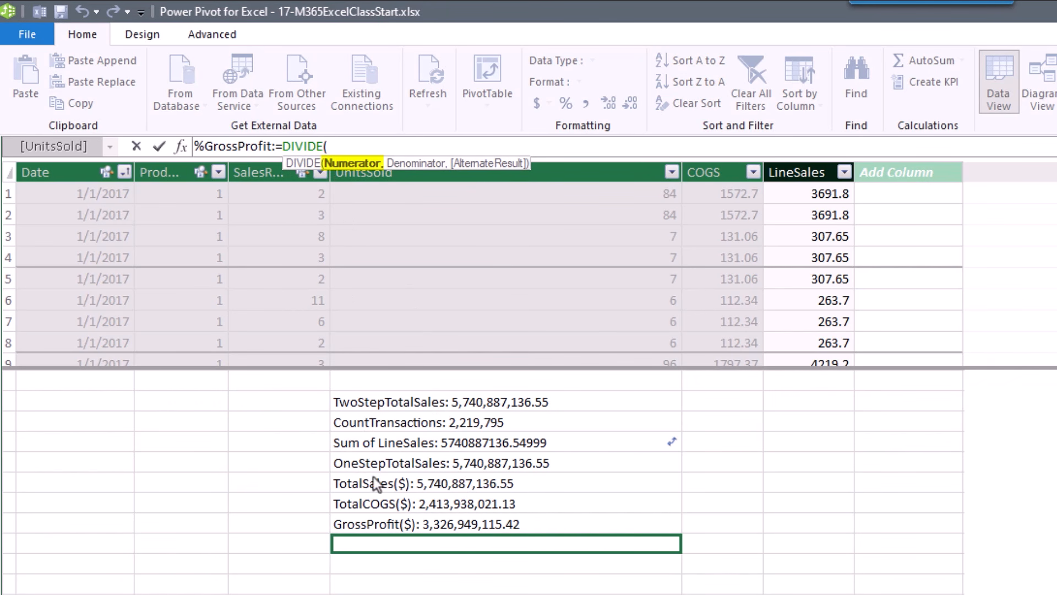
left_click(385, 525)
type(",")
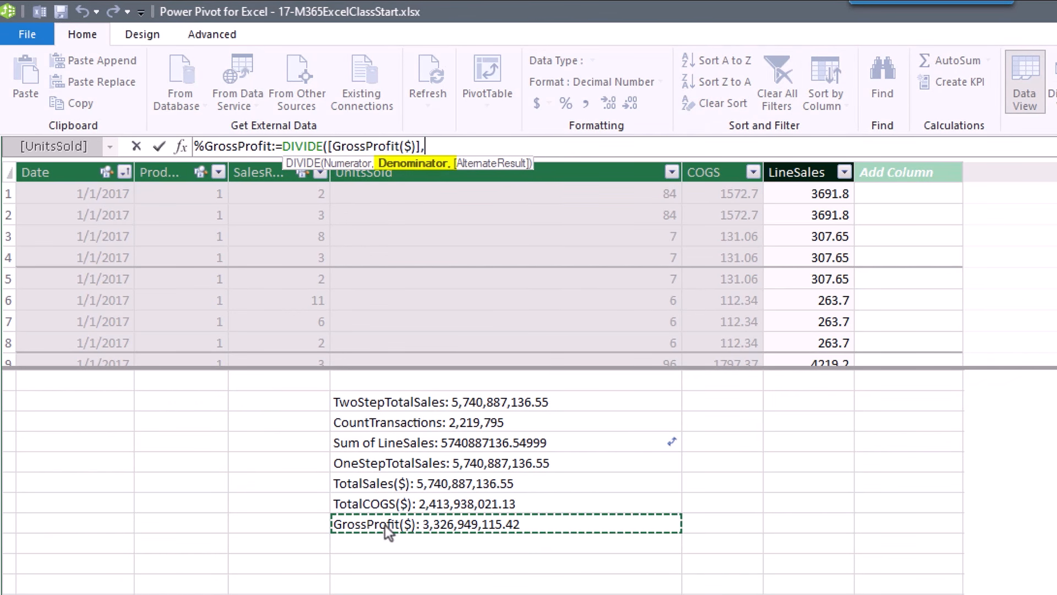
left_click(375, 487)
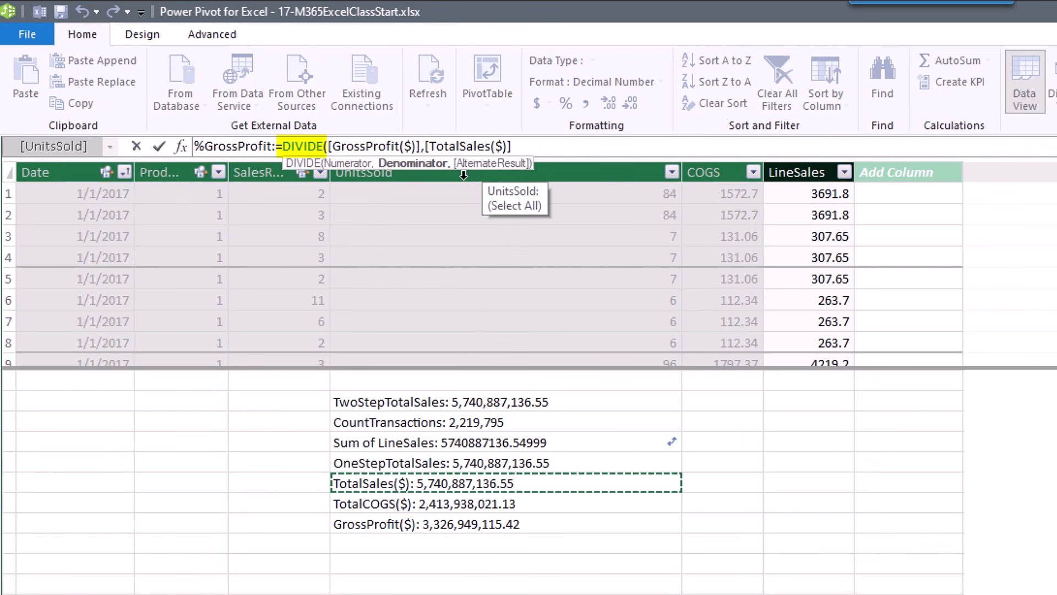
type(",")
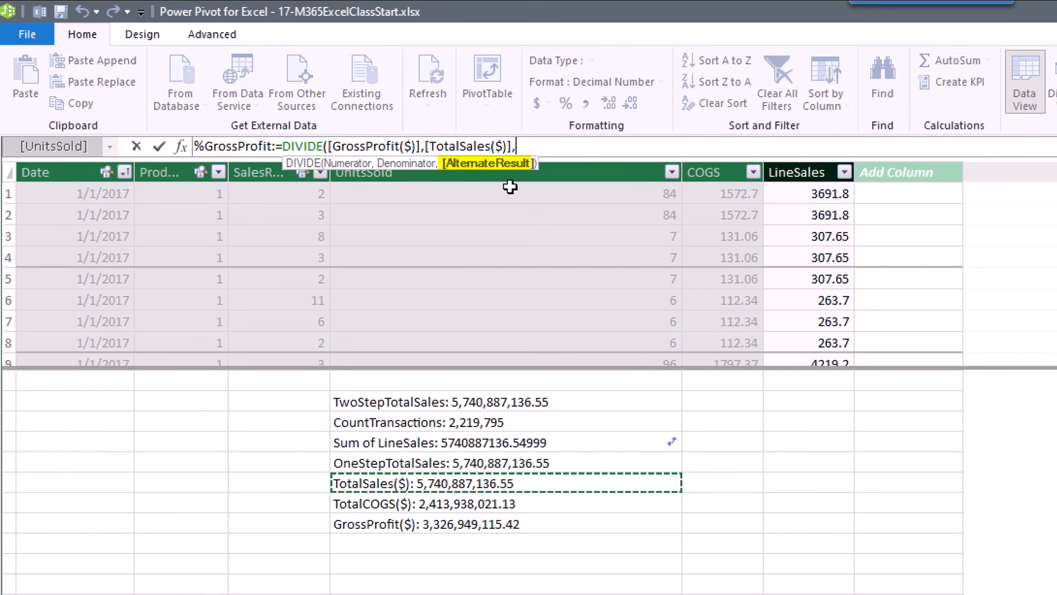
key("BackSpace")
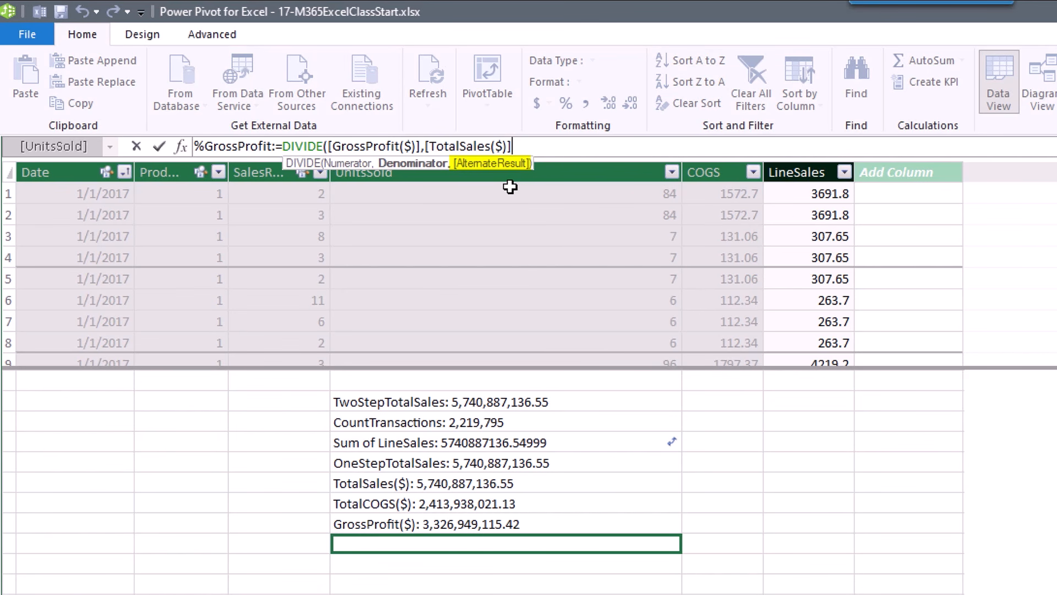
type(")")
key("Return")
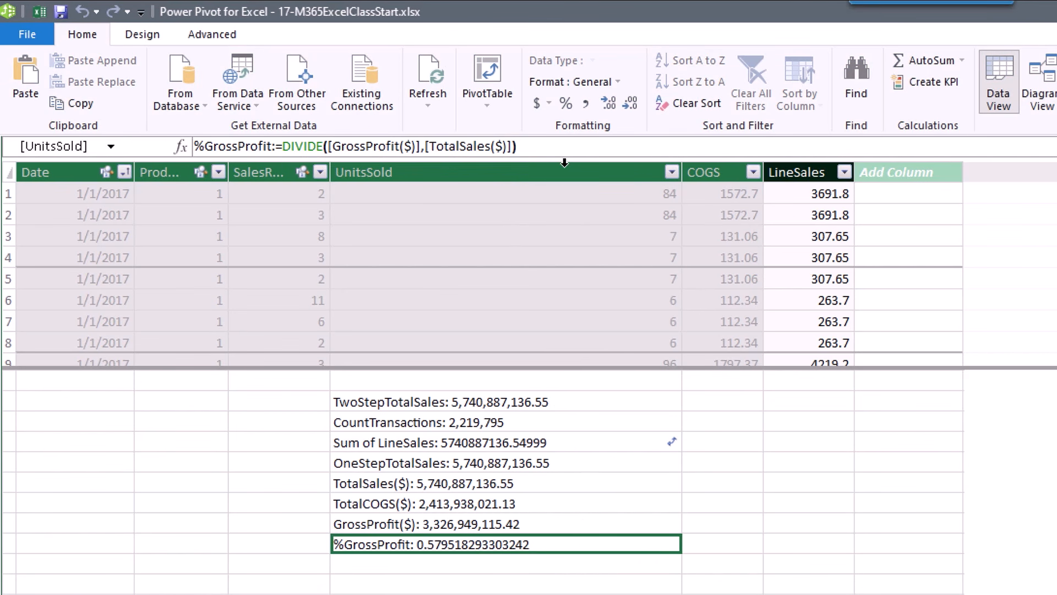
Format %GrossProfit as a percentage (57.95%) and add TotalSales($) to the Excel pivot.
left_click(566, 103)
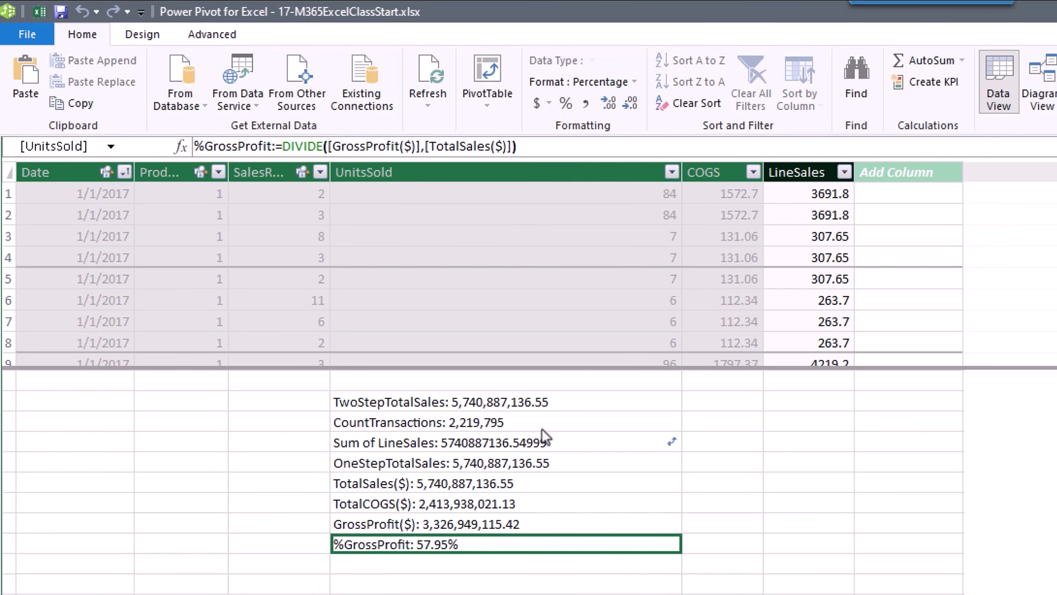
key("alt+Tab")
left_click(850, 303)
Add TotalCOGS($), GrossProfit($) and %GrossProfit as columns in the product pivot table.
left_click(850, 318)
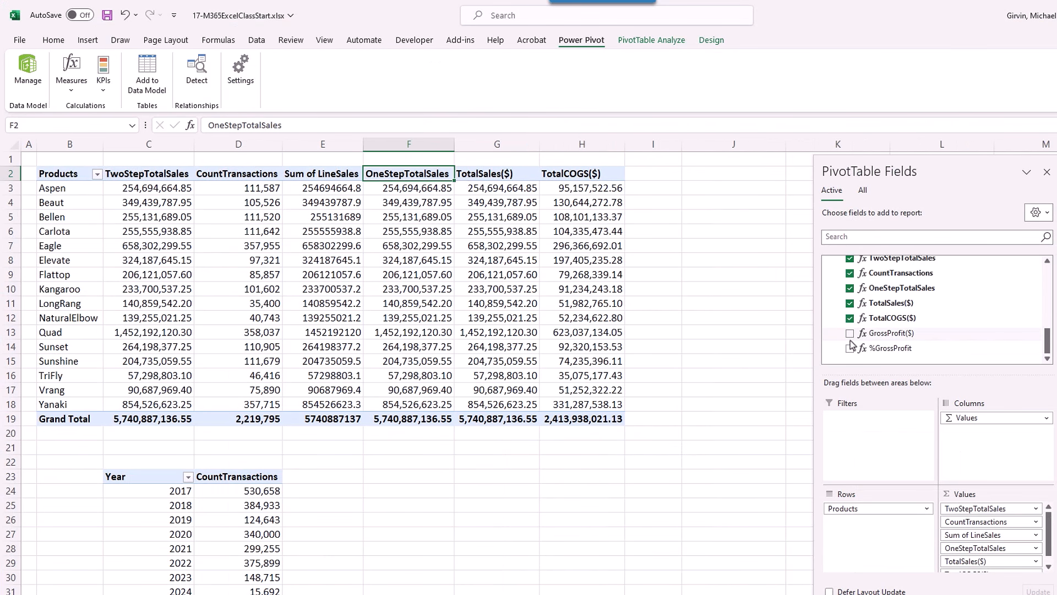
left_click(850, 334)
left_click(850, 348)
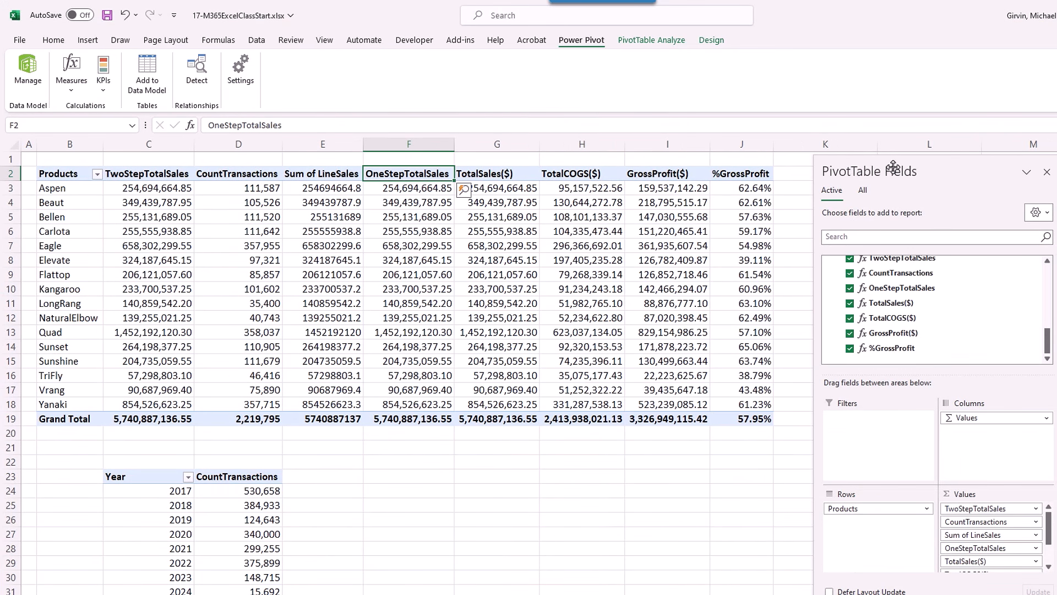
left_click_drag(893, 167, 985, 172)
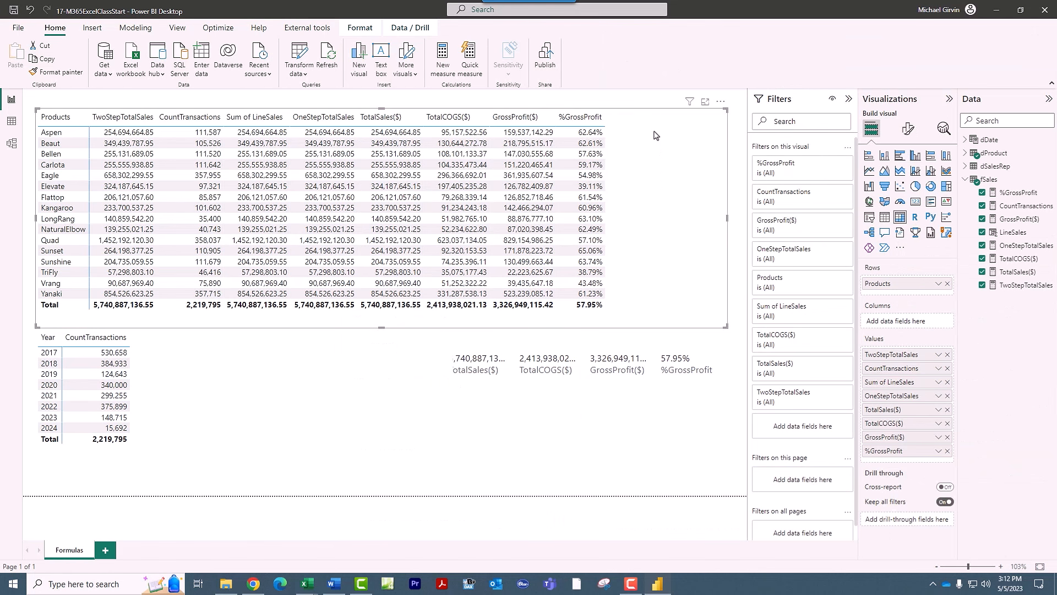
Select the Power BI card visual that shows all eight measures.
left_click(552, 432)
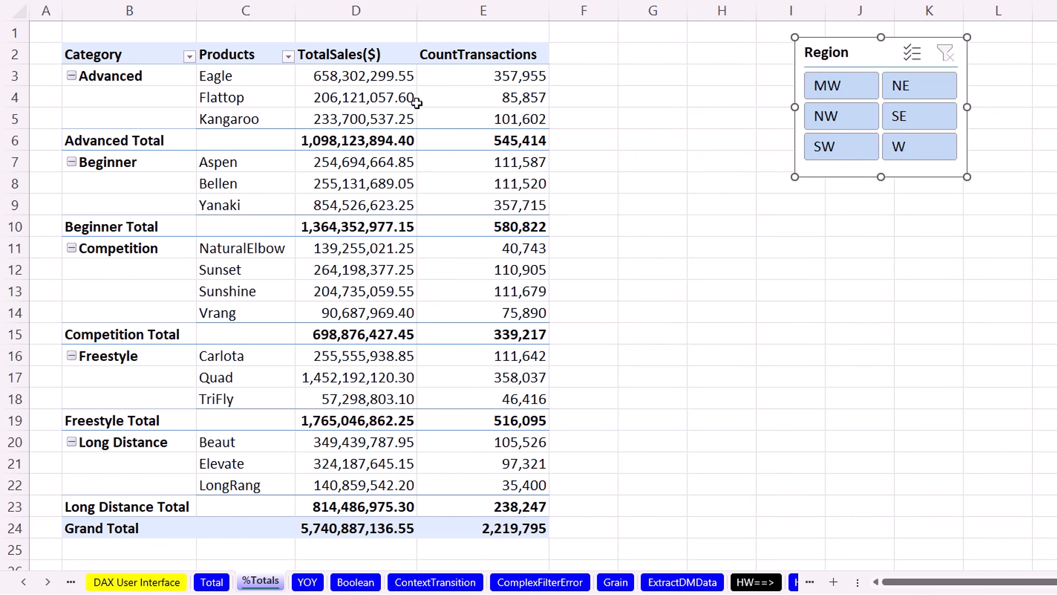
Review the Category and Products TotalSales($) pivot on the %Totals sheet.
mouse_move(362, 91)
mouse_move(399, 78)
mouse_move(273, 354)
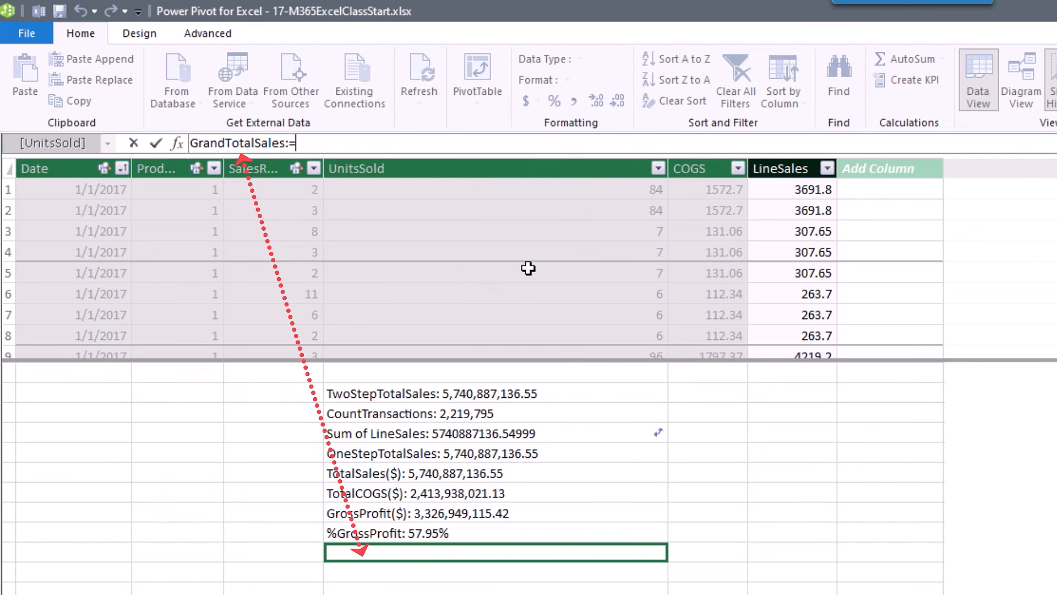
Write the formula GrandTotalSales:=CALCULATE([TotalSales($)],ALL()) using autocomplete.
type("c")
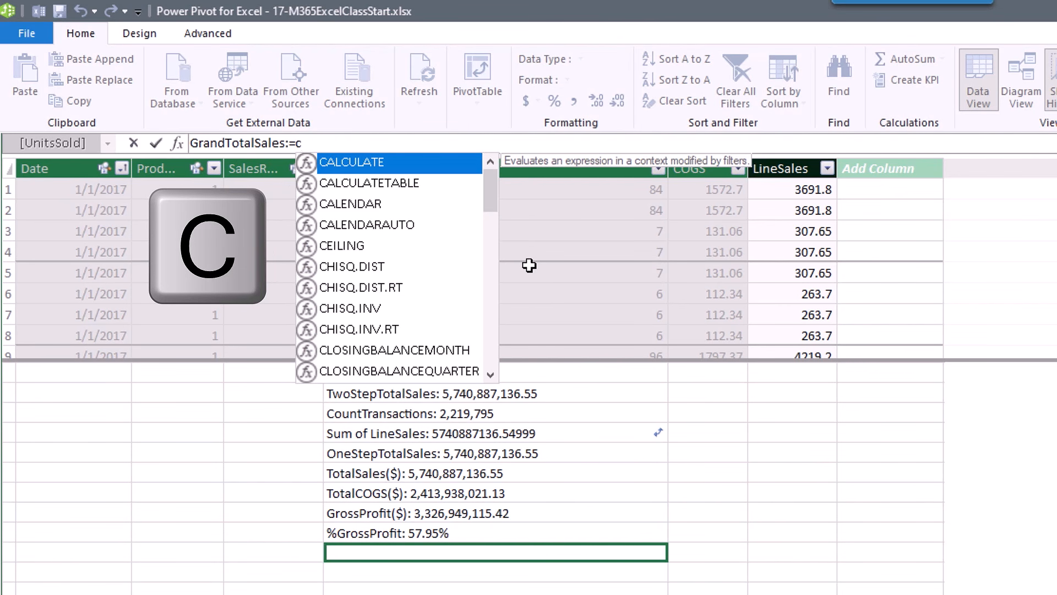
key("Tab")
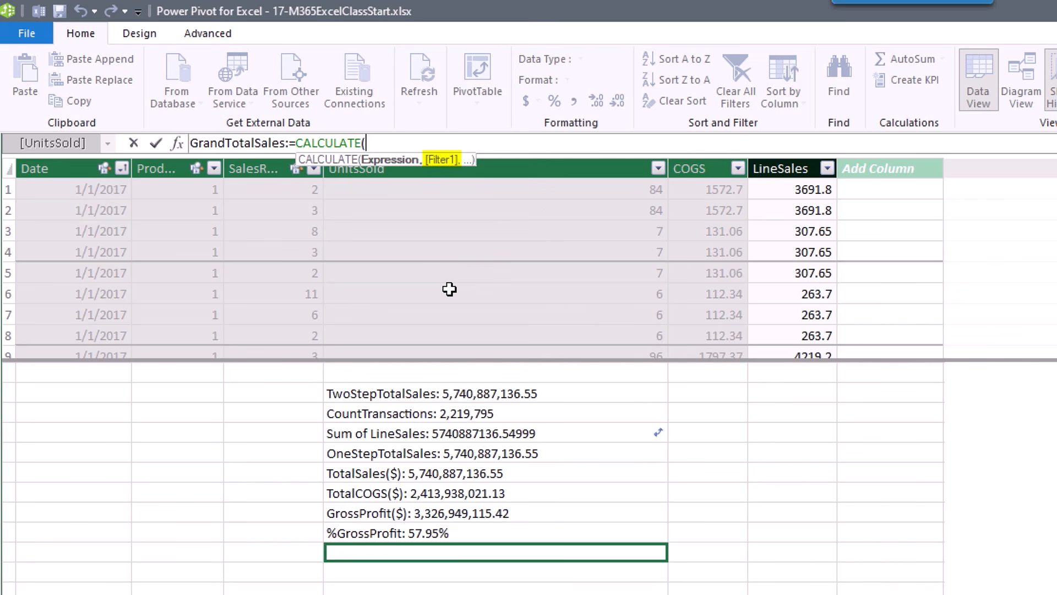
type("[")
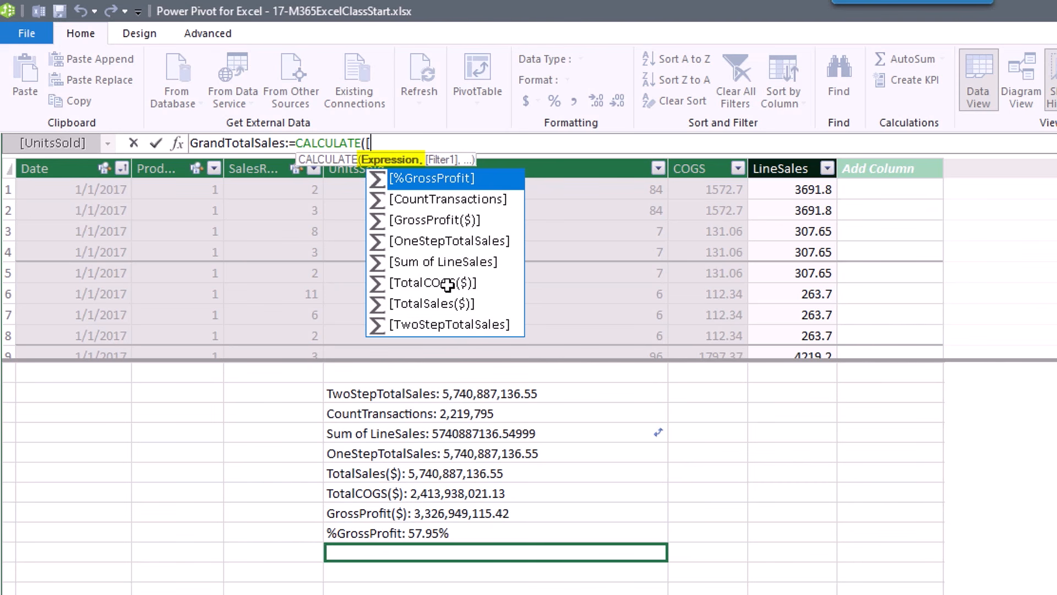
type("t")
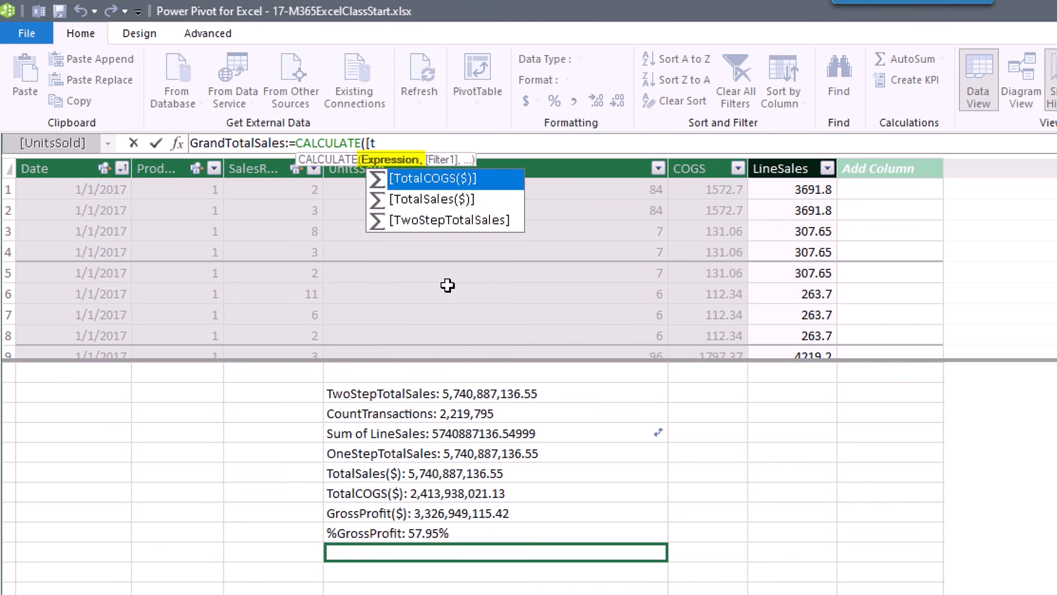
key("Down")
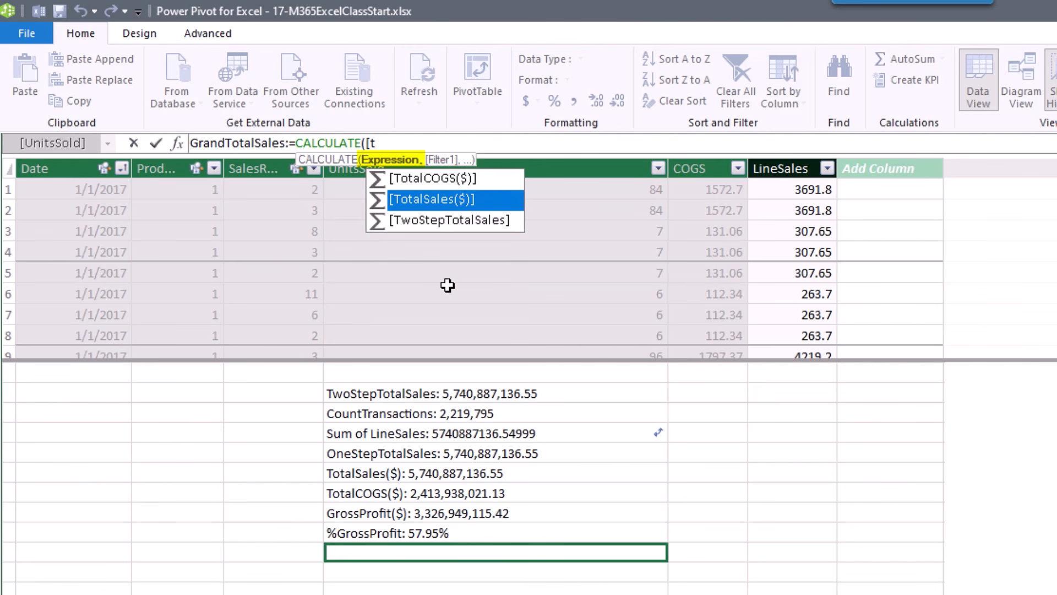
key("Tab")
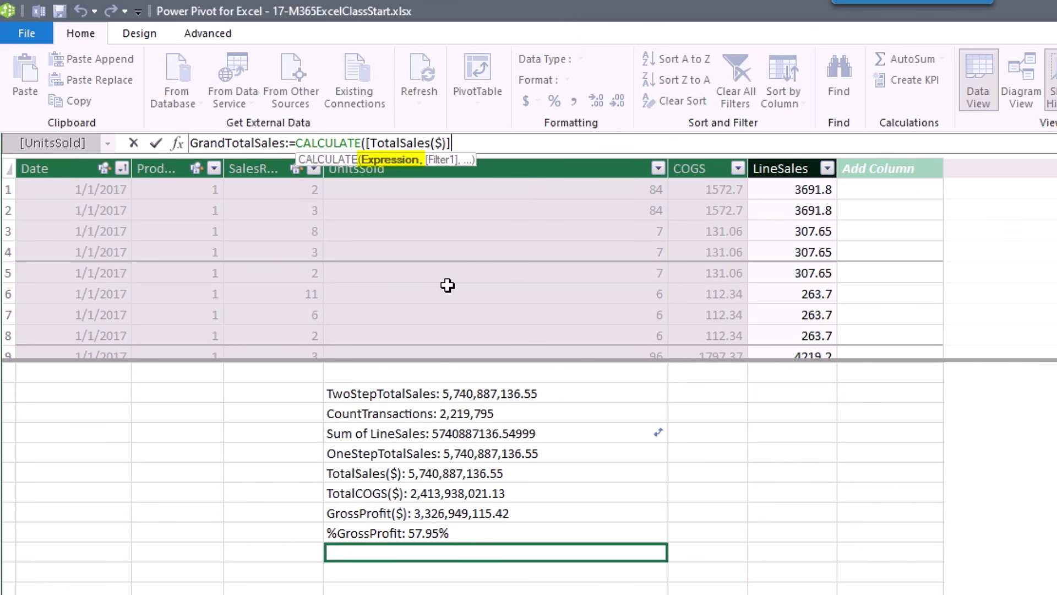
type(",")
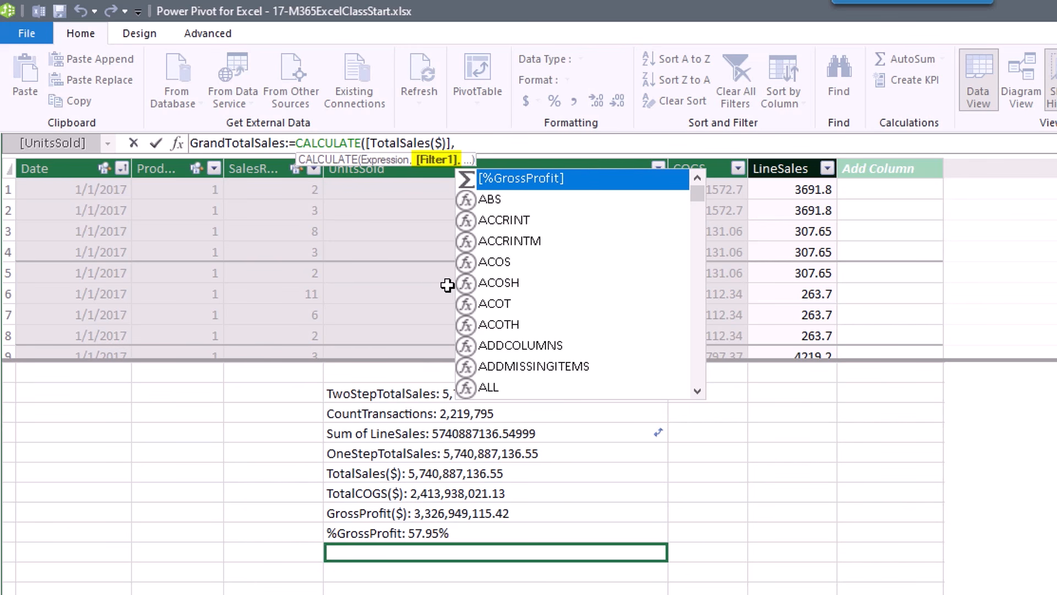
type("all")
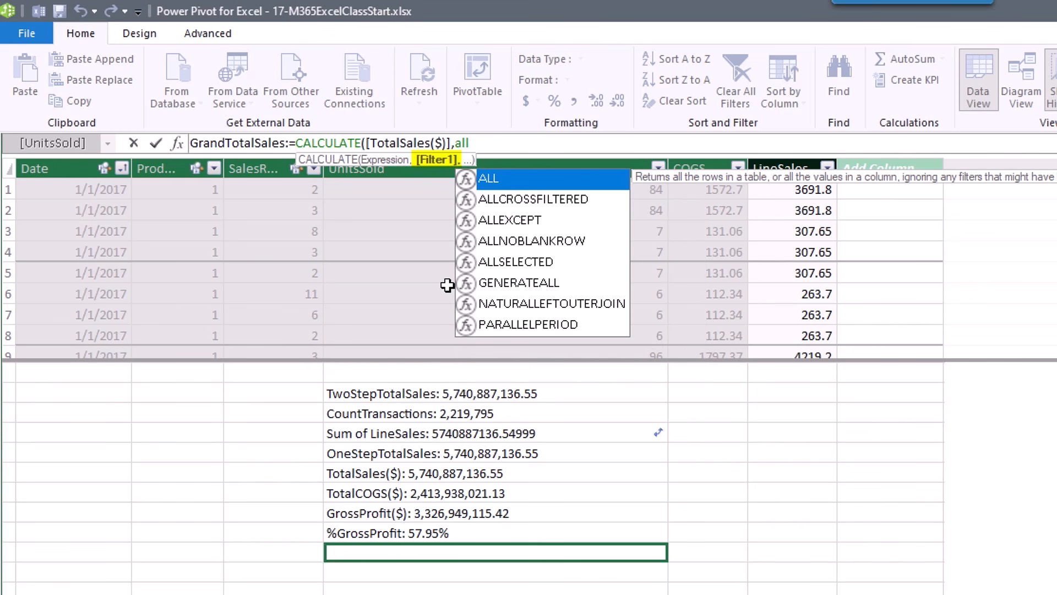
key("Tab")
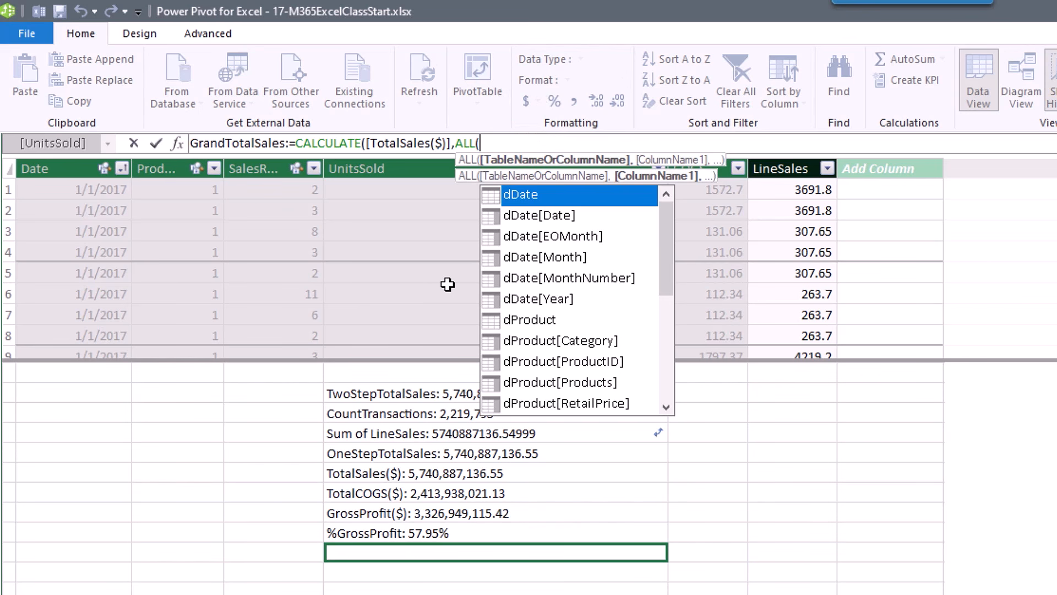
type(")")
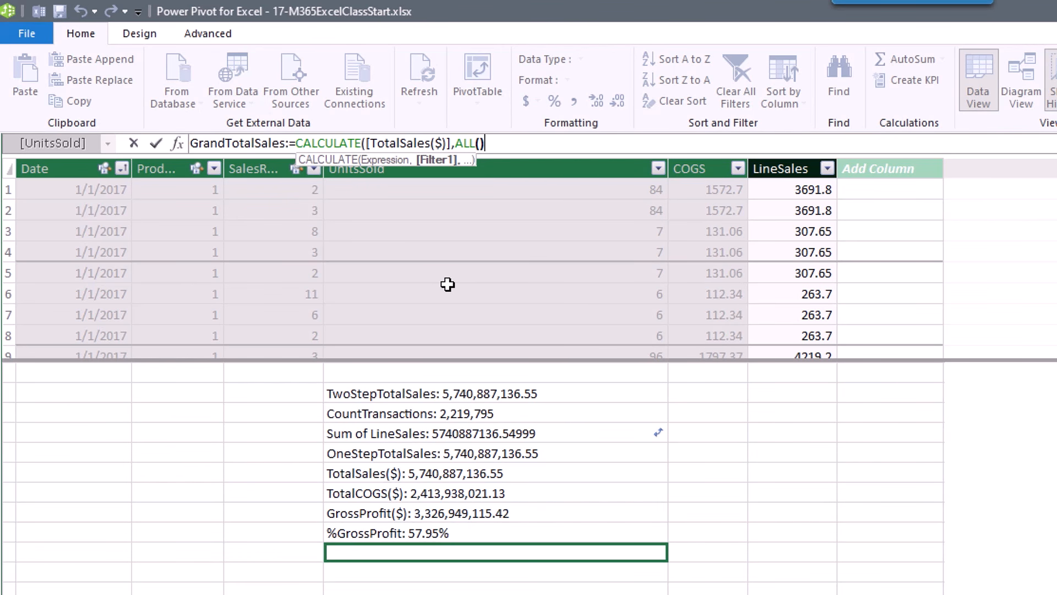
type(")")
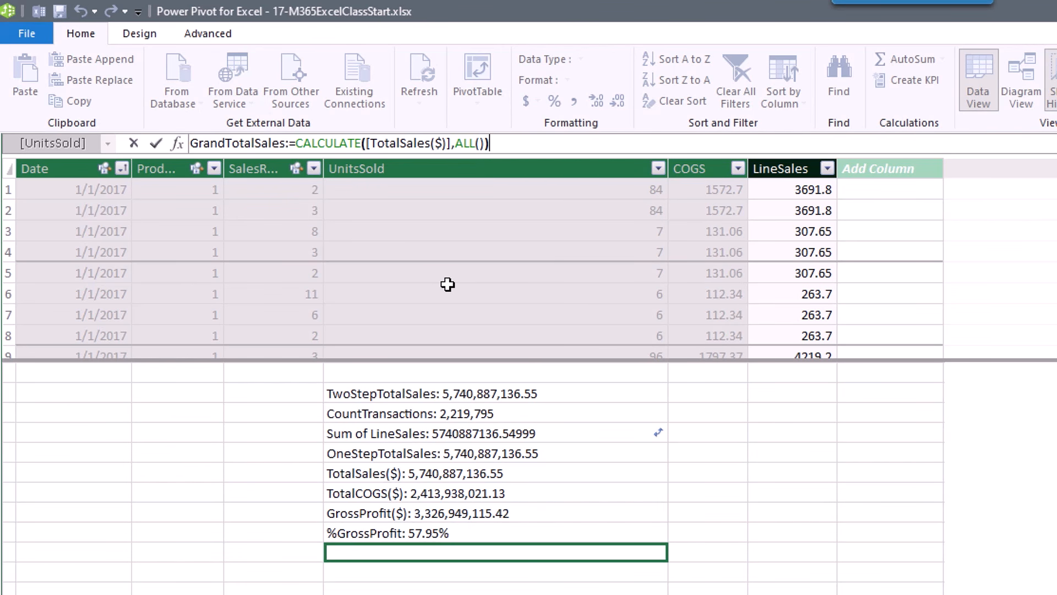
Commit GrandTotalSales with thousands separators and return to the Excel workbook.
left_click(390, 143)
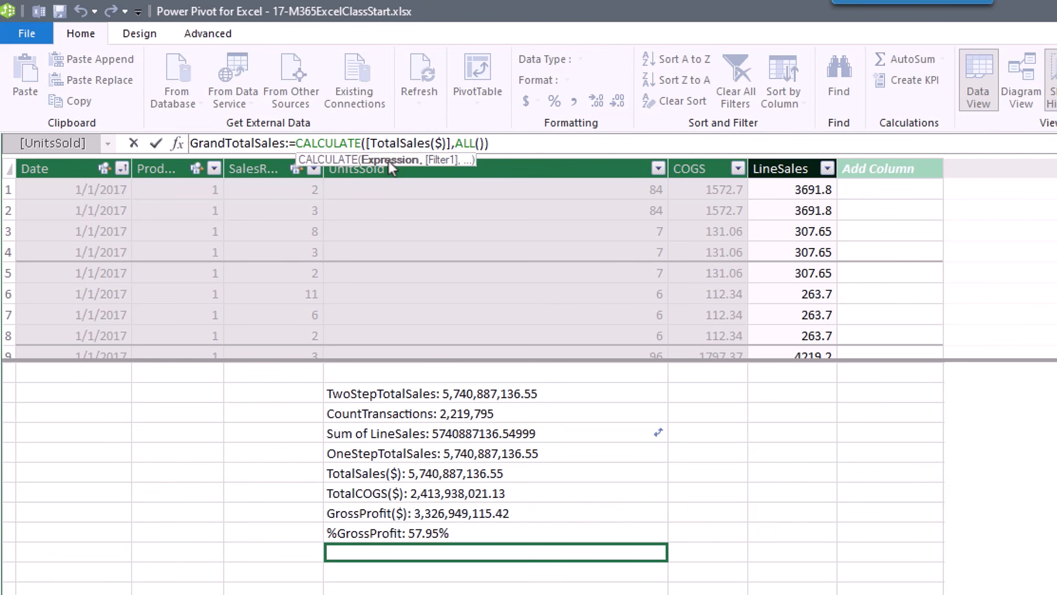
left_click(463, 144)
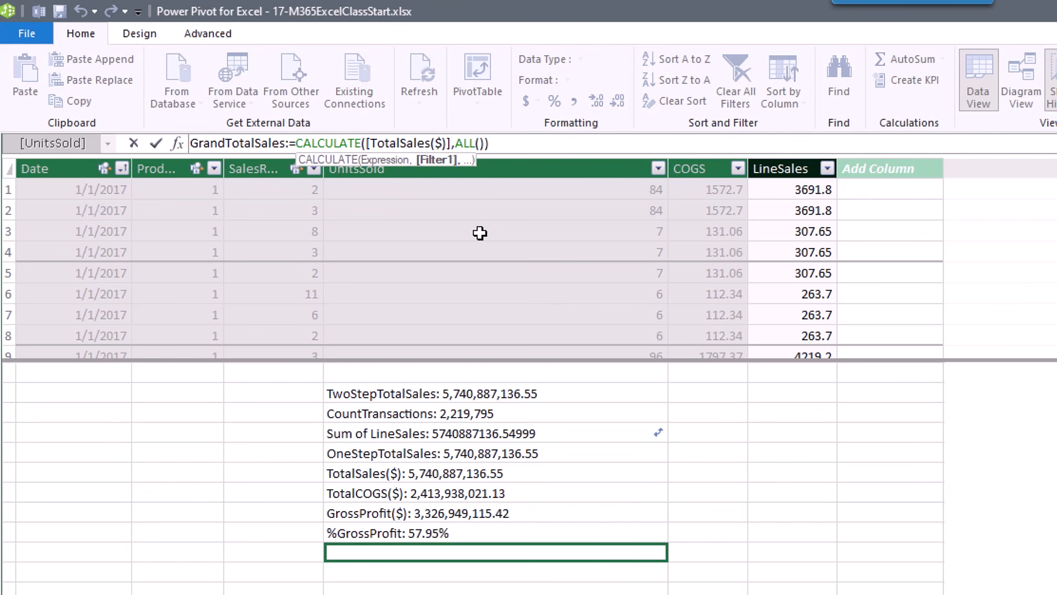
key("Return")
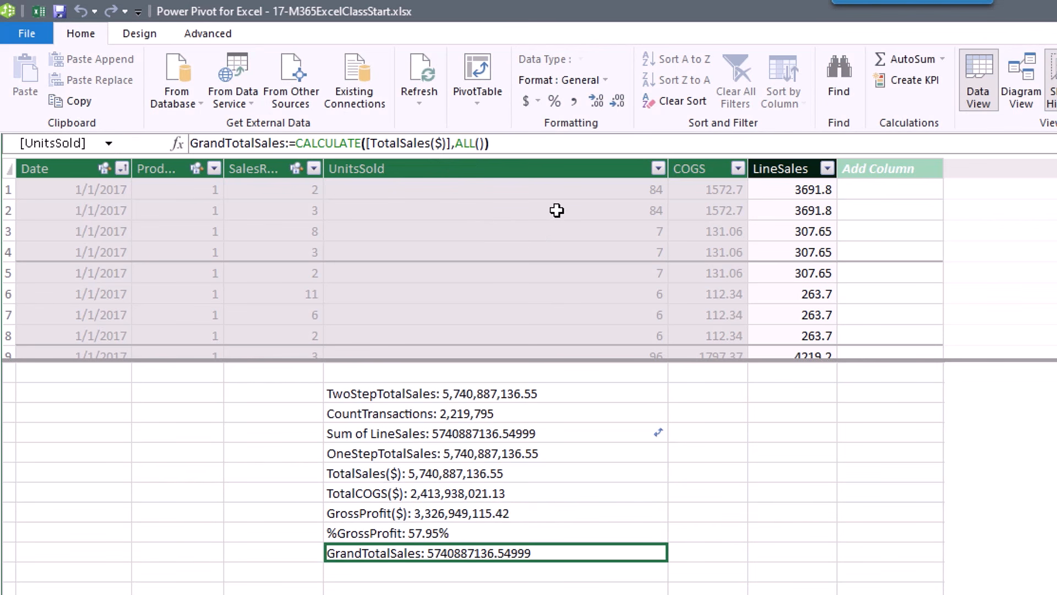
left_click(576, 103)
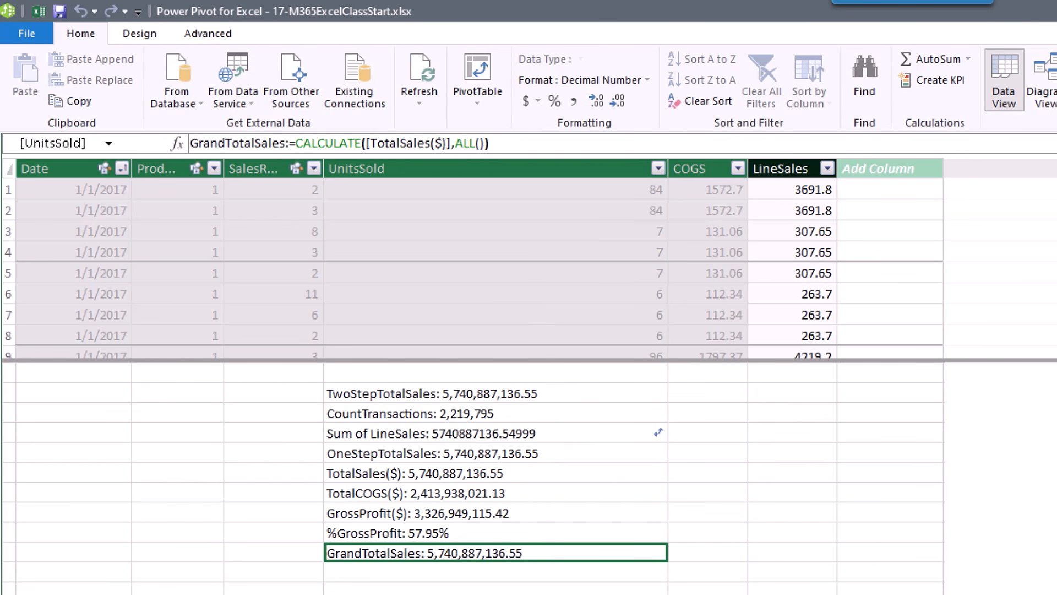
key("alt+Tab")
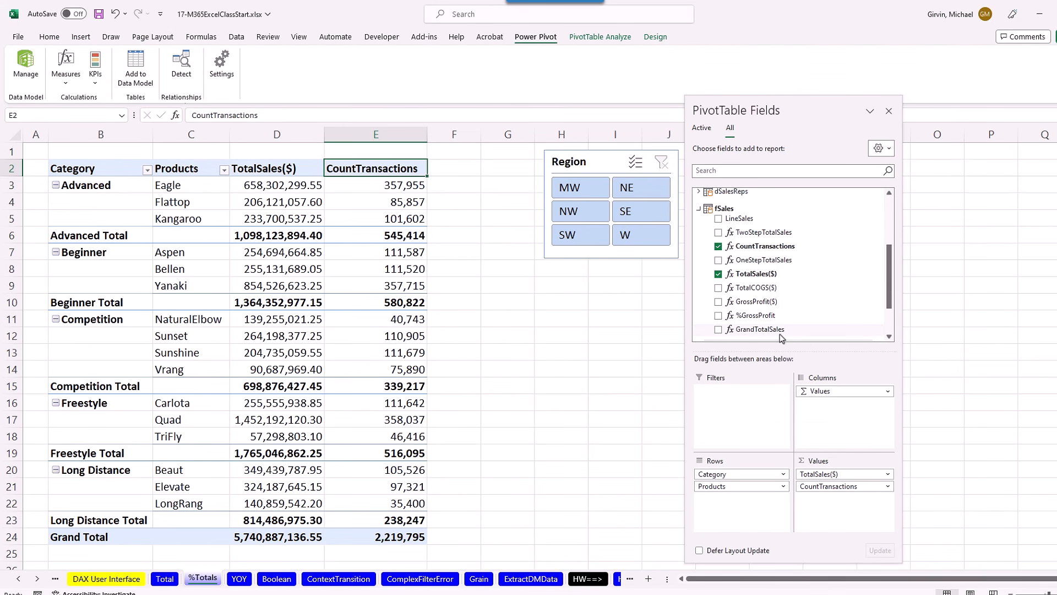
Add GrandTotalSales to the PivotTable values and shift the Region slicer right and down.
left_click(718, 329)
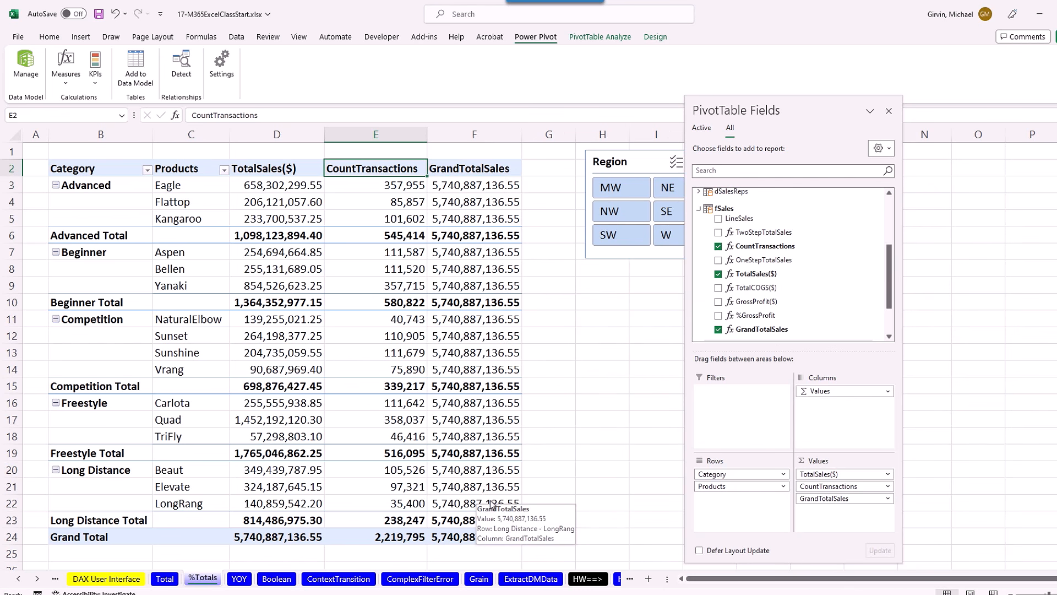
left_click_drag(788, 108, 920, 107)
left_click_drag(628, 161, 695, 180)
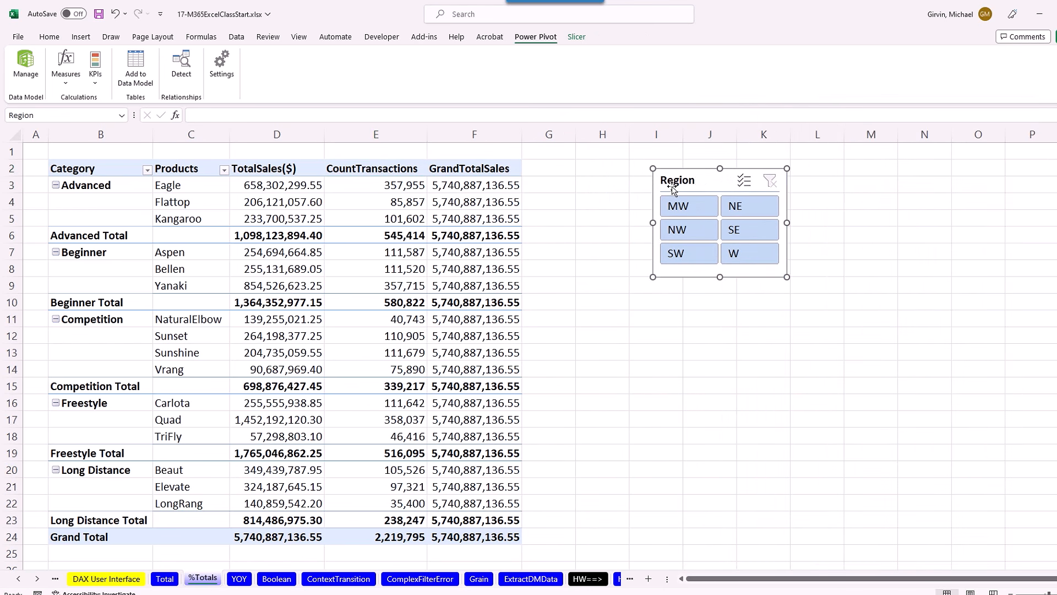
Enter =D3/$D$24 in H3 and fill it down to H24.
left_click(590, 187)
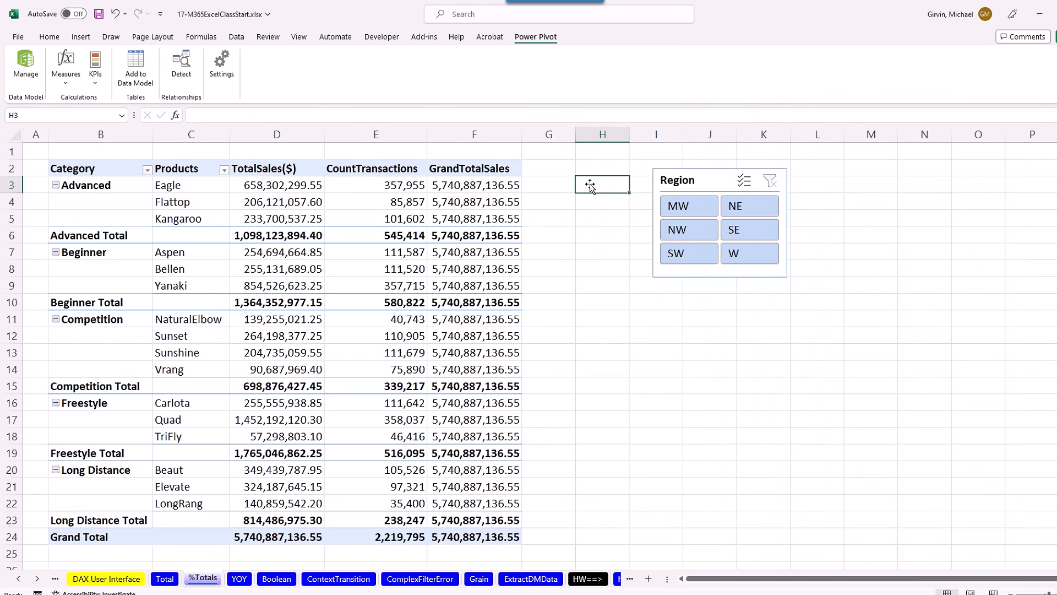
type("=")
left_click(286, 187)
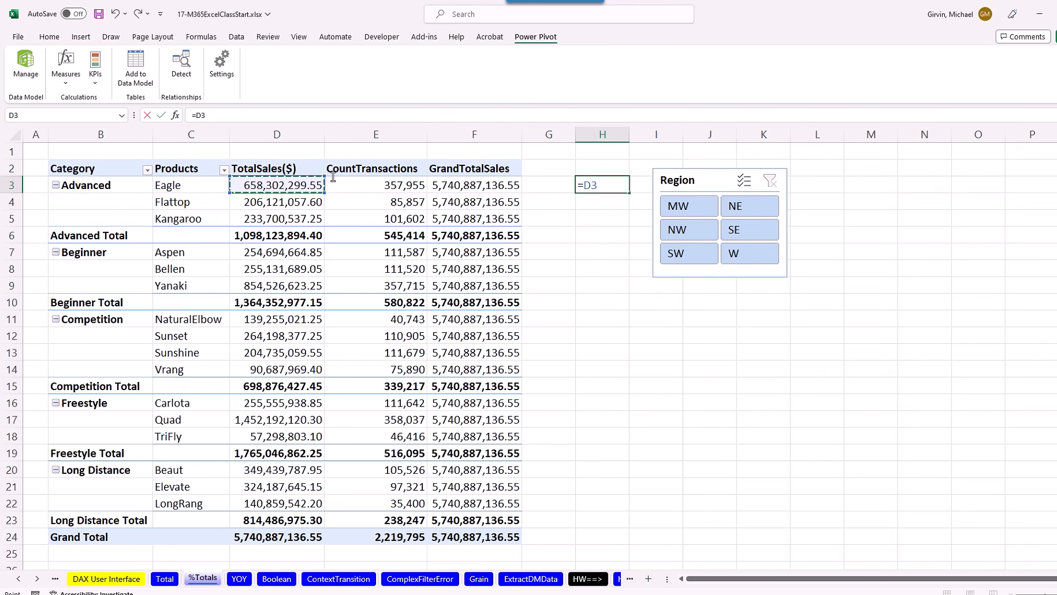
type("/")
left_click(266, 537)
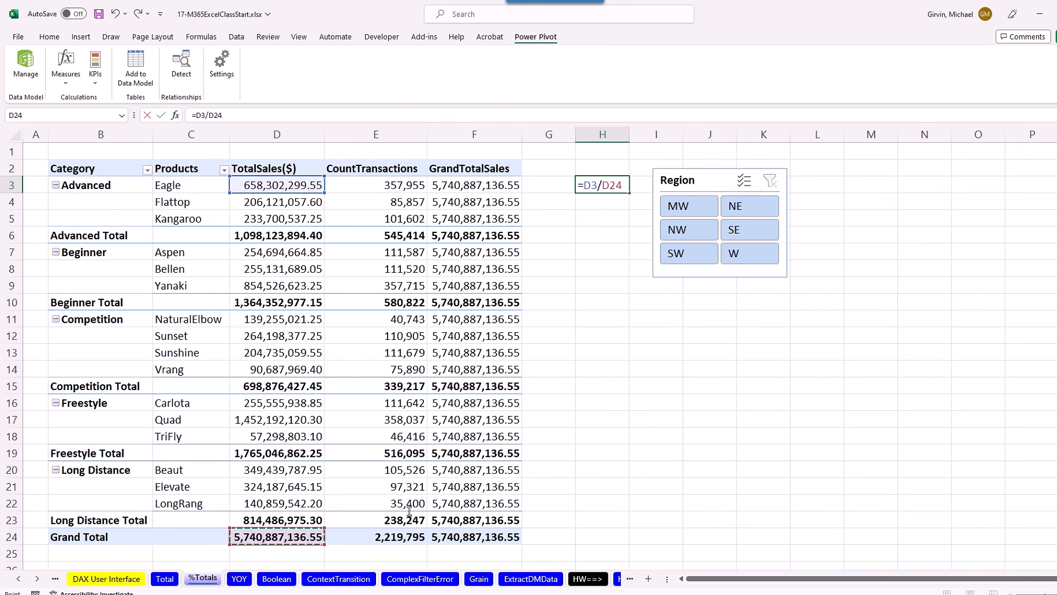
key("F4")
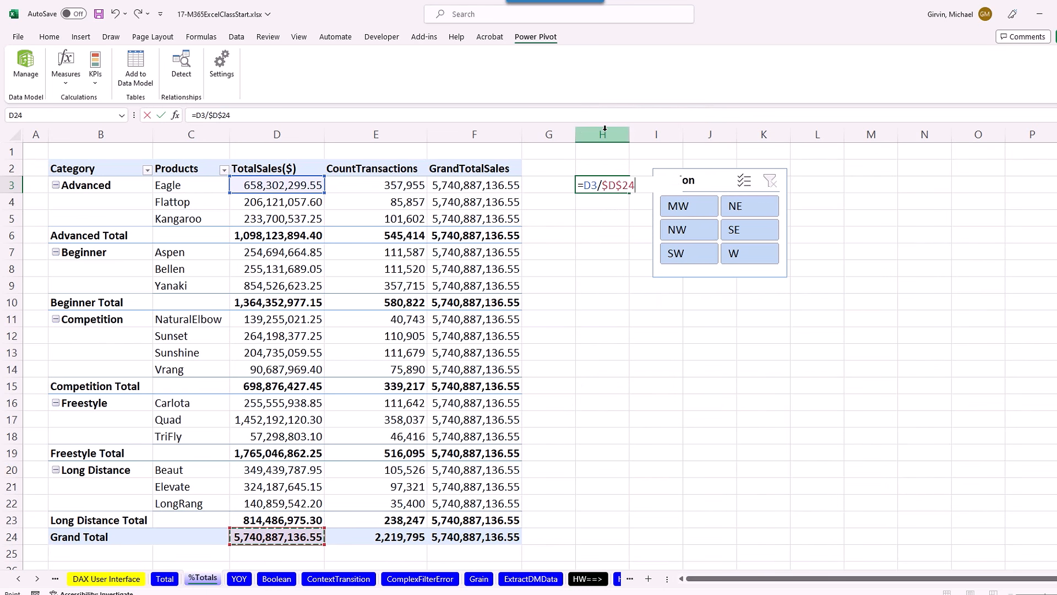
key("ctrl+Return")
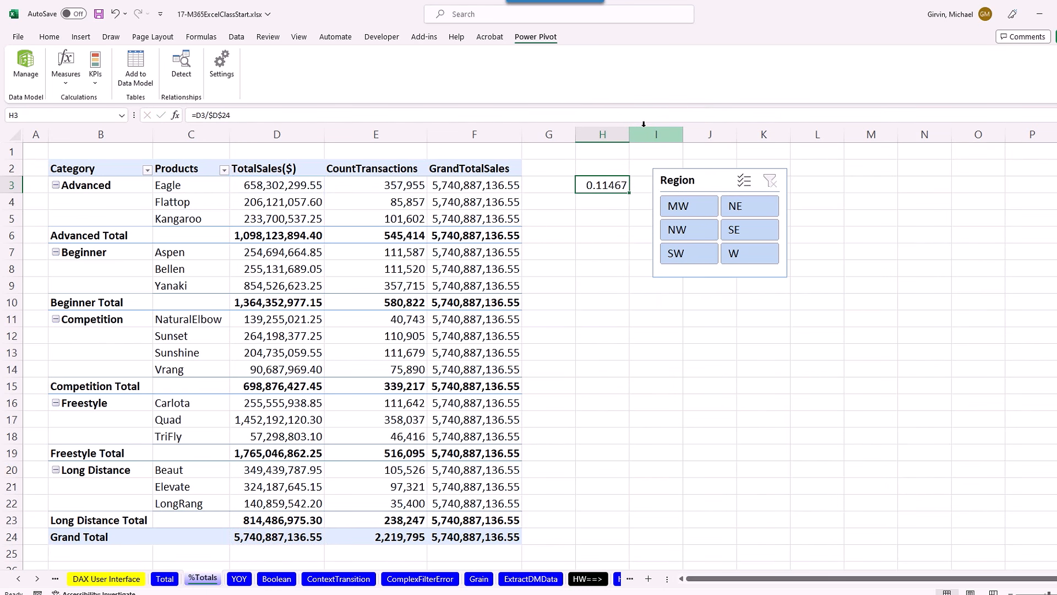
left_click_drag(628, 191, 633, 539)
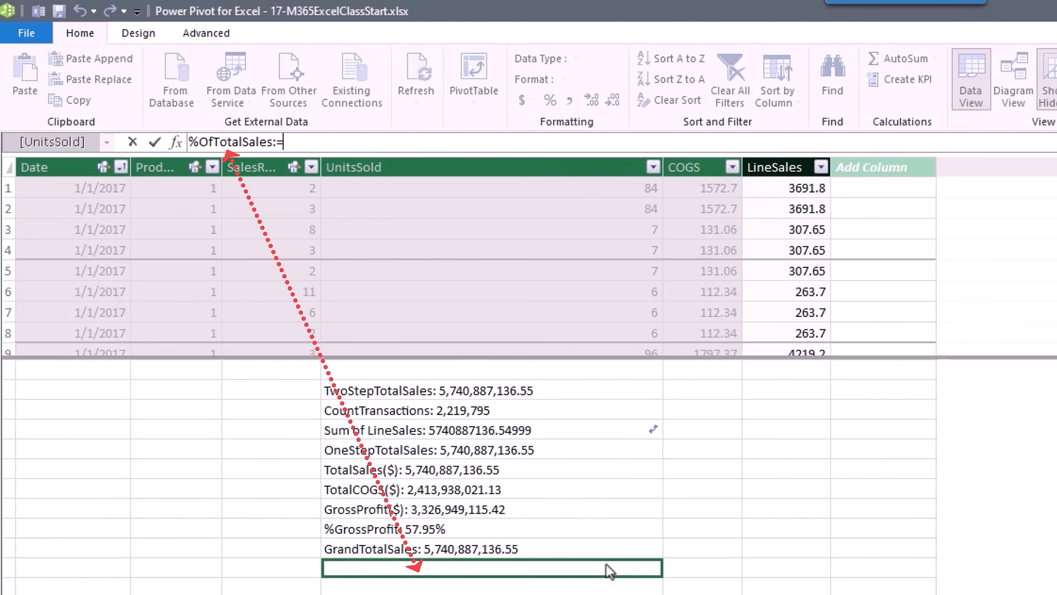
Write the formula %OfTotalSales:=DIVIDE([TotalSales($)],[GrandTotalSales]) using autocomplete.
type("div")
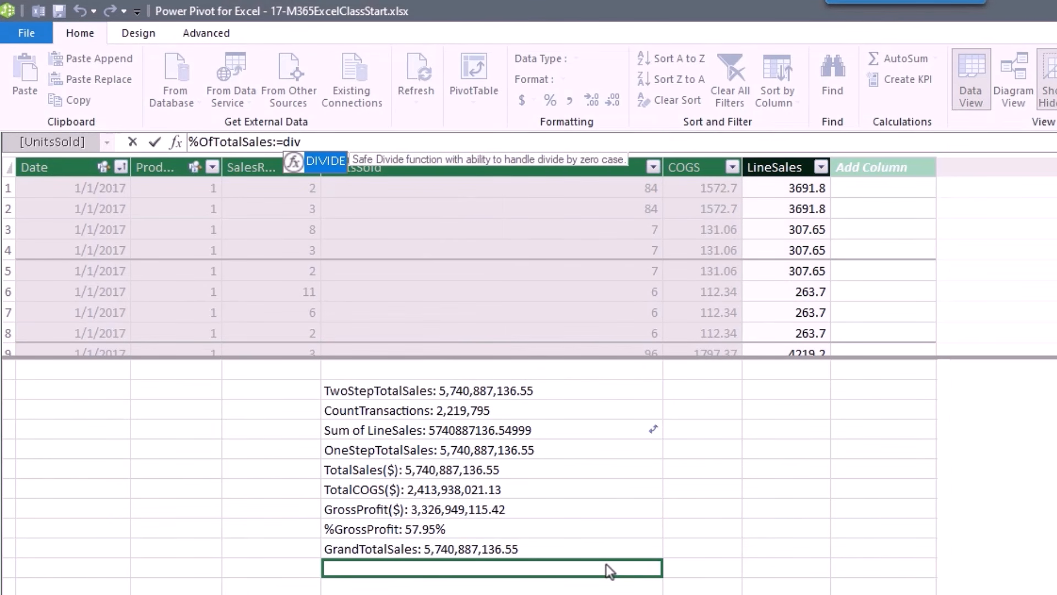
key("Tab")
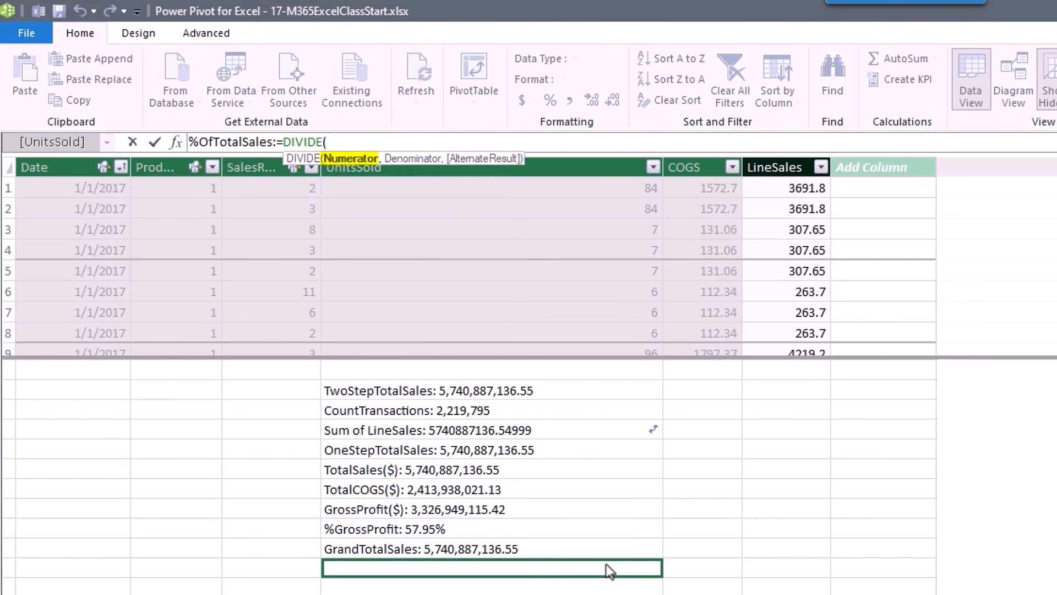
type("[t")
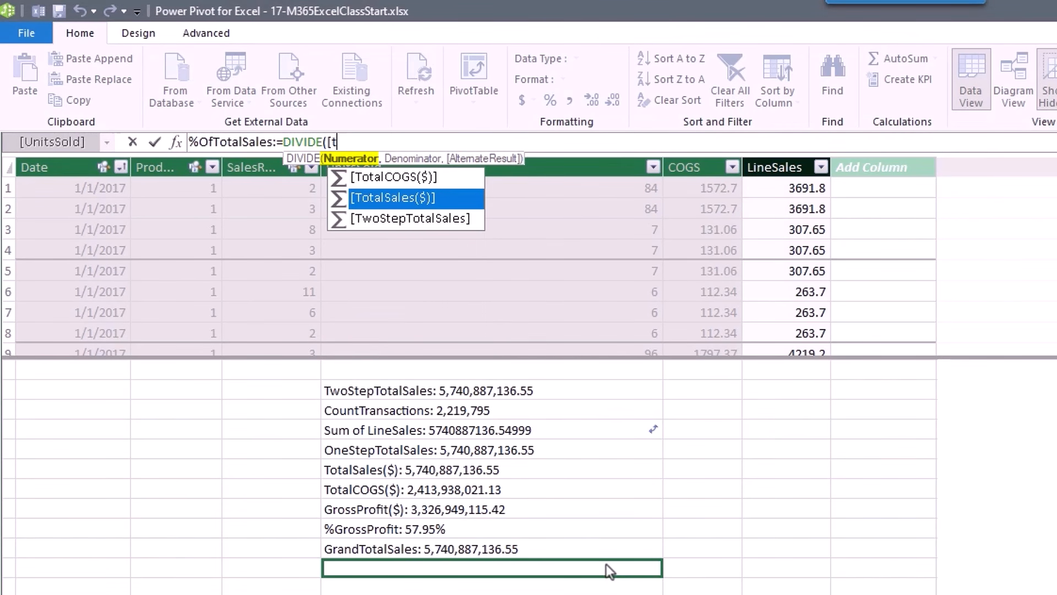
key("Tab")
type(",")
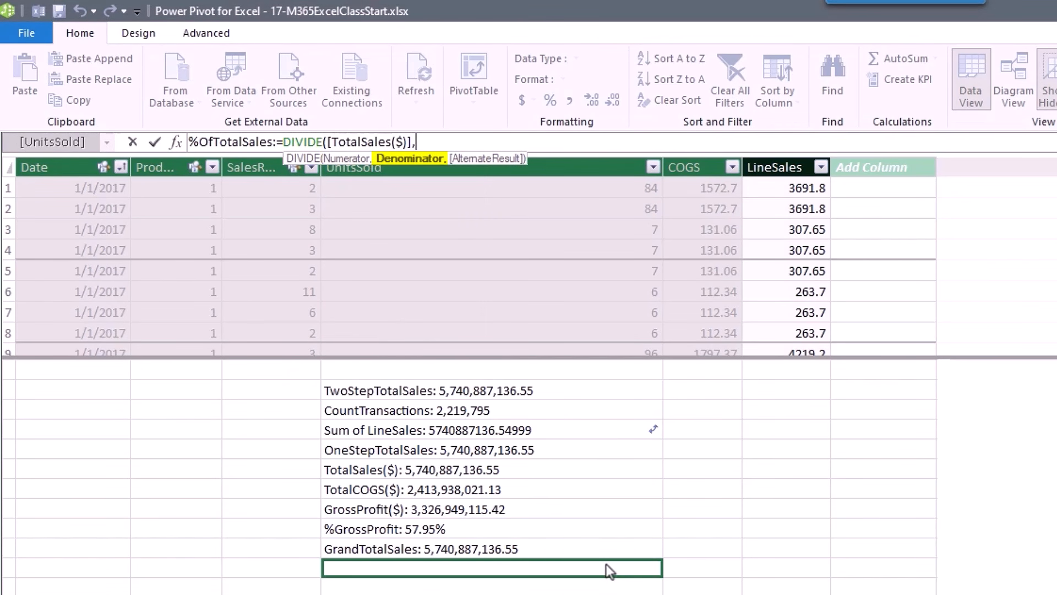
type("[")
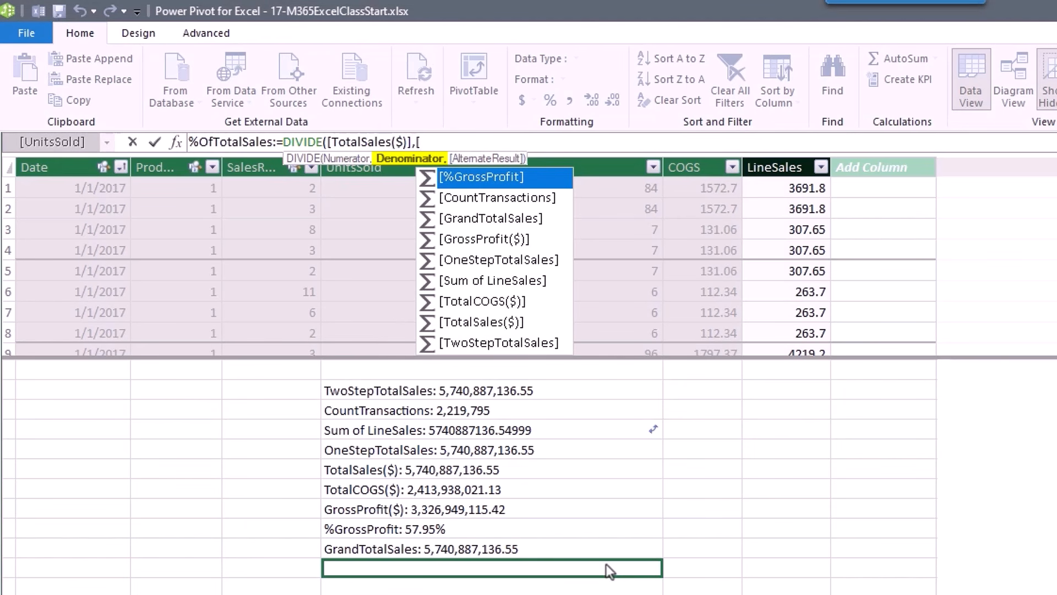
key("Down")
key("Down")
key("Tab")
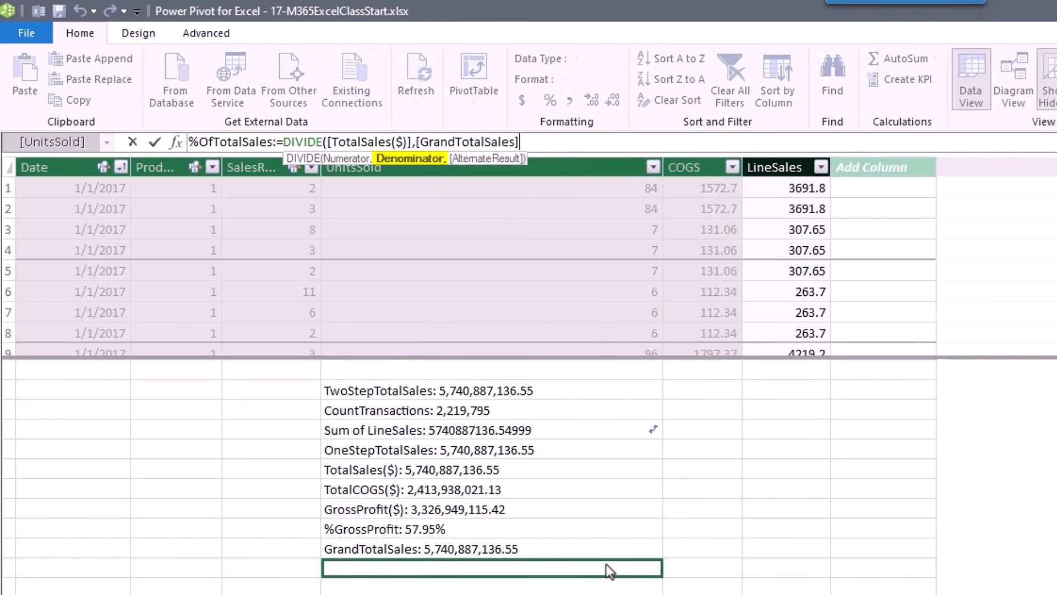
type(")")
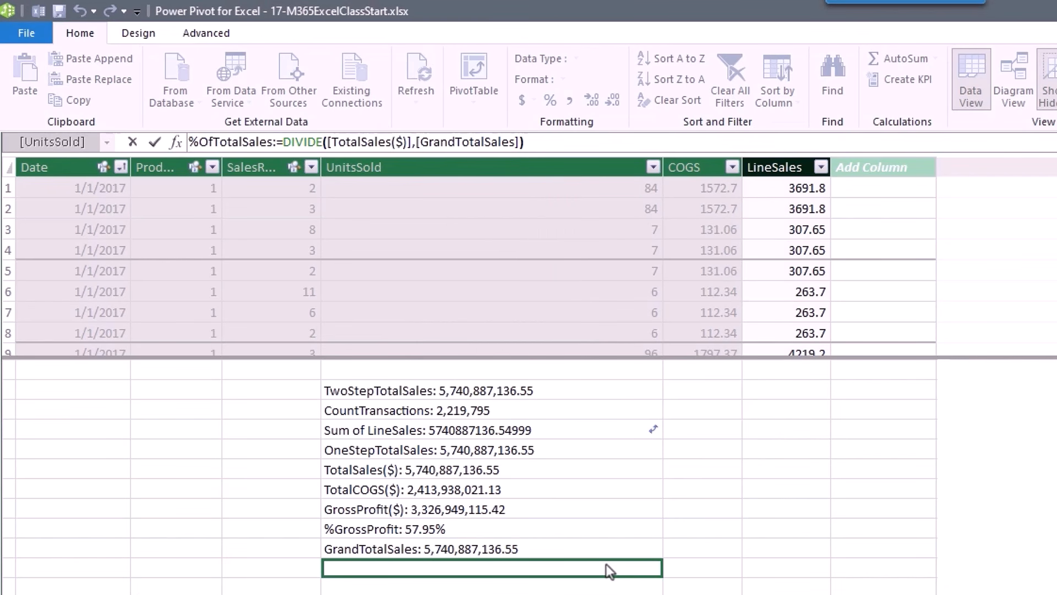
Commit %OfTotalSales formatted as a percentage showing 100.00%.
key("Return")
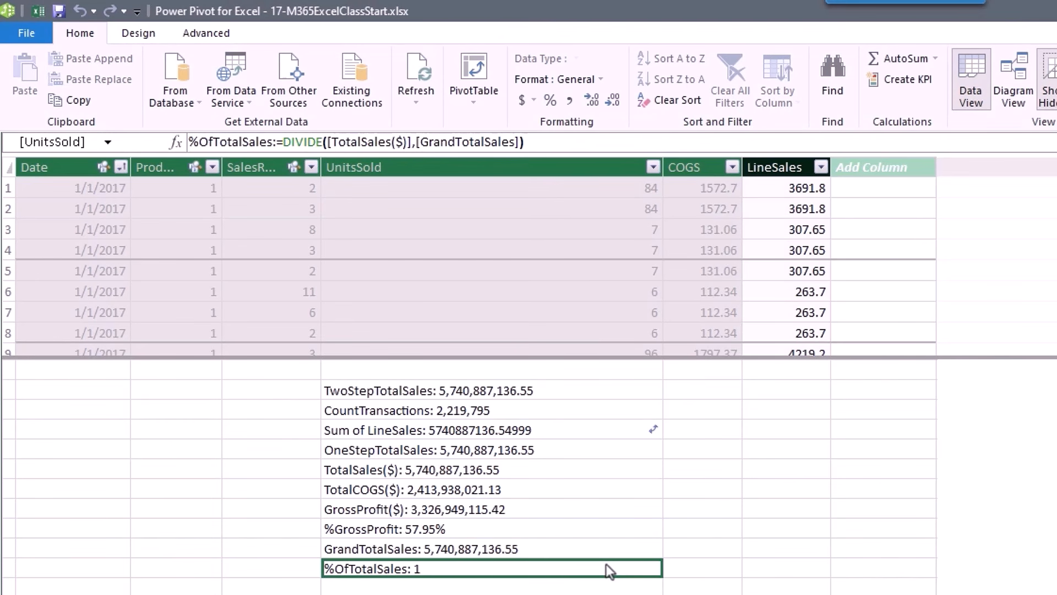
left_click(550, 100)
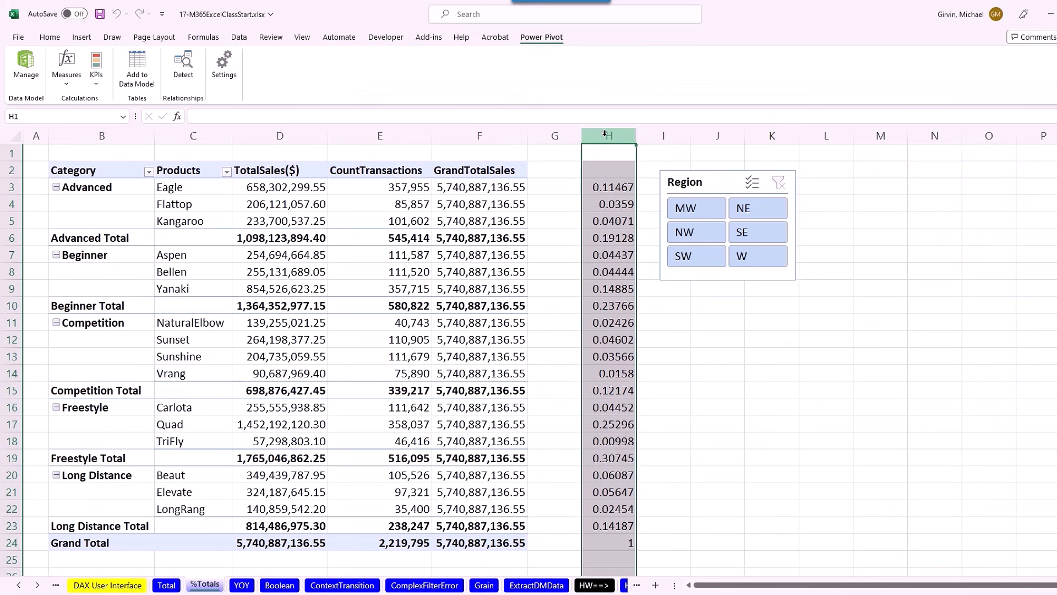
right_click(607, 135)
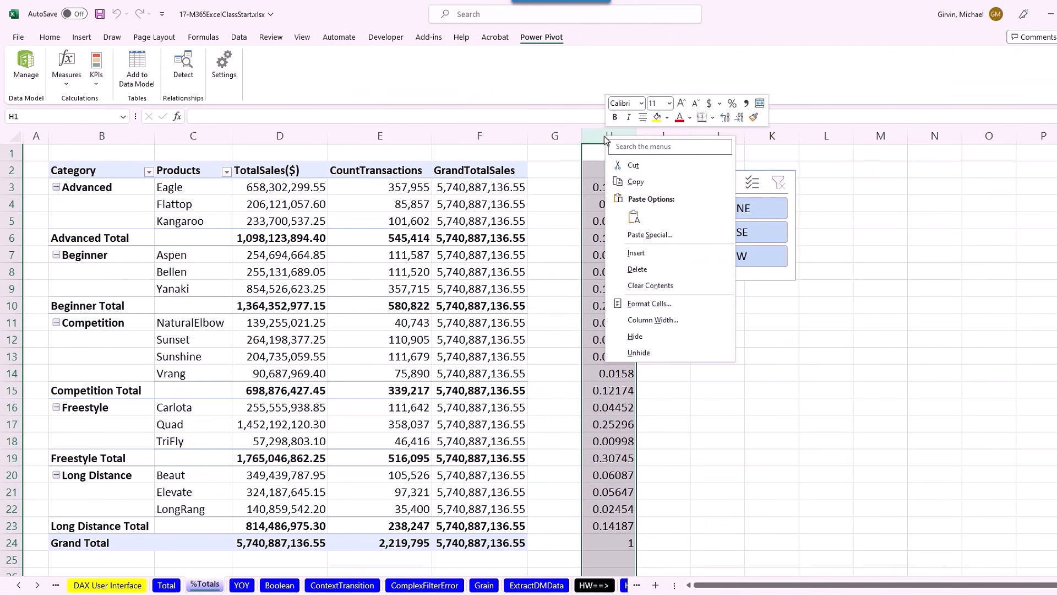
Insert a blank column, add %OfTotalSales to the pivot, and filter to MW (11.05%).
left_click(641, 251)
left_click(515, 177)
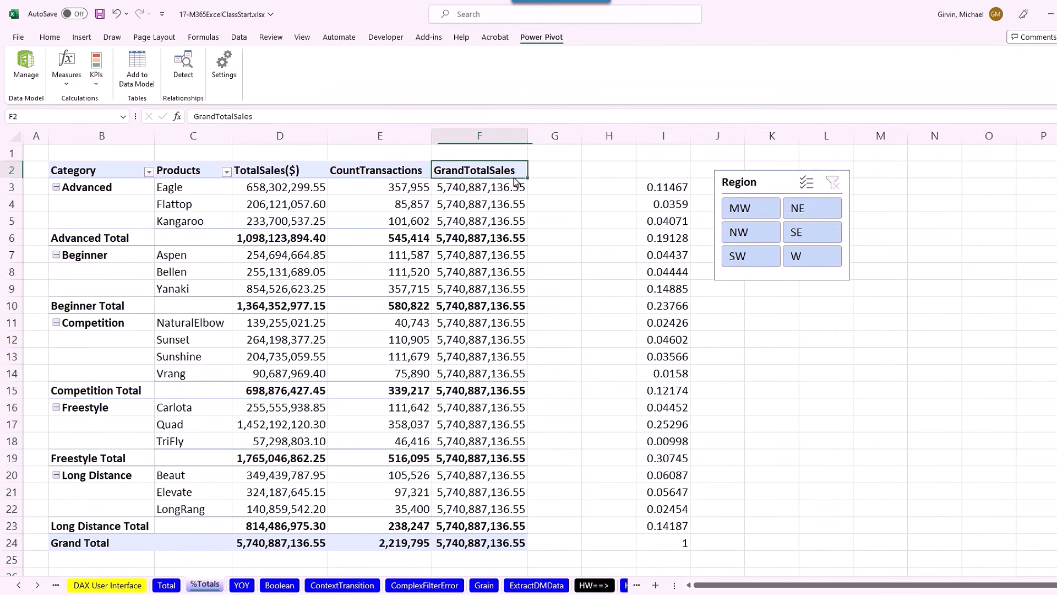
scroll(936, 308, "down", 5)
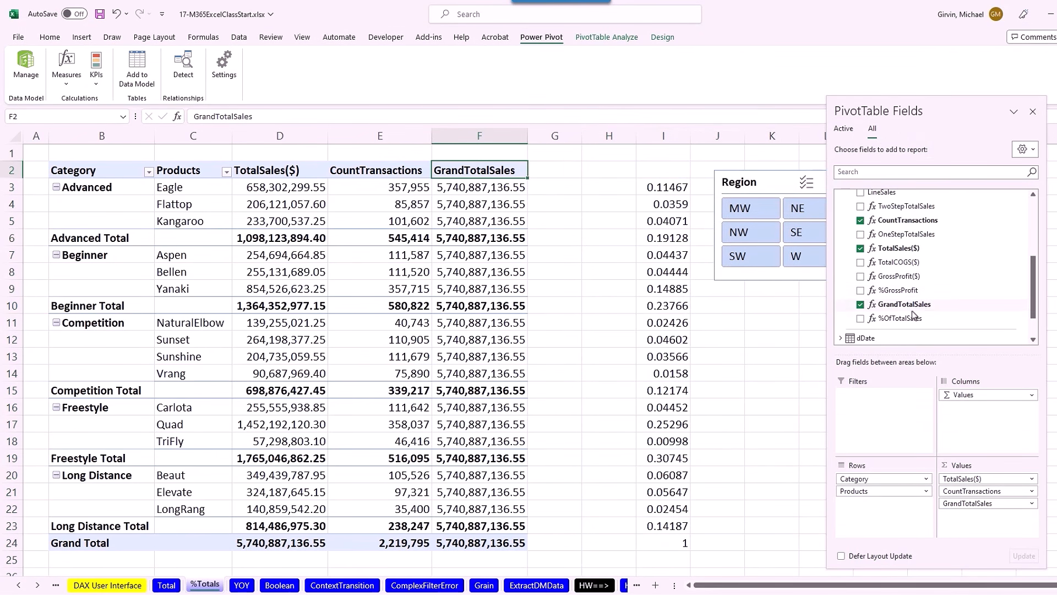
left_click(860, 318)
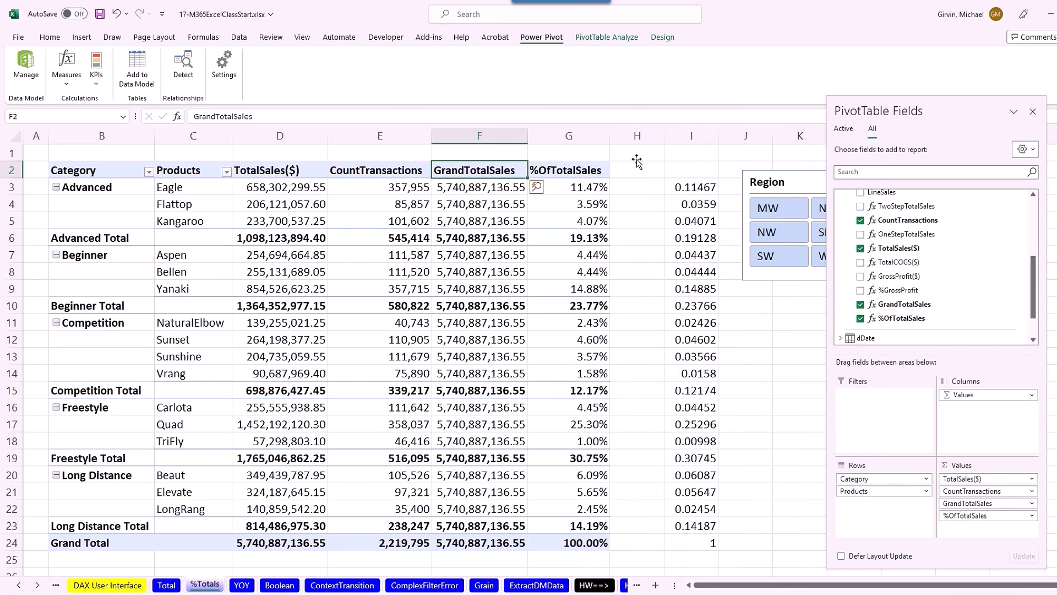
left_click_drag(937, 107, 1002, 113)
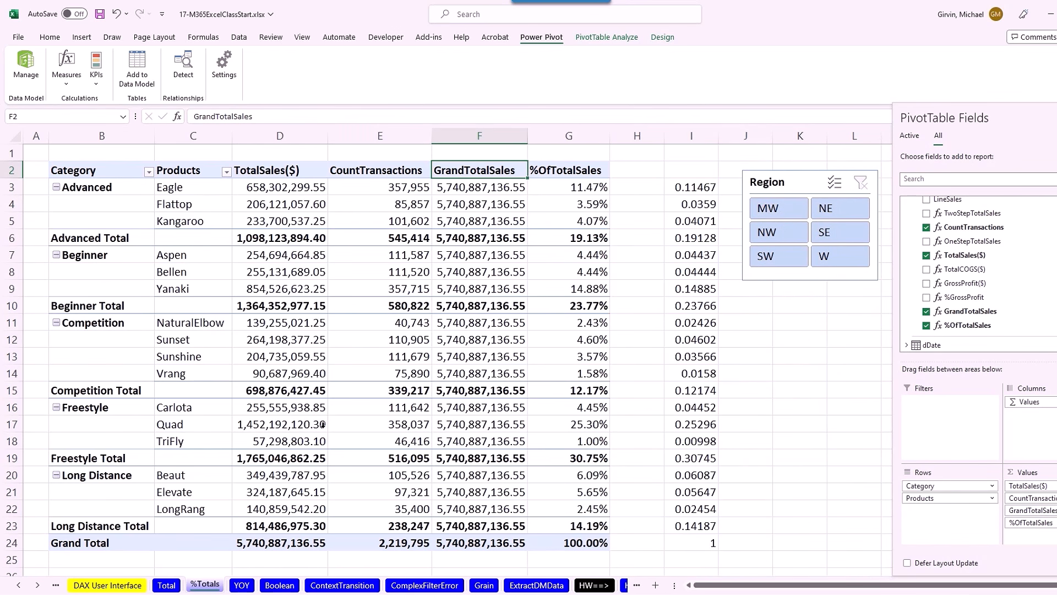
left_click(786, 215)
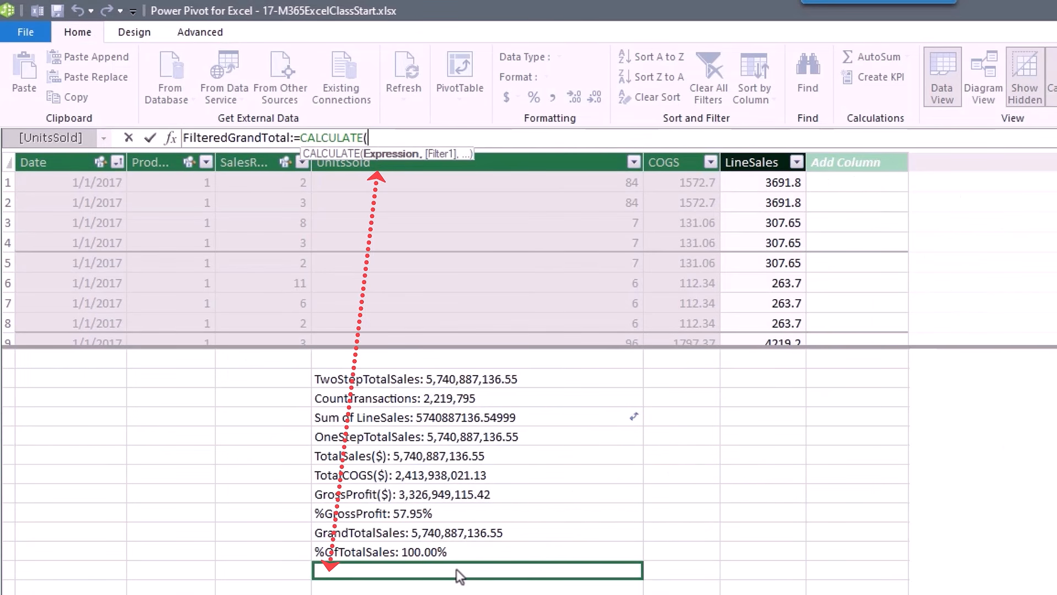
Complete FilteredGrandTotal as =CALCULATE([TotalSales($)],ALLSELECTED()) and commit the measure.
type("[t")
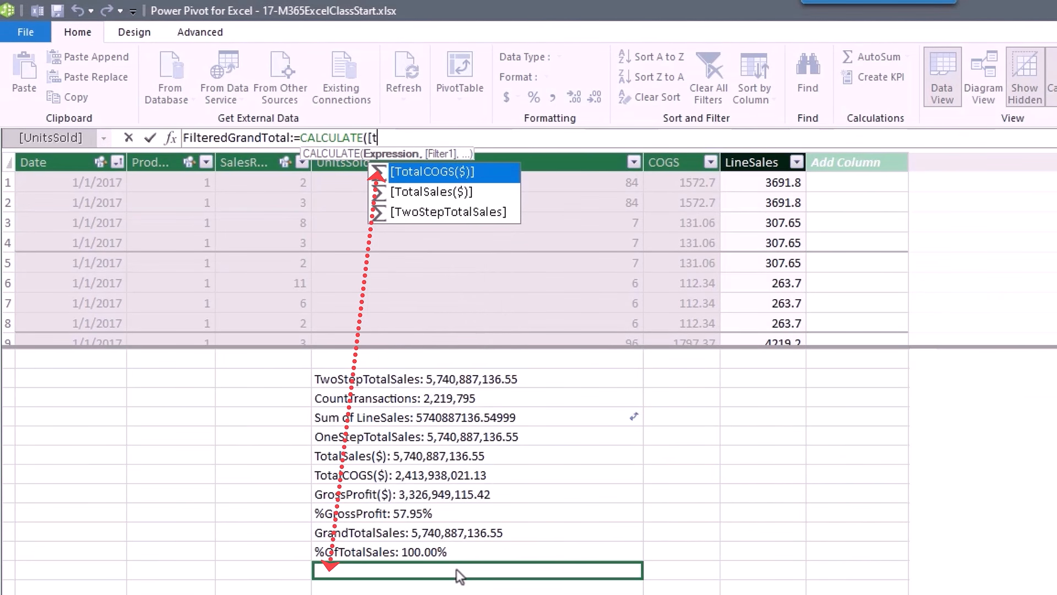
key("Down")
key("Tab")
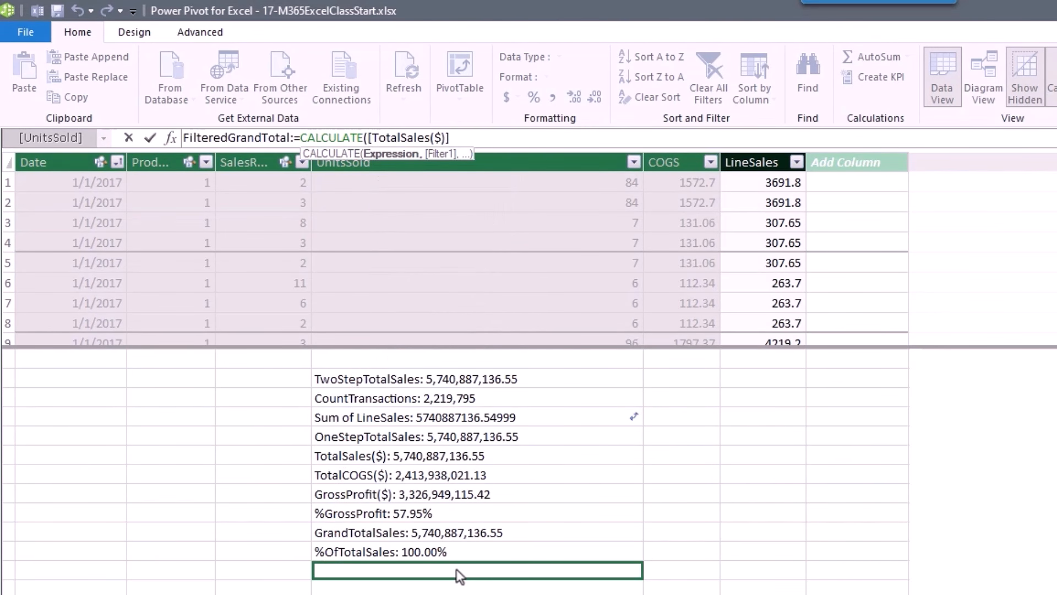
type(",all")
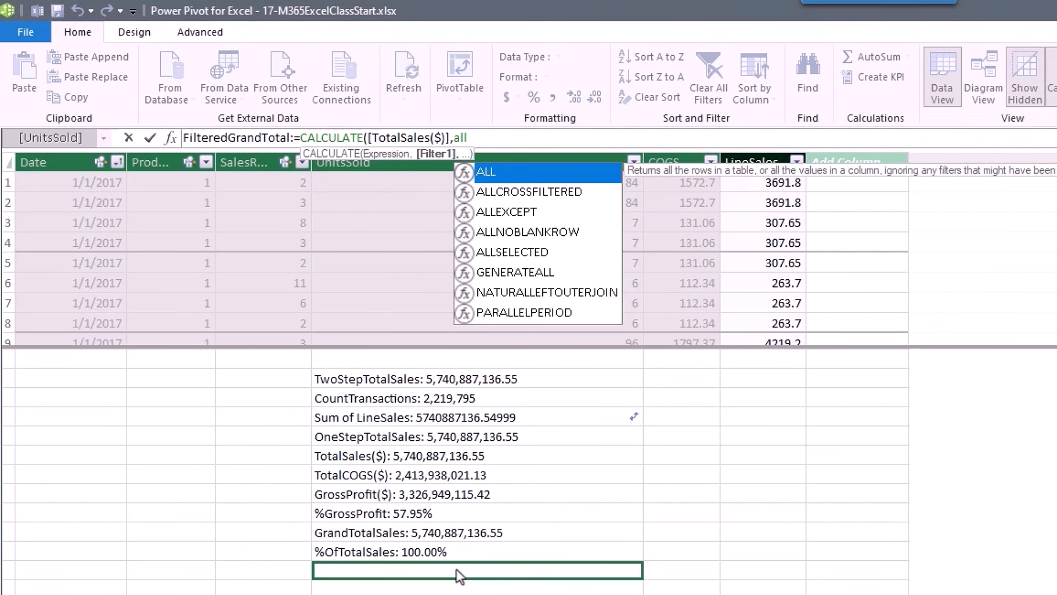
type("s")
key("Tab")
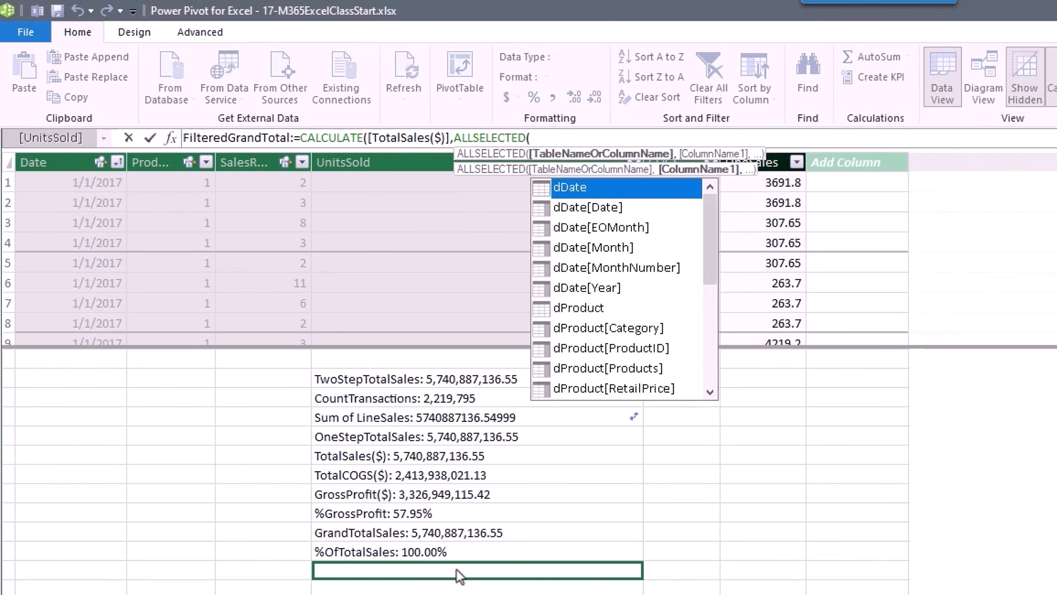
type(")")
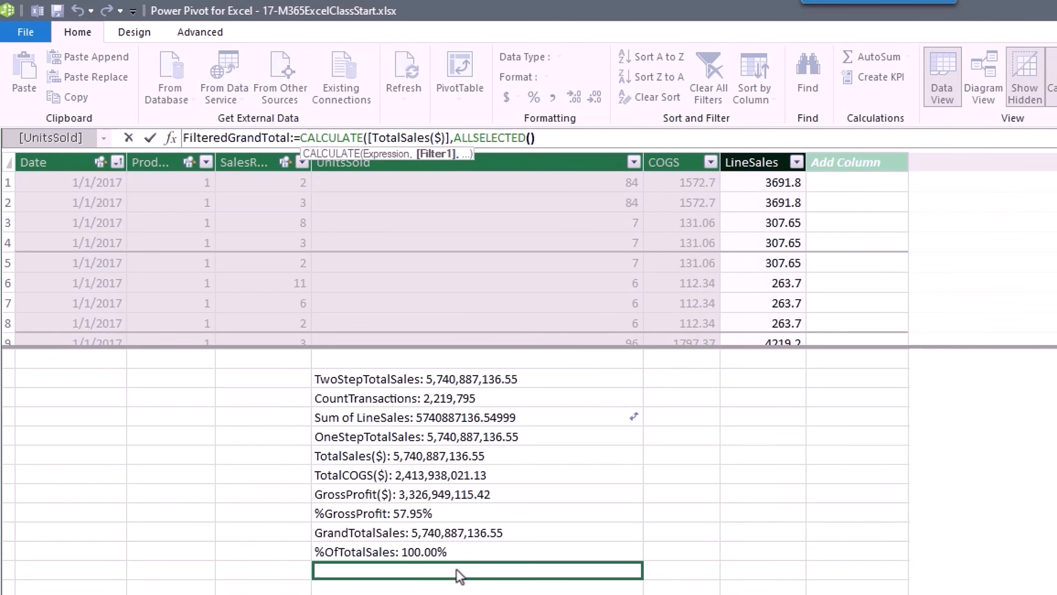
type(")")
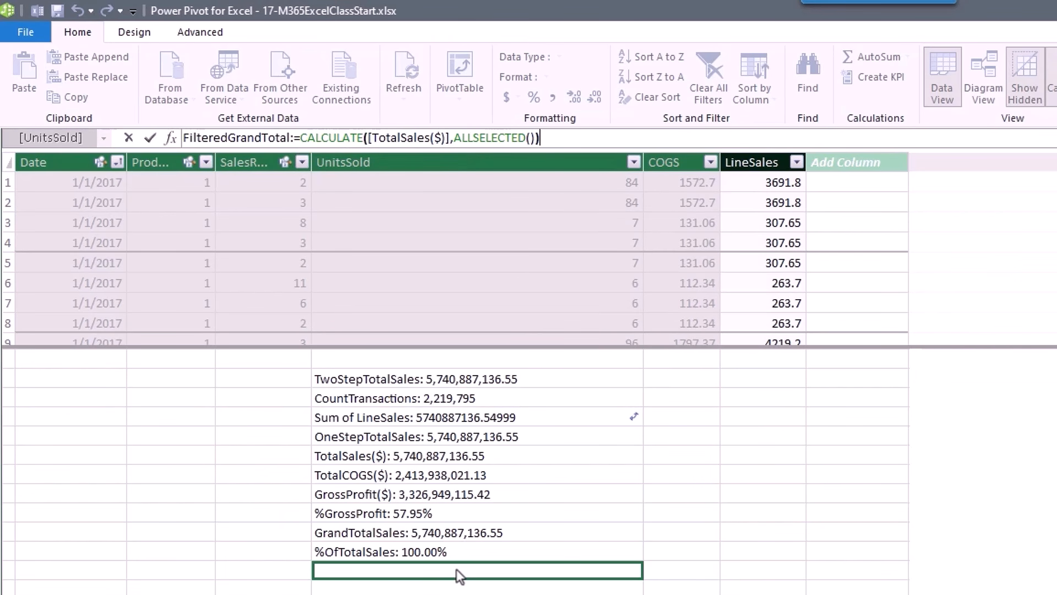
key("Return")
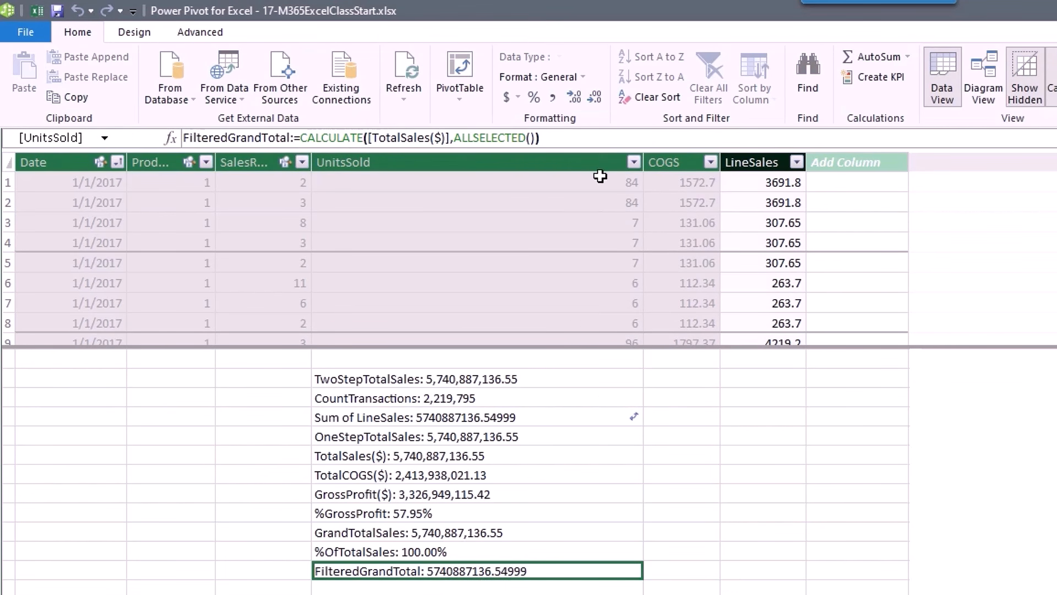
Comma-format FilteredGrandTotal, insert columns I:M, add it to the pivot, then test and clear the SW filter.
left_click(555, 97)
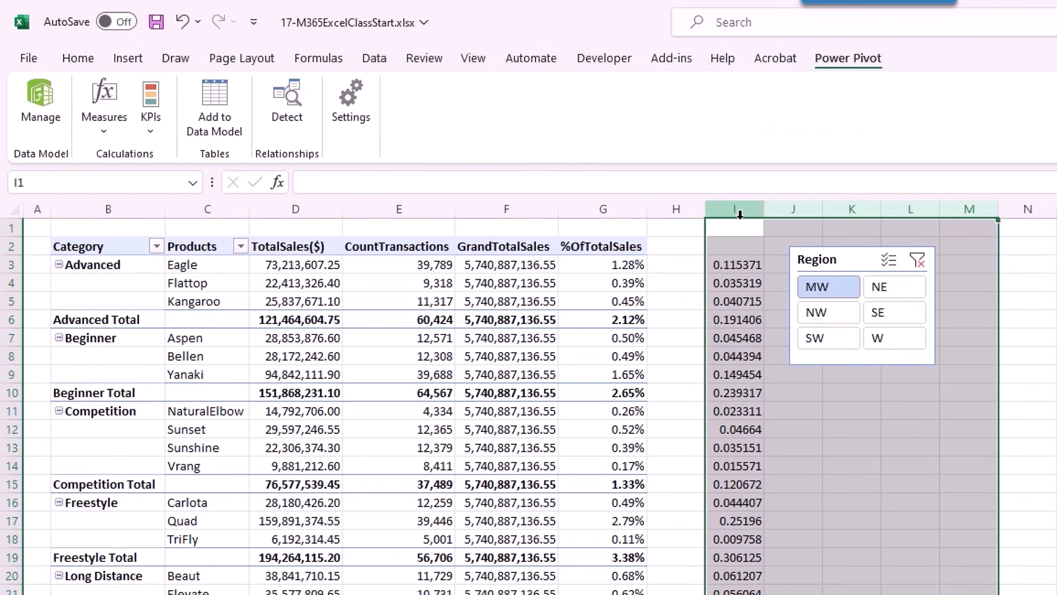
right_click(749, 208)
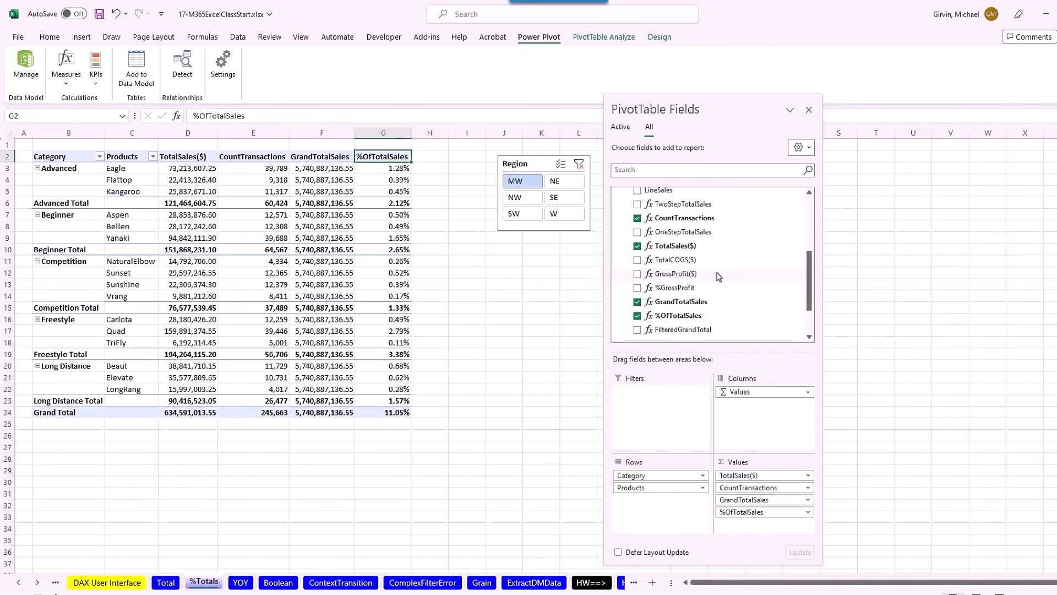
left_click(636, 330)
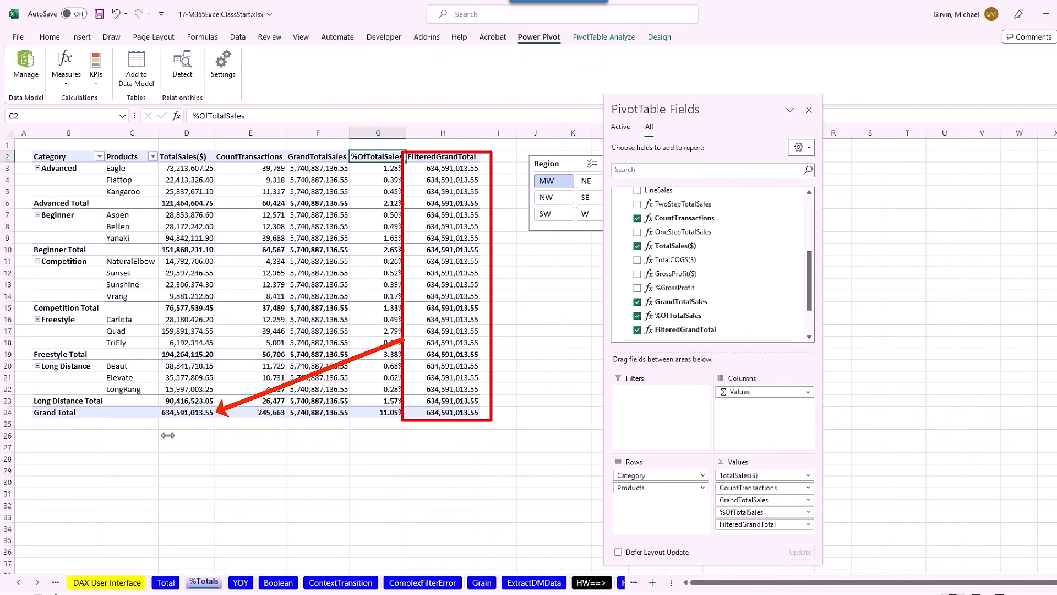
left_click(552, 214)
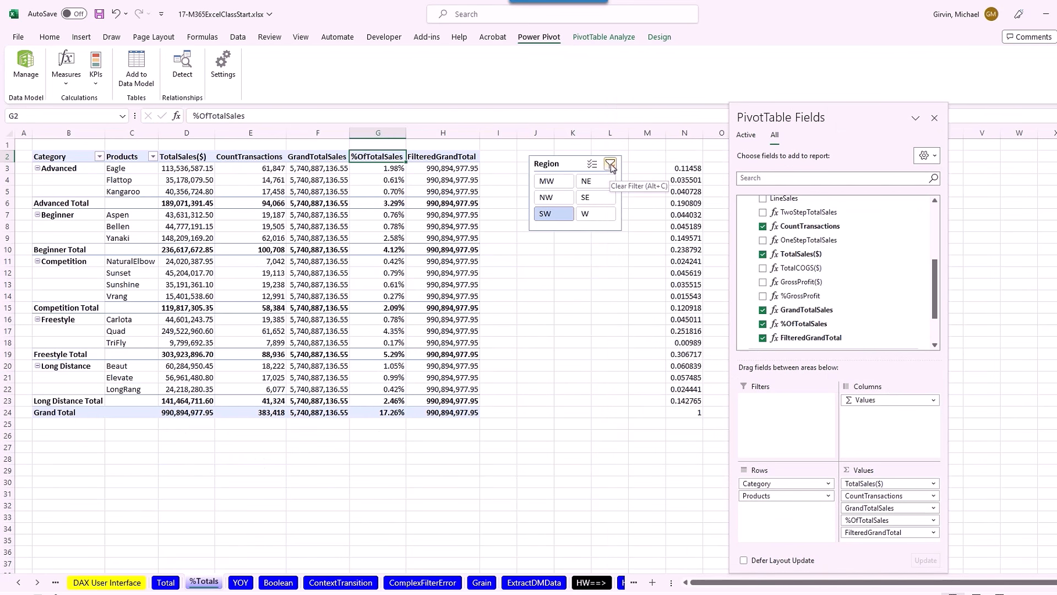
left_click(610, 164)
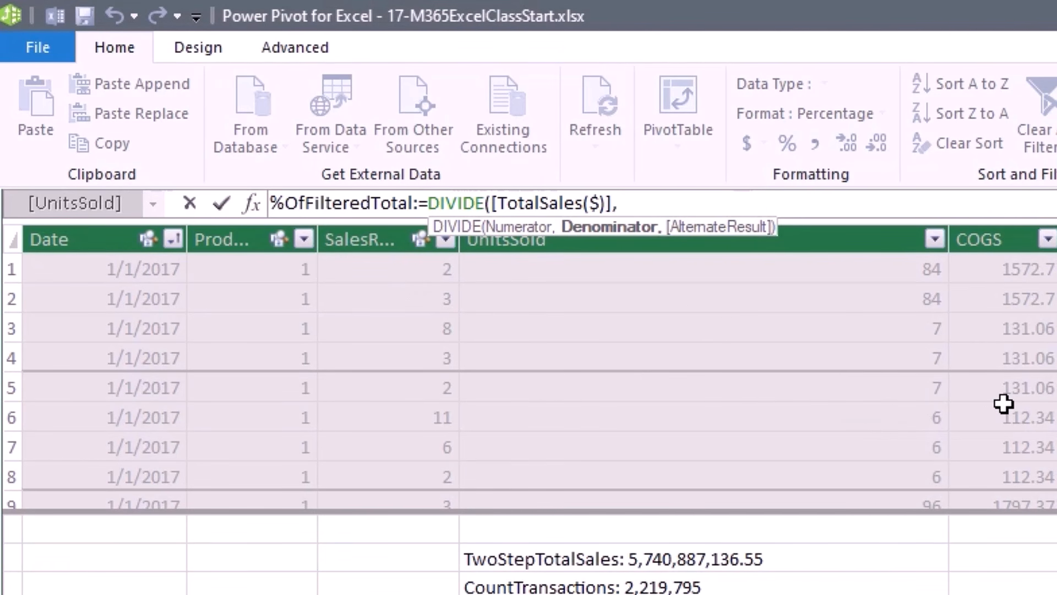
Finish %OfFilteredTotal as DIVIDE([TotalSales($)],[FilteredGrandTotal]) and commit the measure.
type("[")
key("Down")
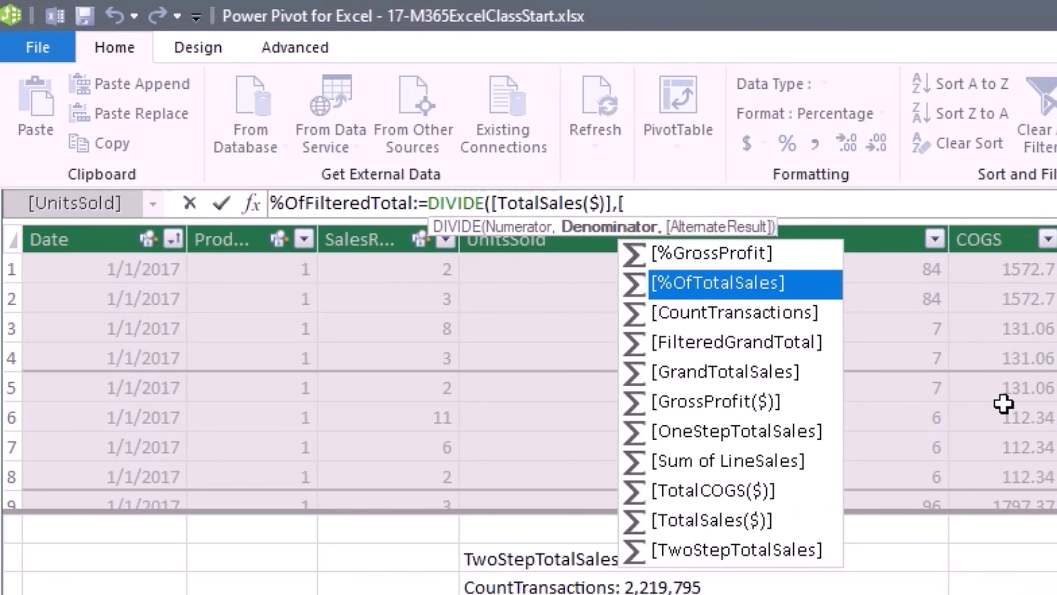
key("Down")
key("Down")
key("Tab")
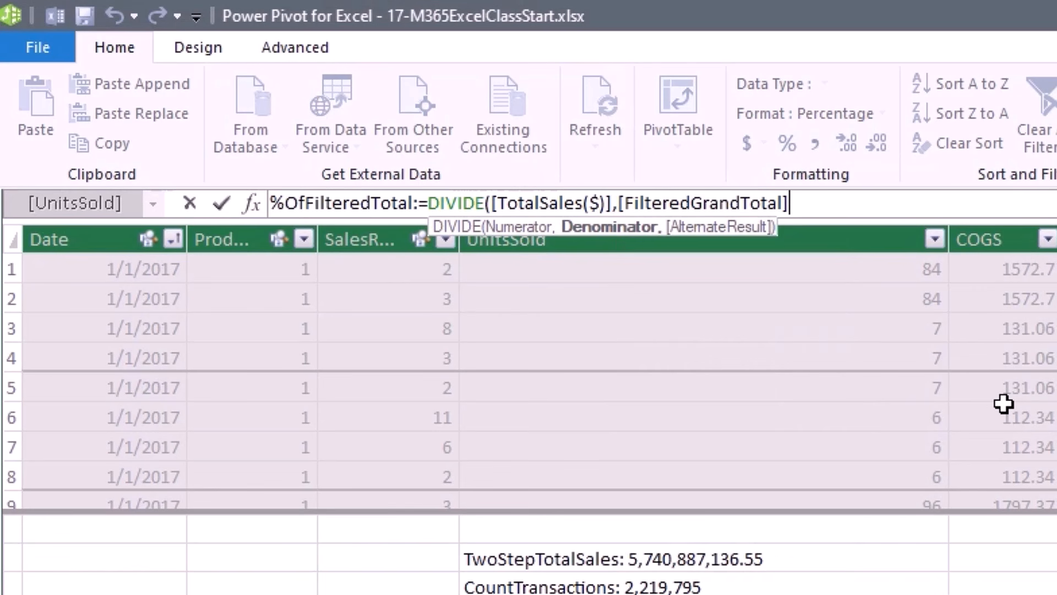
type(")")
key("Return")
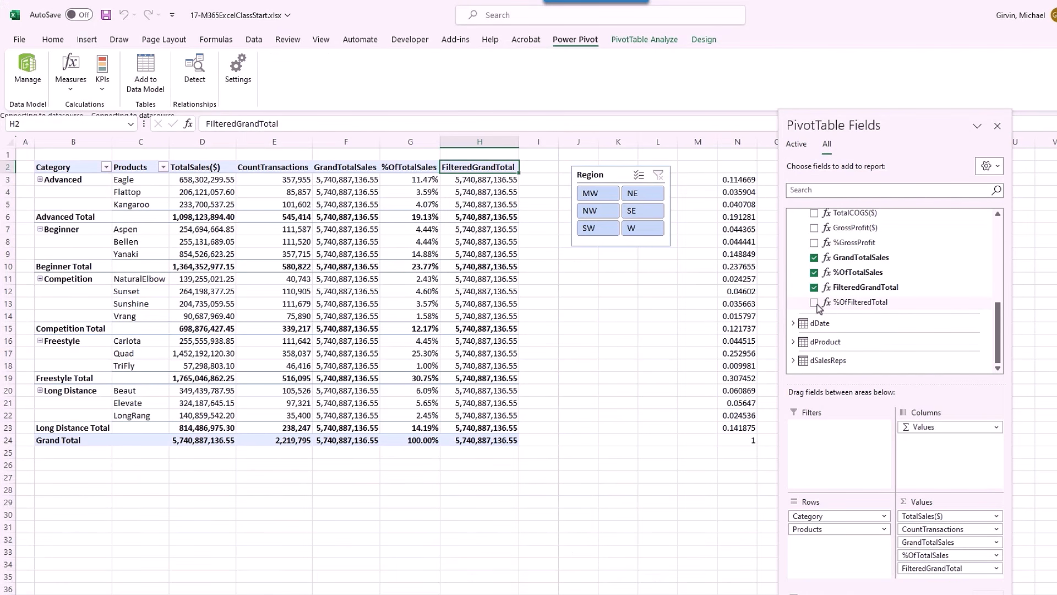
Show %OfFilteredTotal in the pivot values and pick MW in the Region slicer.
left_click(814, 302)
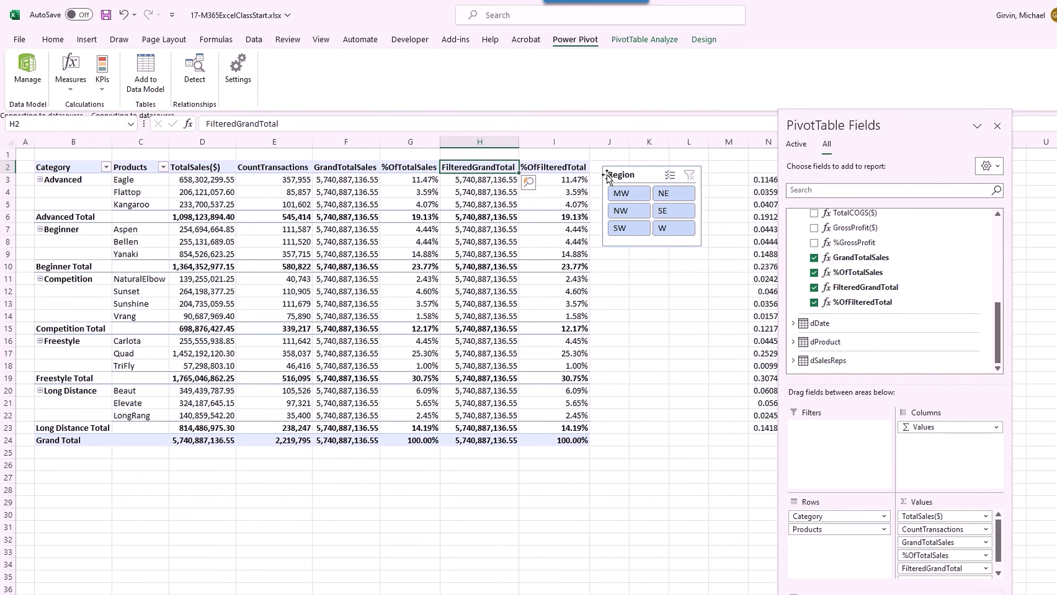
left_click(628, 196)
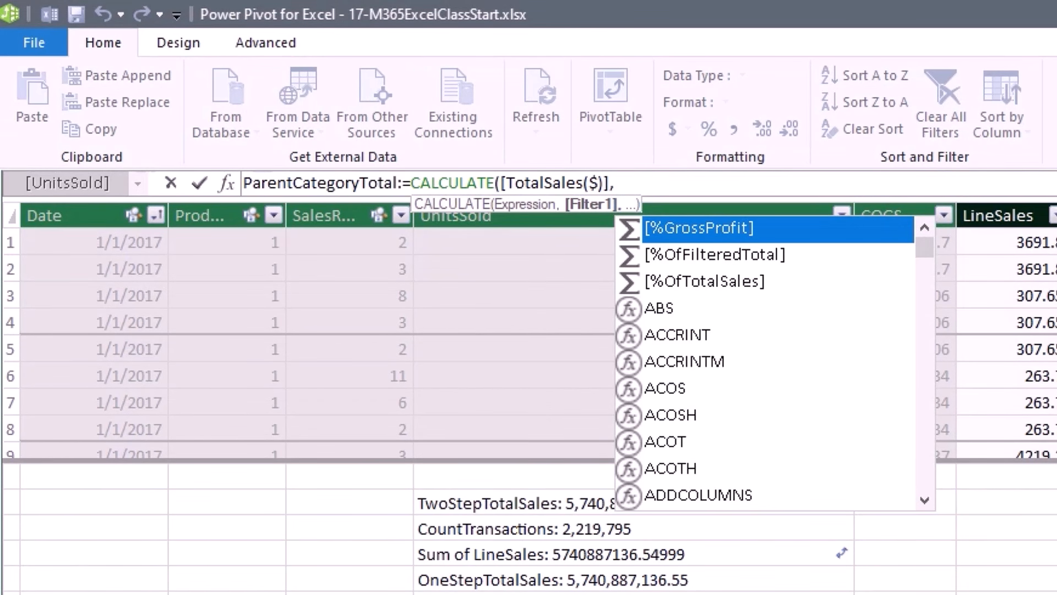
Complete ParentCategoryTotal as CALCULATE([TotalSales($)],ALLEXCEPT(fSales,dProduct[Category])) and commit it.
type("all")
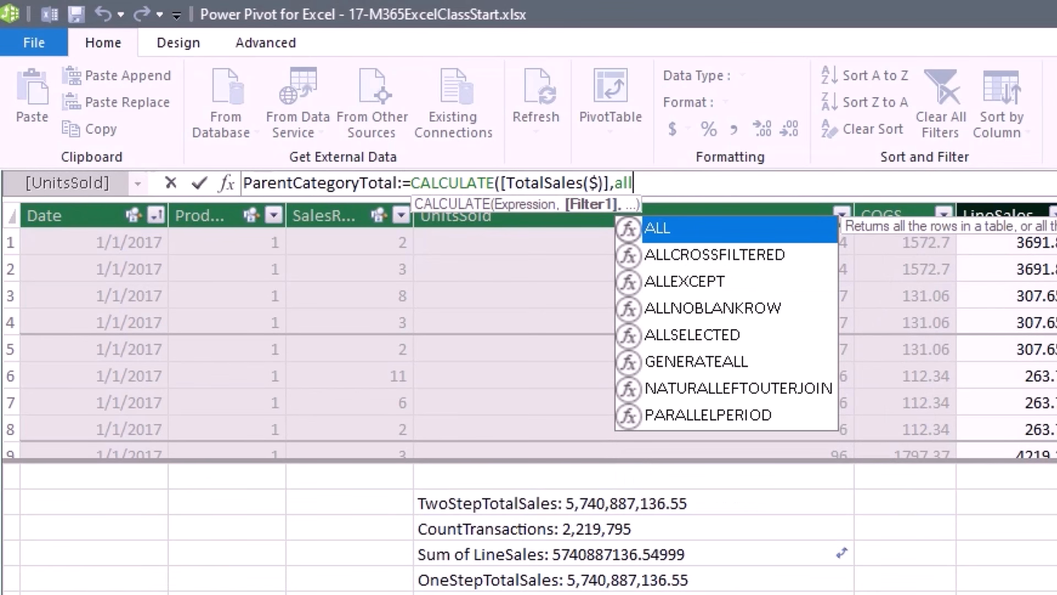
type("e")
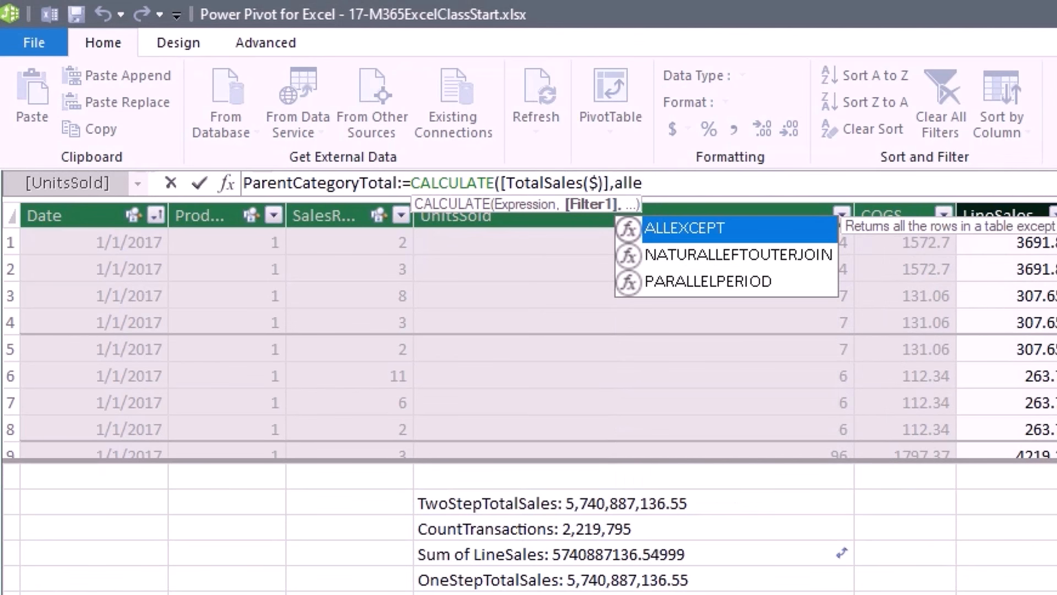
key("Tab")
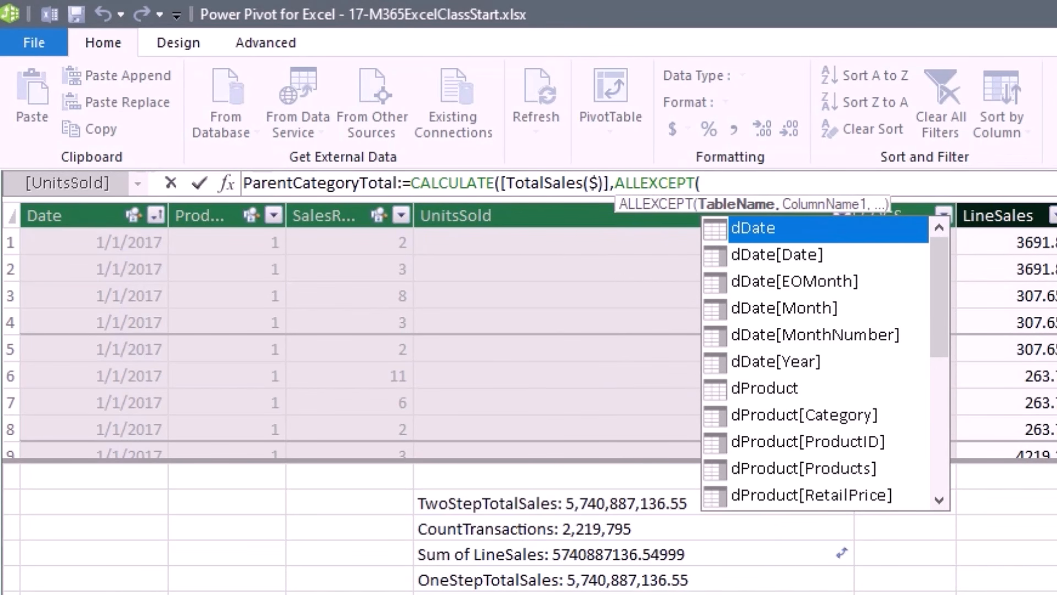
type("fs")
key("Tab")
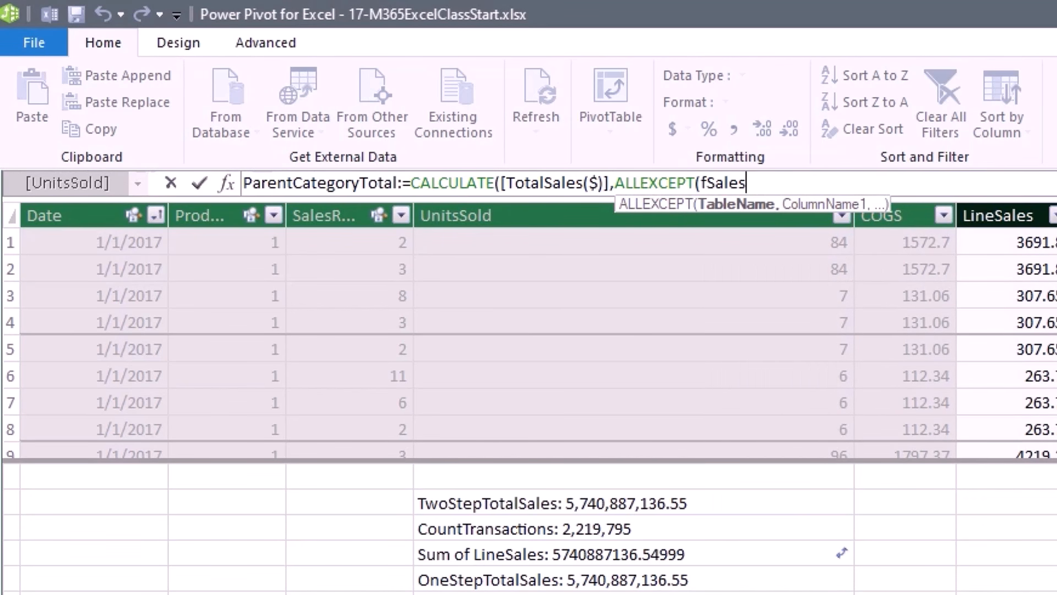
type(",")
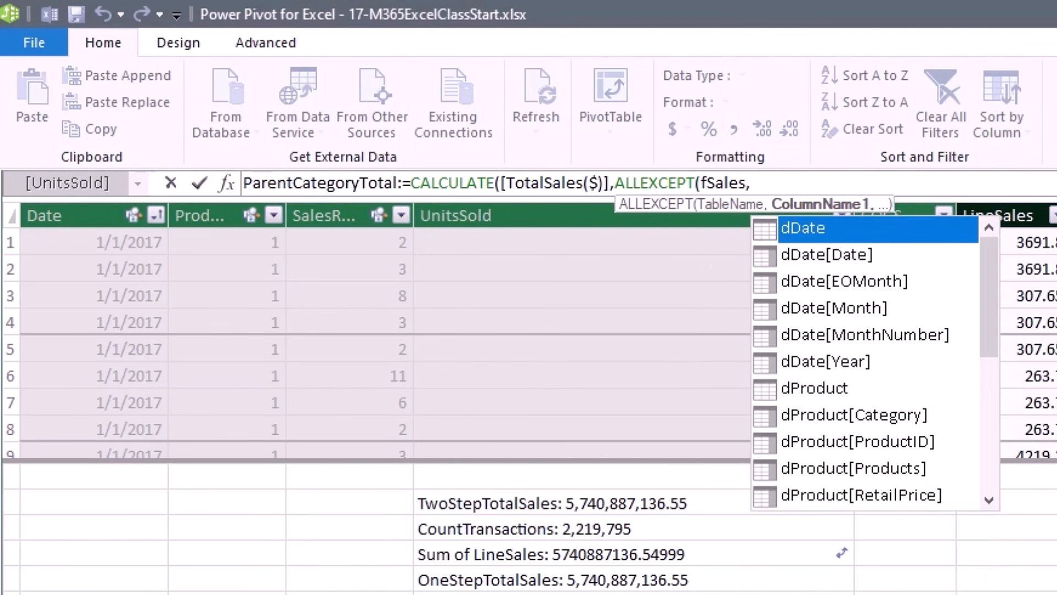
type("dp")
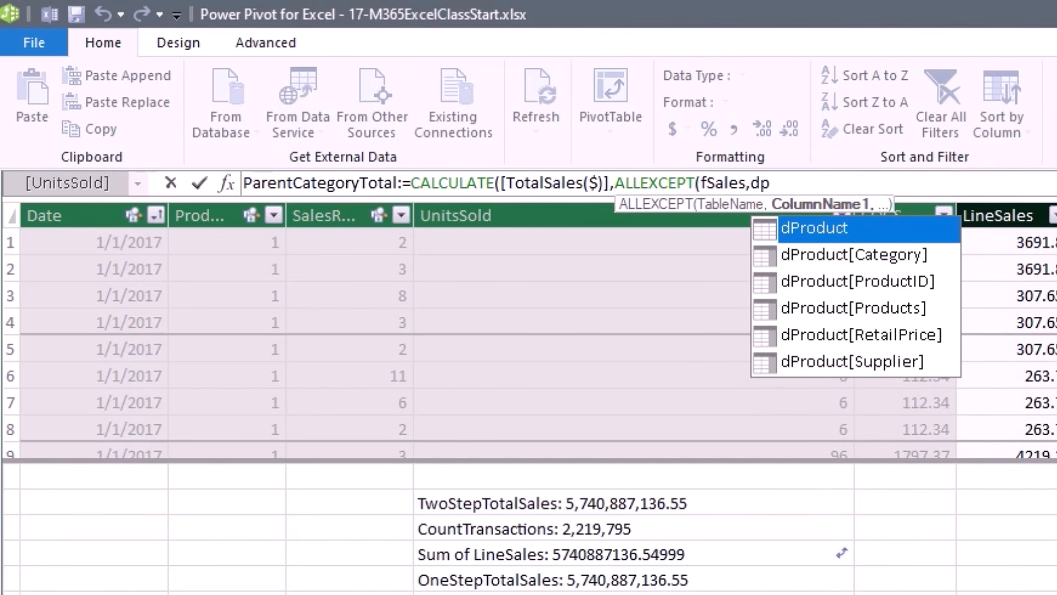
key("Down")
key("Tab")
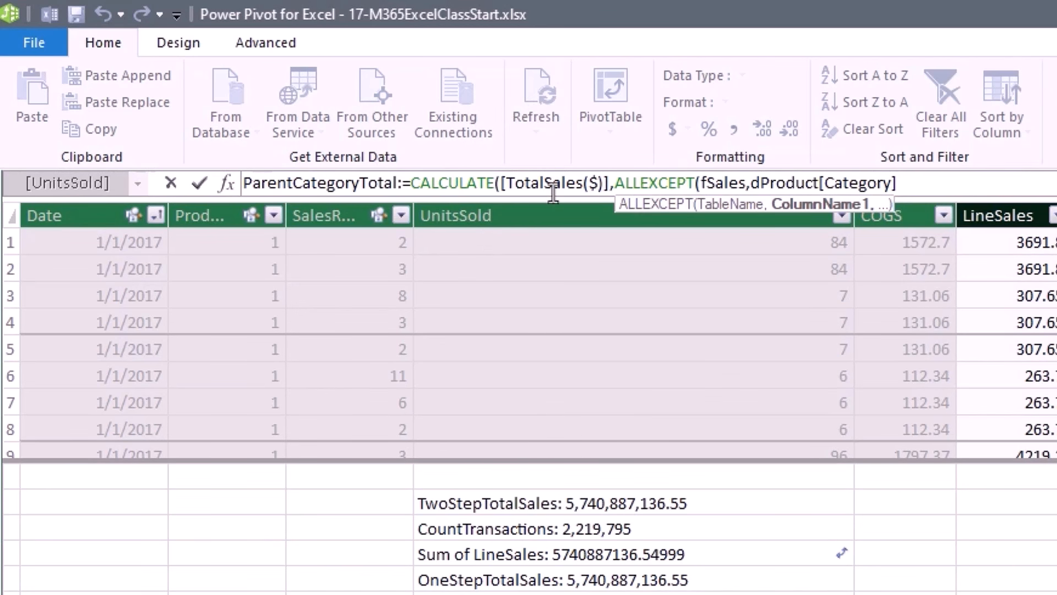
type(")")
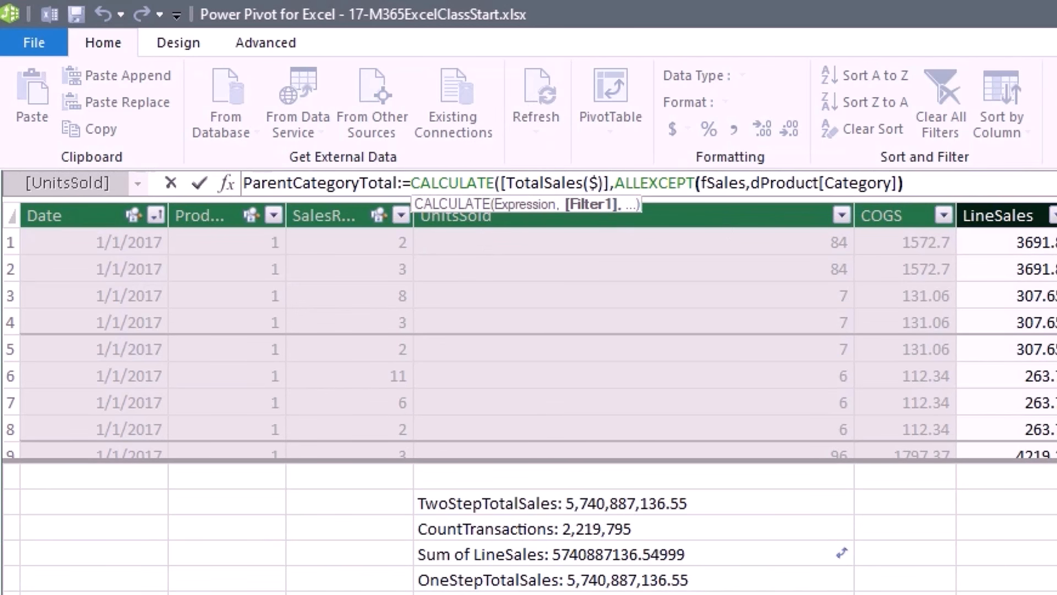
key("Return")
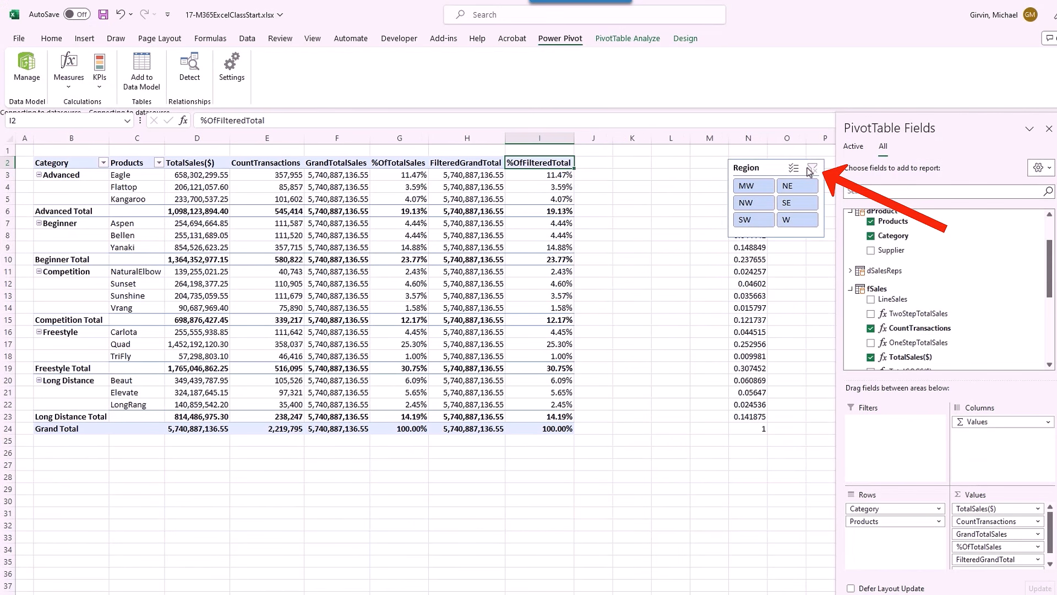
Add ParentCategoryTotal to the pivot values and filter the report to the MW region.
scroll(891, 330, "down", 4)
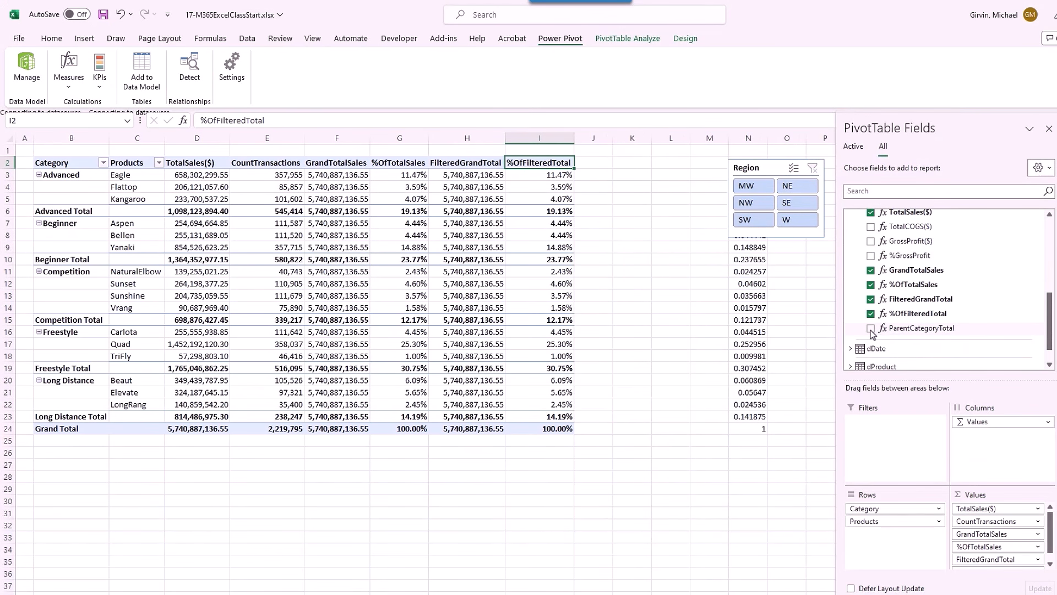
left_click(871, 329)
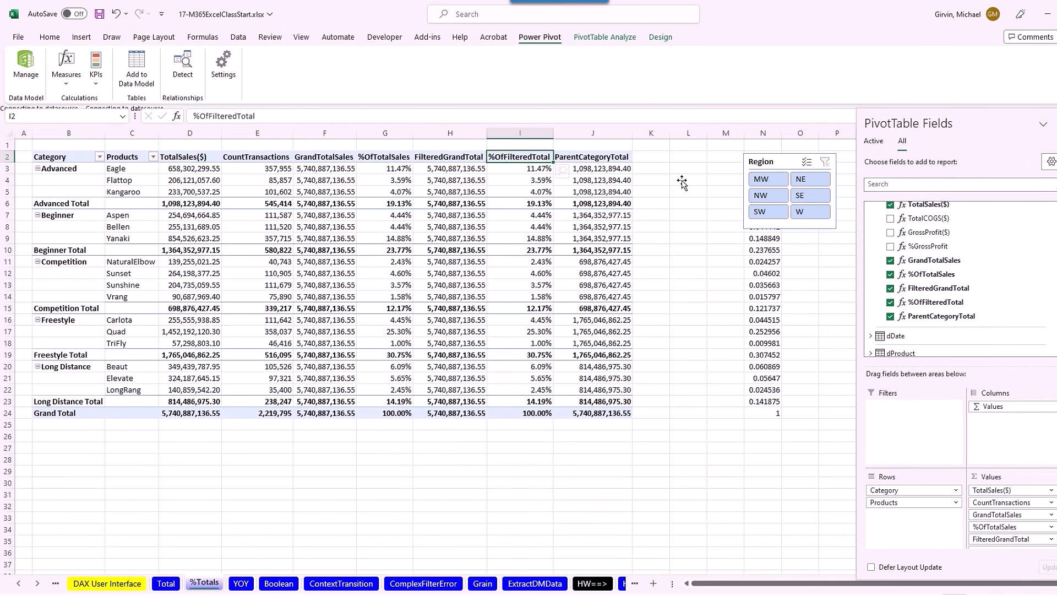
left_click(763, 181)
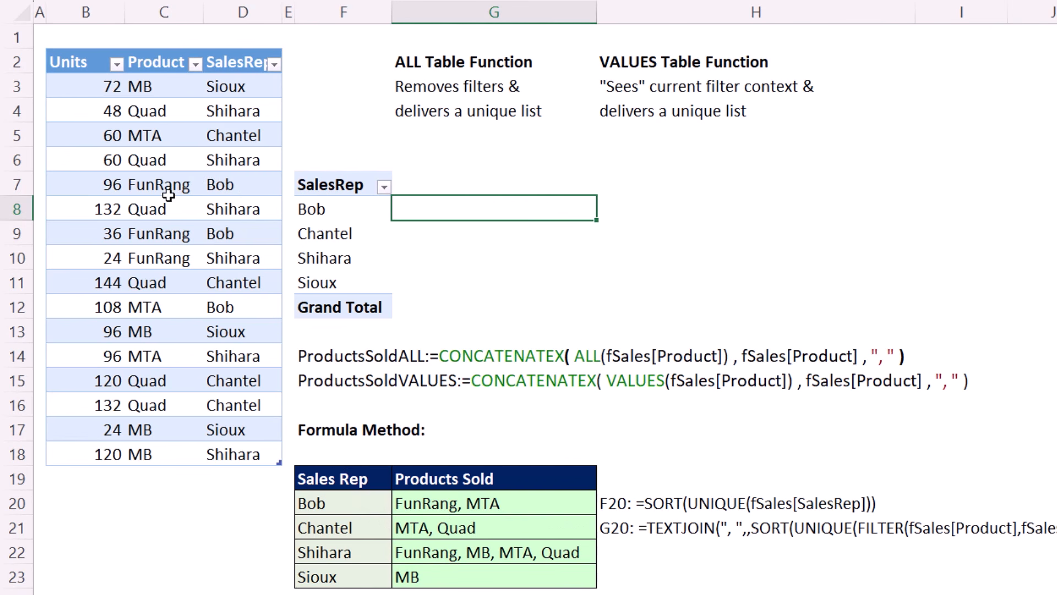
Select Bob's three sales rows, two FunRang and one MTA, in the source table.
left_click_drag(136, 185, 220, 184)
left_click_drag(160, 234, 220, 234)
left_click_drag(160, 307, 220, 307)
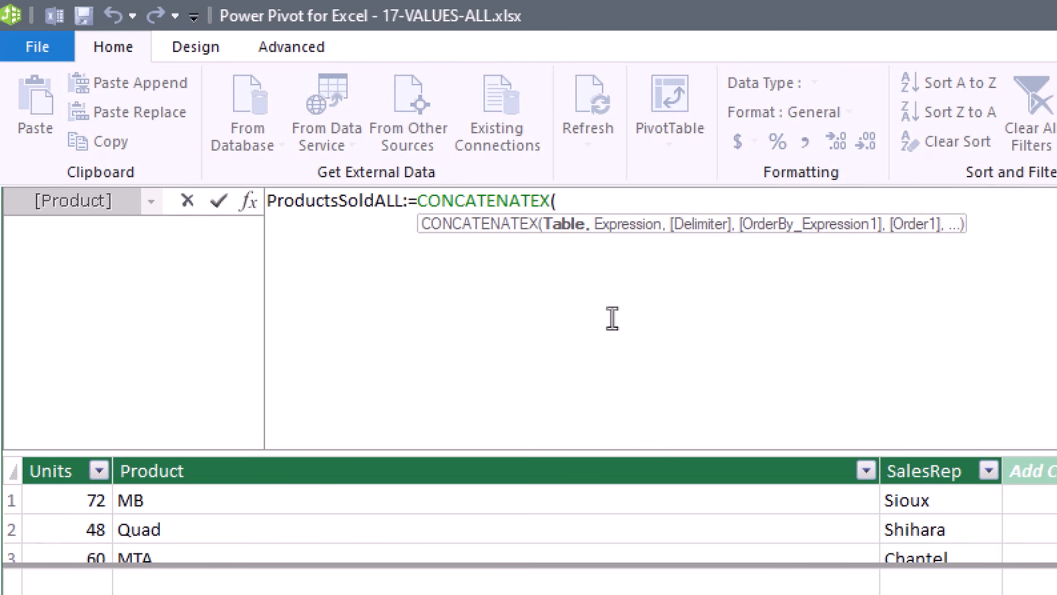
Build ProductsSoldALL as CONCATENATEX(ALL(fSales[Product]),fSales[Product],", ") and add it to the pivot values.
type("all(")
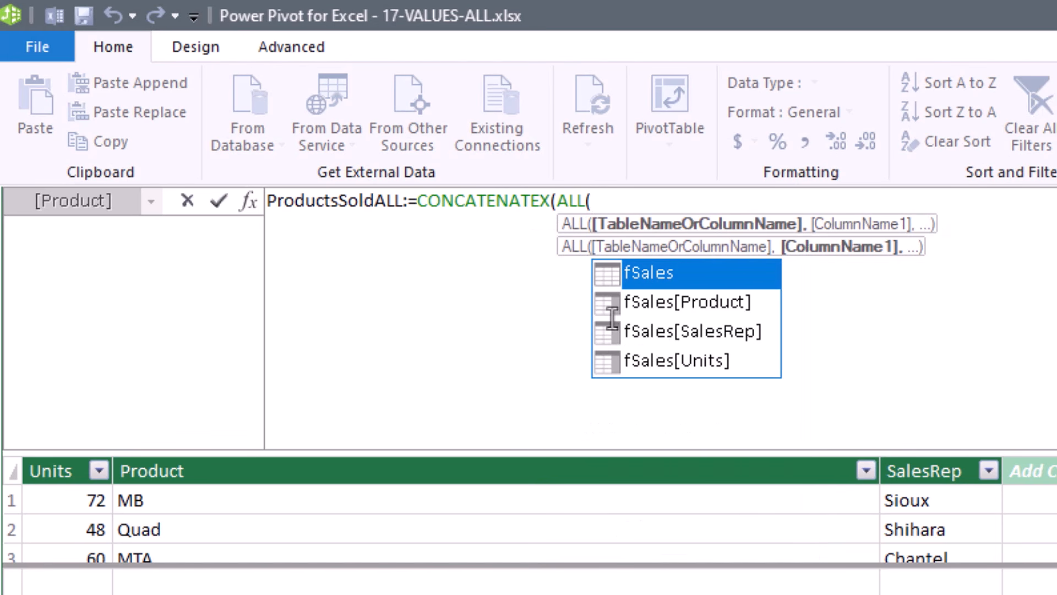
type("f")
key("Down")
key("Tab")
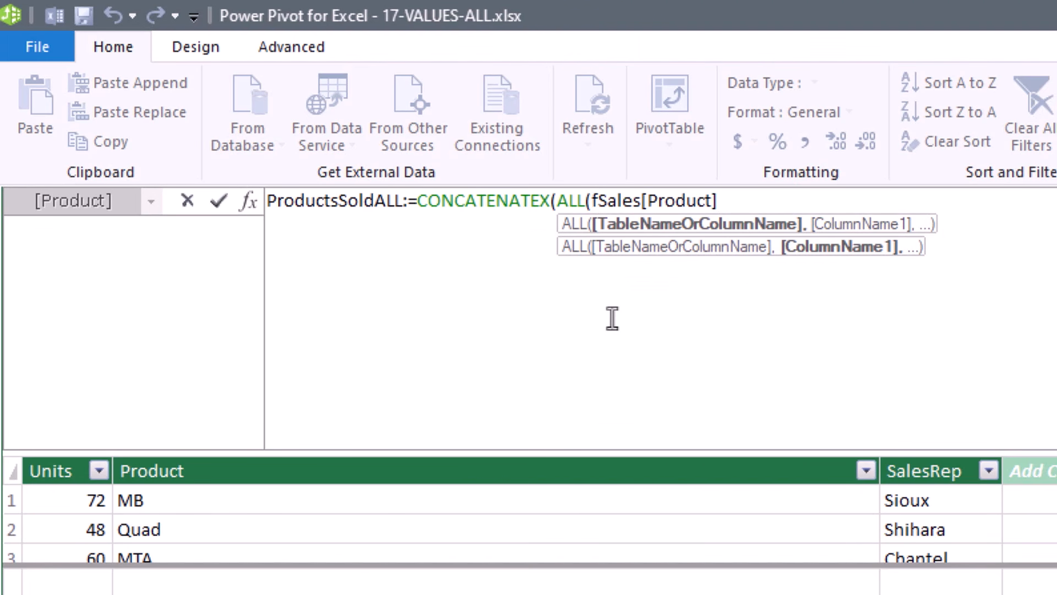
type(")")
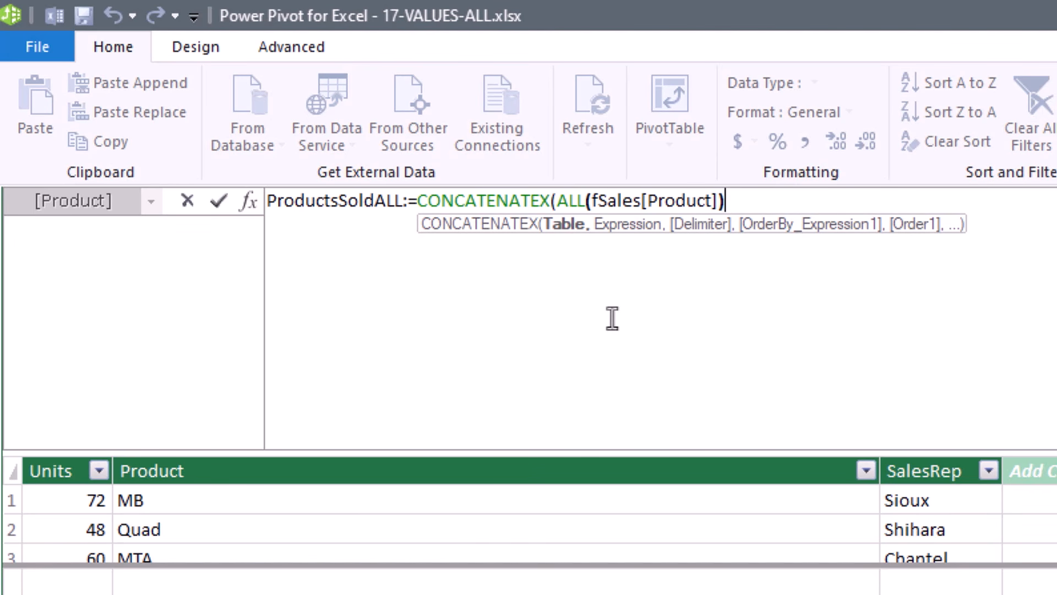
type(",")
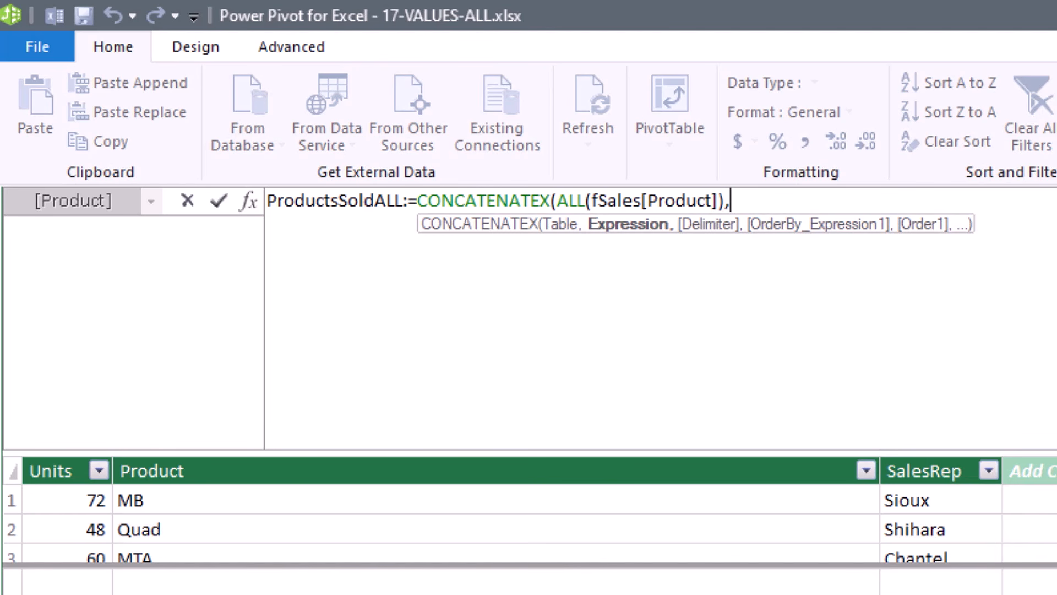
type("fs")
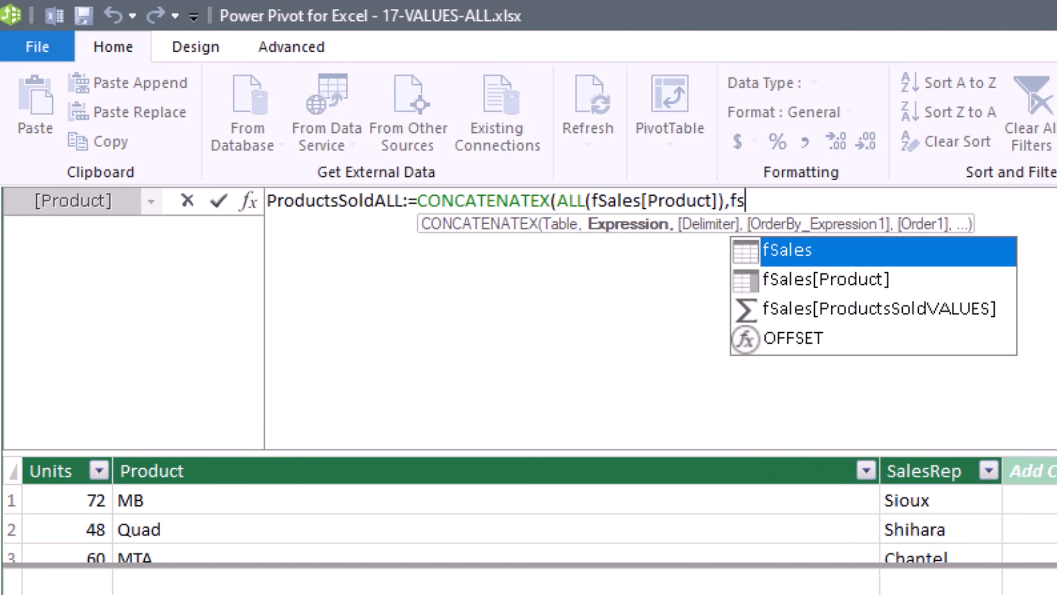
key("Down")
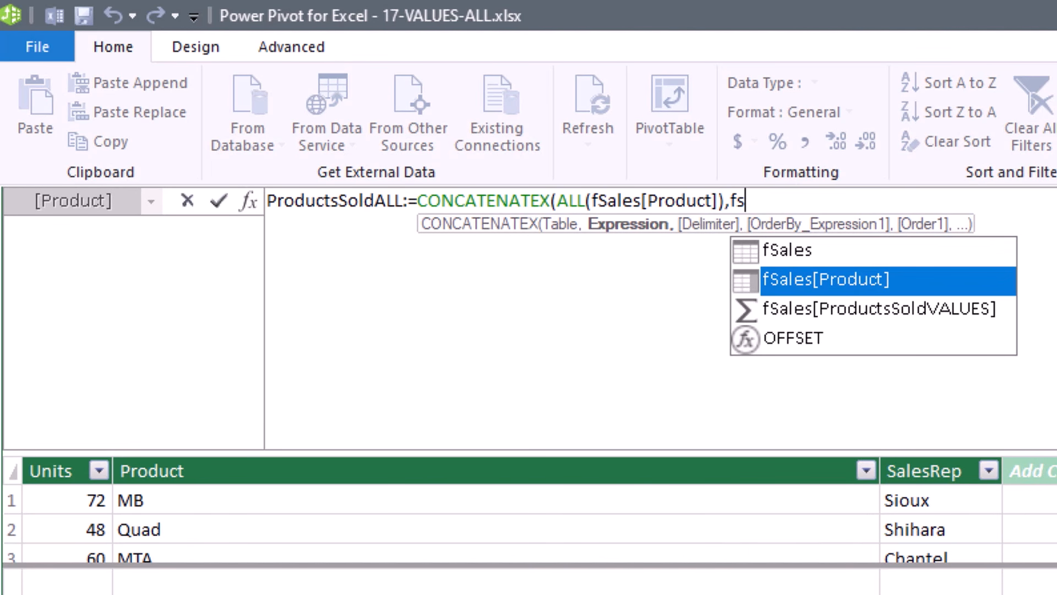
key("Tab")
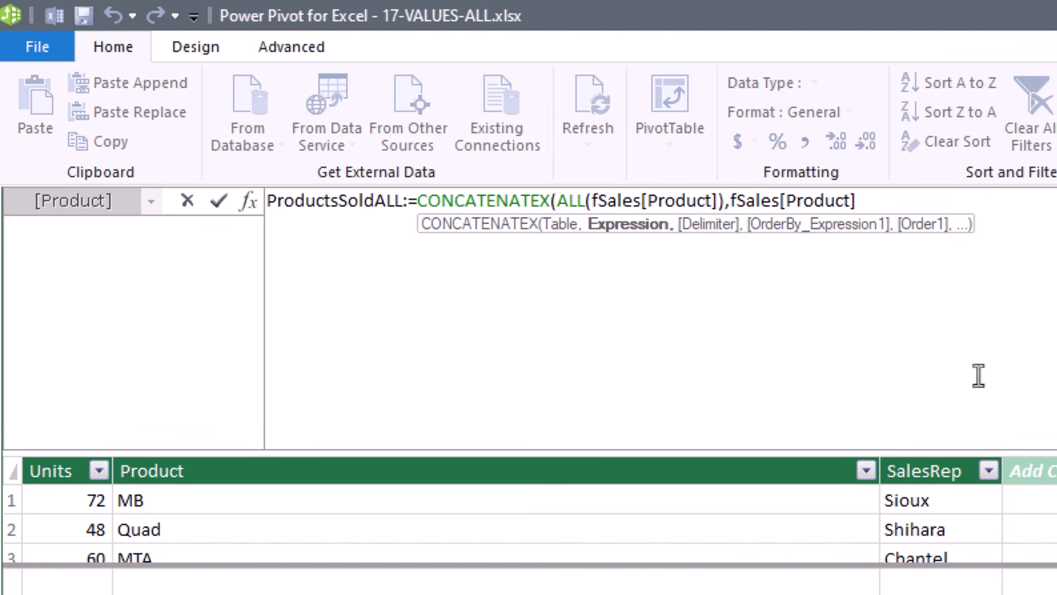
type(",")
type("\", ")
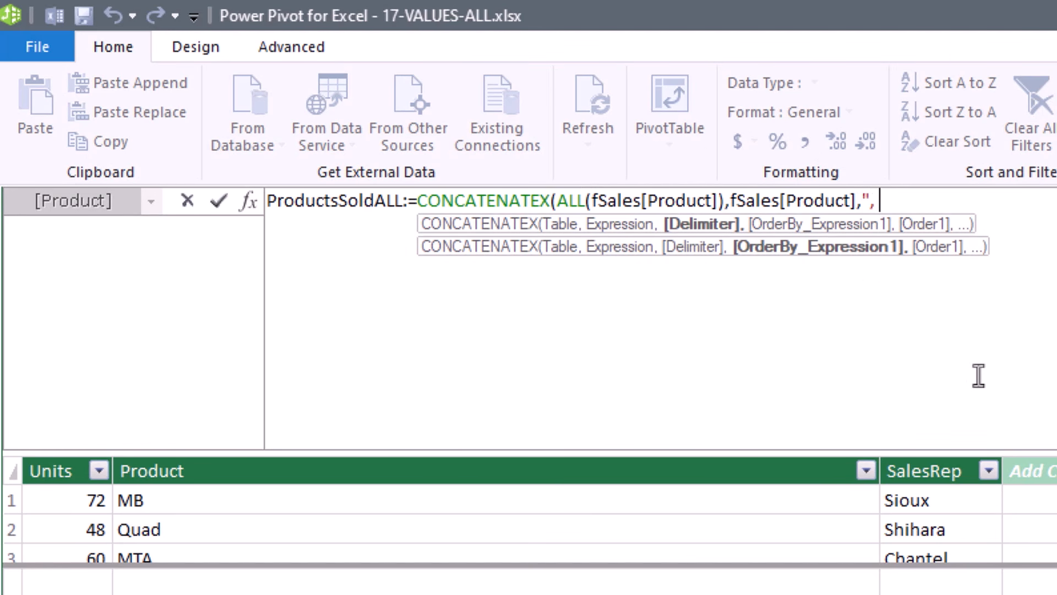
type("\")")
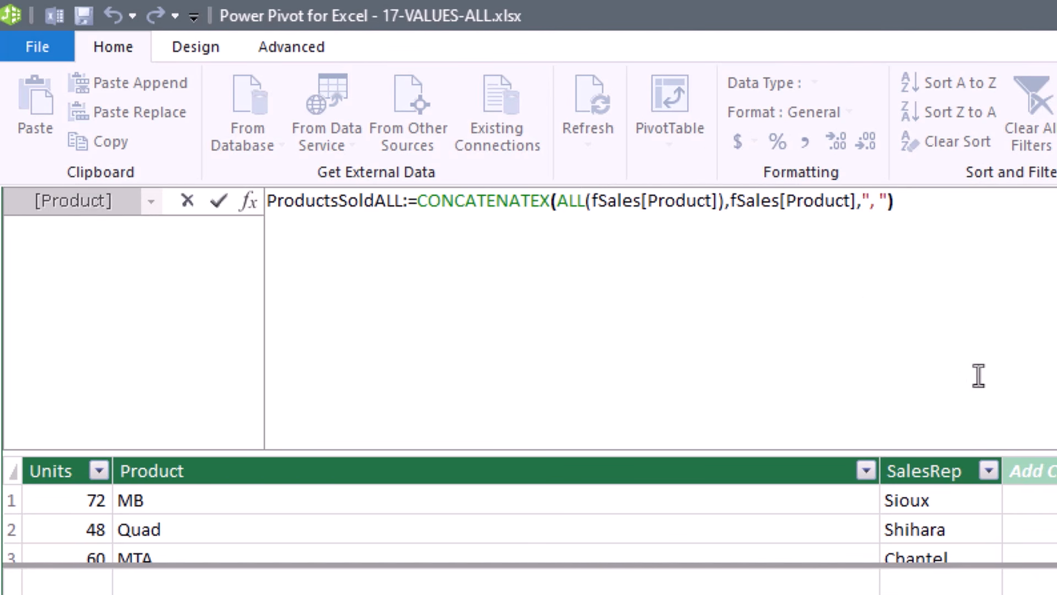
key("Return")
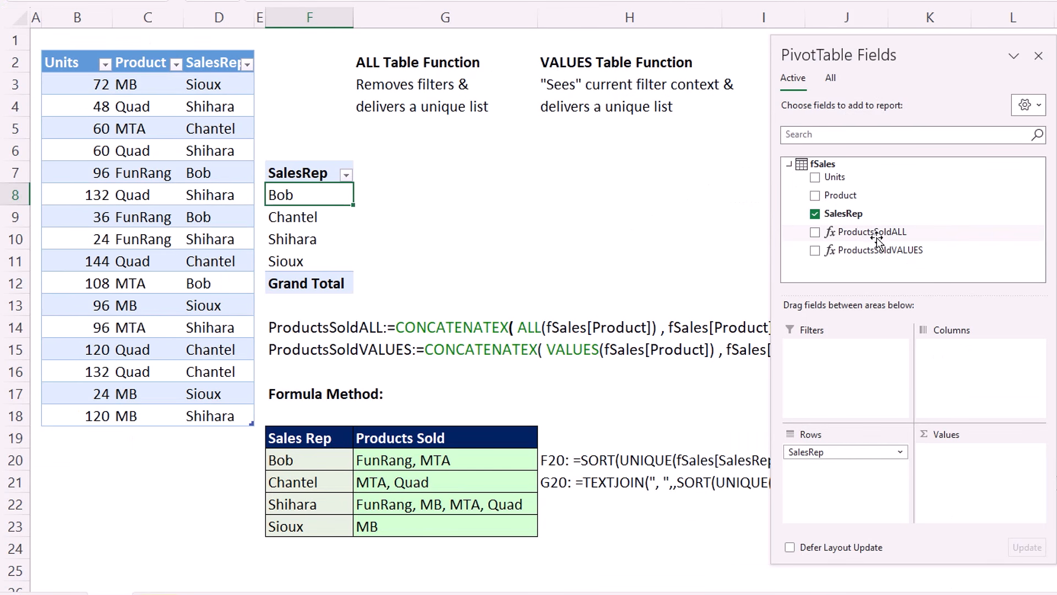
left_click_drag(875, 236, 944, 439)
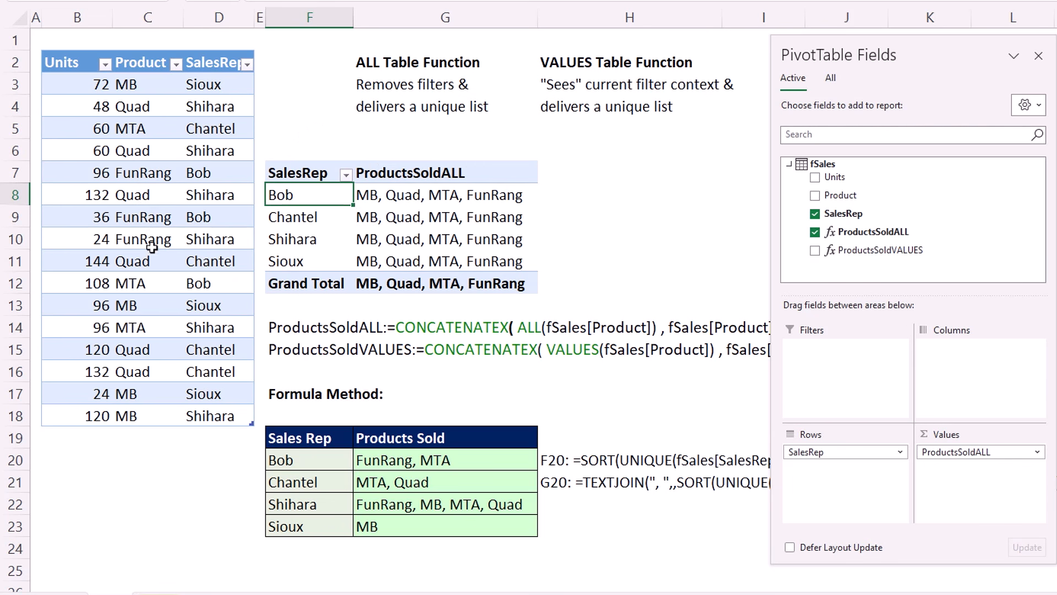
Select Bob's two FunRang rows and his MTA row in the source table.
left_click_drag(138, 173, 209, 173)
left_click_drag(138, 217, 209, 217)
left_click_drag(138, 283, 196, 283)
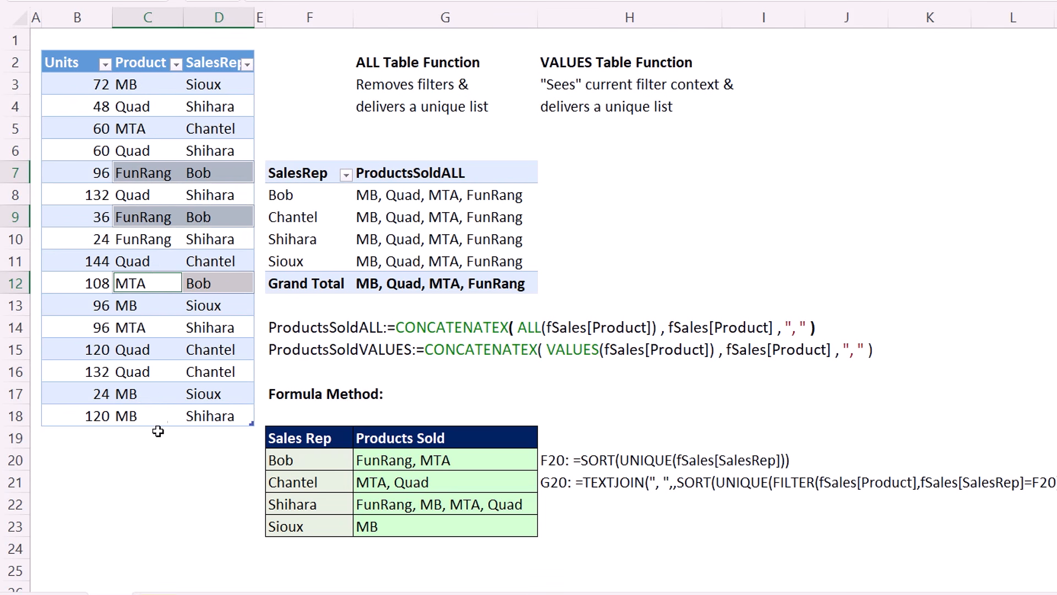
Add ProductsSoldVALUES as a second pivot column and point out Bob's result.
mouse_move(378, 213)
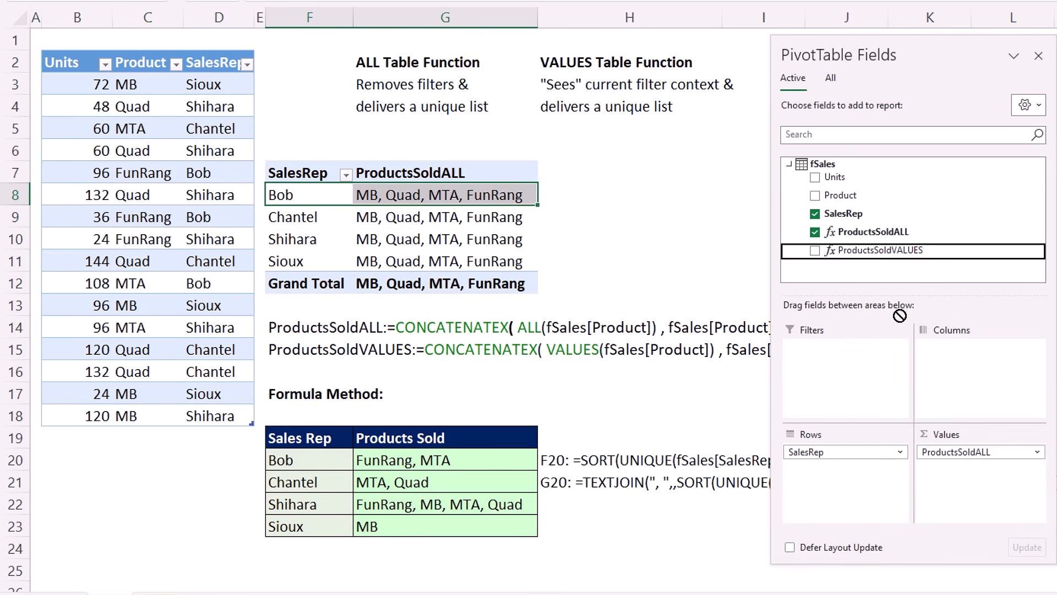
left_click_drag(881, 249, 968, 468)
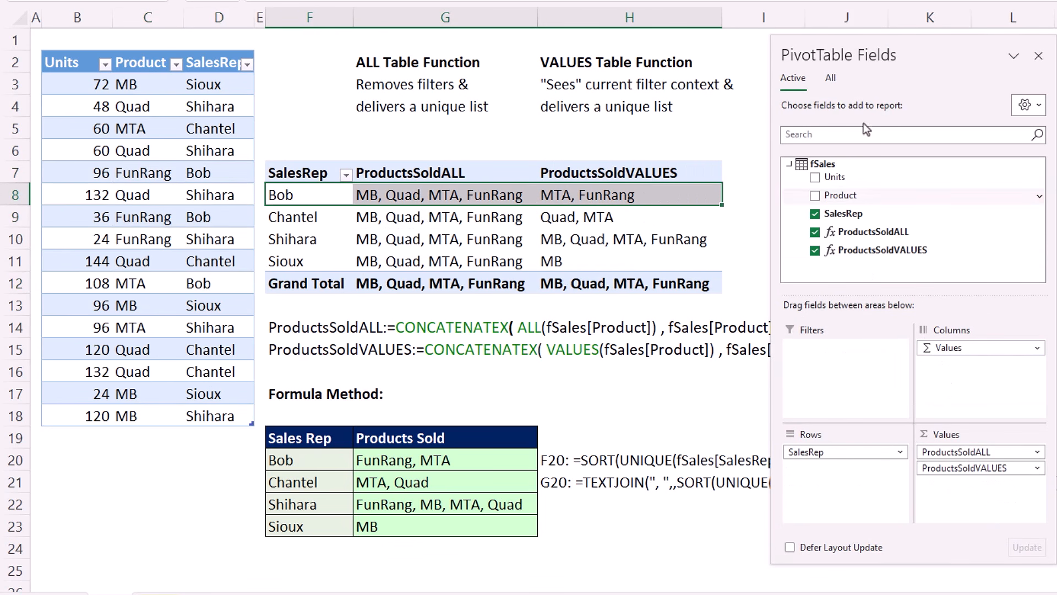
left_click(583, 197)
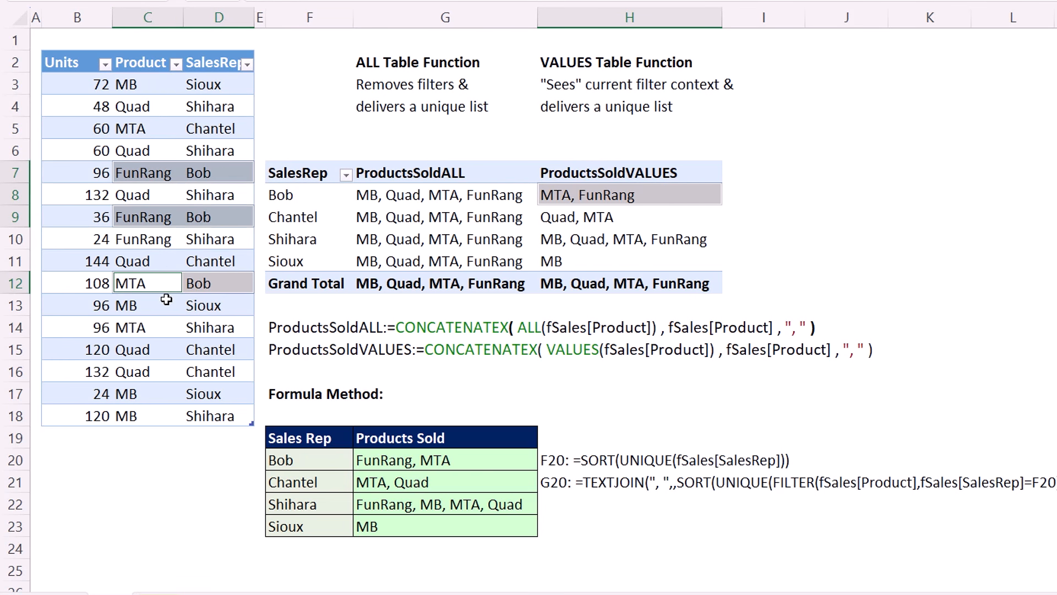
Select Bob's ProductsSoldALL result in the pivot for comparison.
mouse_move(675, 211)
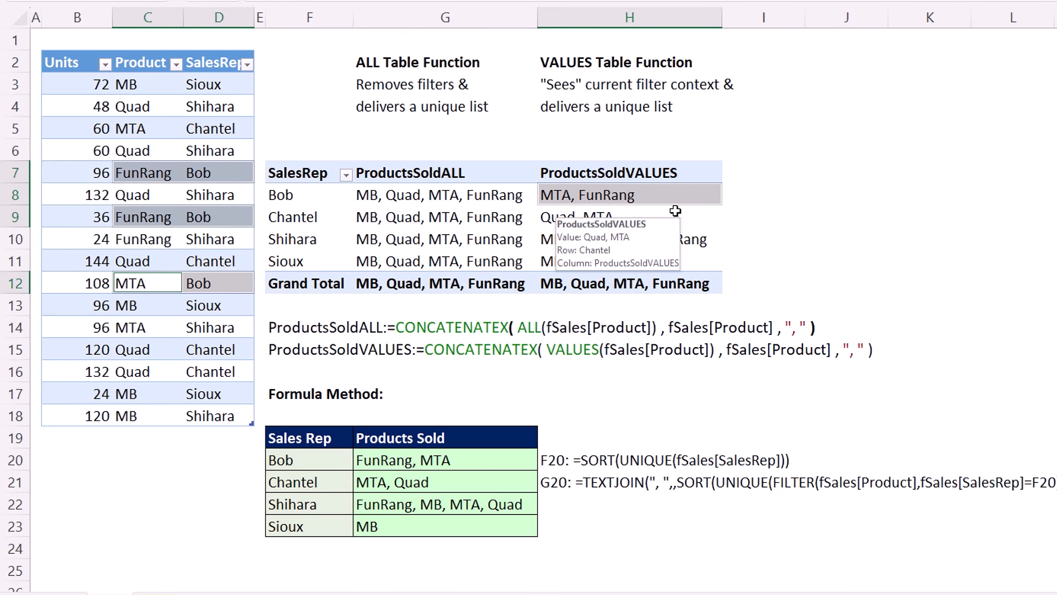
mouse_move(652, 228)
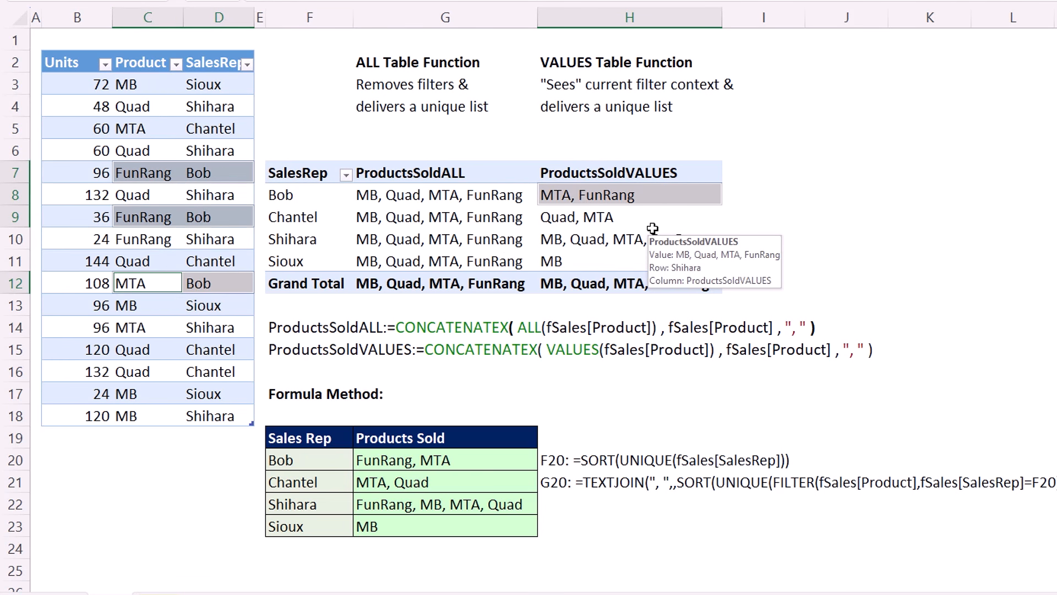
mouse_move(567, 216)
left_click(455, 200)
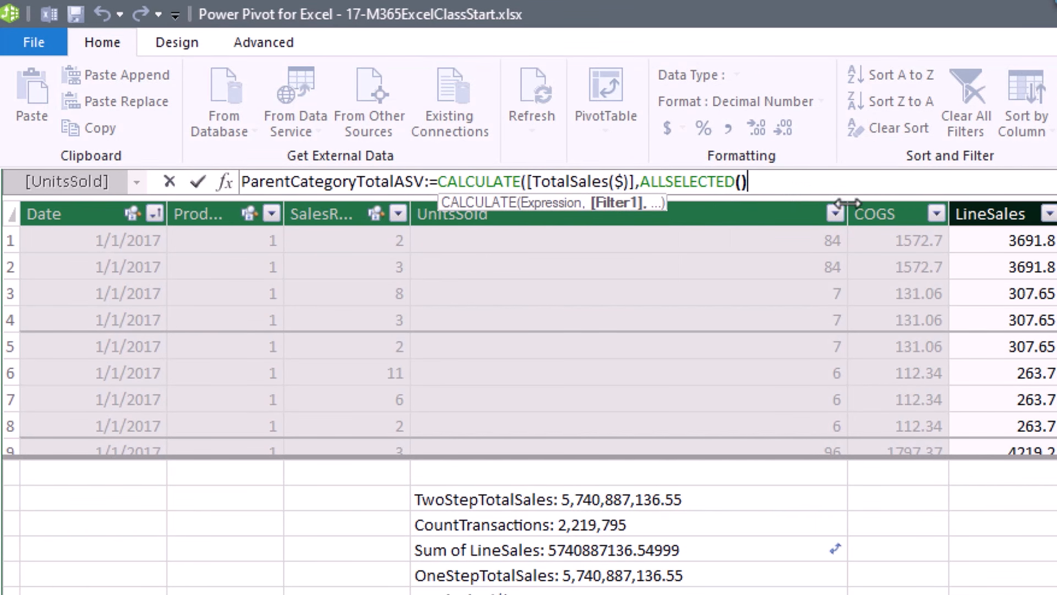
Append VALUES(dProduct[Category]) after ALLSELECTED() in ParentCategoryTotalASV and commit the measure.
type(",")
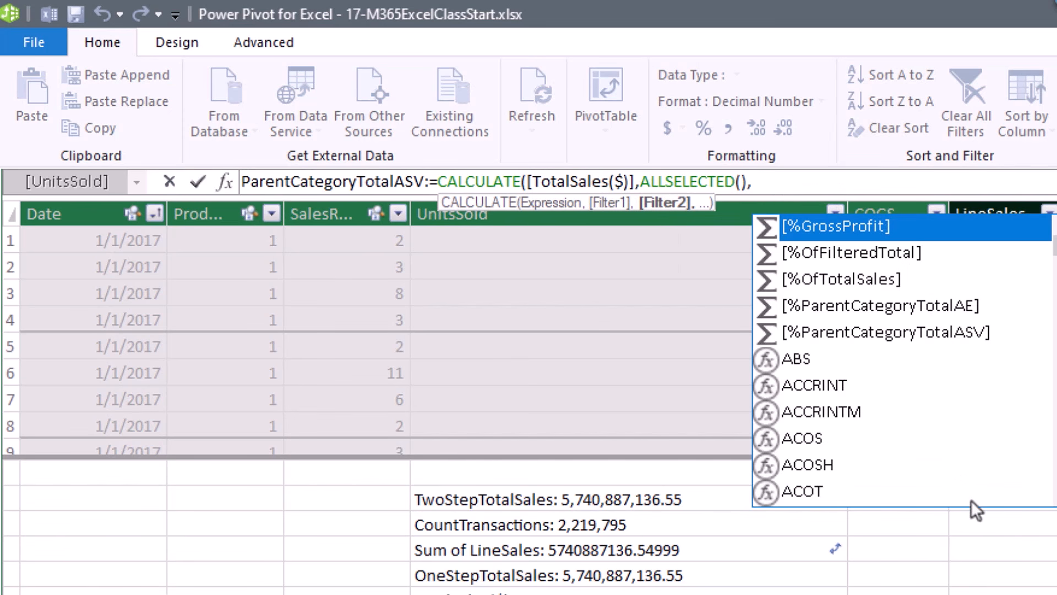
type("values")
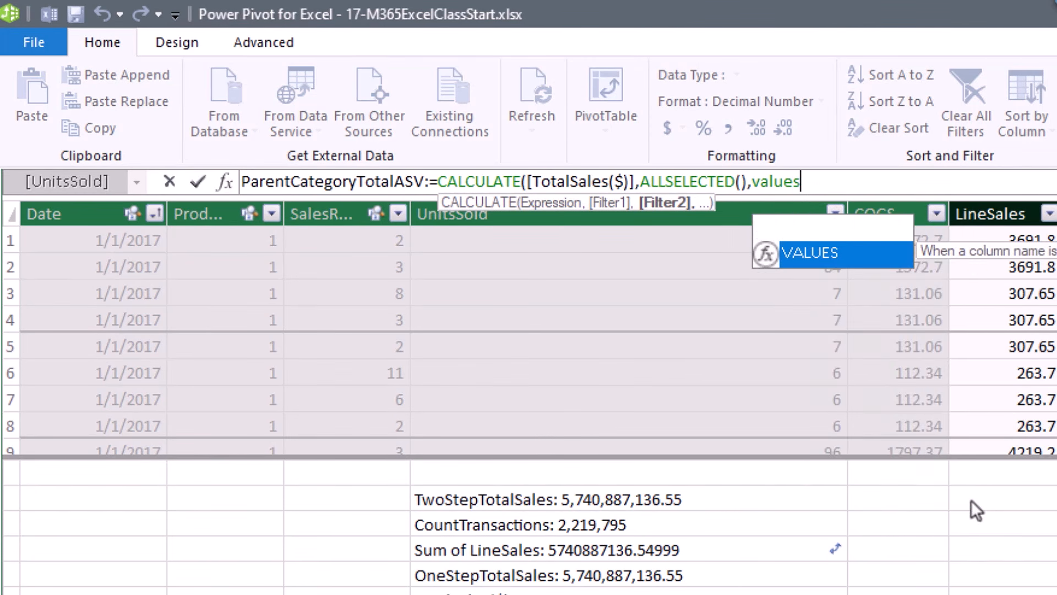
key("Tab")
type("dp")
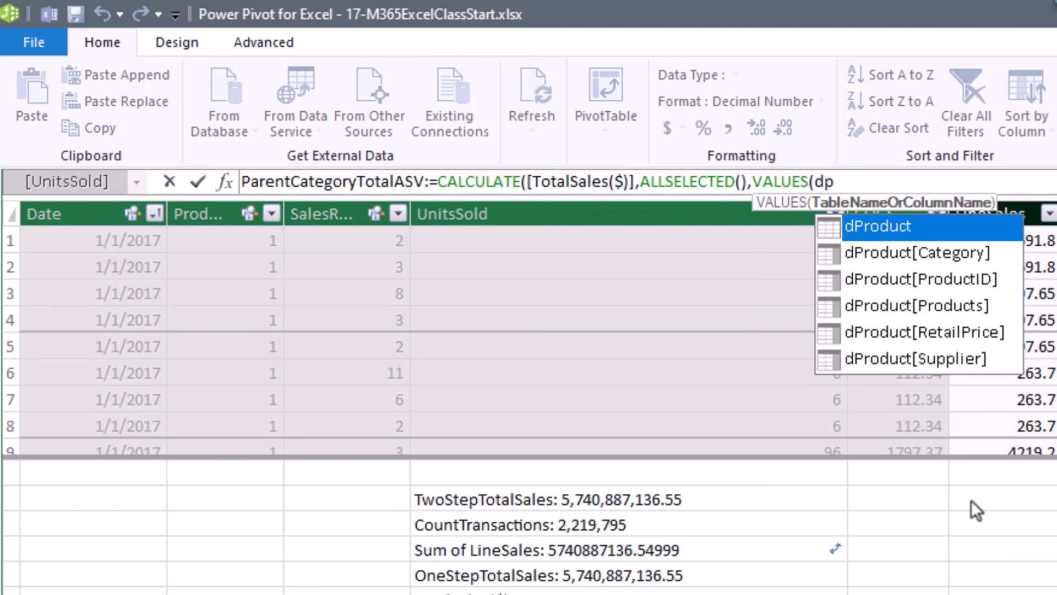
key("Down")
key("Tab")
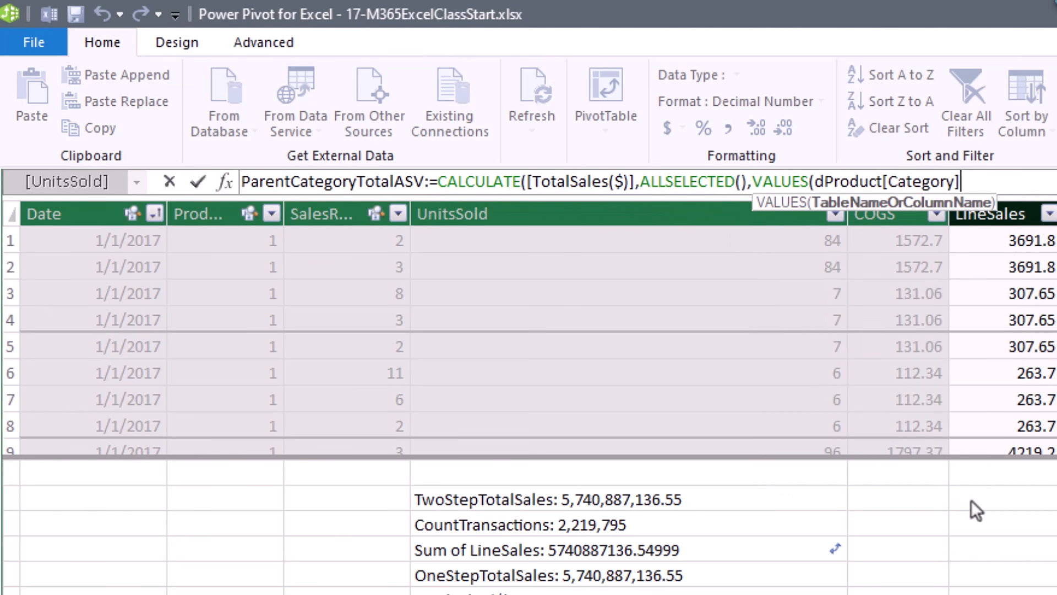
type(")")
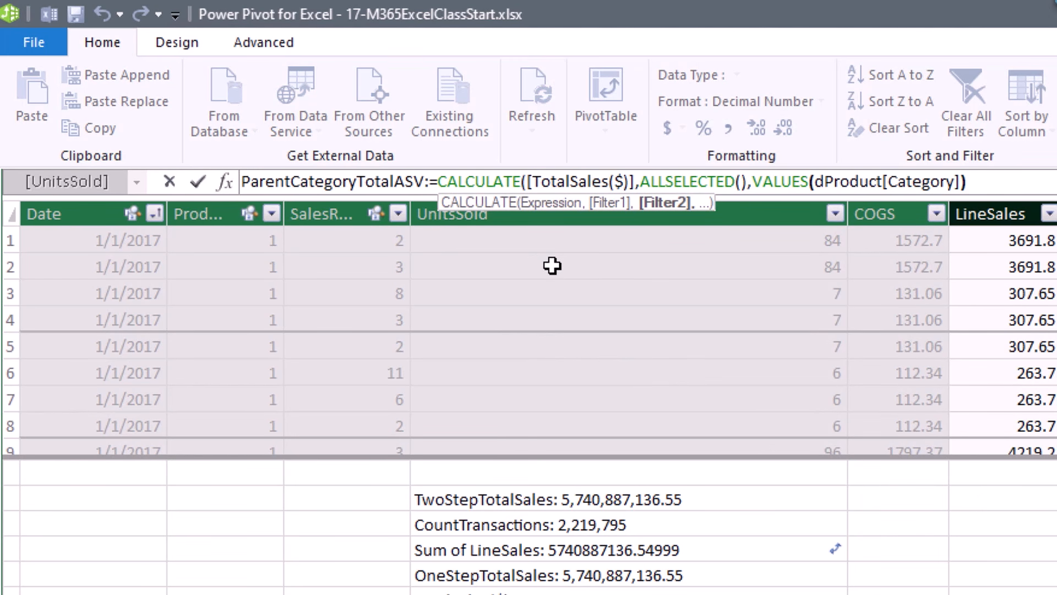
left_click(692, 183)
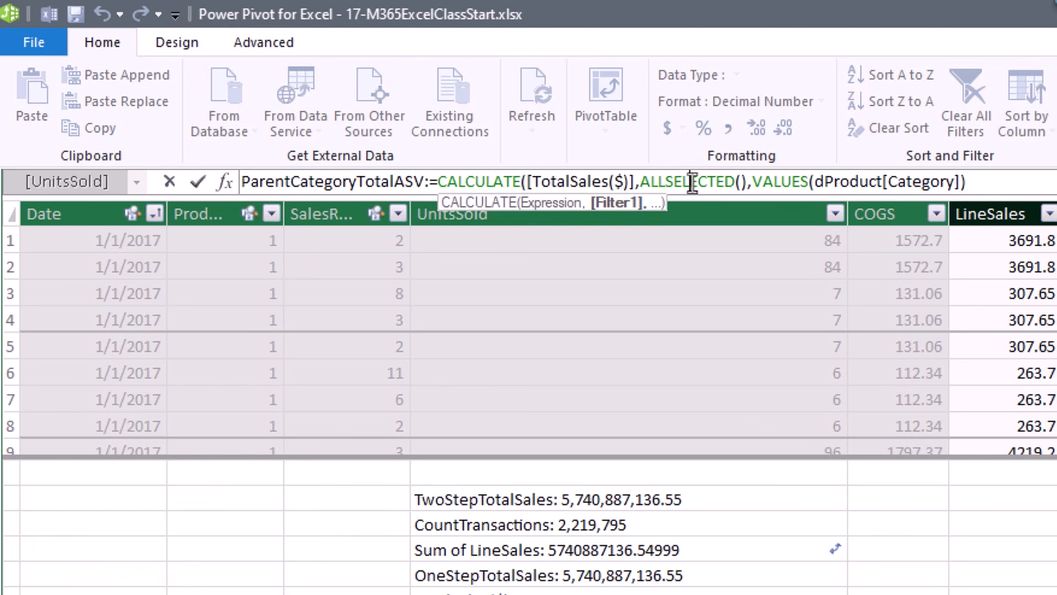
left_click(776, 182)
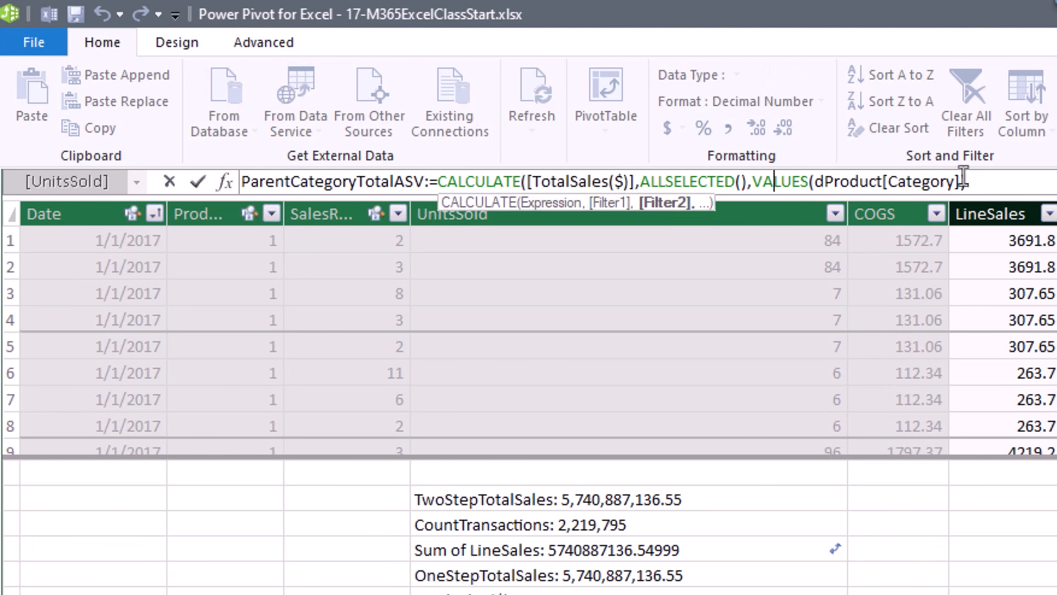
left_click(1000, 183)
type(")")
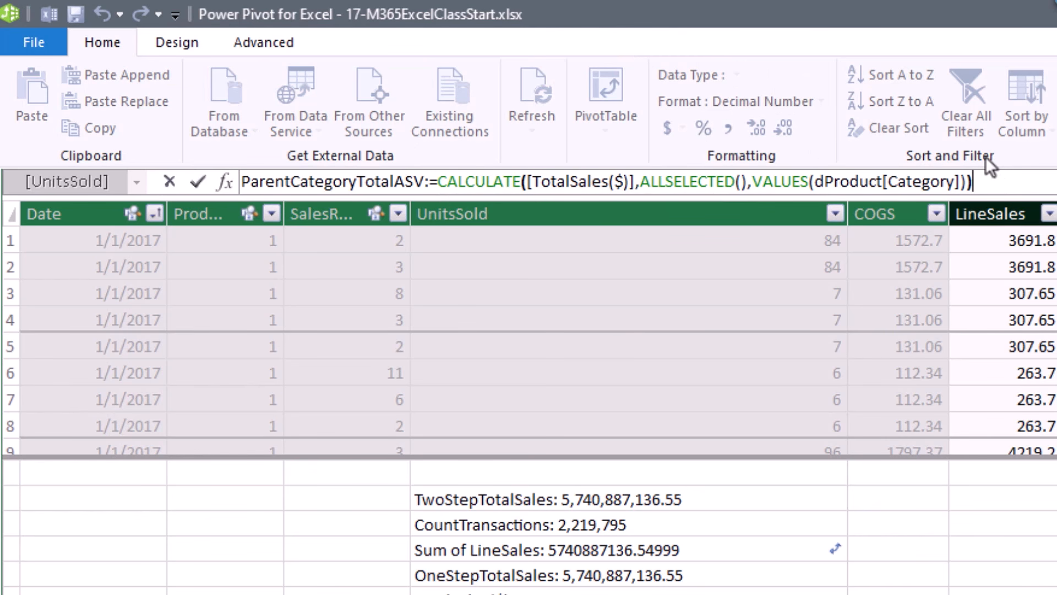
key("Return")
Add ParentCategoryTotalASV to the pivot and filter the Region slicer to MW to compare it with AE.
key("alt+Tab")
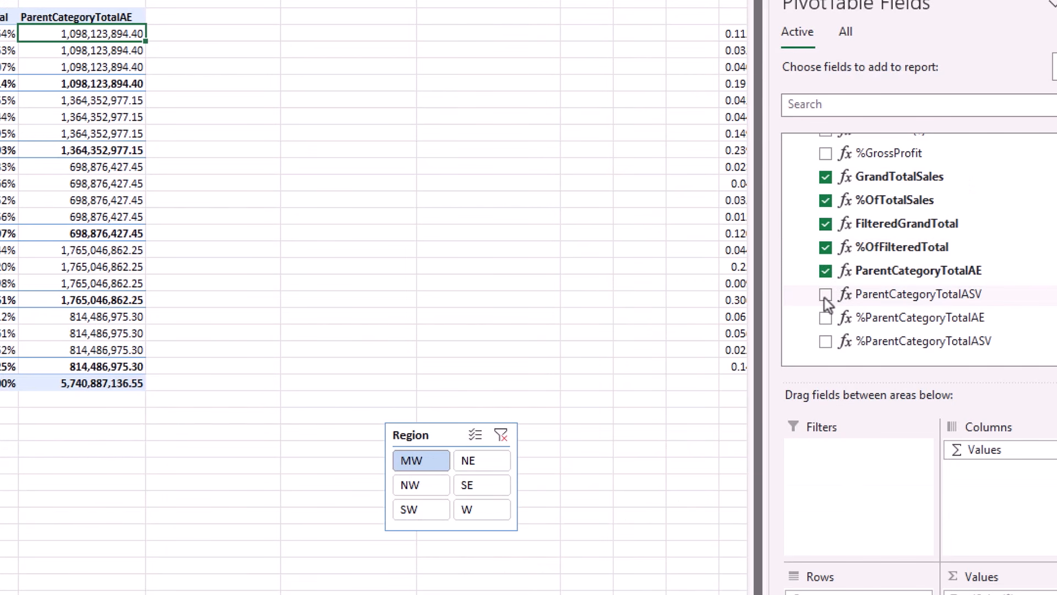
left_click(825, 294)
left_click(500, 436)
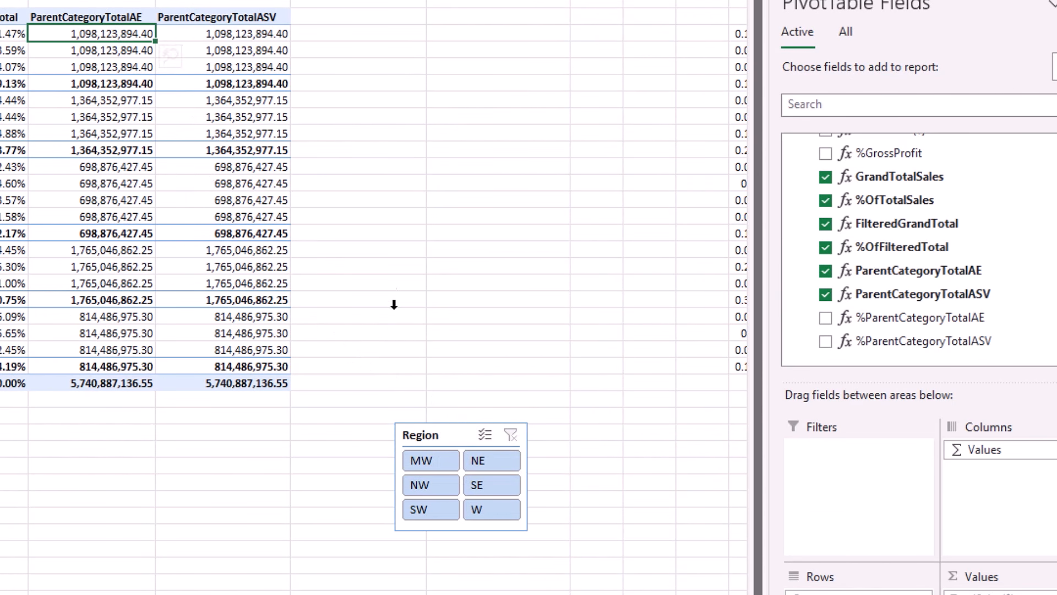
left_click(424, 464)
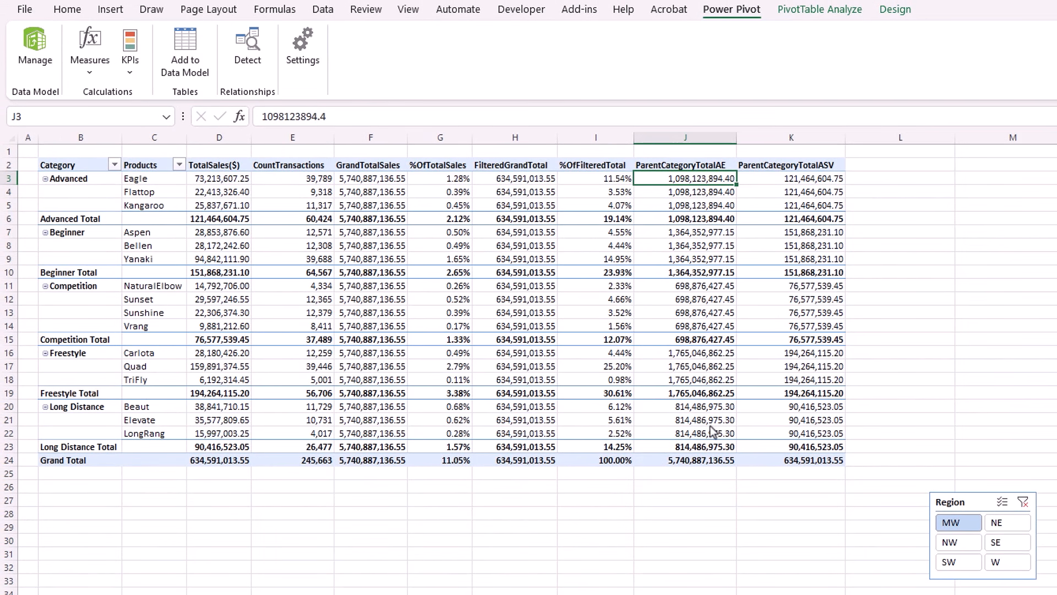
mouse_move(711, 431)
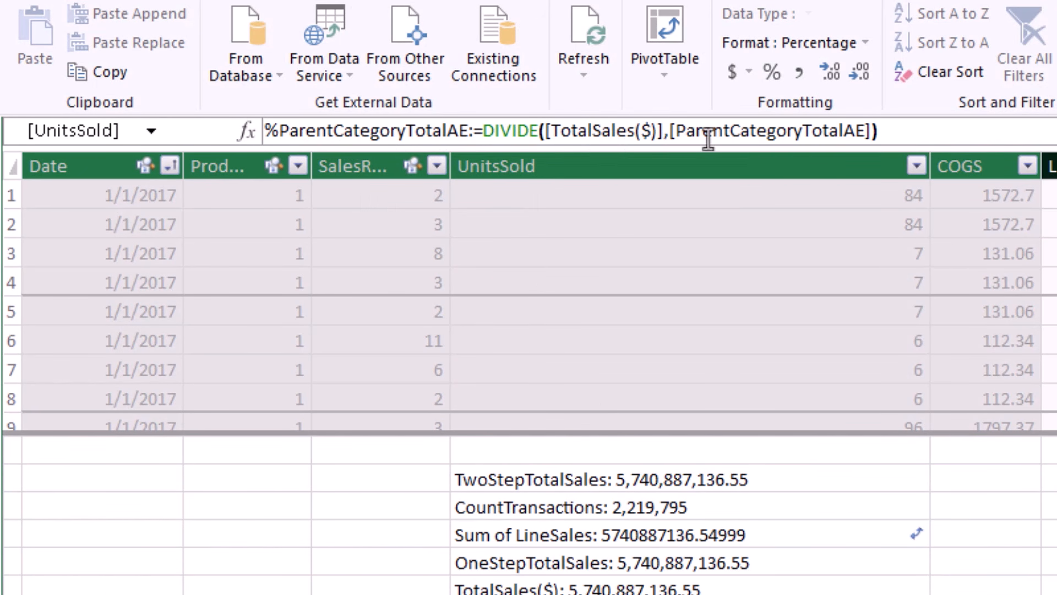
left_click(723, 132)
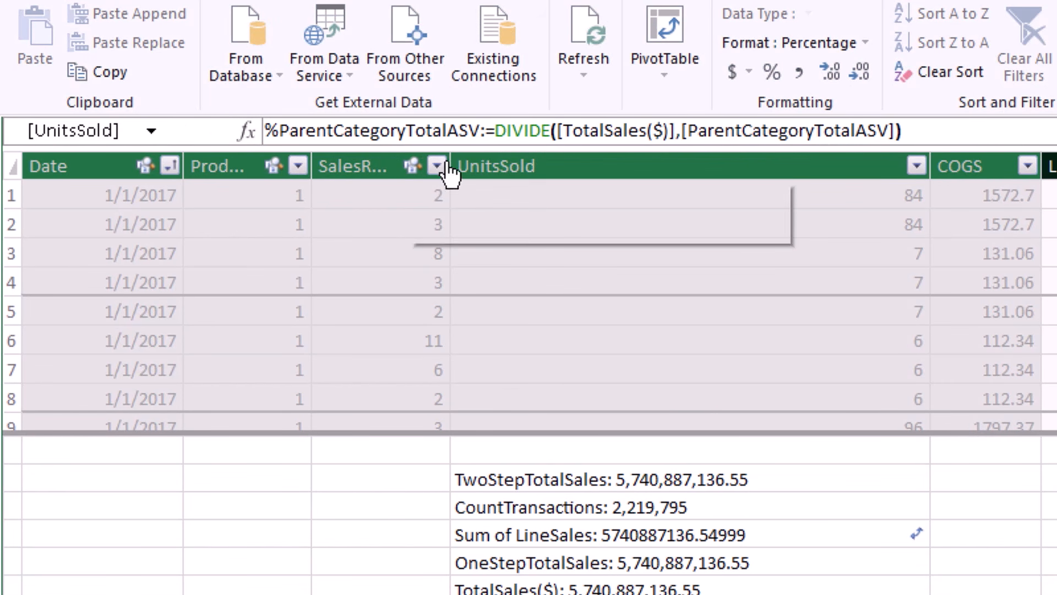
left_click(737, 132)
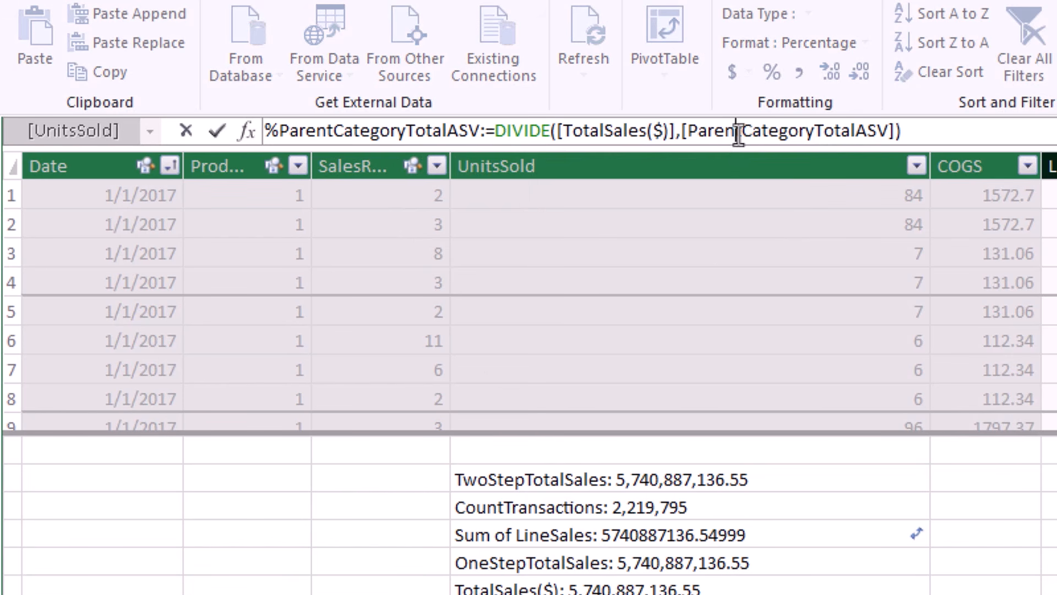
left_click(921, 131)
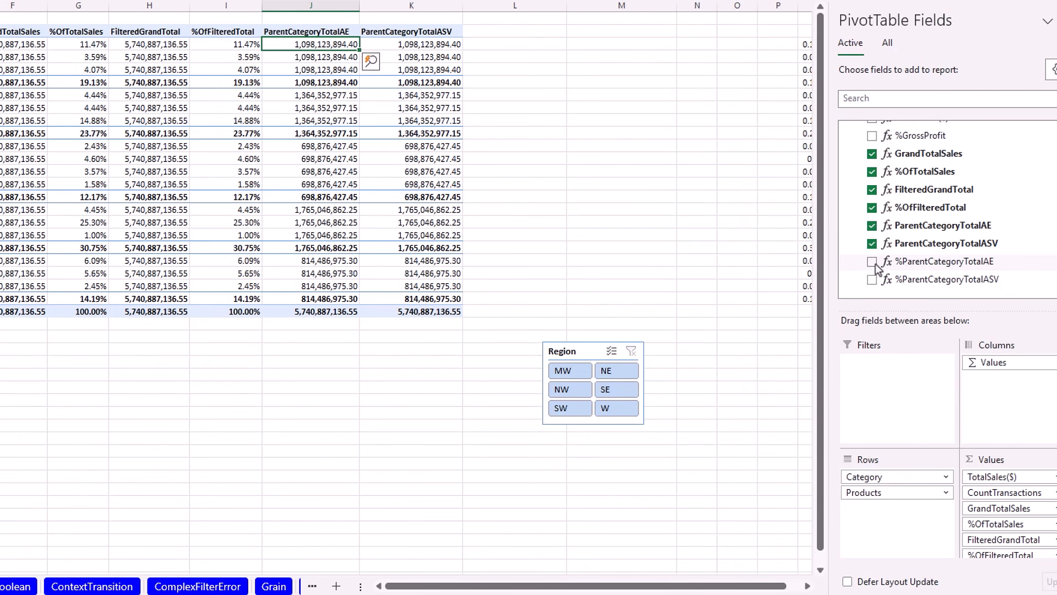
Add %ParentCategoryTotalAE and %ParentCategoryTotalASV to the pivot values and filter Region to MW.
left_click(872, 262)
left_click(873, 280)
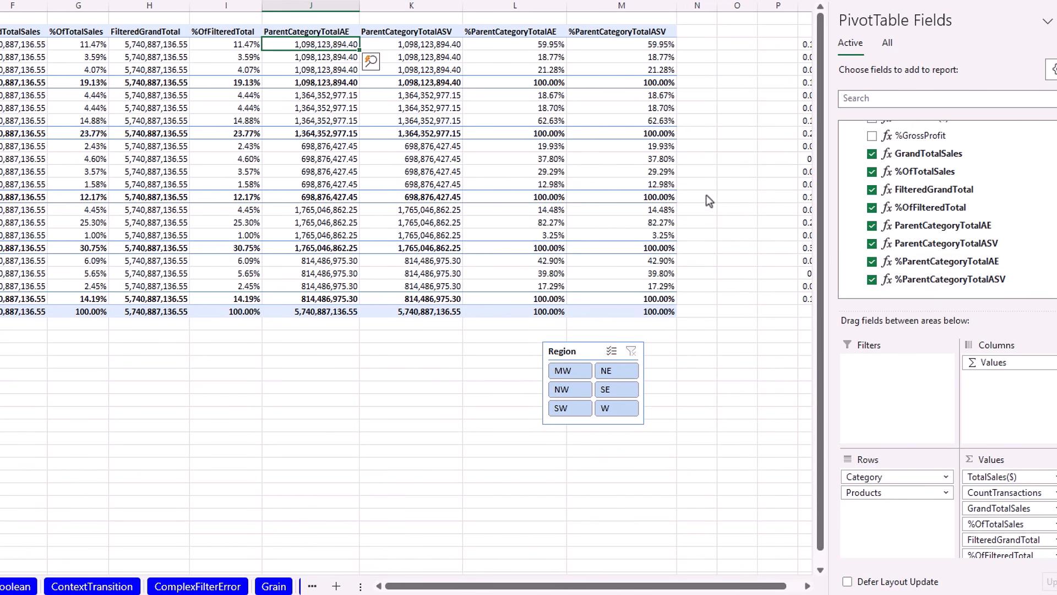
left_click(576, 372)
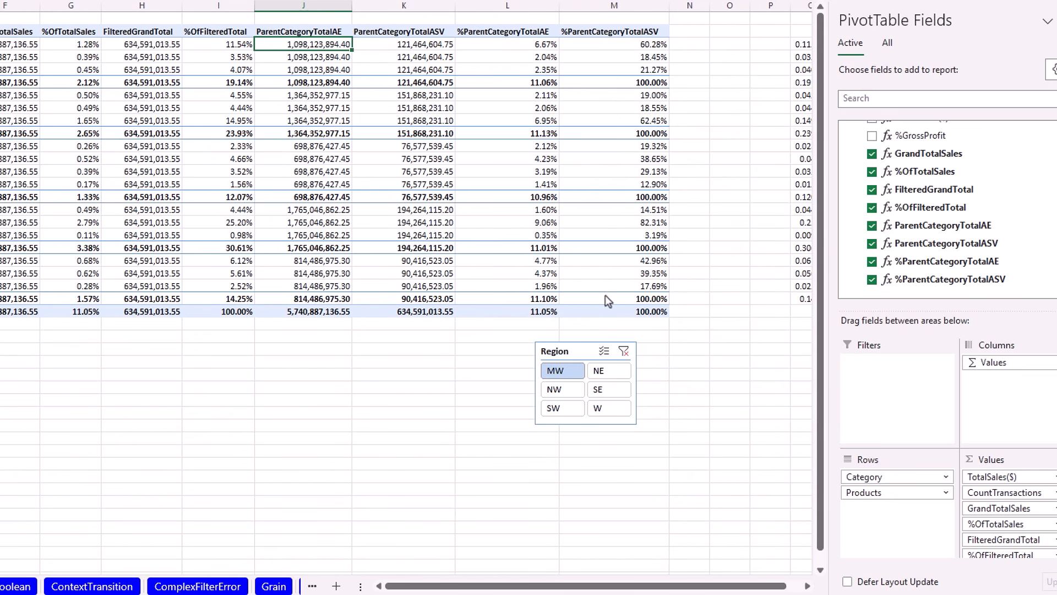
Show the YOY page in Power BI Desktop with its TotalSales($) year-by-month matrix.
key("alt+Tab")
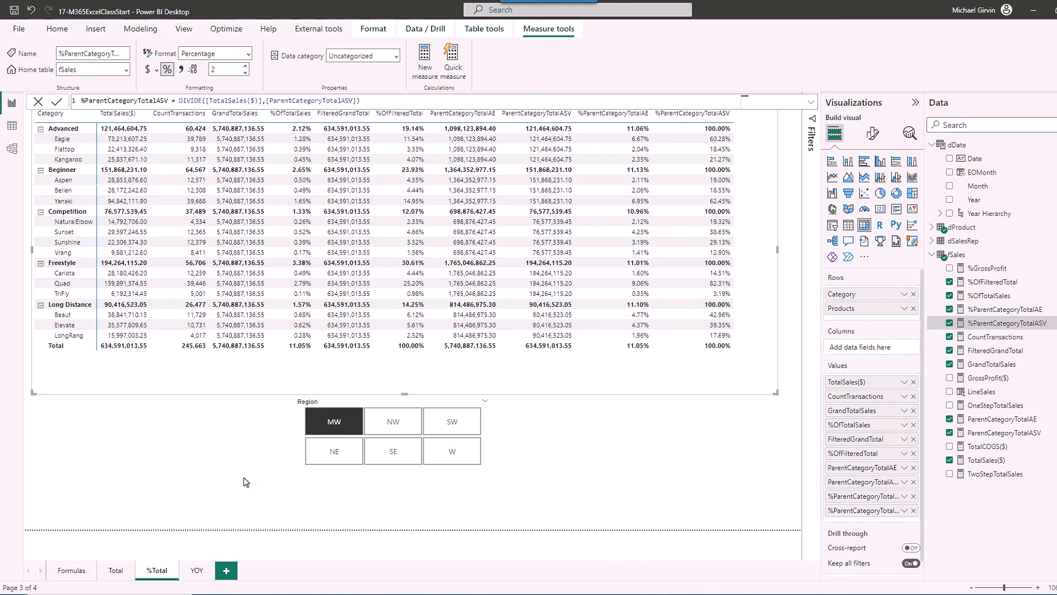
left_click(197, 570)
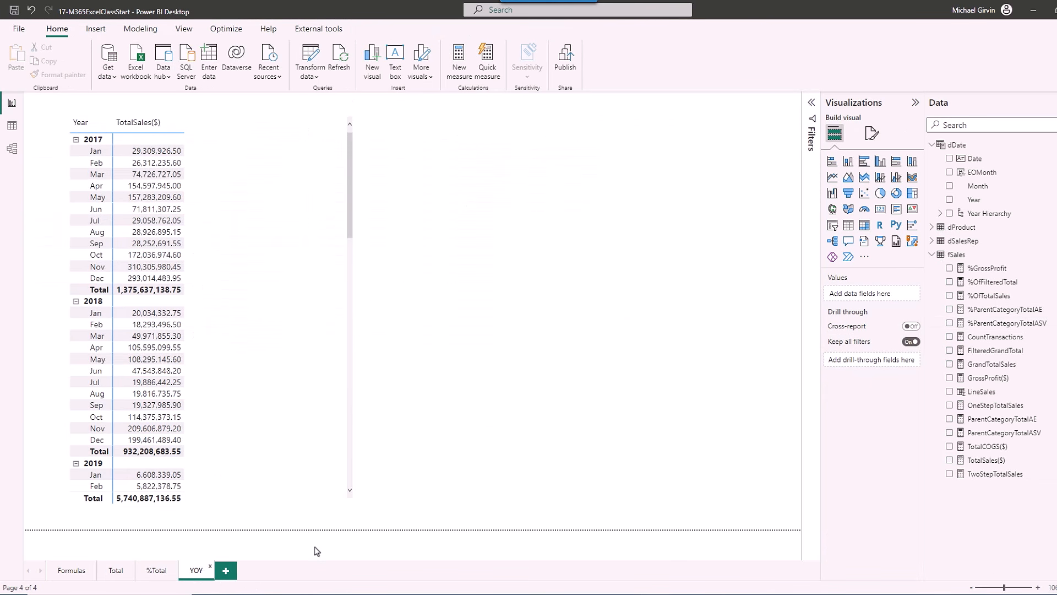
Return to Excel's YOY sheet and select cell F17 beside the Feb 2018 sales.
key("alt+Tab")
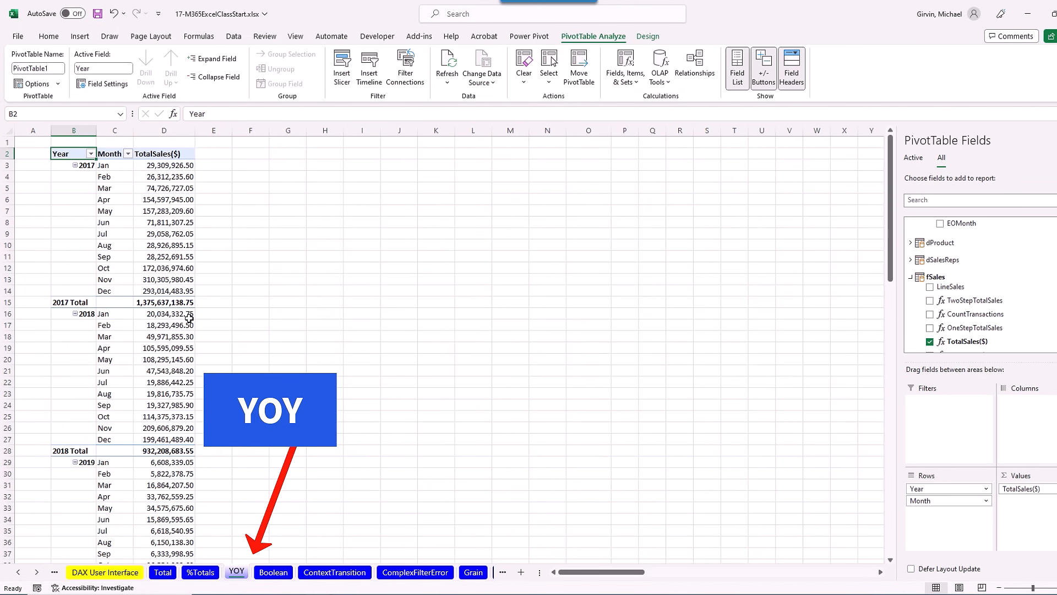
key("ctrl+Page_Up")
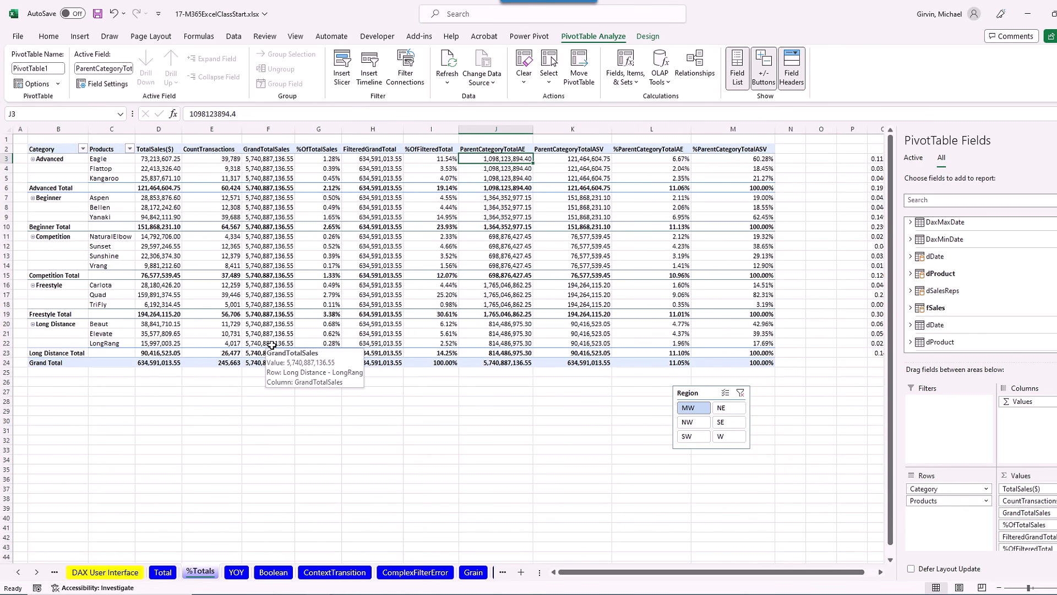
left_click(237, 572)
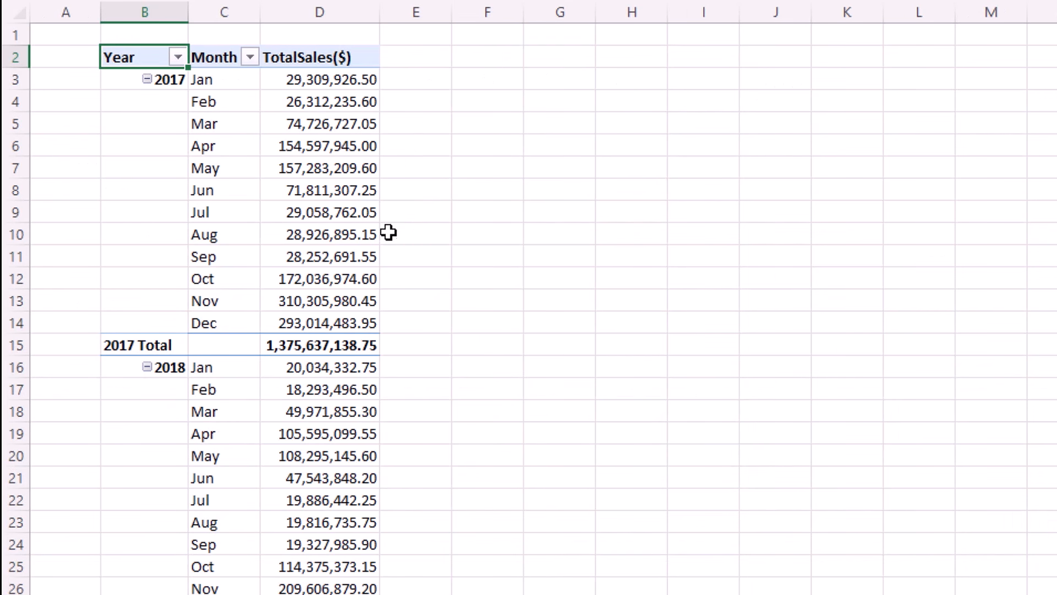
left_click(477, 393)
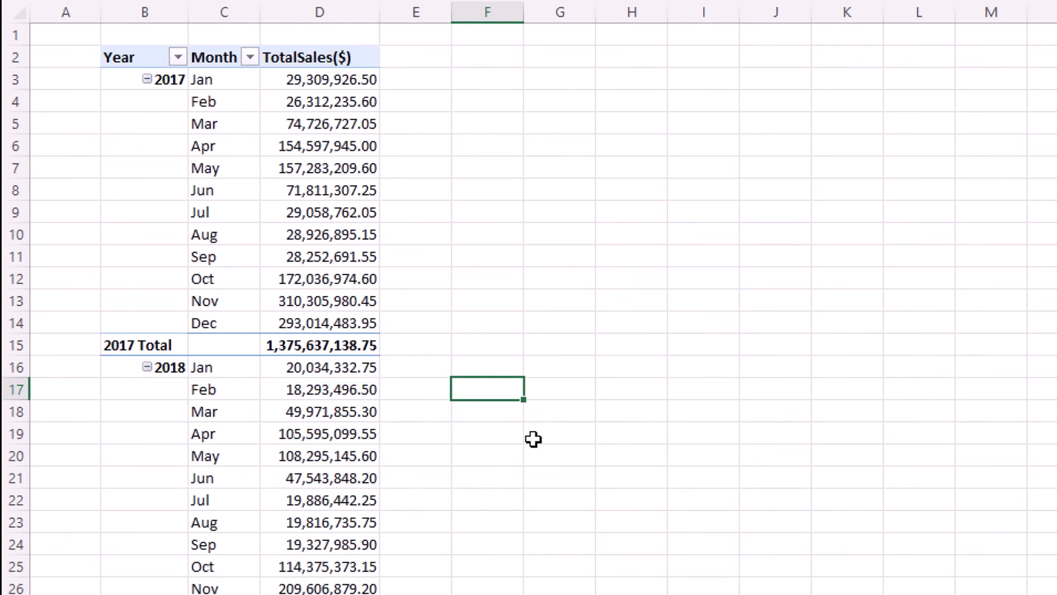
Enter =D17-D4 in F17 to get the Feb year-over-year change of -8,018,739.10.
type("=")
left_click(337, 390)
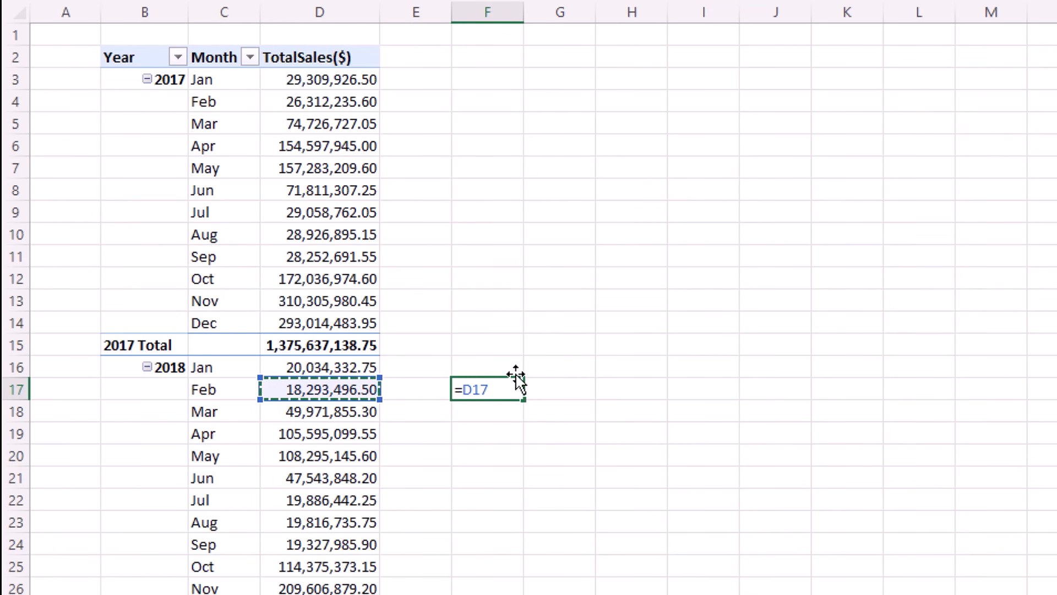
type("-")
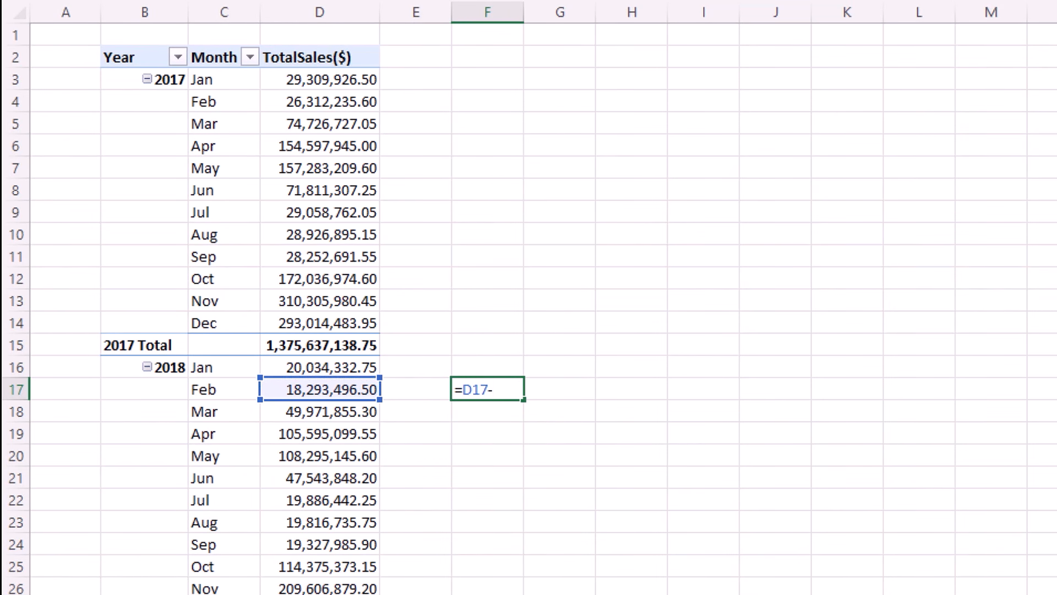
left_click(302, 105)
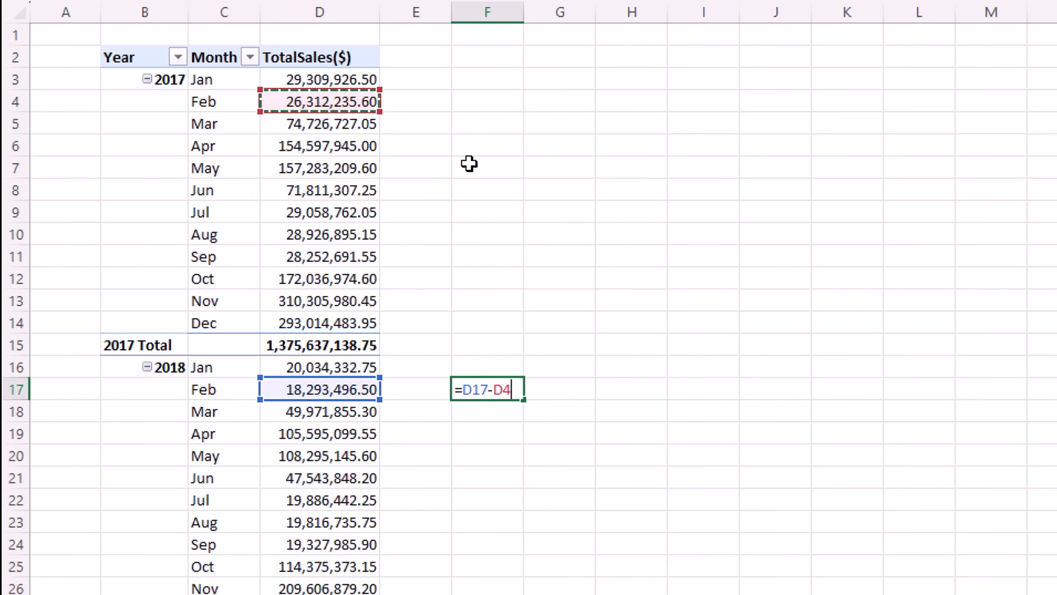
key("ctrl+Return")
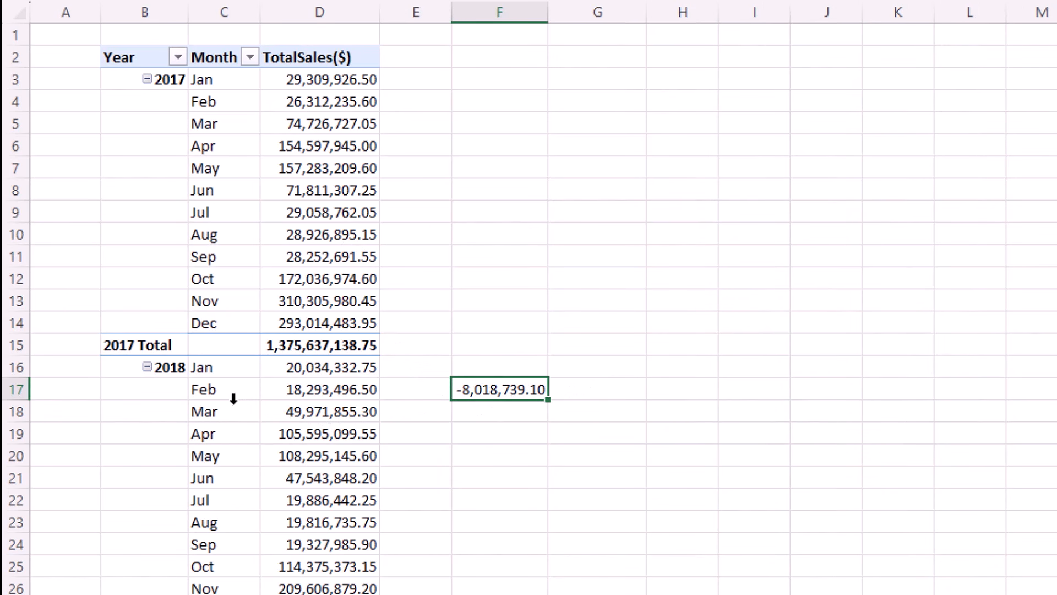
Pull Feb and Mar 2017 sales into G17 and G18 with =D4 and =D5.
left_click(576, 389)
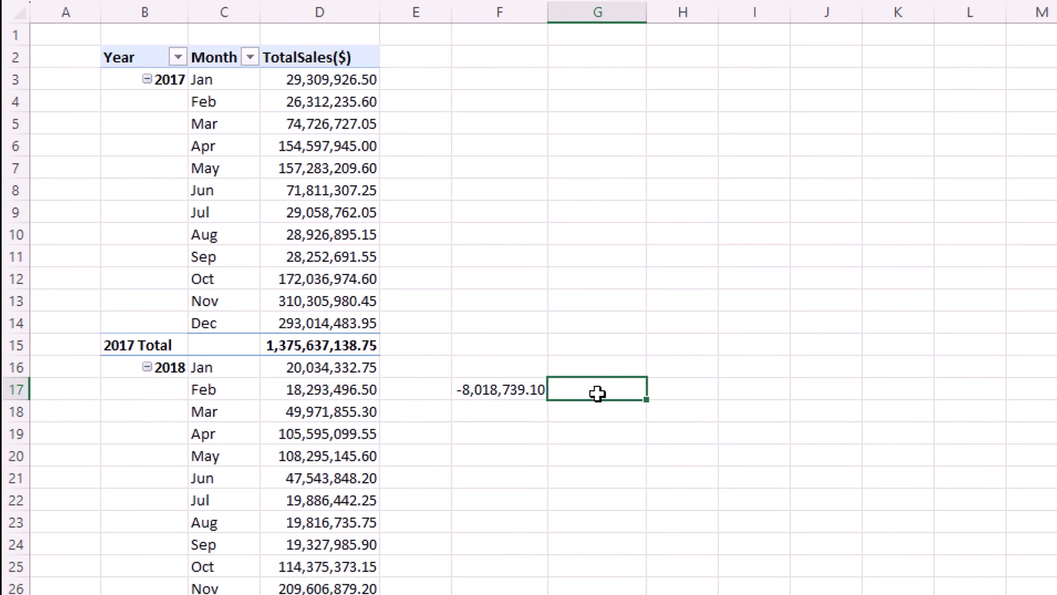
type("=")
left_click(341, 103)
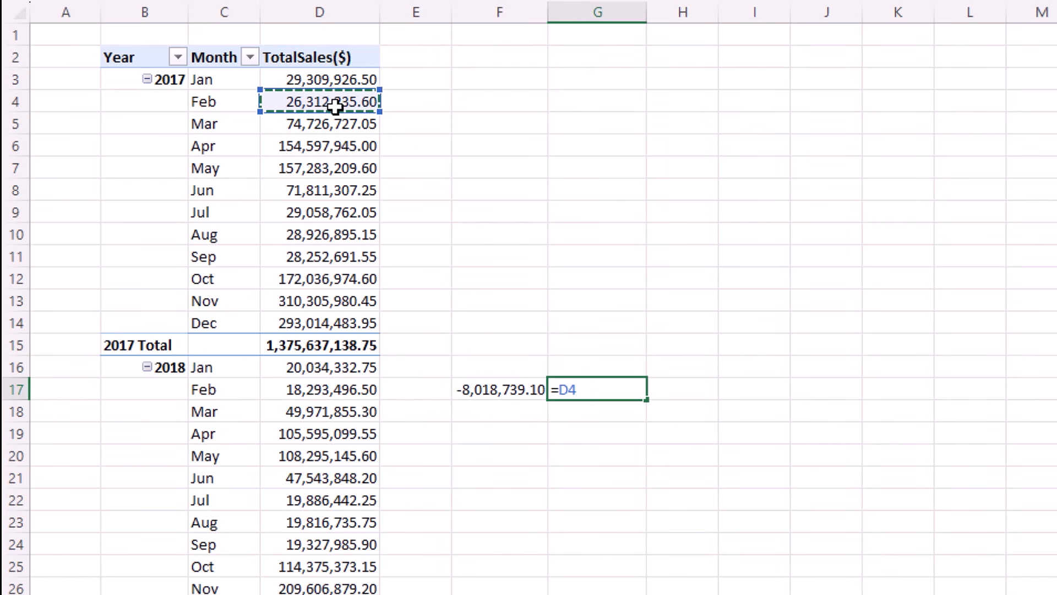
key("Return")
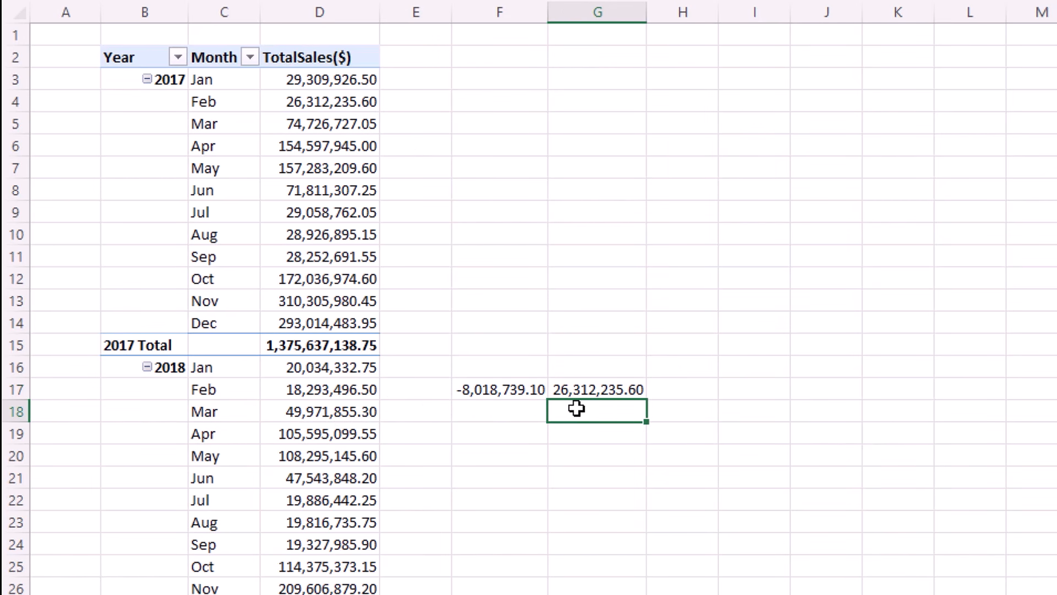
type("=")
left_click(336, 122)
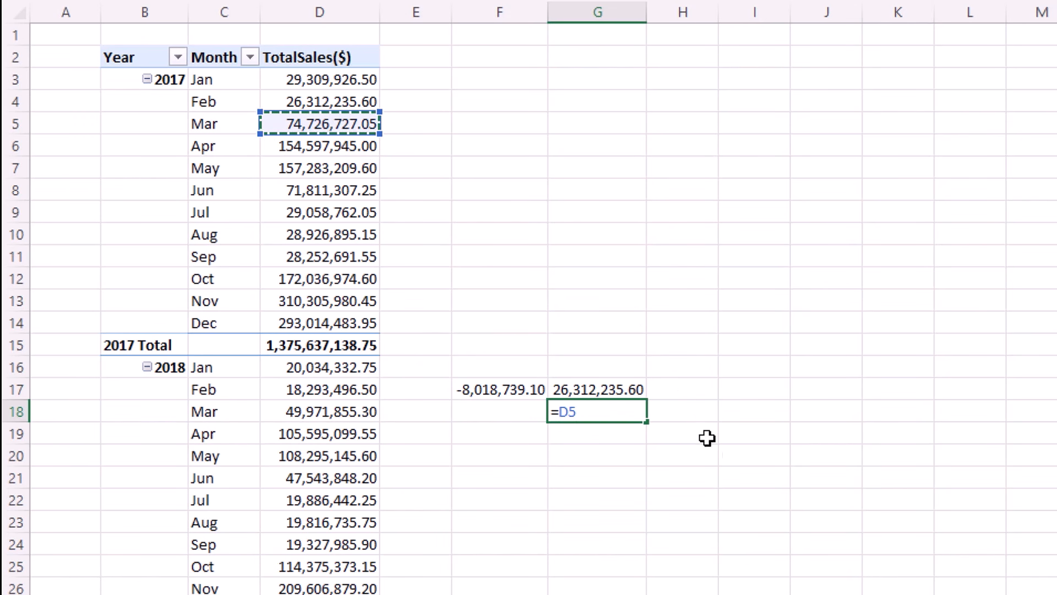
key("Return")
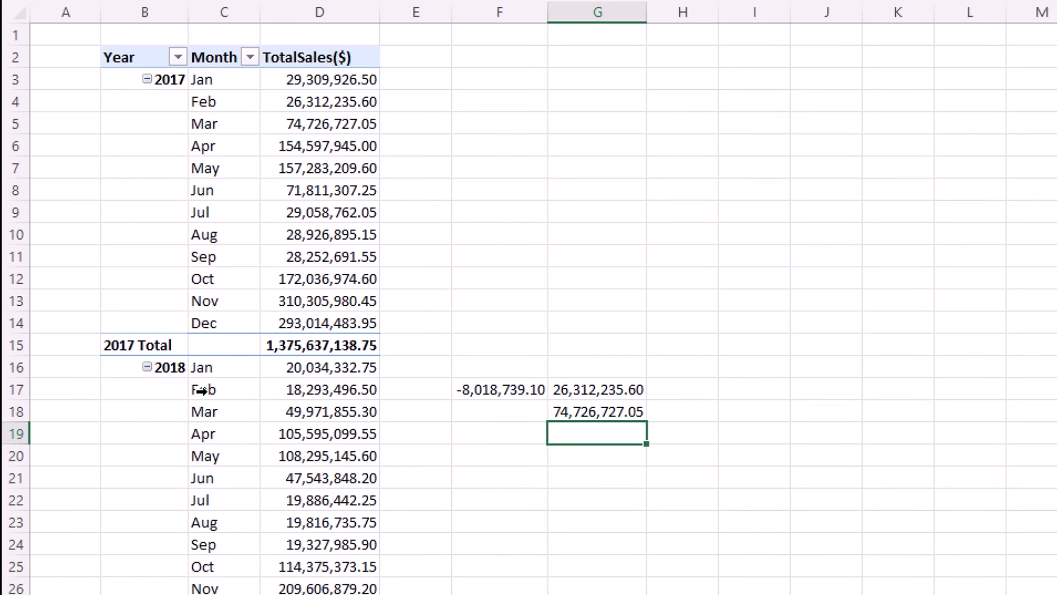
left_click(308, 390)
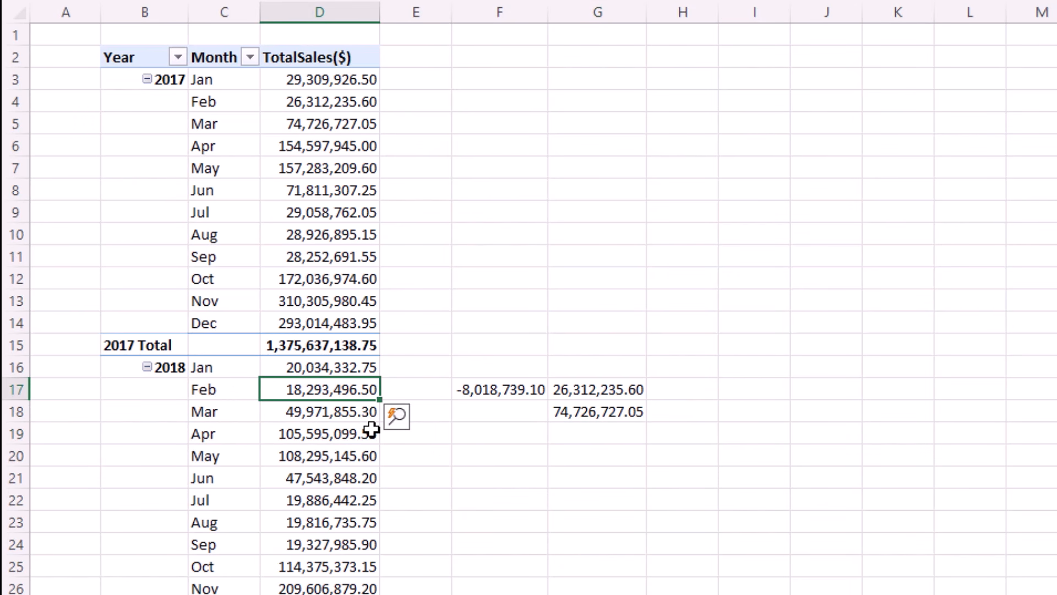
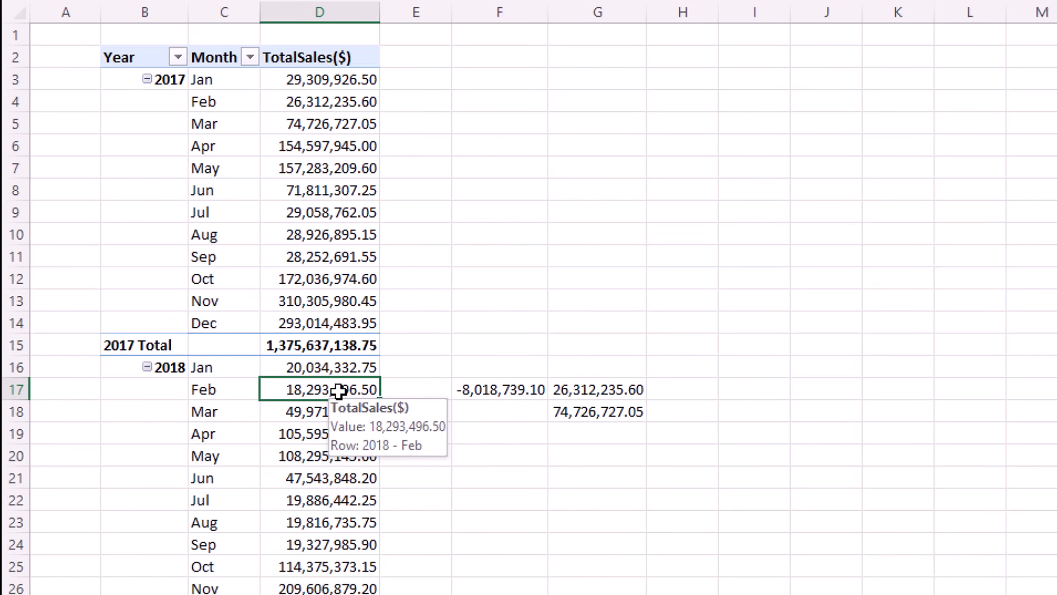
Check the prior-year February sales value in G17.
left_click(583, 392)
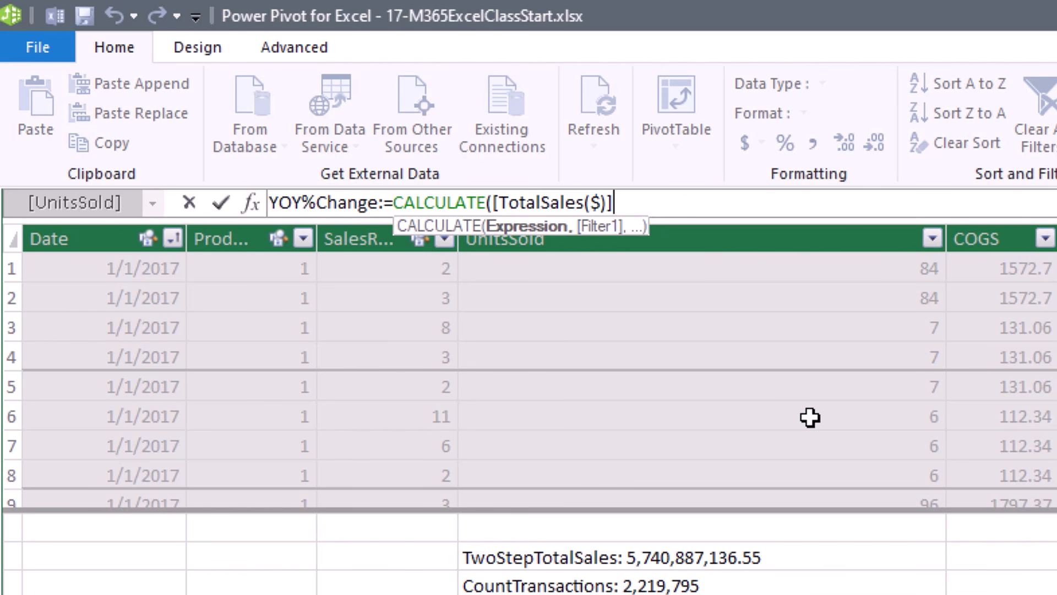
Complete YOY%Change as CALCULATE([TotalSales($)],SAMEPERIODLASTYEAR(dDate[Date])) and commit it.
type(",s")
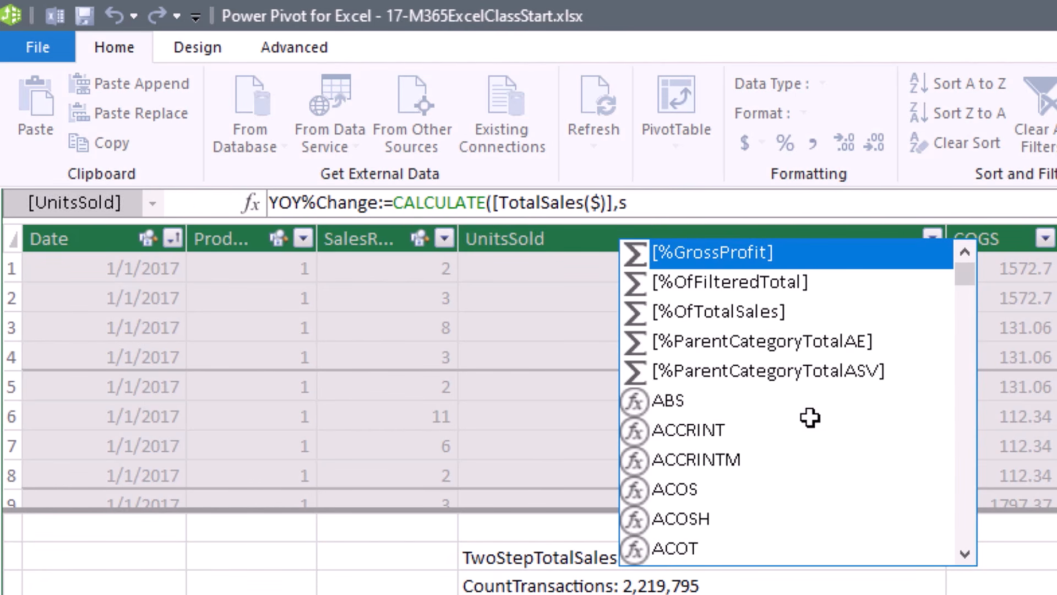
type("ame")
key("Tab")
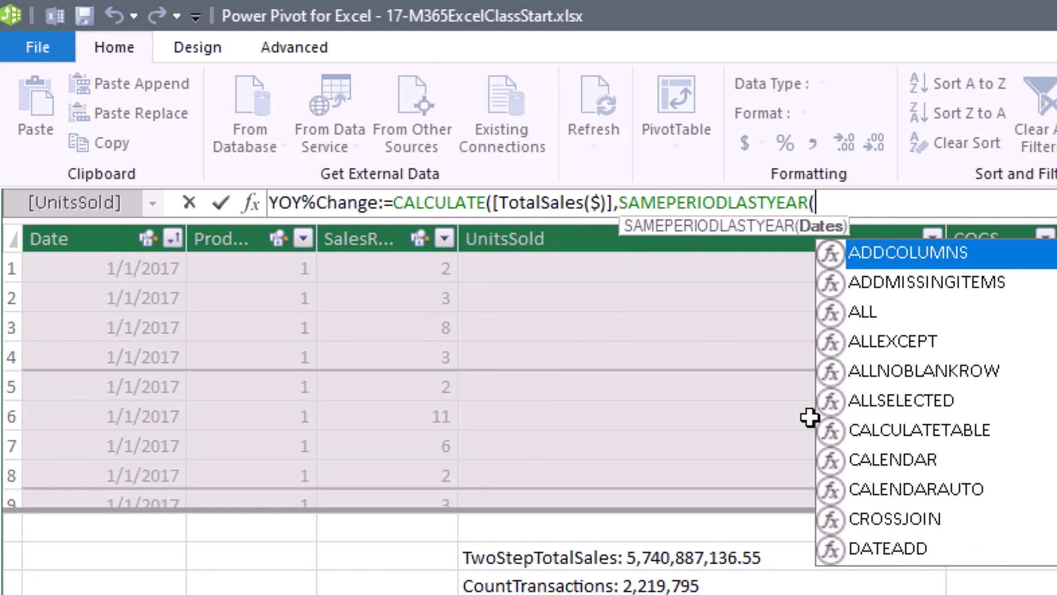
type("dd")
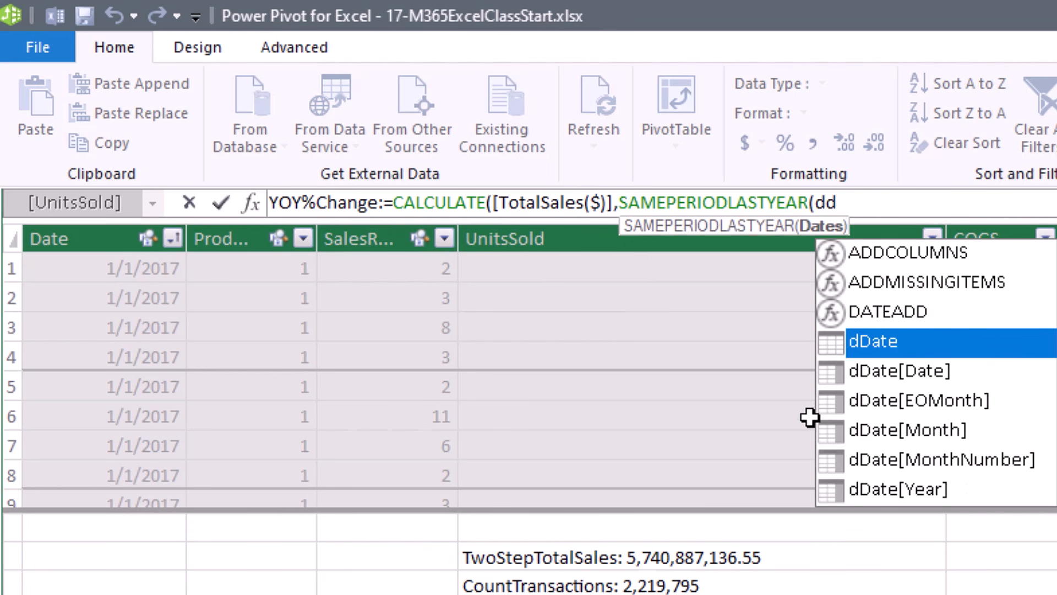
key("Down")
key("Tab")
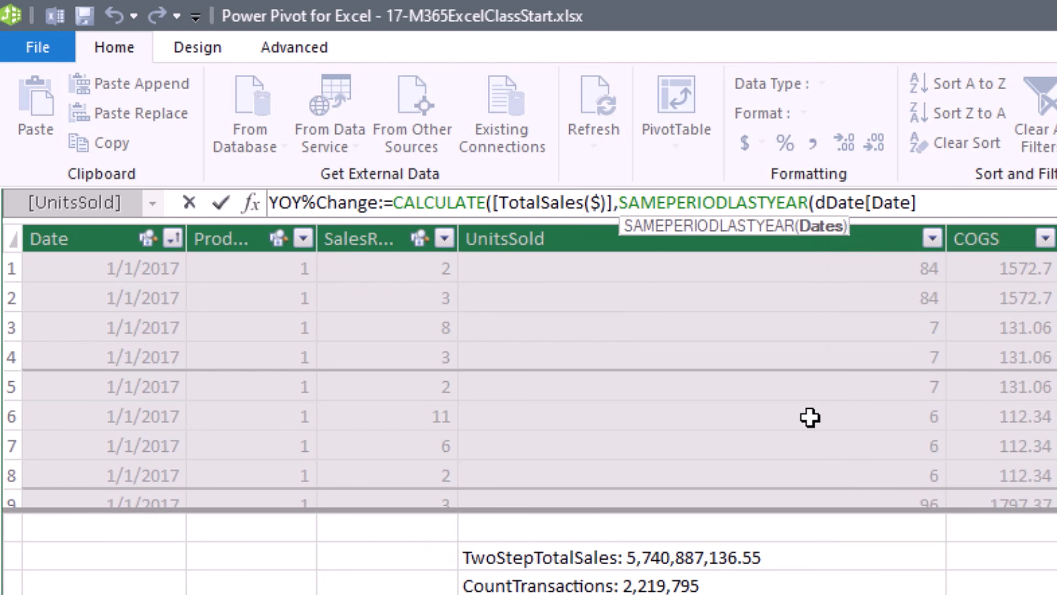
type(")")
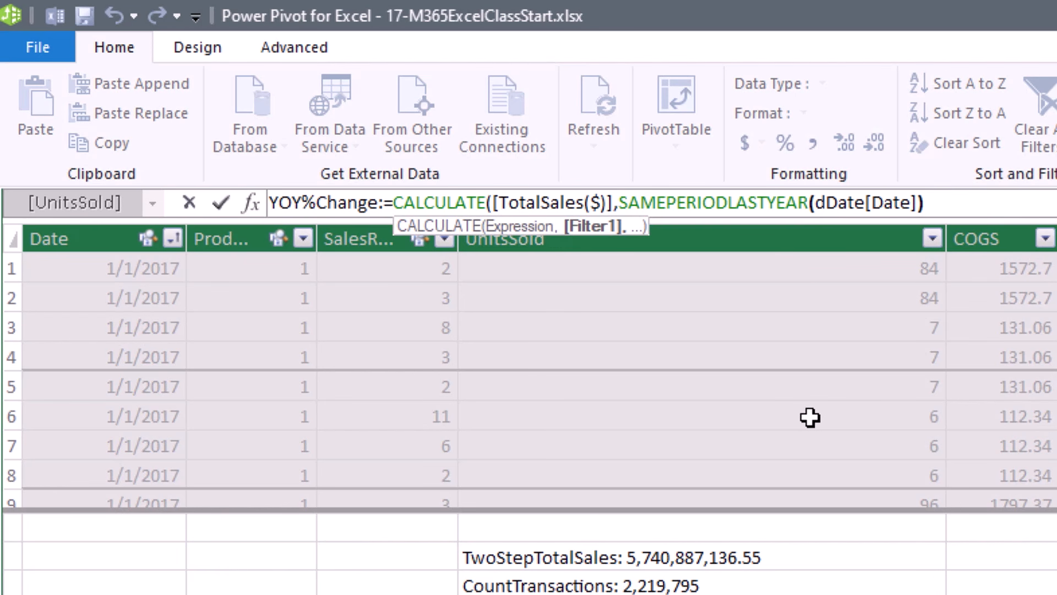
type(")")
key("Return")
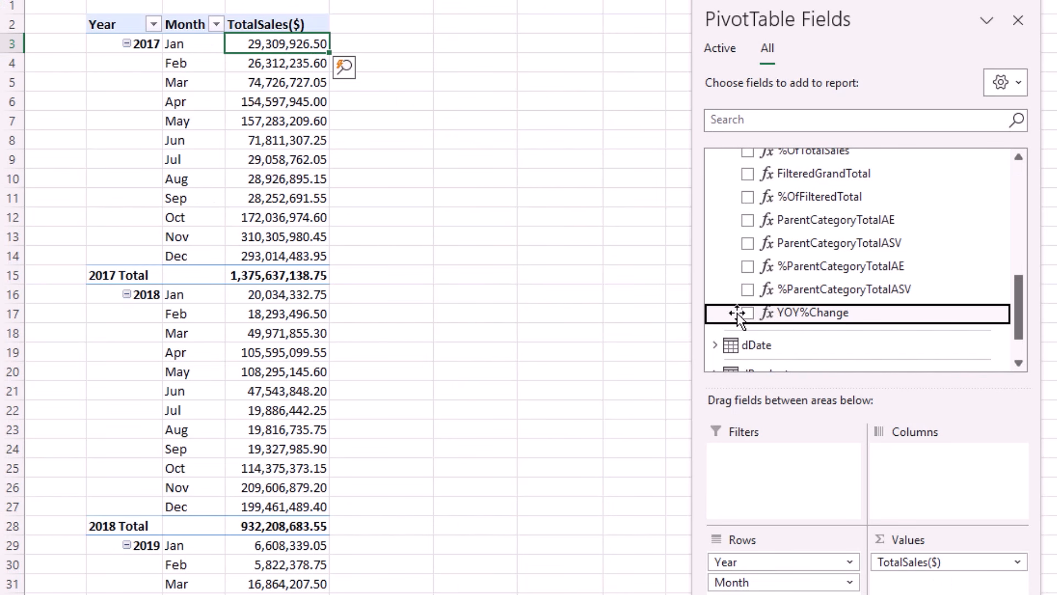
Add YOY%Change to the PivotTable and compare its values with 2017 February sales and totals.
left_click(748, 313)
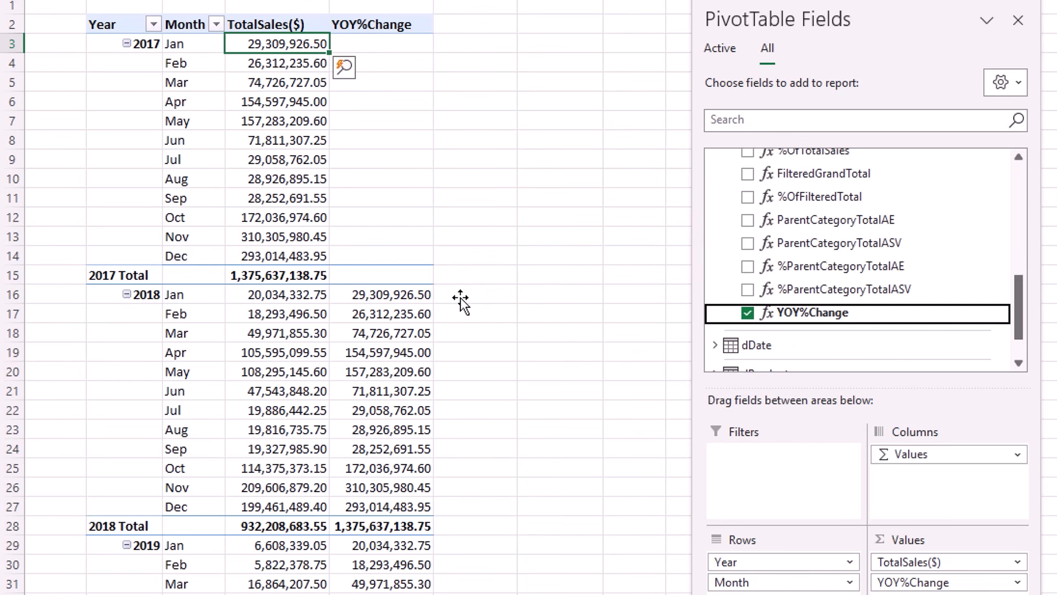
left_click(380, 318)
left_click(275, 71)
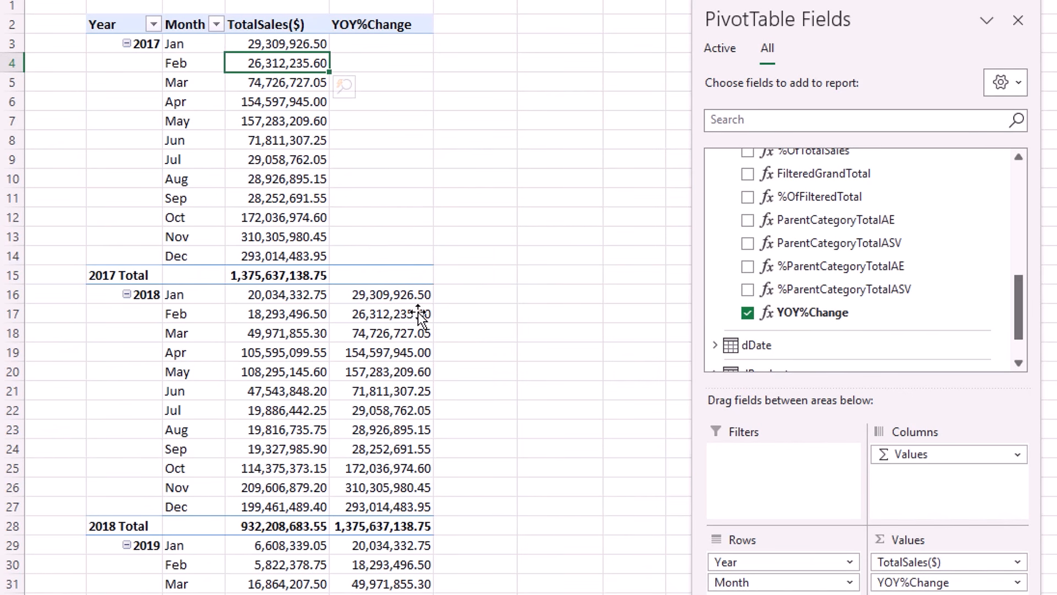
left_click(377, 528)
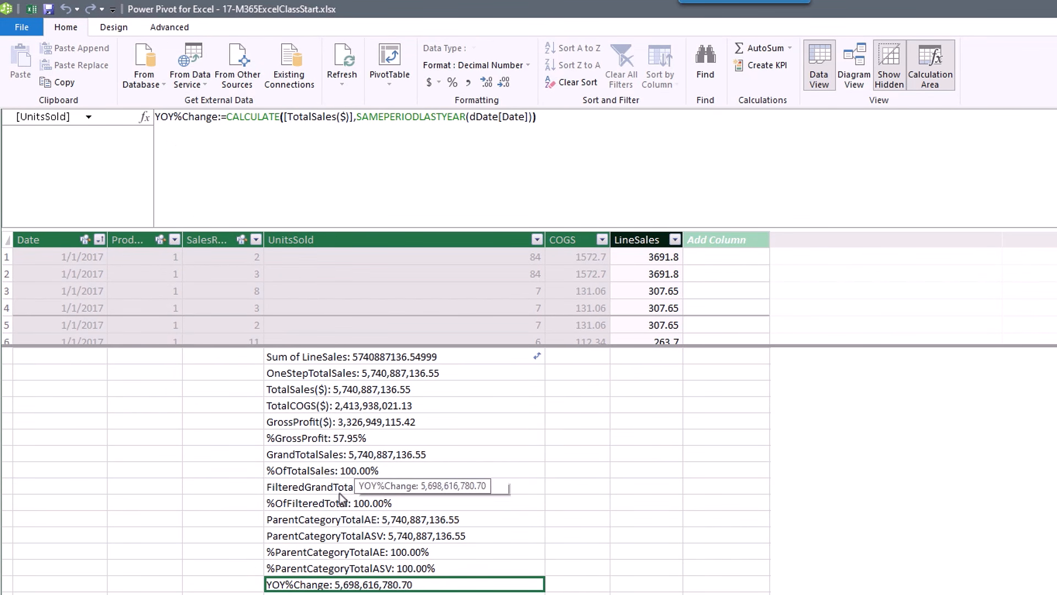
left_click(316, 458)
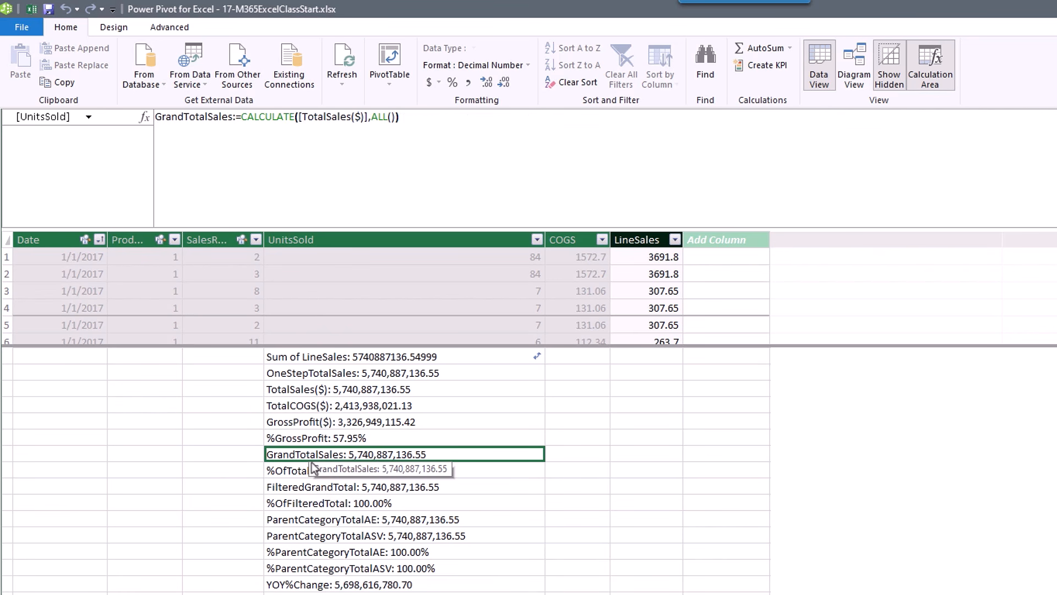
left_click(298, 475)
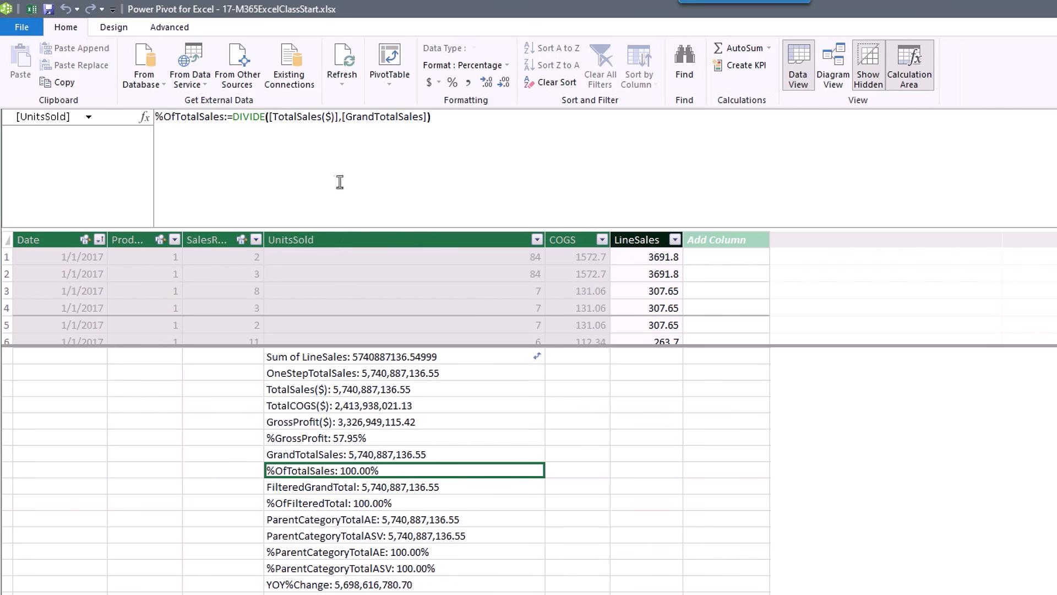
left_click(337, 587)
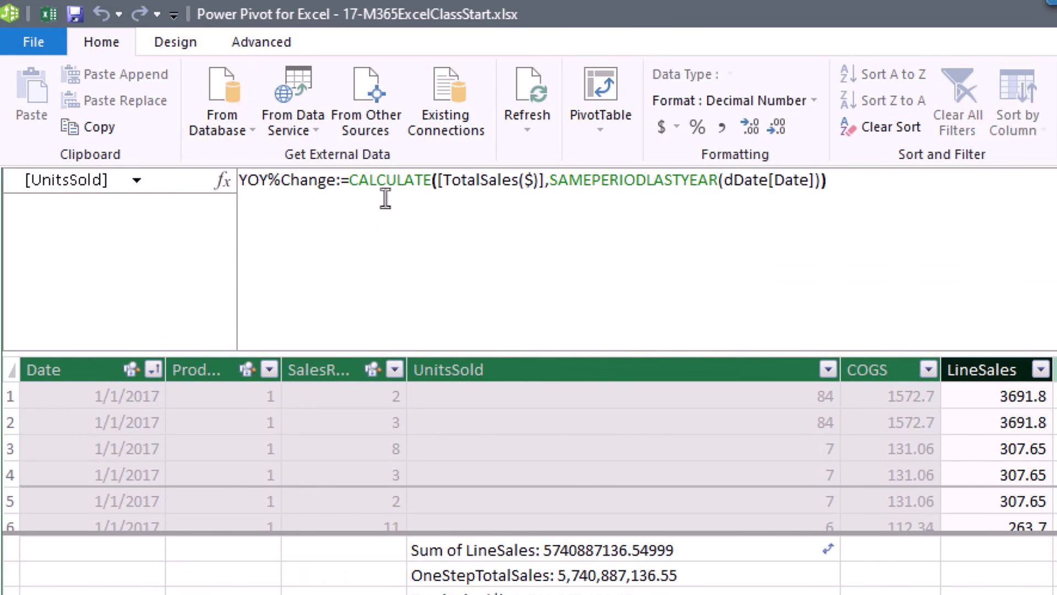
Turn the CALCULATE expression into a VAR LastYear variable on its own line.
left_click(410, 212)
key("alt+Return")
key("alt+Return")
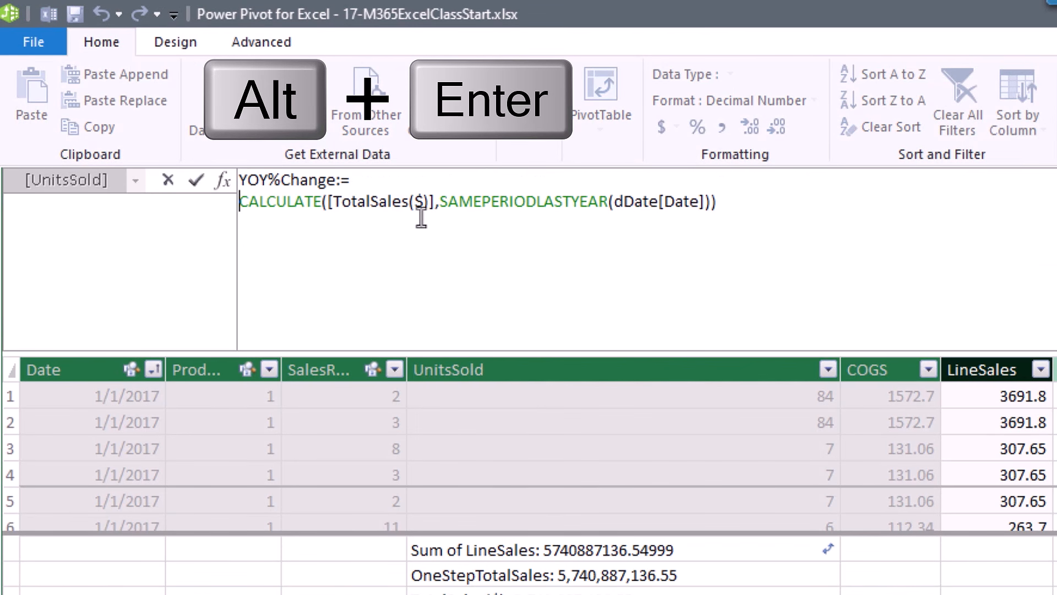
key("Up")
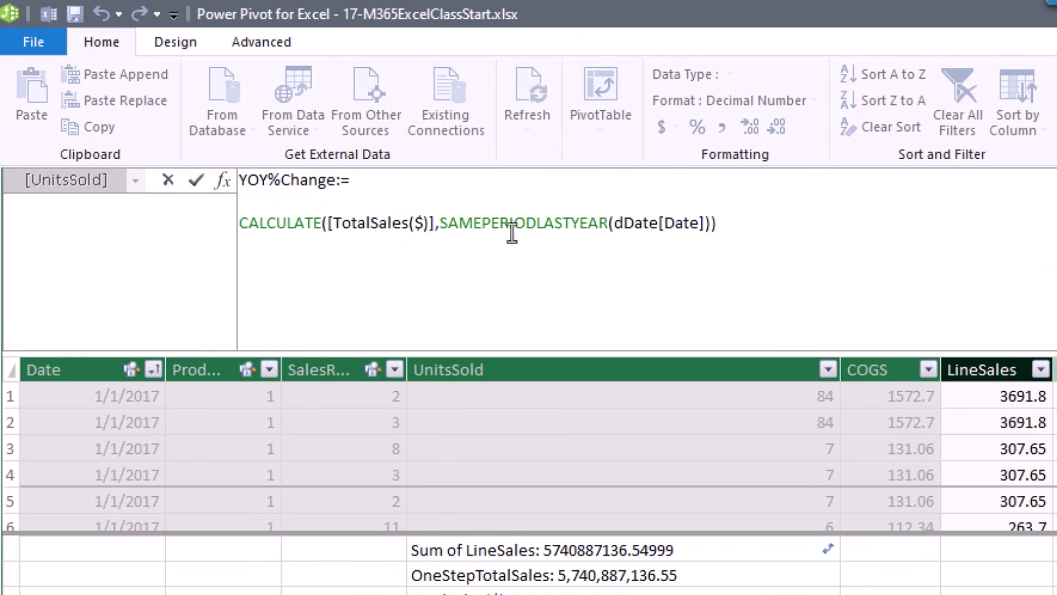
type("VAR LastYear")
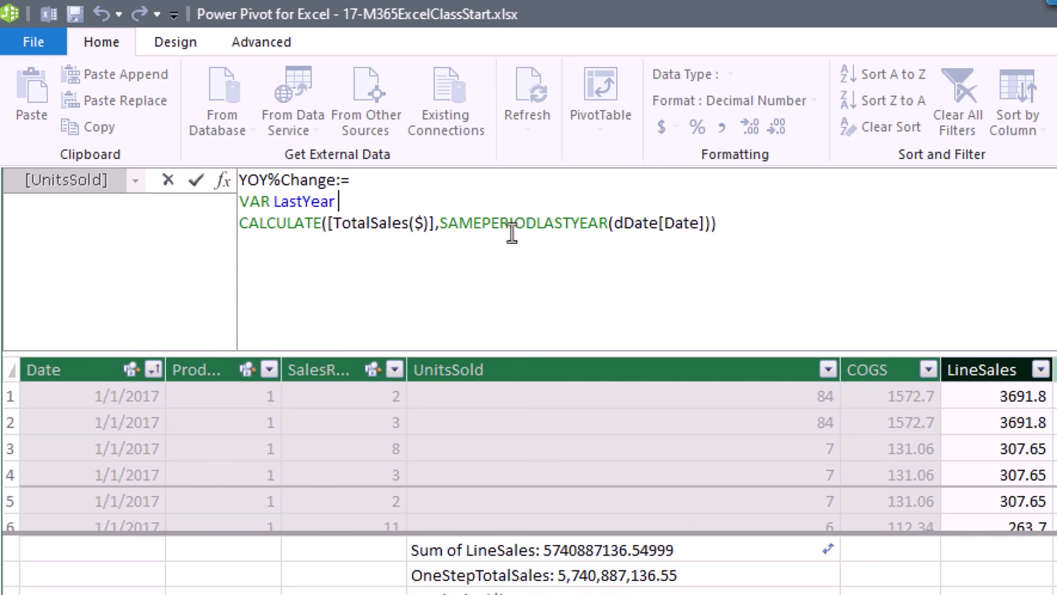
type(" =")
key("Delete")
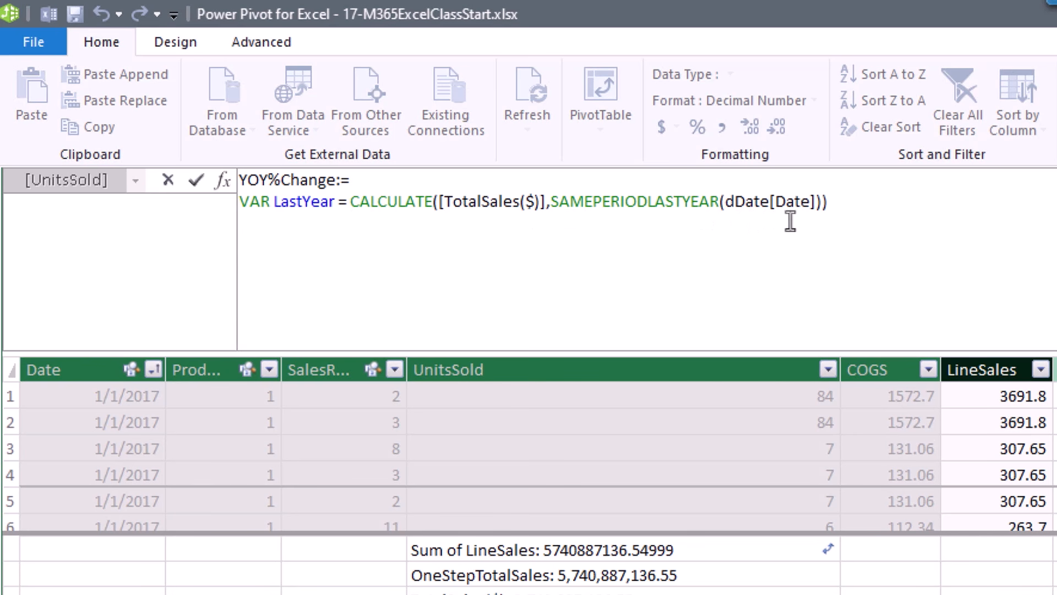
left_click(888, 208)
Add a VAR ThisYear = [TotalSales($)] line below LastYear.
key("alt+Return")
type("Var ThisYear ")
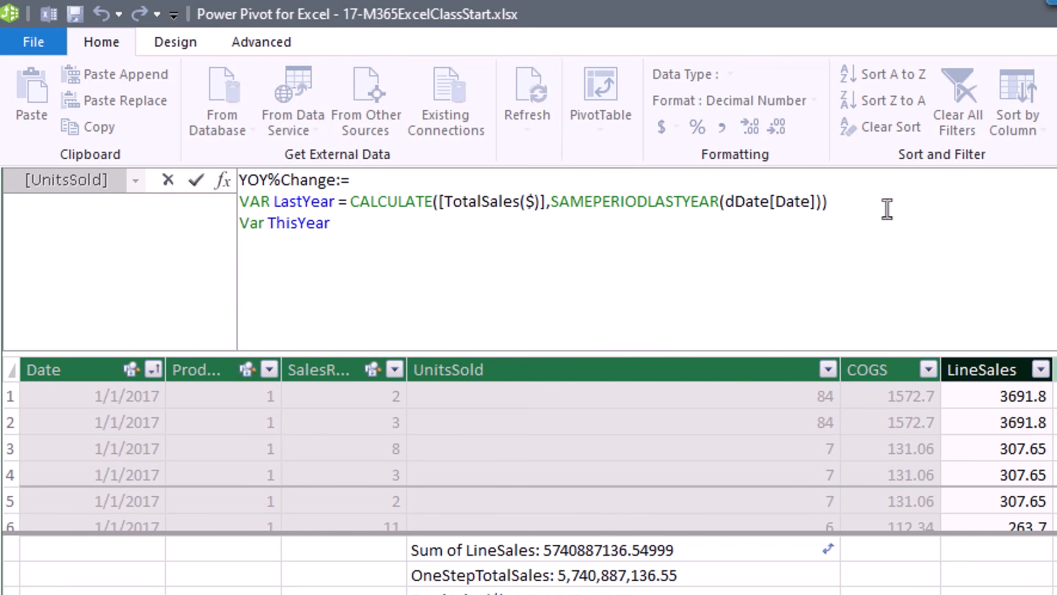
type("= [t")
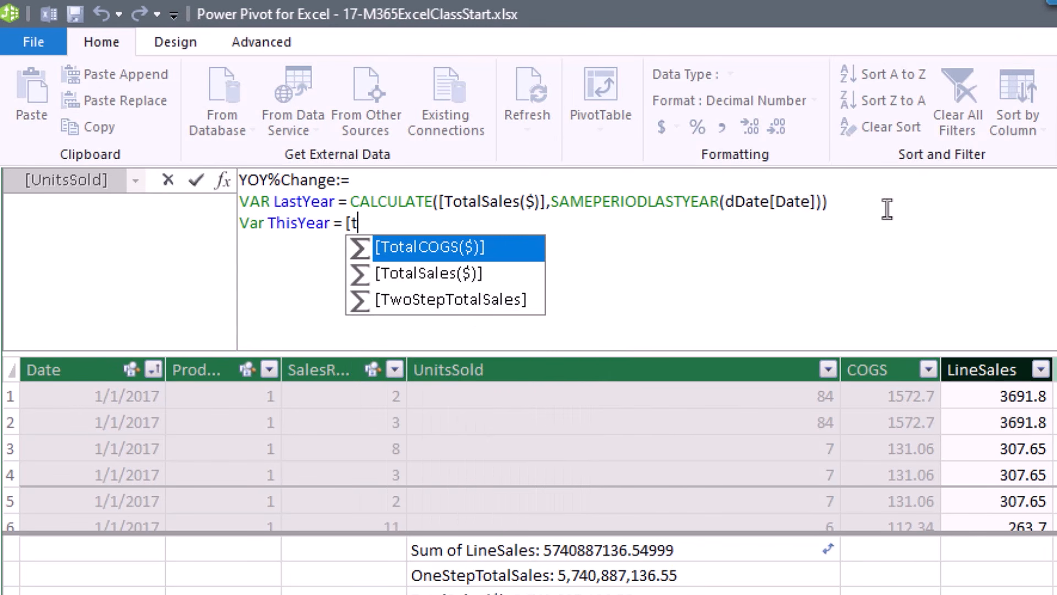
key("Down")
key("Tab")
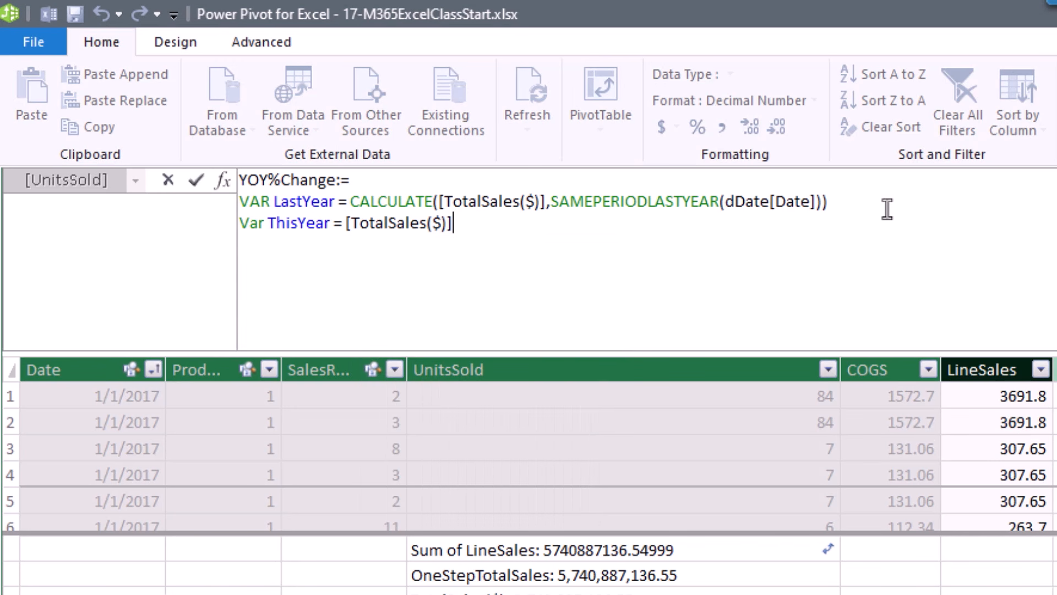
left_click_drag(267, 223, 251, 226)
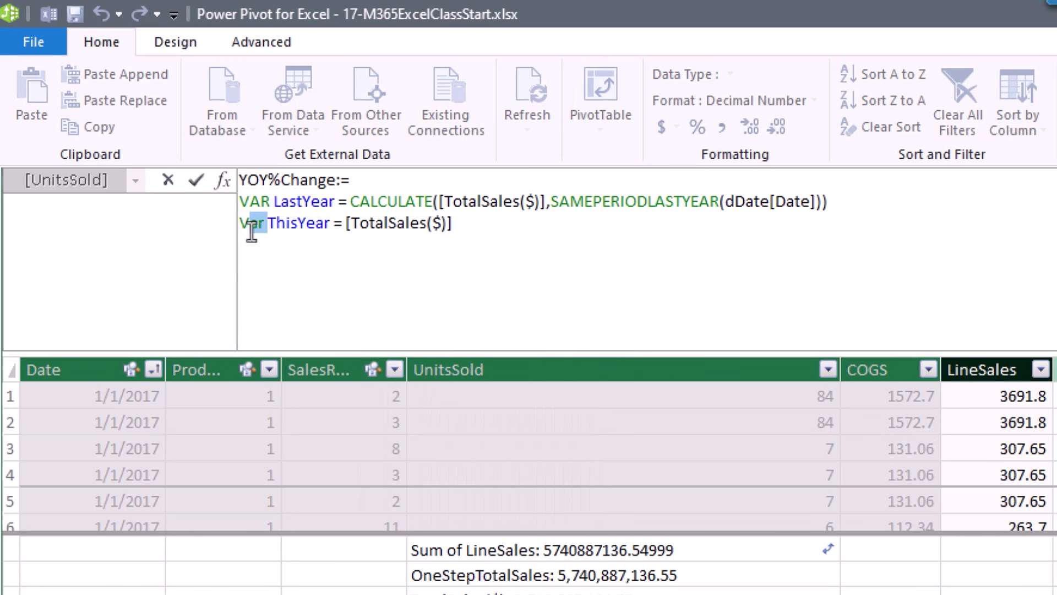
type("AR")
Finish with RETURN ThisYear - LastYear and commit the measure.
key("End")
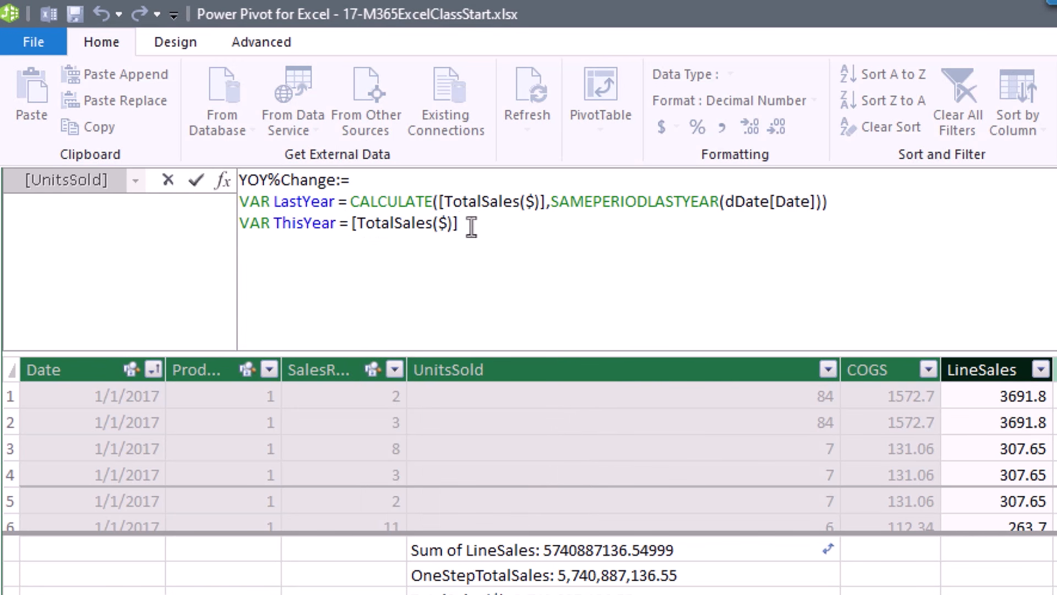
key("shift+Return")
type("RETURN")
type("This")
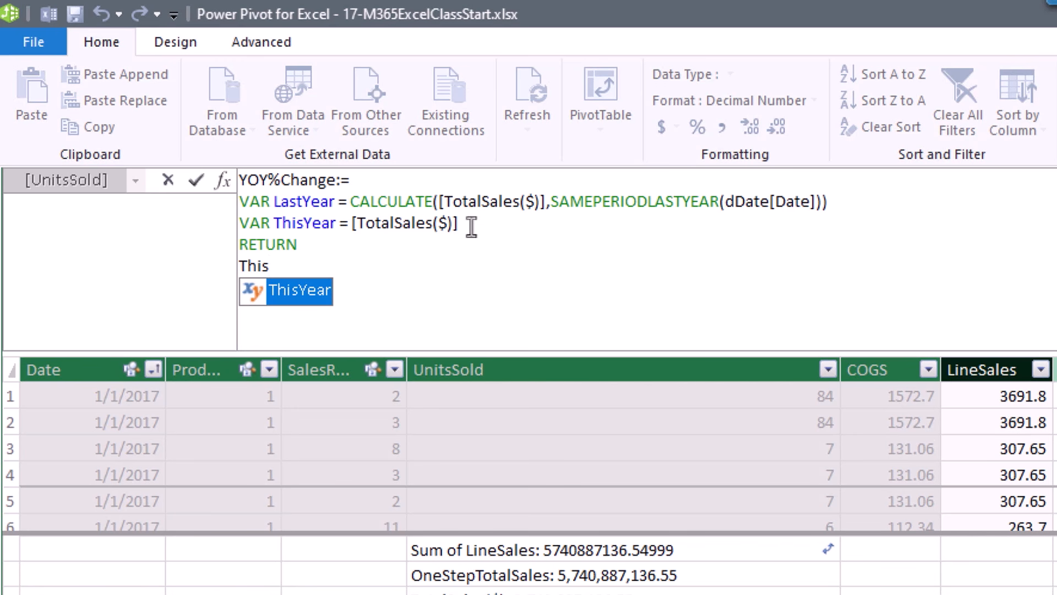
key("Tab")
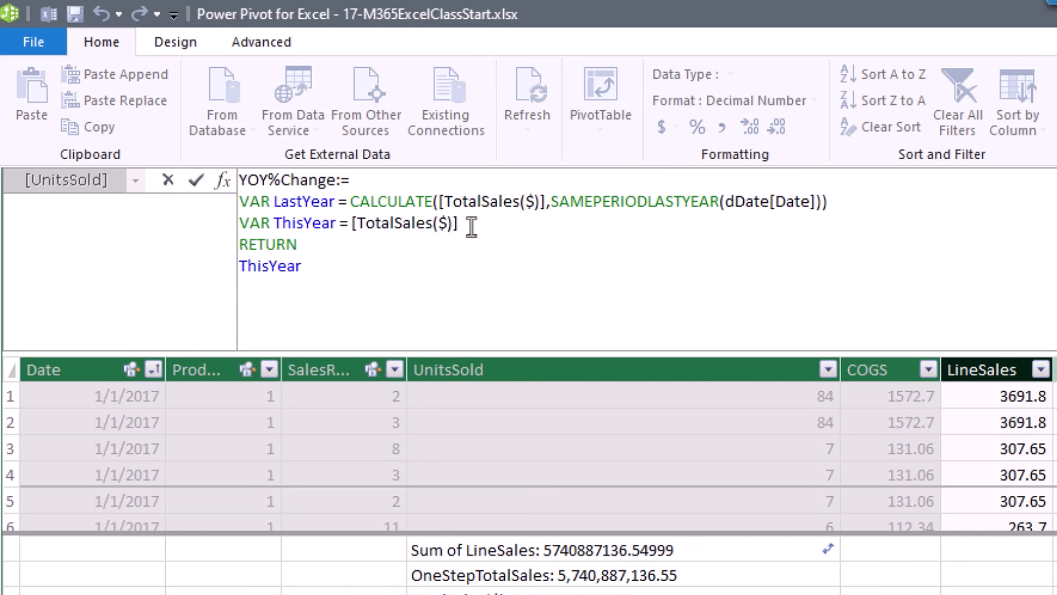
type("- Last")
key("Tab")
key("Return")
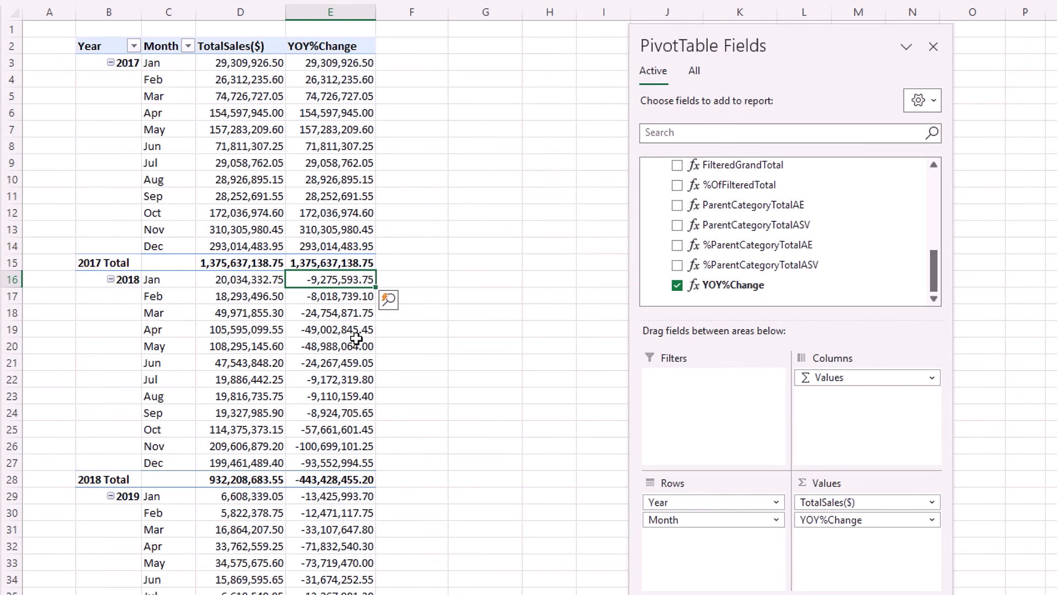
Enter =D16-D3 in G16 to get Jan 2018 minus Jan 2017 sales, -9,275,593.75.
left_click(484, 279)
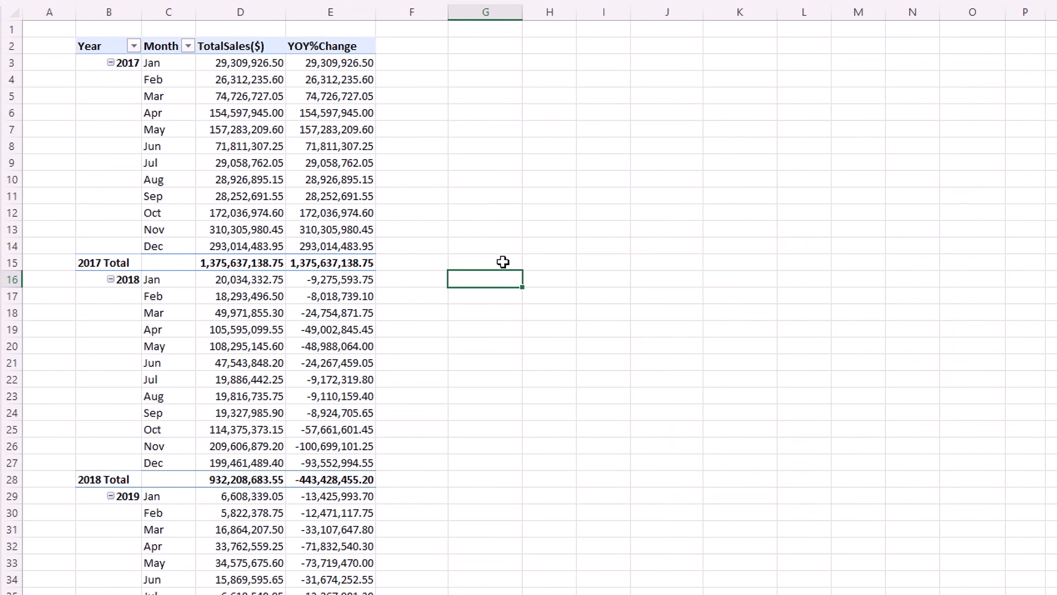
type("=")
left_click(227, 280)
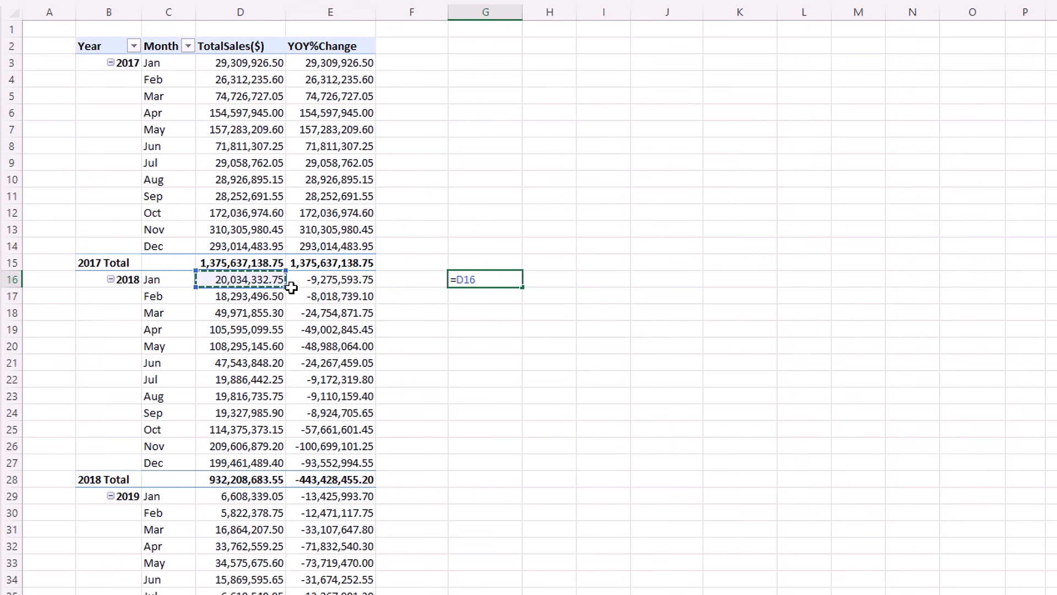
type("-")
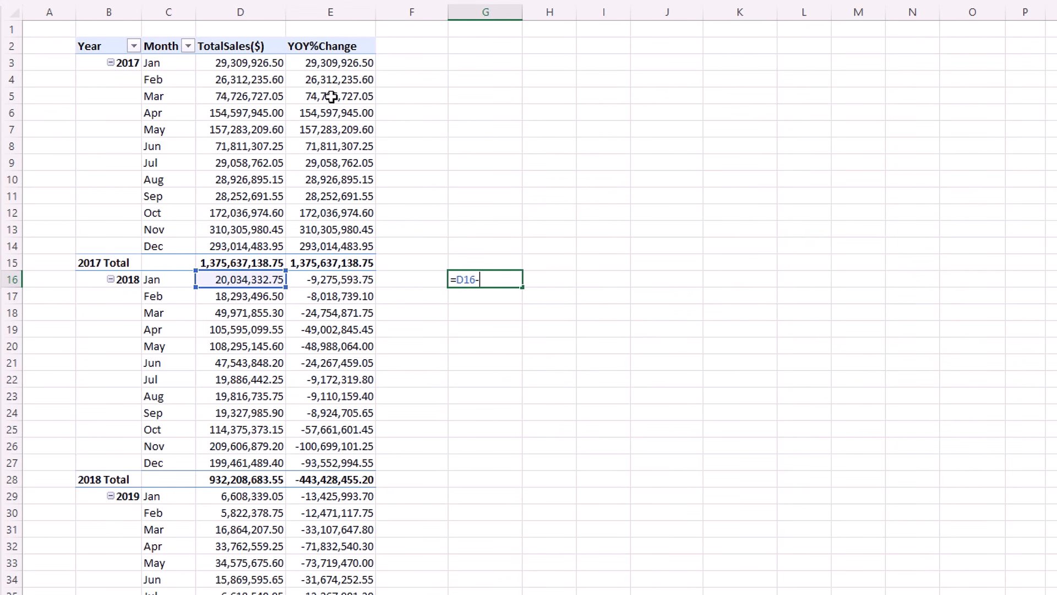
left_click(250, 63)
key("Return")
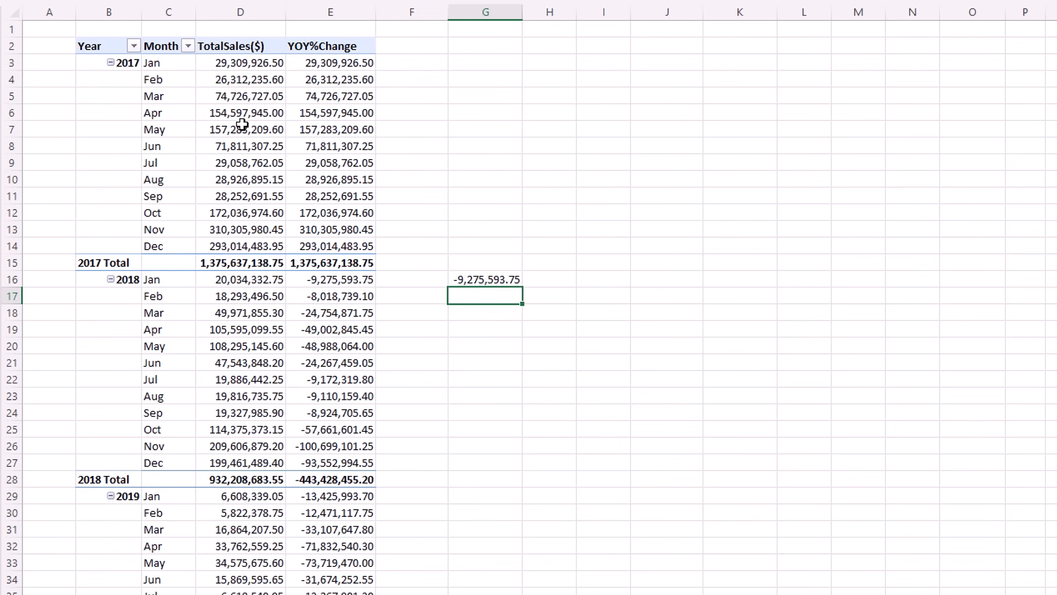
Inspect the Grand Total YOY%Change value in E107.
scroll(448, 446, "down", 20)
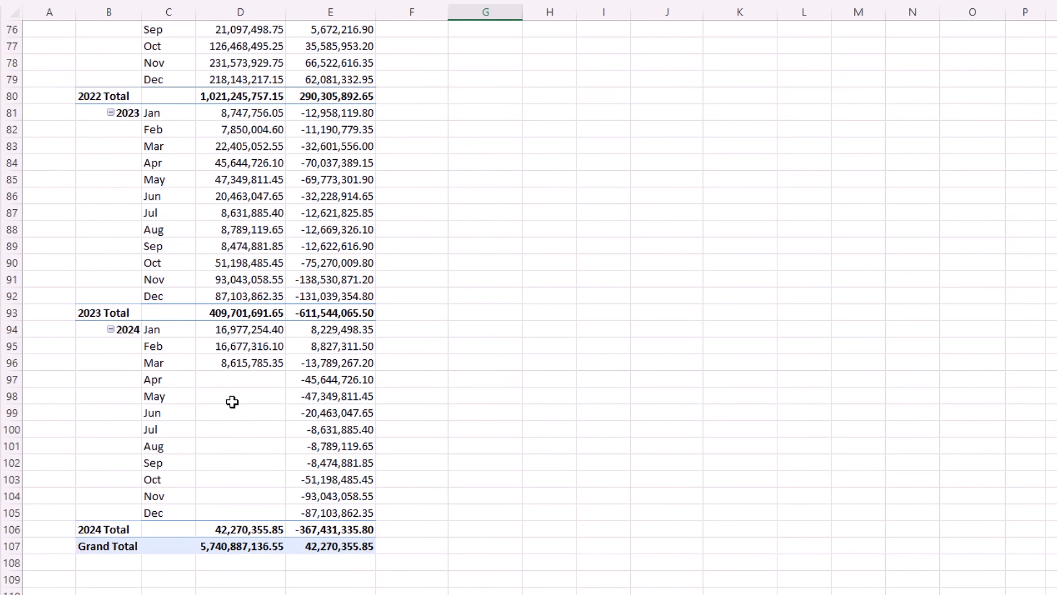
mouse_move(225, 487)
left_click(335, 547)
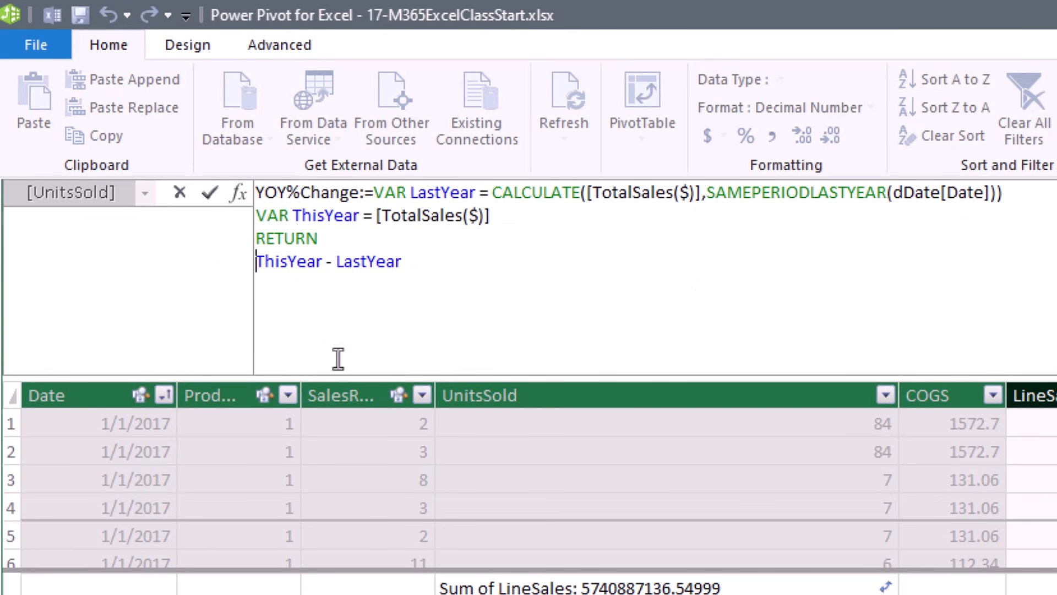
Change the RETURN to DIVIDE(ThisYear - LastYear,LastYear) and commit the measure.
type("Div")
key("Tab")
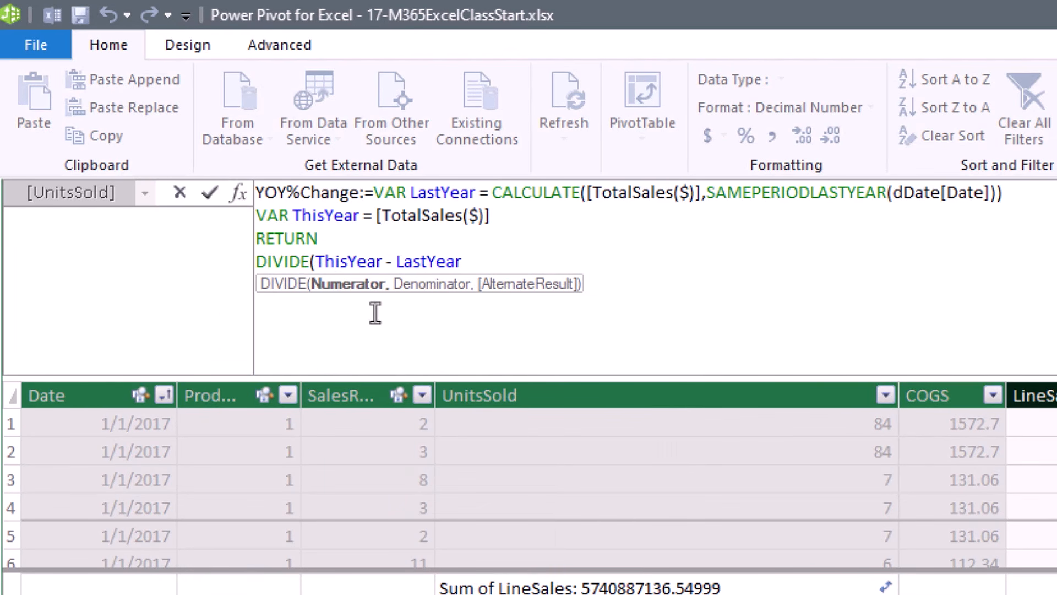
left_click(353, 297)
left_click(497, 257)
type(",last")
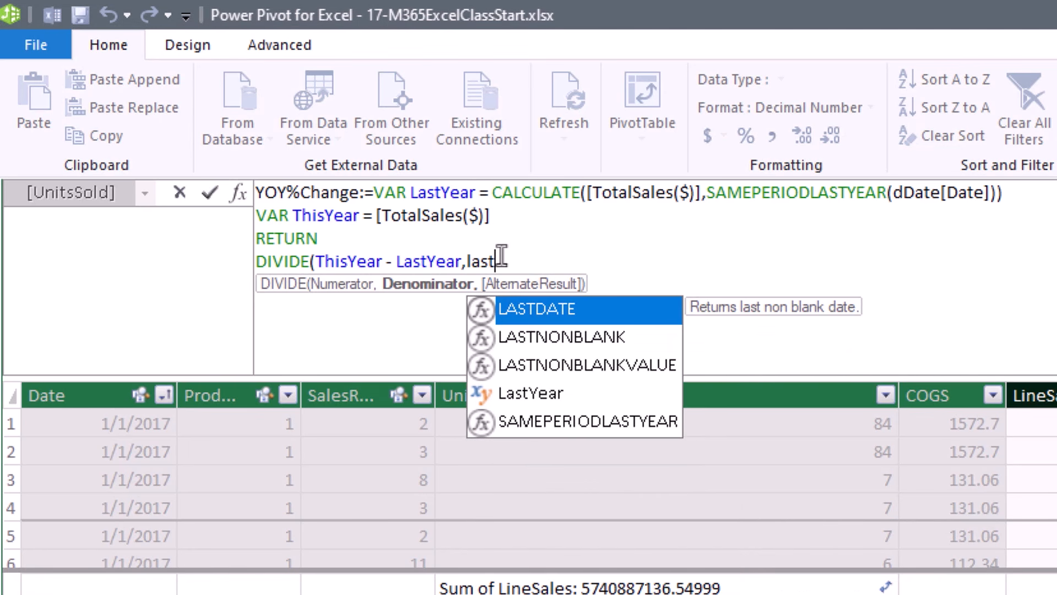
key("Down")
key("Down")
key("Down")
key("Tab")
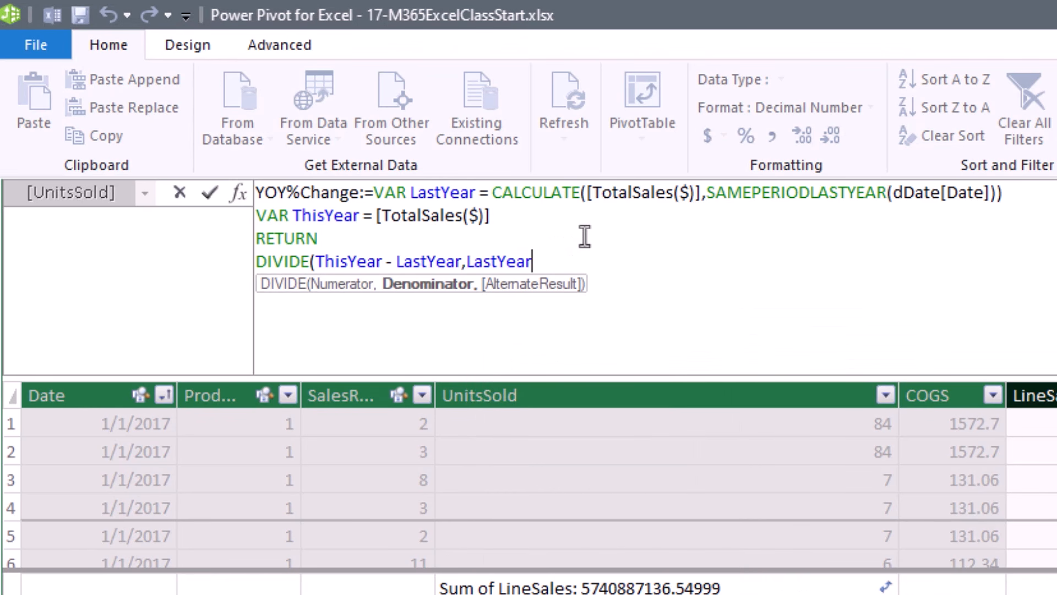
type(")")
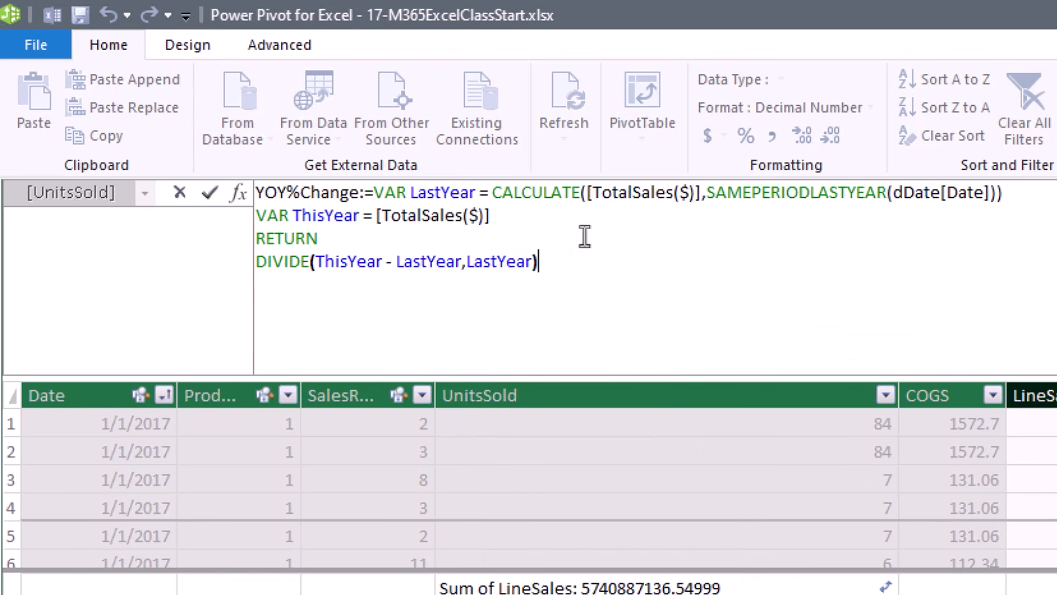
left_click(508, 269)
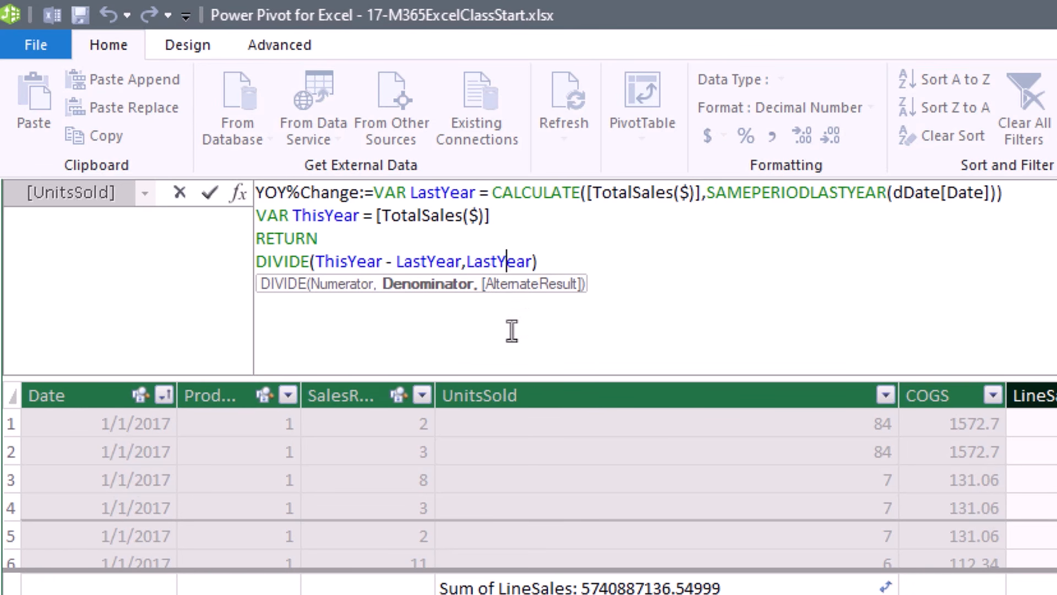
left_click(722, 265)
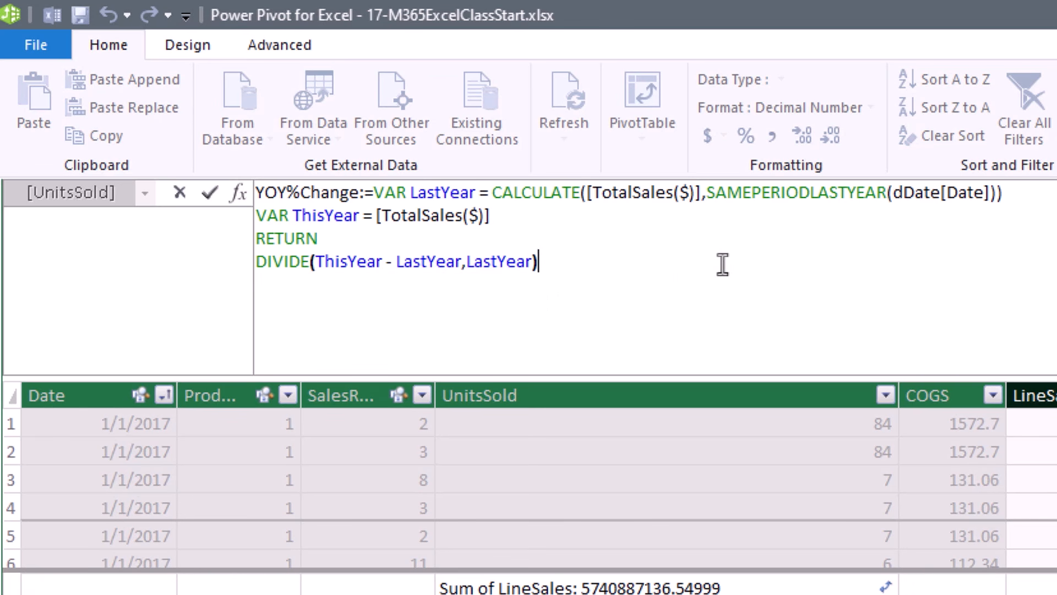
key("Return")
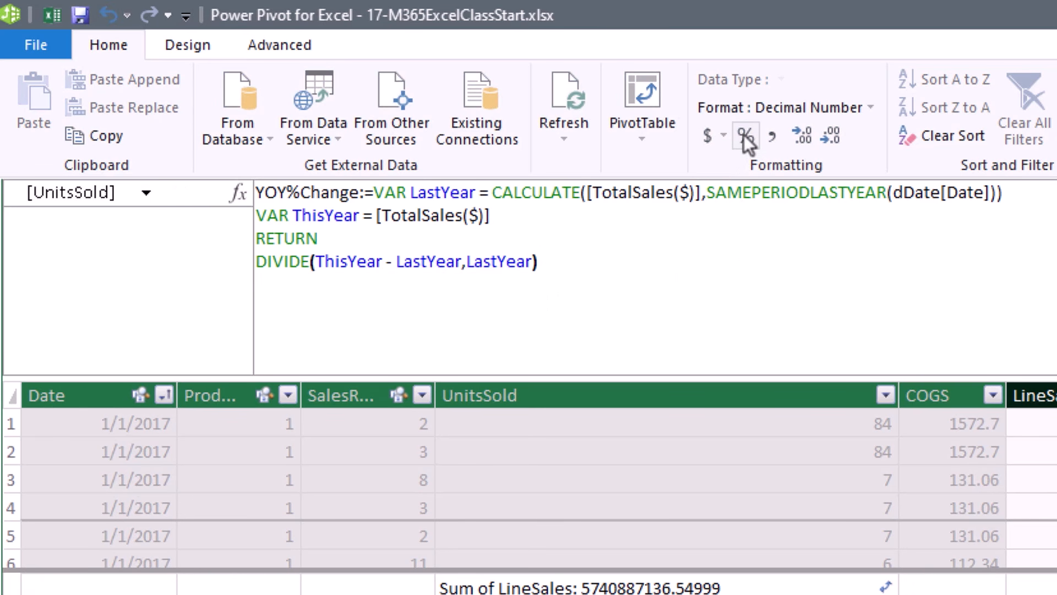
Format YOY%Change as a percentage and enter =G16/D3 in H16, giving -0.31647.
left_click(747, 141)
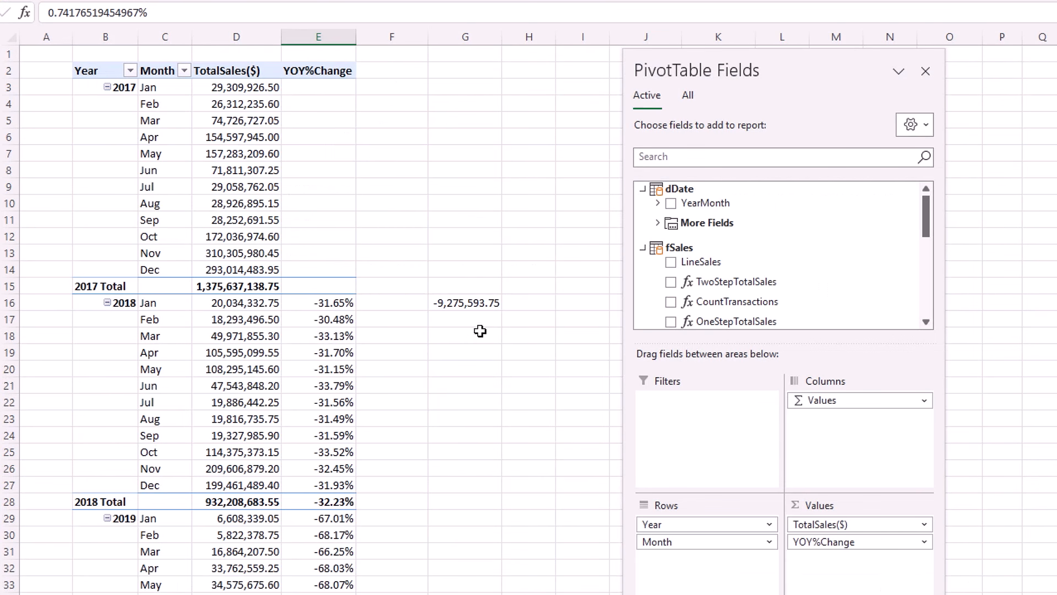
left_click(533, 303)
type("=")
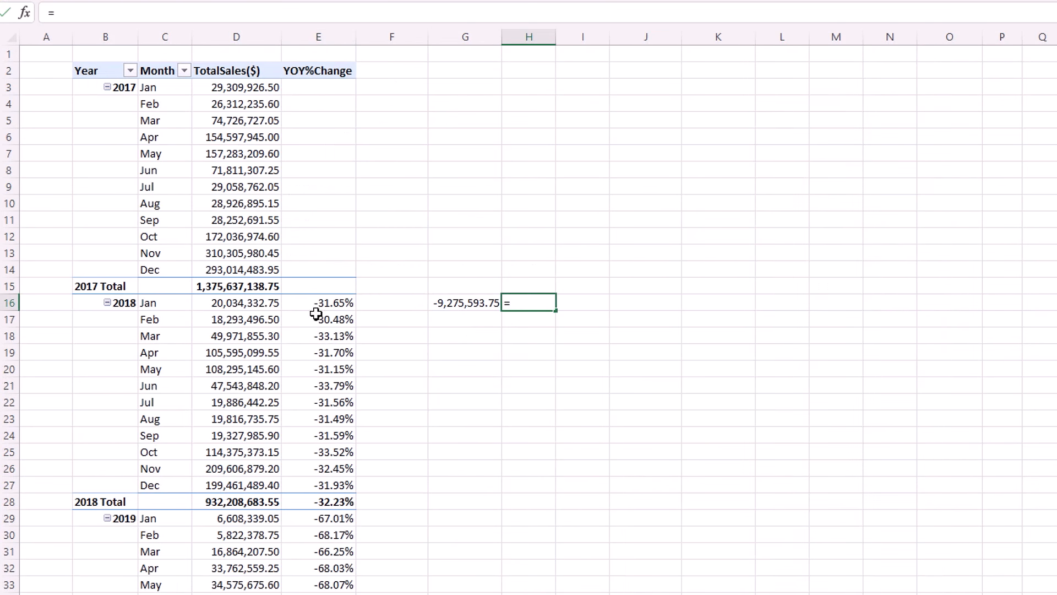
left_click(457, 305)
type("/")
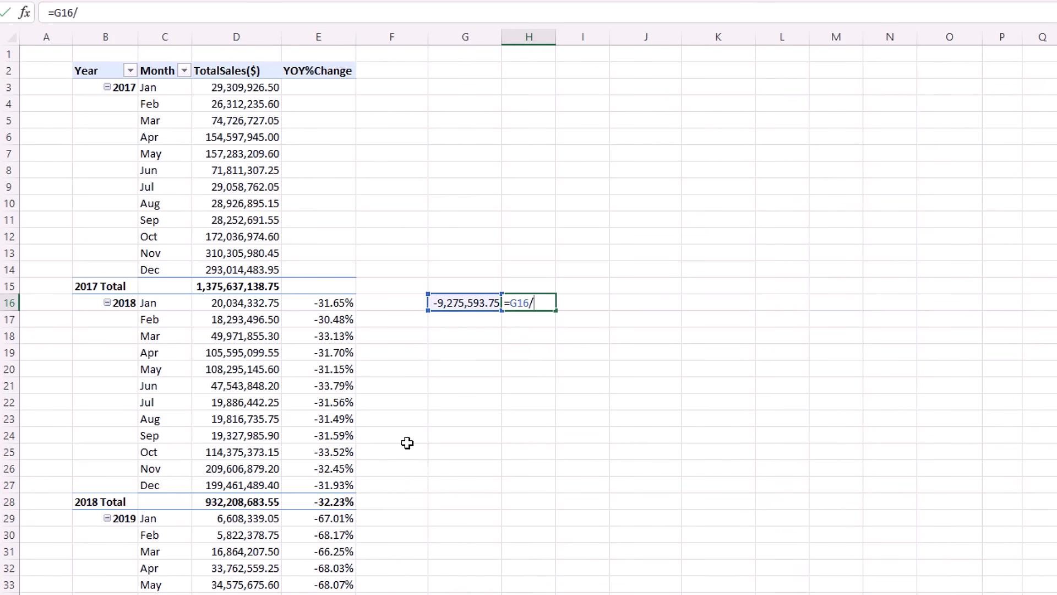
left_click(208, 89)
key("Return")
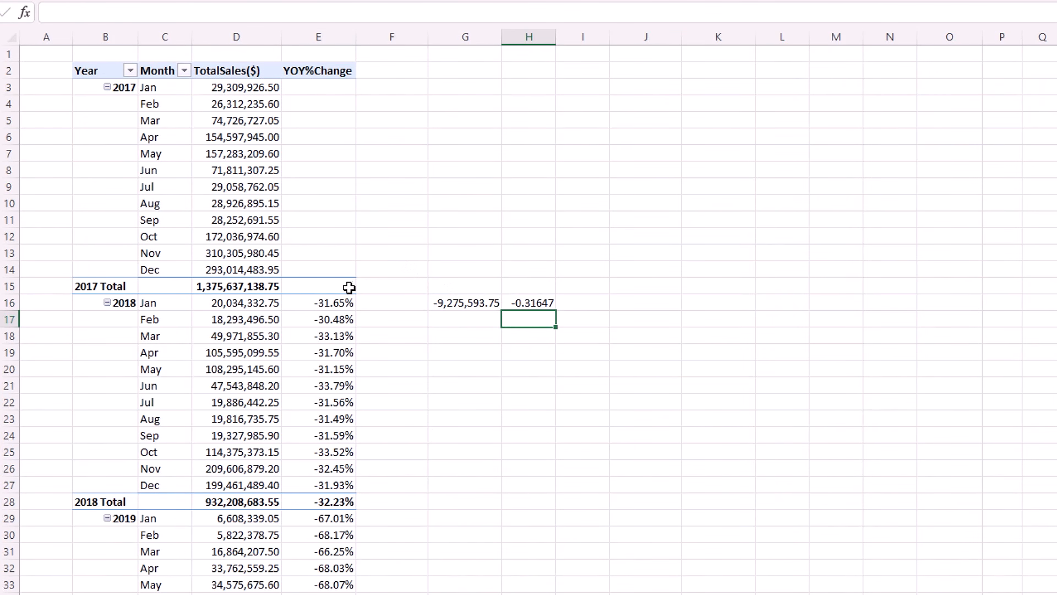
Inspect the Grand Total YOY%Change in E107 and the empty 2024 Apr sales in D97.
scroll(319, 396, "down", 4)
scroll(318, 396, "down", 20)
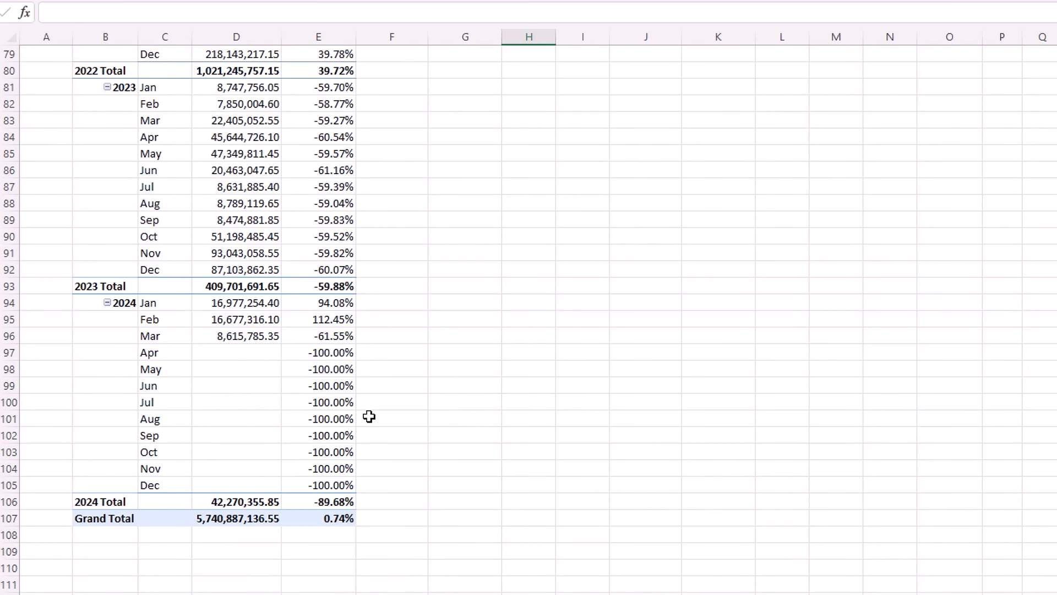
left_click(339, 519)
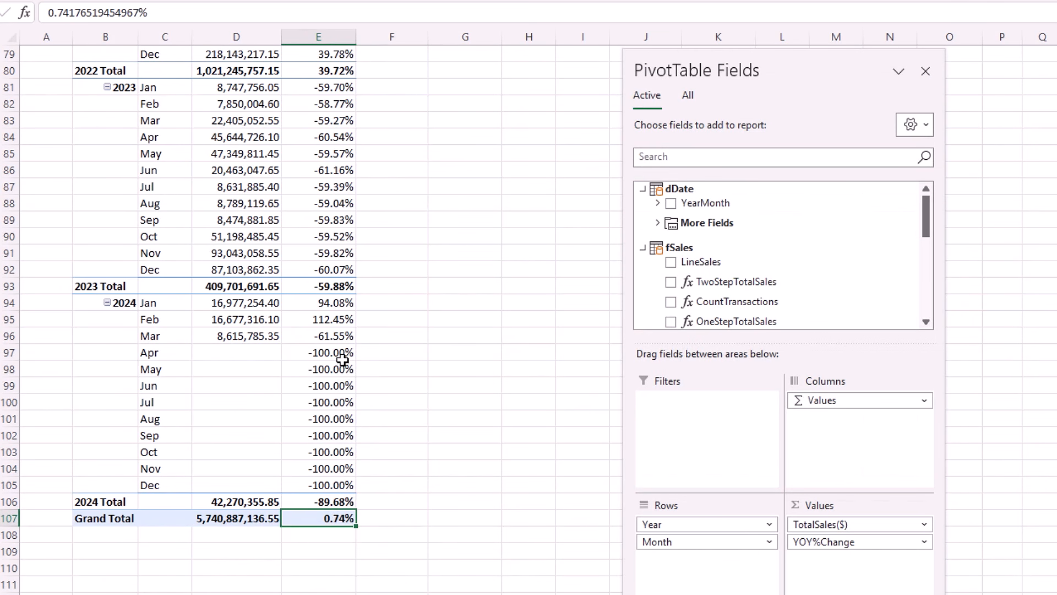
left_click(236, 352)
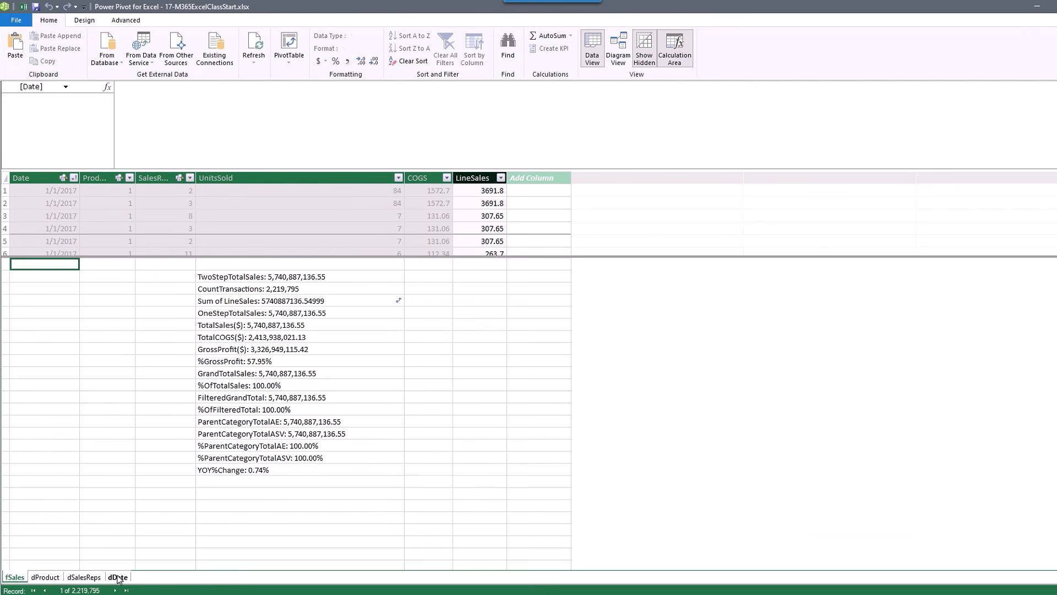
Add a new dDate column named ValidDatesForPartialYearSaleYOYCalc.
left_click(117, 577)
double_click(292, 177)
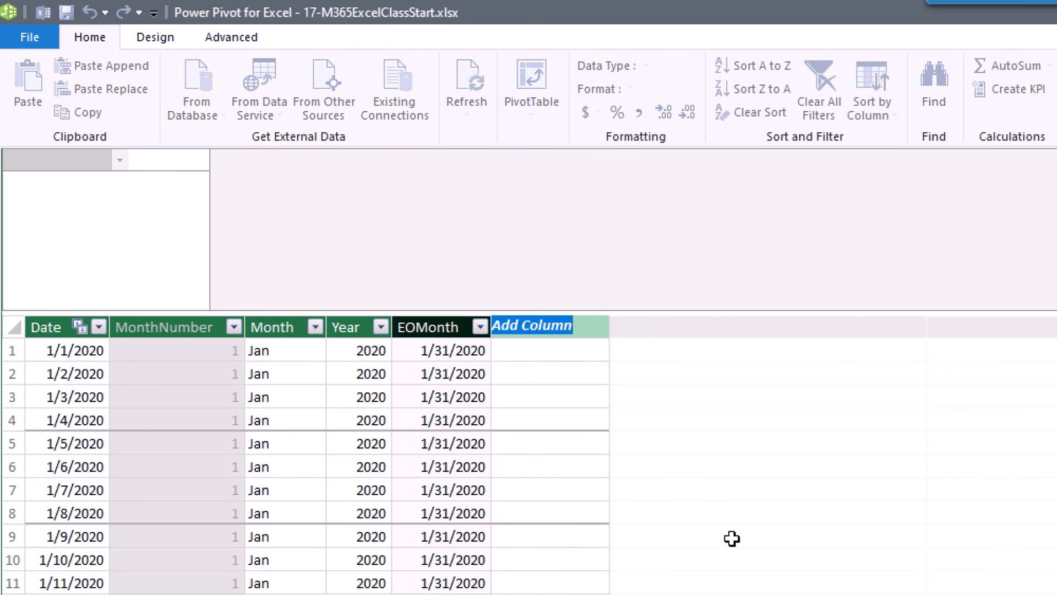
type("ValidDatesForPartialYearSaleYOYCalc")
key("Return")
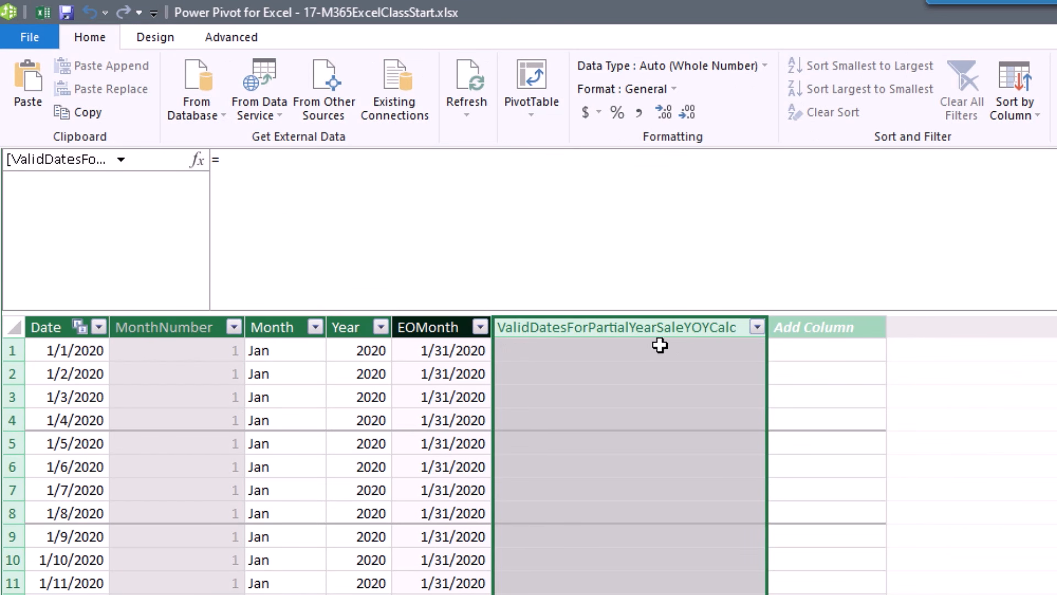
Give the column the formula =MAX(fSales[Date]), returning 3/15/2024.
left_click(265, 163)
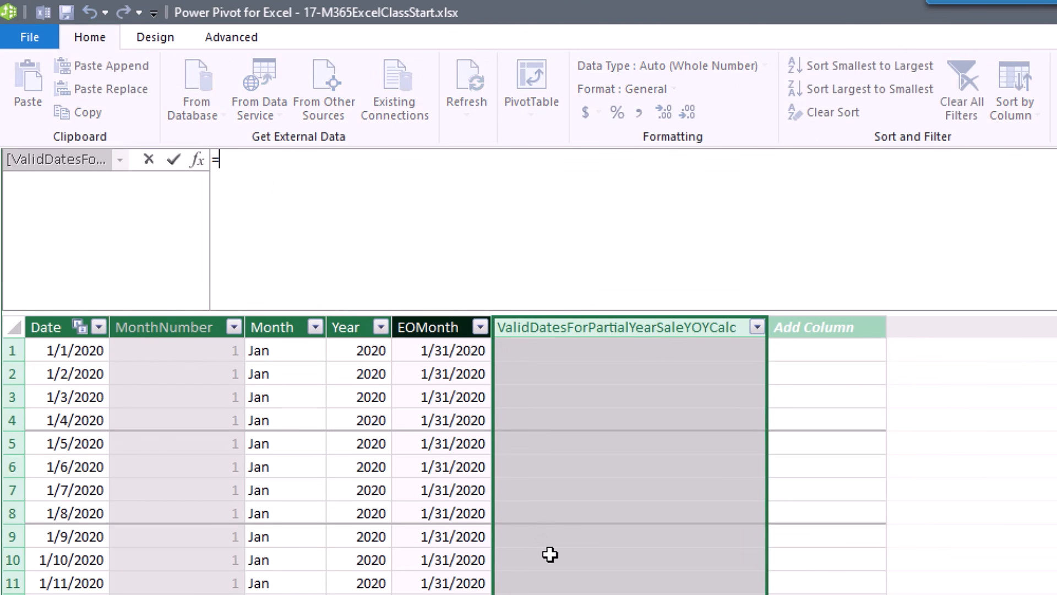
type("max")
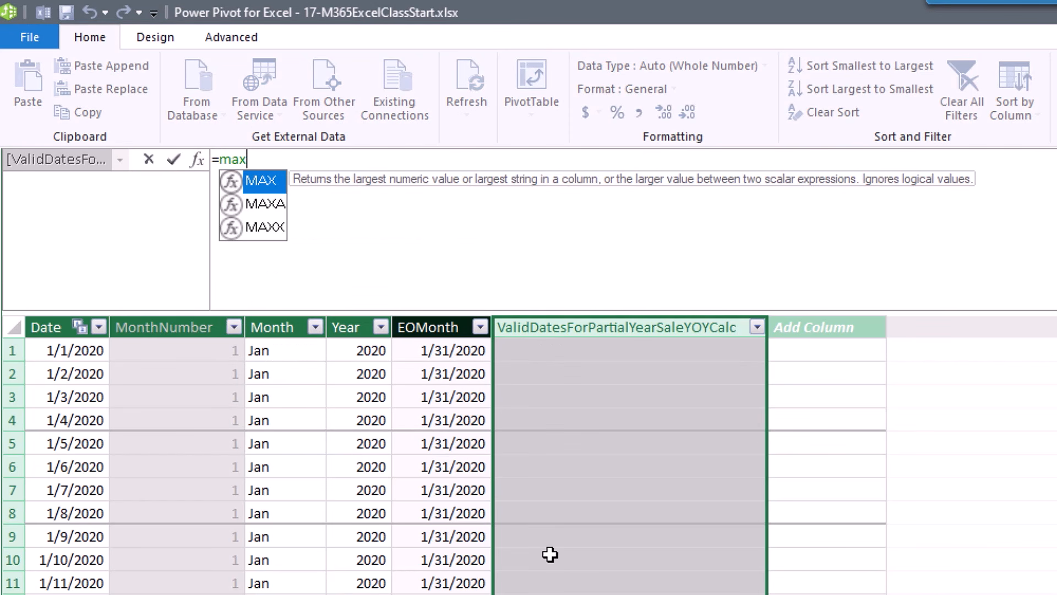
key("Tab")
type("fs")
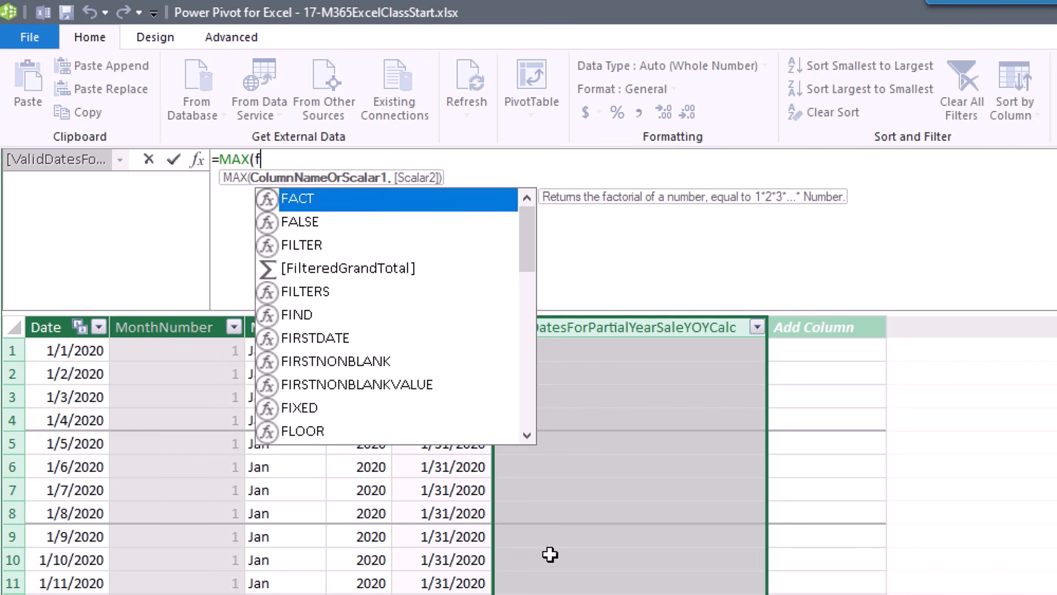
key("Down")
key("Down")
key("Down")
key("Down")
key("Down")
key("Down")
key("Down")
key("Down")
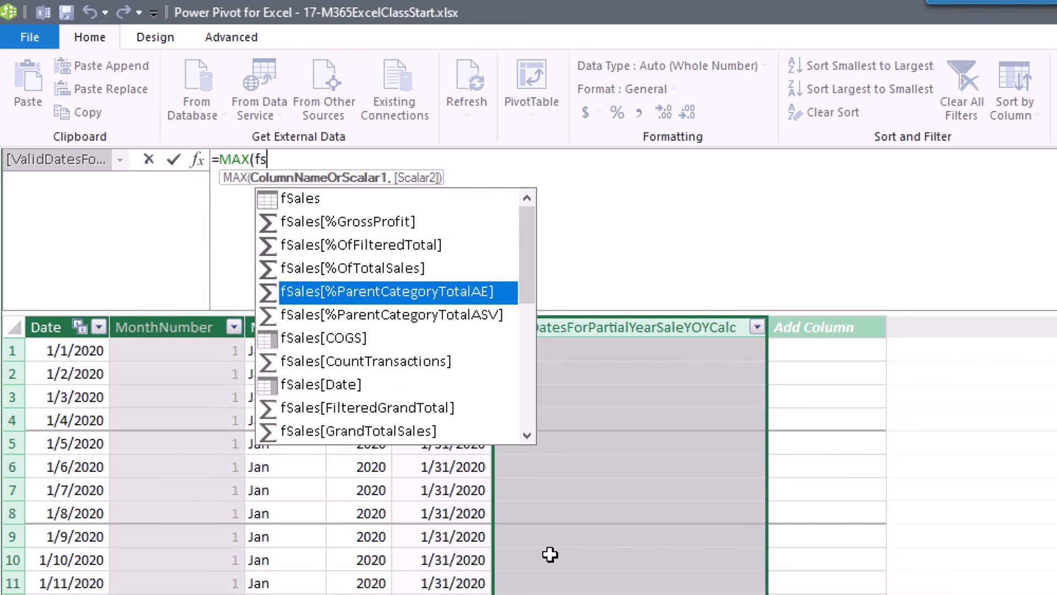
key("Tab")
type(")")
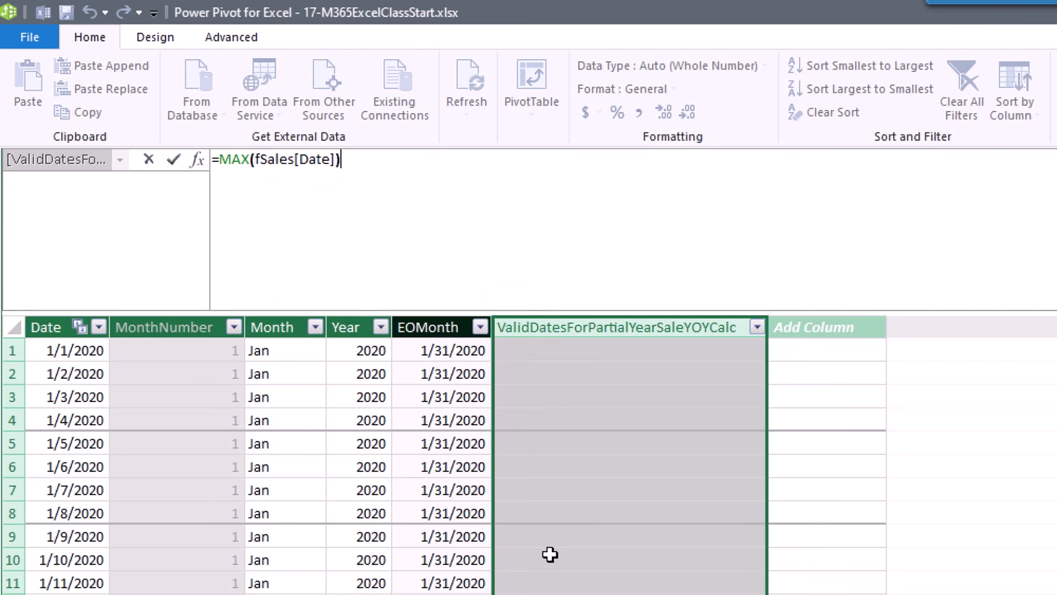
key("Return")
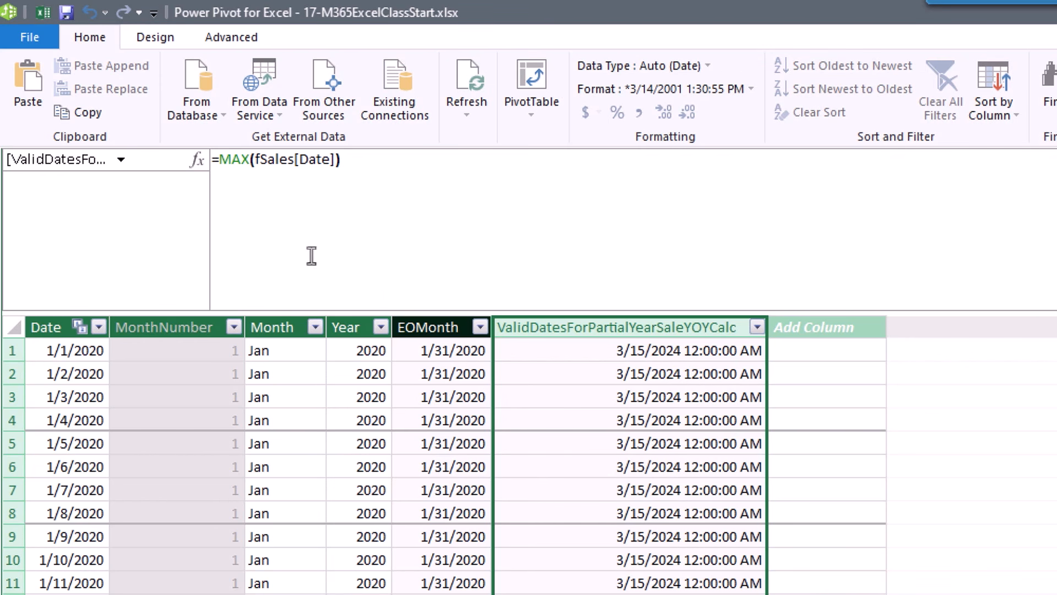
Wrap the column formula as EDATE(MAX(fSales[Date]),-12).
left_click(219, 161)
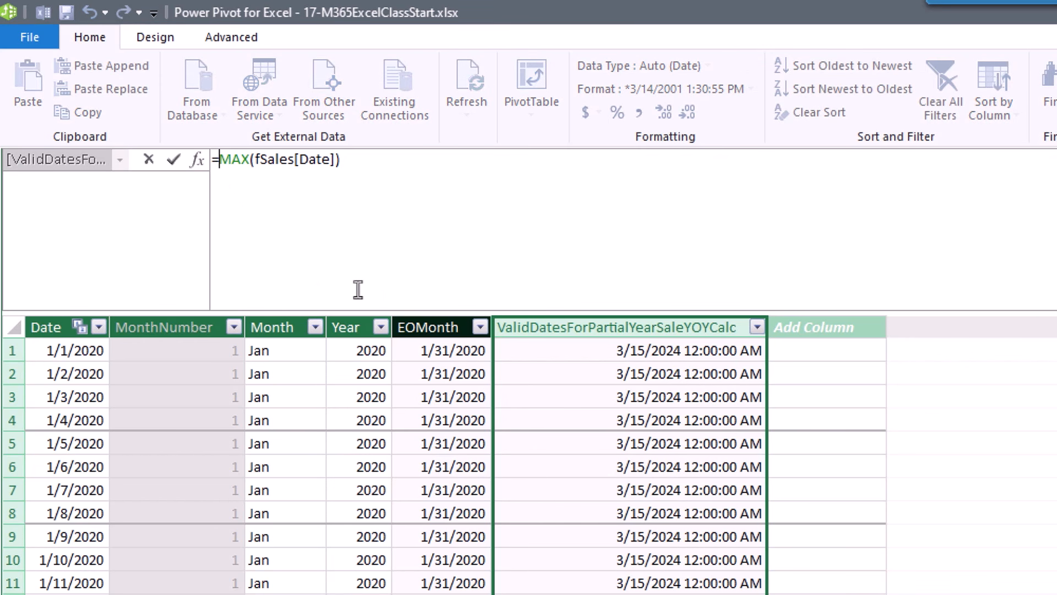
type("ed")
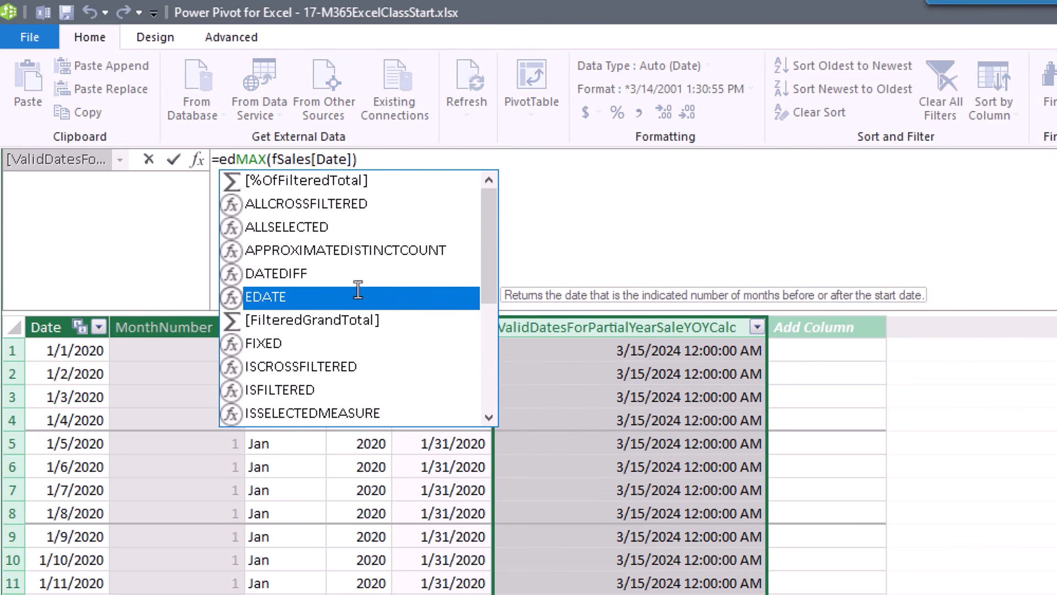
double_click(358, 296)
left_click(406, 165)
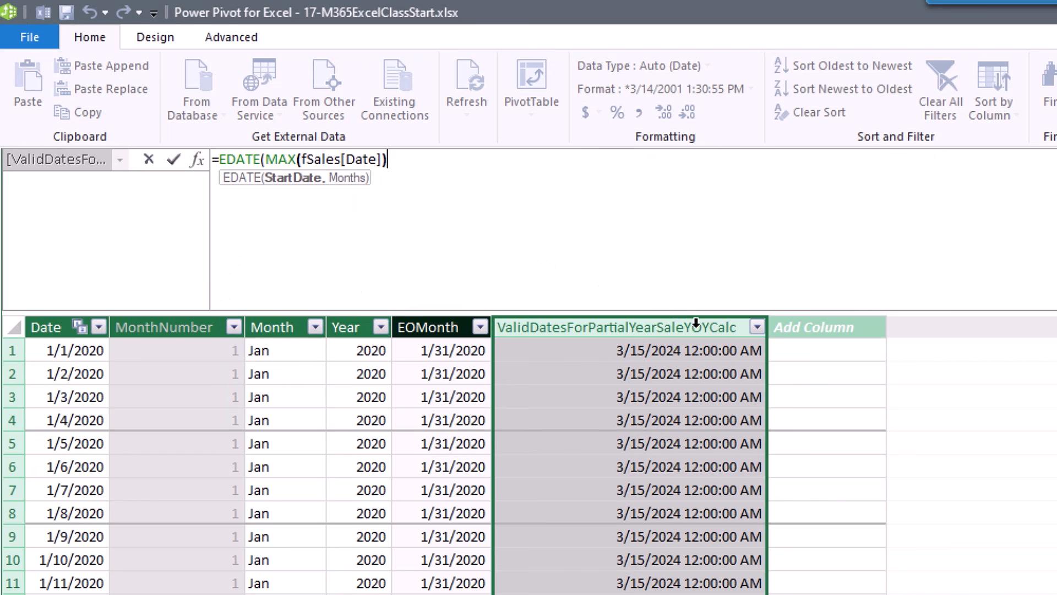
type(",")
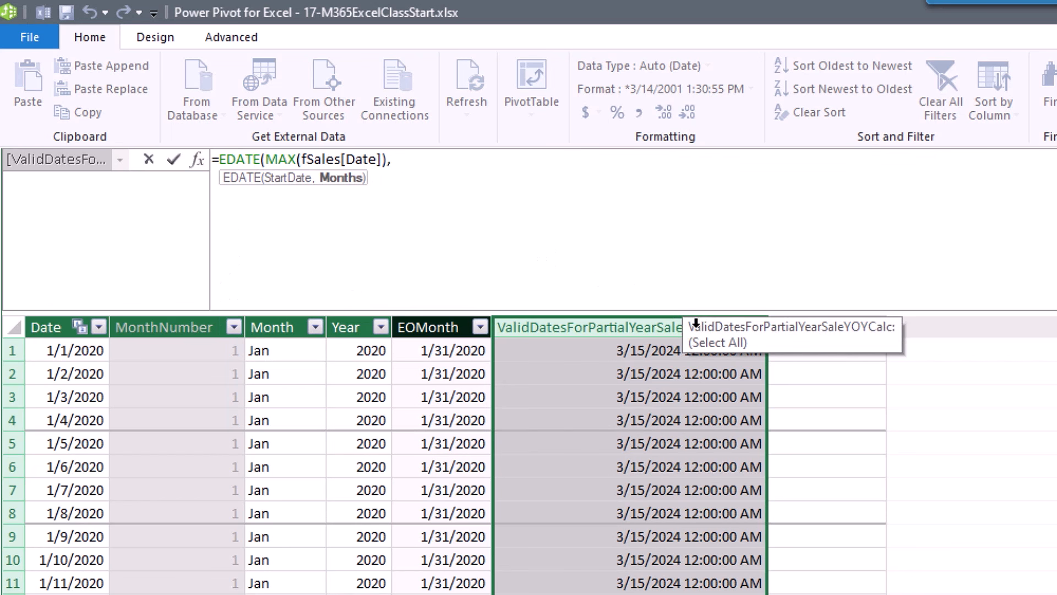
type("-12)")
key("Return")
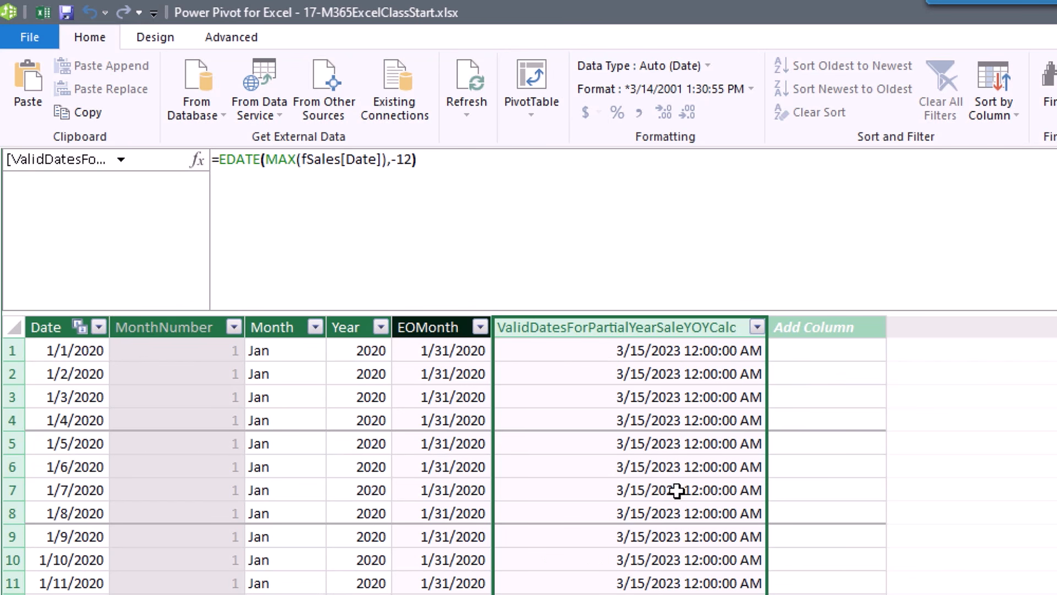
Prefix it with dDate[Date]<= so dates through 3/15/2023 show TRUE.
left_click(219, 163)
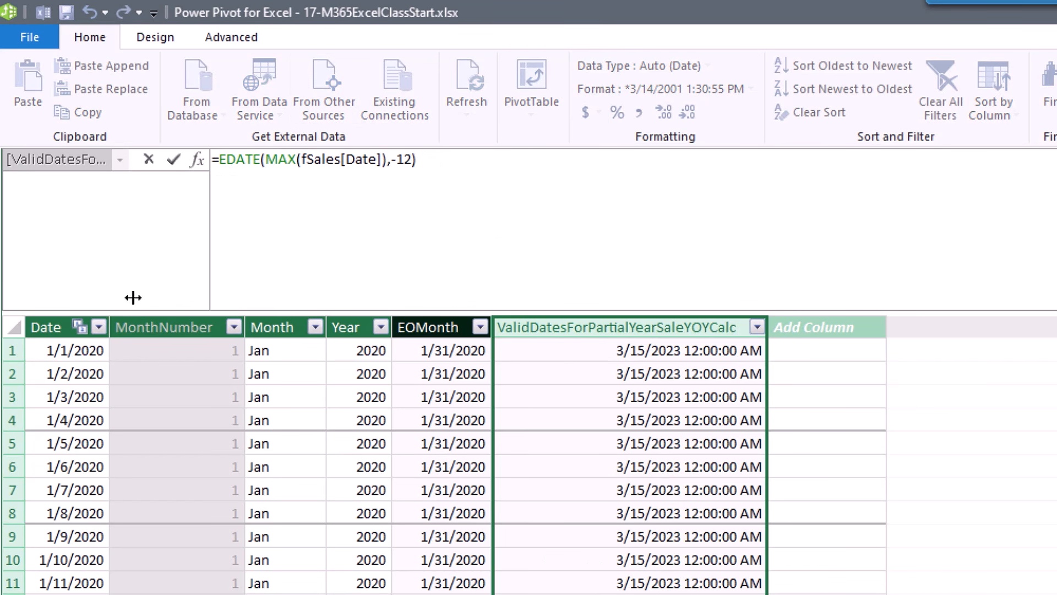
left_click(64, 315)
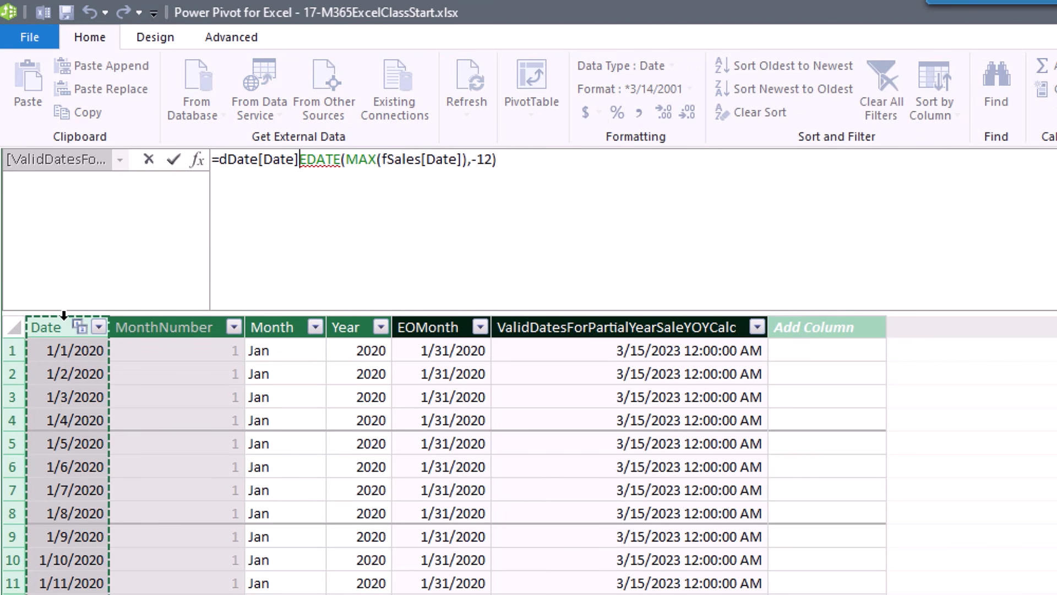
type("<=")
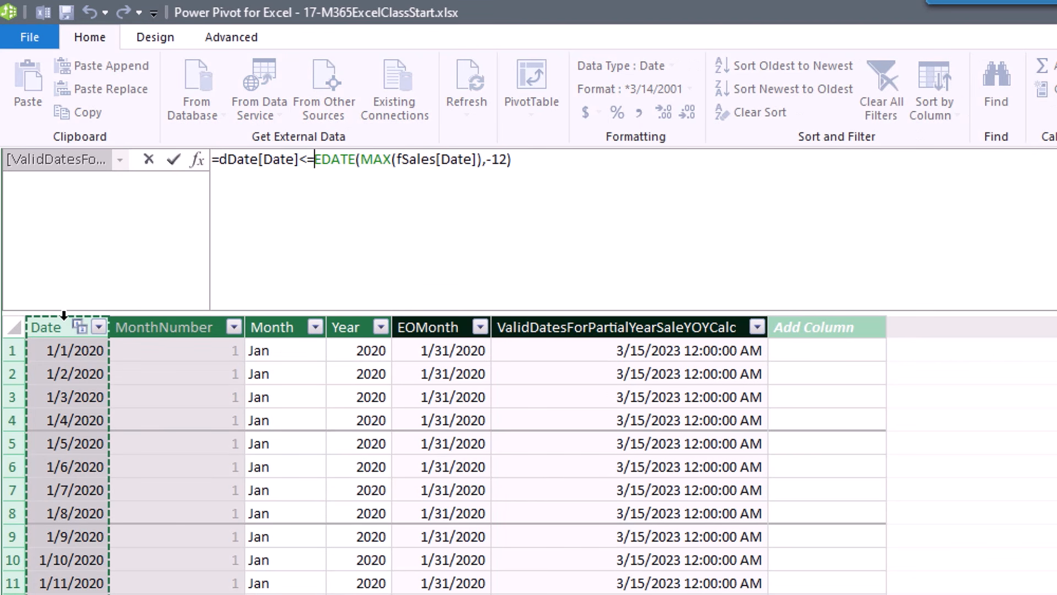
key("Return")
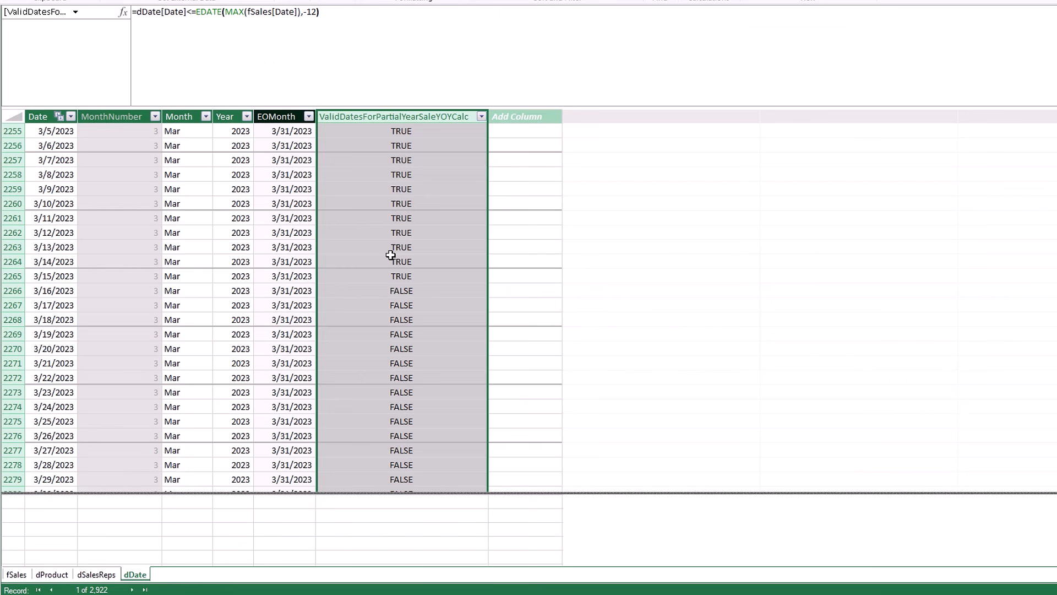
Add dDate[ValidDatesForPartialYearSaleYOYCalc] as a filter to YOY%Change's LastYear CALCULATE.
left_click(16, 574)
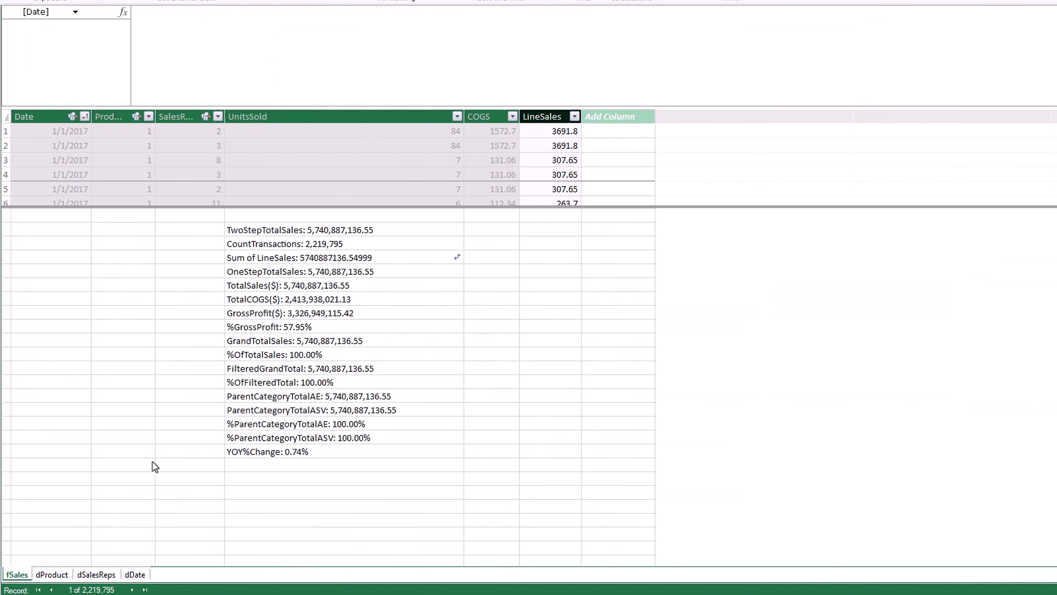
left_click(283, 452)
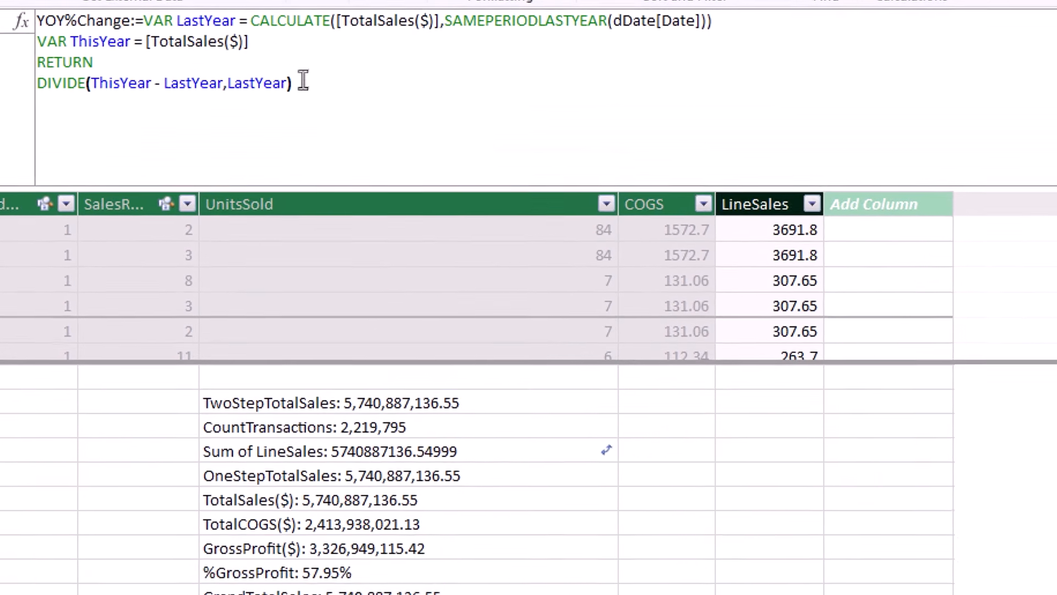
left_click(289, 27)
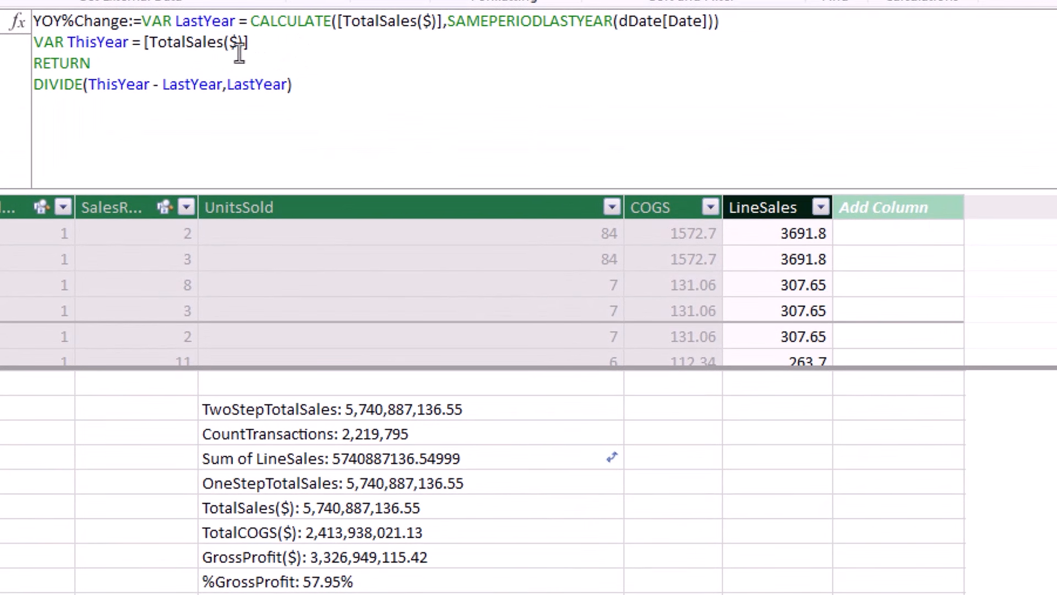
left_click(713, 23)
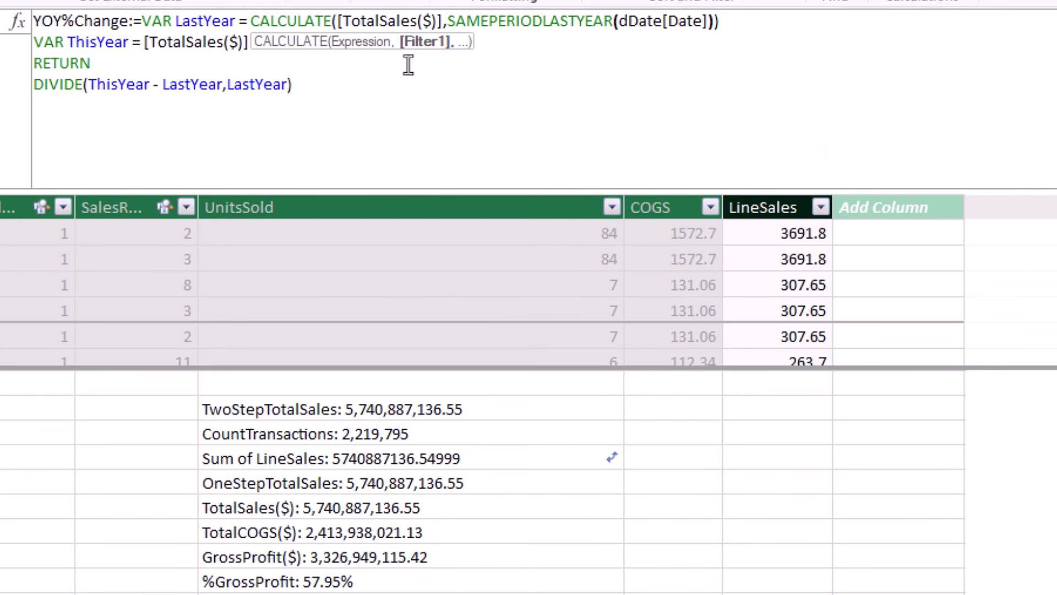
type(",")
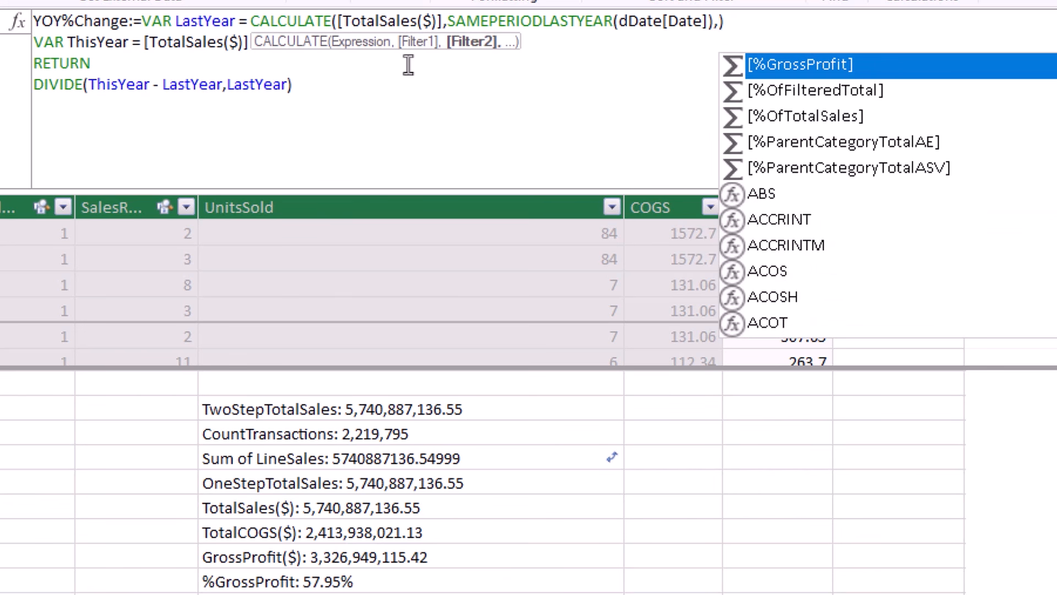
type("dd")
key("Down")
key("Down")
key("Down")
key("Down")
key("Down")
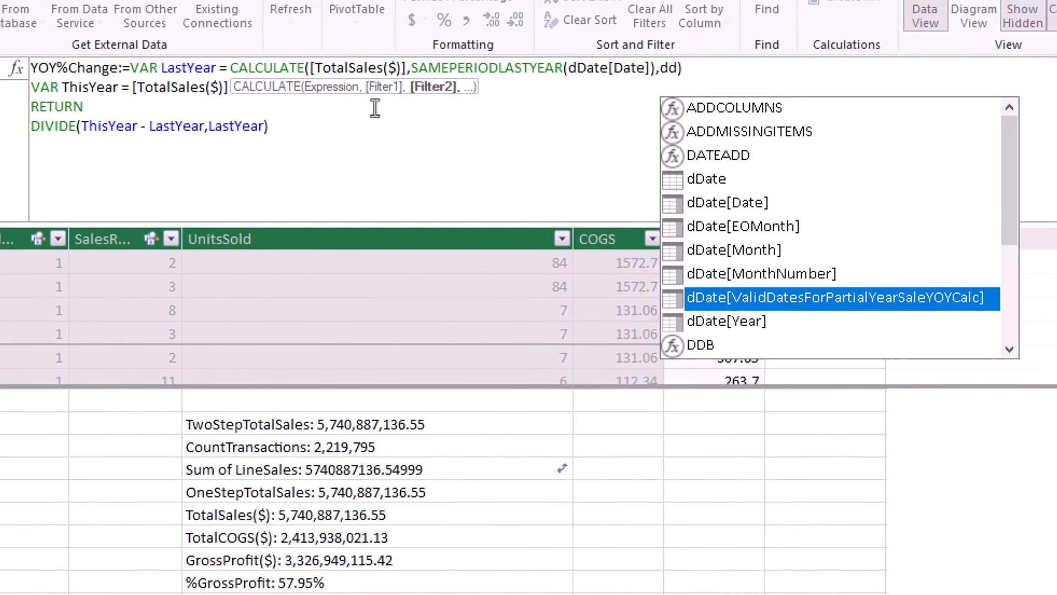
key("Tab")
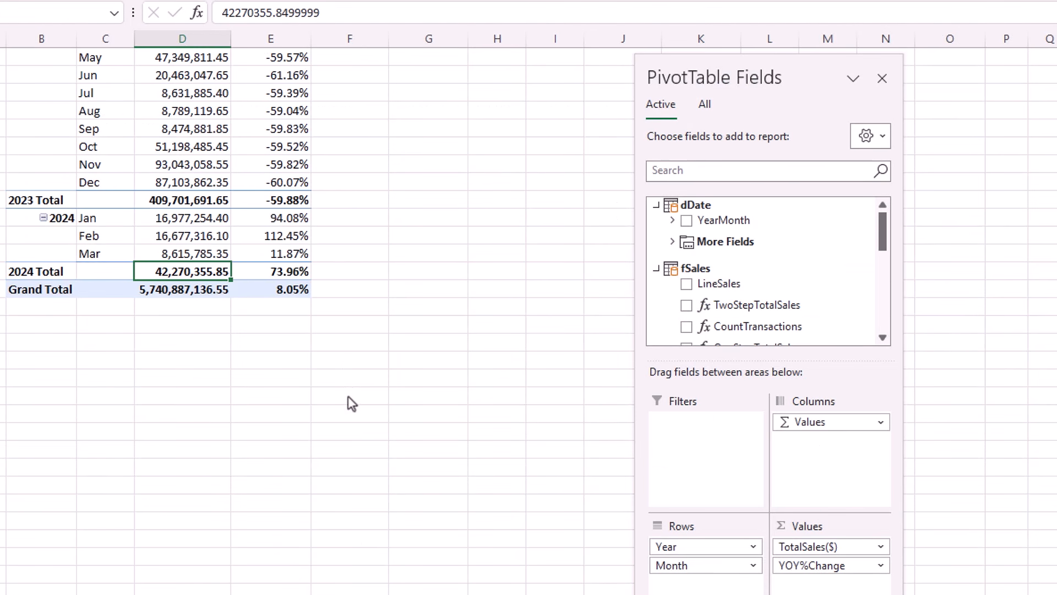
scroll(351, 403, "up", 3)
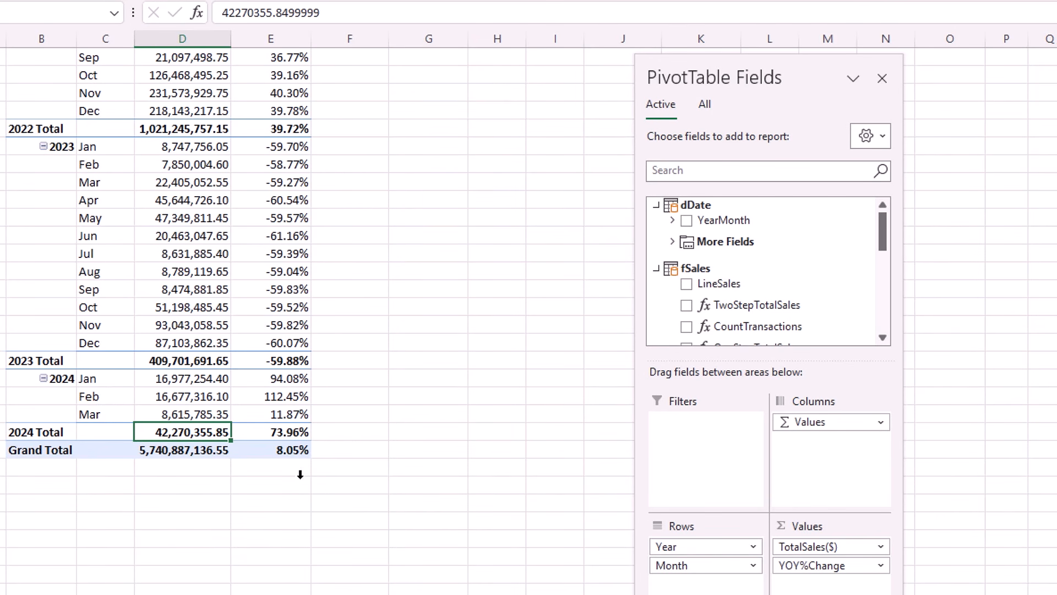
Check the YOY%Change Grand Total of 8.05% against the 2022 total and early-2023 monthly rows.
left_click(257, 453)
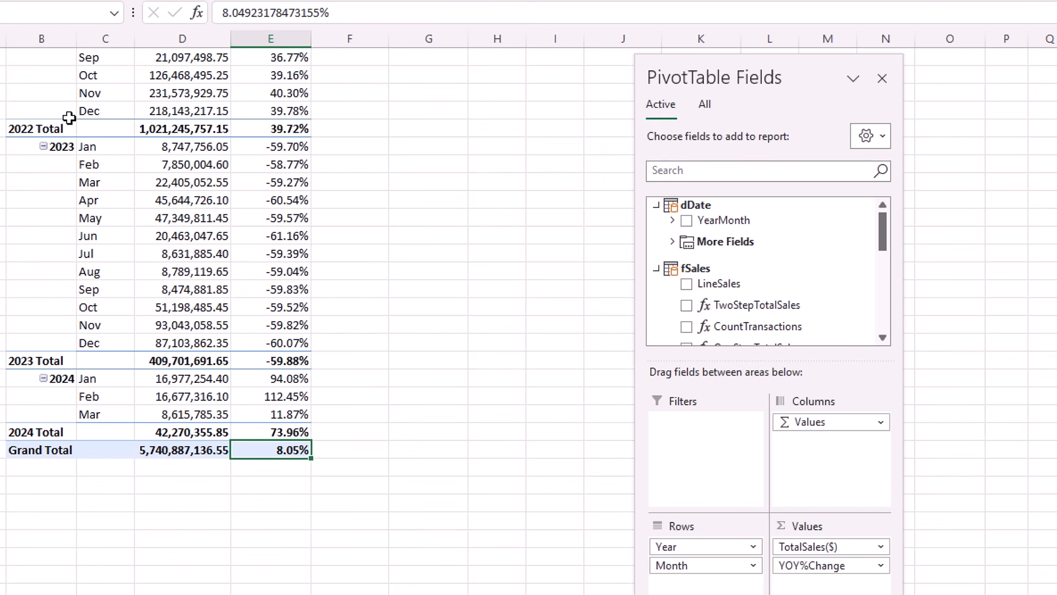
left_click(102, 128)
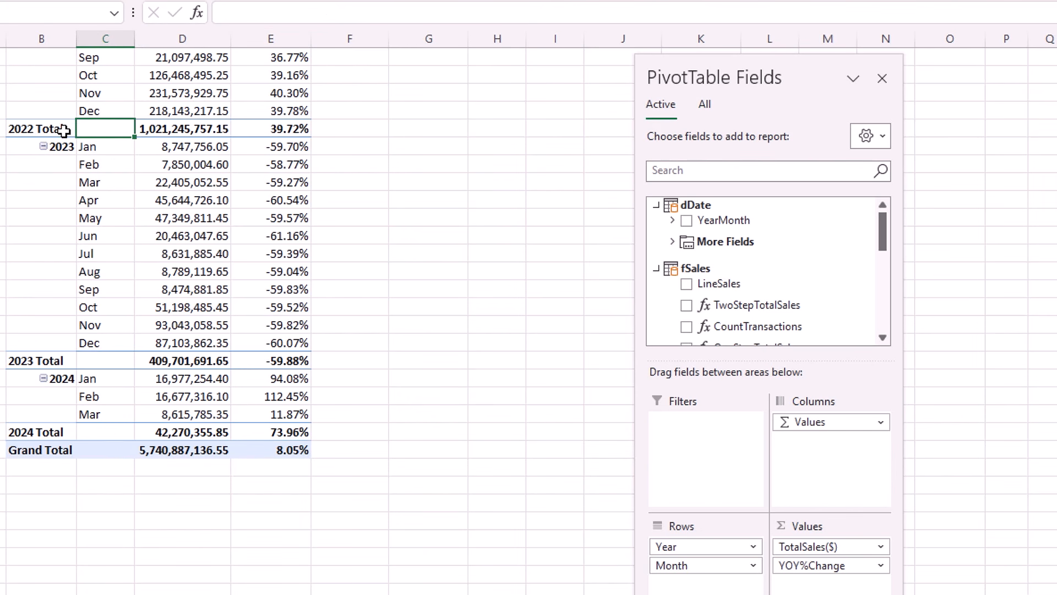
left_click(102, 166)
left_click(104, 183)
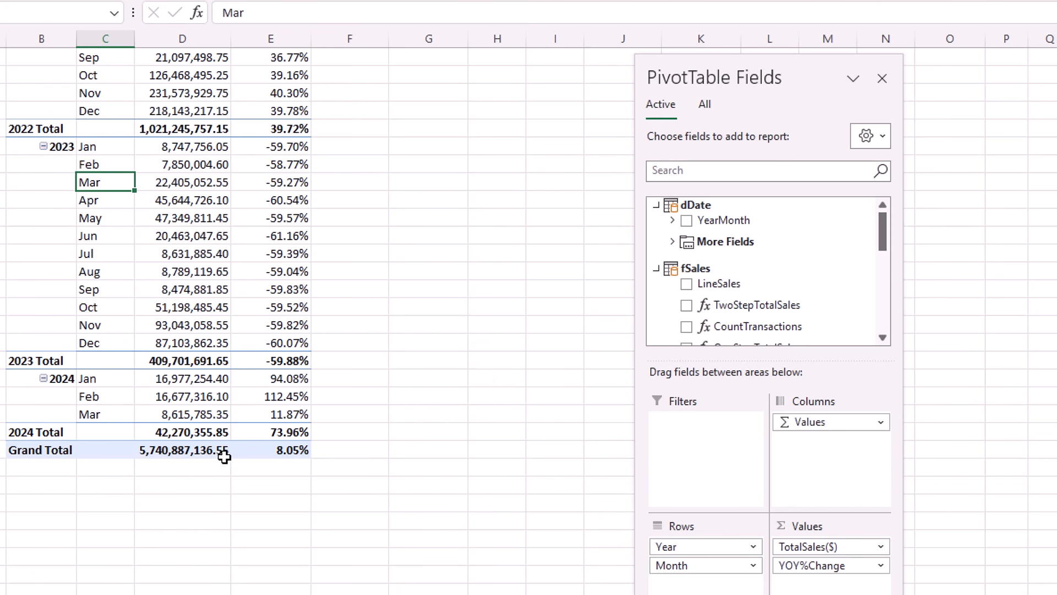
left_click(287, 455)
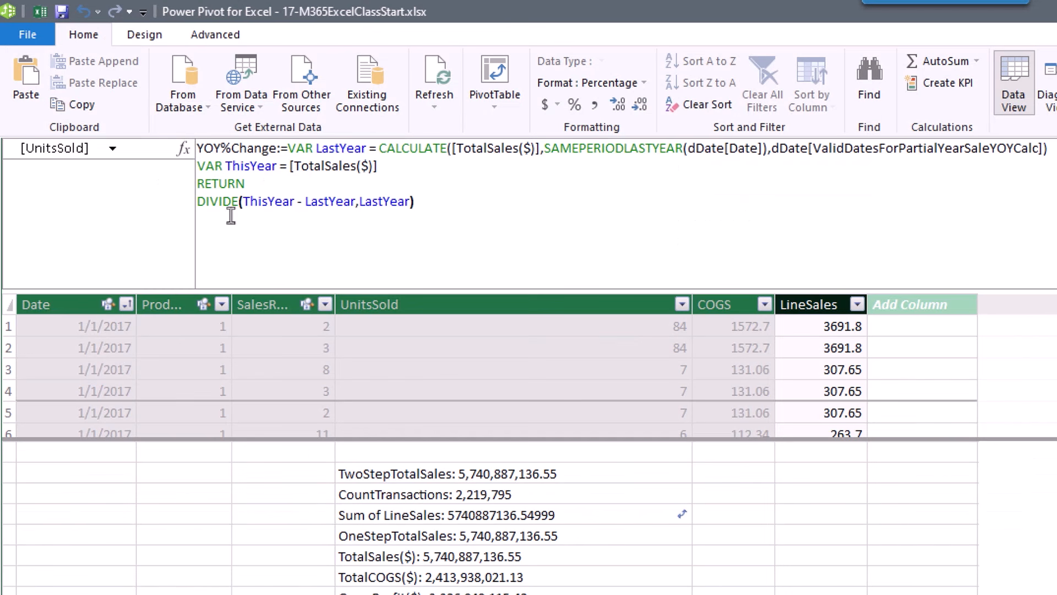
Wrap the YOY%Change DIVIDE in IF(HASONEVALUE(dDate[Year]), …) and commit the measure.
left_click(199, 202)
type("IF(")
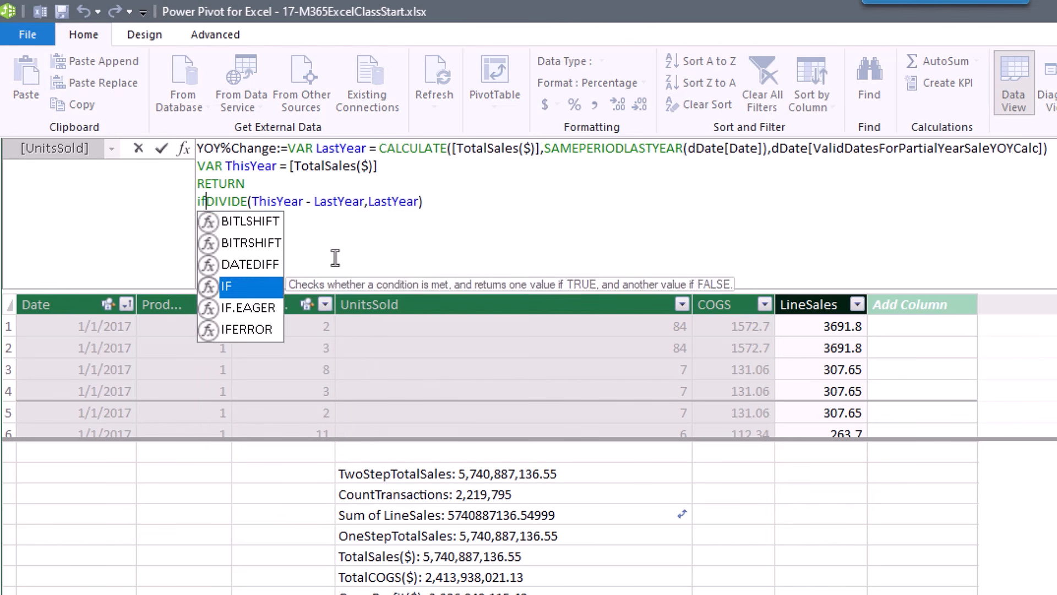
type("haso")
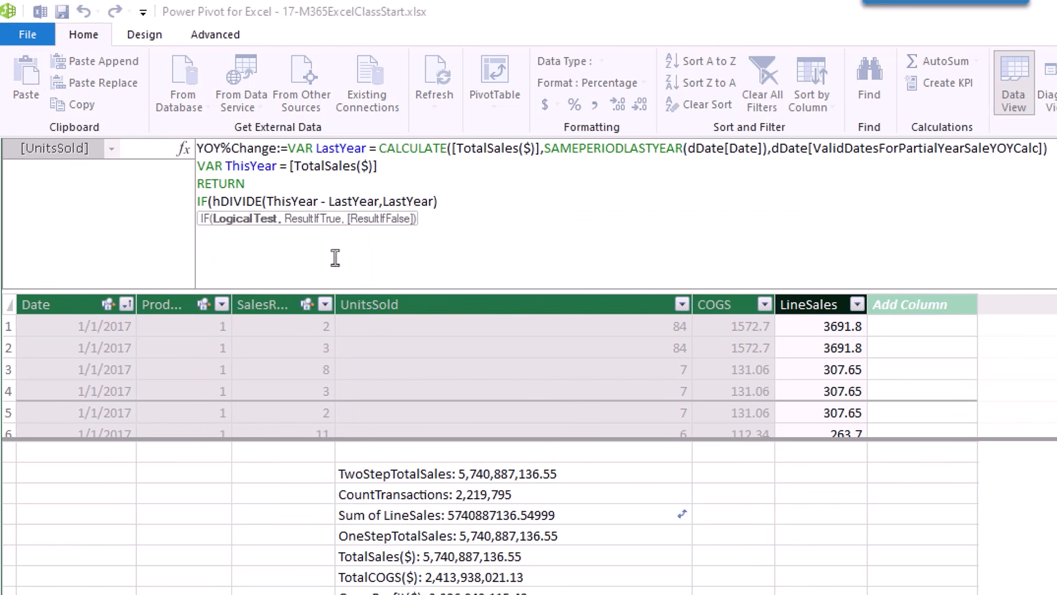
key("Tab")
key("Down")
key("Down")
key("Down")
key("Down")
key("Down")
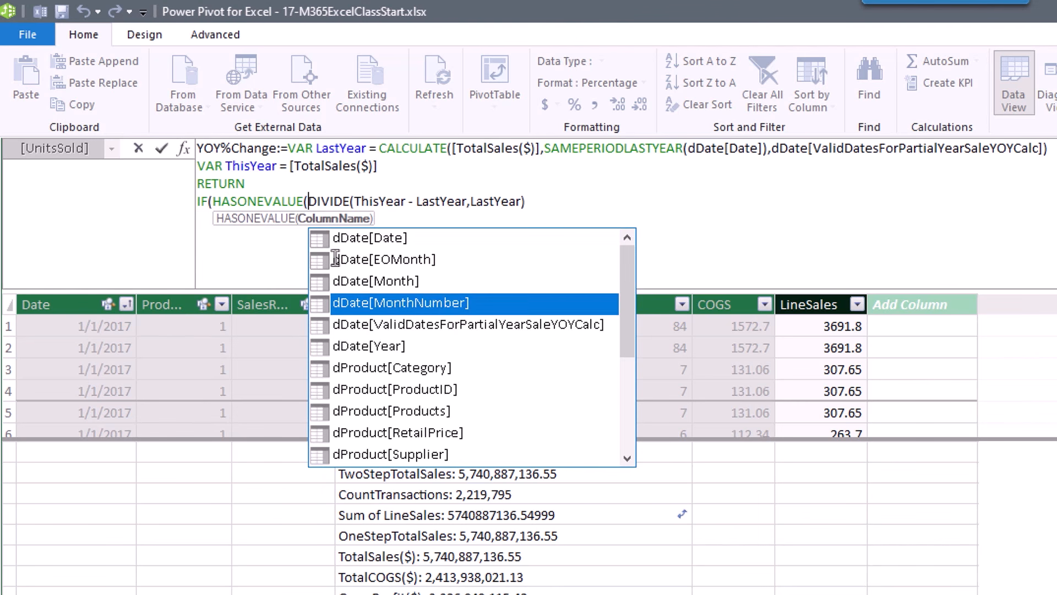
key("Tab")
type(")")
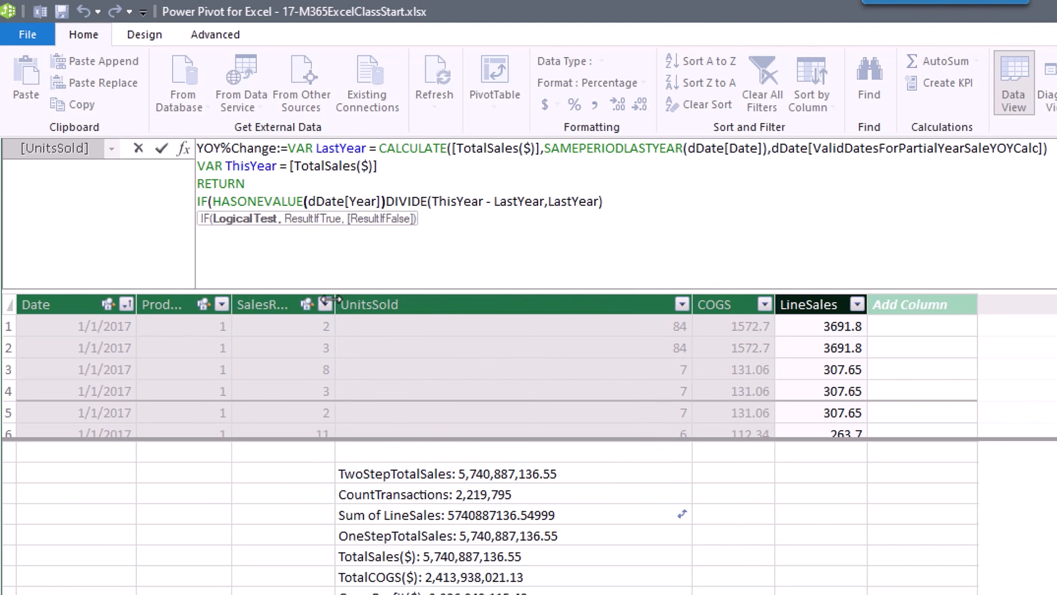
type(",")
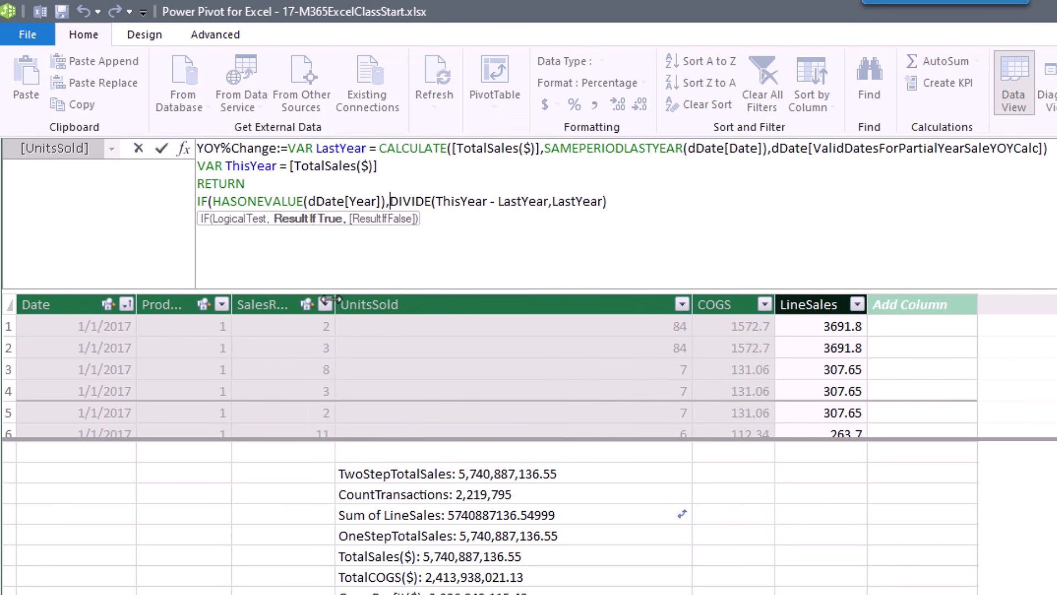
left_click(619, 202)
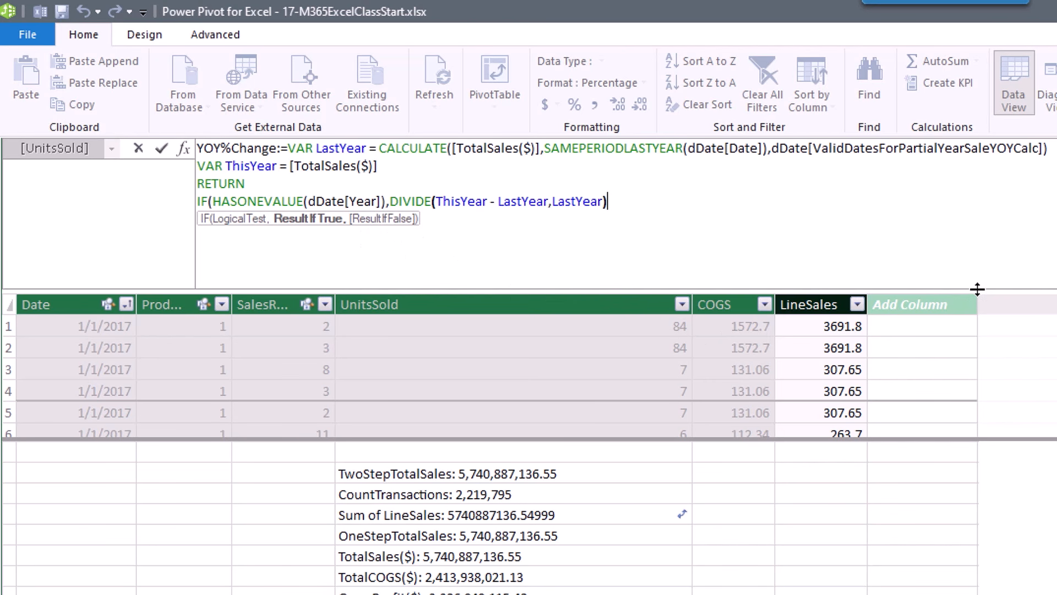
type(")")
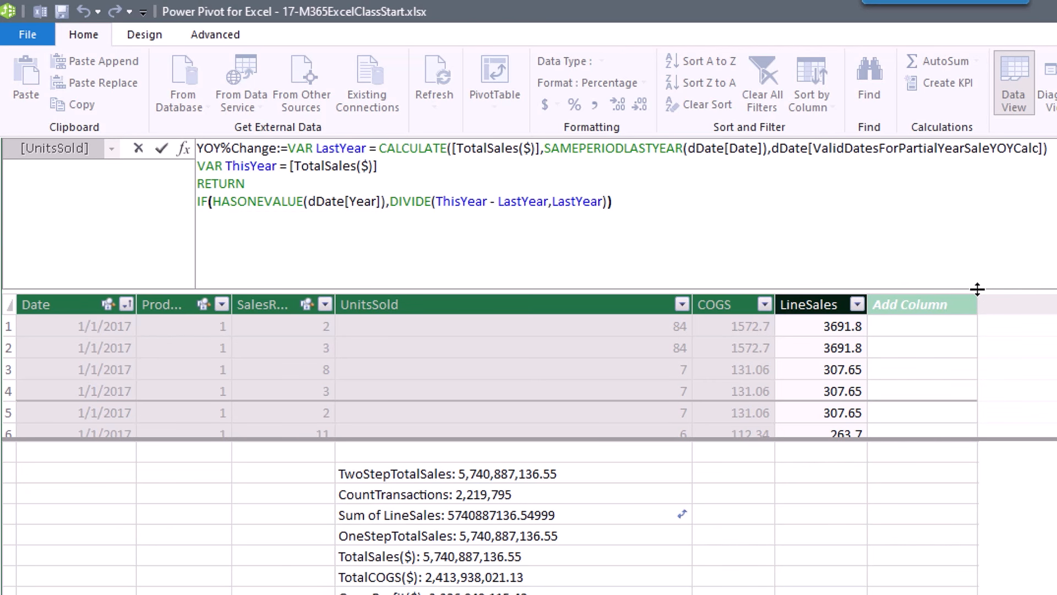
key("Return")
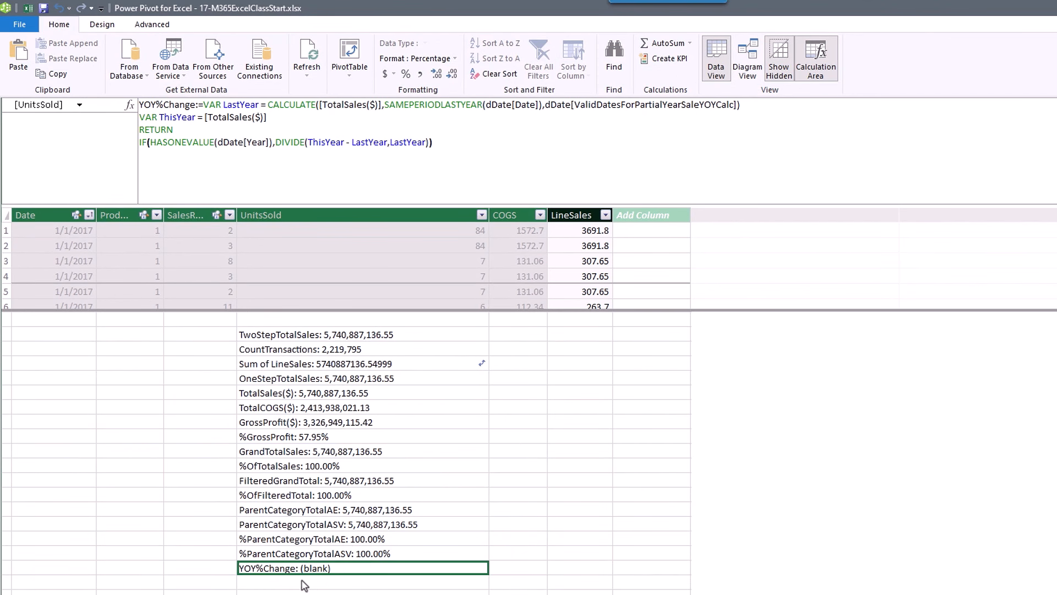
Scroll back to the top rows of the YOY%Change pivot table in the workbook.
key("alt+Tab")
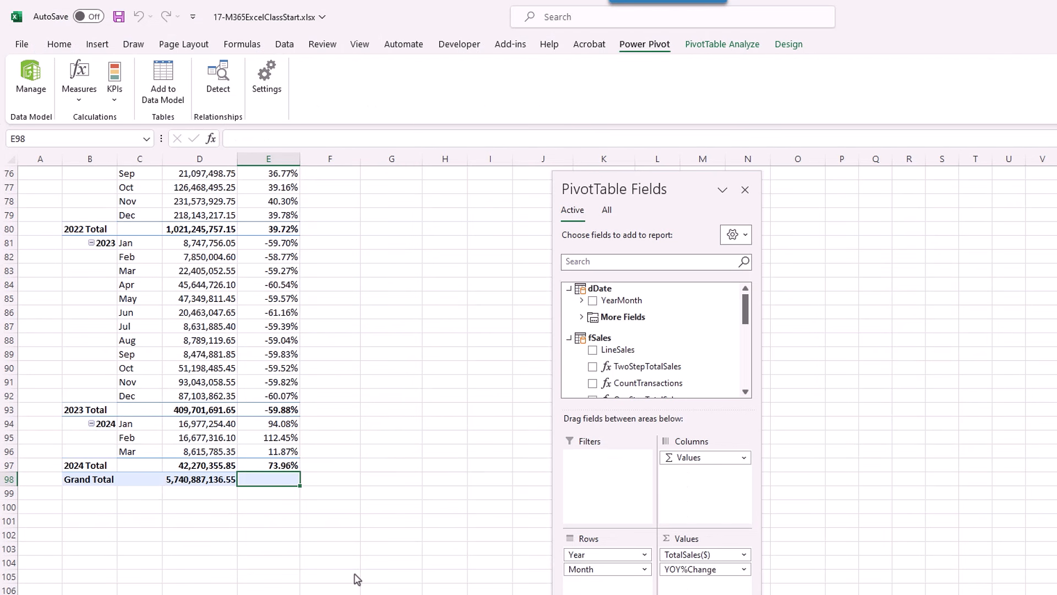
scroll(357, 578, "up", 20)
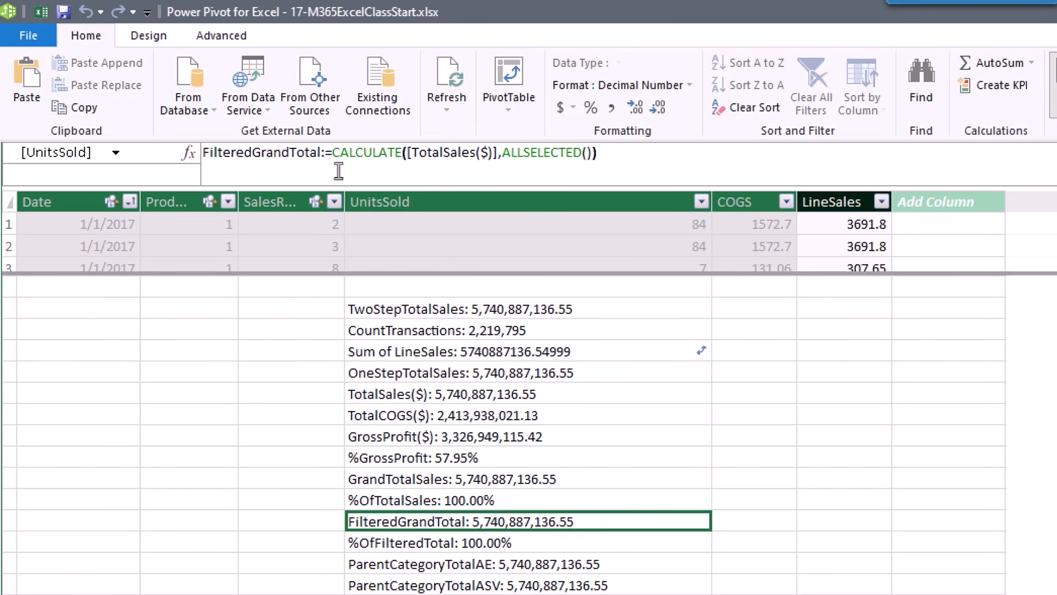
Inspect the FilteredGrandTotal and ParentCategoryTotalASV measure formulas and their filter arguments.
left_click(550, 159)
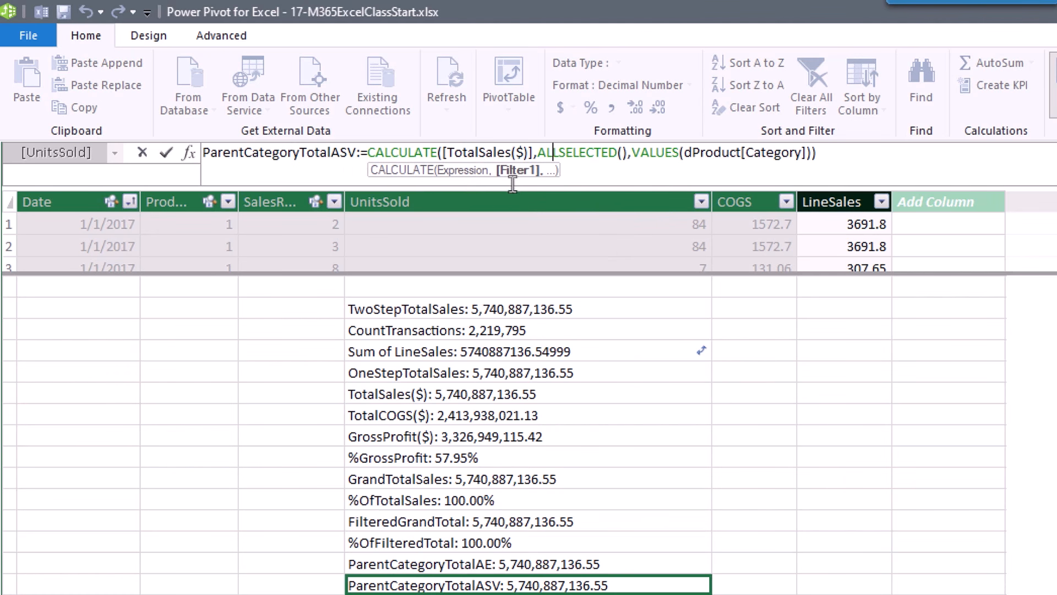
left_click(673, 153)
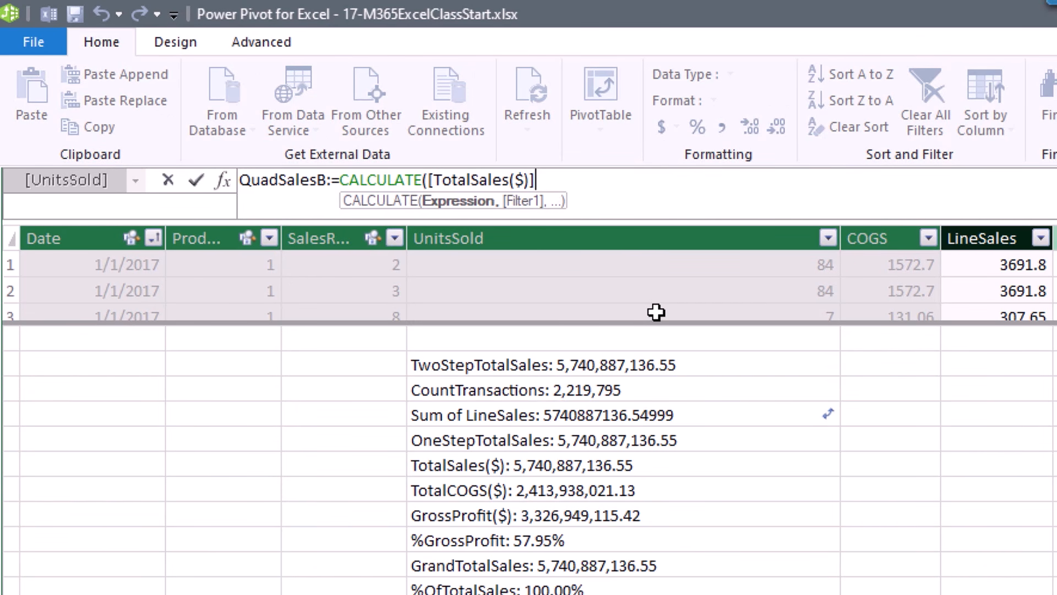
Complete QuadSalesB as CALCULATE([TotalSales($)], dProduct[Products]="Quad") and apply Comma Style formatting.
type(",")
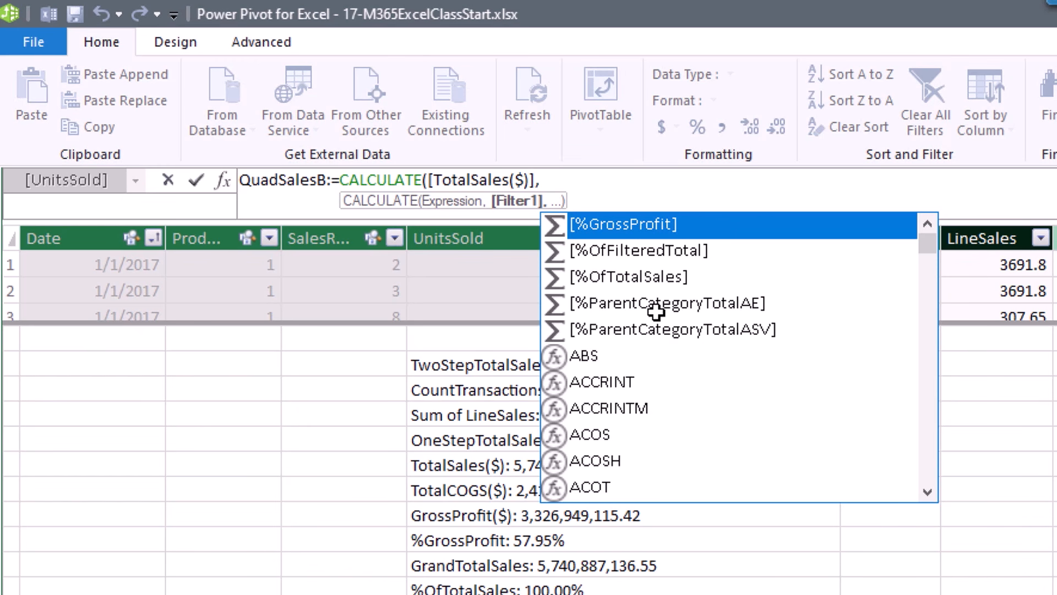
type("dp")
key("Down")
key("Down")
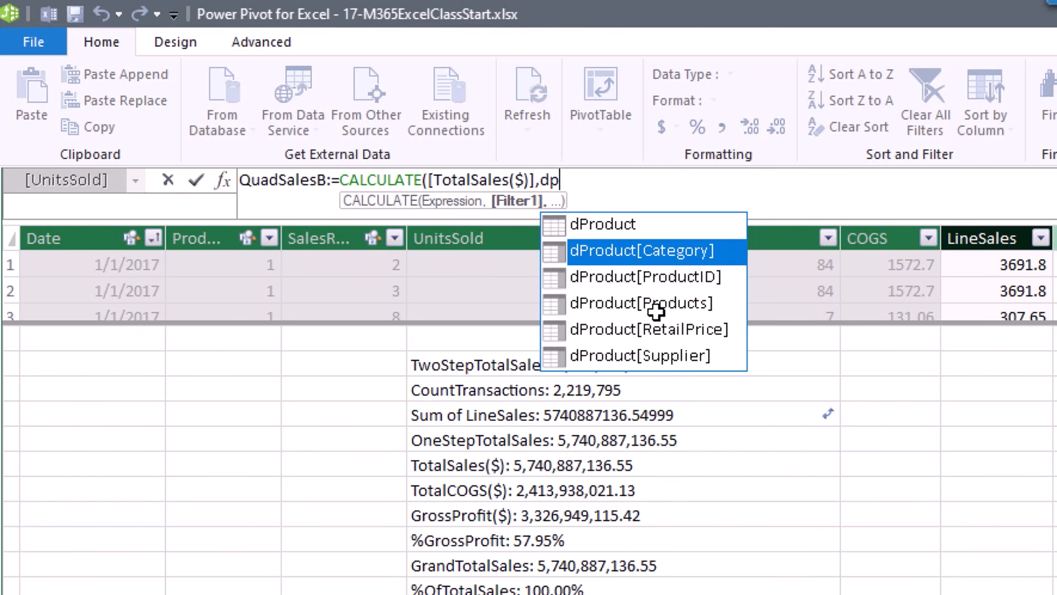
key("Tab")
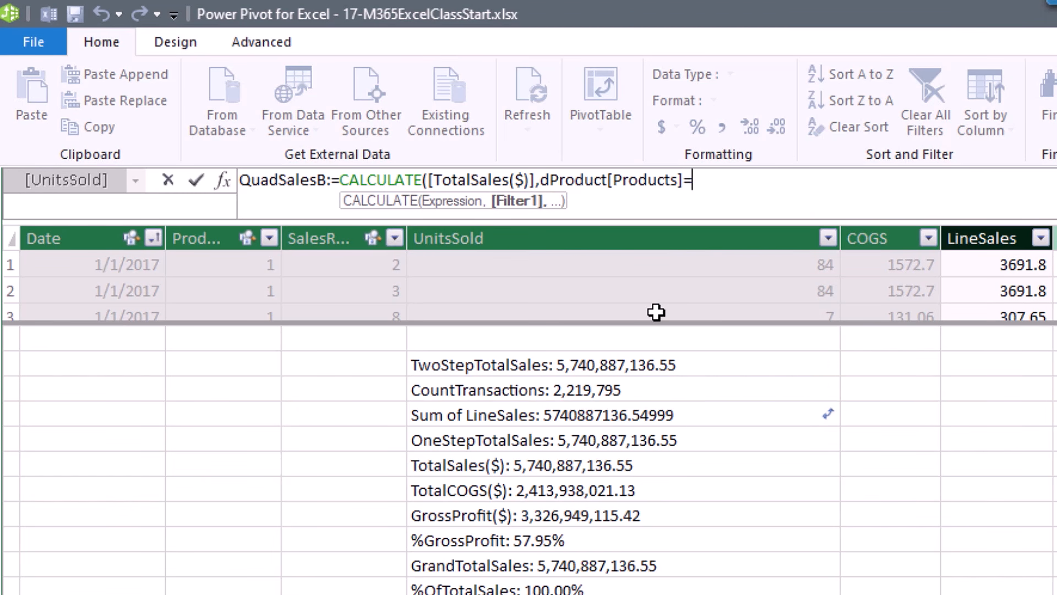
type("\"Quad\"")
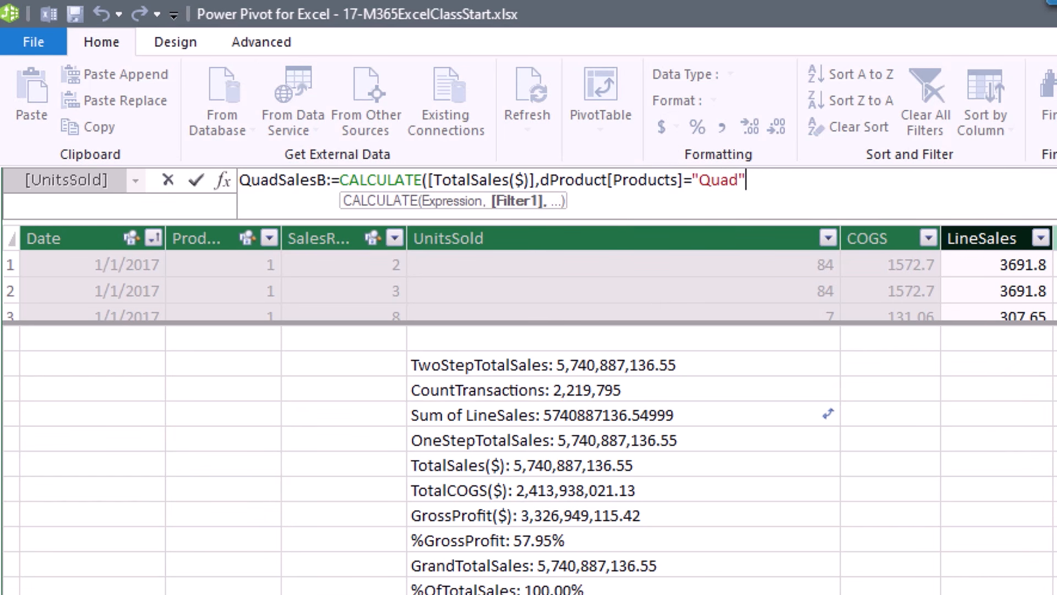
type(")")
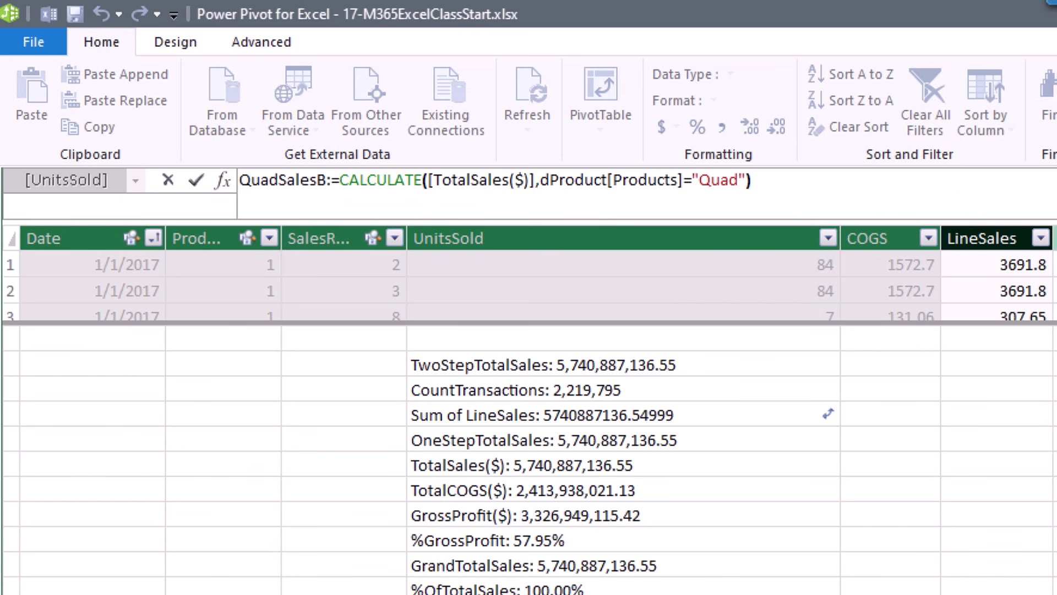
key("Return")
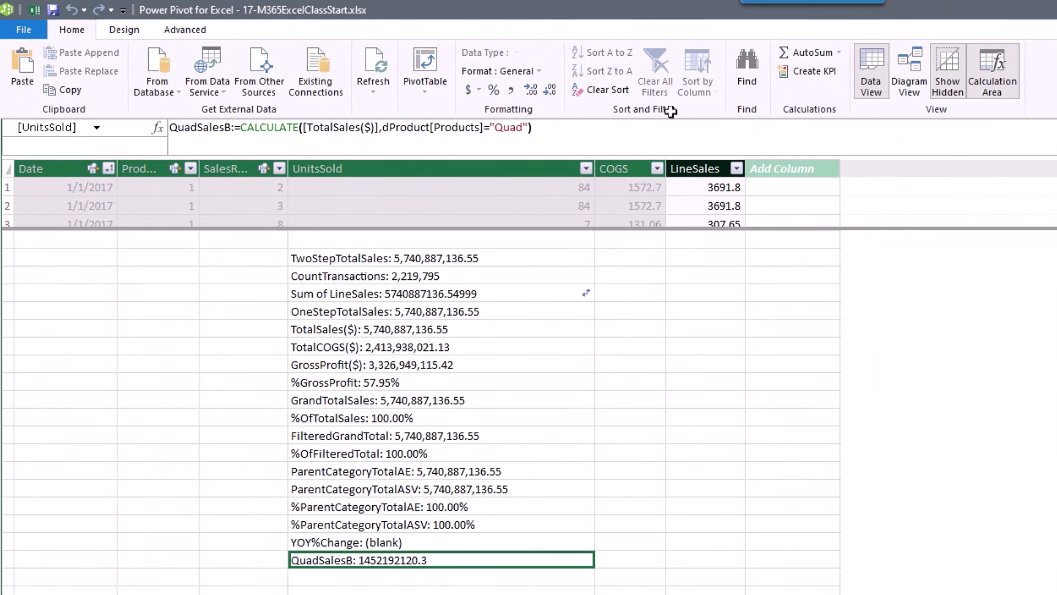
left_click(515, 94)
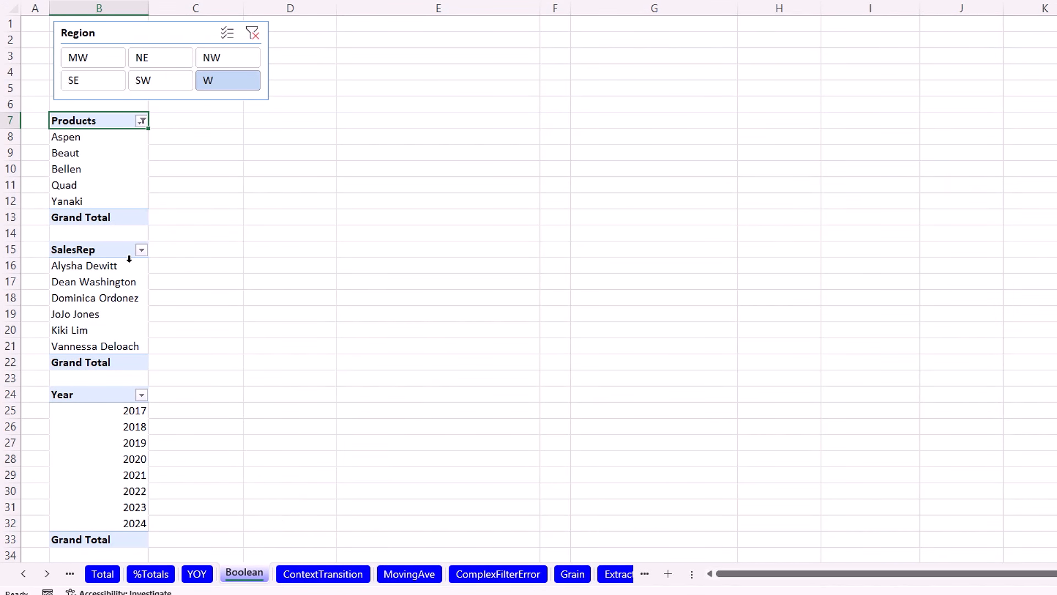
Tick QuadSalesB in the field list for the SalesRep pivot, then for the Year pivot.
left_click(105, 248)
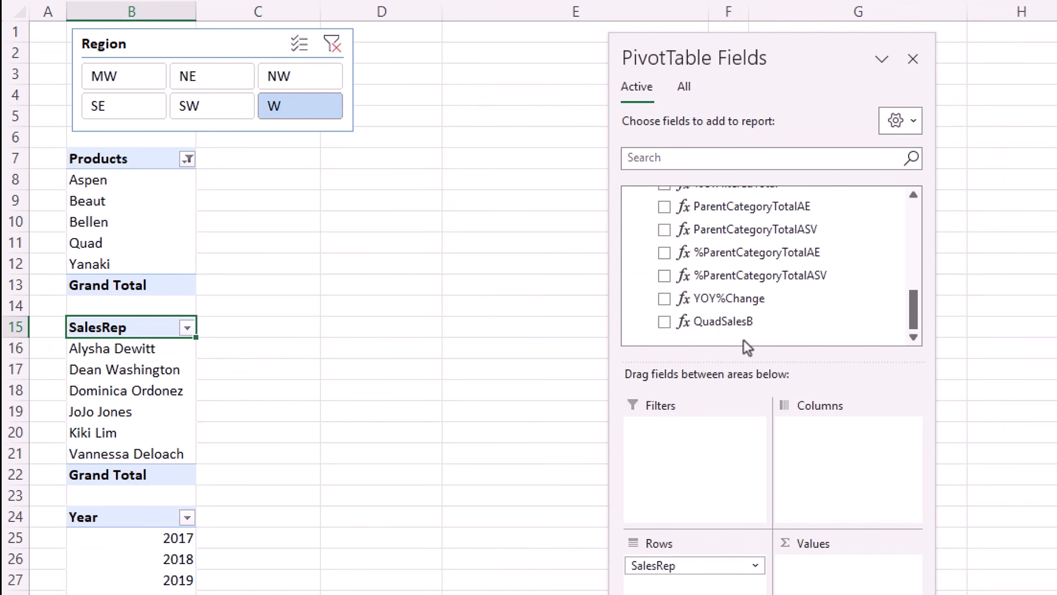
left_click(664, 322)
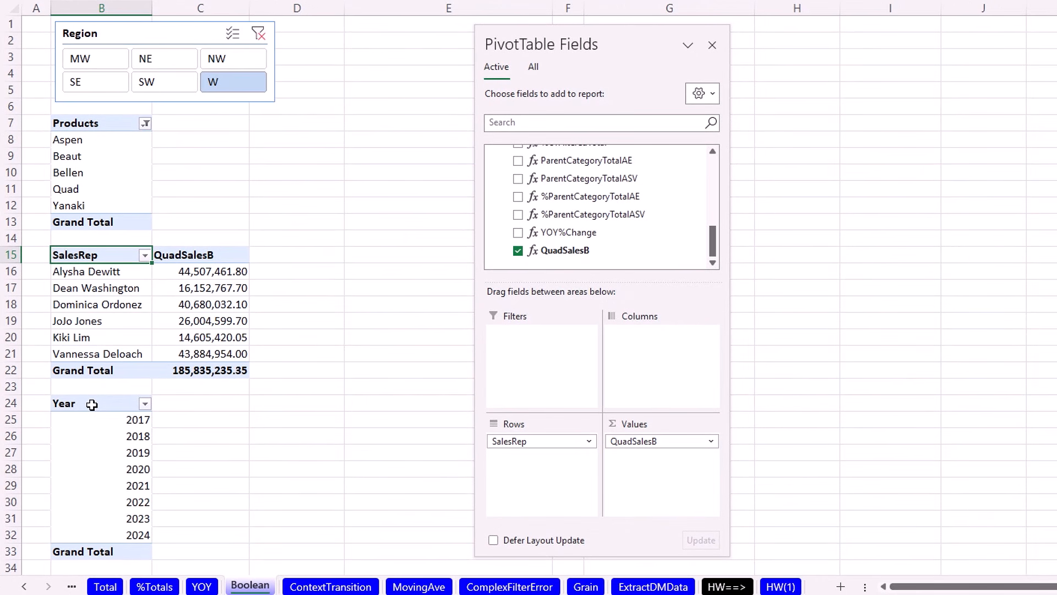
left_click(92, 405)
scroll(565, 266, "down", 10)
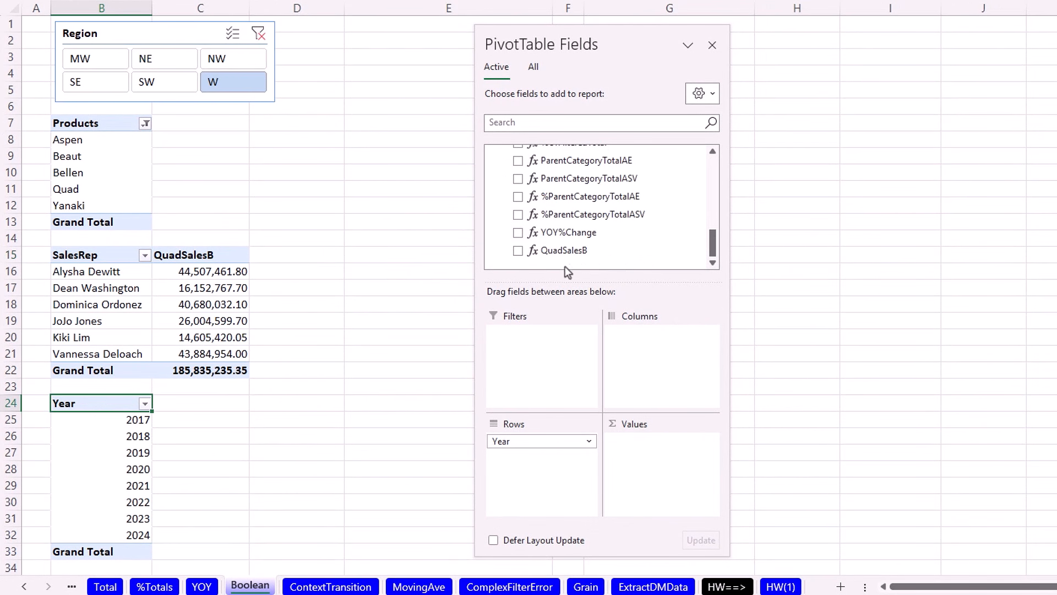
left_click(518, 251)
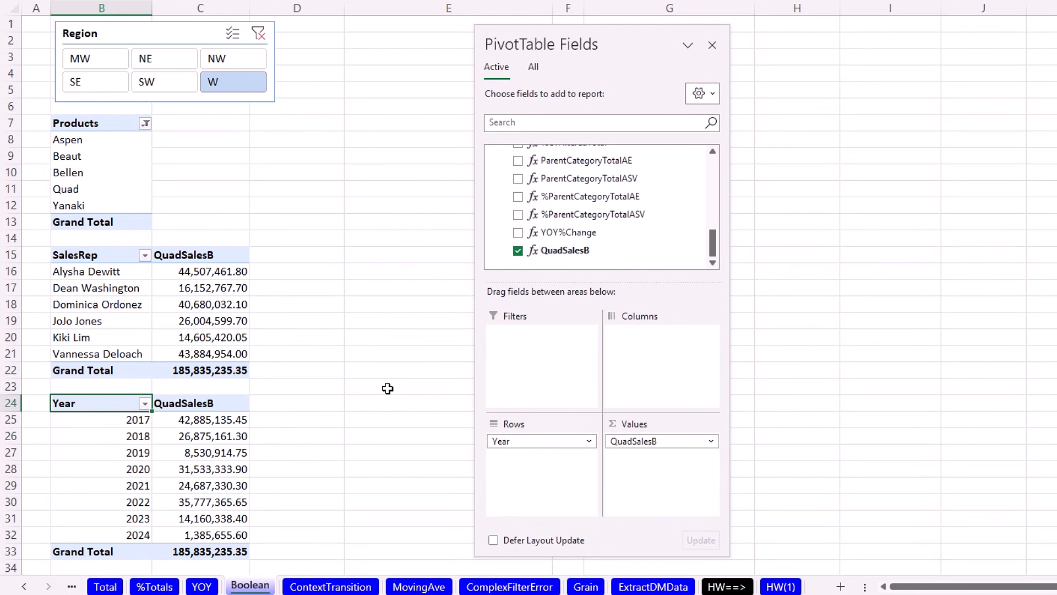
Inspect the 2017 QuadSalesB figure and the first sales rep's QuadSalesB row.
left_click(194, 421)
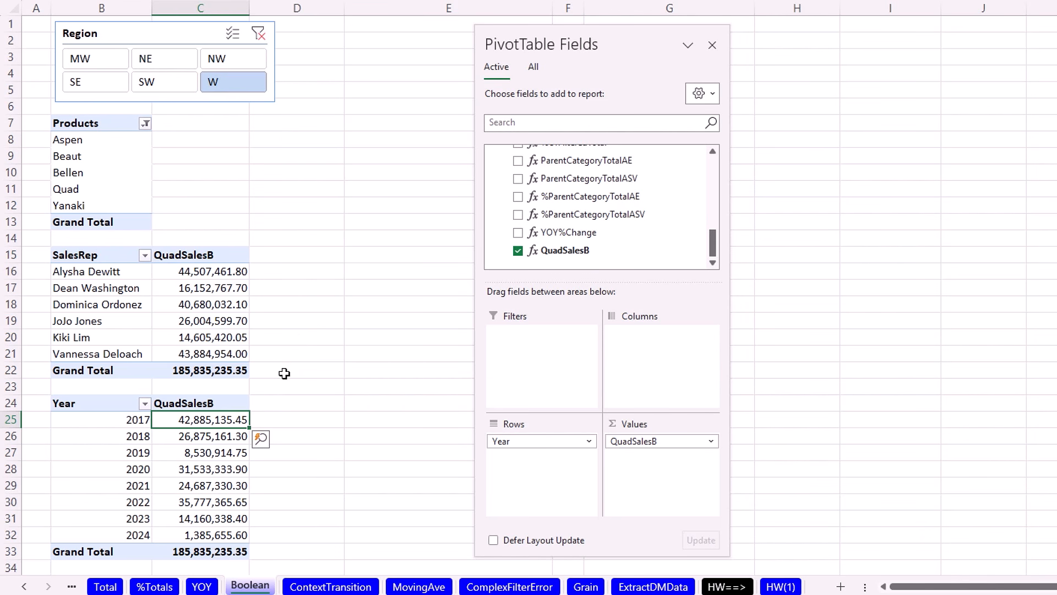
left_click(186, 271)
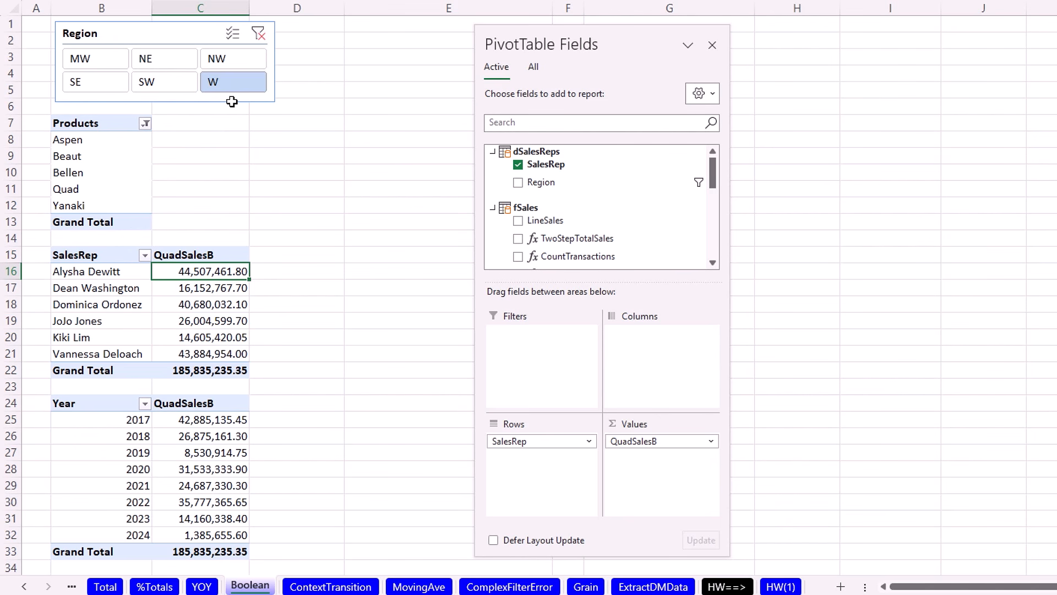
left_click(100, 270)
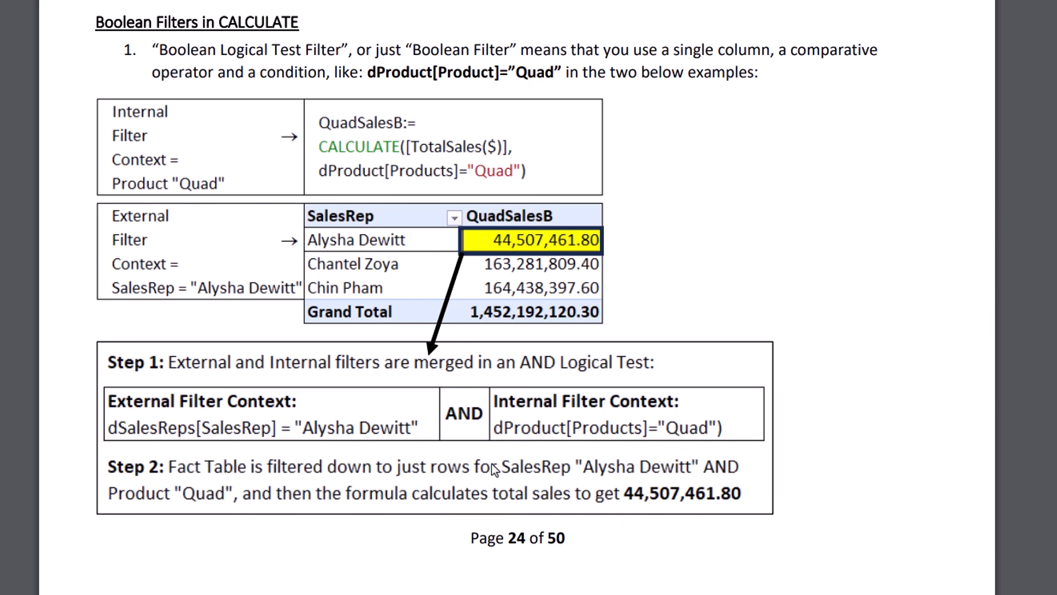
Switch from the PDF notes back to the Excel workbook's Boolean sheet.
key("alt+Tab")
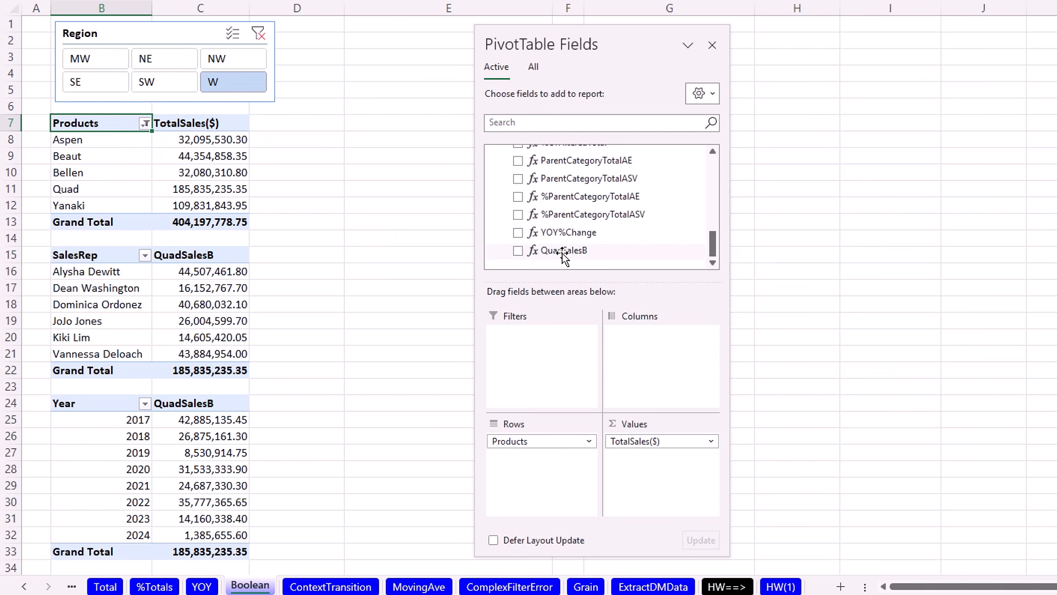
Drag QuadSalesB into the Products pivot's Values area beside TotalSales($).
left_click_drag(549, 255, 660, 504)
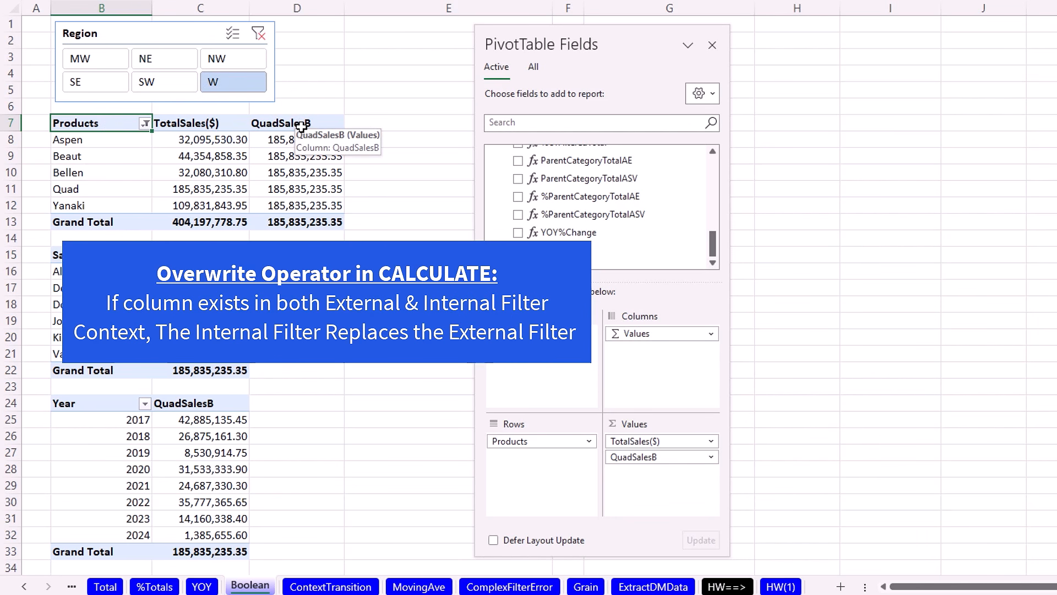
Compare the QuadSalesB values for Aspen and Beaut, both 185,835,235.35.
left_click(287, 139)
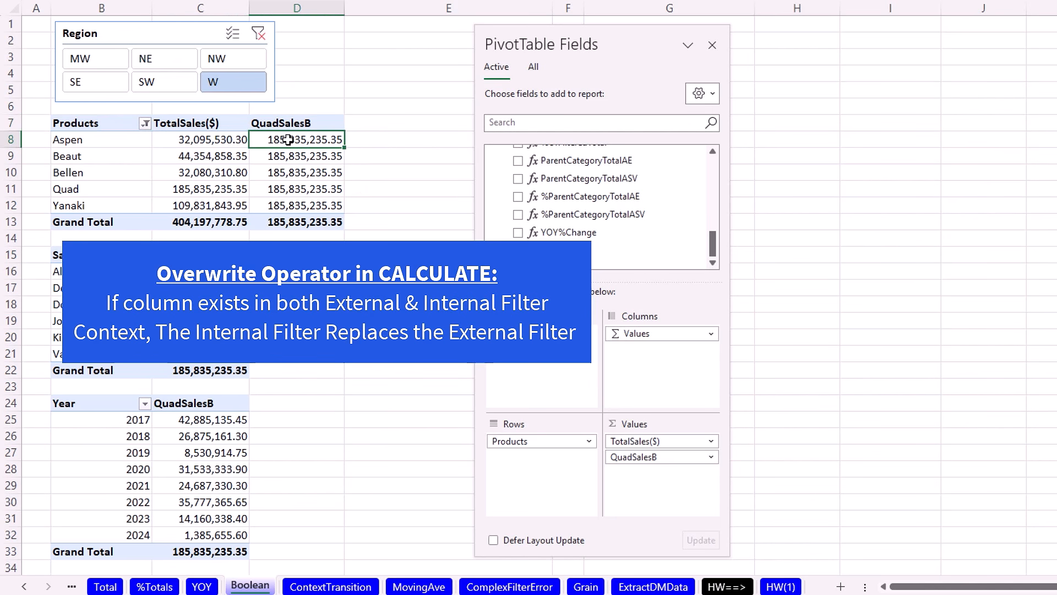
left_click(295, 156)
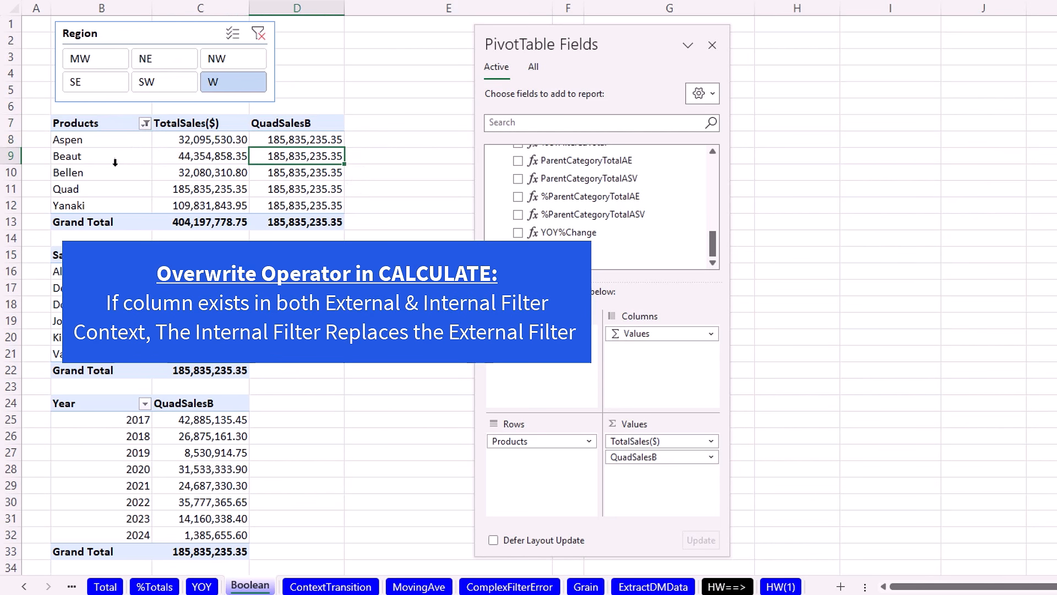
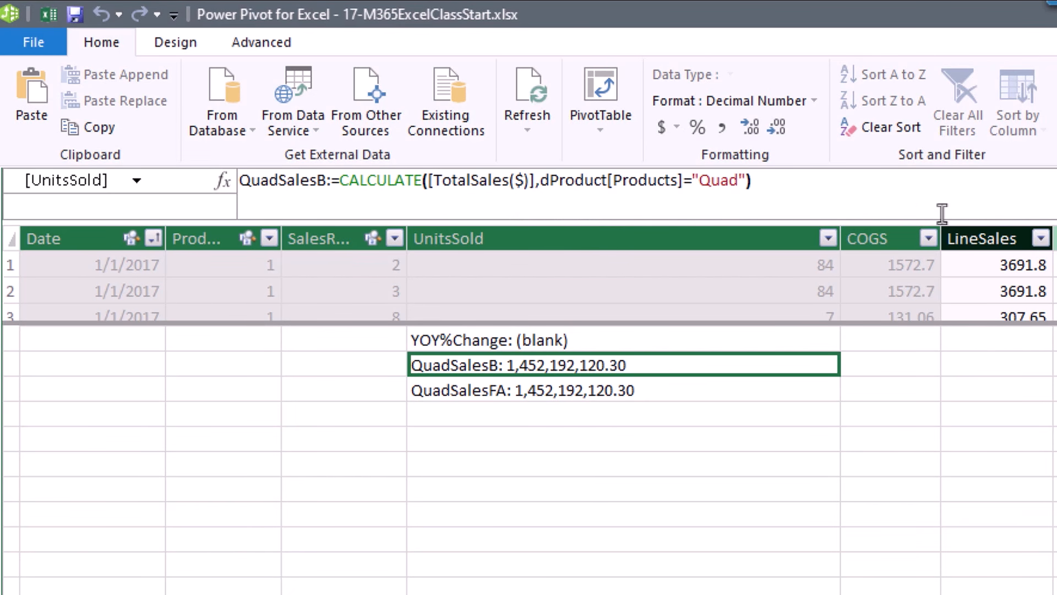
Compare the QuadSalesFA and QuadSalesB formulas, reviewing FILTER's argument hints without changes.
left_click(540, 393)
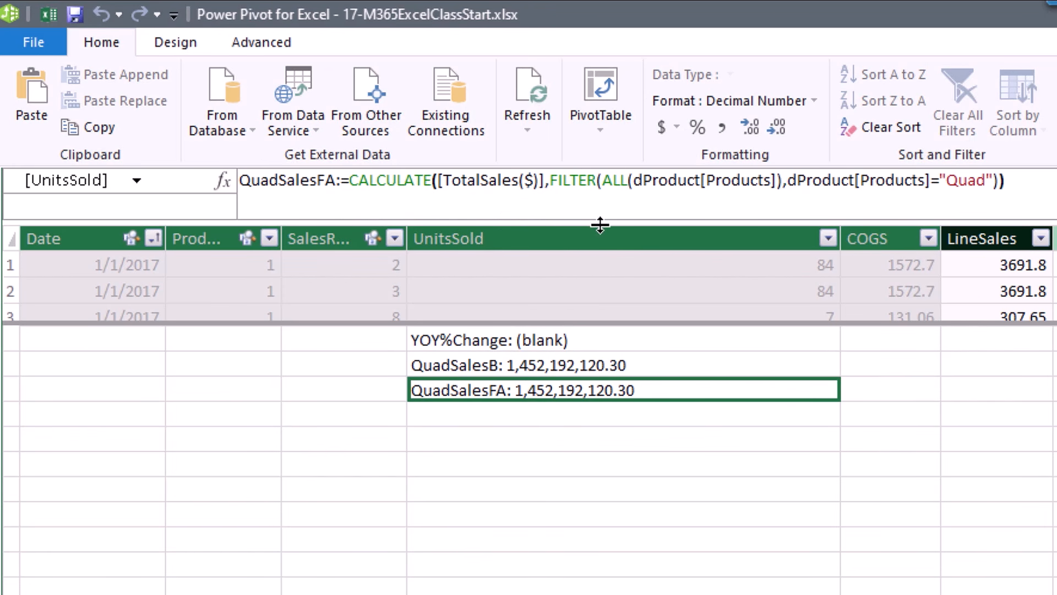
left_click(546, 366)
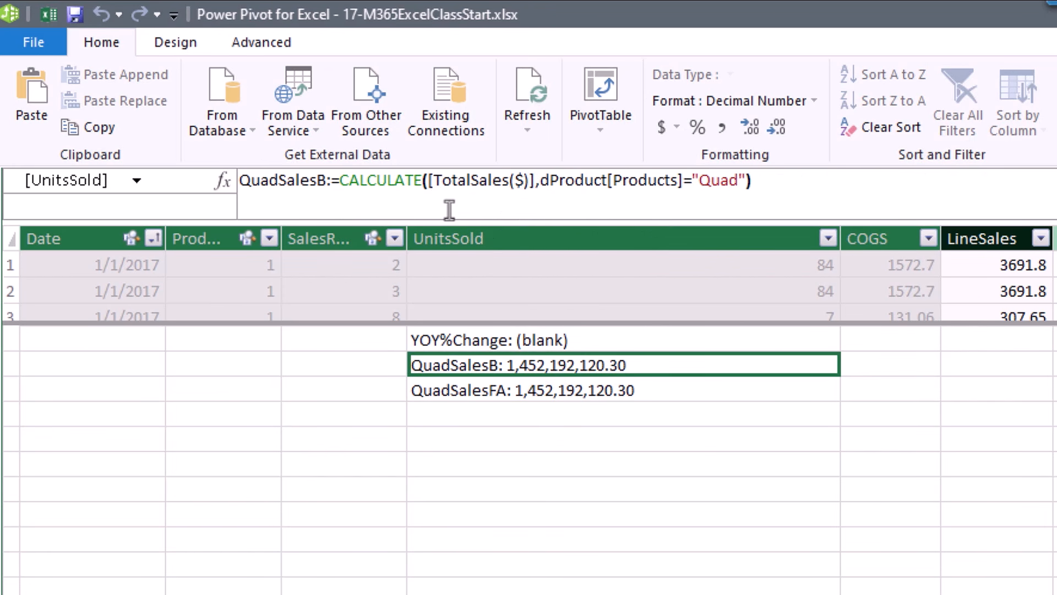
left_click(566, 392)
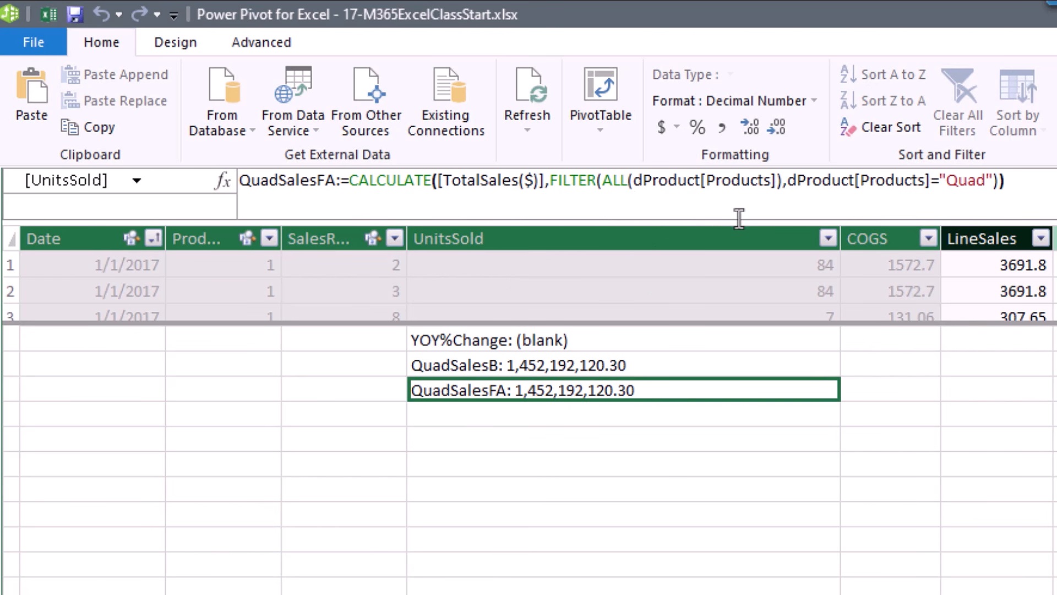
left_click(553, 184)
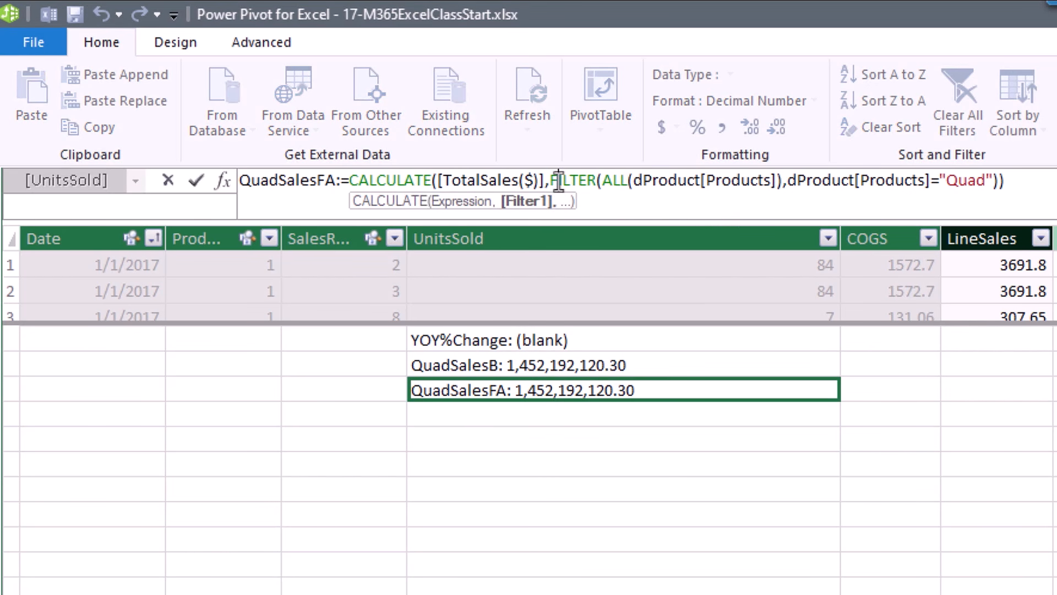
left_click_drag(557, 184, 767, 207)
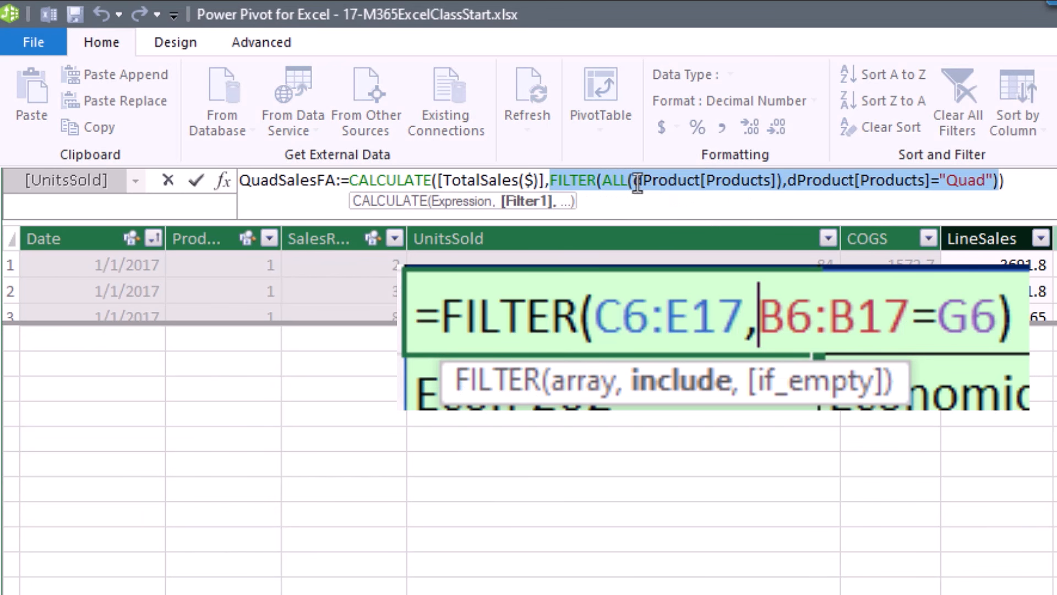
left_click(603, 181)
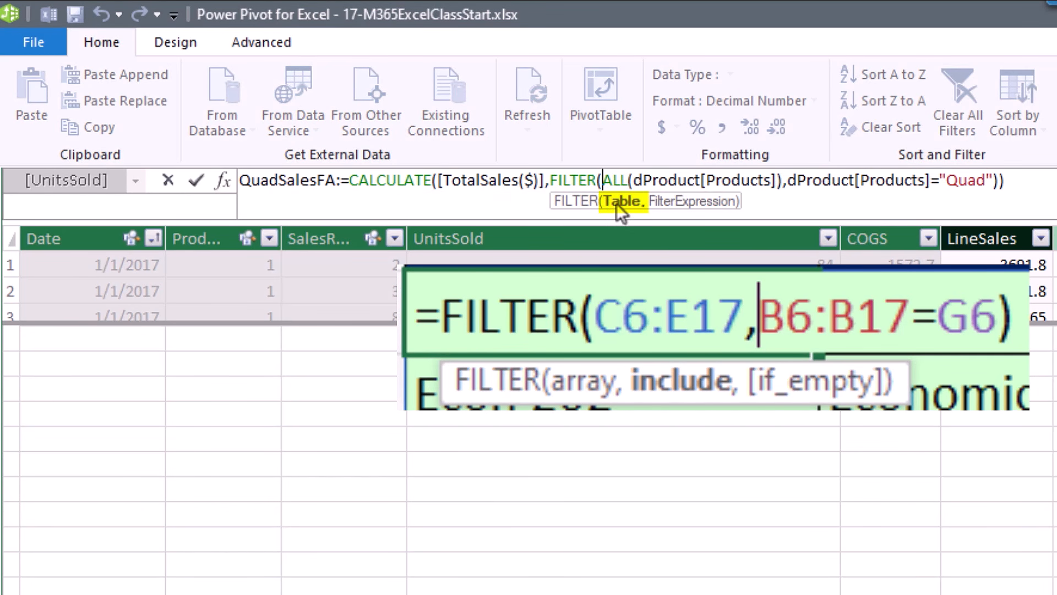
key("Escape")
Examine FILTER's ALL(dProduct[Products]) table and filter expression, then add QuadSalesFA to the pivot values.
left_click(834, 187)
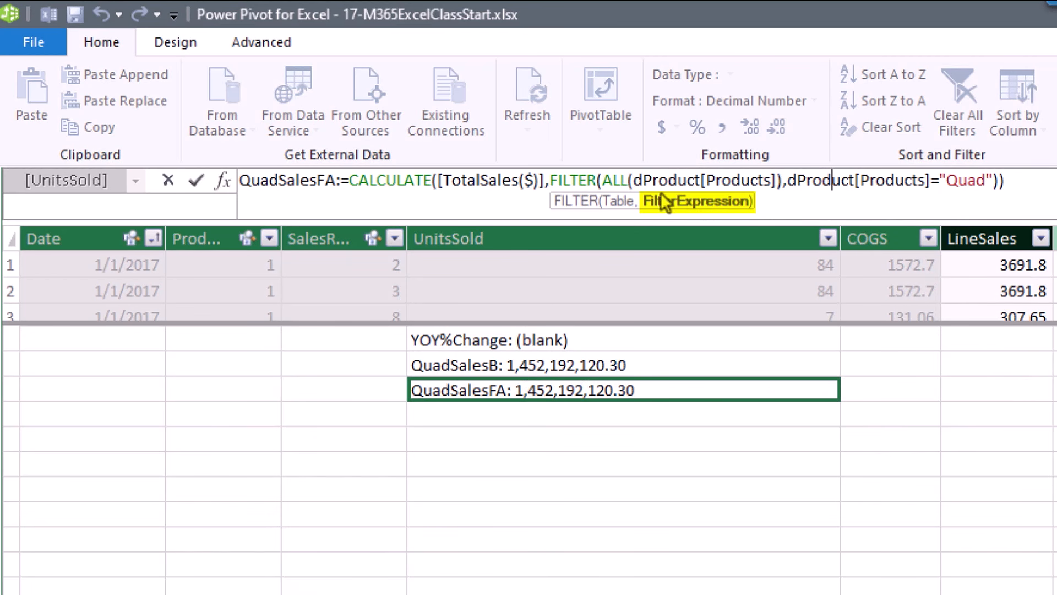
double_click(619, 181)
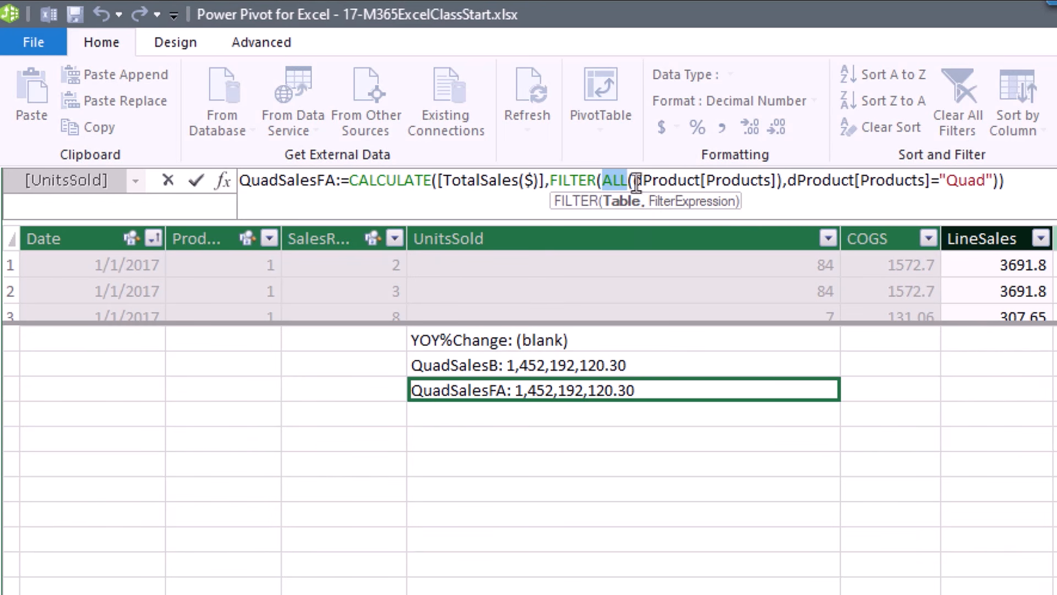
left_click_drag(634, 181, 779, 186)
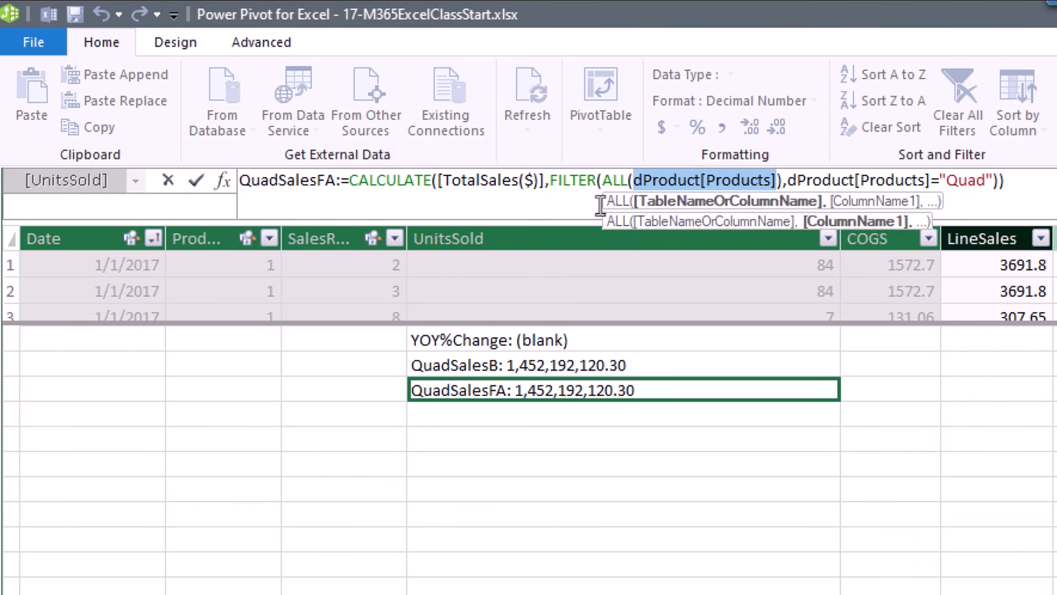
left_click(629, 181)
left_click(797, 185)
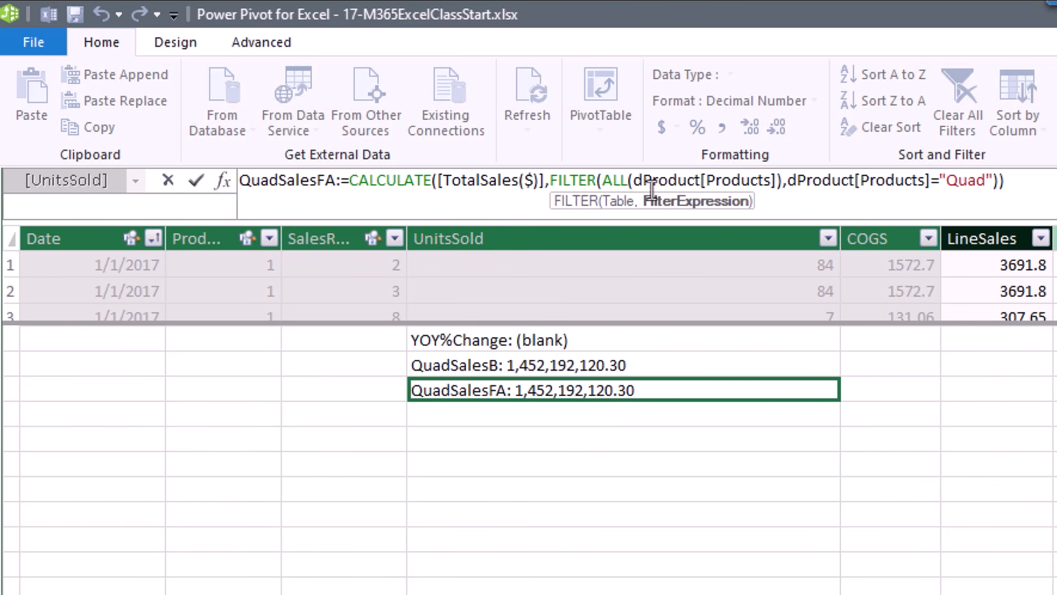
left_click_drag(554, 180, 1000, 184)
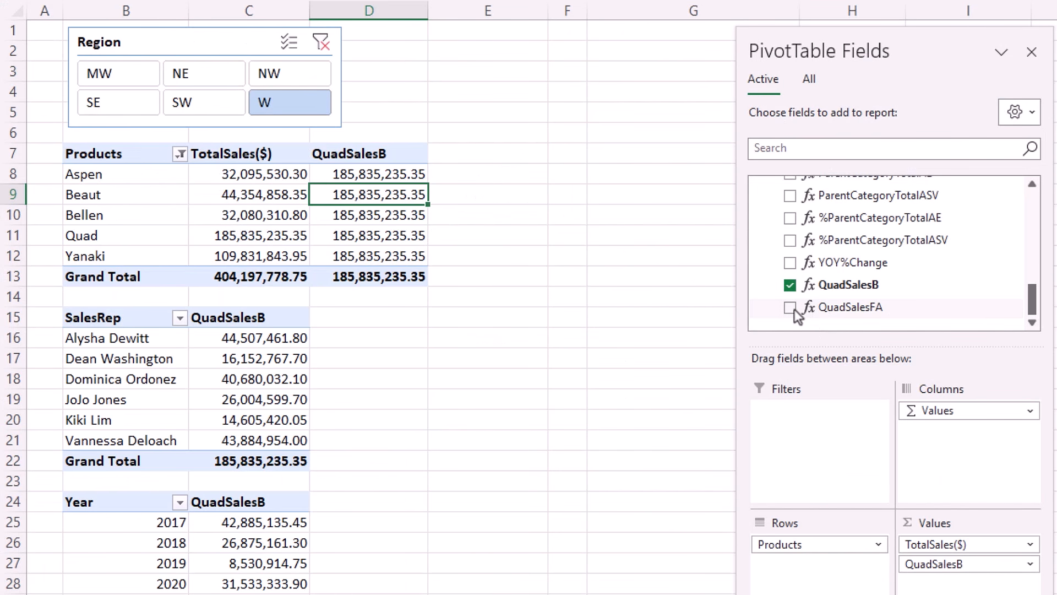
left_click(790, 307)
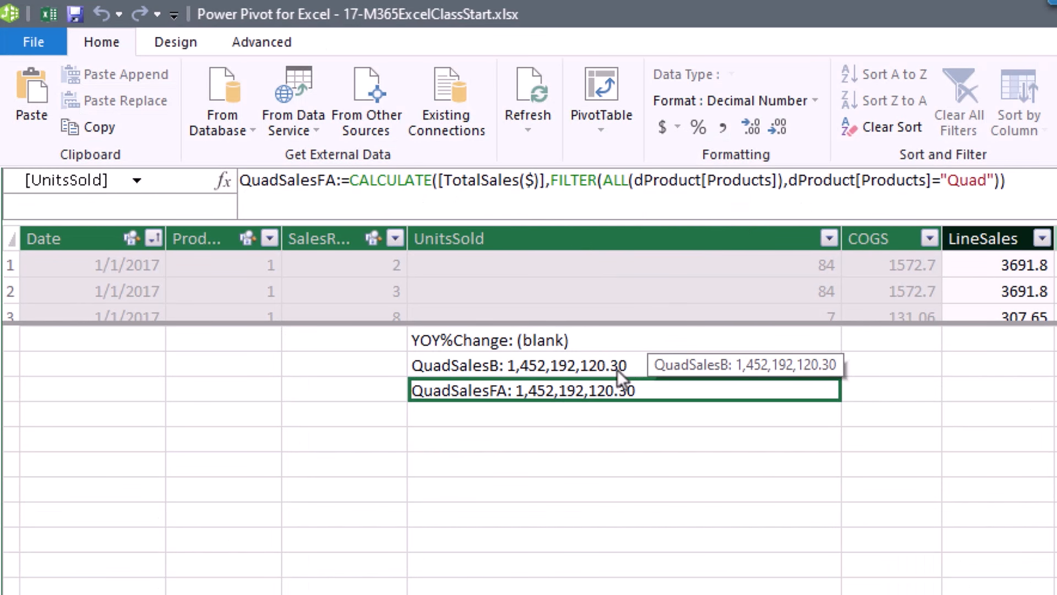
left_click(610, 369)
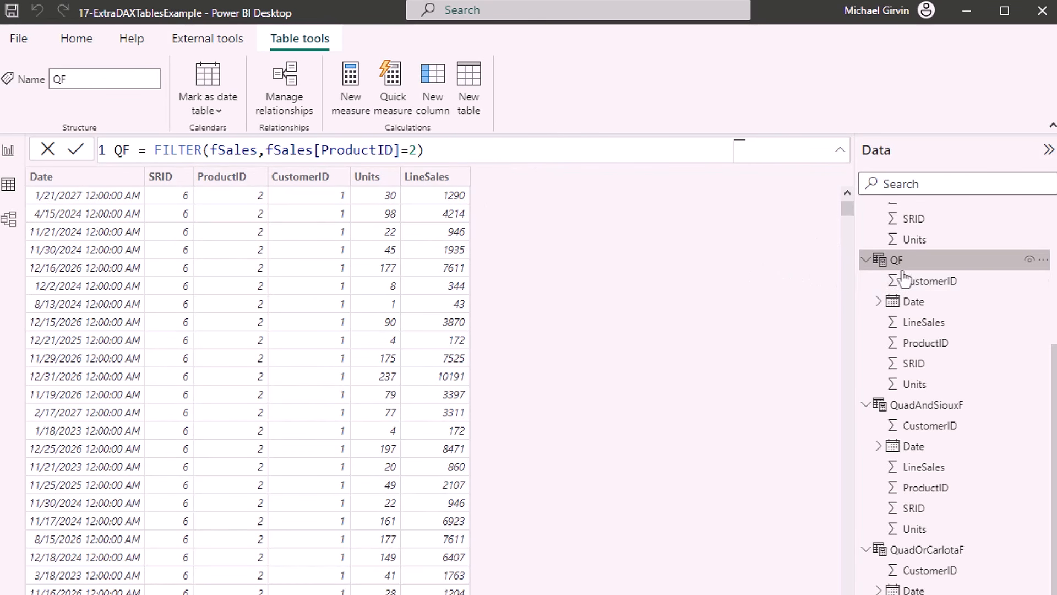
mouse_move(903, 273)
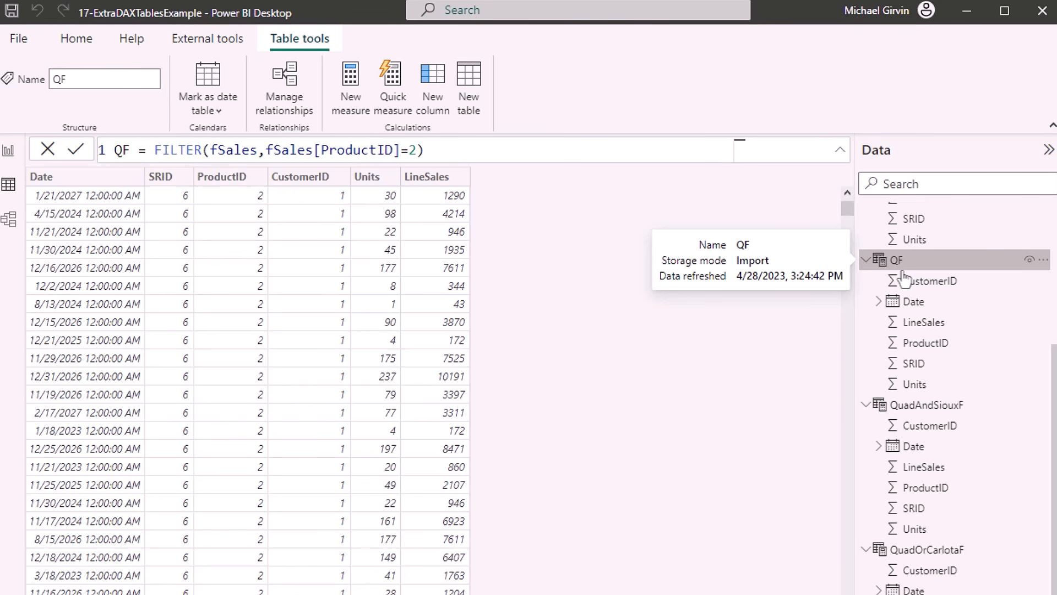
left_click(424, 149)
key("BackSpace")
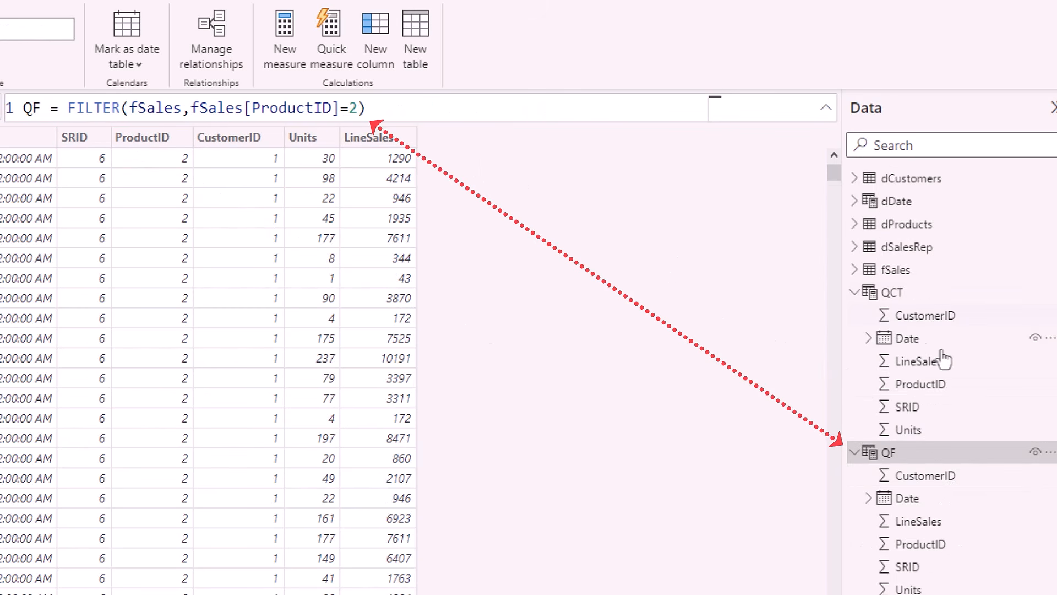
left_click(890, 293)
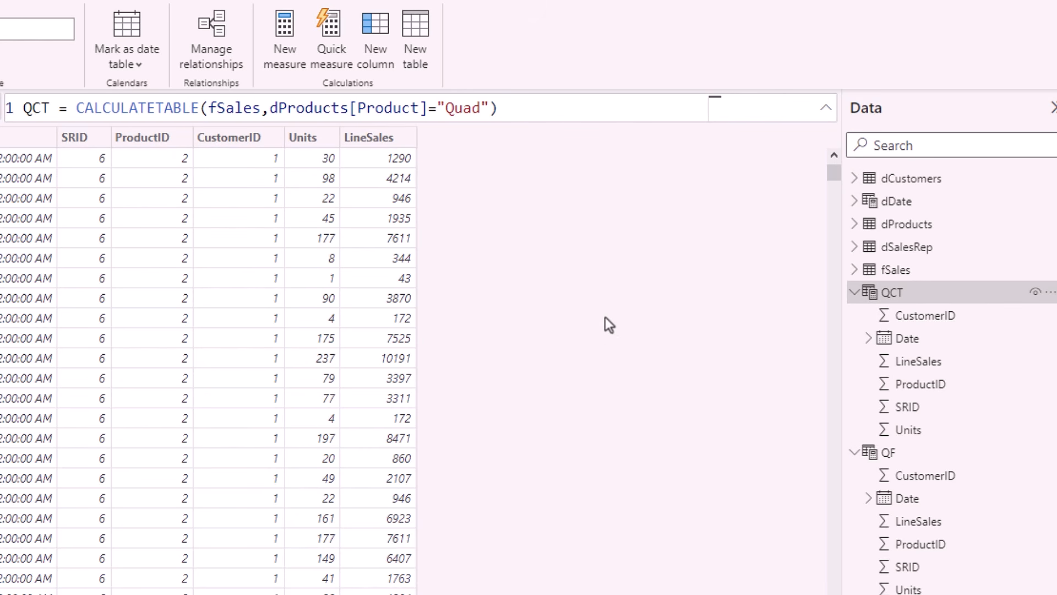
left_click(240, 118)
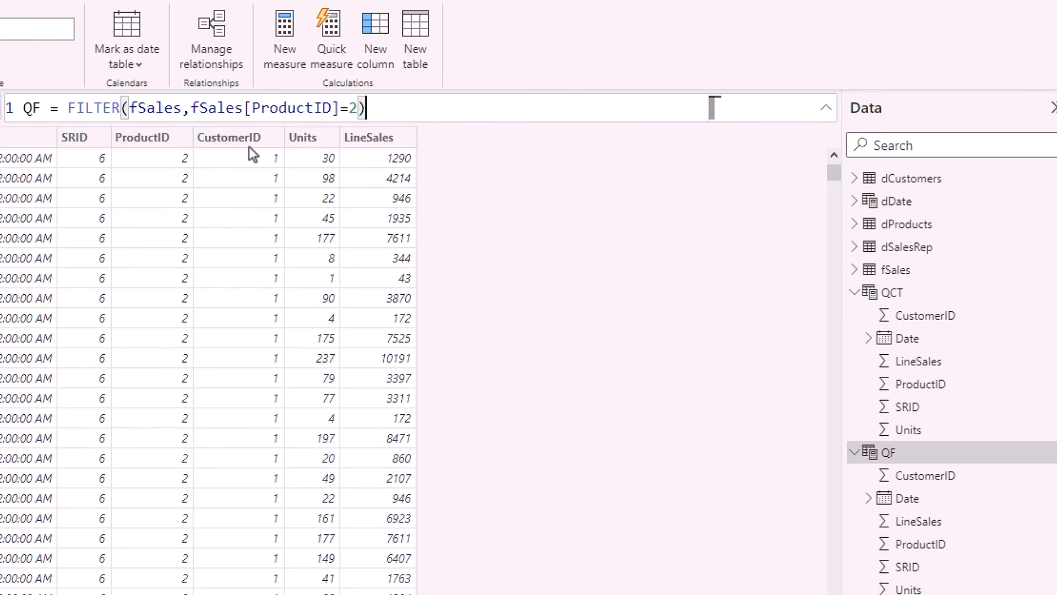
left_click(155, 109)
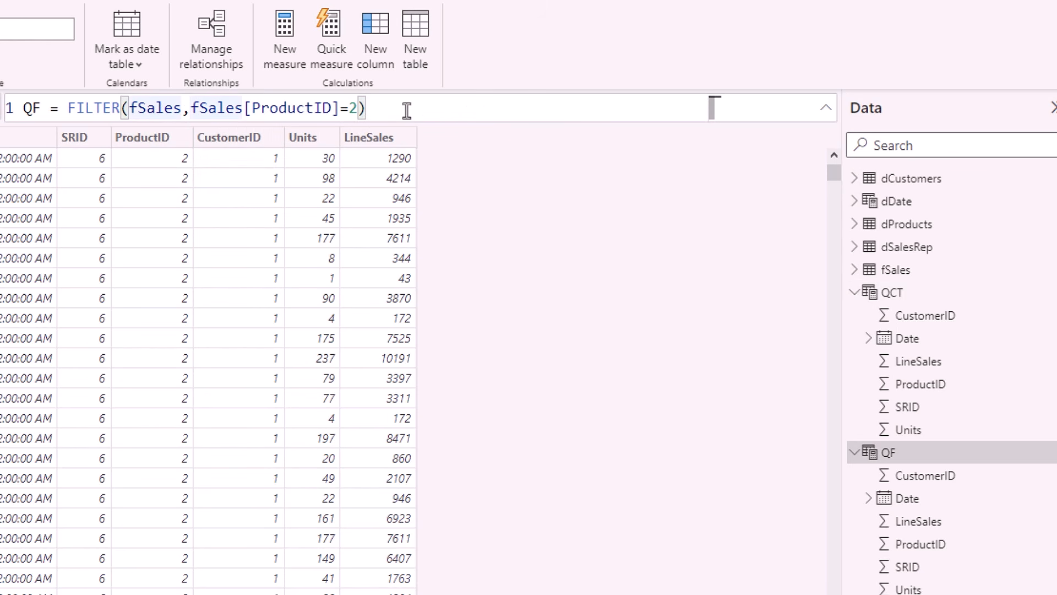
left_click(406, 109)
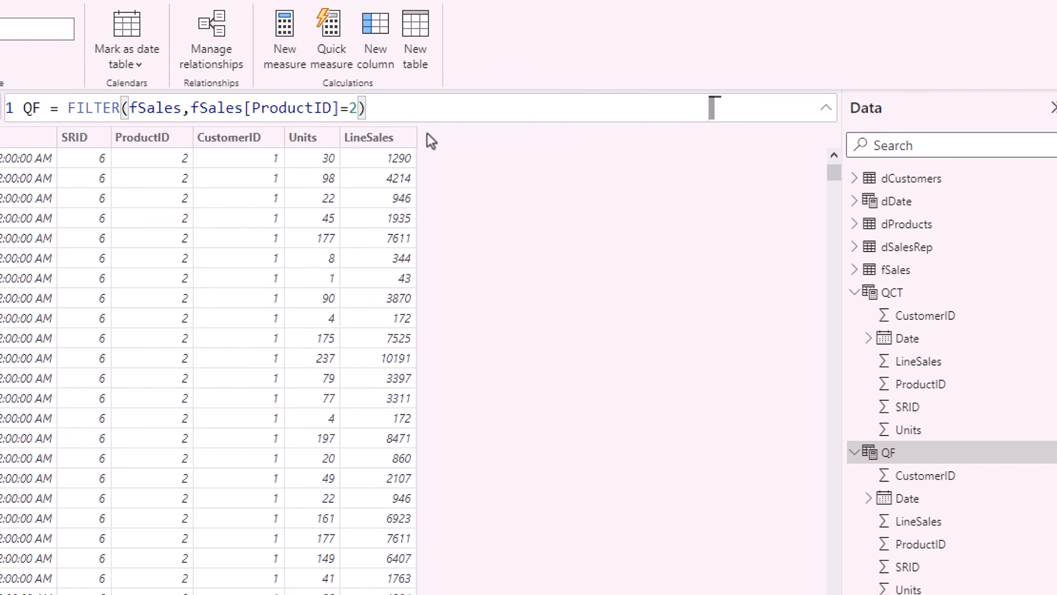
left_click(893, 300)
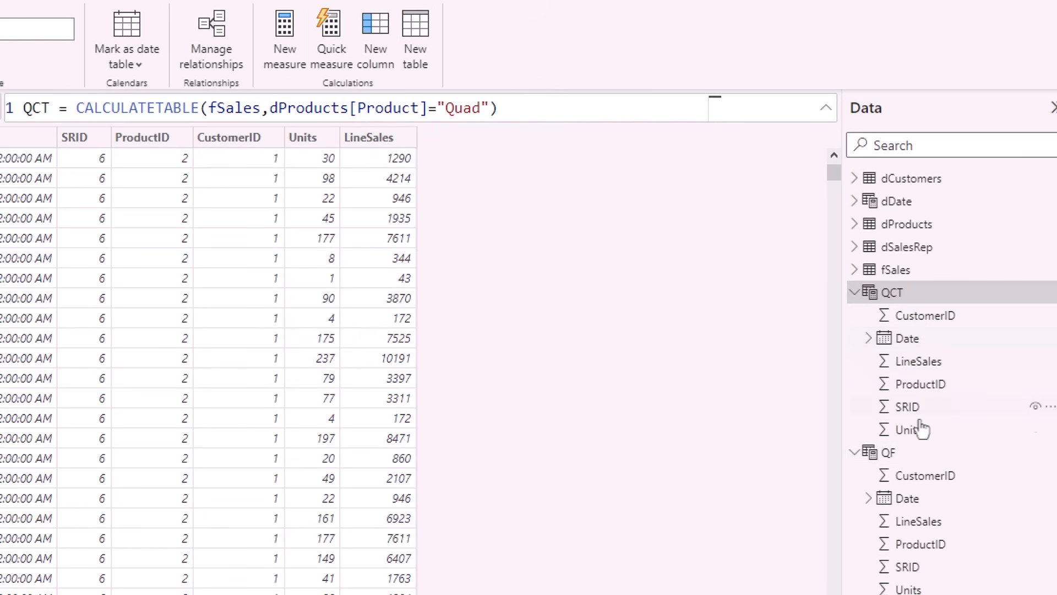
left_click(884, 462)
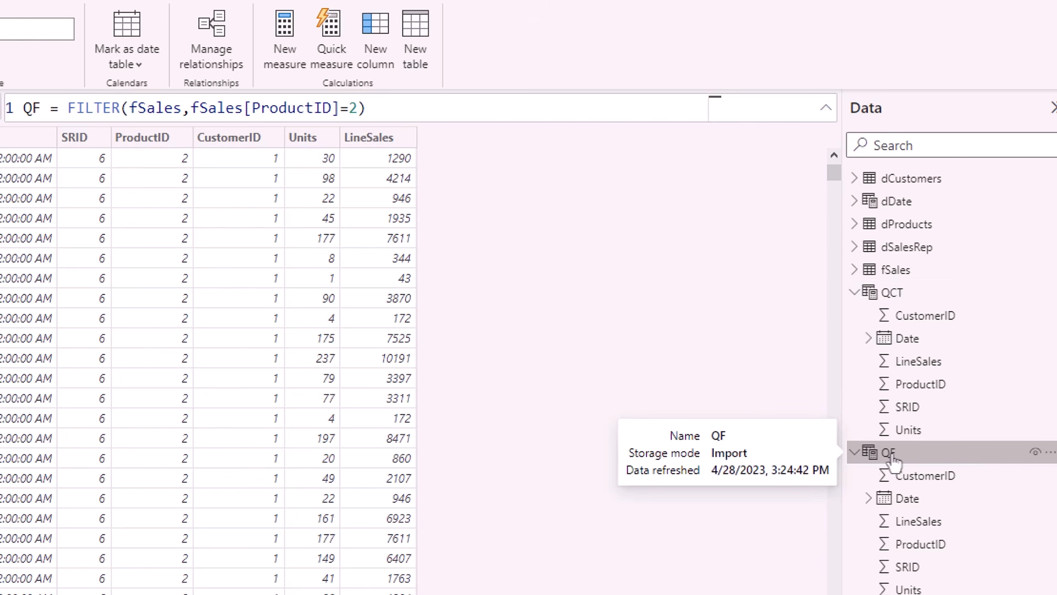
left_click(895, 295)
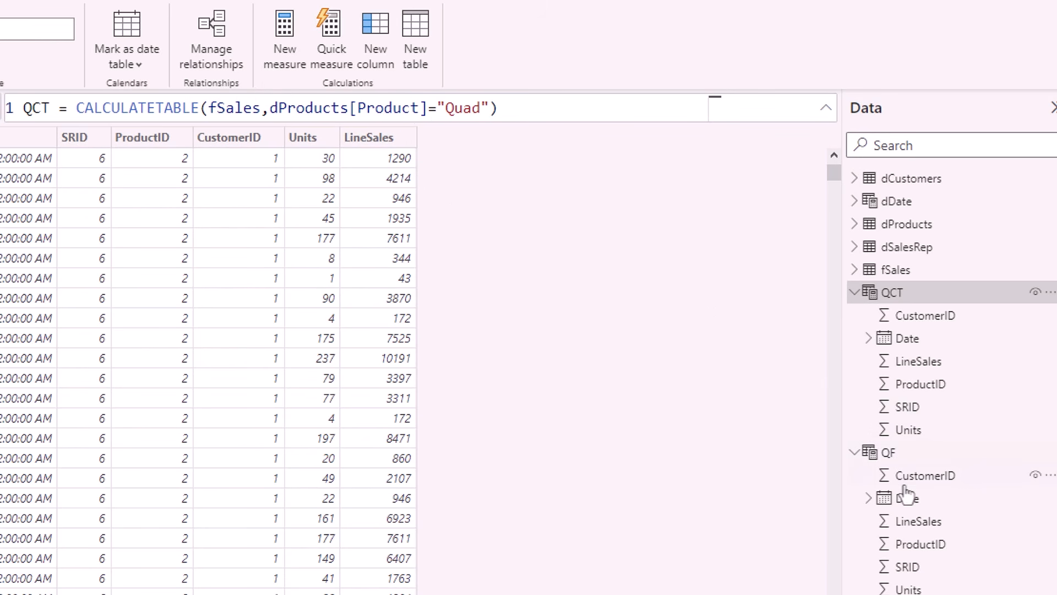
left_click(888, 453)
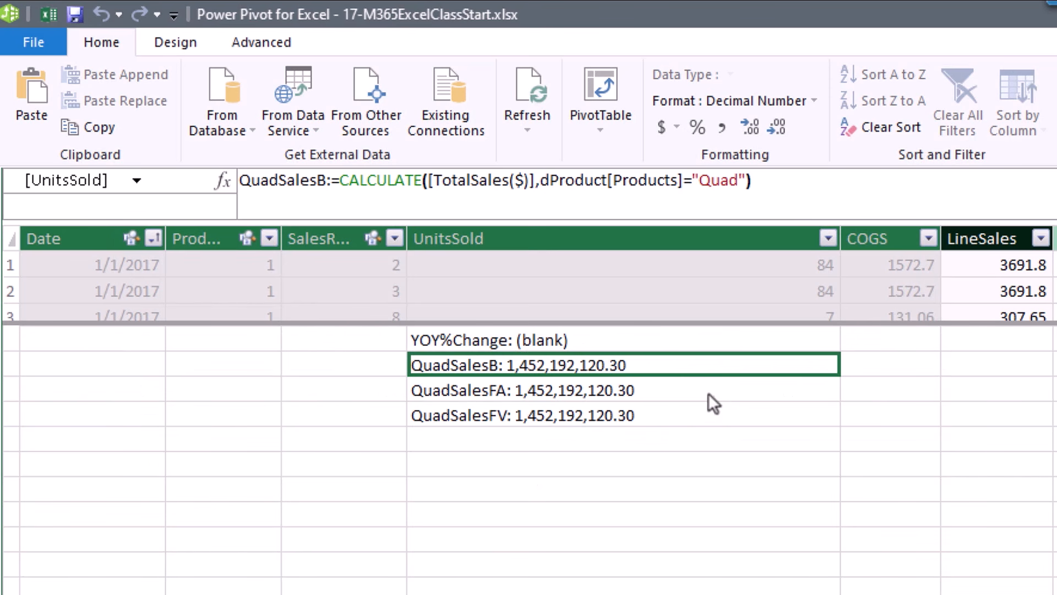
Compare QuadSalesFA with QuadSalesFV, then commit the FILTER(VALUES(...)) formula for QuadSalesFV.
left_click(707, 391)
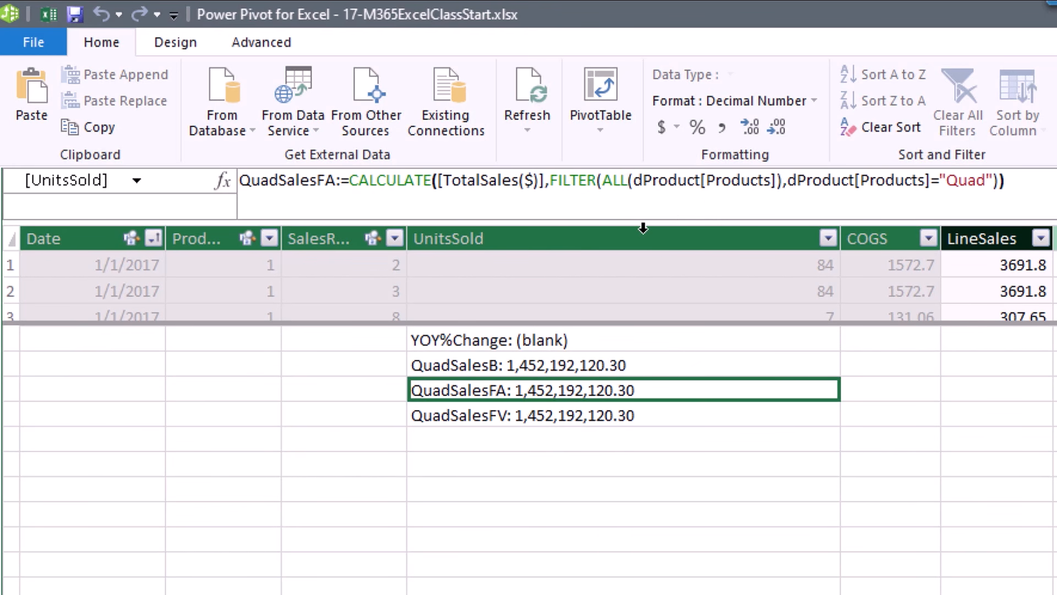
left_click(609, 418)
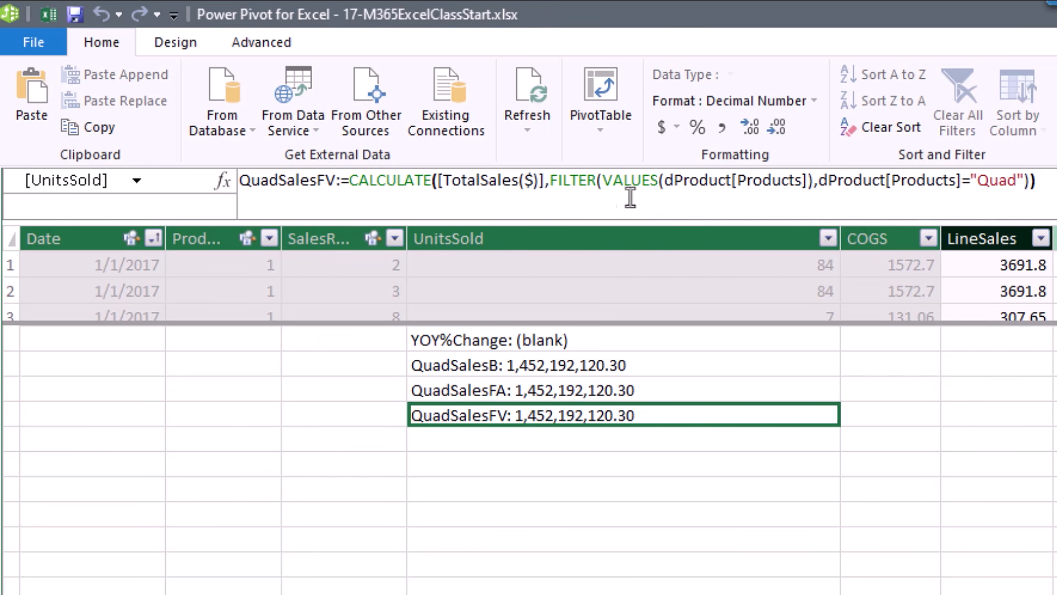
left_click_drag(550, 181, 1035, 180)
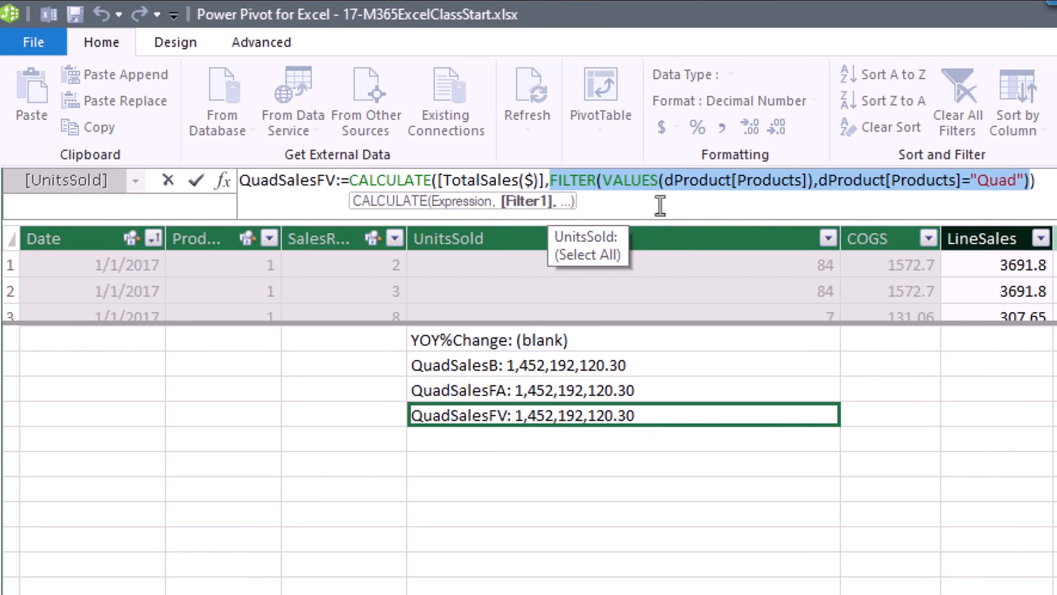
left_click(630, 181)
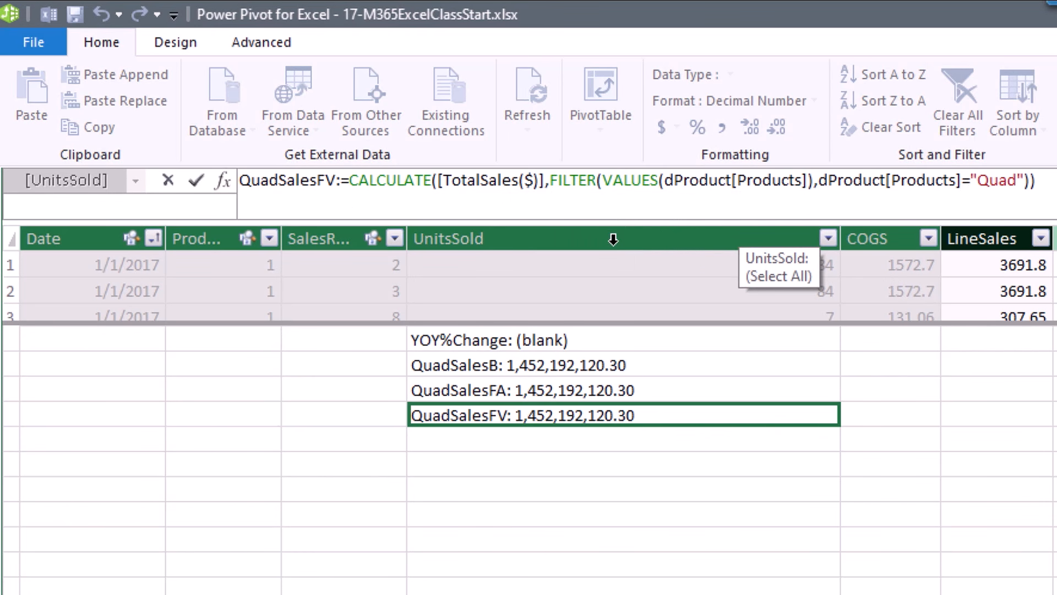
key("Return")
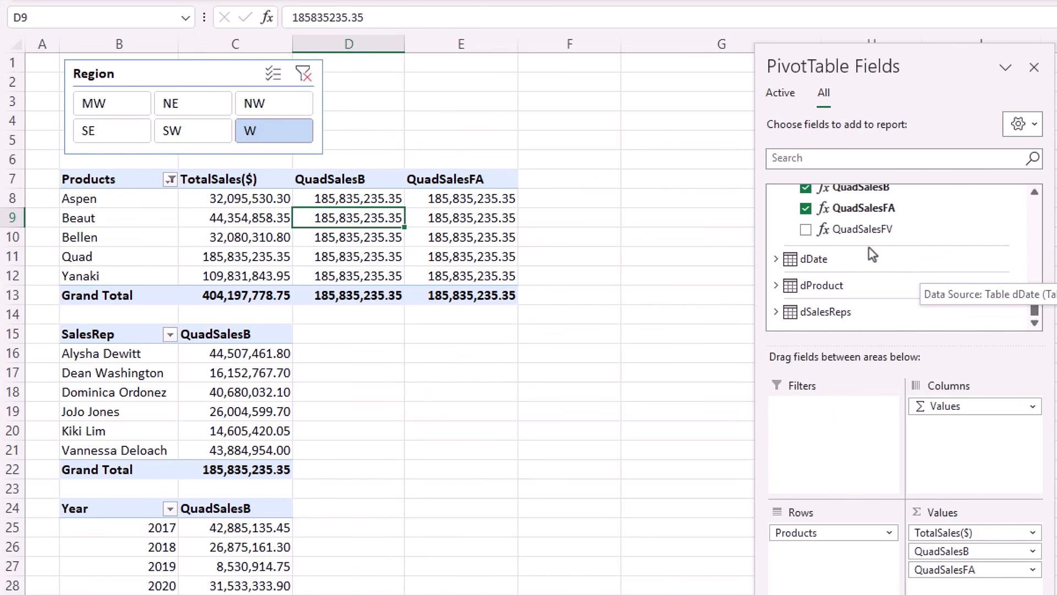
Add QuadSalesFV to the Products pivot and check it: blank for Aspen, 185,835,235.35 for Quad.
left_click(821, 231)
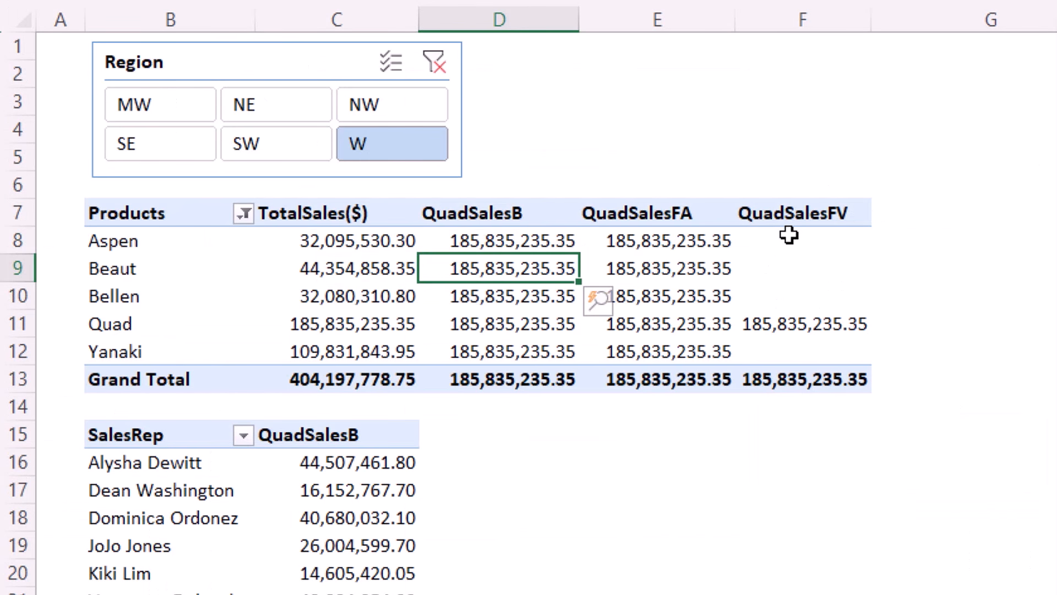
left_click(559, 194)
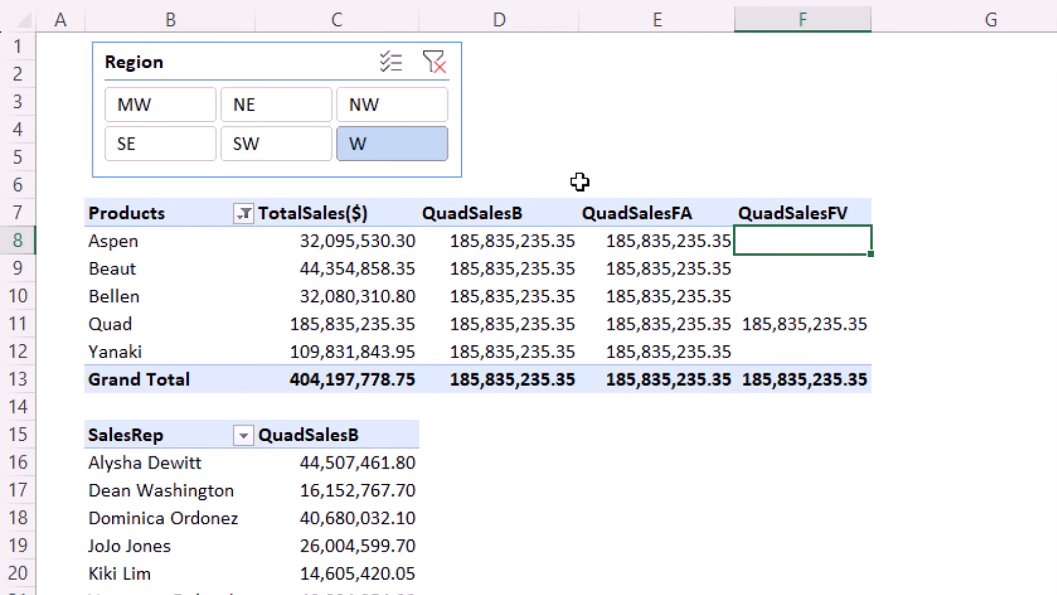
mouse_move(698, 295)
left_click(804, 325)
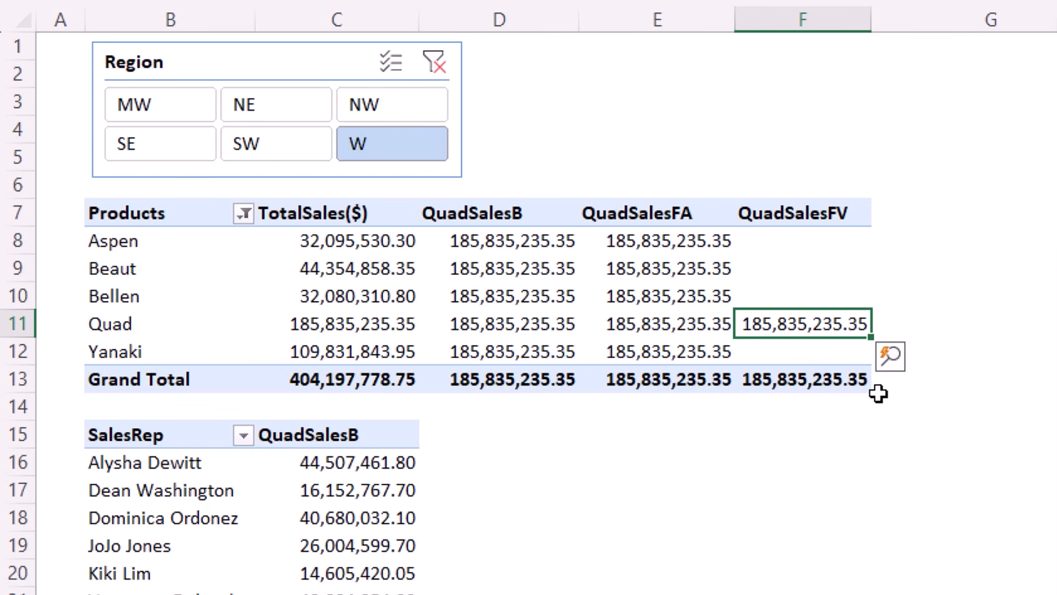
mouse_move(745, 352)
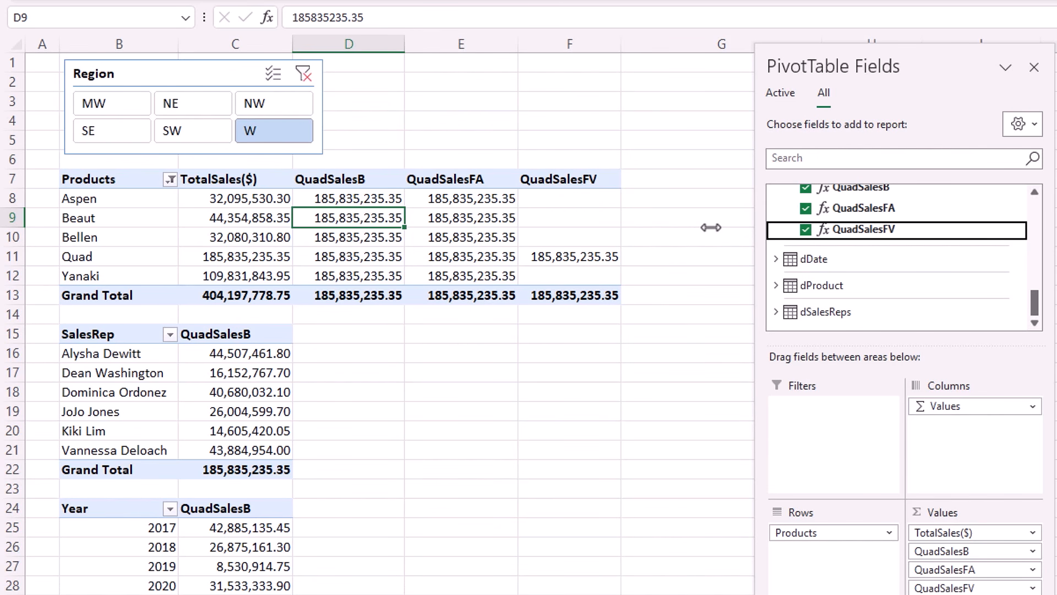
mouse_move(585, 198)
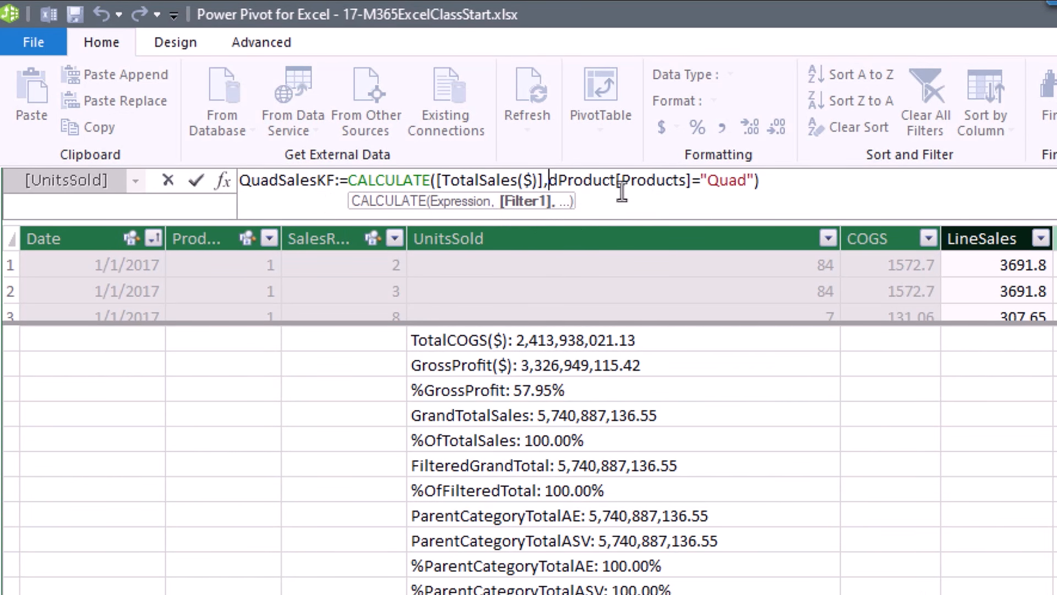
Wrap QuadSalesKF's dProduct[Products]="Quad" condition in KEEPFILTERS( ) inside CALCULATE.
left_click(551, 183)
type("kee")
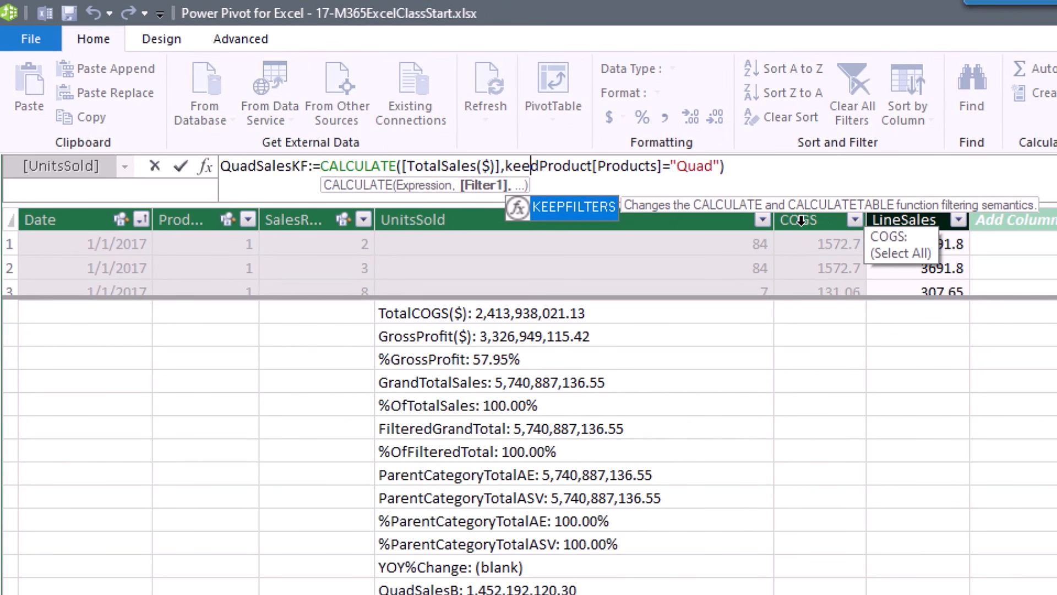
key("Tab")
left_click(787, 175)
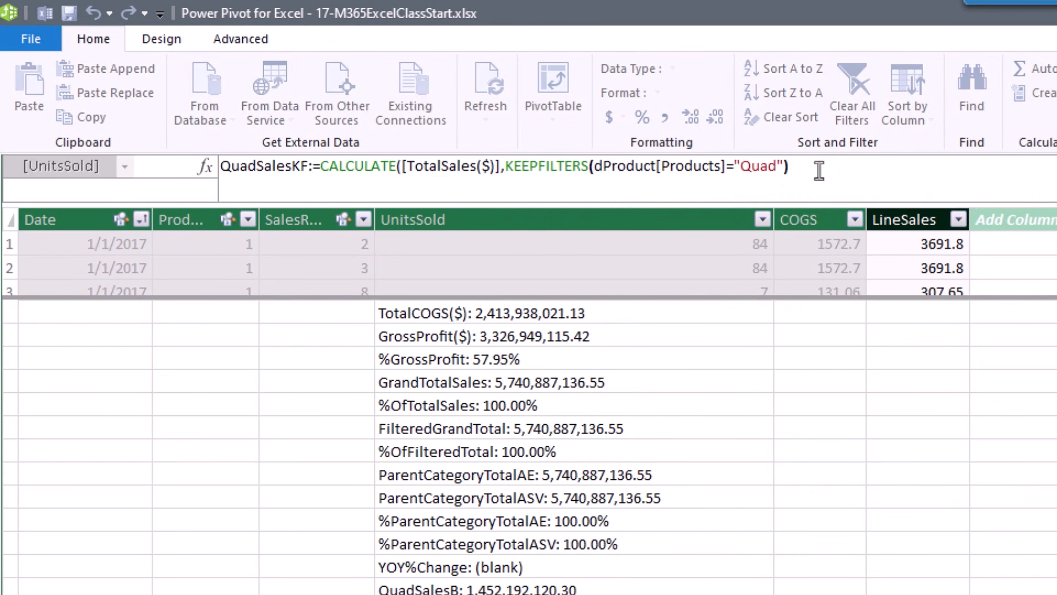
type(")")
key("Left")
key("Left")
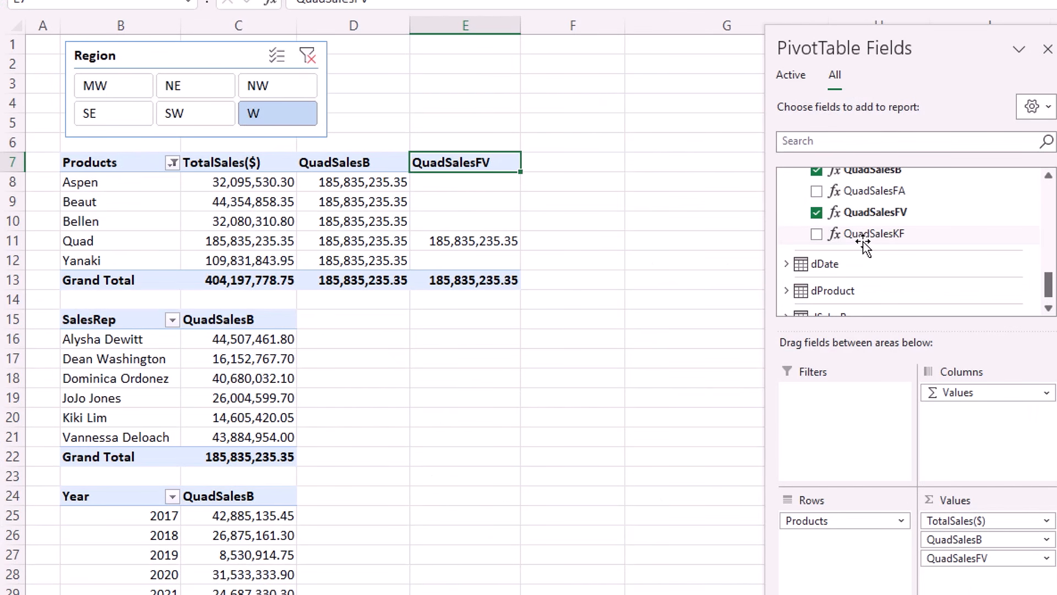
Add the QuadSalesKF measure to the Products PivotTable values.
left_click(817, 234)
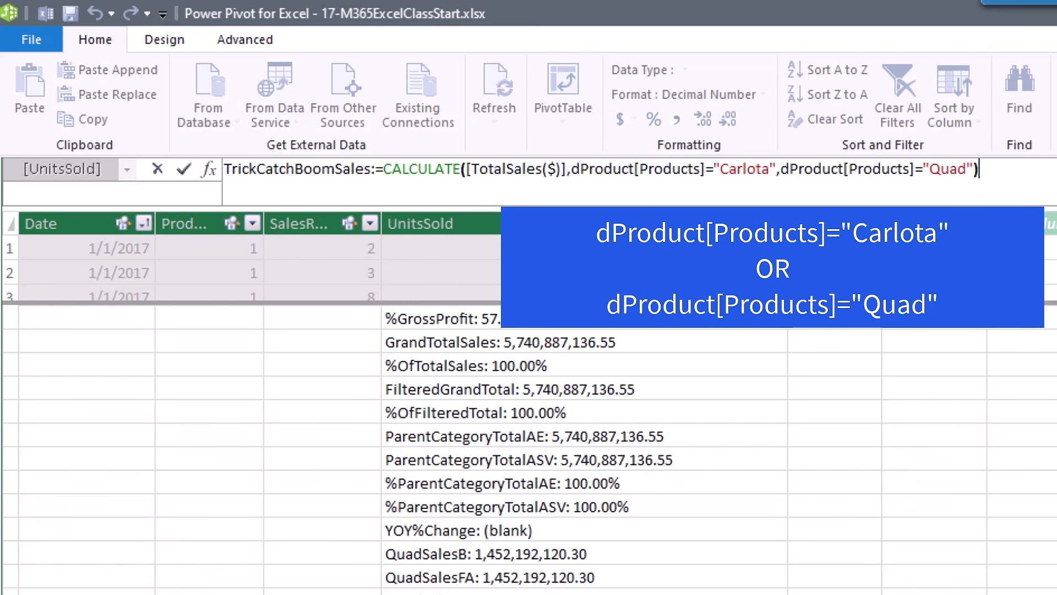
Replace the comma between the Carlota and Quad filters in TrickCatchBoomSales with || and commit.
left_click(606, 174)
left_click(831, 174)
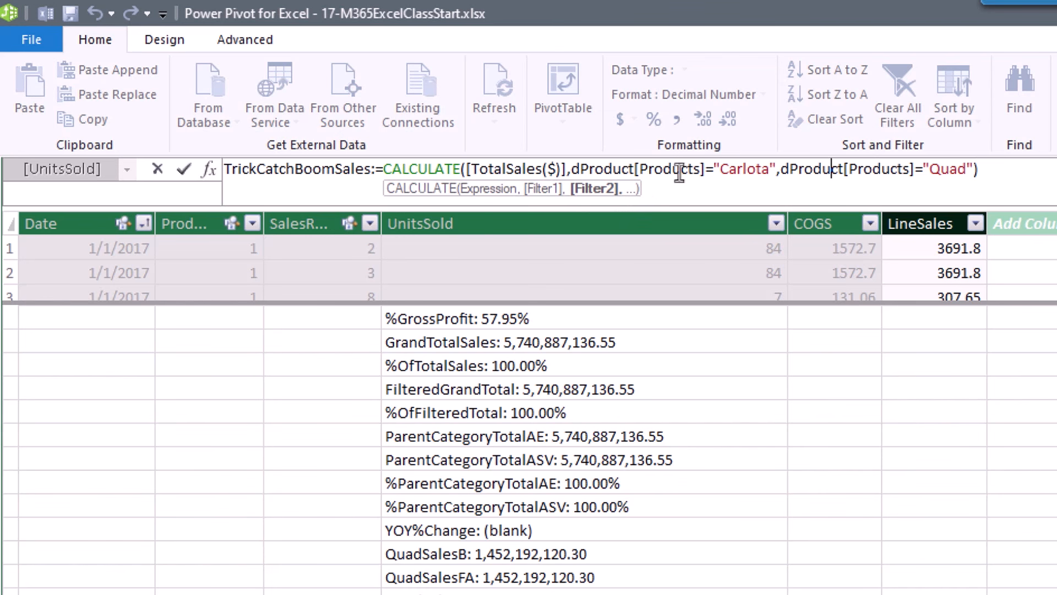
left_click(777, 172)
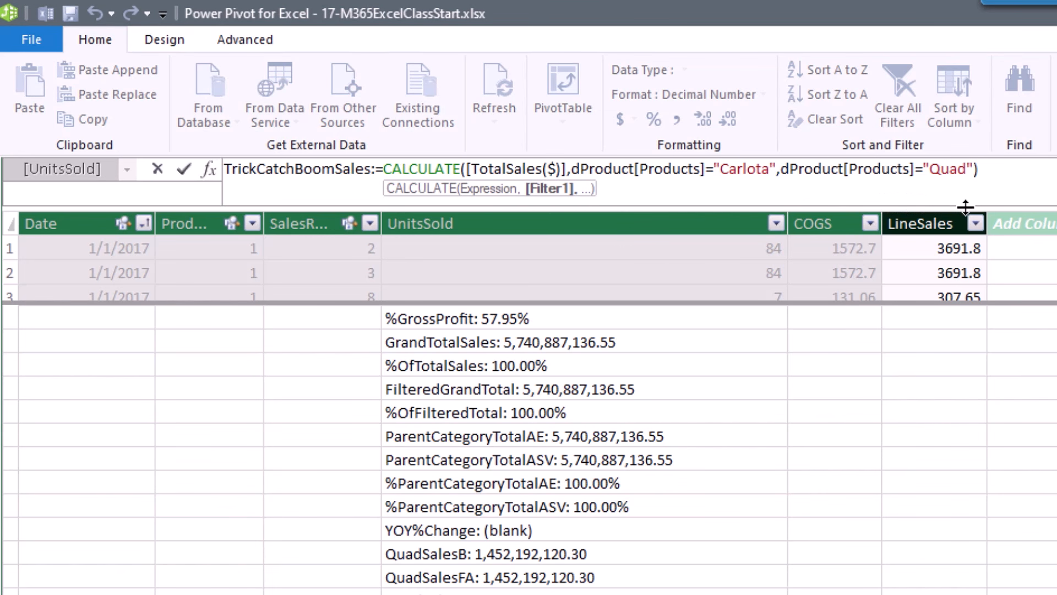
key("Delete")
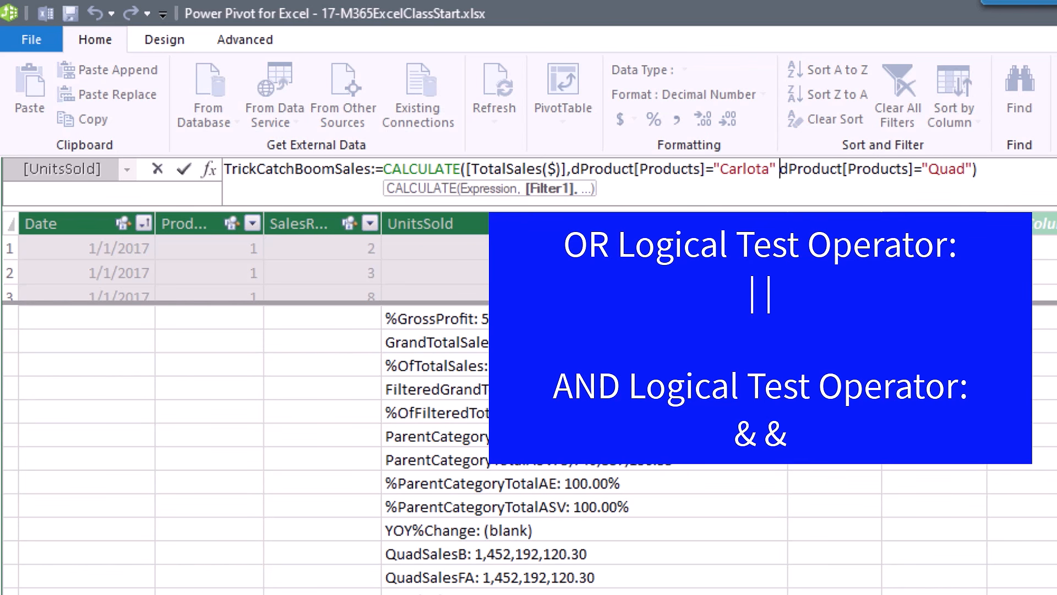
type("||")
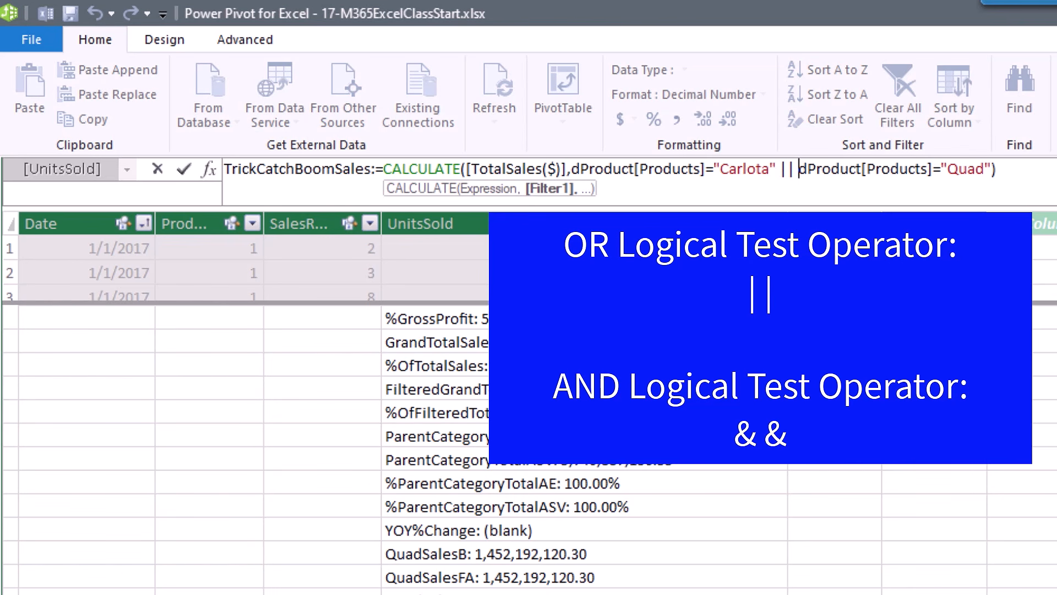
key("Return")
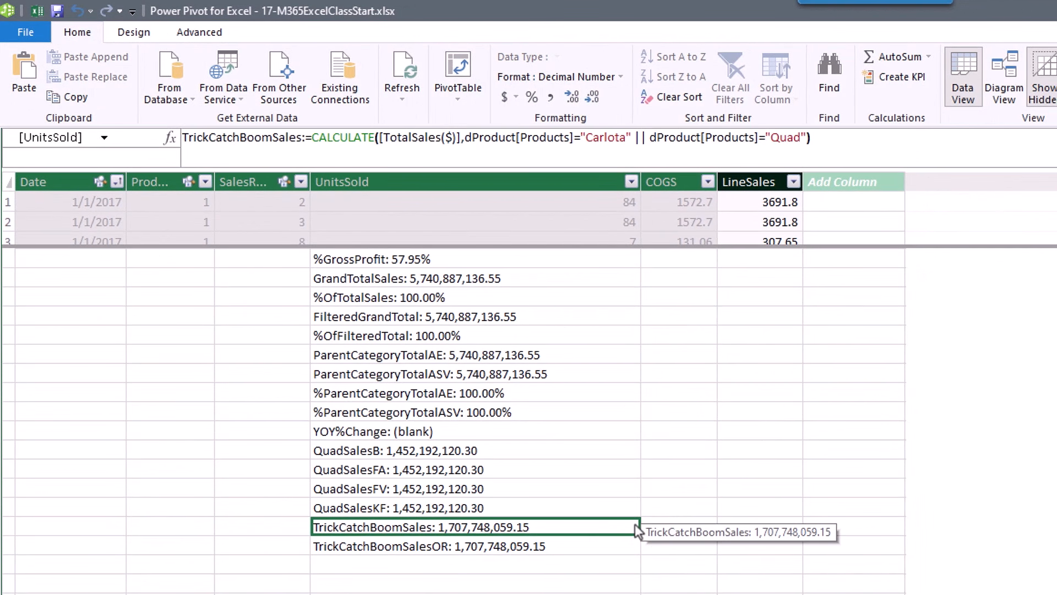
Review the TrickCatchBoomSalesOR measure's OR formula unchanged, then go back to Excel.
left_click(594, 544)
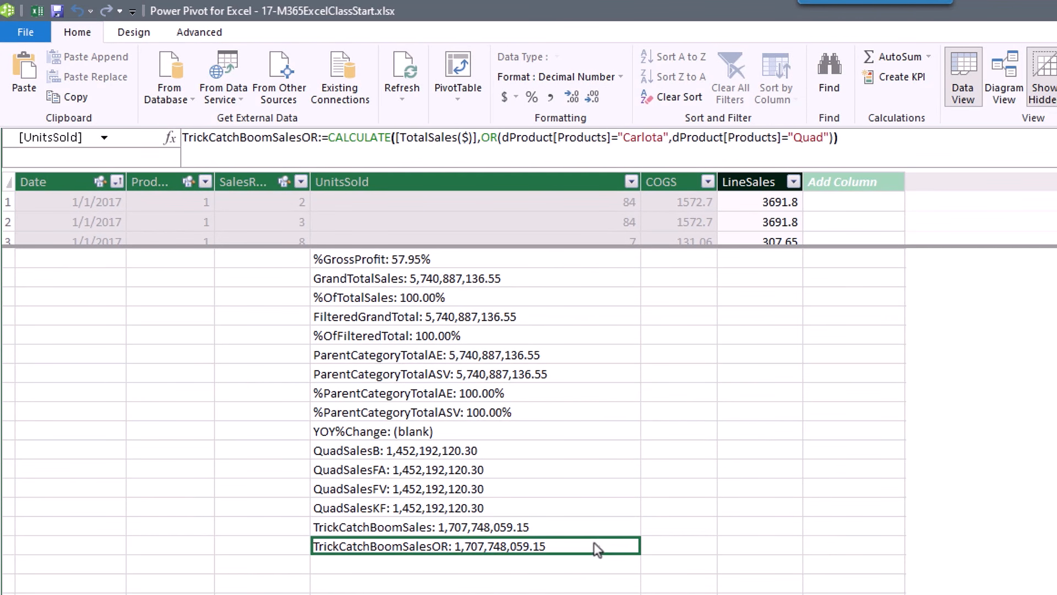
left_click(498, 140)
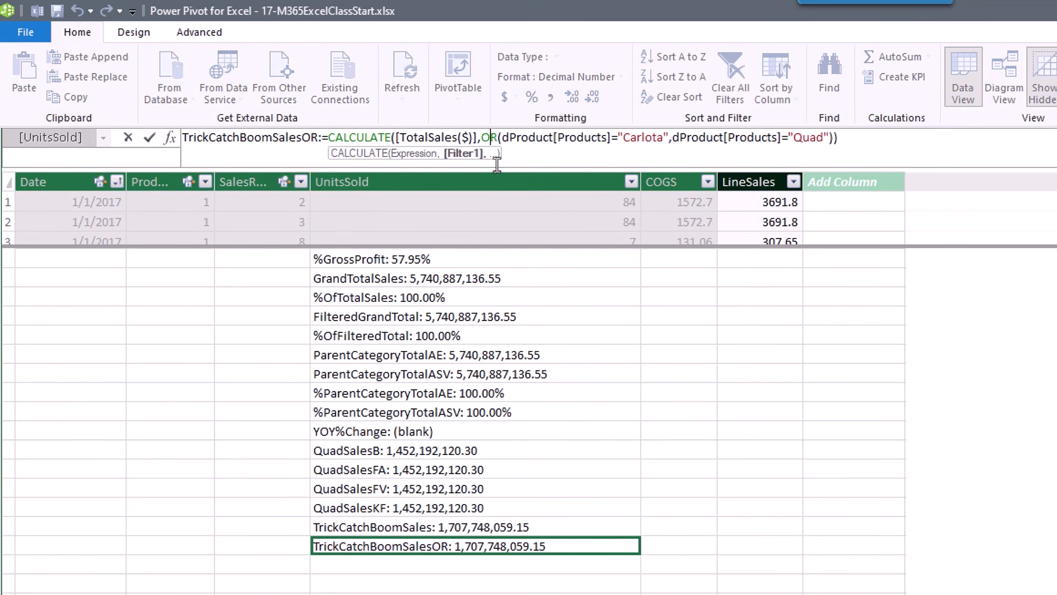
left_click(506, 140)
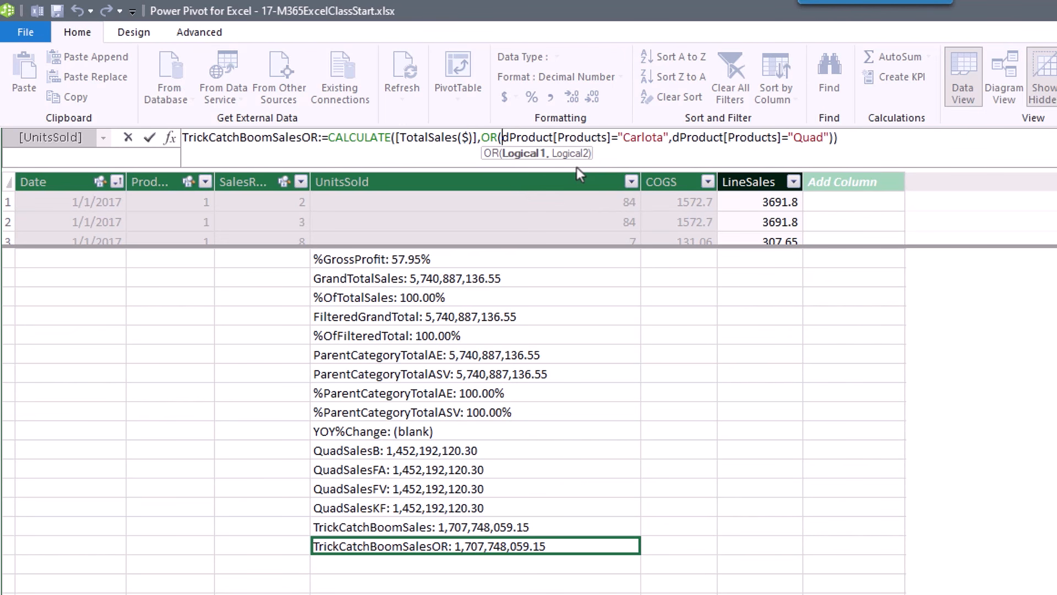
key("Return")
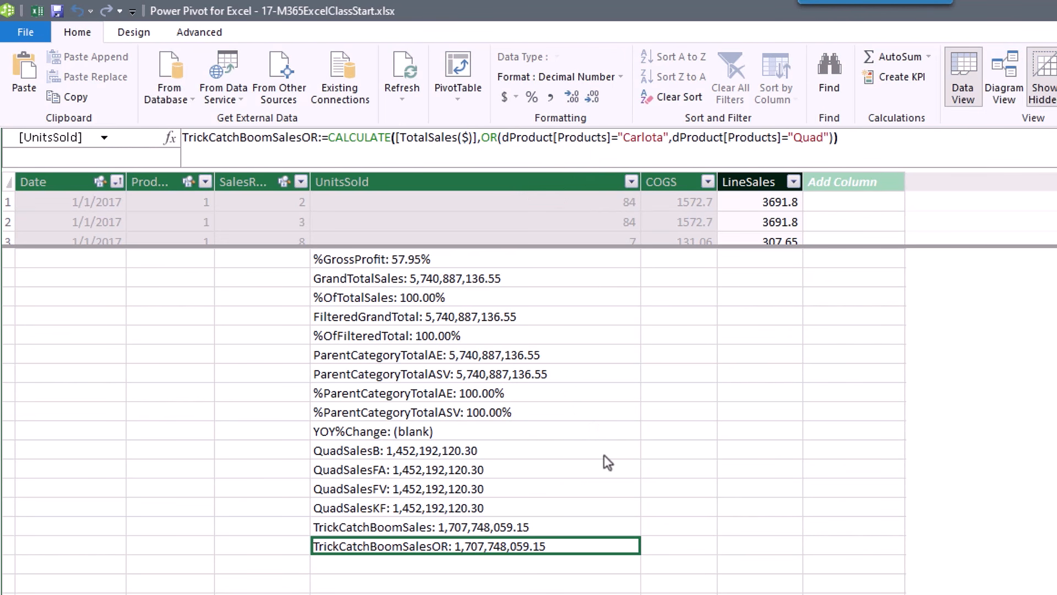
key("alt+Tab")
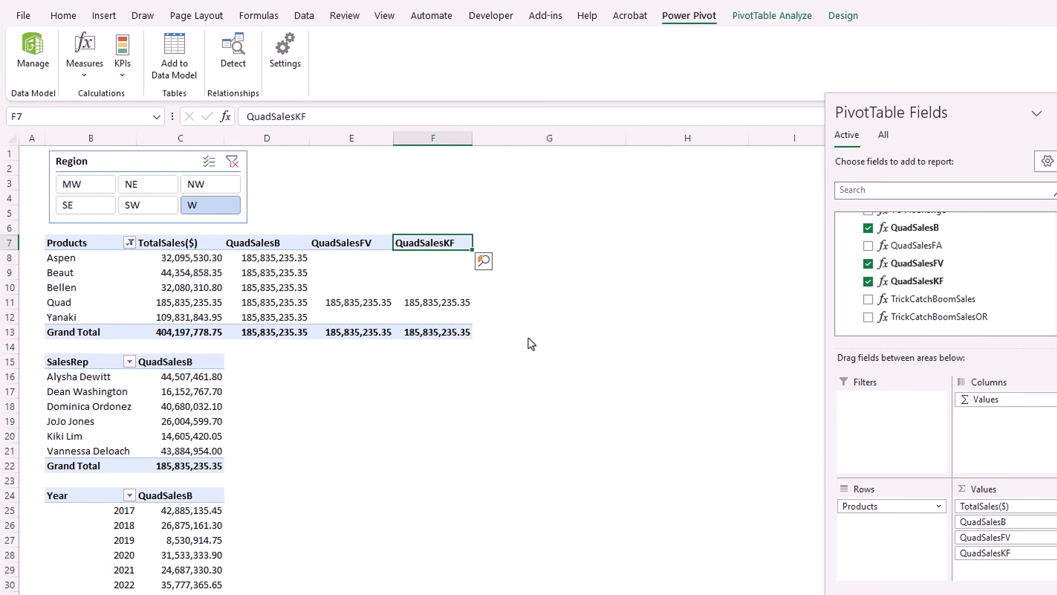
Add TrickCatchBoomSales and TrickCatchBoomSalesOR to the Products PivotTable values.
left_click(869, 299)
left_click(868, 317)
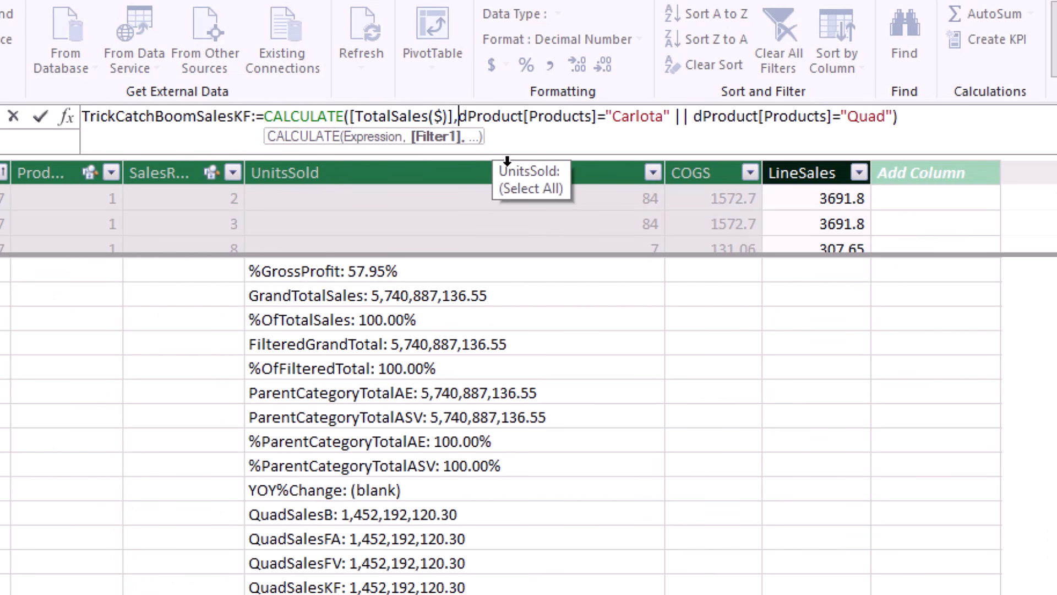
Wrap TrickCatchBoomSalesKF's Carlota || Quad condition in KEEPFILTERS( ) and commit the measure.
type("kee")
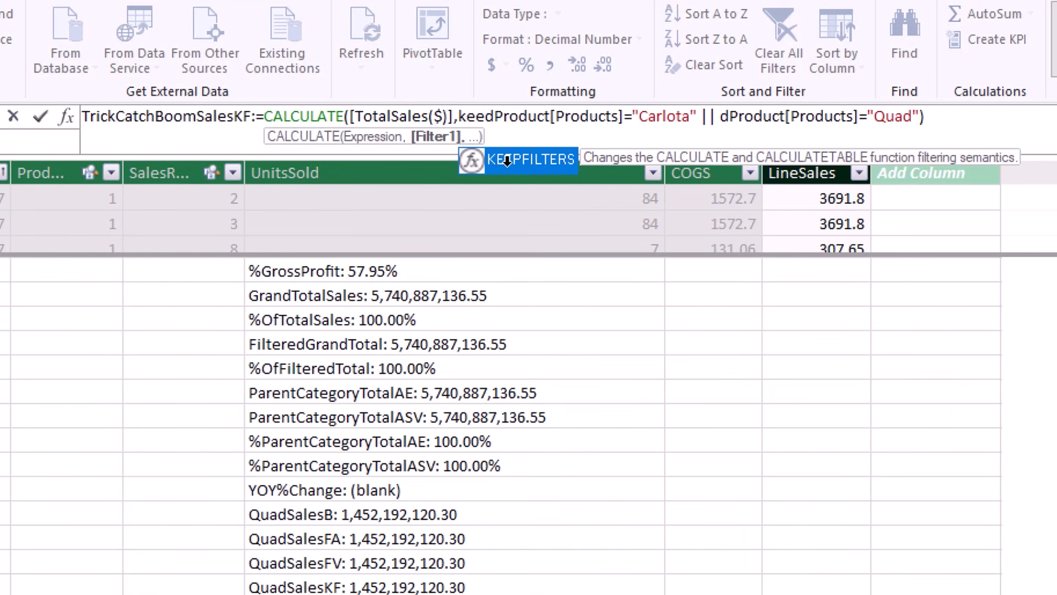
double_click(507, 160)
left_click(1030, 115)
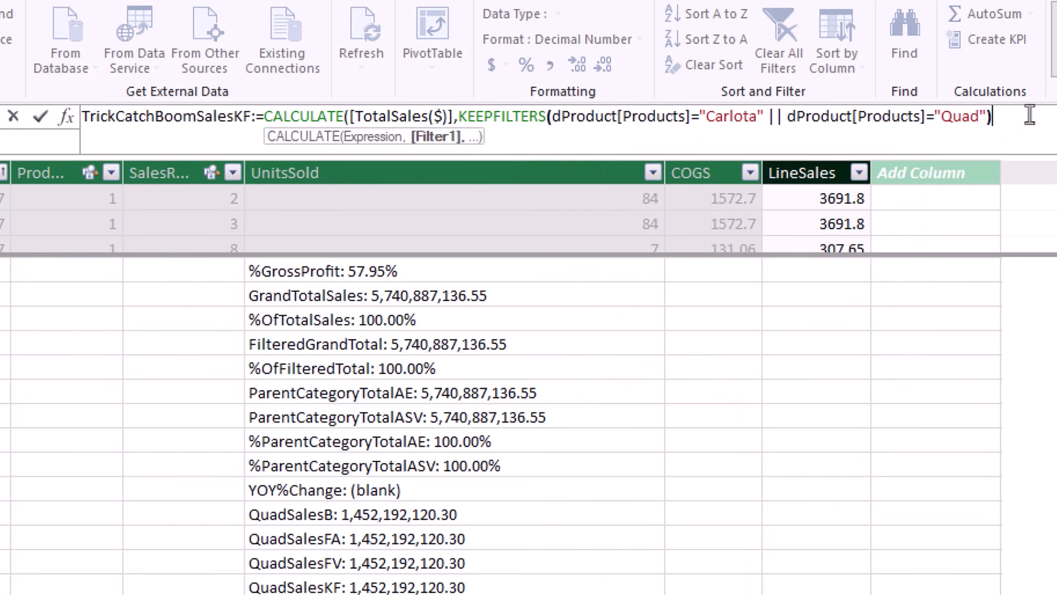
type(")")
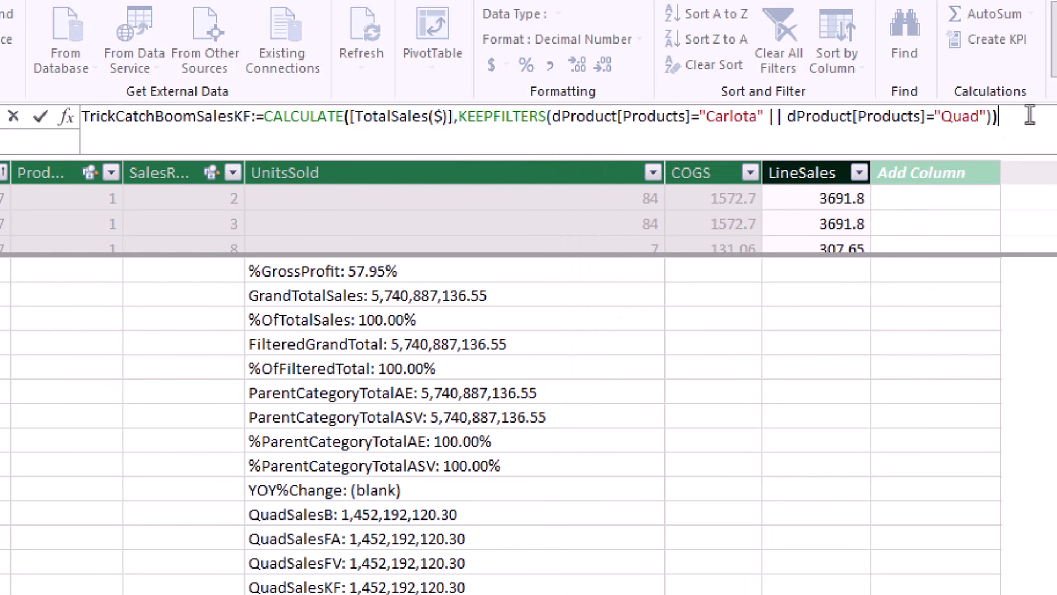
key("Return")
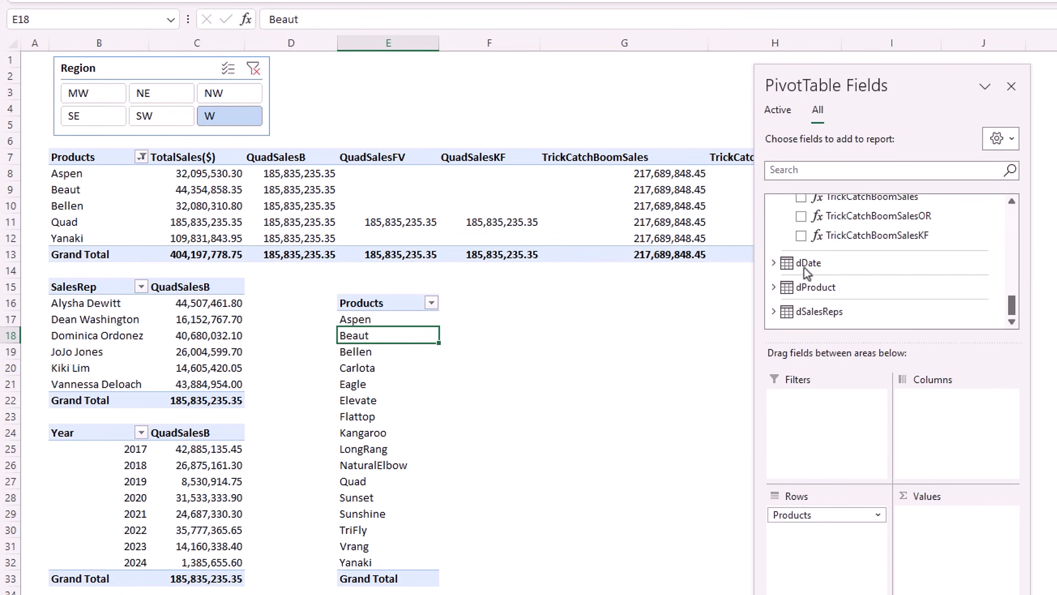
Add TrickCatchBoomSalesKF to the second Products pivot and inspect its Carlota and Quad values.
left_click(801, 236)
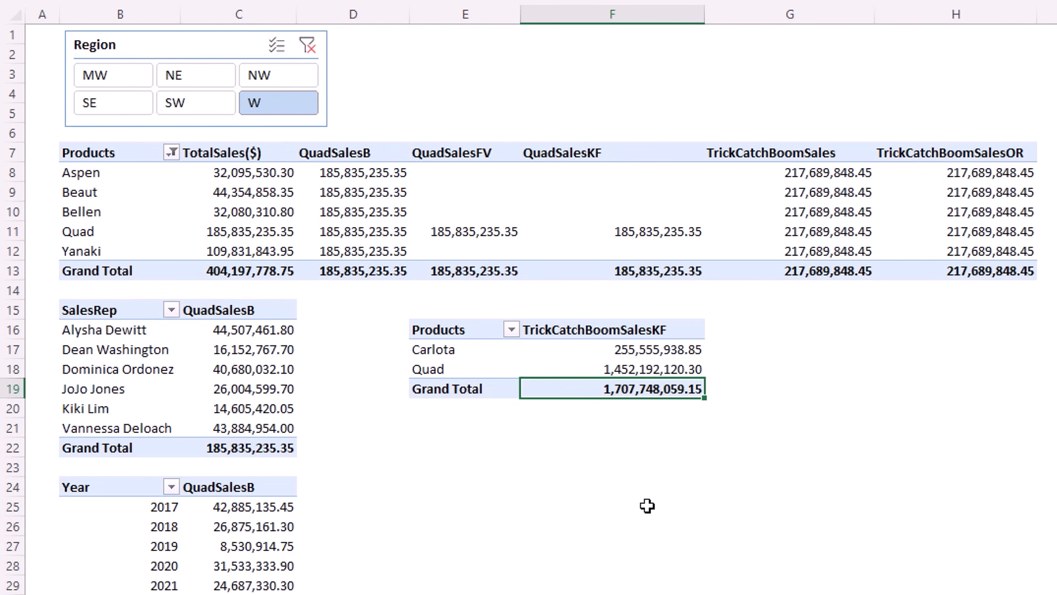
left_click(659, 351)
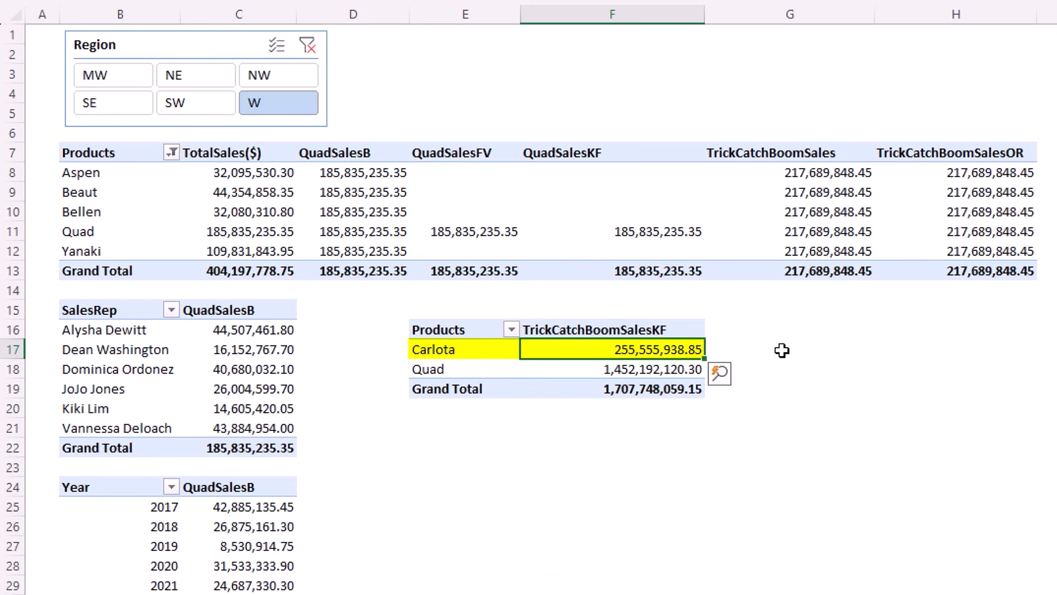
left_click(669, 375)
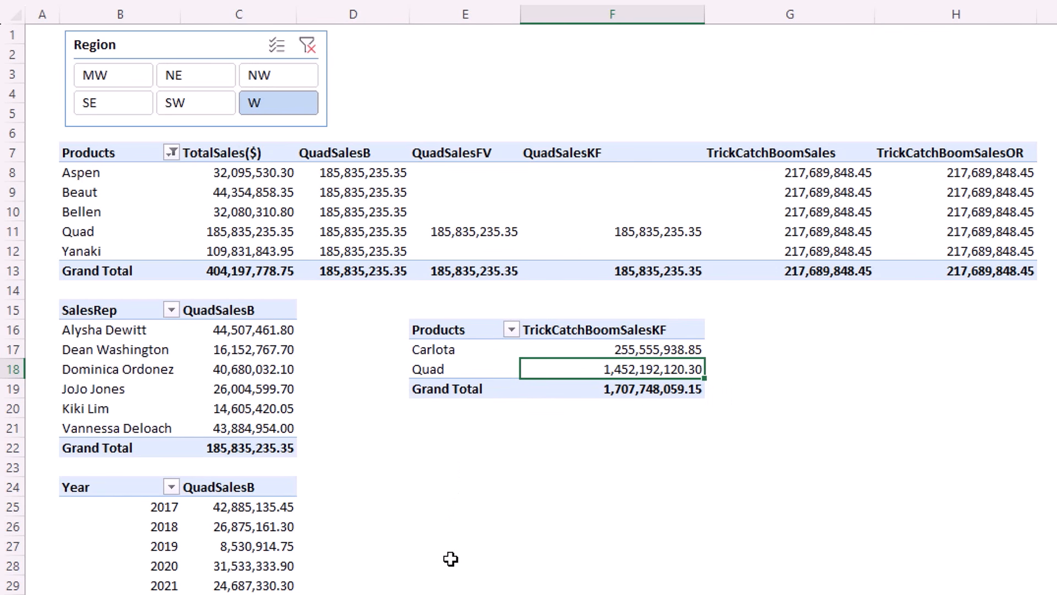
key("alt+Tab")
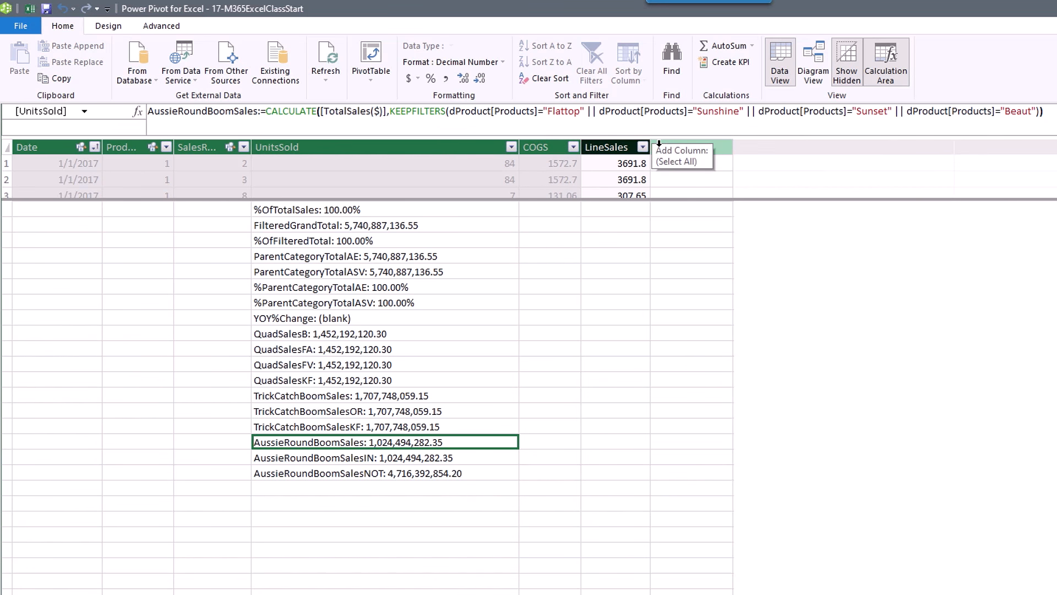
Inspect the AussieRoundBoomSalesIN measure's formula in the formula bar.
left_click(476, 458)
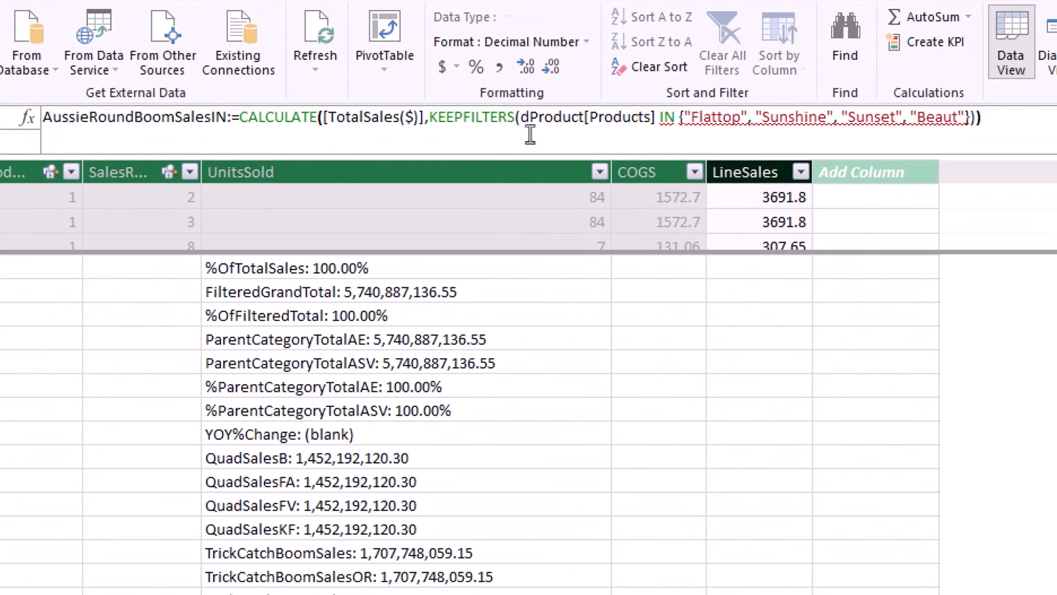
left_click(602, 118)
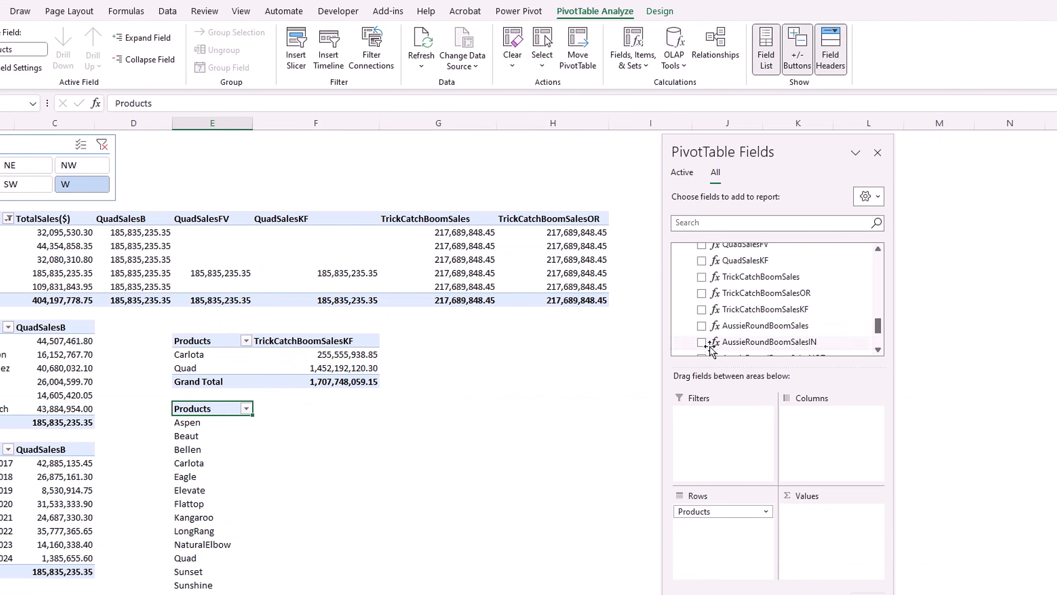
Add AussieRoundBoomSales and AussieRoundBoomSalesIN side by side to the Products PivotTable values.
left_click(702, 326)
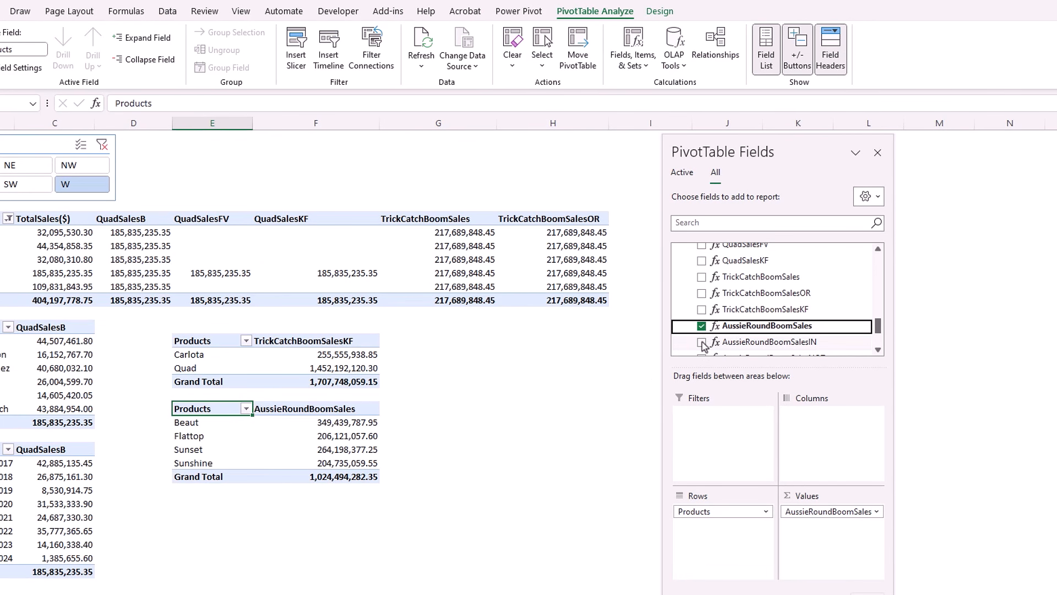
left_click(702, 342)
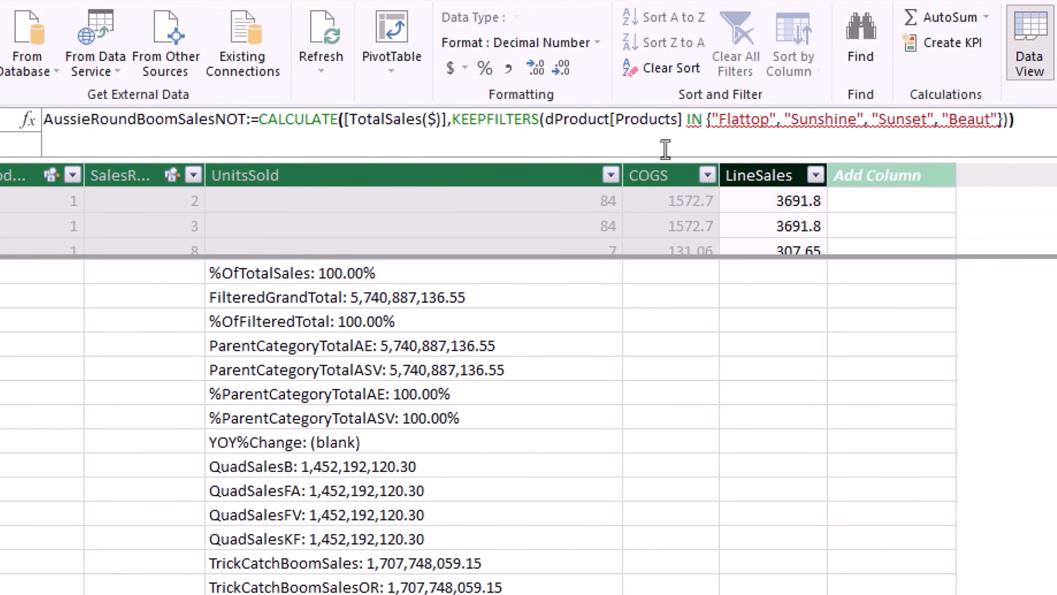
Wrap the AussieRoundBoomSalesNOT formula's IN condition in NOT(...).
left_click(546, 121)
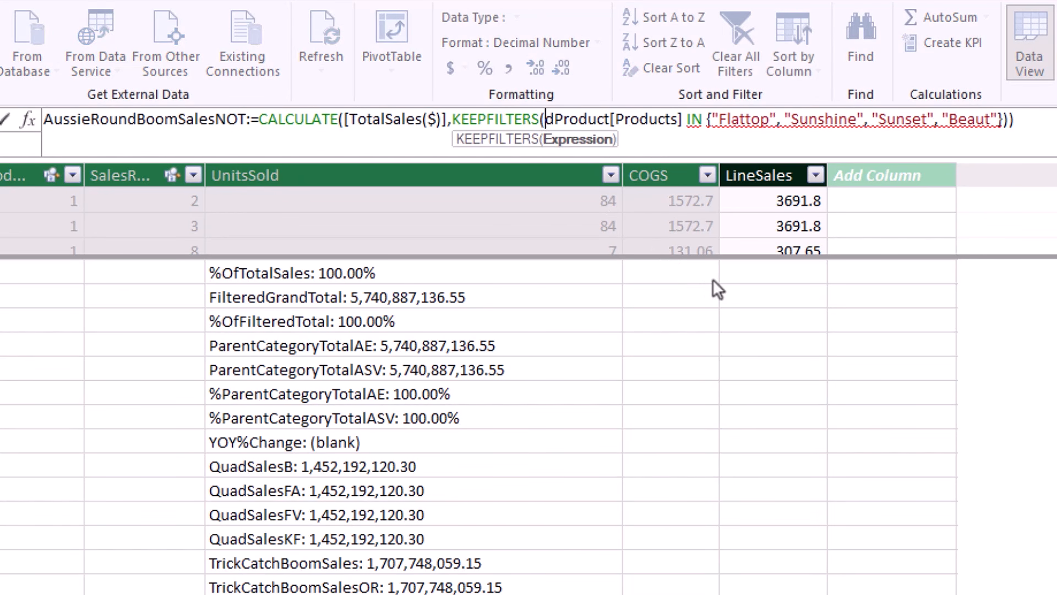
type("MOT(")
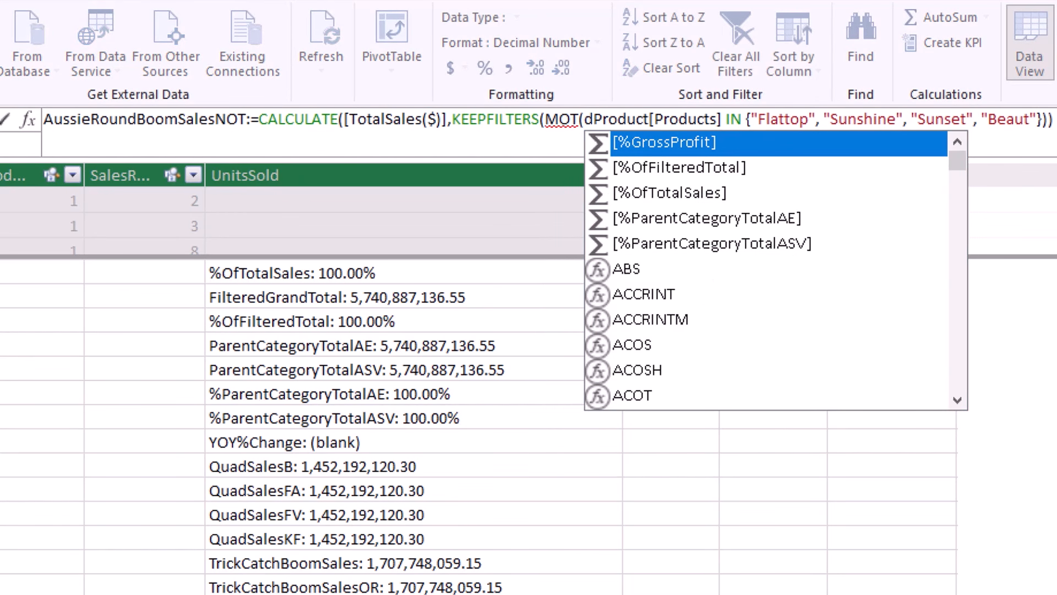
left_click(550, 120)
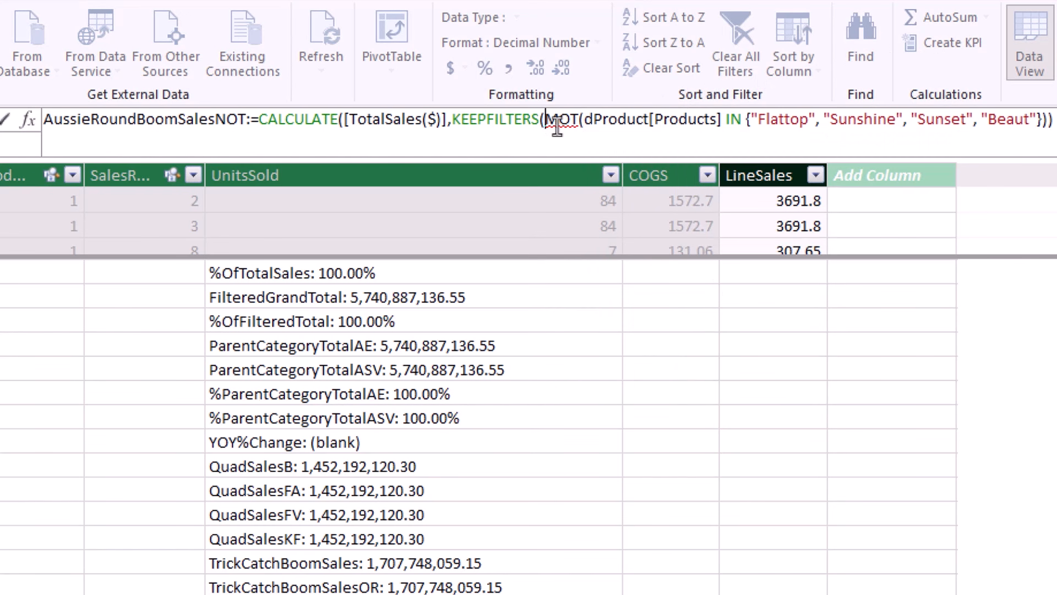
key("shift+Right")
type("N")
left_click(1047, 127)
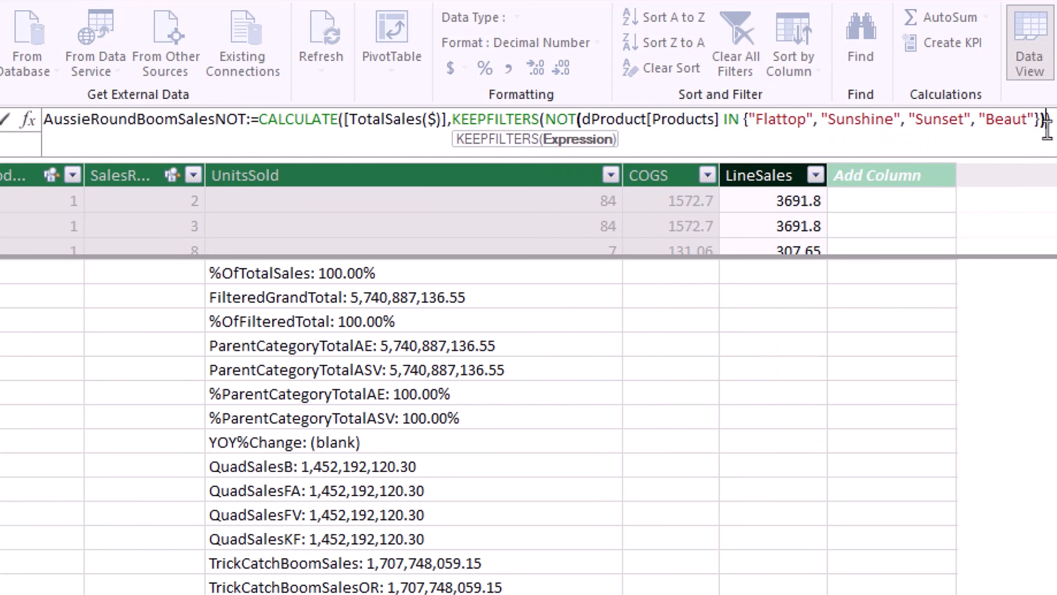
type(")")
key("Return")
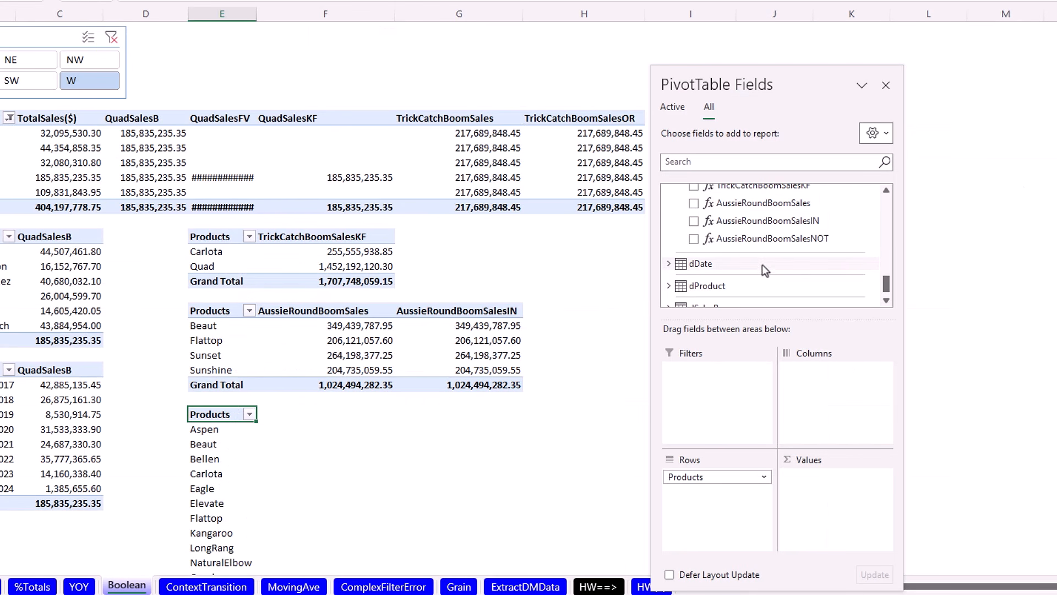
Add AussieRoundBoomSalesNOT to the Products PivotTable, showing e.g. Aspen 254,694,664.85 and Quad 1,452,192,120.30.
left_click(695, 239)
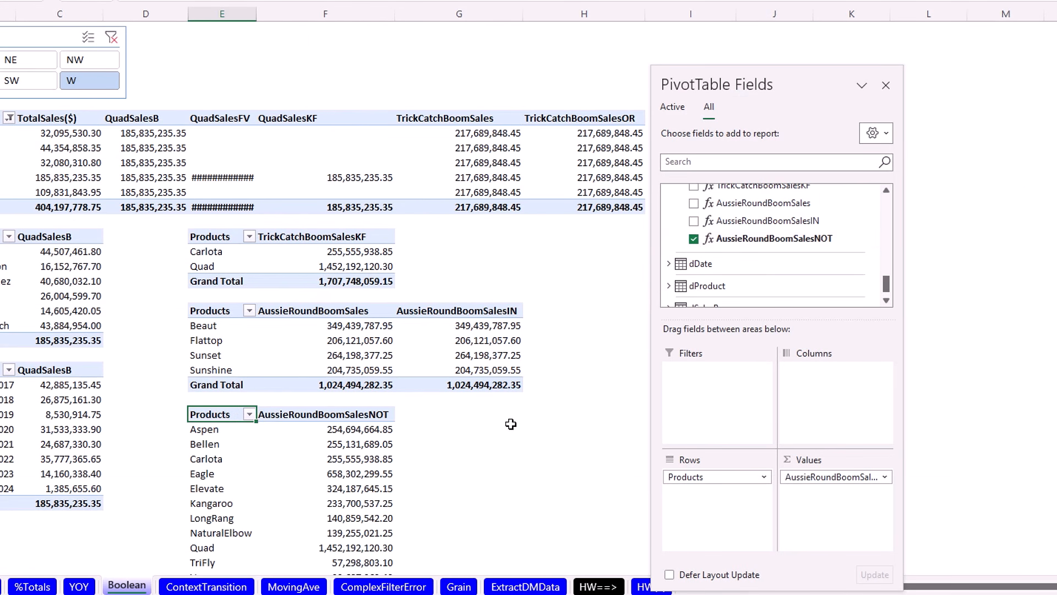
scroll(510, 424, "down", 2)
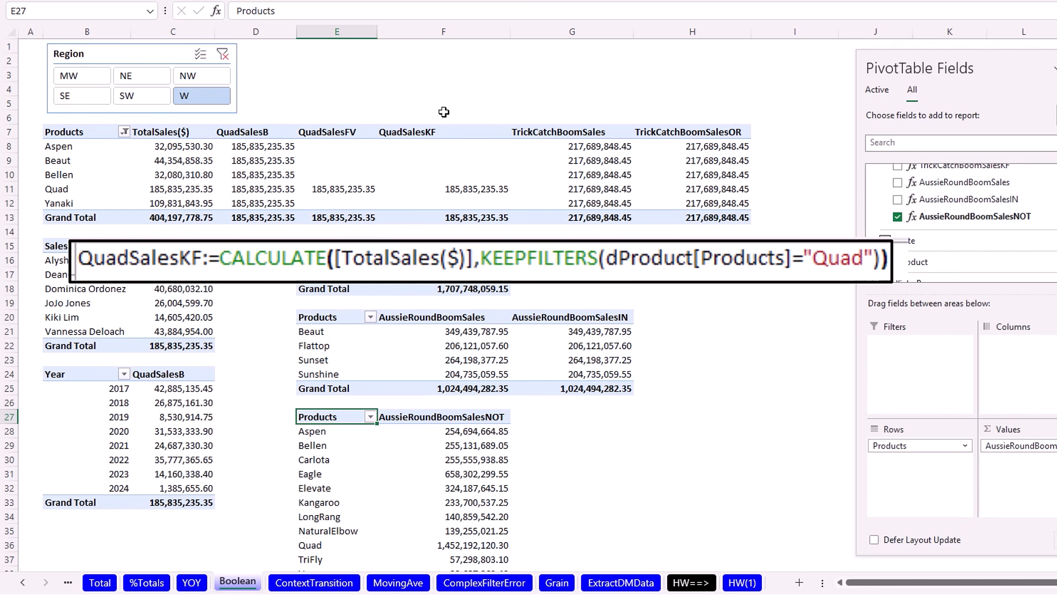
mouse_move(702, 156)
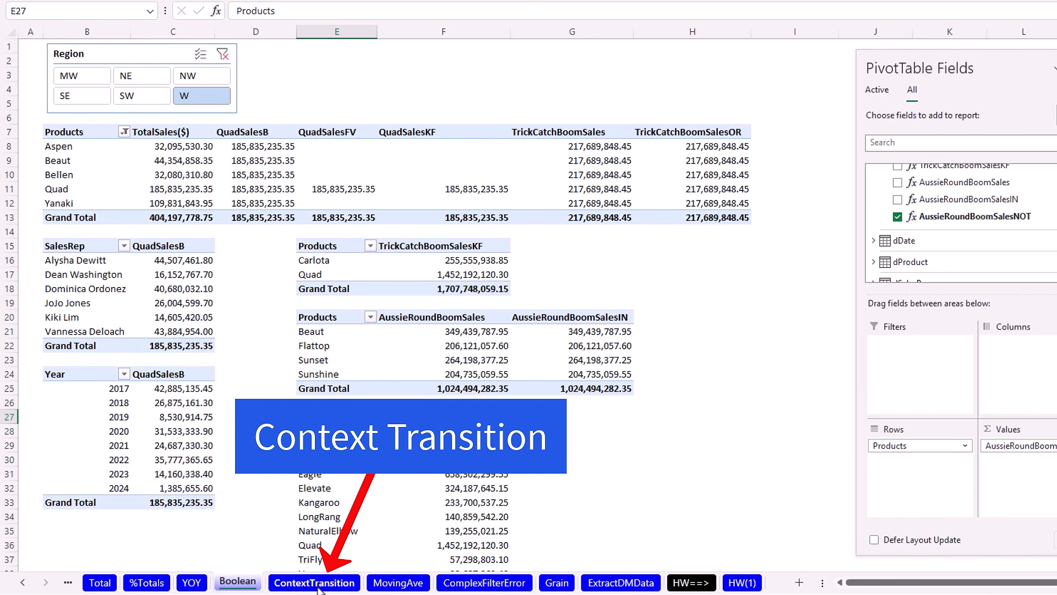
Switch to the ContextTransition sheet in Excel.
left_click(318, 586)
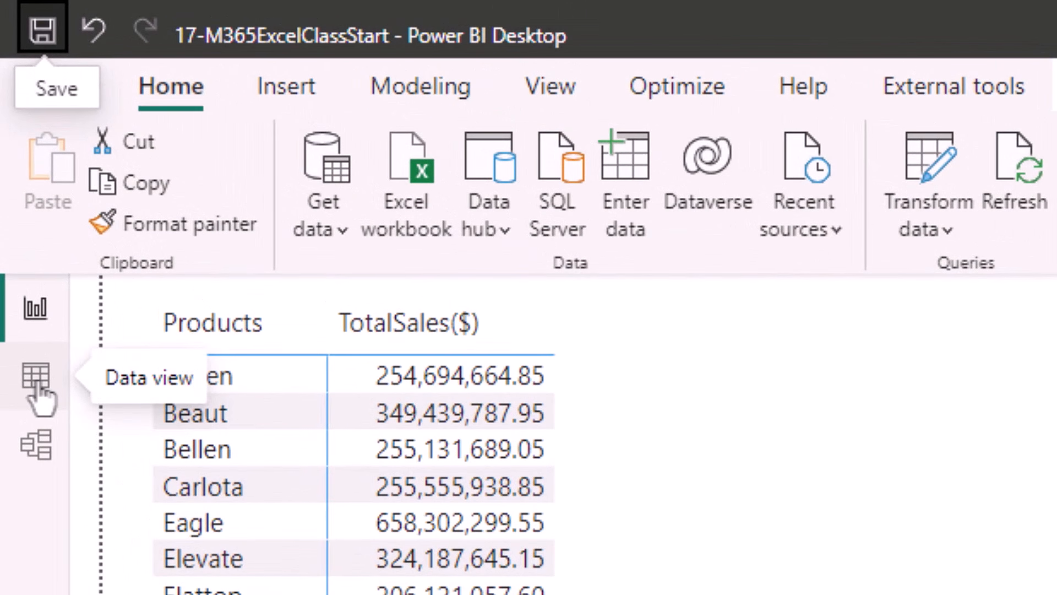
View the dProduct table's data in Power BI's Data view.
left_click(37, 385)
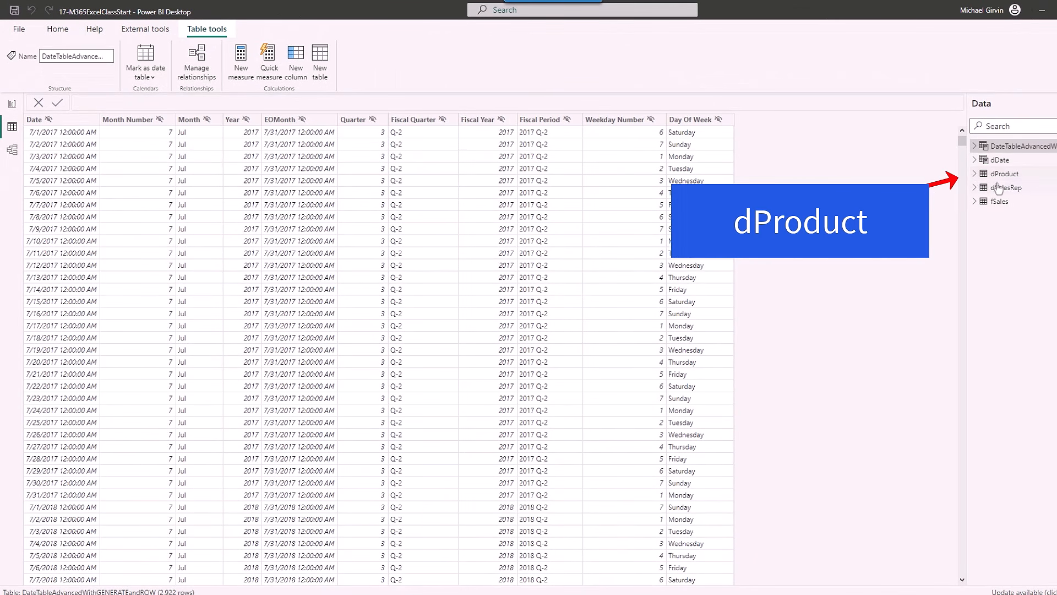
left_click(1002, 175)
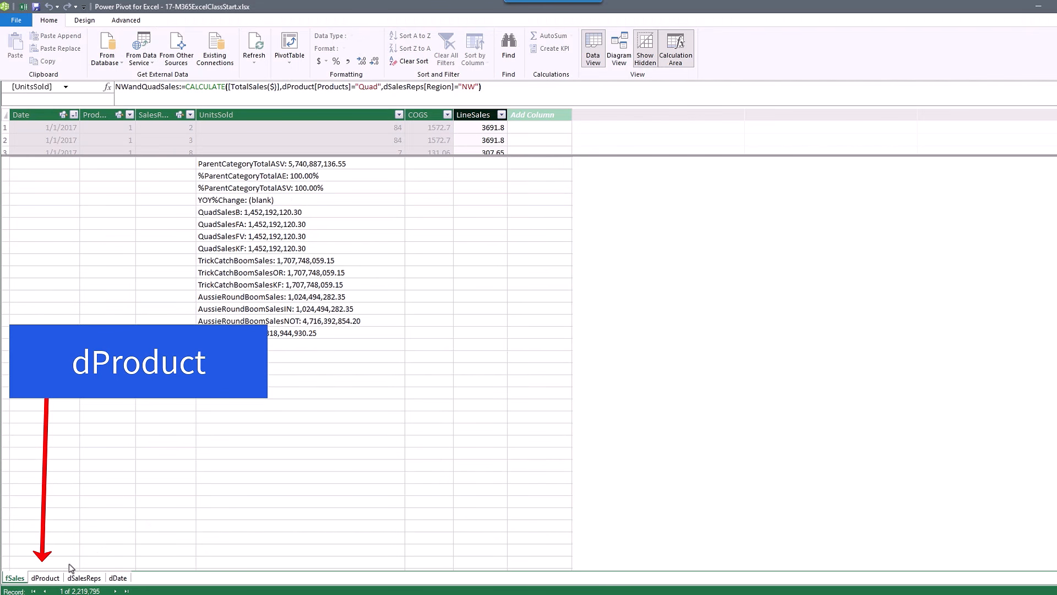
Show Power Pivot's dProduct table listing the 16 boomerang products with RetailPrice, Category and Supplier.
left_click(45, 578)
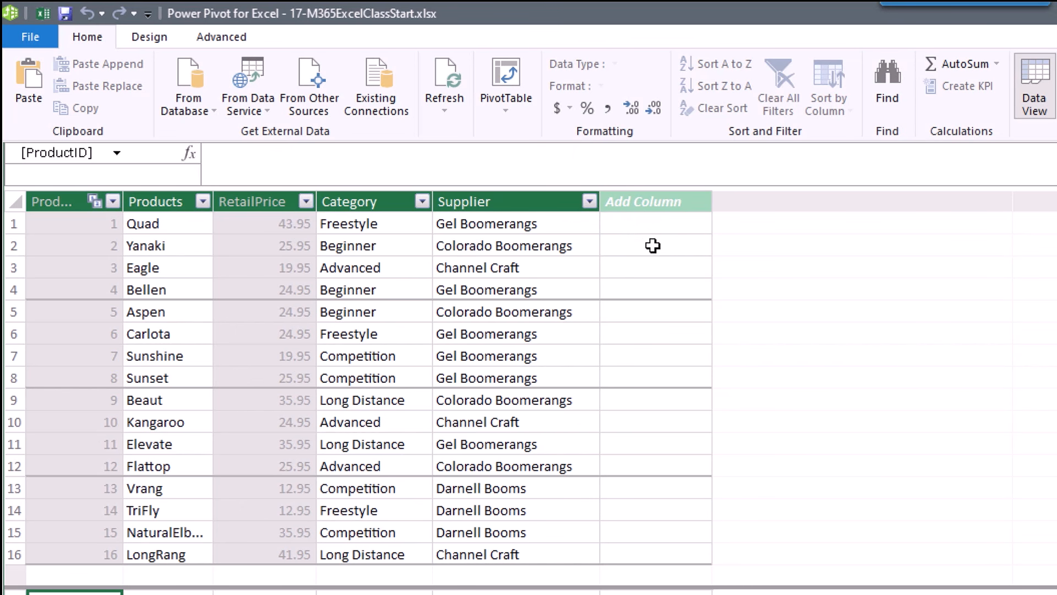
Add a dProduct calculated column named SUM with formula =SUM(fSales[LineSales]).
double_click(655, 202)
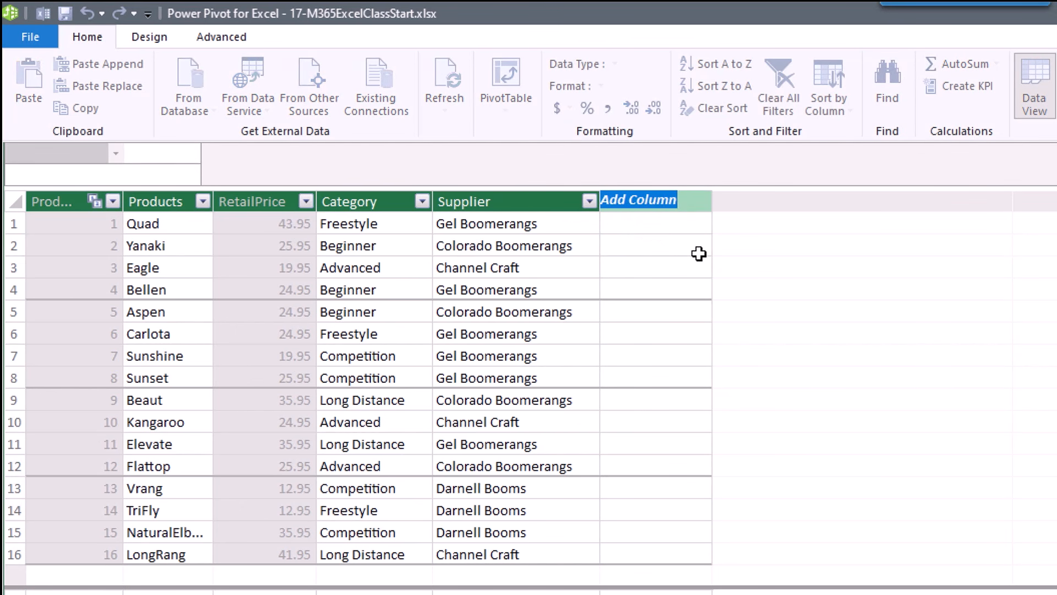
type("SUM")
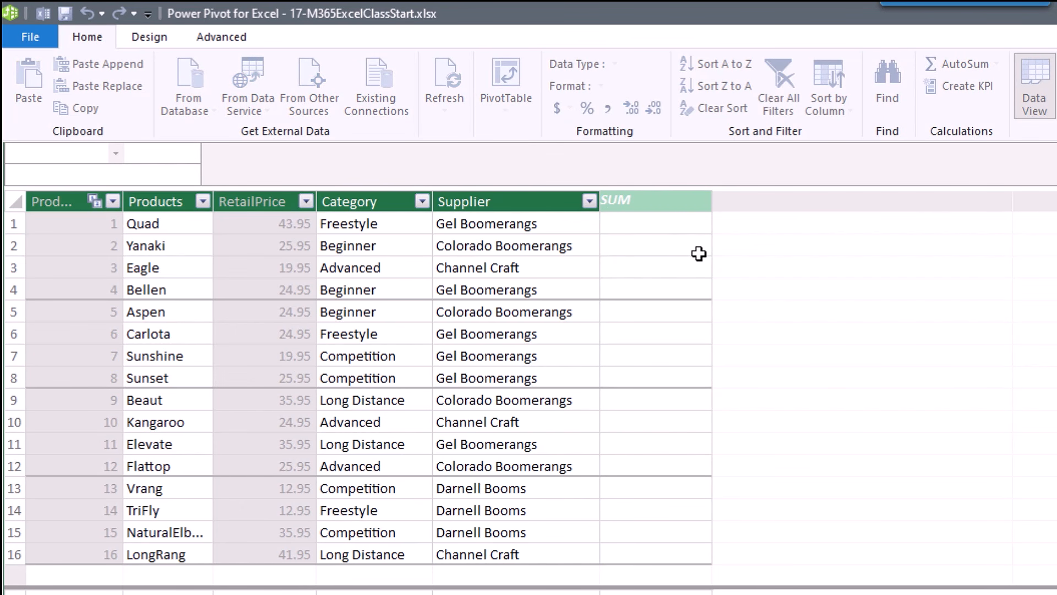
key("Return")
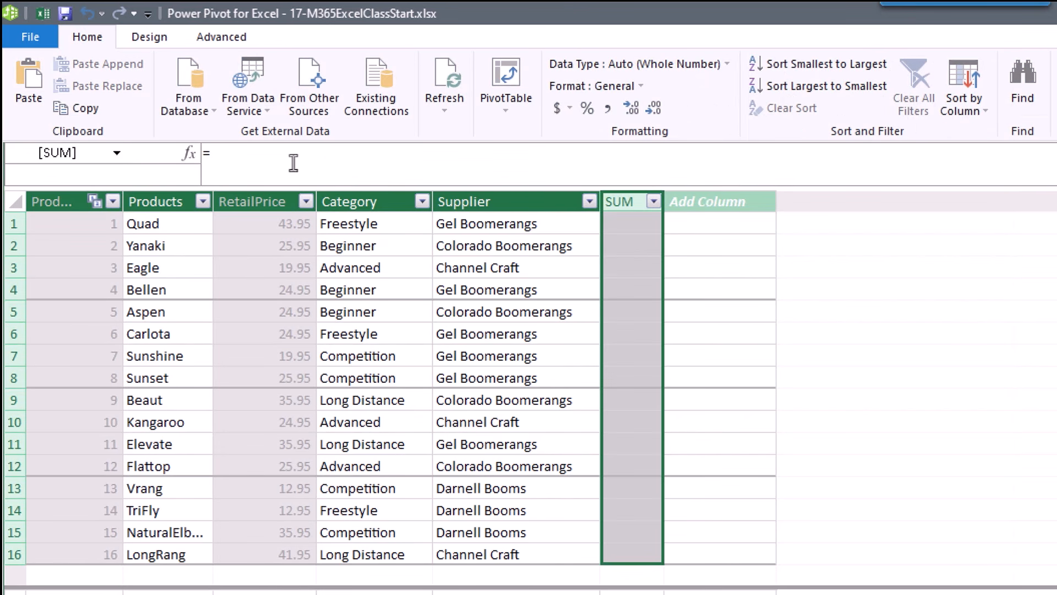
left_click(292, 163)
type("sum(fs")
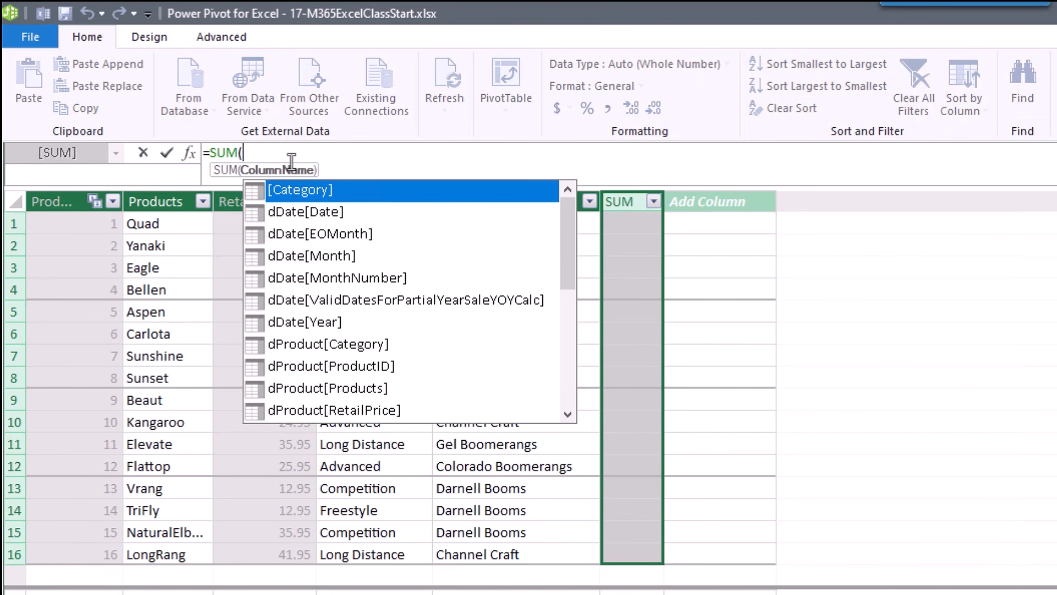
key("Down")
key("Down")
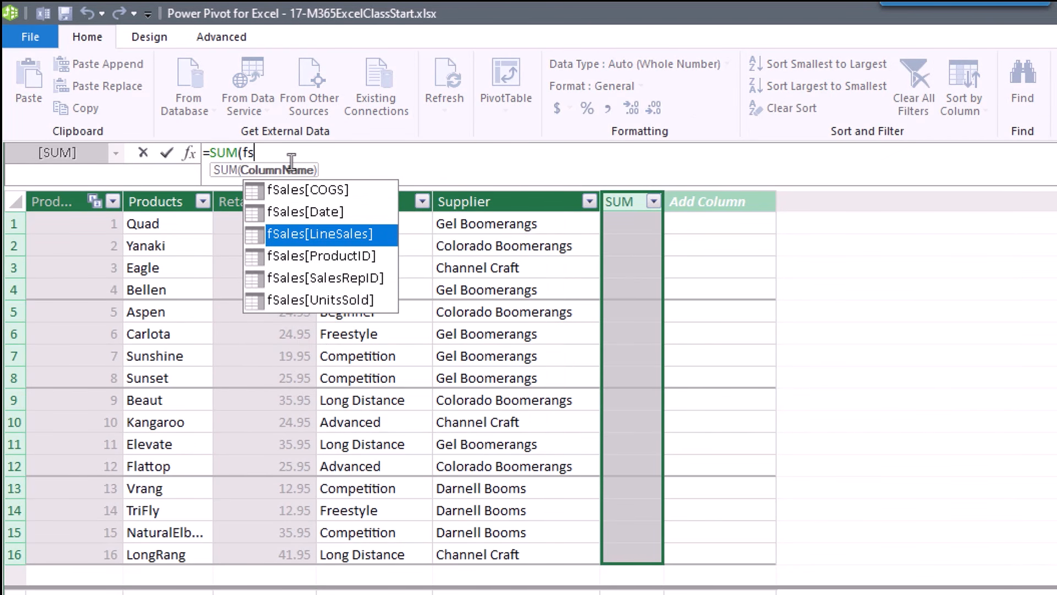
key("Tab")
type(")")
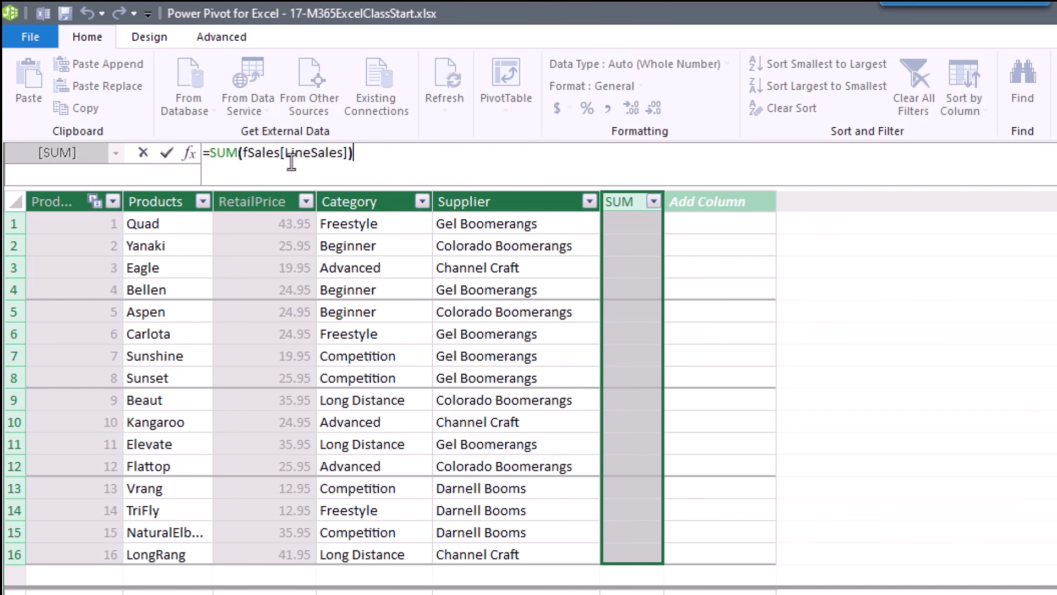
key("Return")
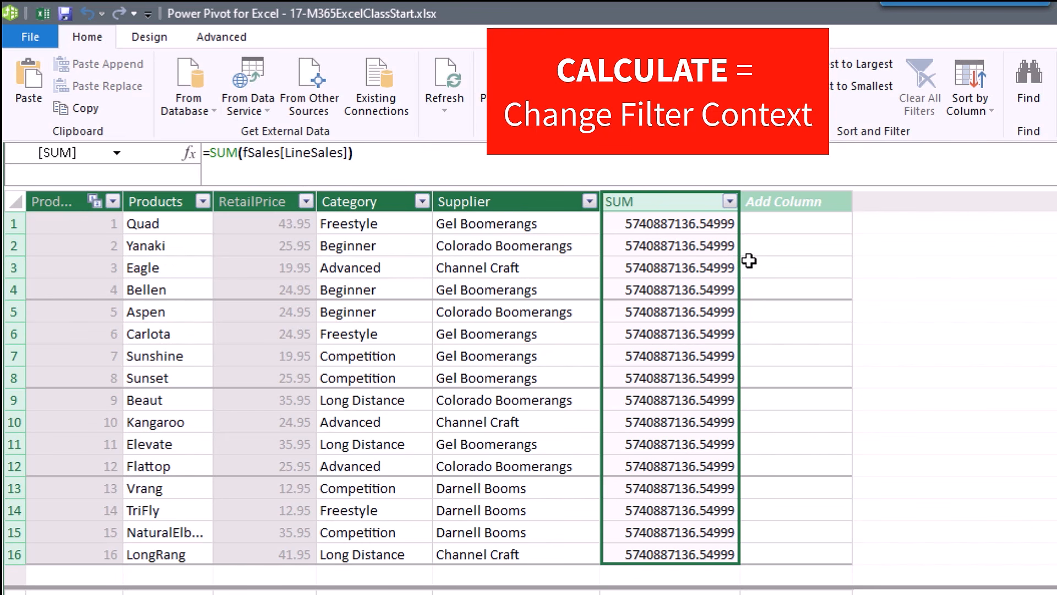
Add a CALCULATESum column with the formula =SUM(fSales[LineSales]).
double_click(778, 203)
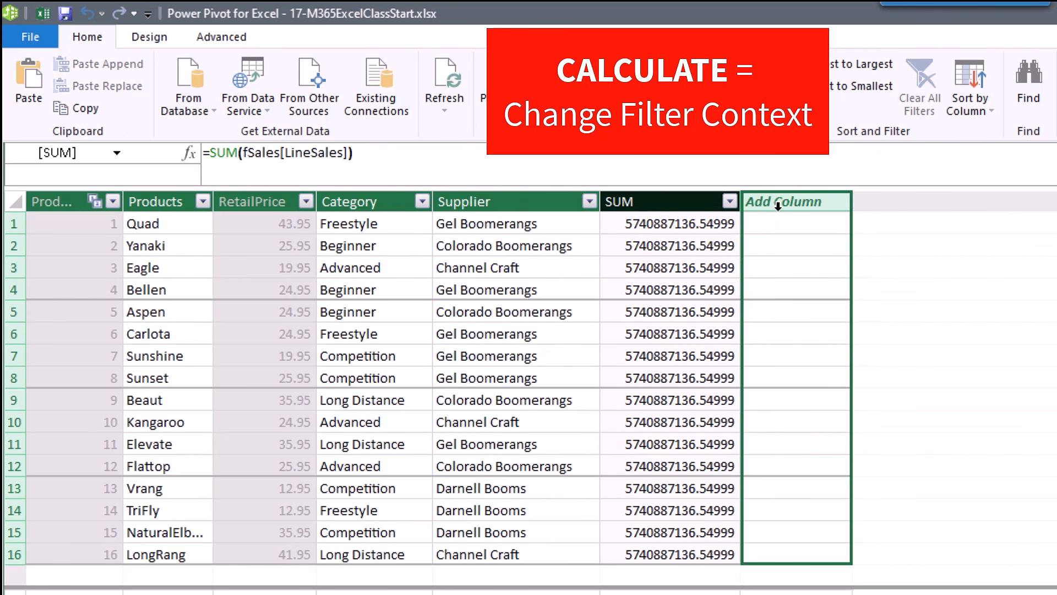
type("CALCULATESum")
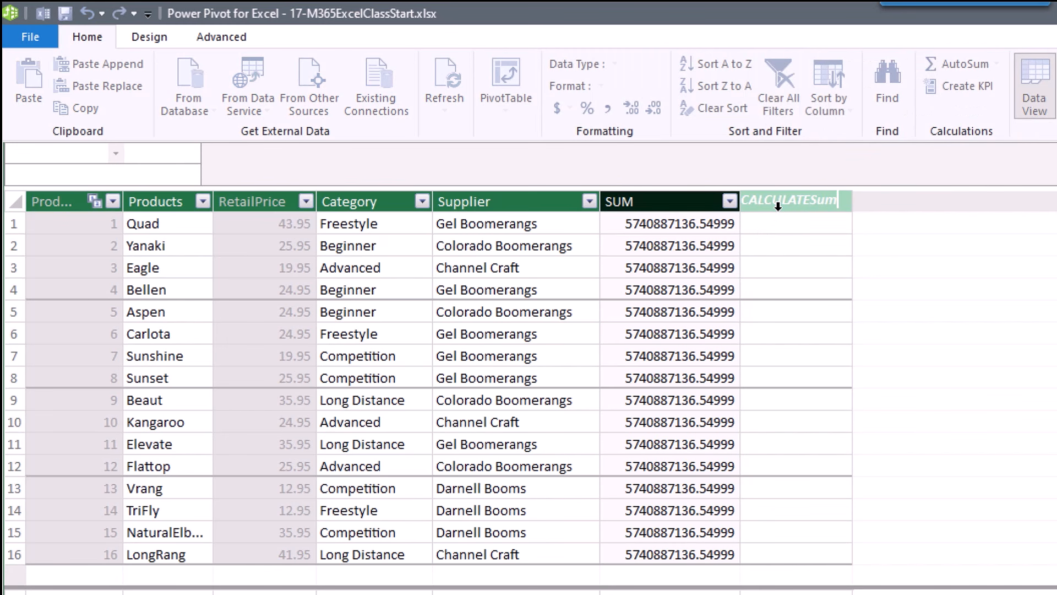
key("Return")
left_click(302, 159)
type("=SU")
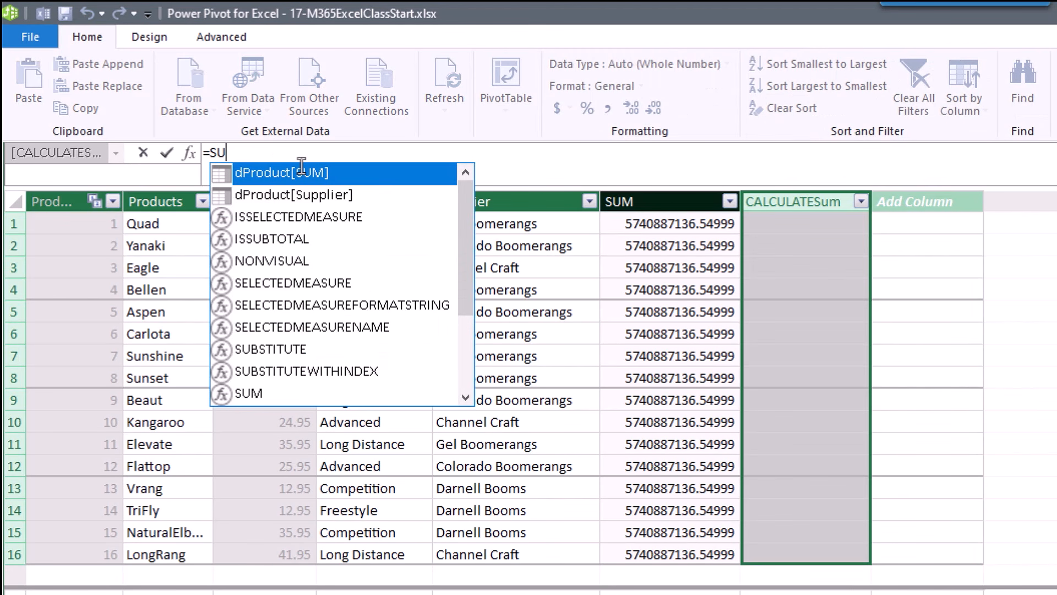
type("M(fs")
key("Down")
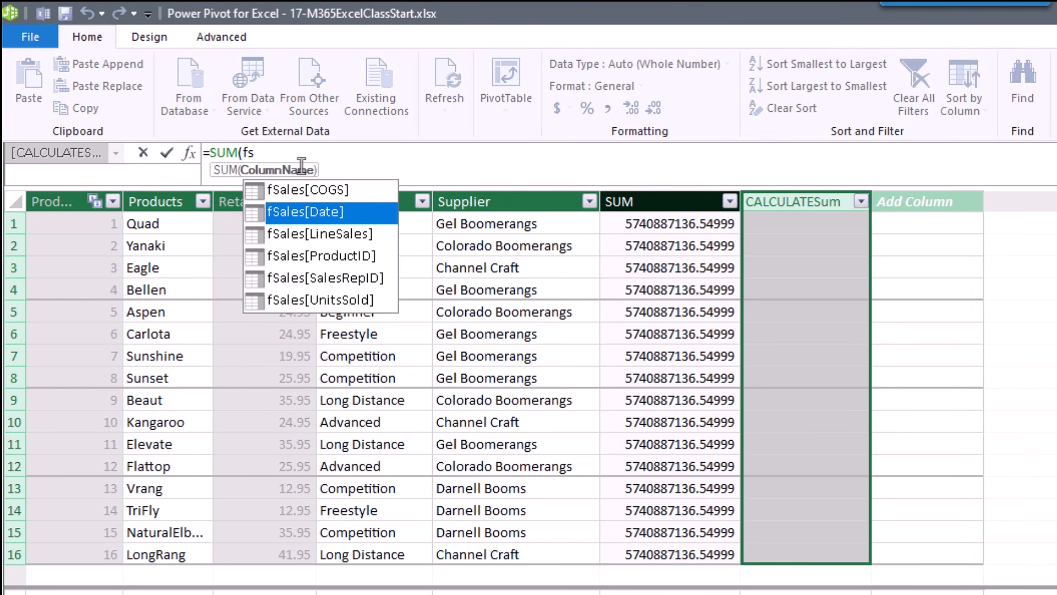
key("Down")
key("Tab")
type(")")
key("Return")
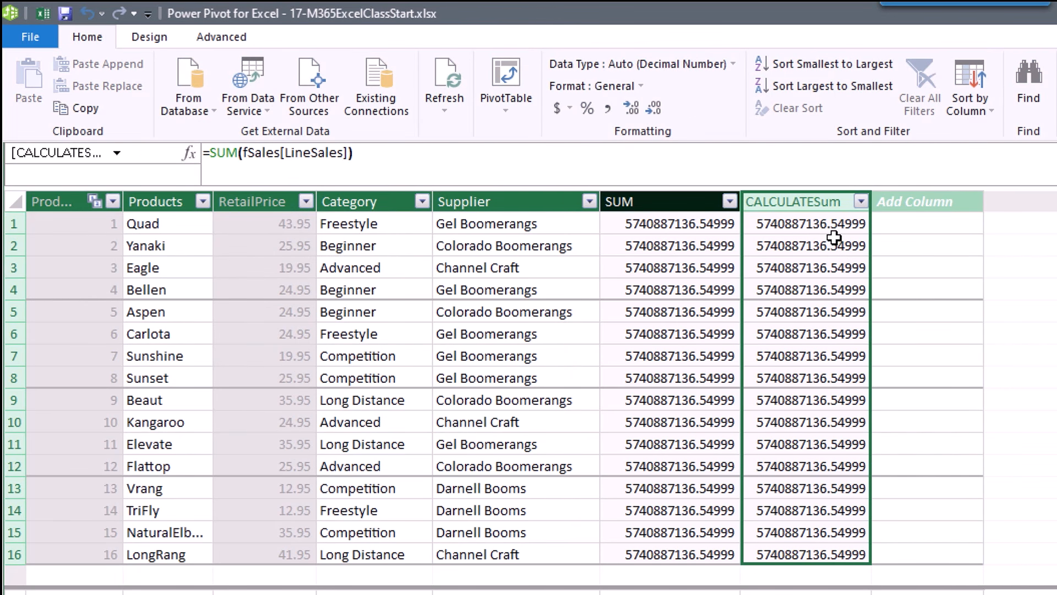
Wrap the formula in CALCULATE so each product shows its own total, e.g. Aspen 254694664.849997.
left_click(211, 153)
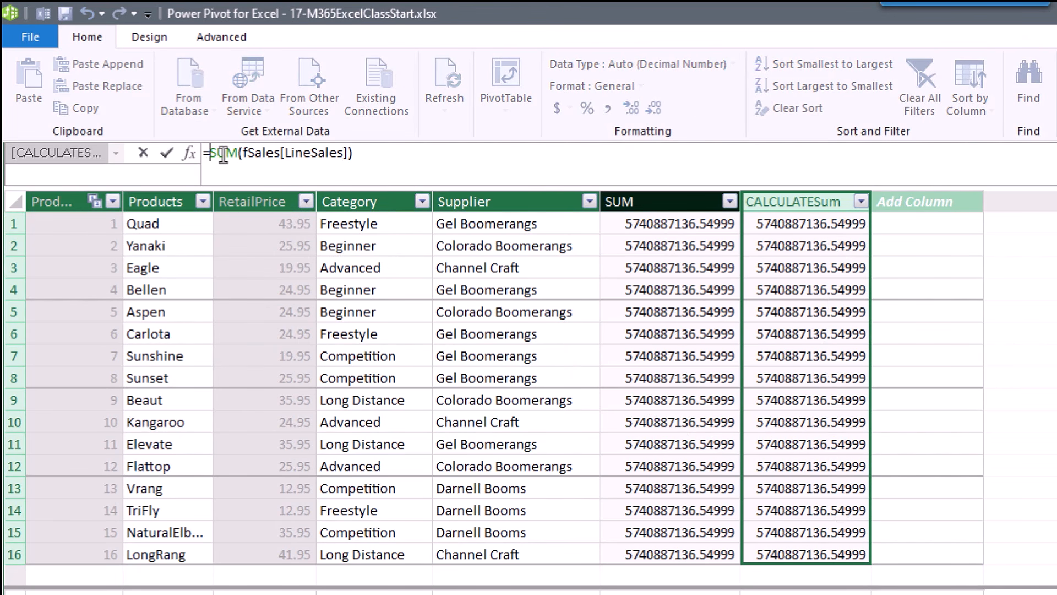
type("C")
key("Tab")
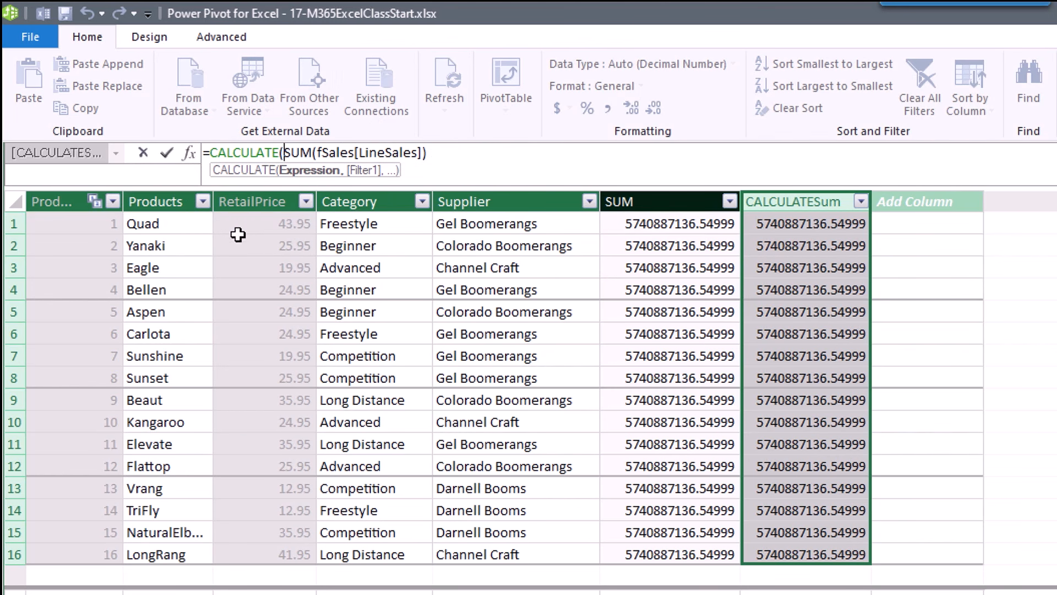
left_click(461, 158)
type(")")
key("Return")
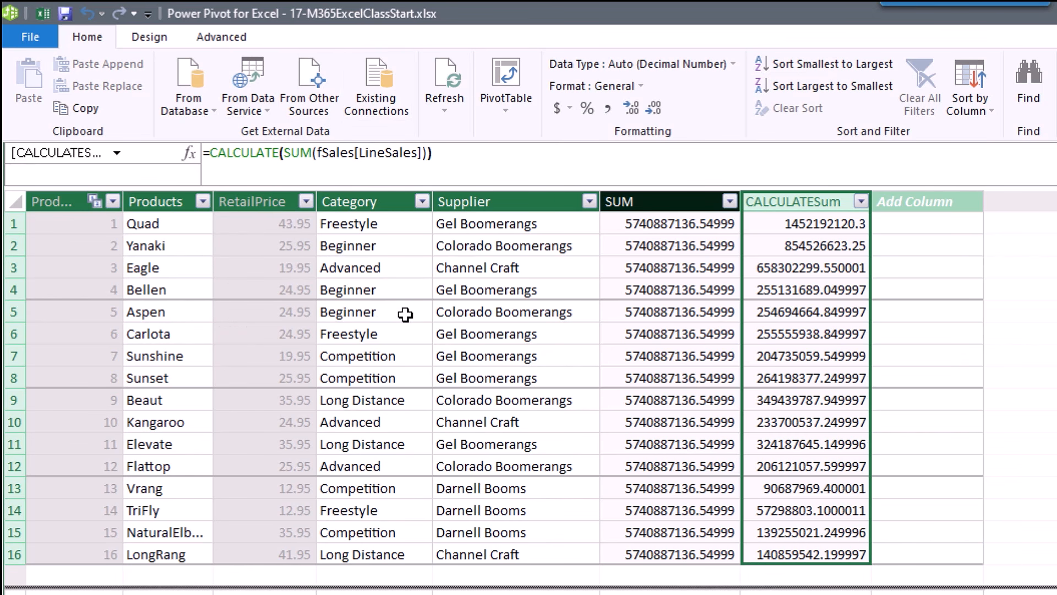
left_click(789, 315)
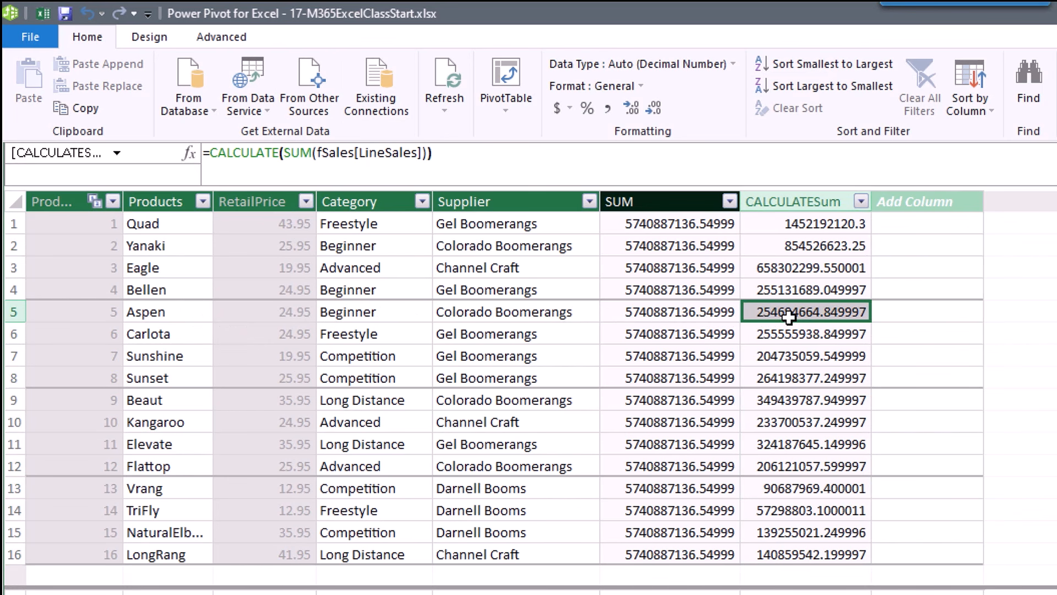
left_click(428, 155)
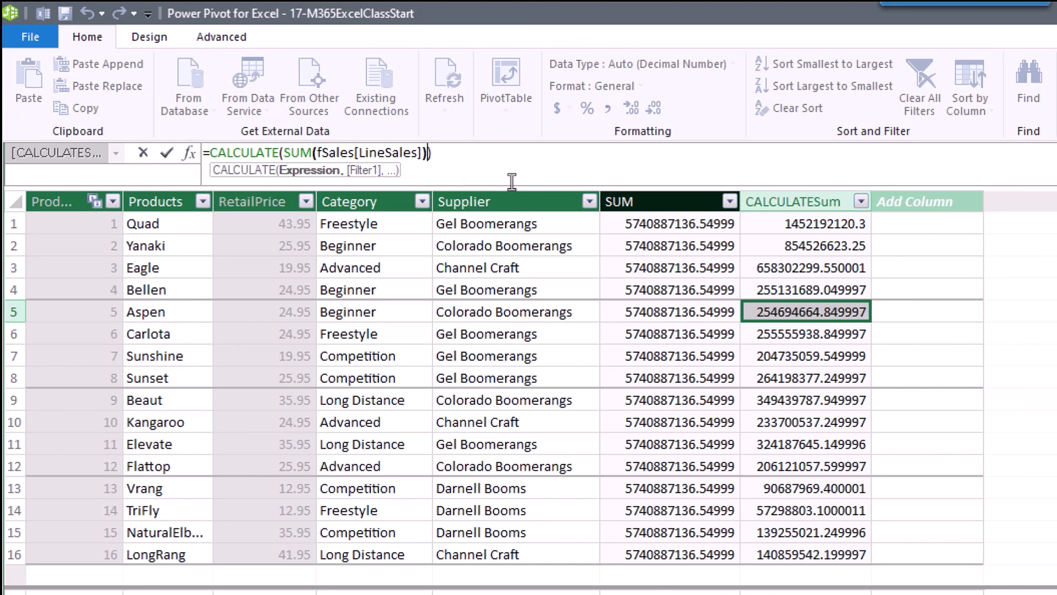
key("Return")
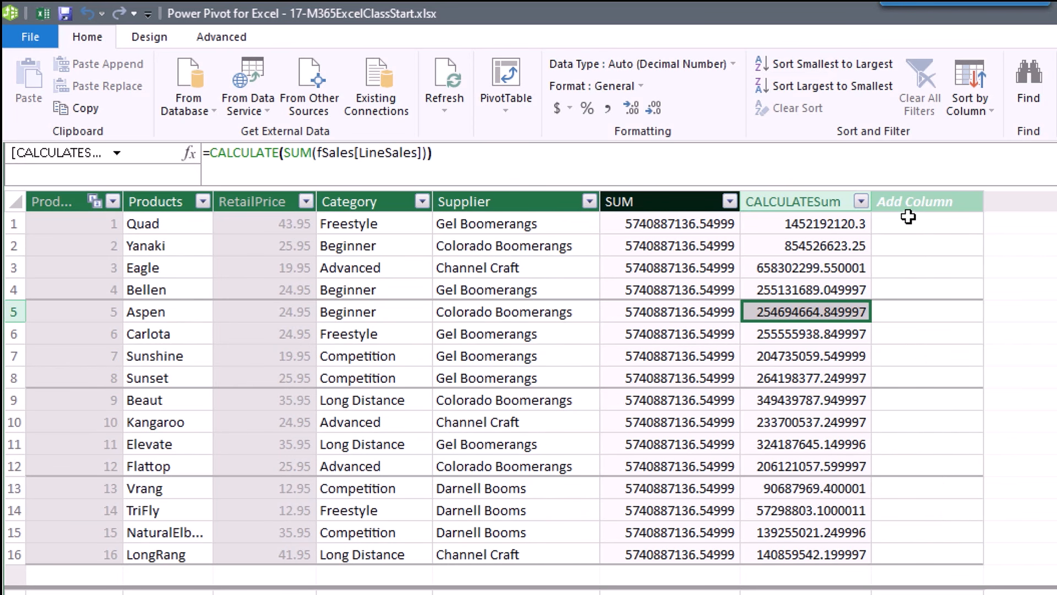
Add a HiddenCALCULATE column with formula =[TotalSales($)] and compare it with CALCULATESum.
left_click(935, 209)
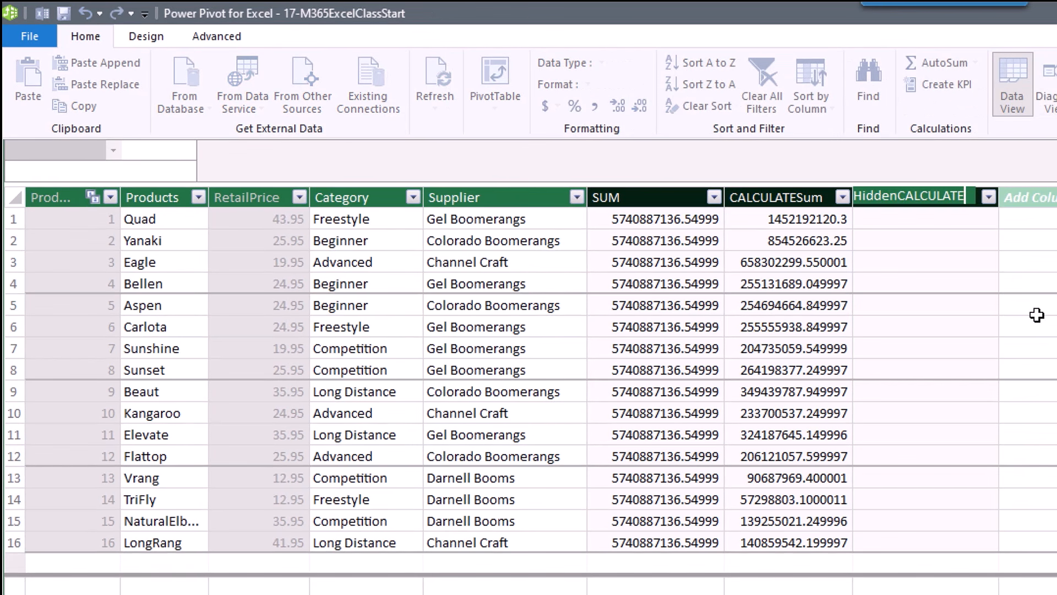
key("Return")
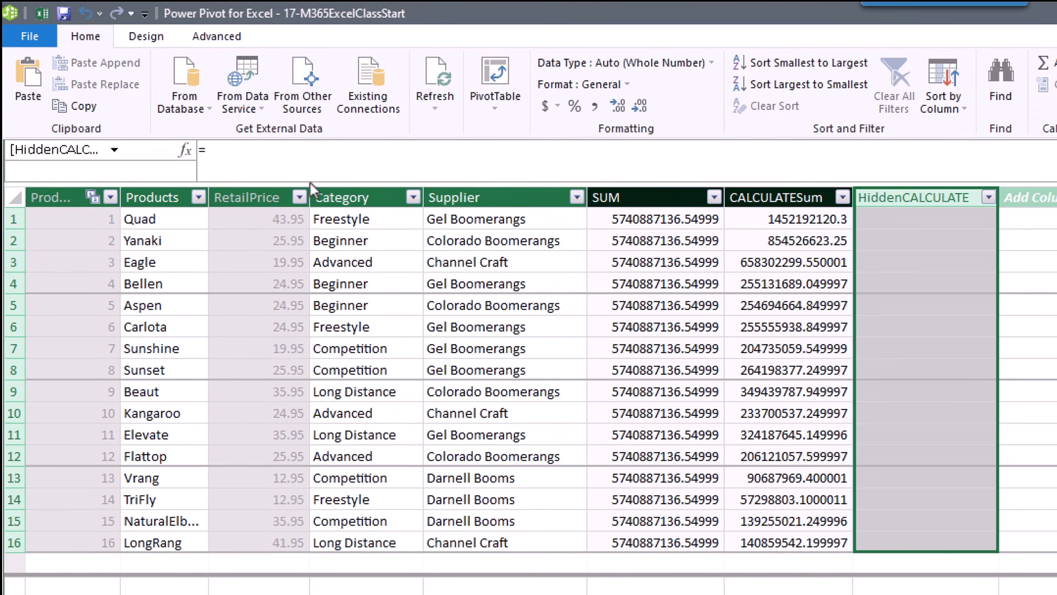
left_click(231, 146)
type("[")
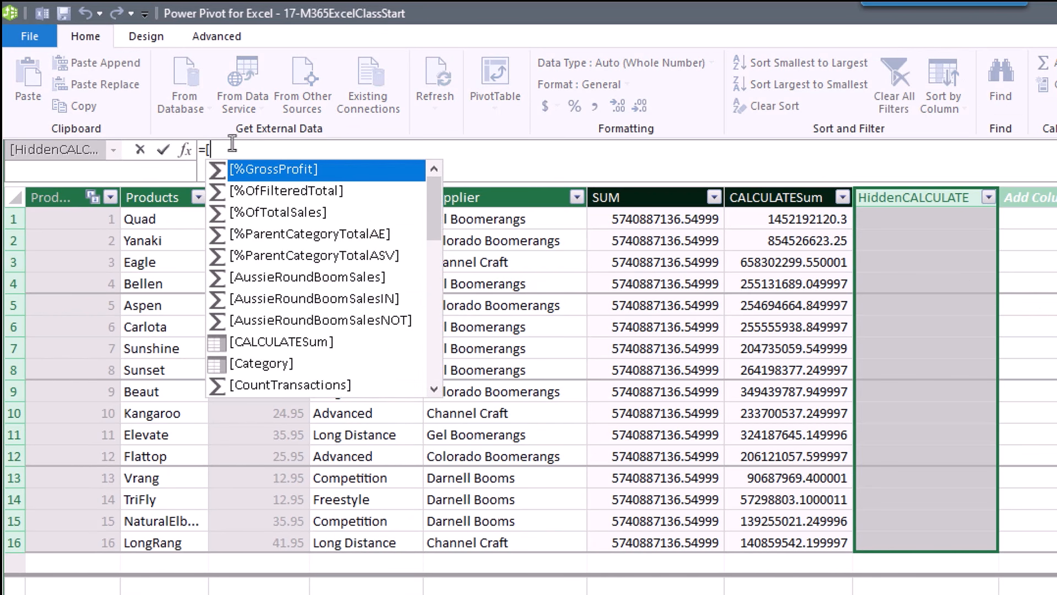
type("t")
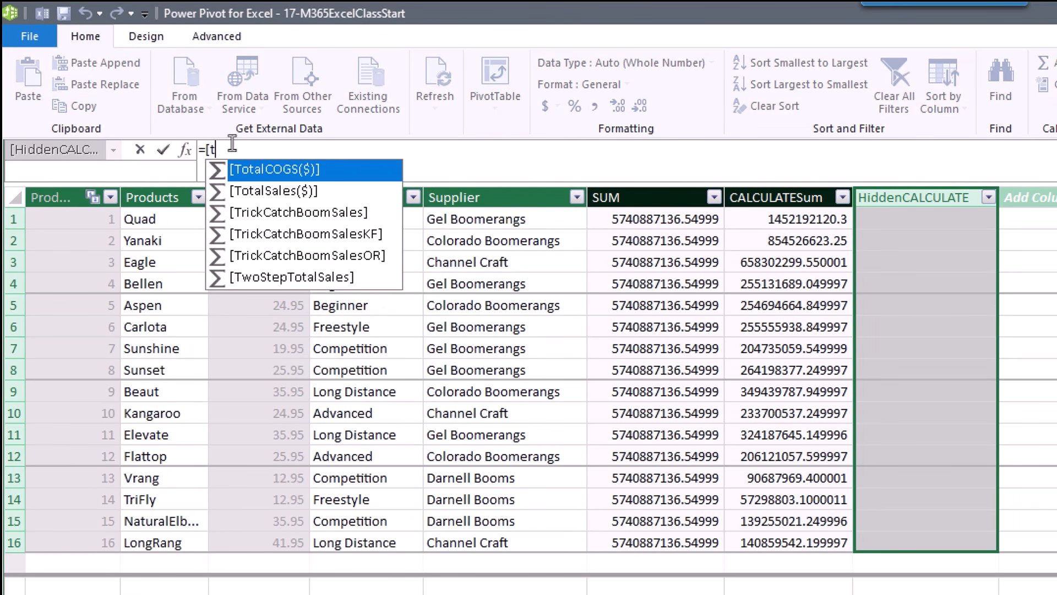
key("Down")
key("Tab")
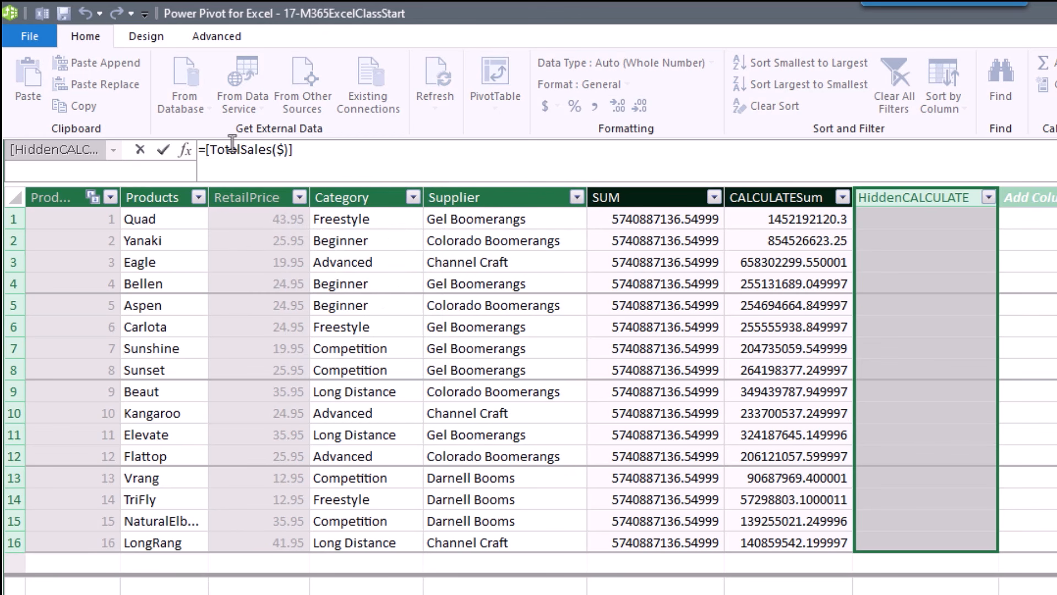
key("Return")
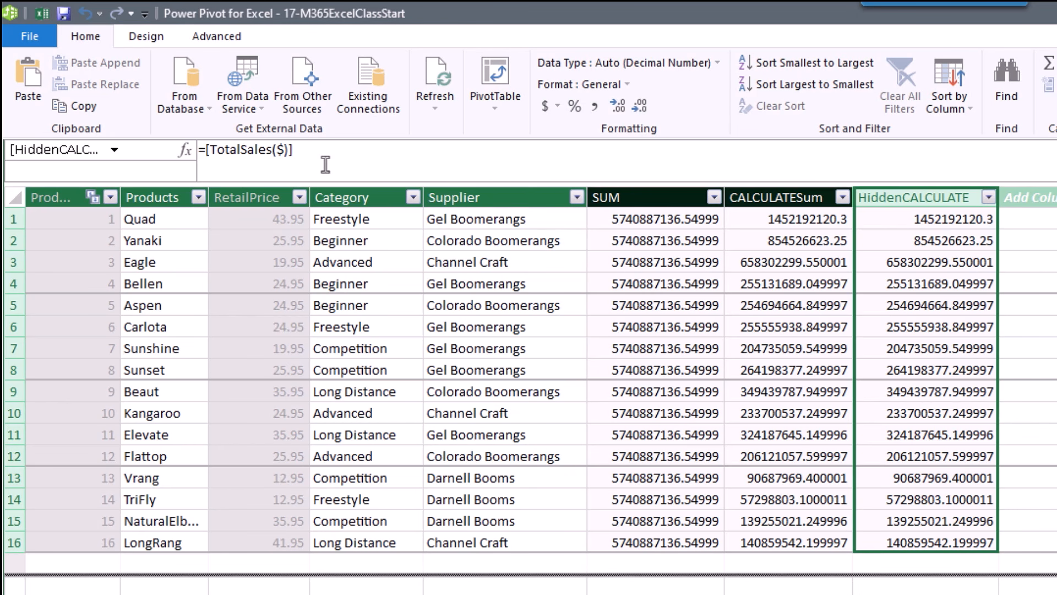
left_click(864, 329)
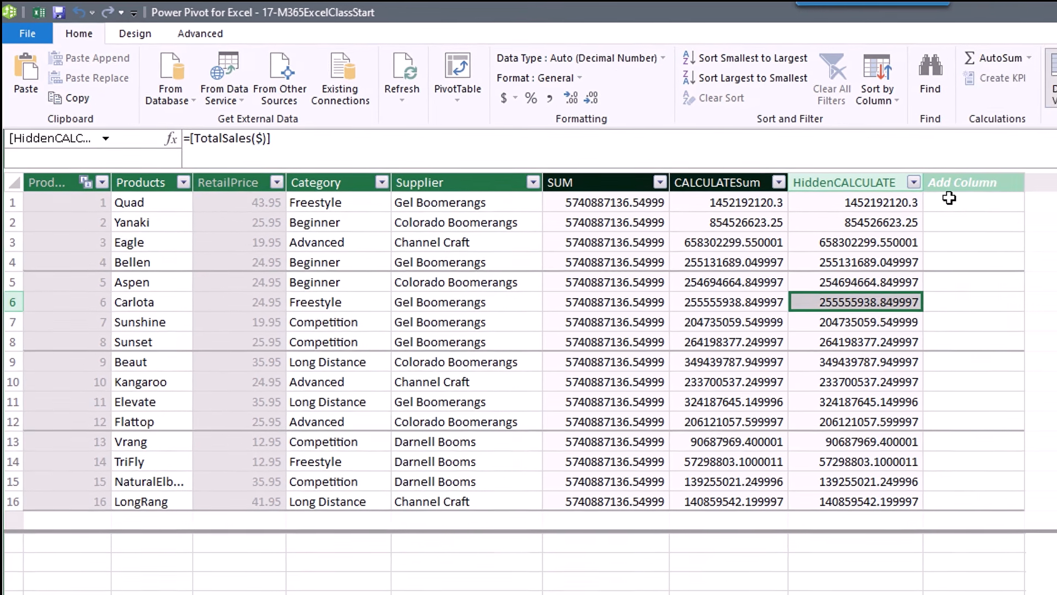
Add another new column named Product%ofTotal.
left_click(963, 184)
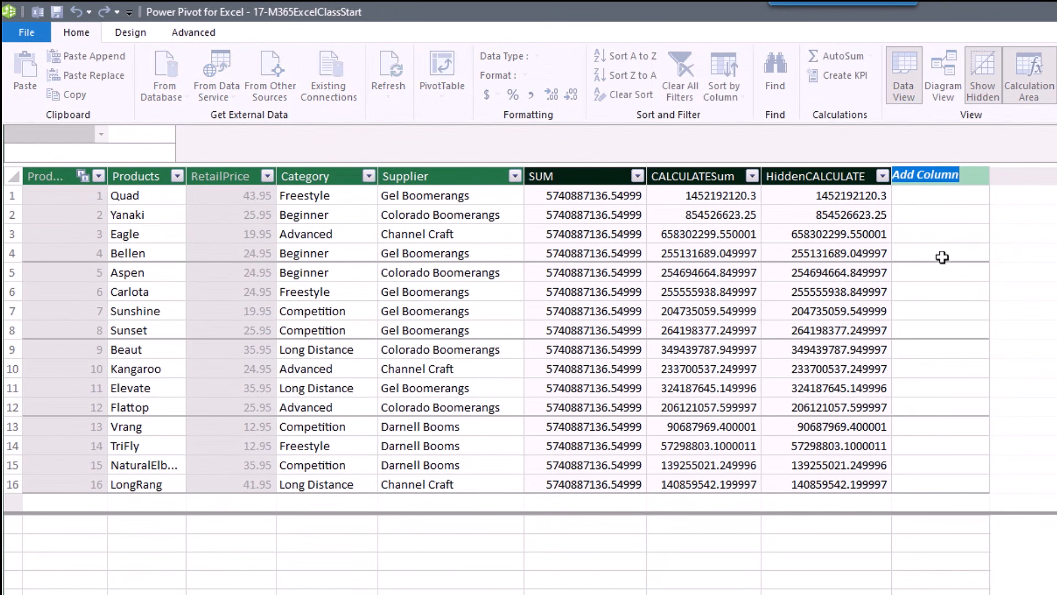
type("Product%ofTotal")
key("Return")
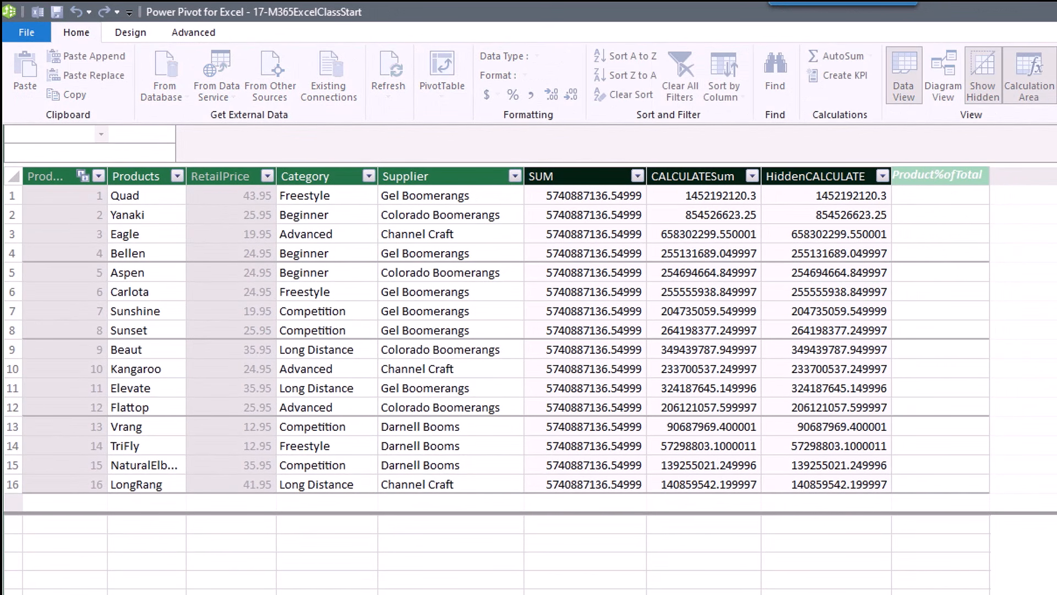
Give Product%ofTotal the formula =[TotalSales($)]/SUM(fSales[LineSales]), e.g. Quad 0.2530, Yanaki 0.1488.
left_click(223, 138)
type("=")
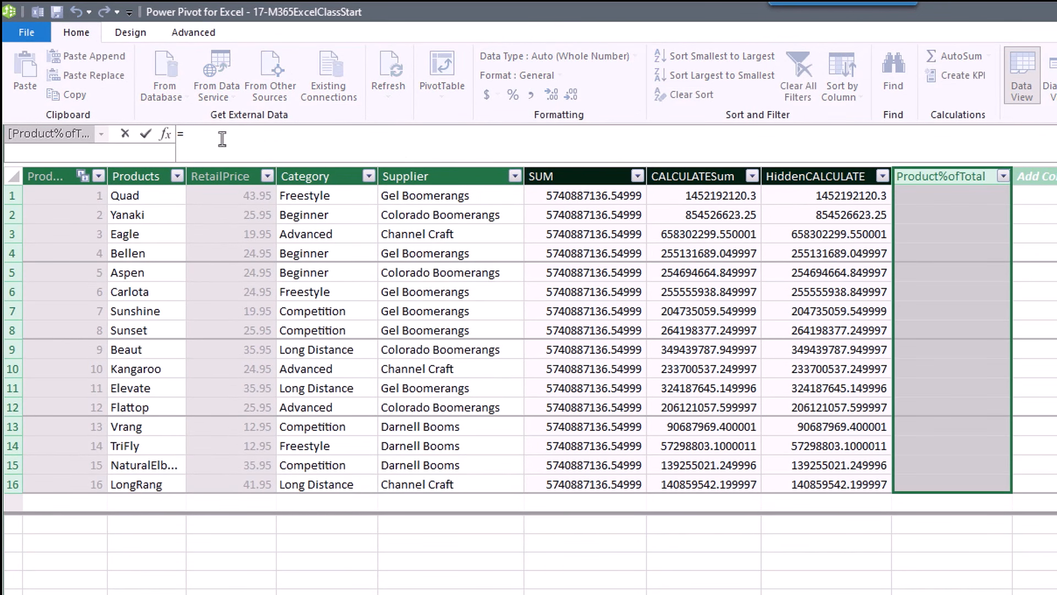
type("[t")
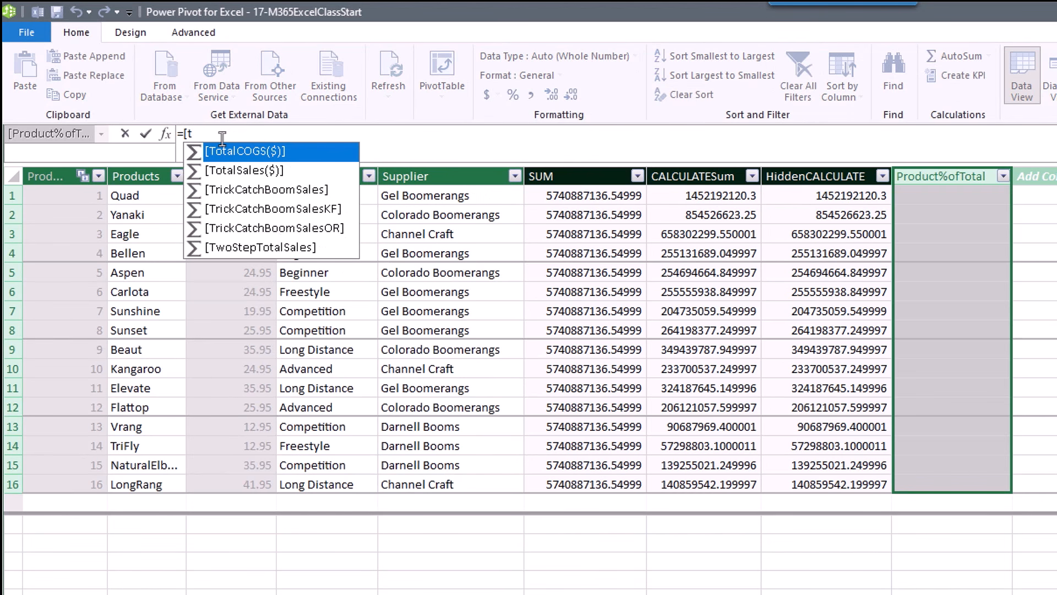
key("Down")
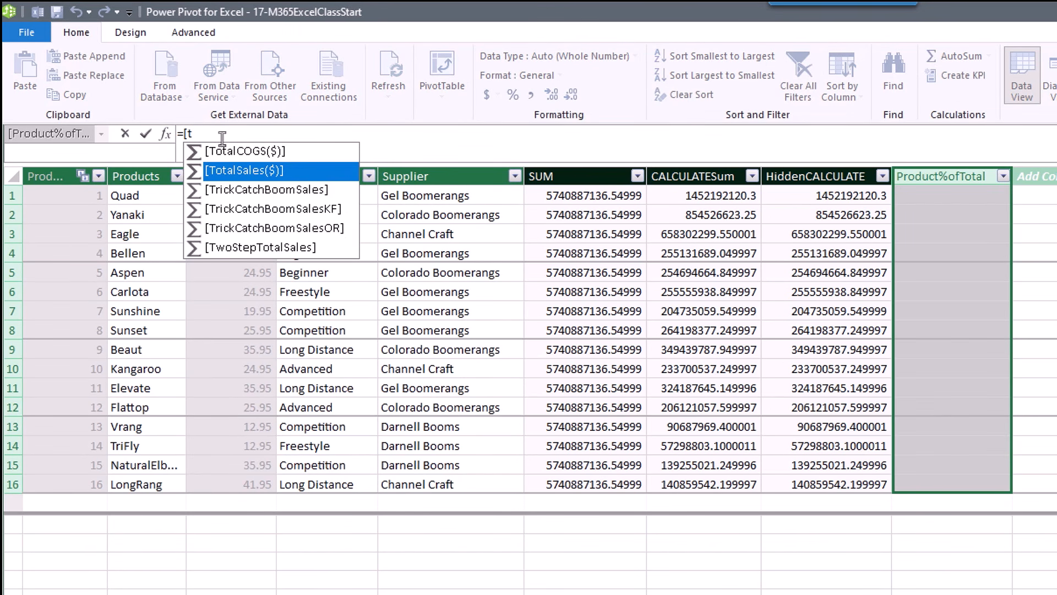
key("Tab")
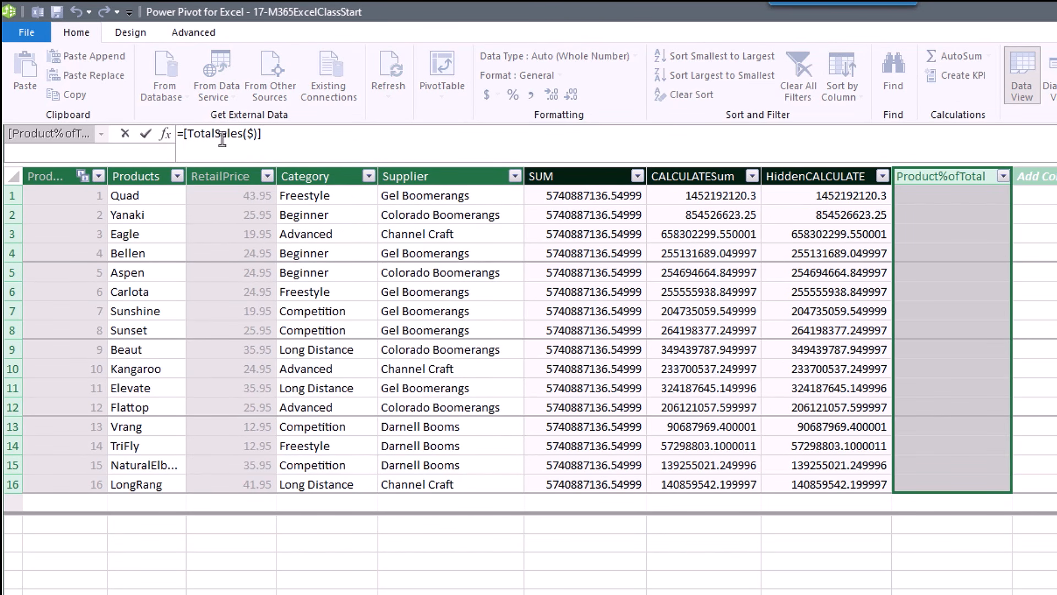
type("/")
type("SUM")
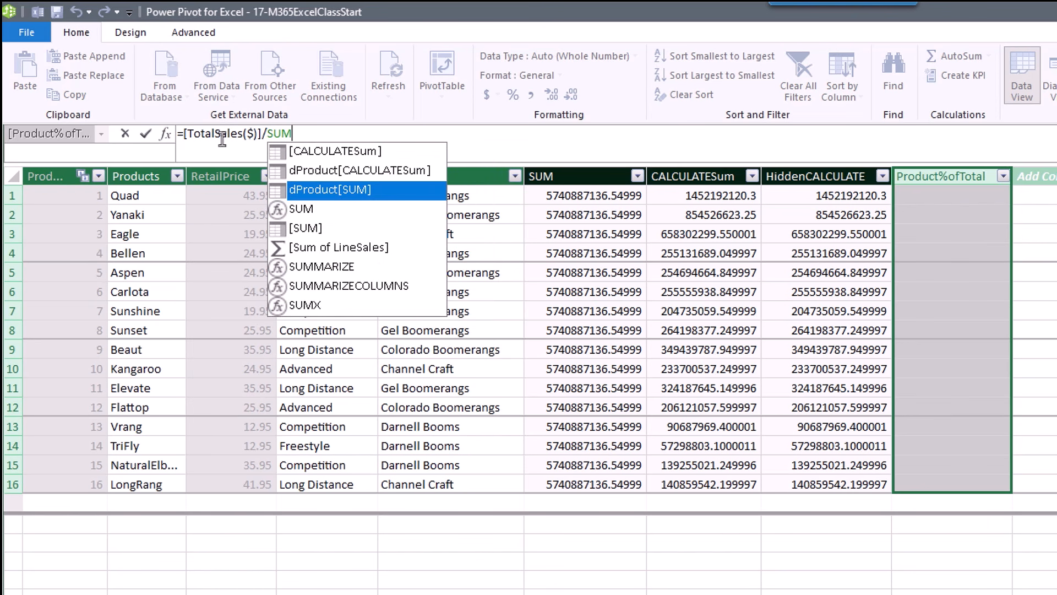
type("(")
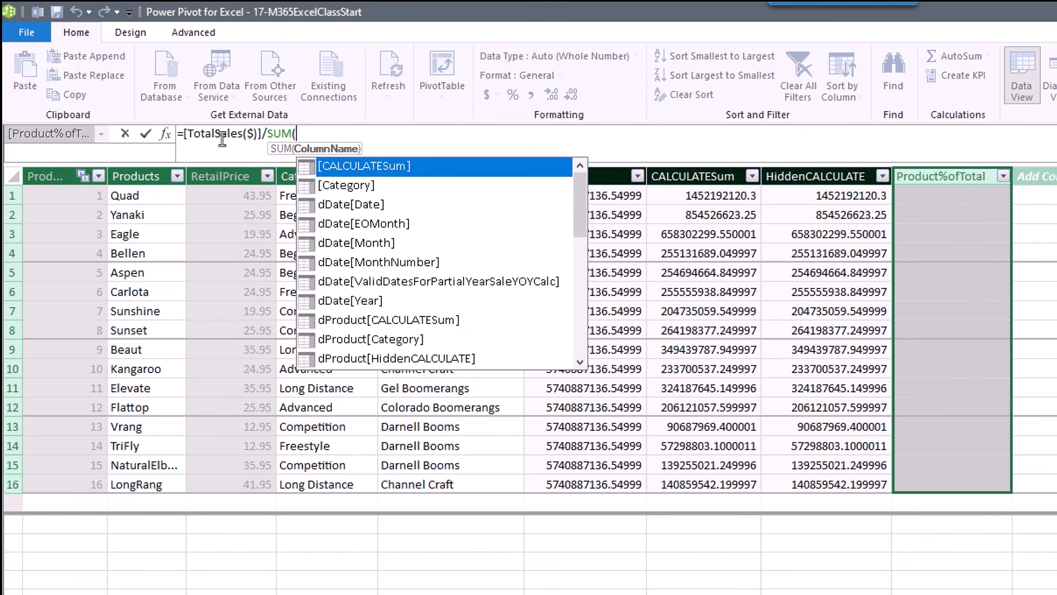
type("fs")
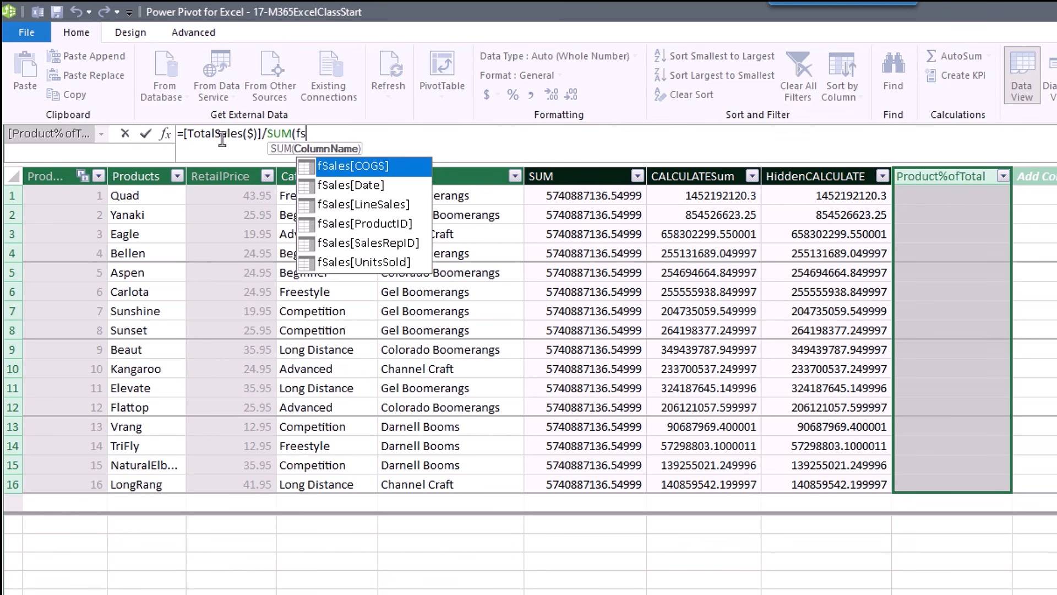
key("Down")
key("Down")
key("Tab")
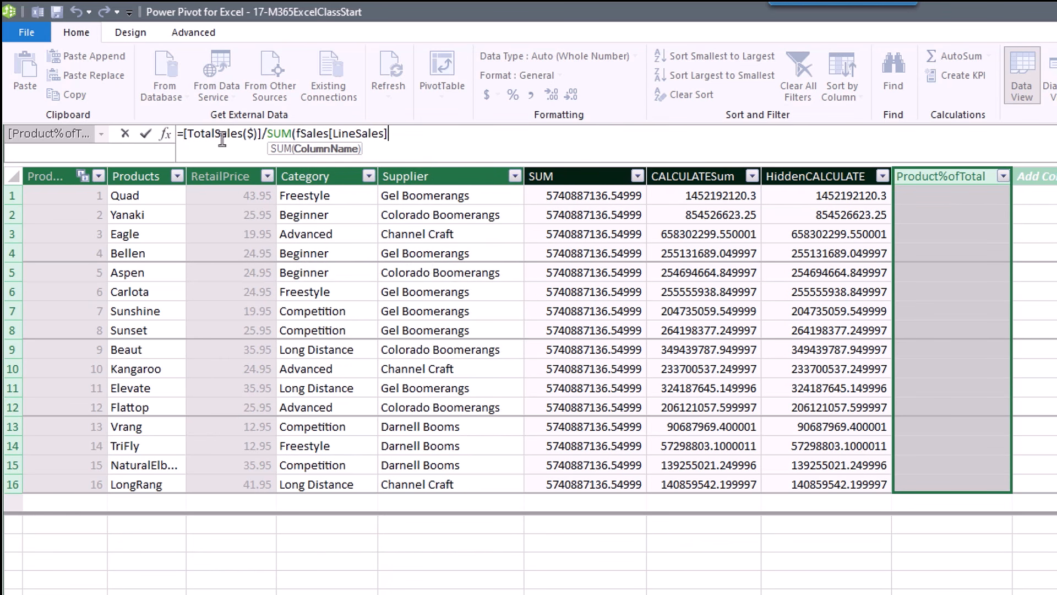
type(")")
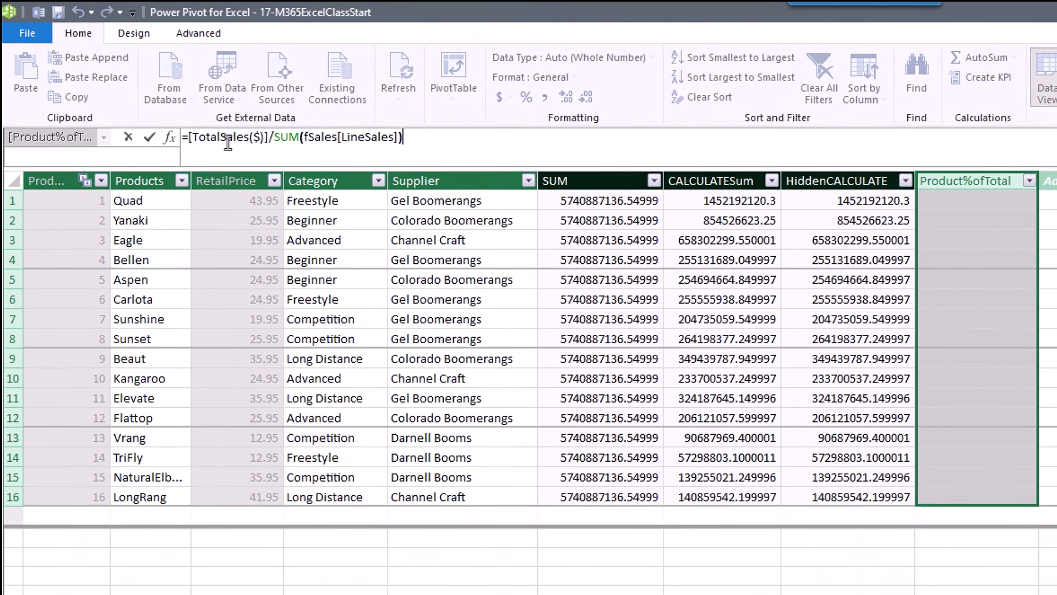
key("Return")
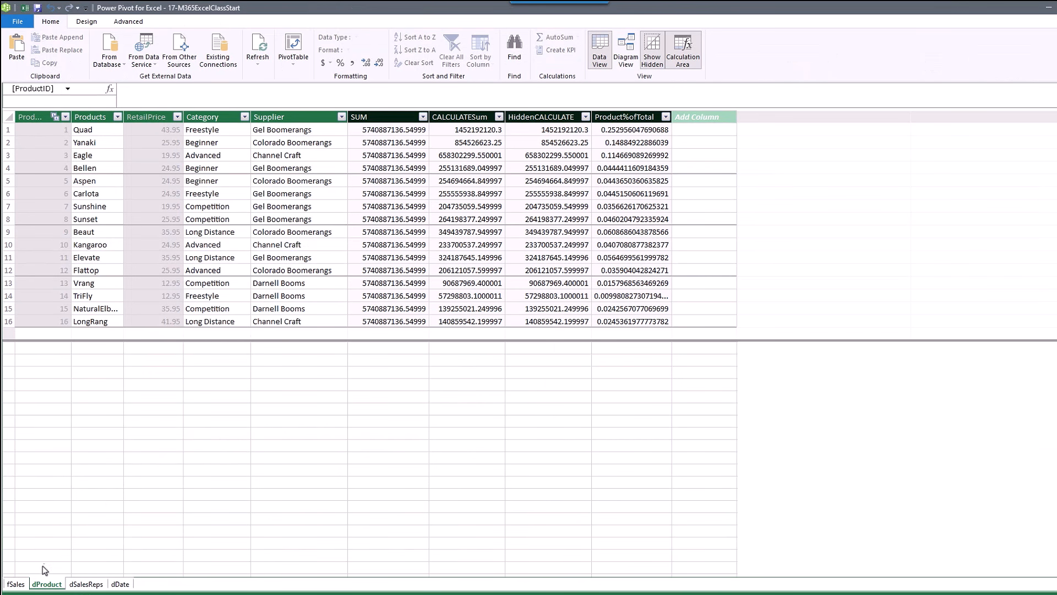
Switch to the fSales table and scroll through its measures.
left_click(16, 584)
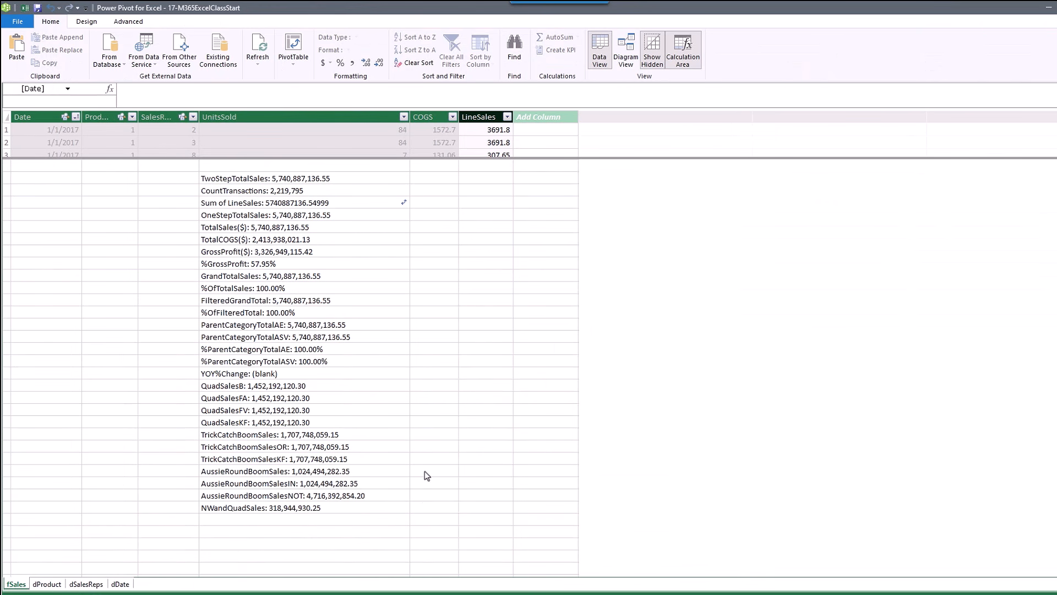
scroll(427, 476, "down", 8)
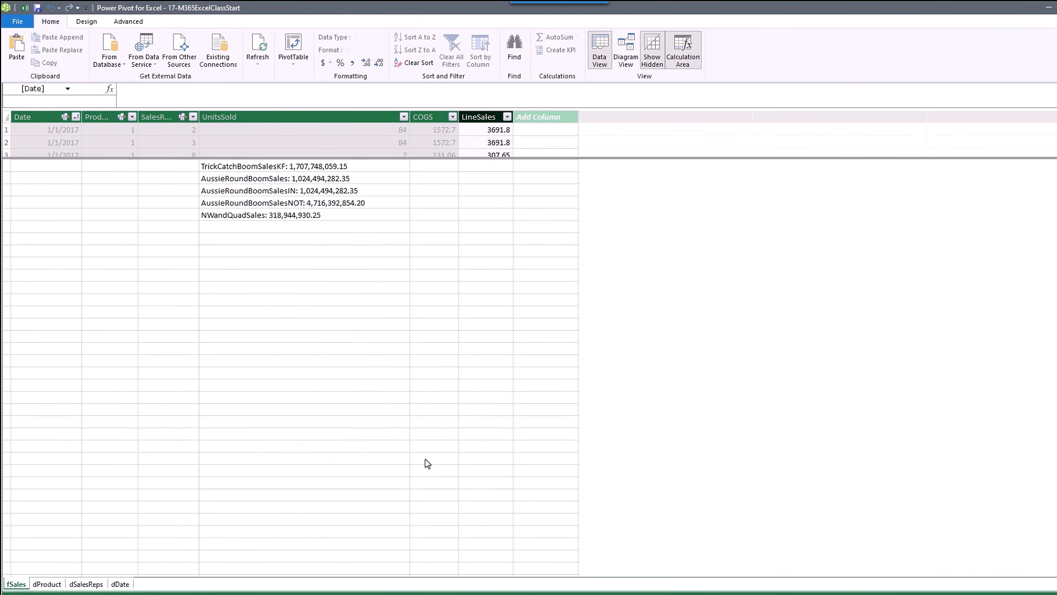
scroll(428, 463, "down", 1)
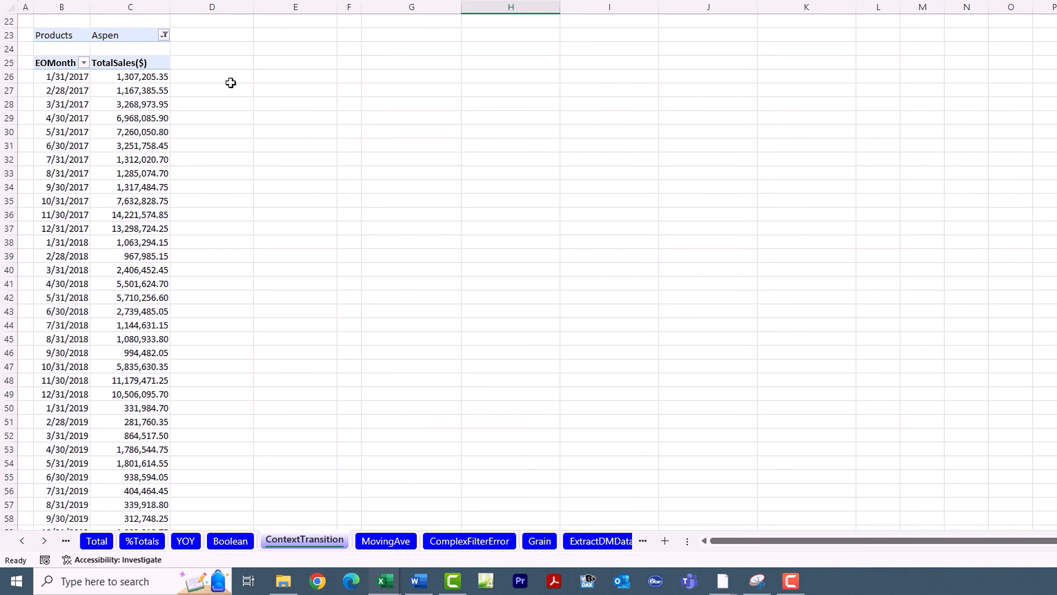
Enter =AVERAGE(C26:C112) in E27 to check Aspen's average monthly sales, 2,927,524.88.
left_click(263, 89)
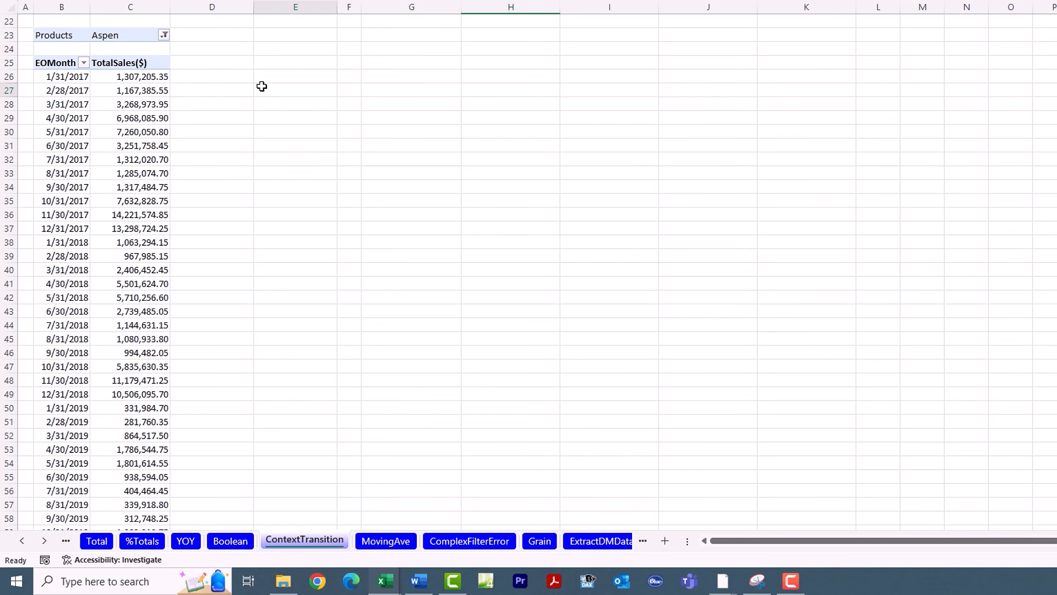
type("=aver")
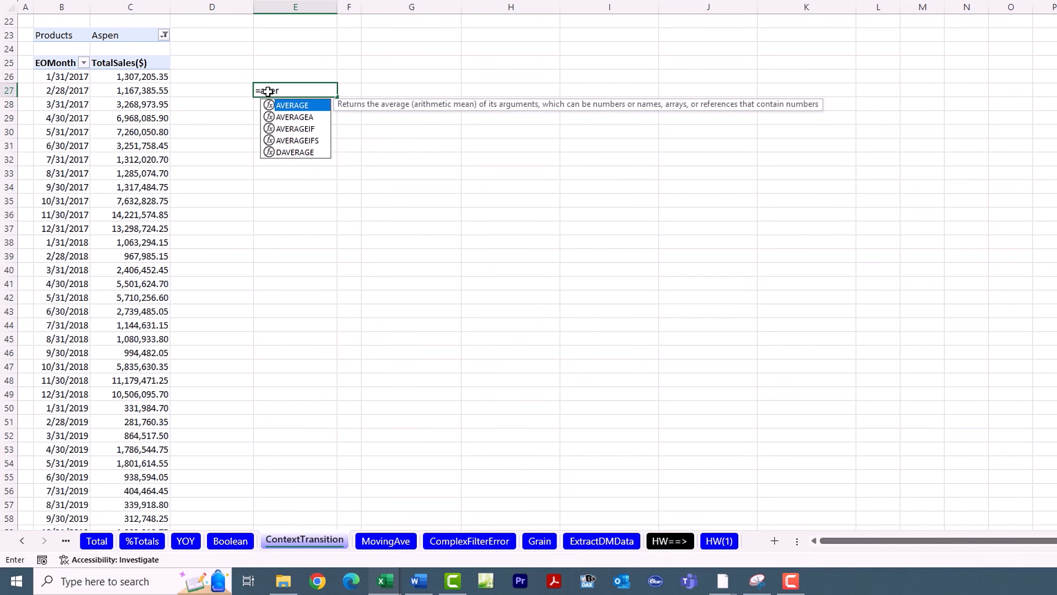
key("Tab")
left_click(157, 77)
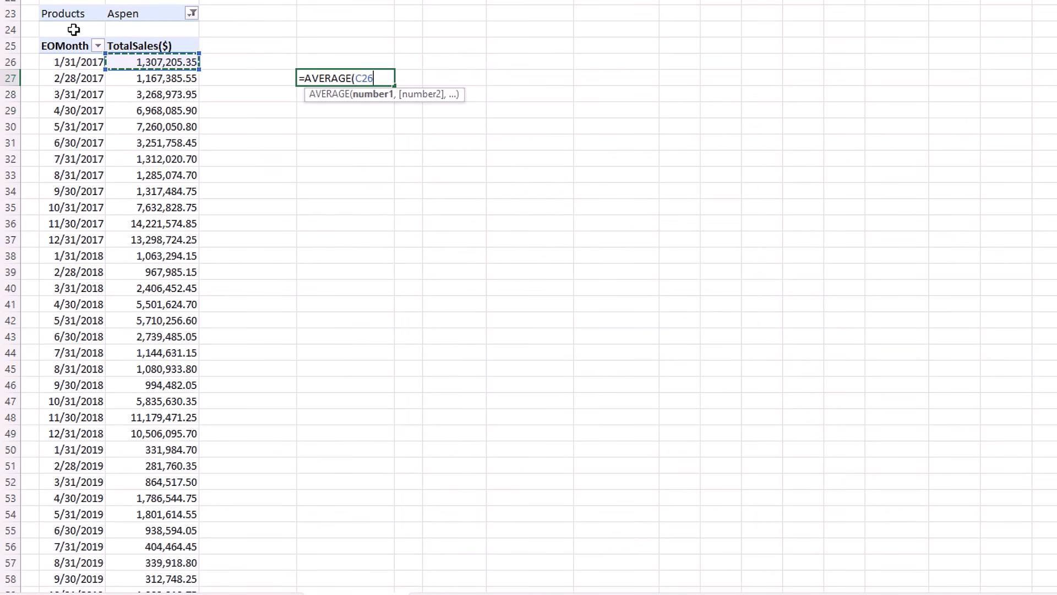
key("ctrl+shift+Down")
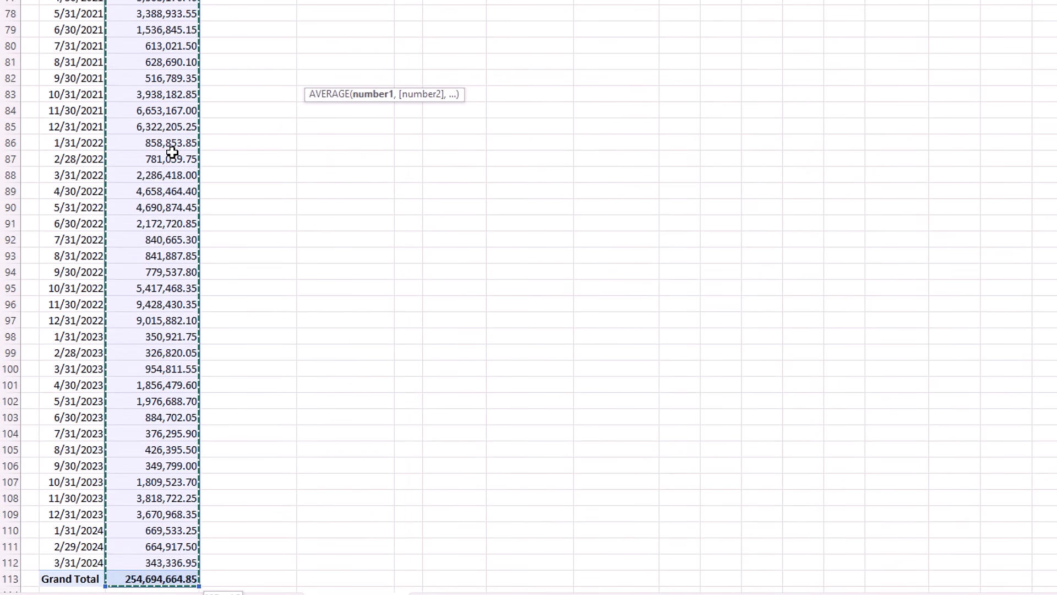
key("Return")
scroll(172, 153, "up", 3)
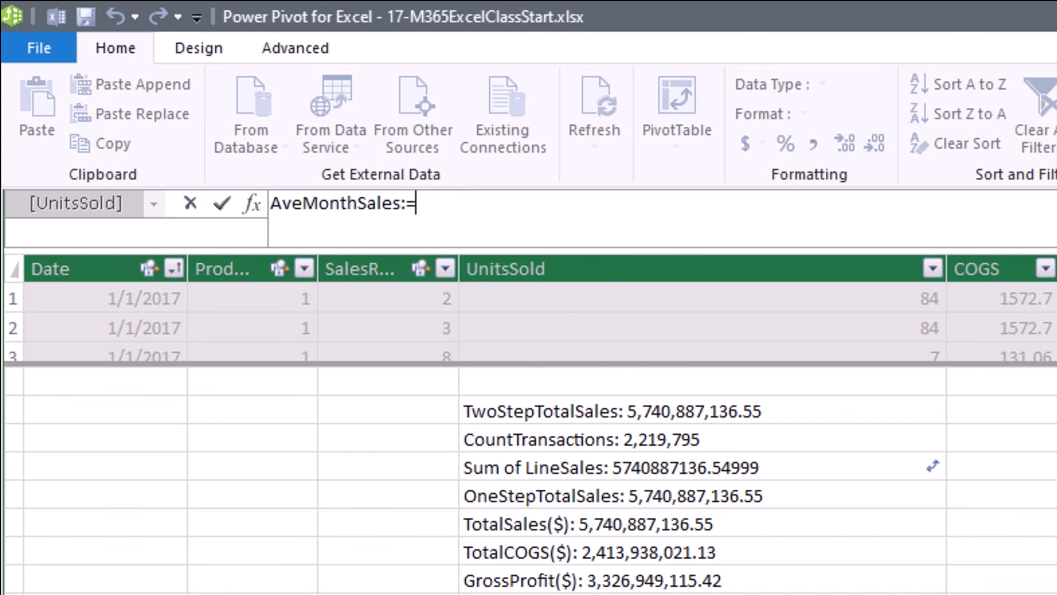
Start the measure formula with AVERAGEX(VALUES(dDate[EOMonth]).
type("aver")
key("Down")
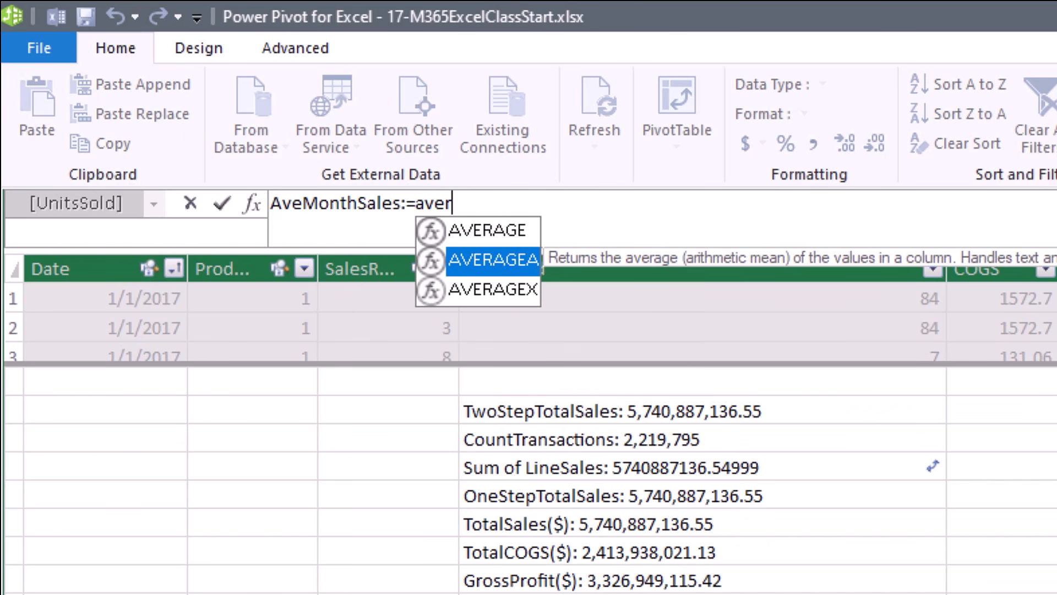
key("Down")
key("Tab")
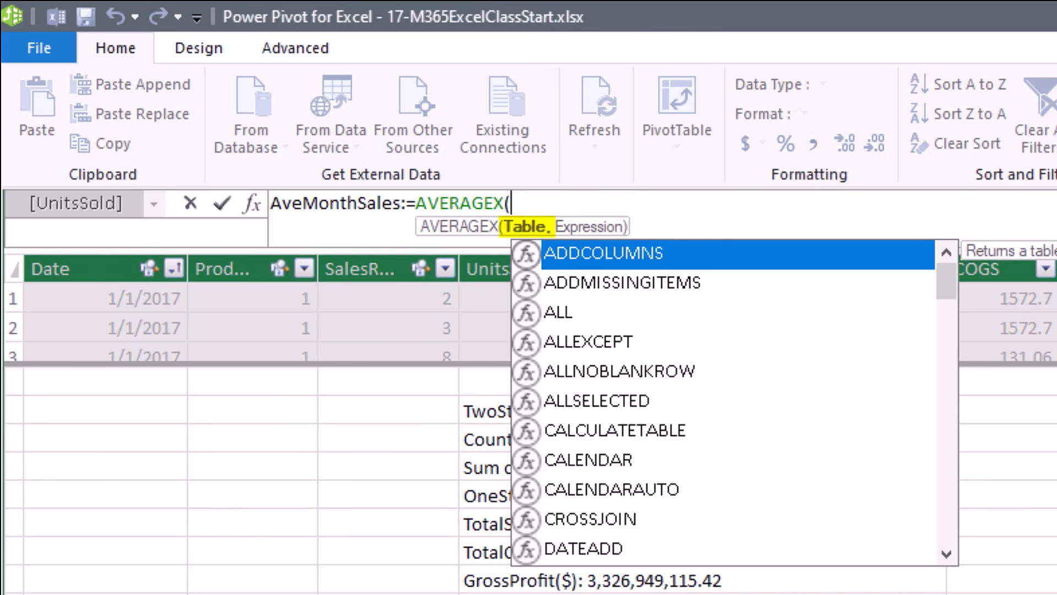
type("values")
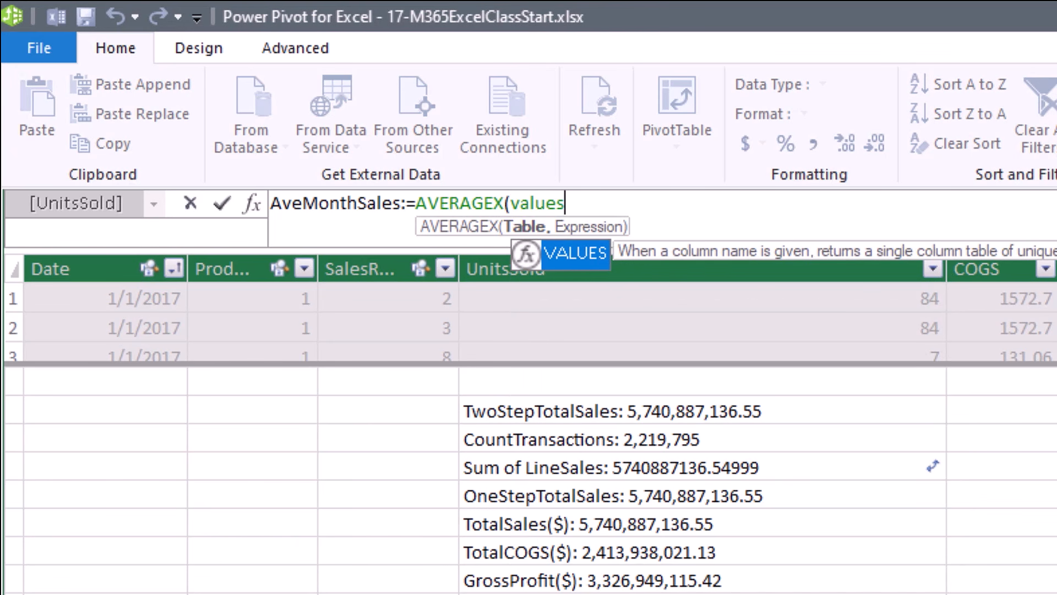
key("Tab")
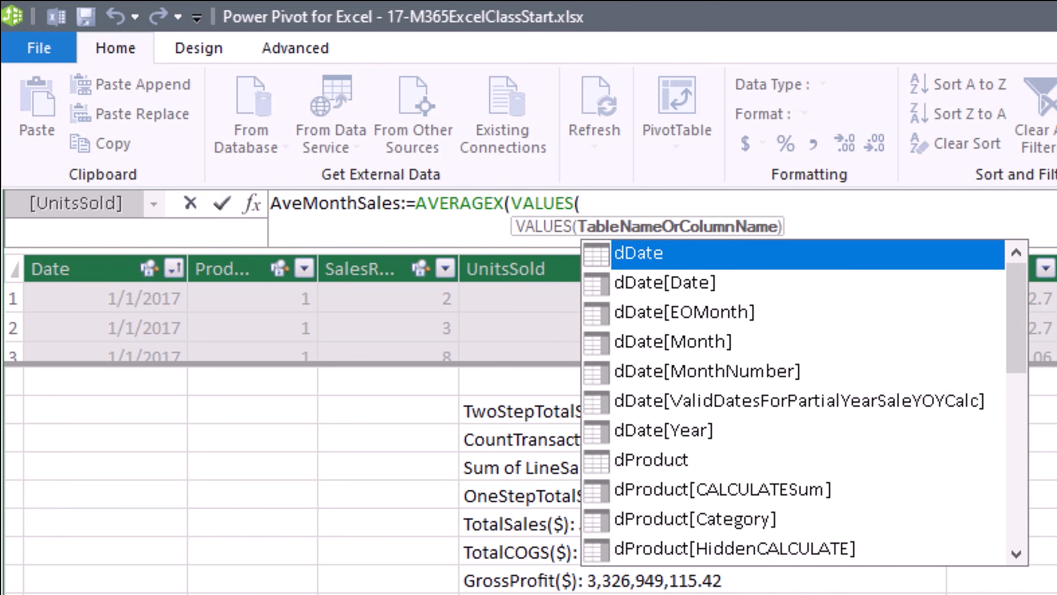
type("d")
key("Down")
key("Down")
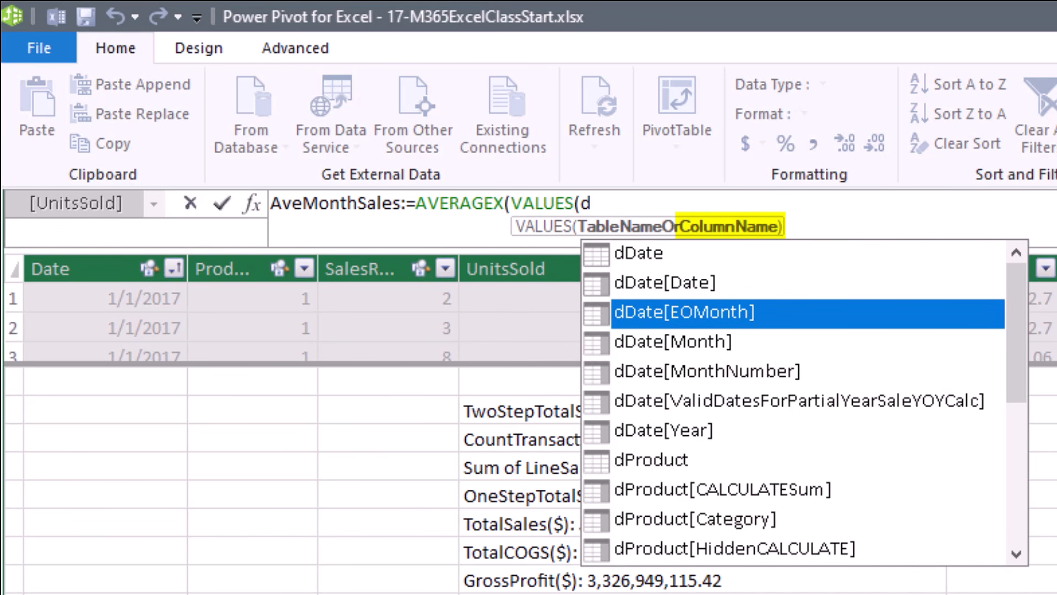
key("Tab")
type(")")
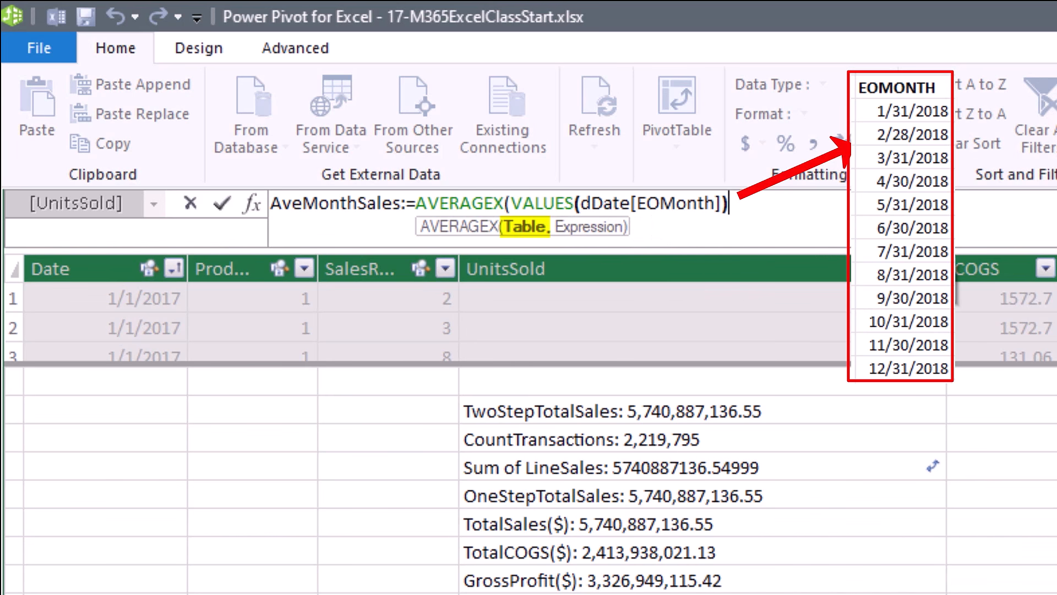
Finish the formula with [TotalSales($)] as the averaged expression and commit AveMonthSales.
type(",")
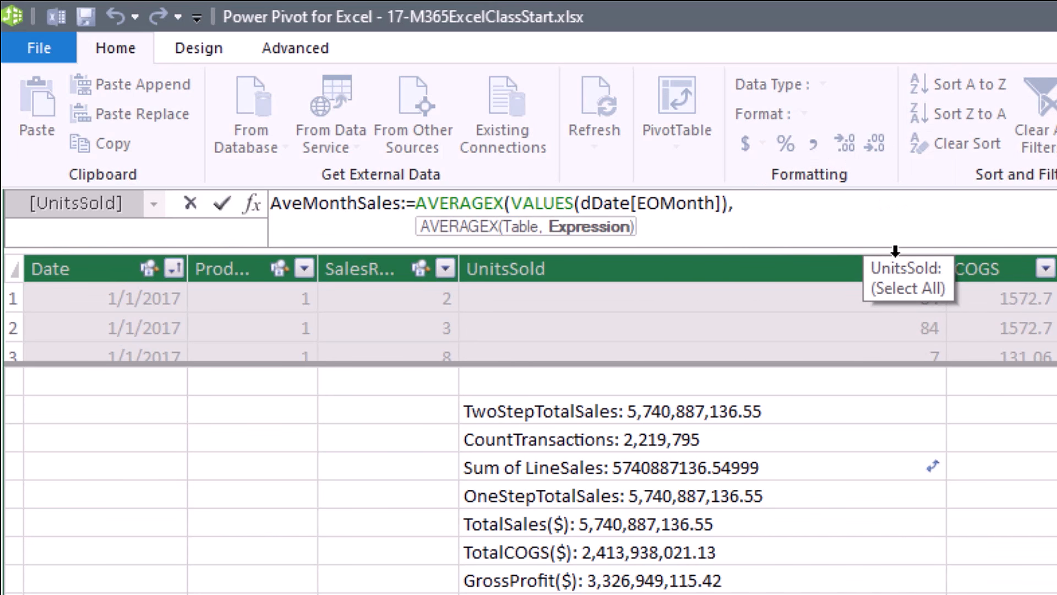
type("[t")
key("Down")
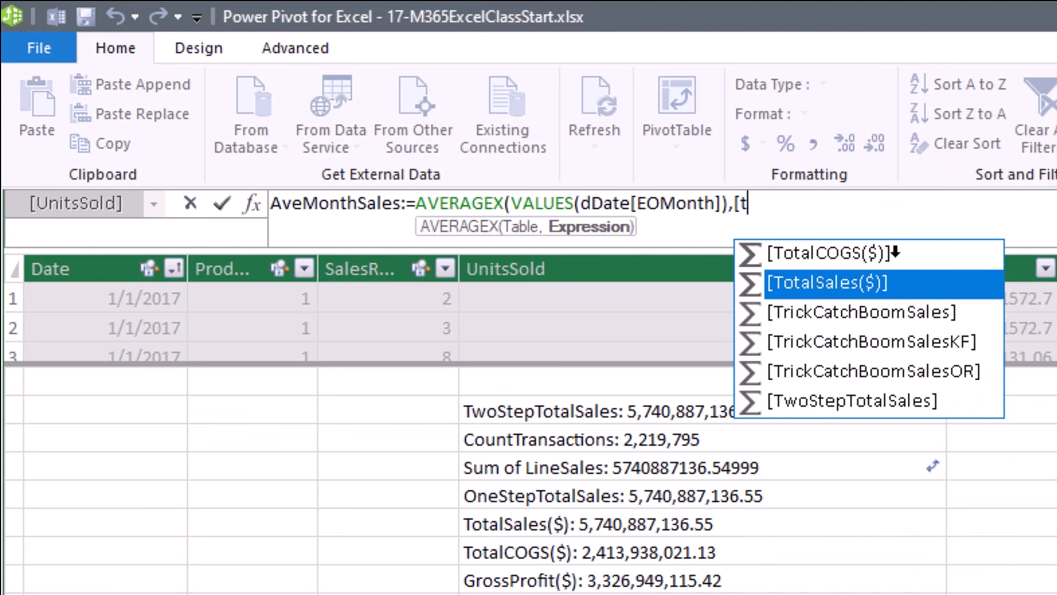
key("Tab")
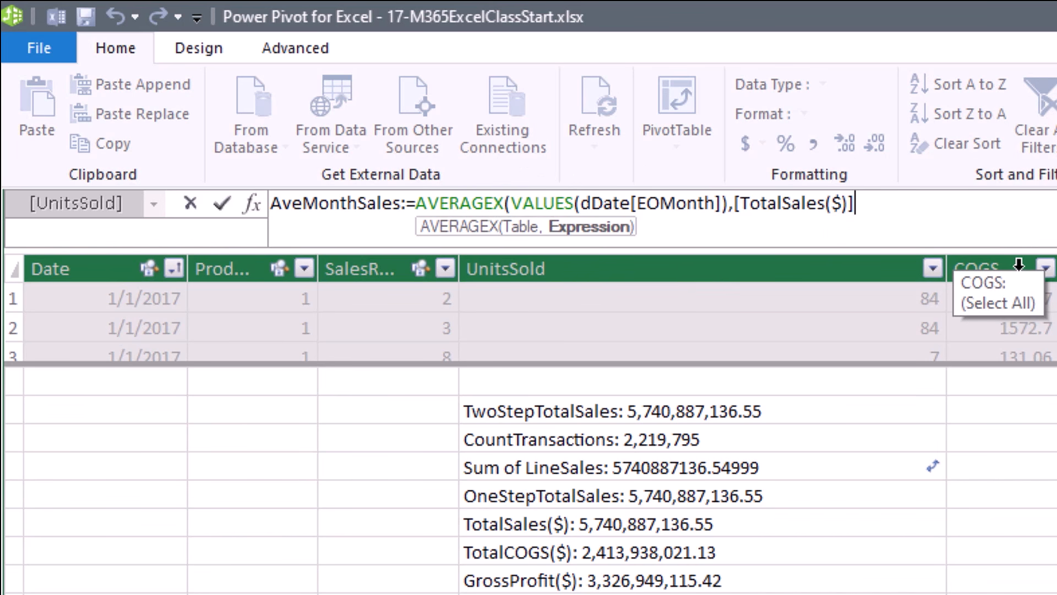
type(")")
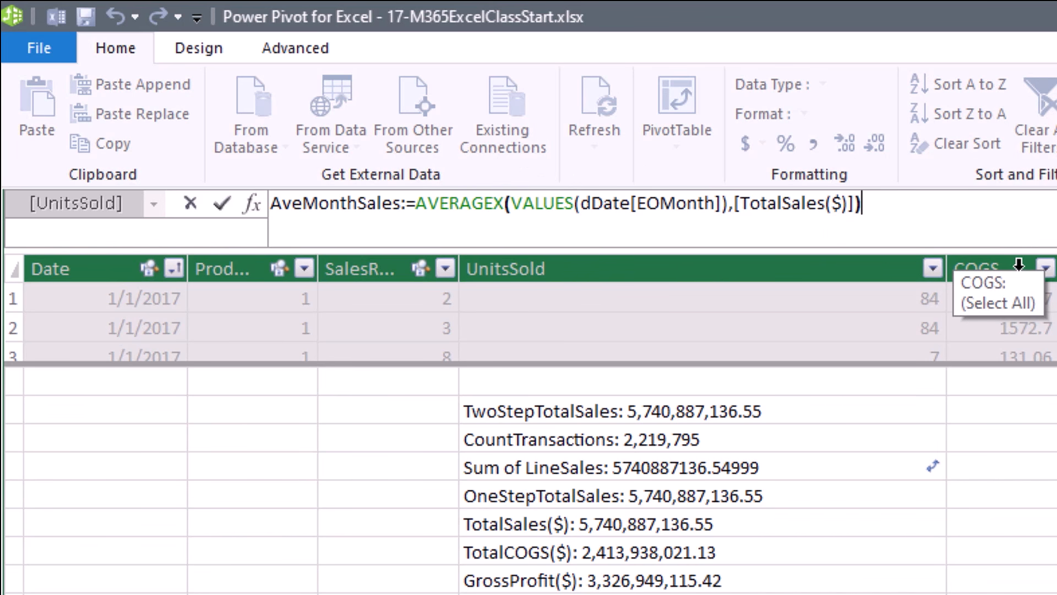
key("Return")
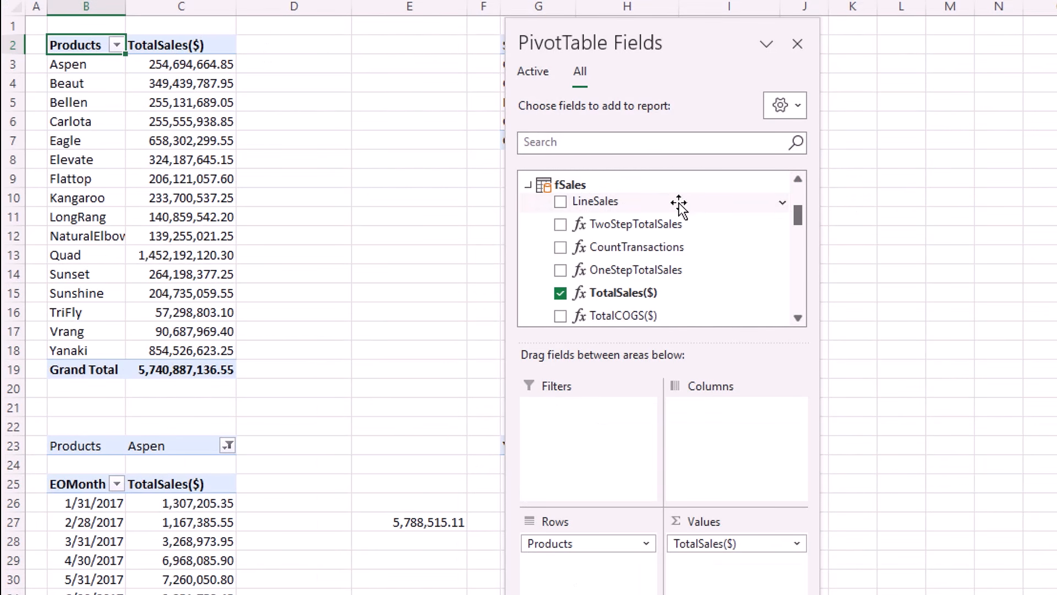
Add AveMonthSales to the product pivot table and confirm Aspen's 2,927,524.88 in D3.
scroll(685, 245, "down", 4)
scroll(686, 269, "down", 5)
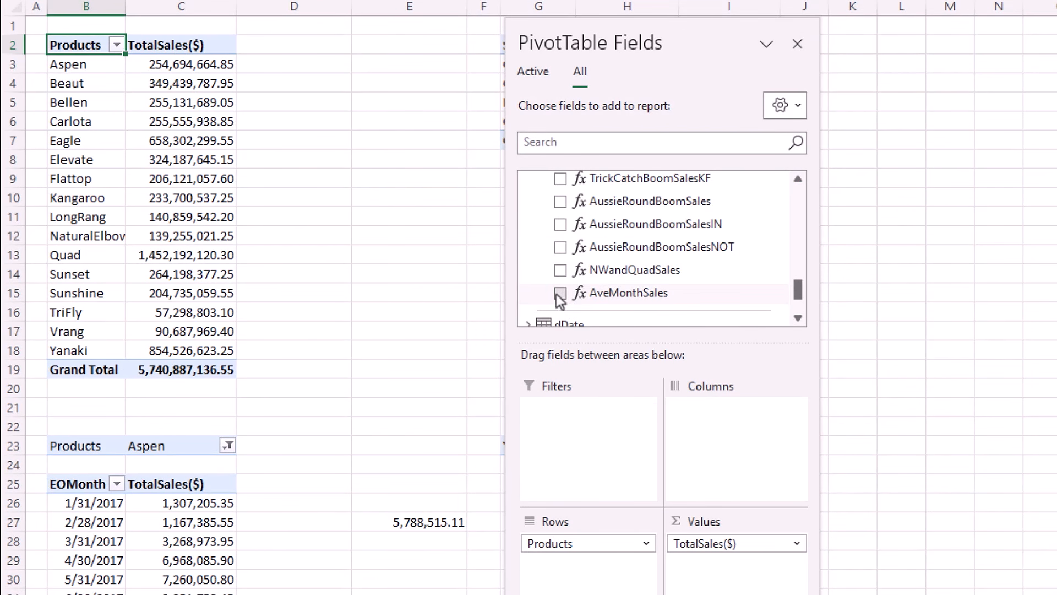
left_click(560, 293)
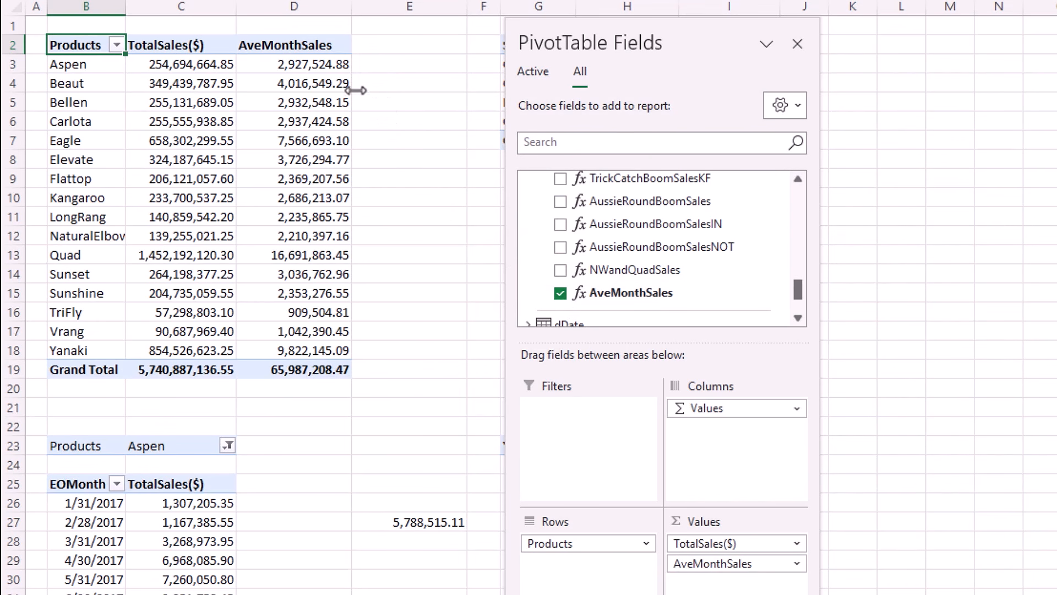
left_click(303, 65)
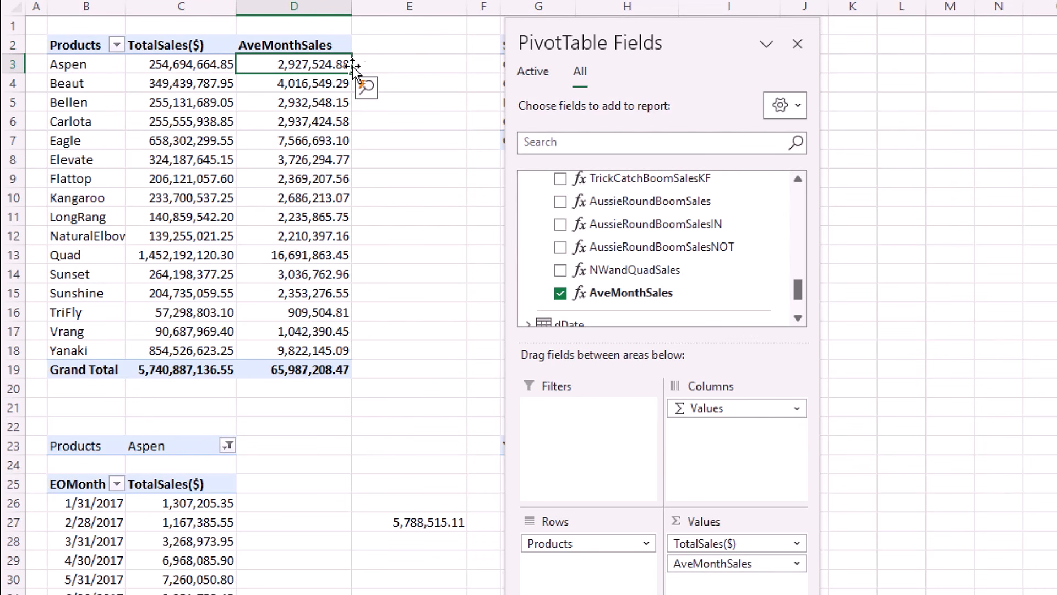
Add AveMonthSales to the Year PivotTable's values, showing 60,911,655.37 for 2021.
left_click(315, 197)
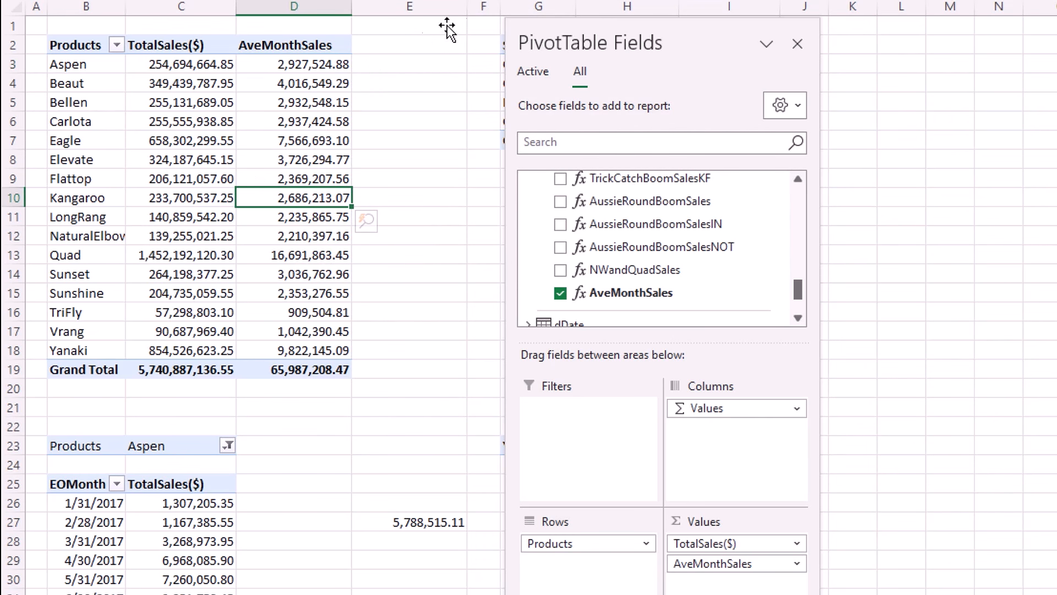
left_click_drag(578, 44, 947, 47)
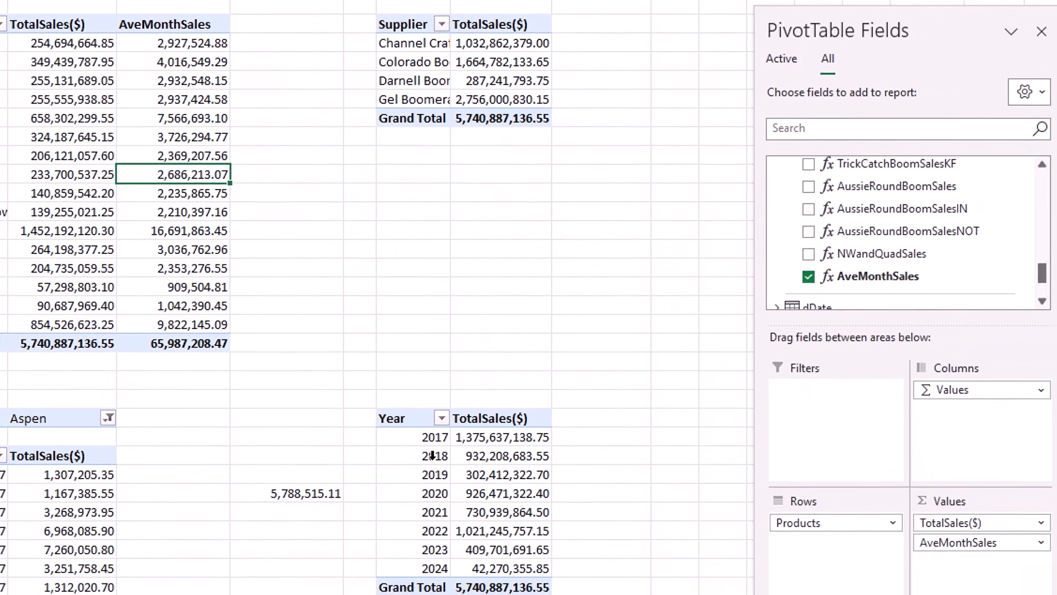
left_click(432, 456)
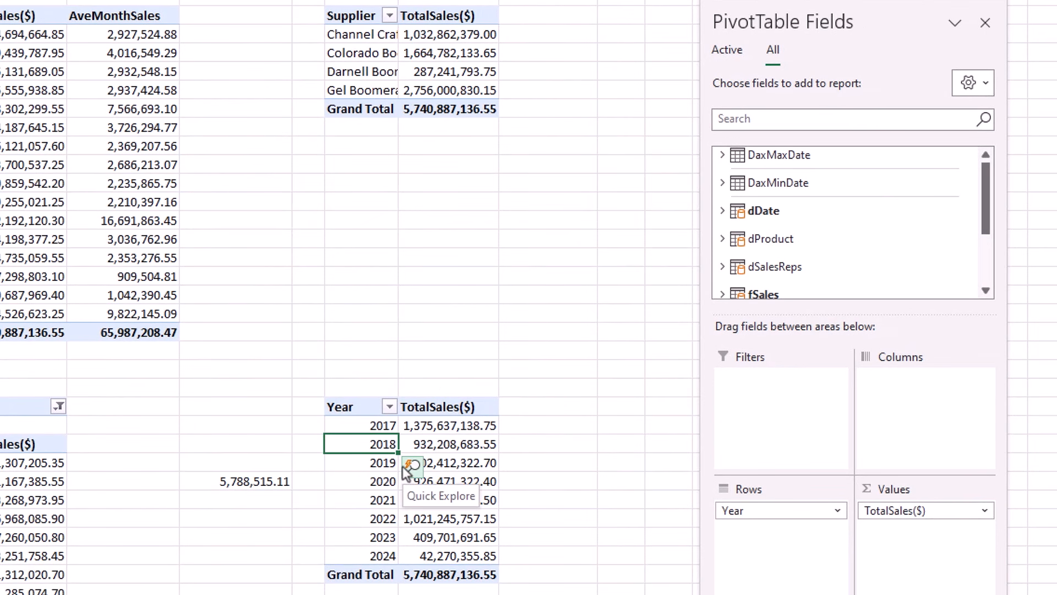
left_click(724, 294)
scroll(820, 224, "down", 4)
scroll(828, 226, "down", 3)
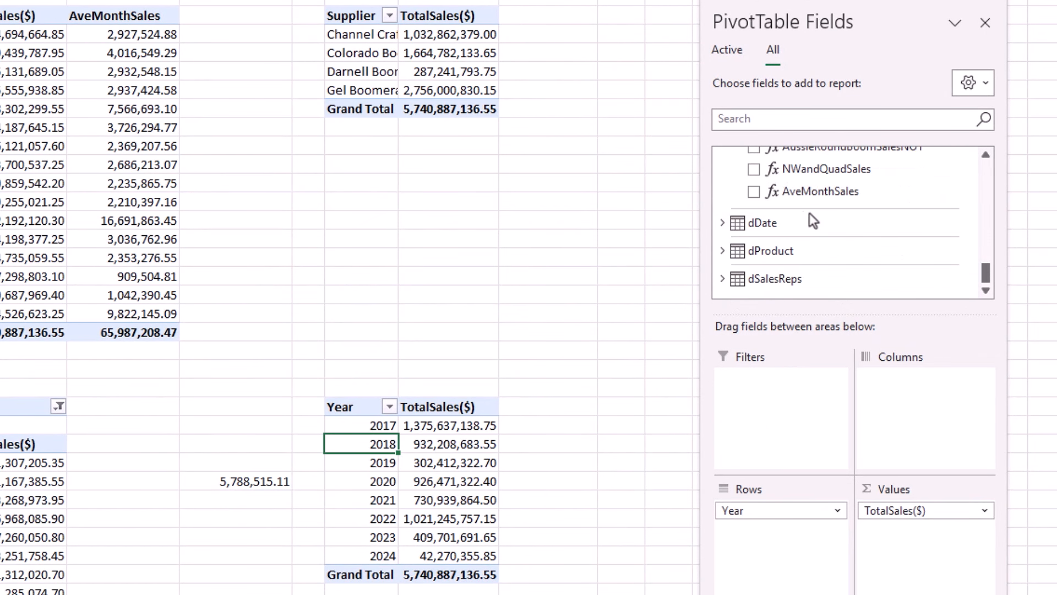
left_click_drag(807, 192, 894, 560)
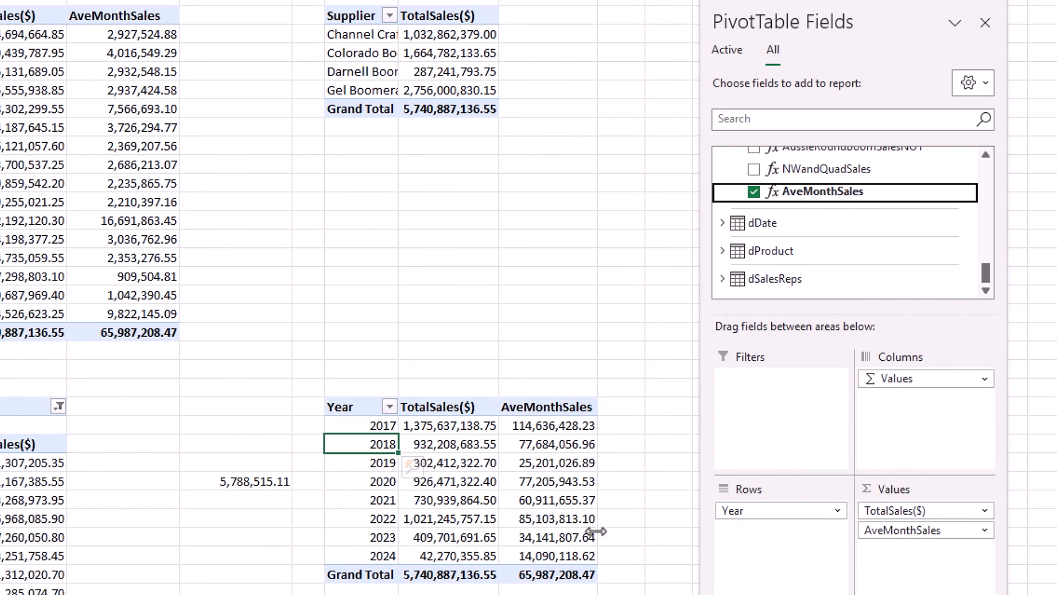
left_click(563, 501)
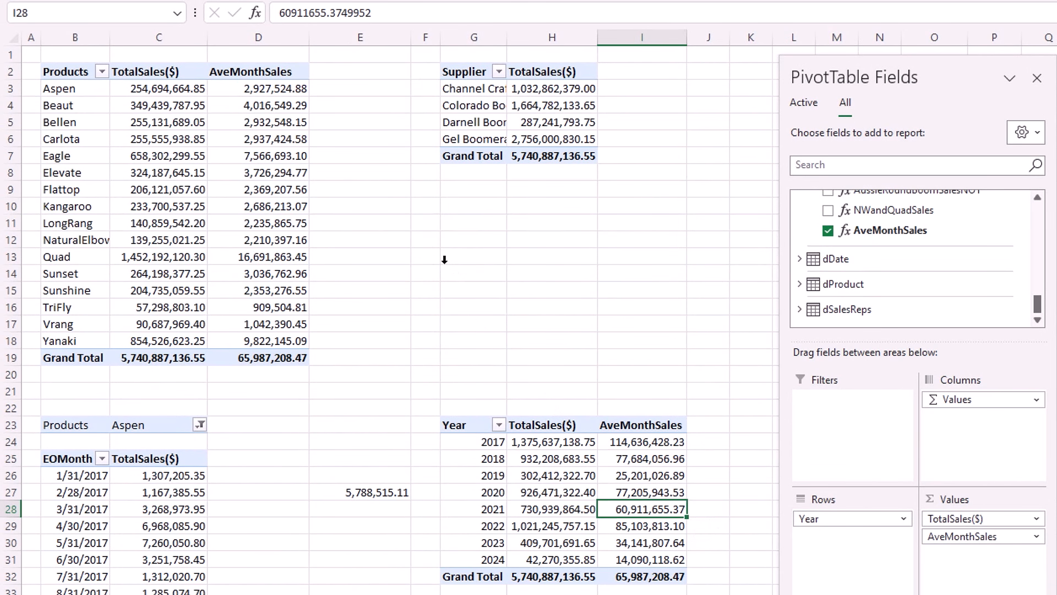
left_click(252, 86)
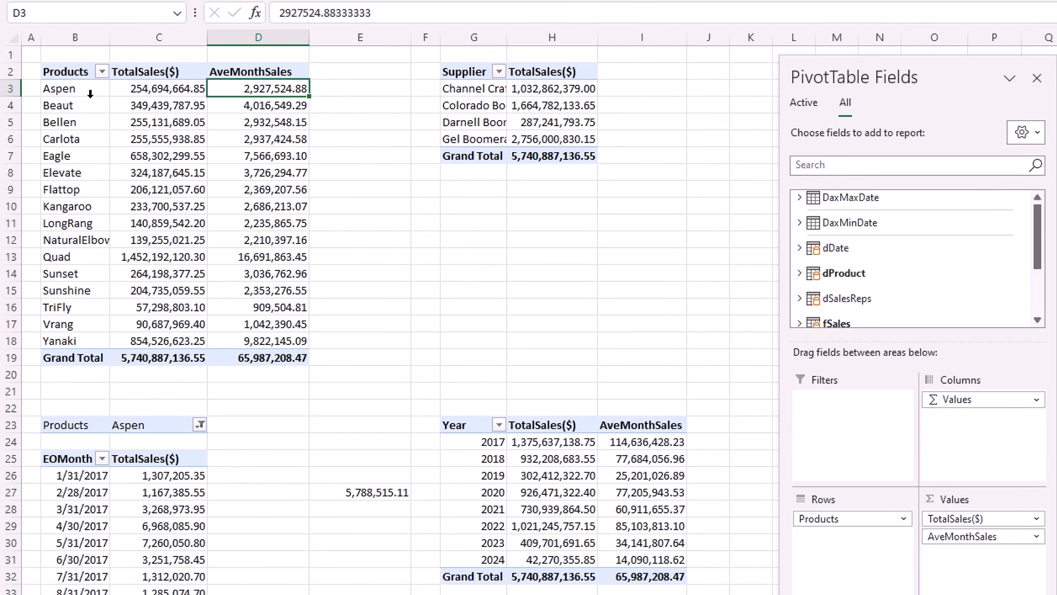
left_click(261, 105)
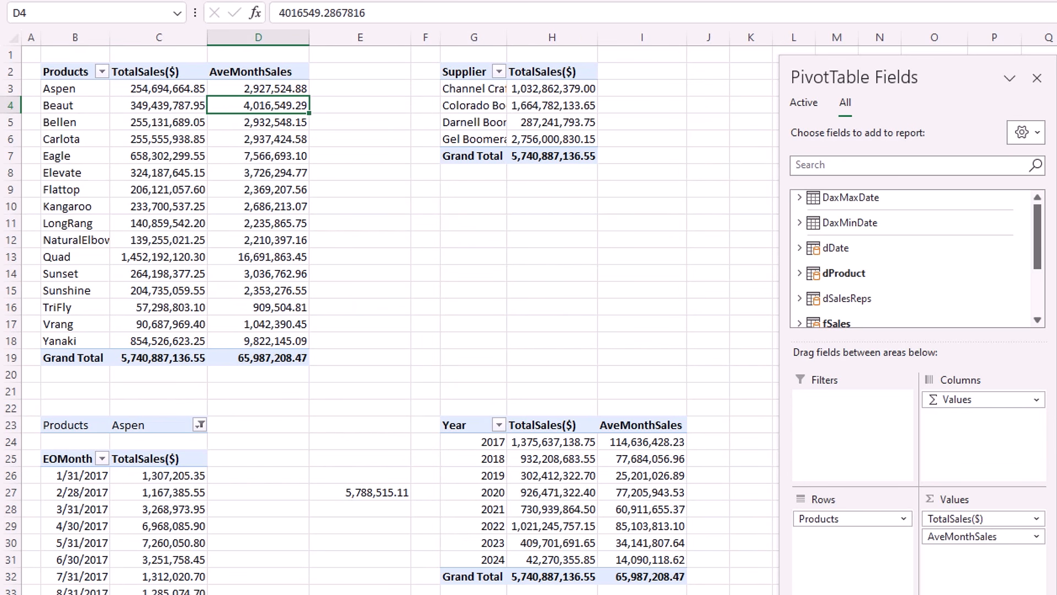
left_click(631, 510)
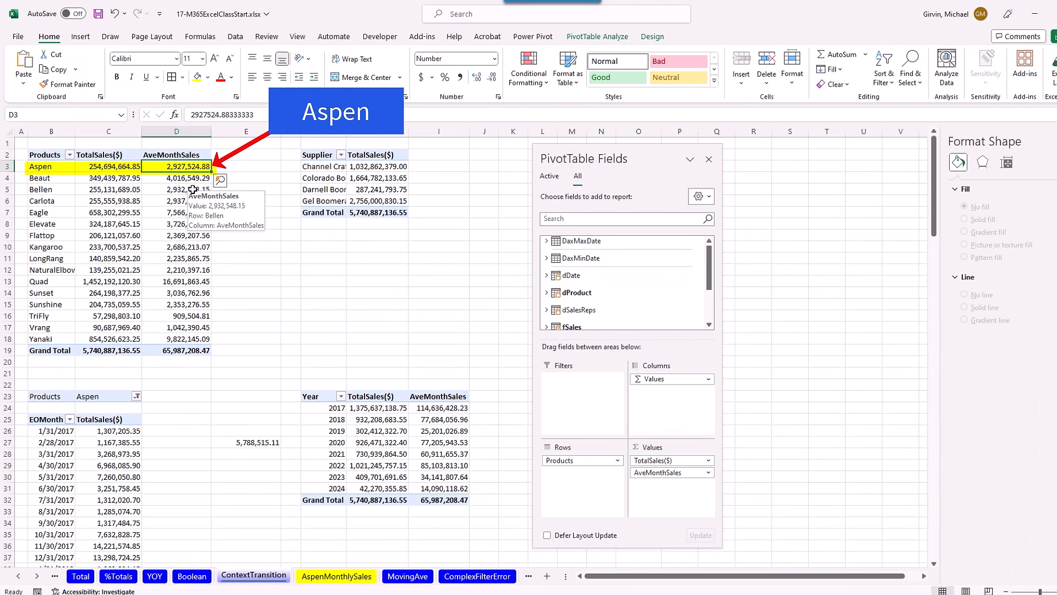
View the AspenMonthlySales sheet, then return to Power Pivot's AveMonthSales measure.
left_click(335, 576)
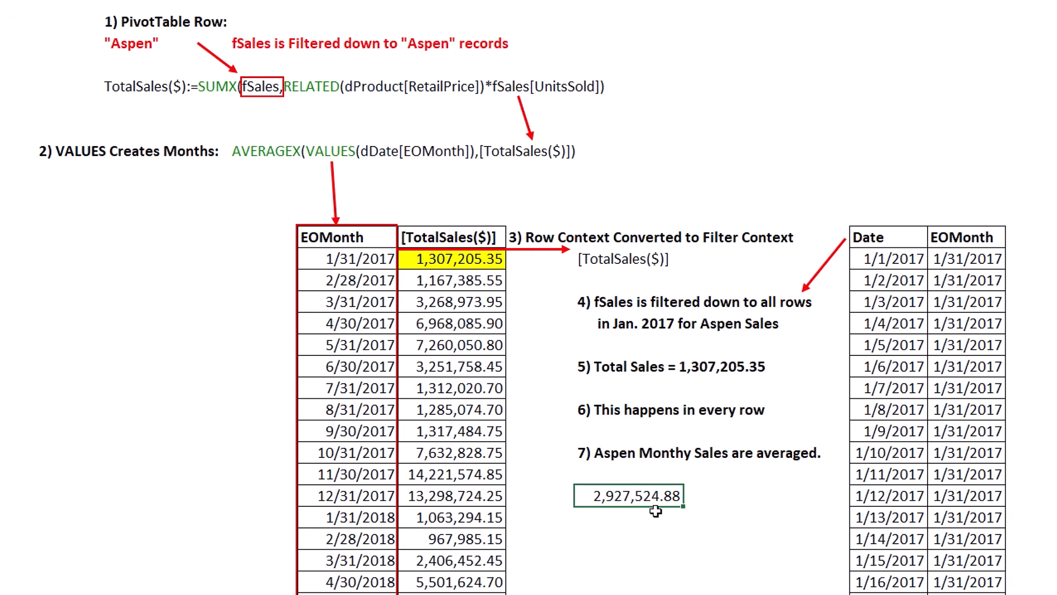
key("alt+Tab")
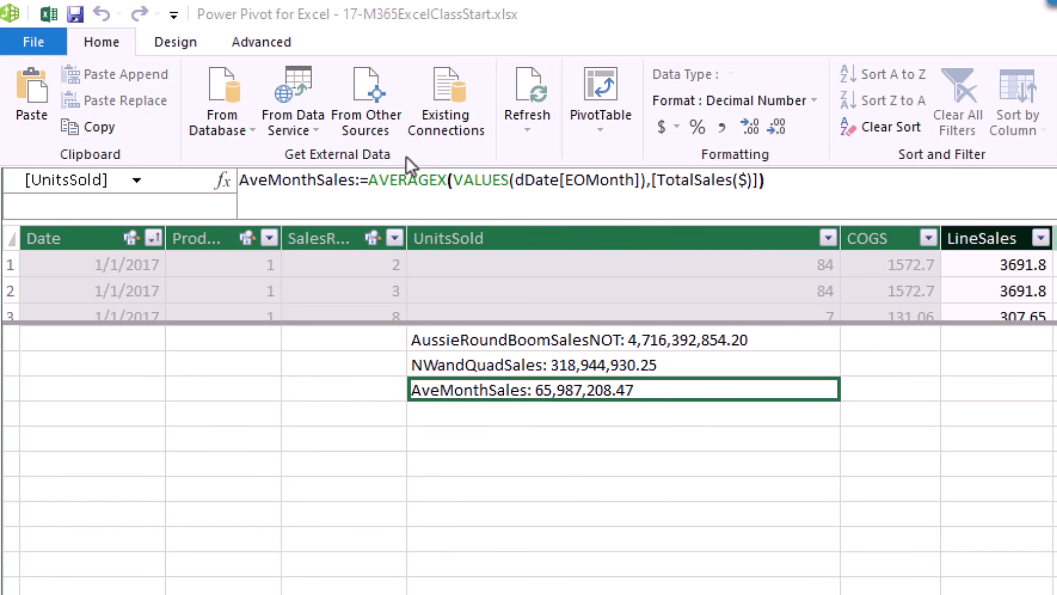
Highlight the VALUES(dDate[EOMonth]) part of the AveMonthSales formula.
left_click(460, 182)
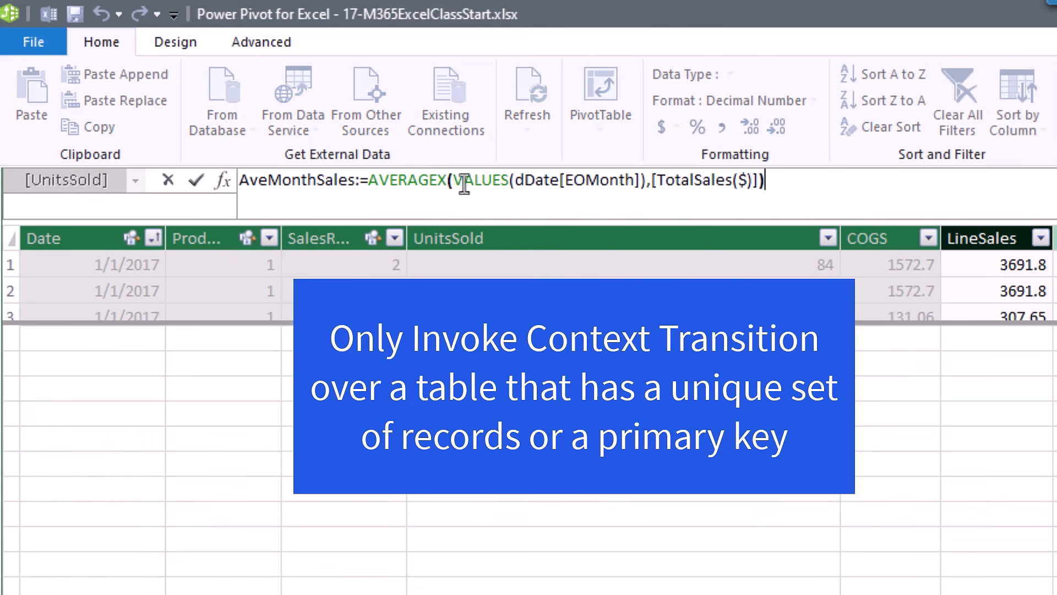
left_click_drag(455, 180, 650, 181)
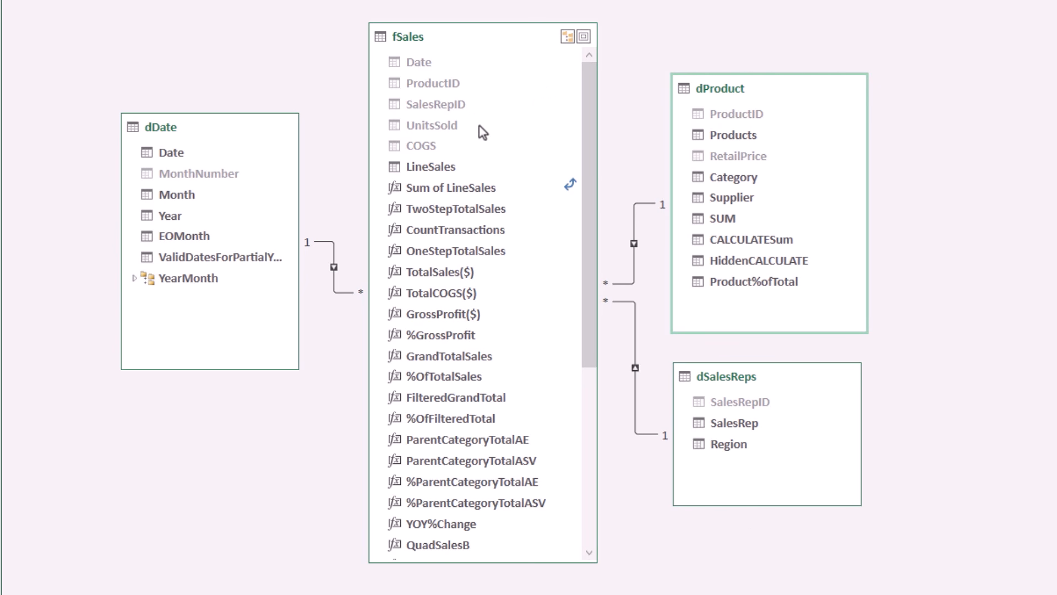
Return to Data View on the fSales table grid.
left_click(979, 82)
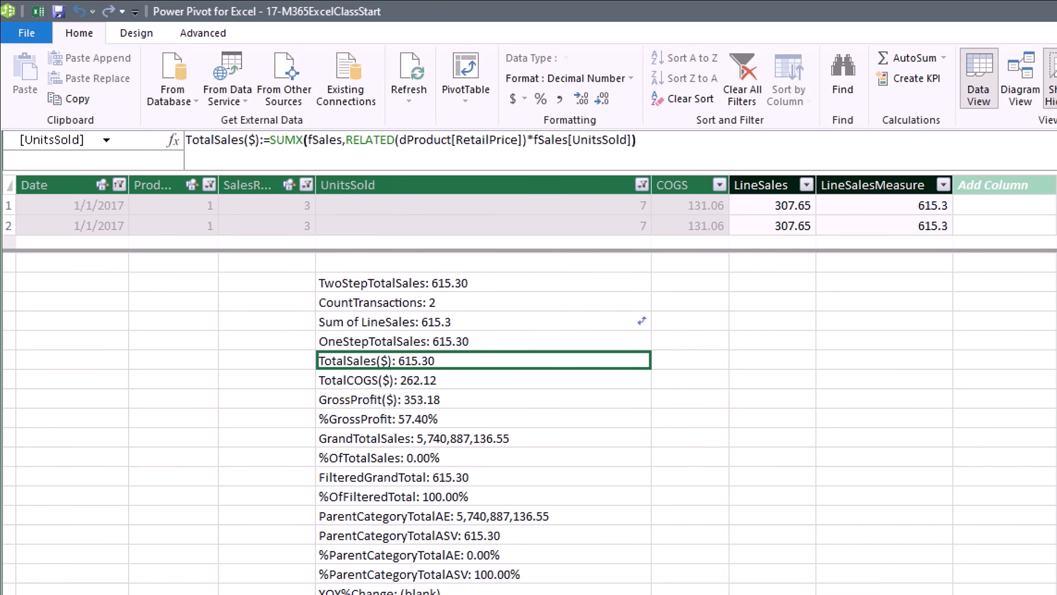
key("ctrl+c")
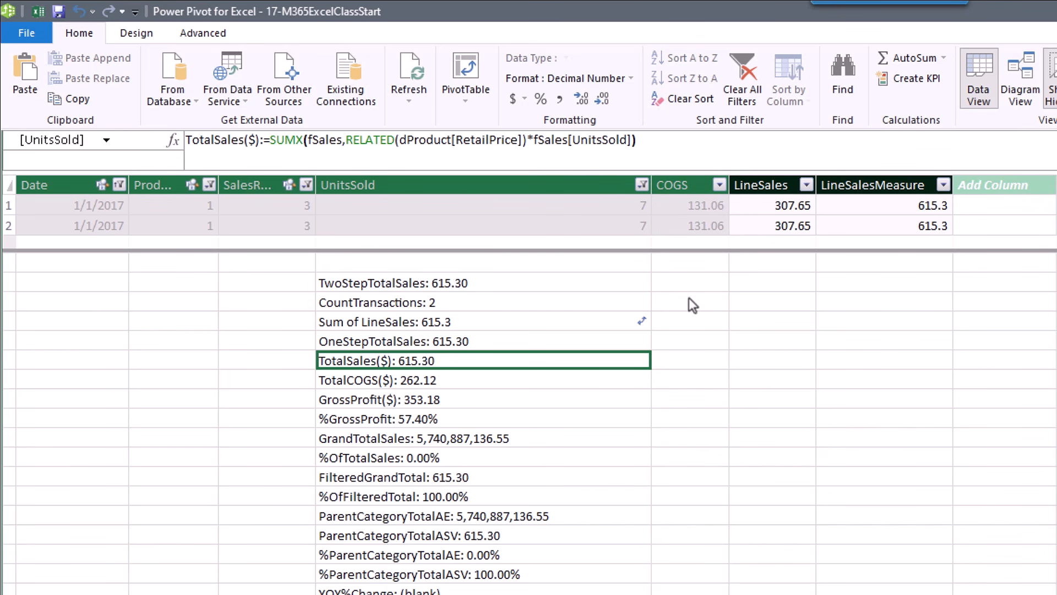
left_click(319, 139)
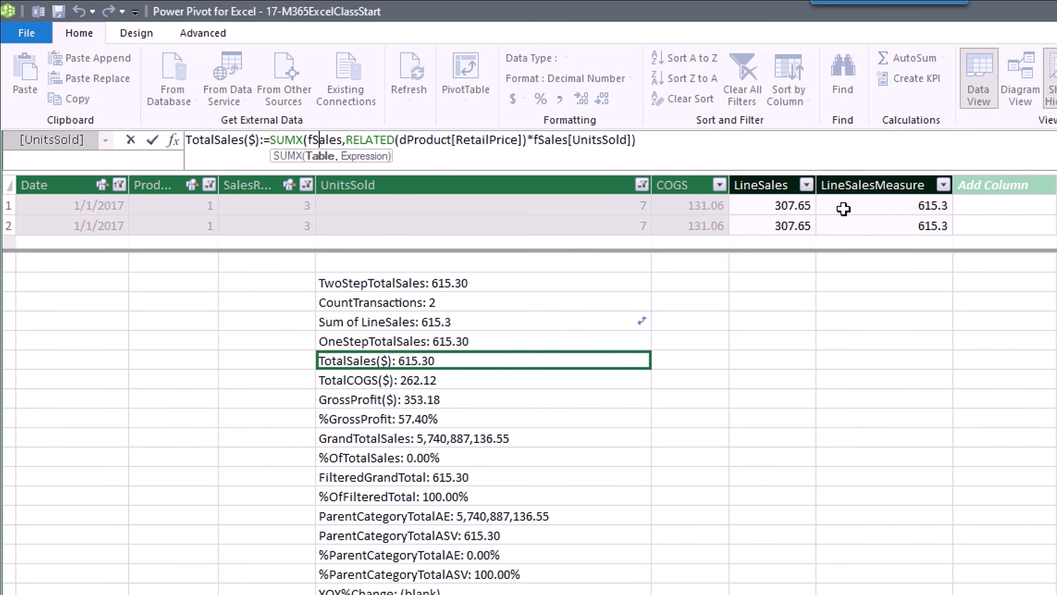
left_click(844, 209)
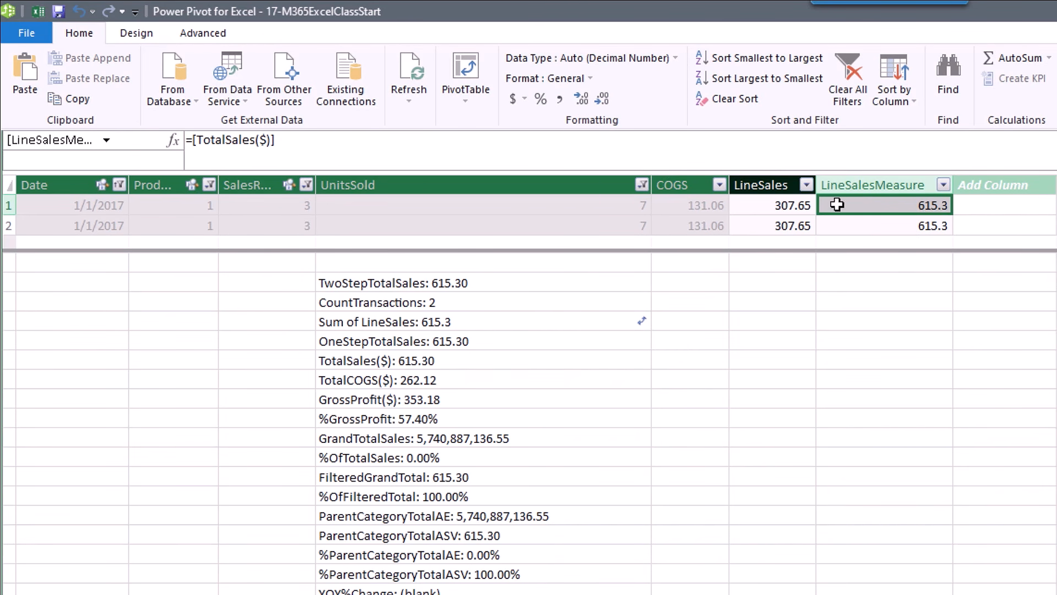
left_click(705, 208)
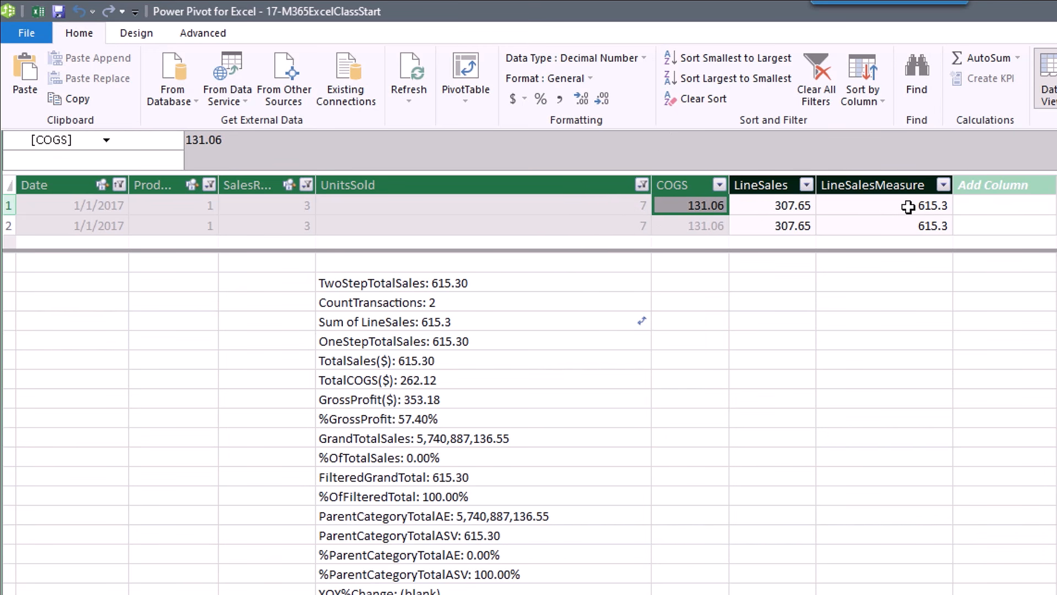
left_click(703, 229)
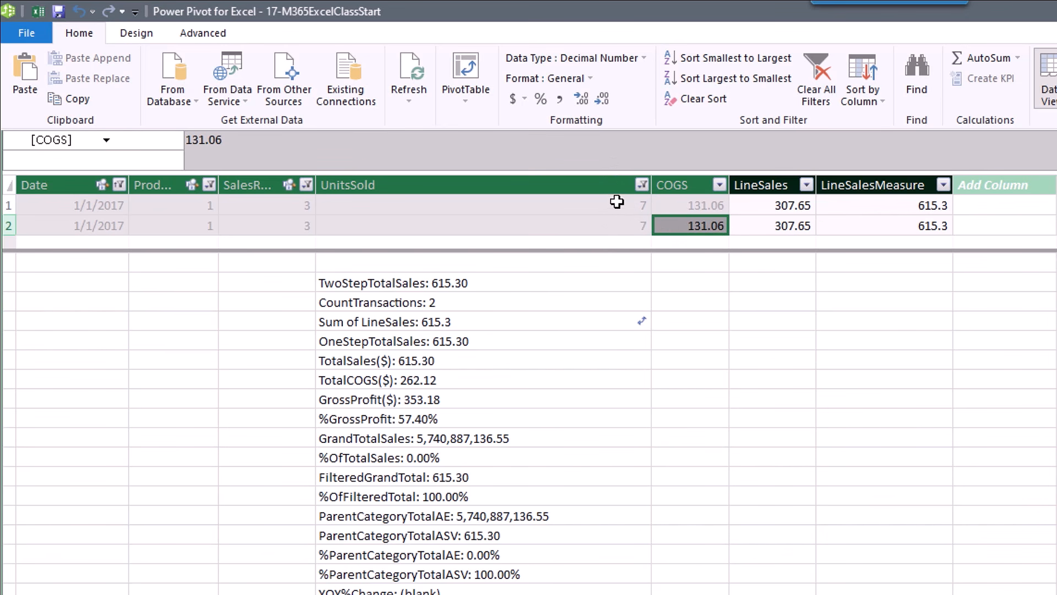
left_click(913, 231)
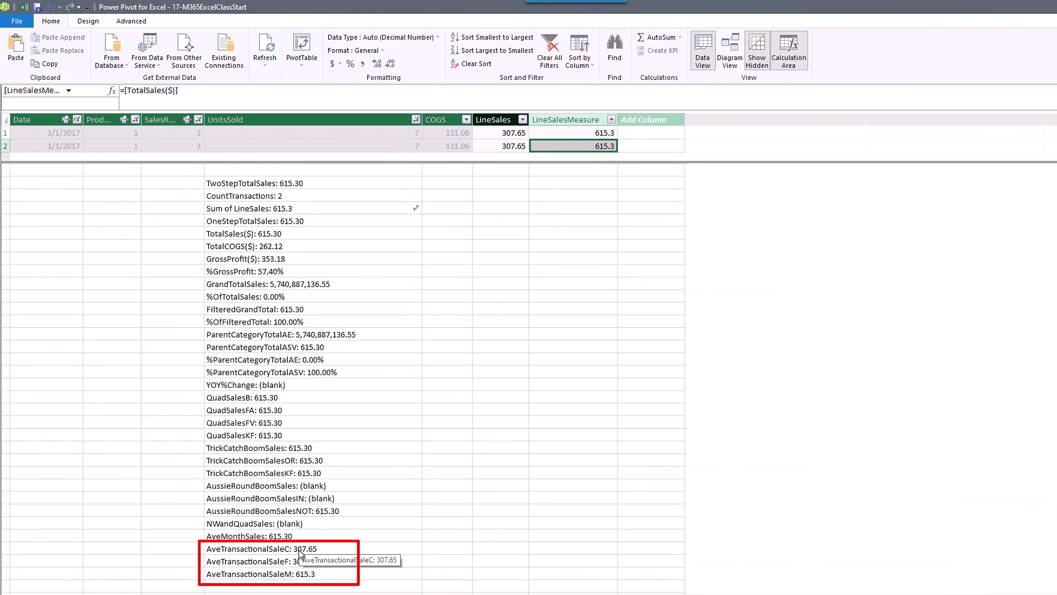
Review the AveTransactionalSaleC and F formulas, then check AveTransactionalSaleM's result of 615.3.
left_click(299, 551)
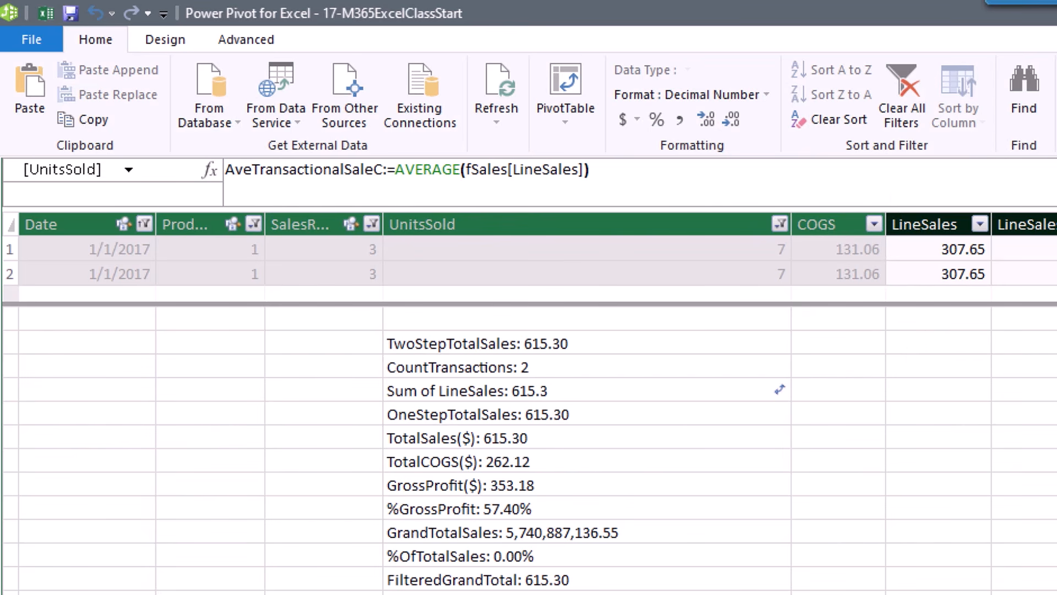
key("Down")
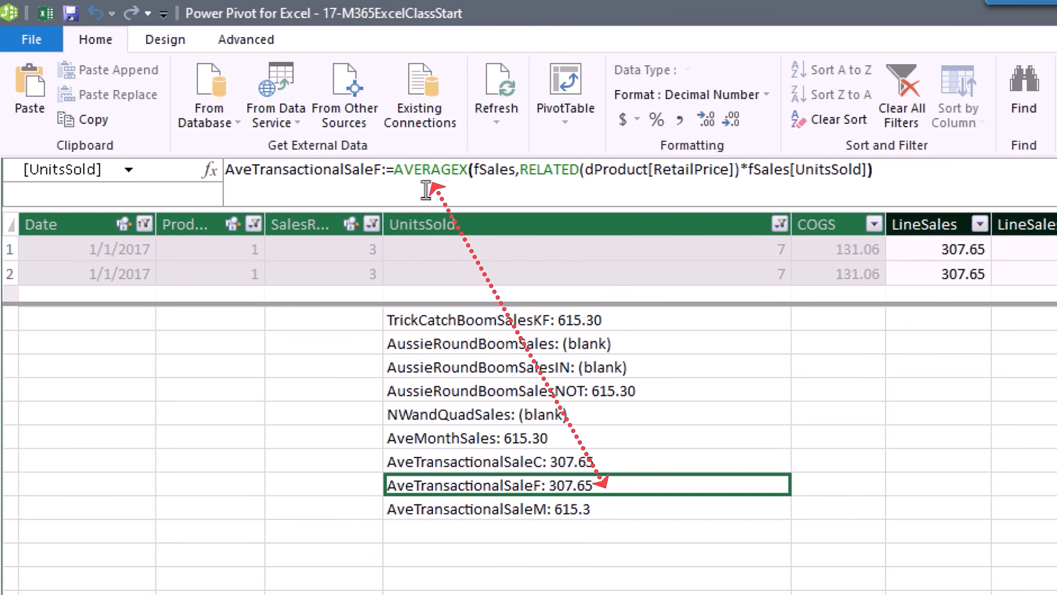
left_click(487, 171)
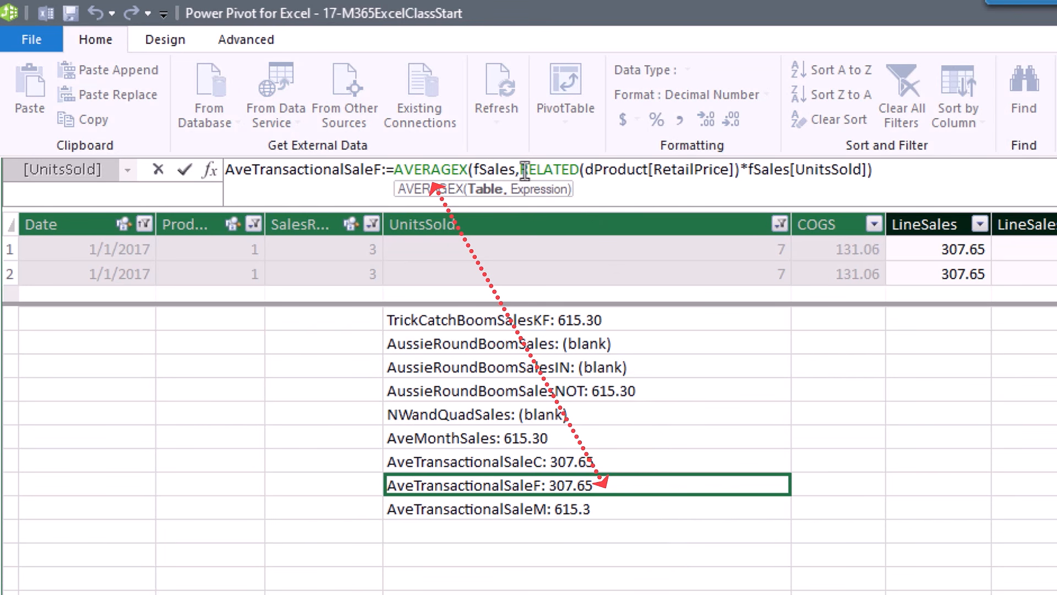
left_click(554, 168)
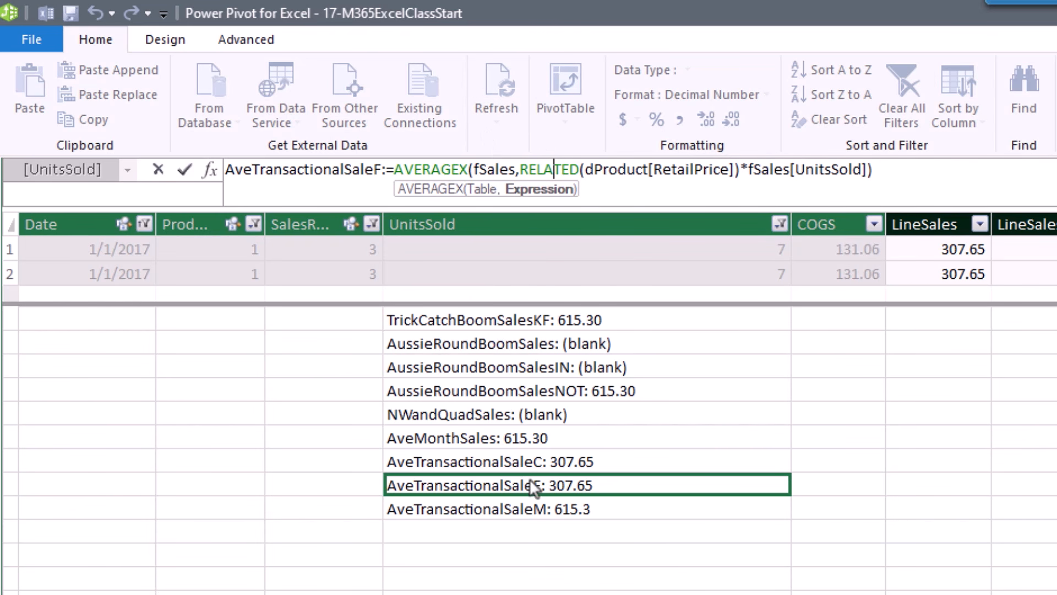
left_click(551, 512)
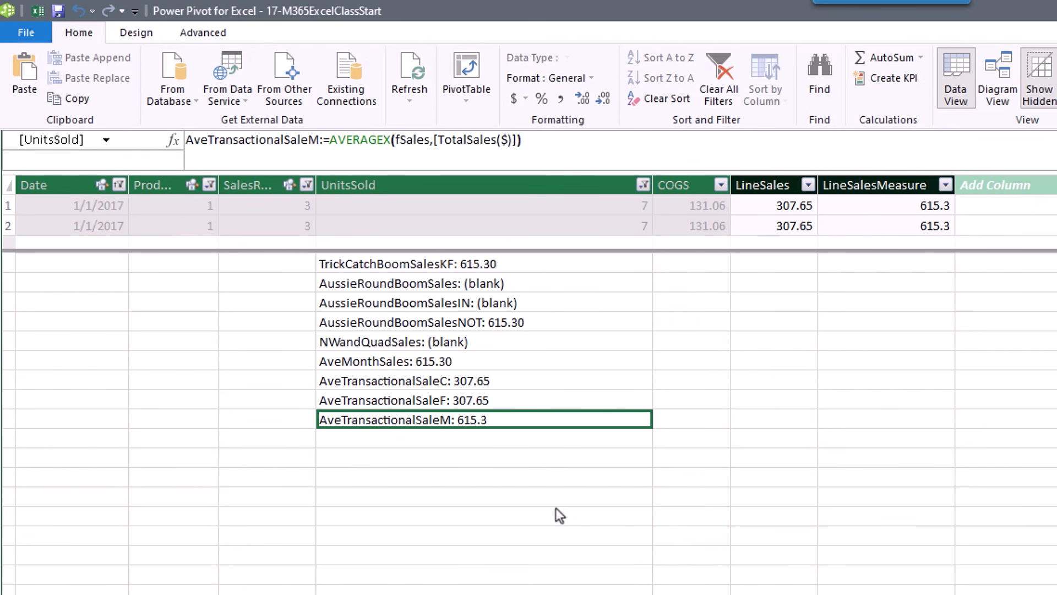
Add AveTransactionalSaleC, AveTransactionalSaleF and AveTransactionalSaleM to the Supplier PivotTable.
key("alt+Tab")
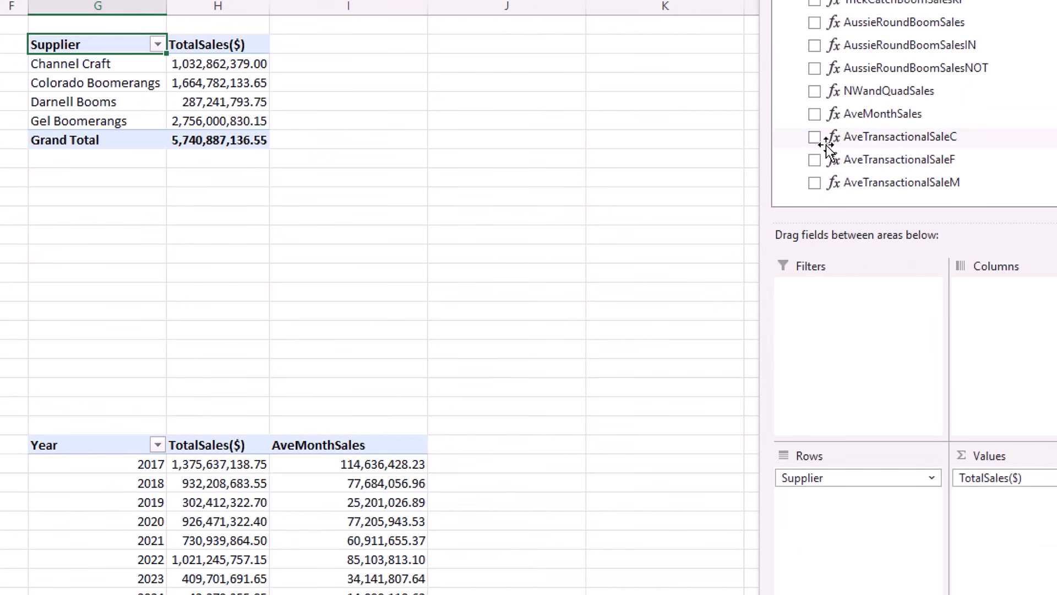
left_click(814, 137)
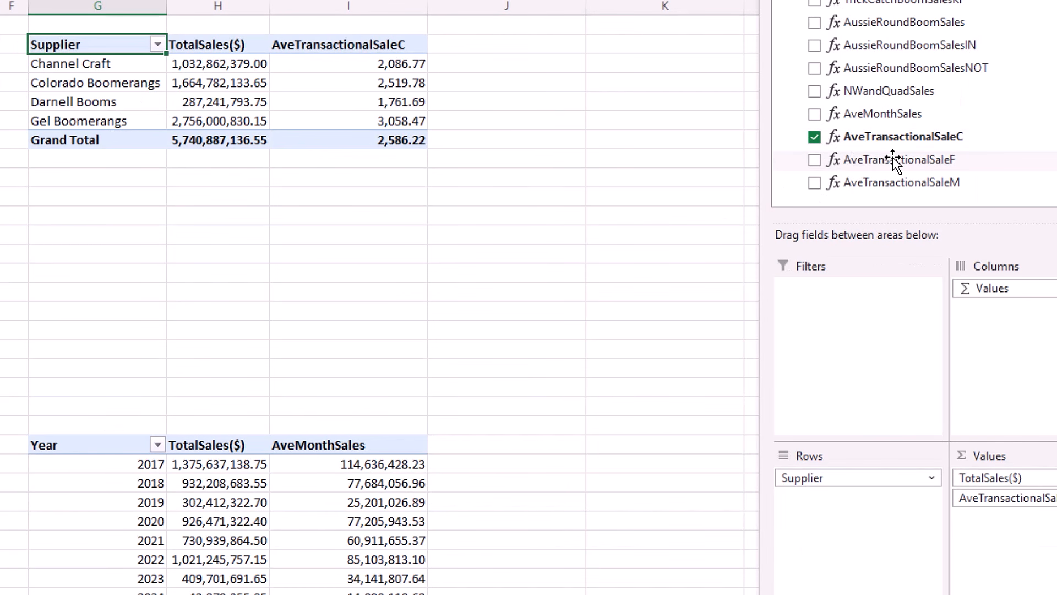
left_click(815, 160)
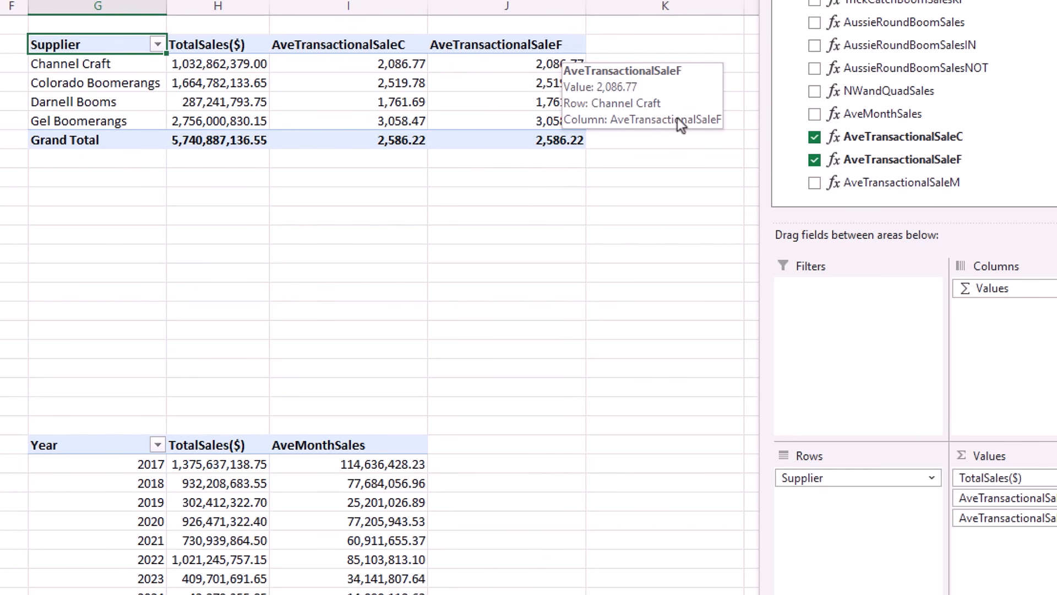
left_click(814, 182)
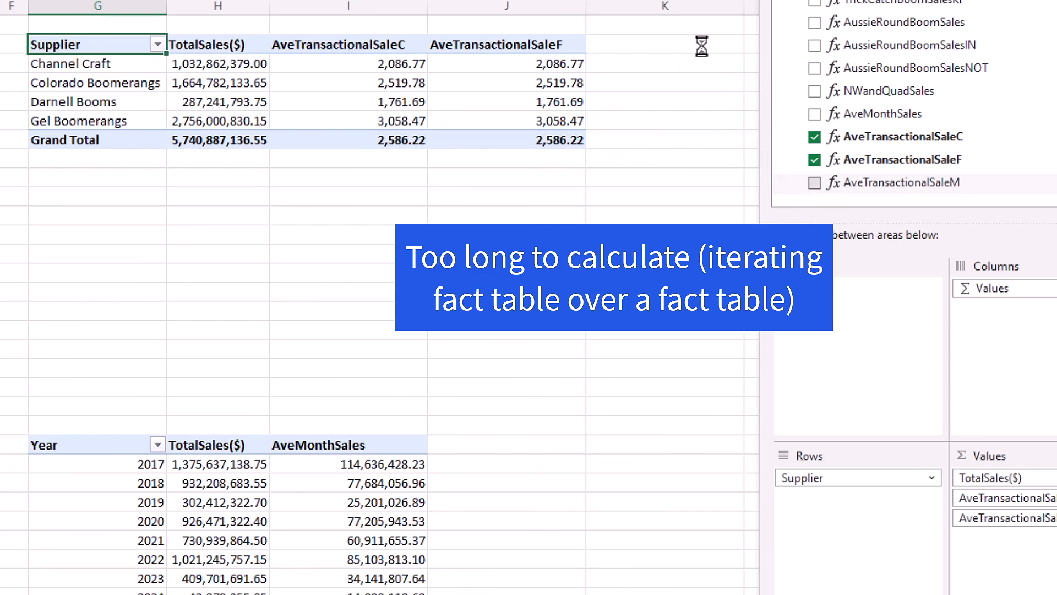
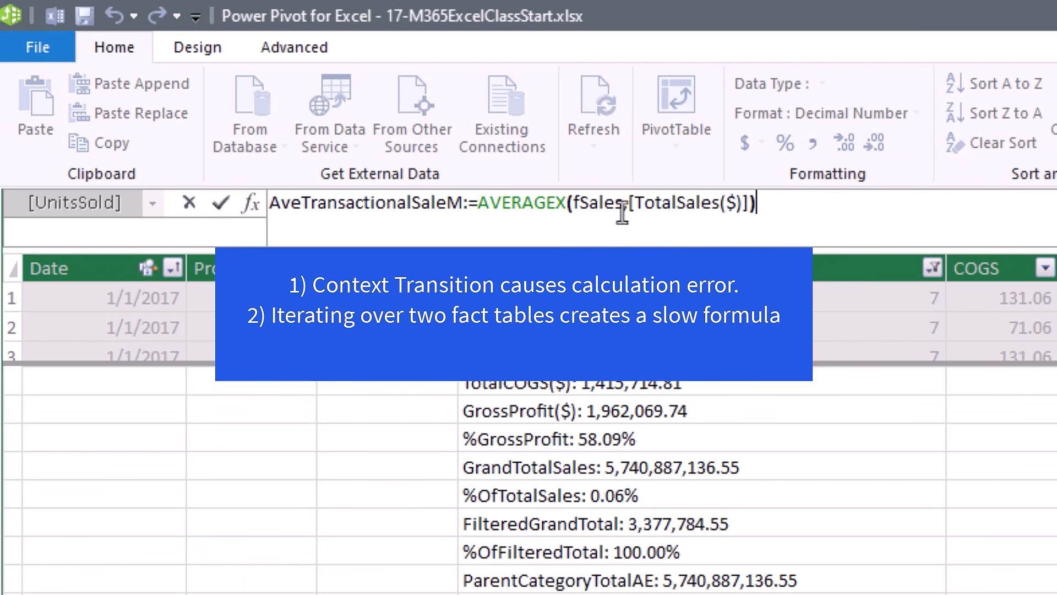
Inspect the fSales and TotalSales($) arguments of the AveTransactionalSaleM formula, then move to another measure cell.
left_click(581, 213)
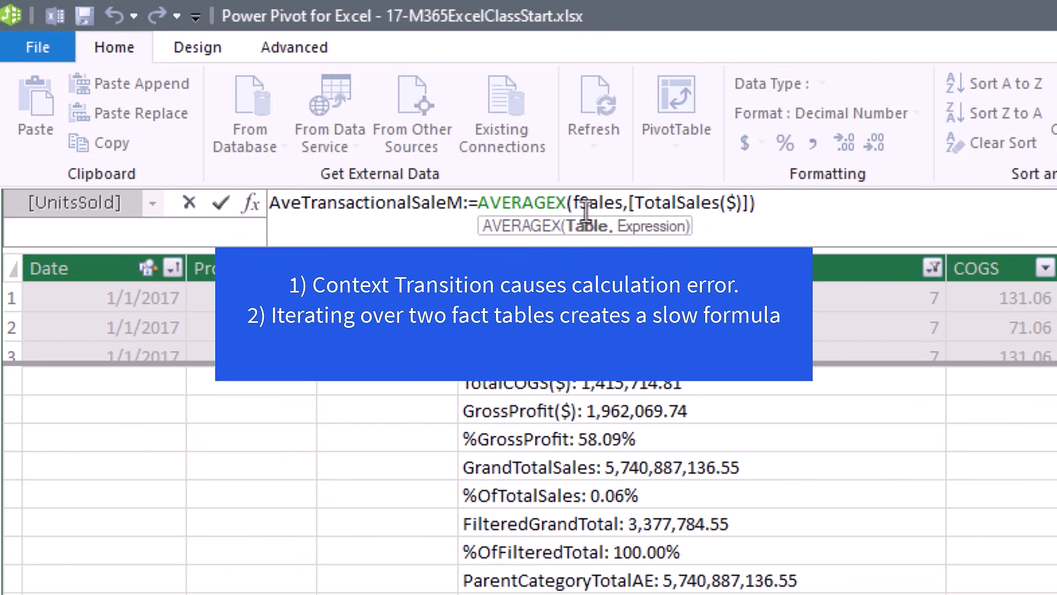
left_click(702, 209)
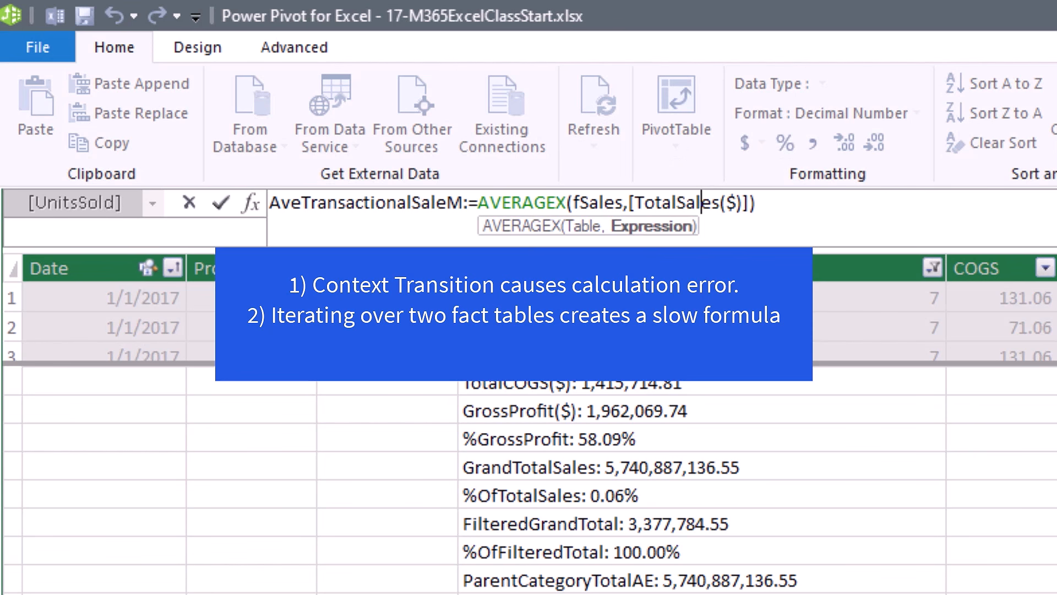
left_click(798, 216)
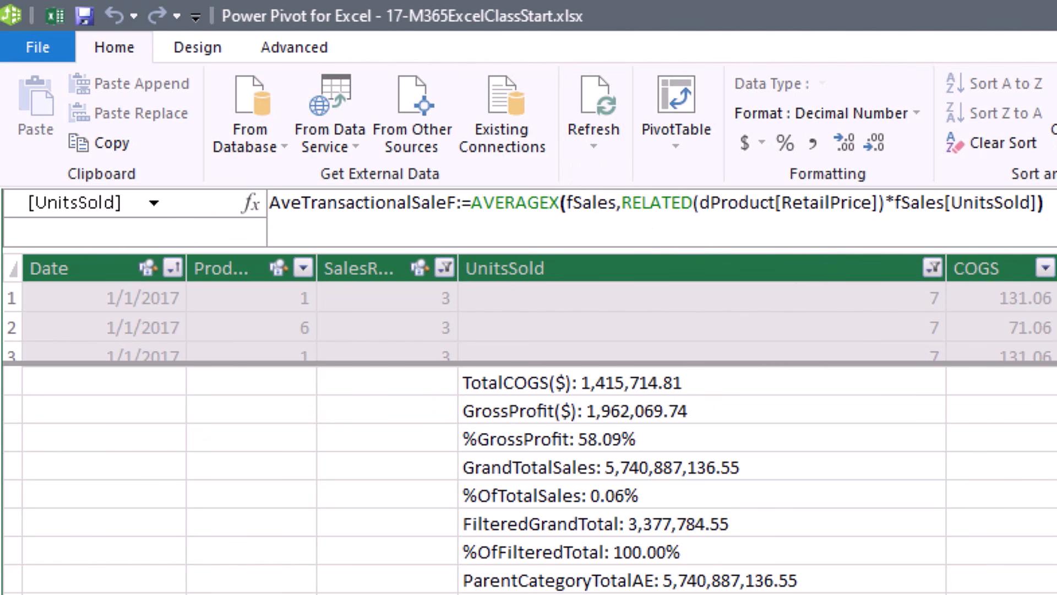
key("Up")
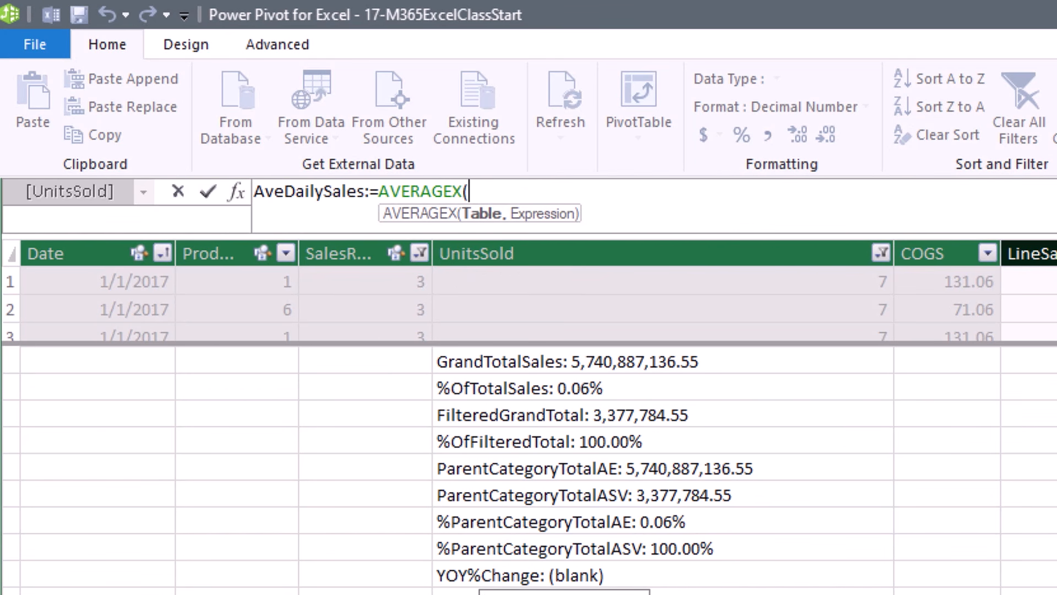
Finish AveDailySales as AVERAGEX(dDate,[TotalSales($)]) with autocomplete and commit it.
type("dd")
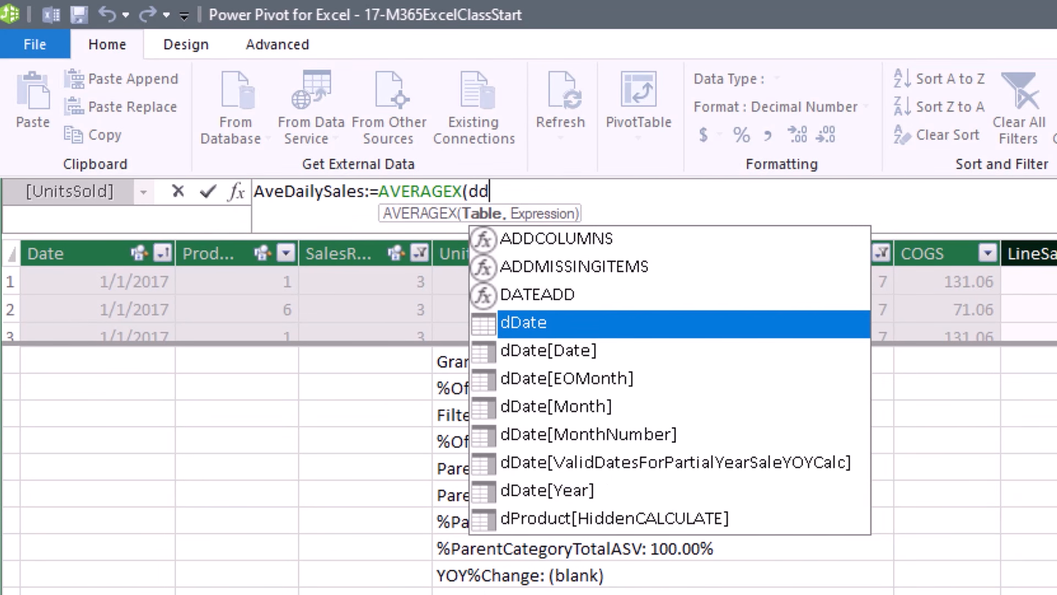
key("Tab")
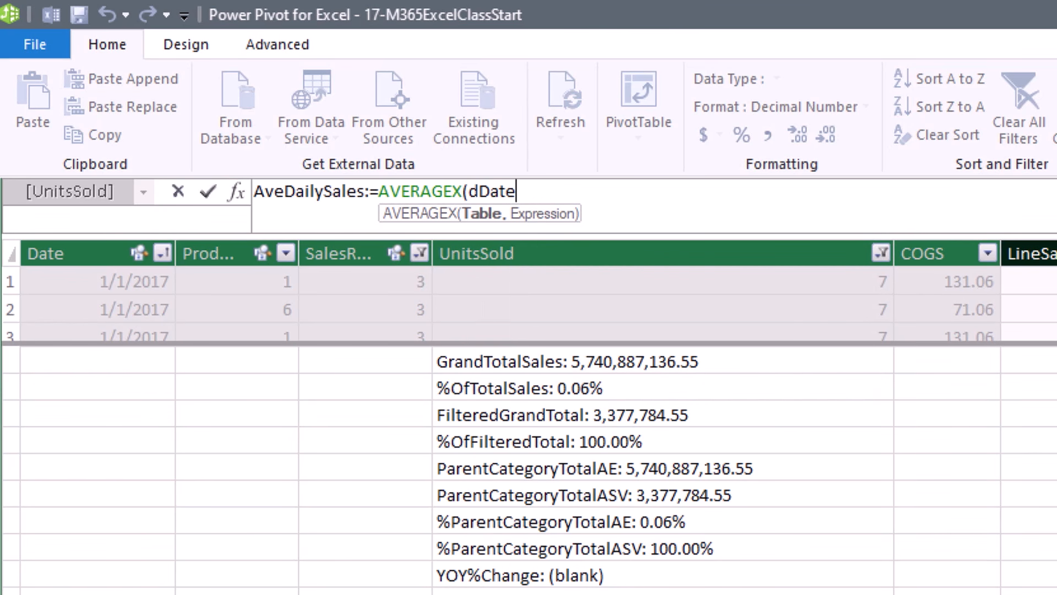
type(",[")
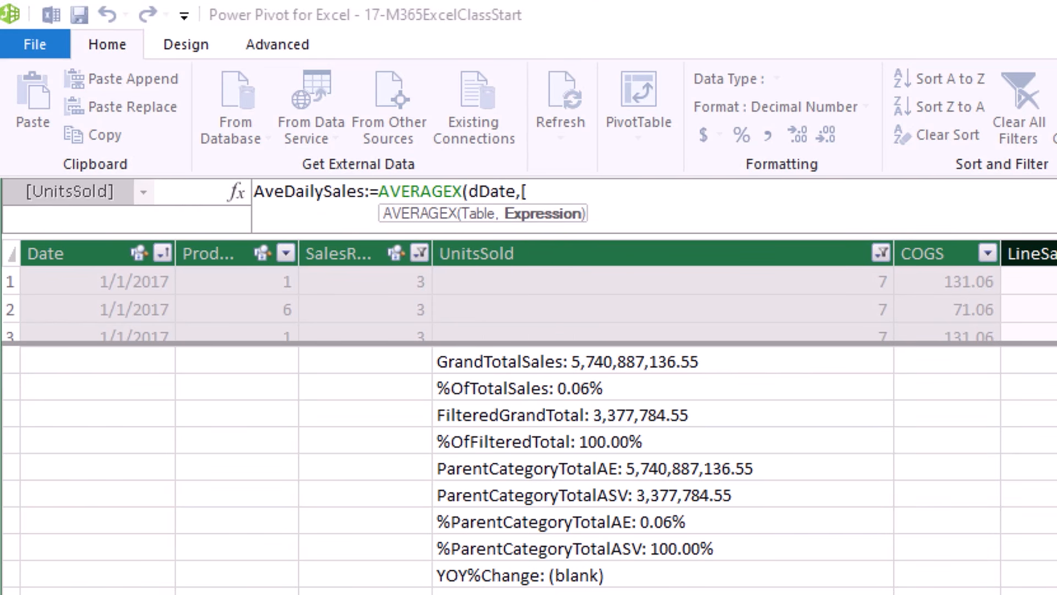
key("Down")
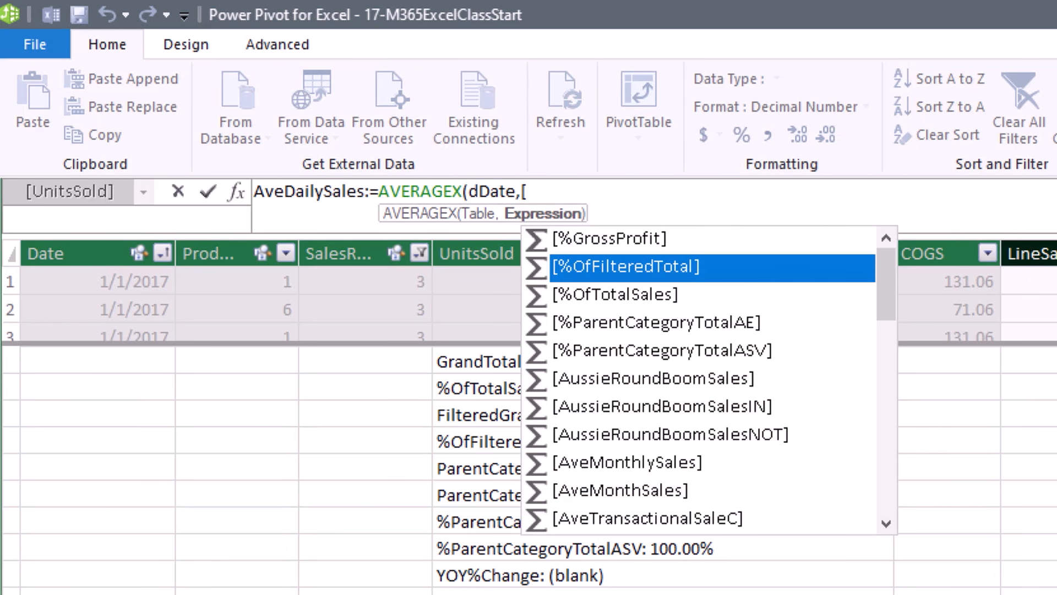
type("t")
key("Down")
key("Tab")
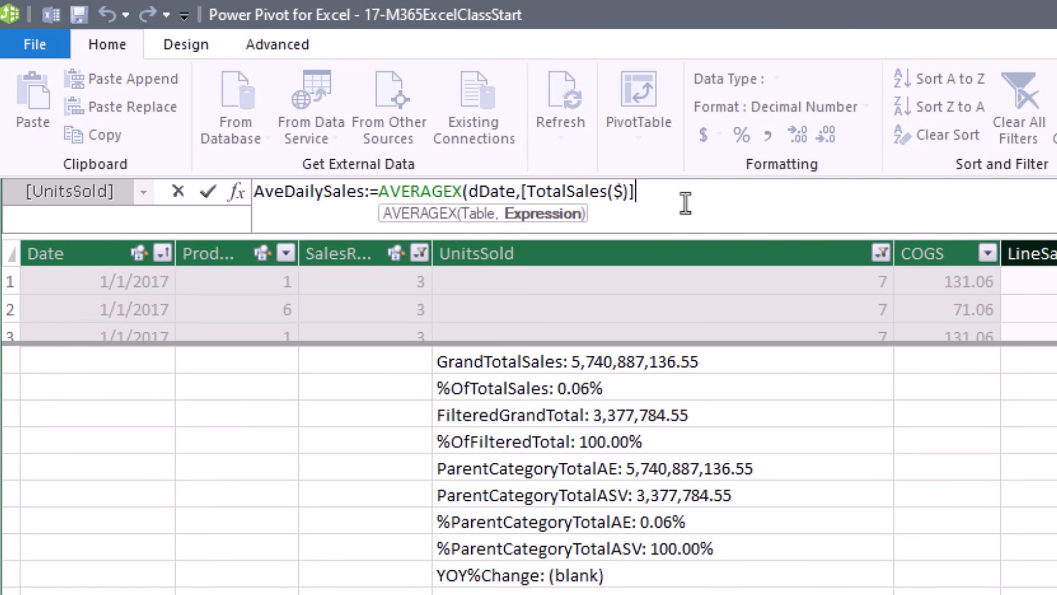
type(")")
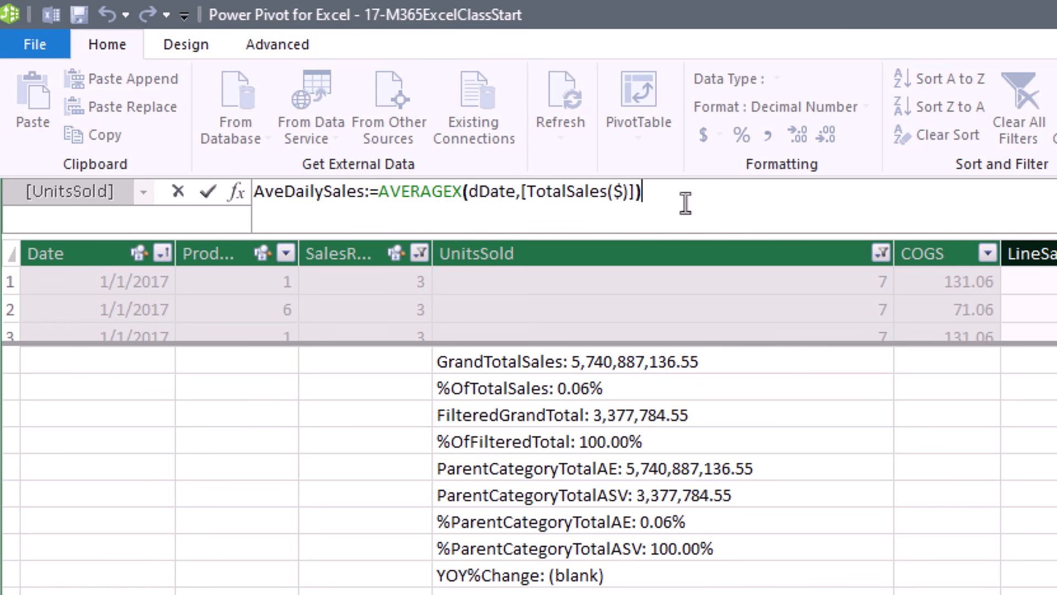
key("Return")
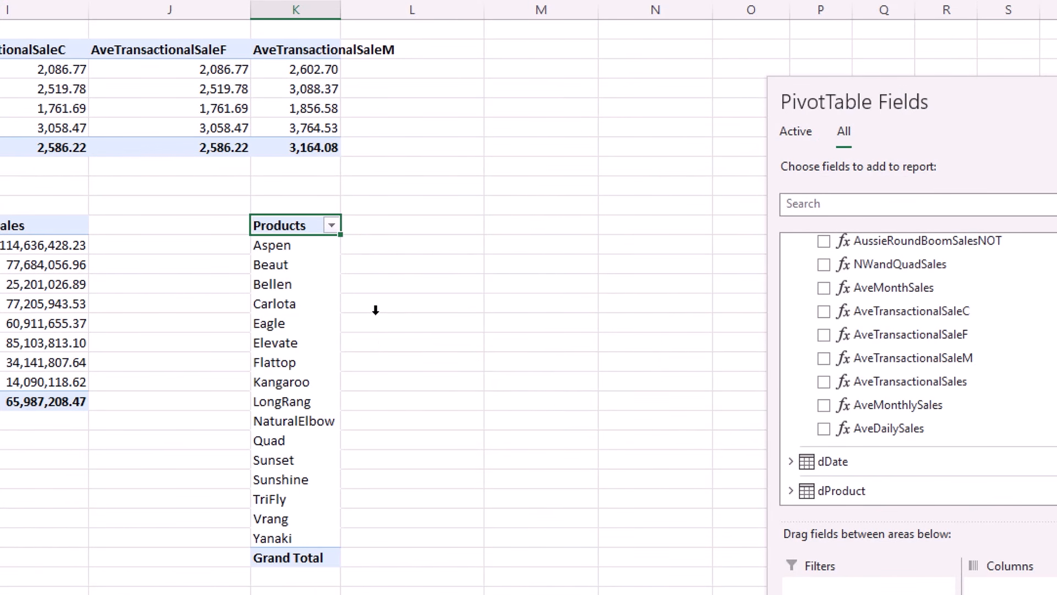
Add AveTransactionalSales, AveDailySales and AveMonthlySales to the product PivotTable.
left_click(824, 384)
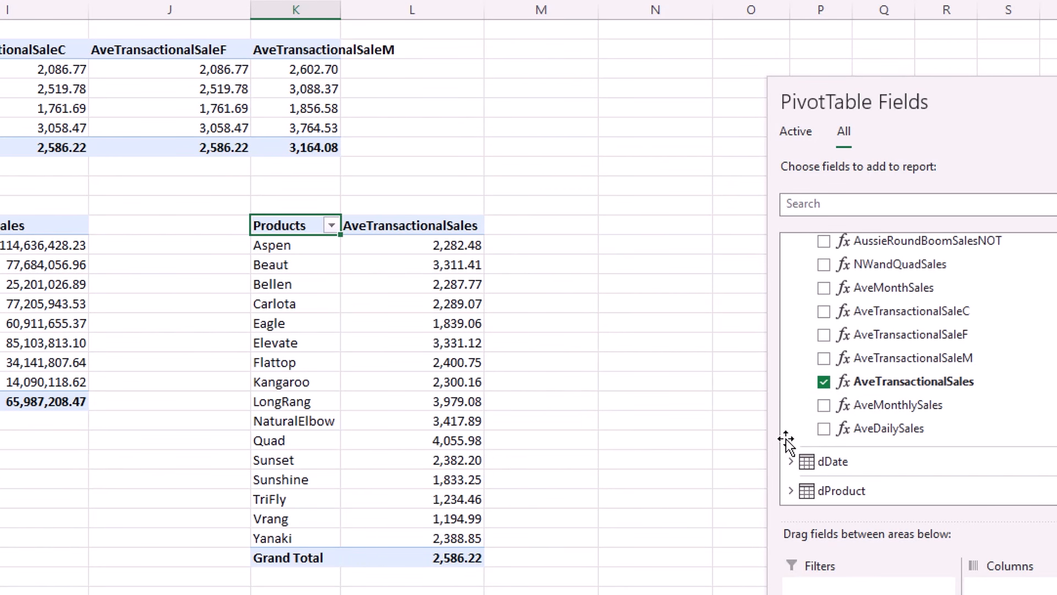
left_click(824, 429)
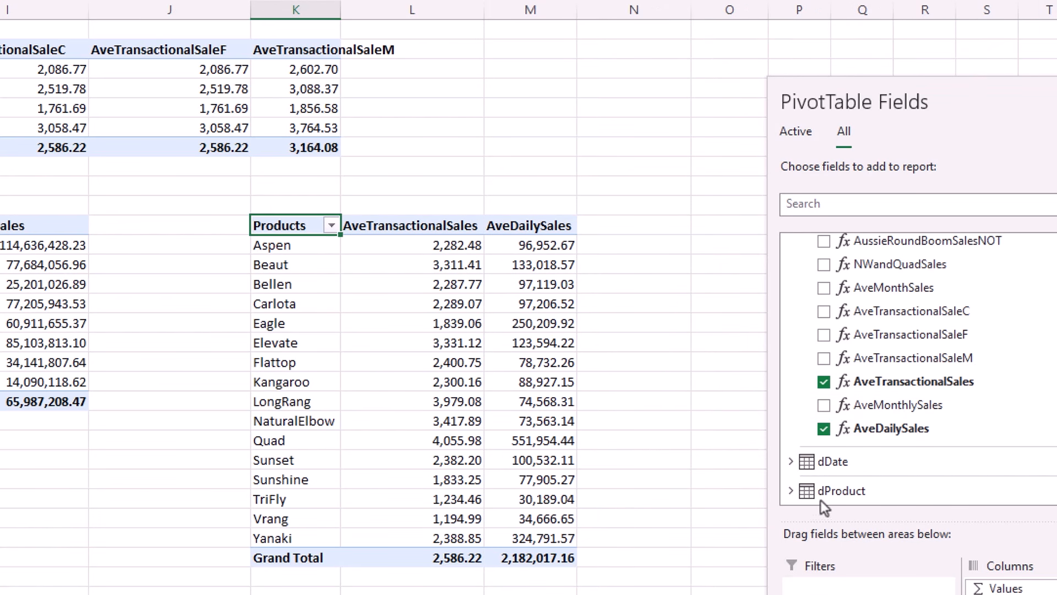
left_click(826, 406)
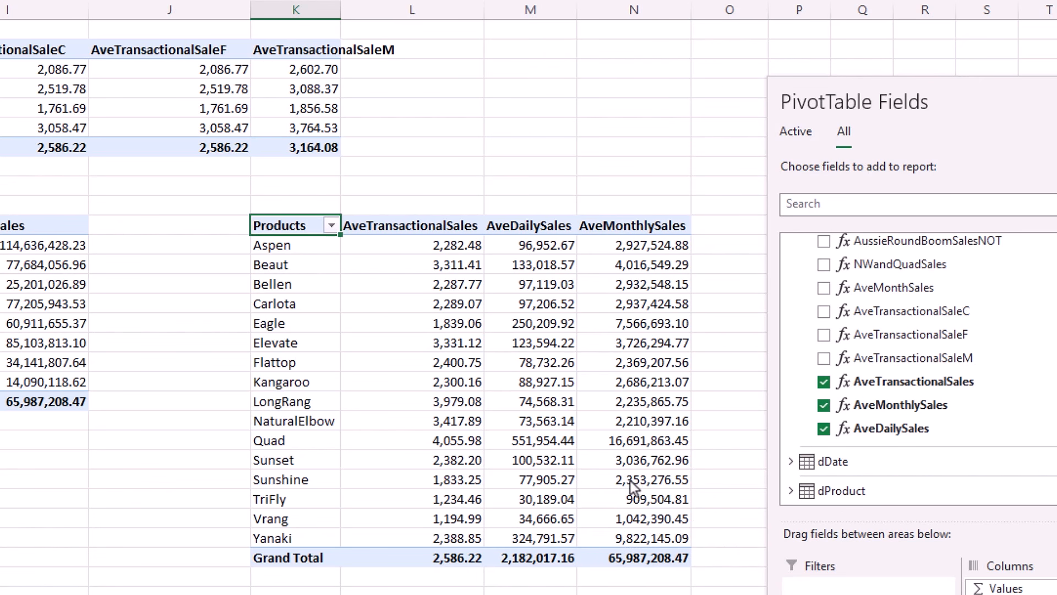
key("alt+Tab")
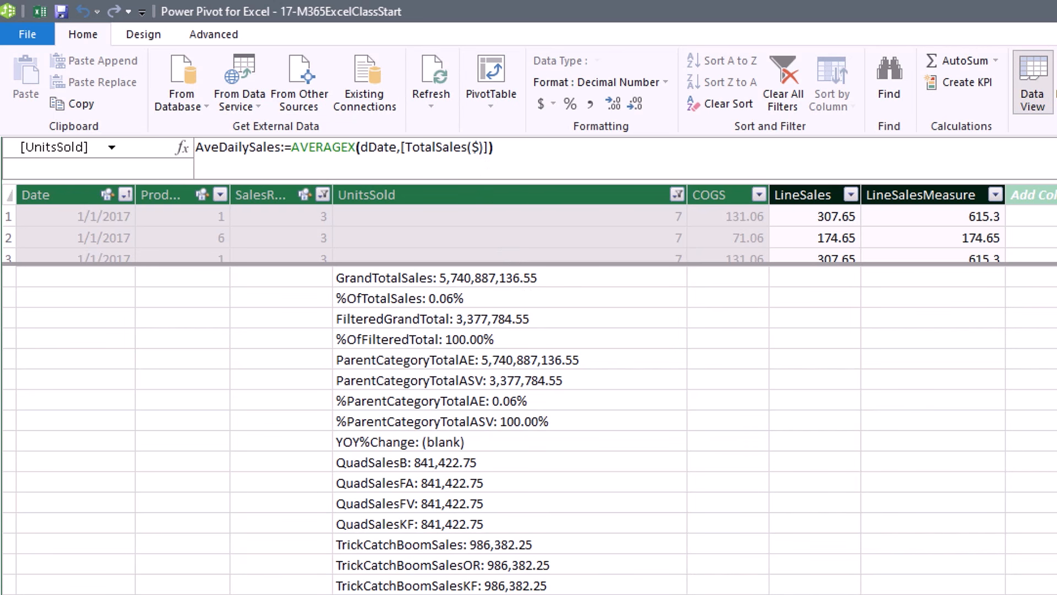
left_click(556, 592)
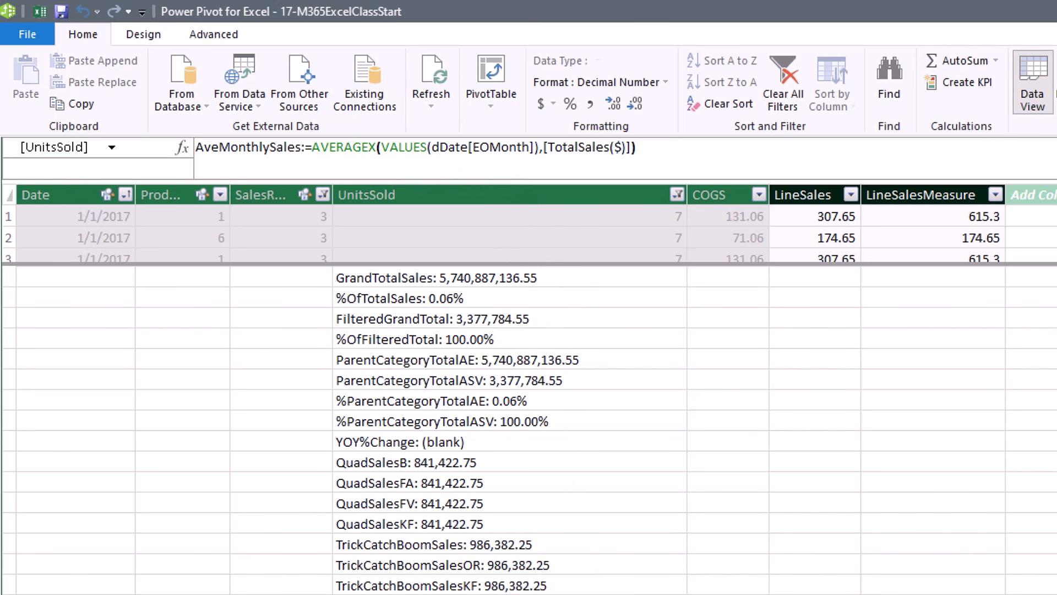
left_click(550, 592)
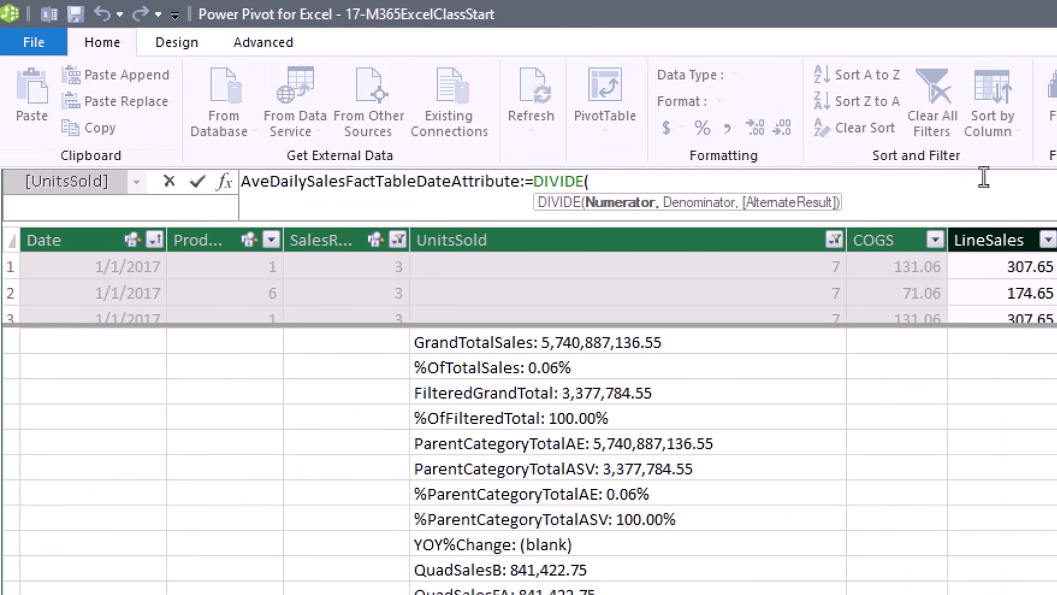
Define AveDailySalesFactTableDateAttribute as DIVIDE([TotalSales($)],DISTINCTCOUNT(fSales[Date])) and commit it.
type("[t")
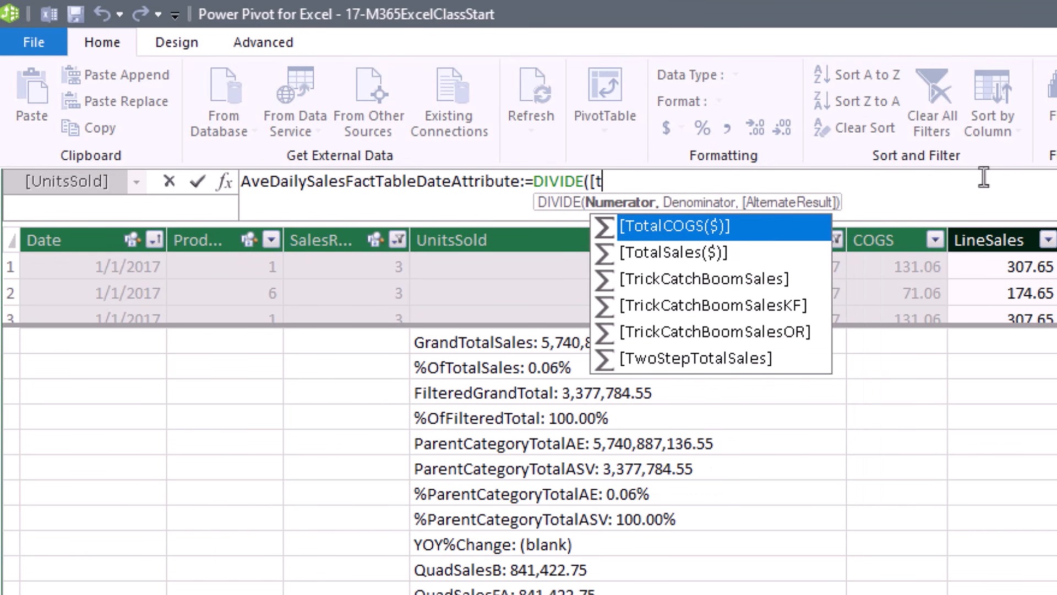
key("Down")
key("Tab")
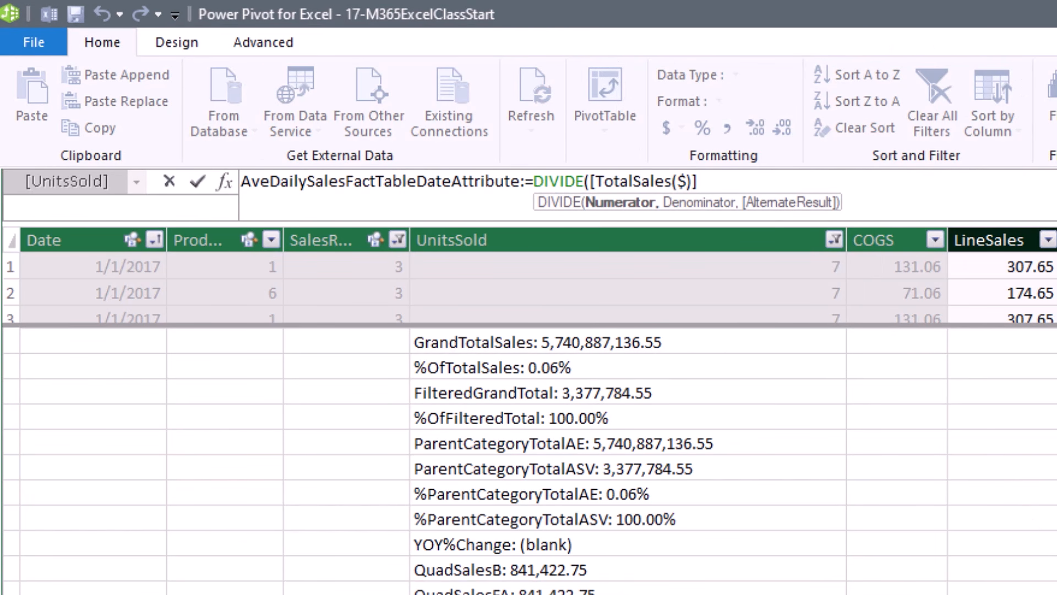
type(",dis")
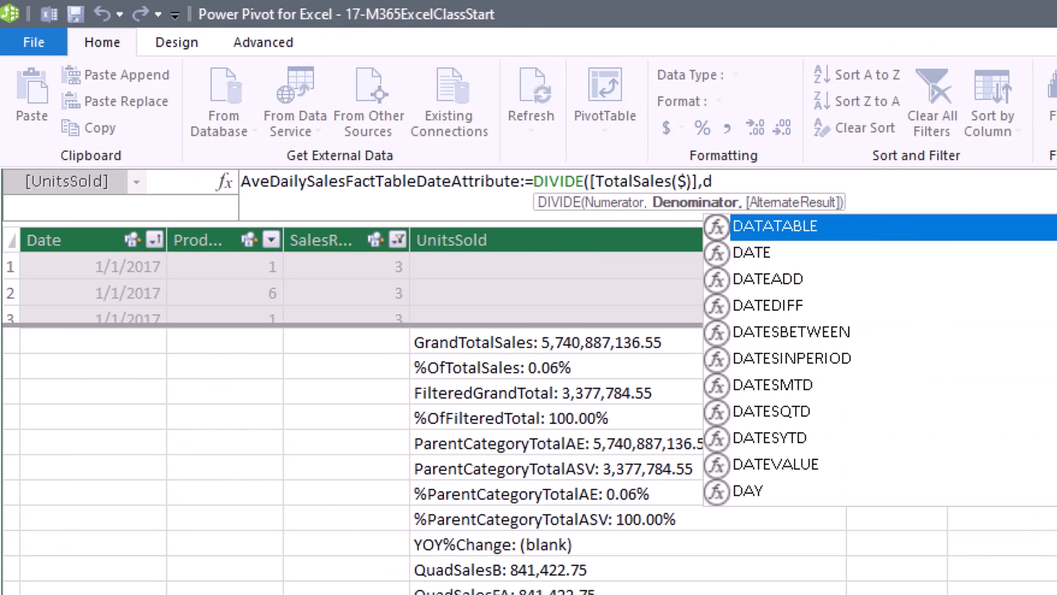
key("Down")
key("Down")
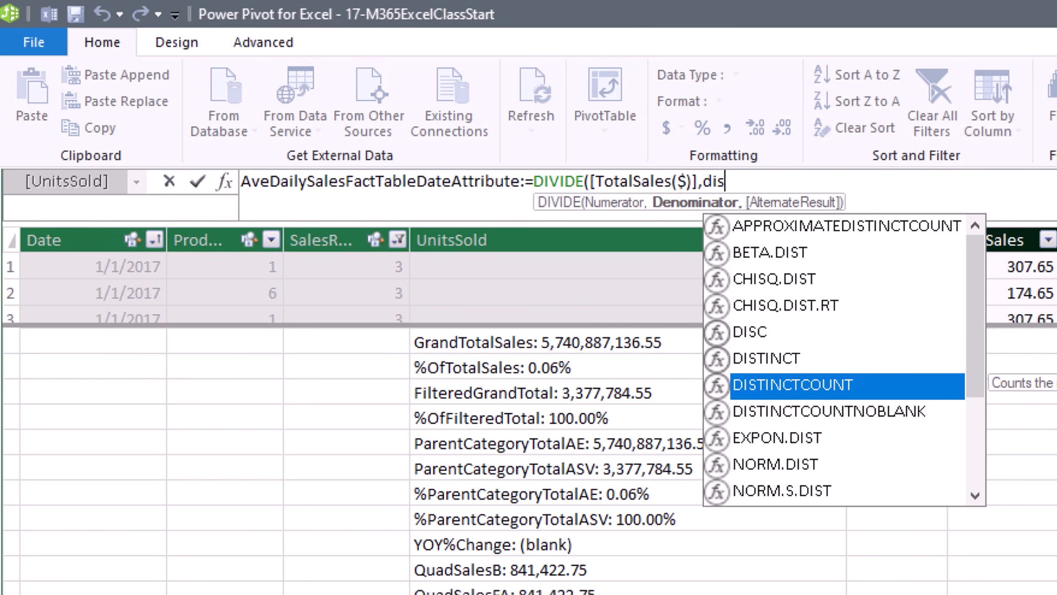
key("Tab")
type("fs")
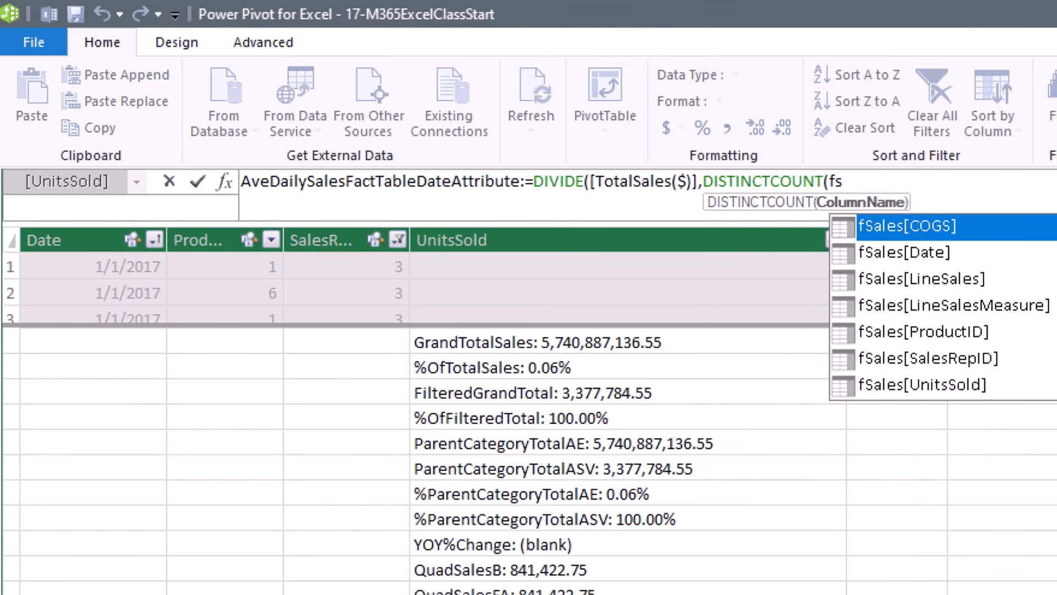
key("Down")
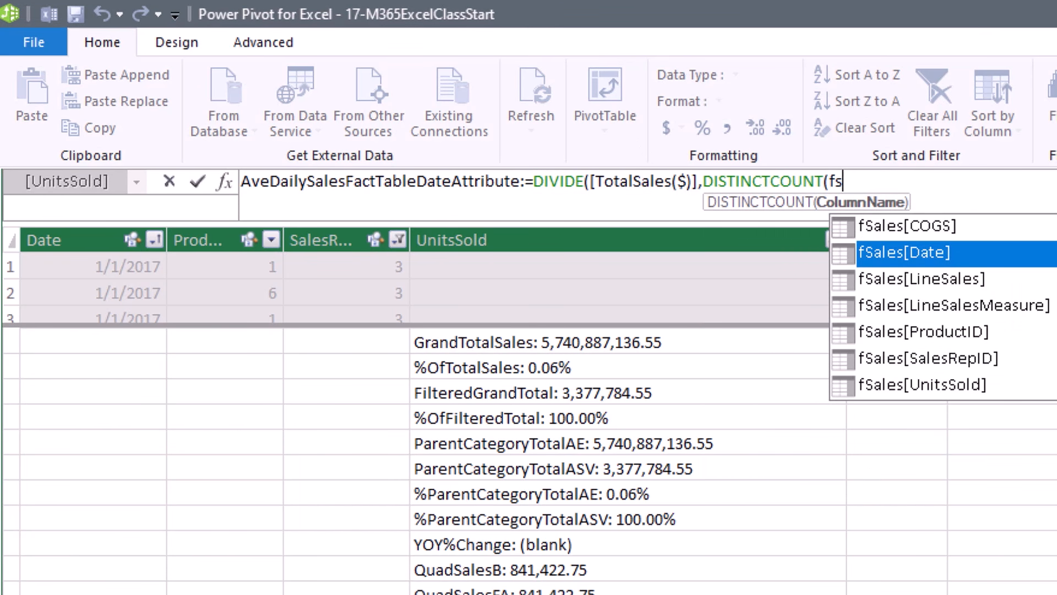
key("Tab")
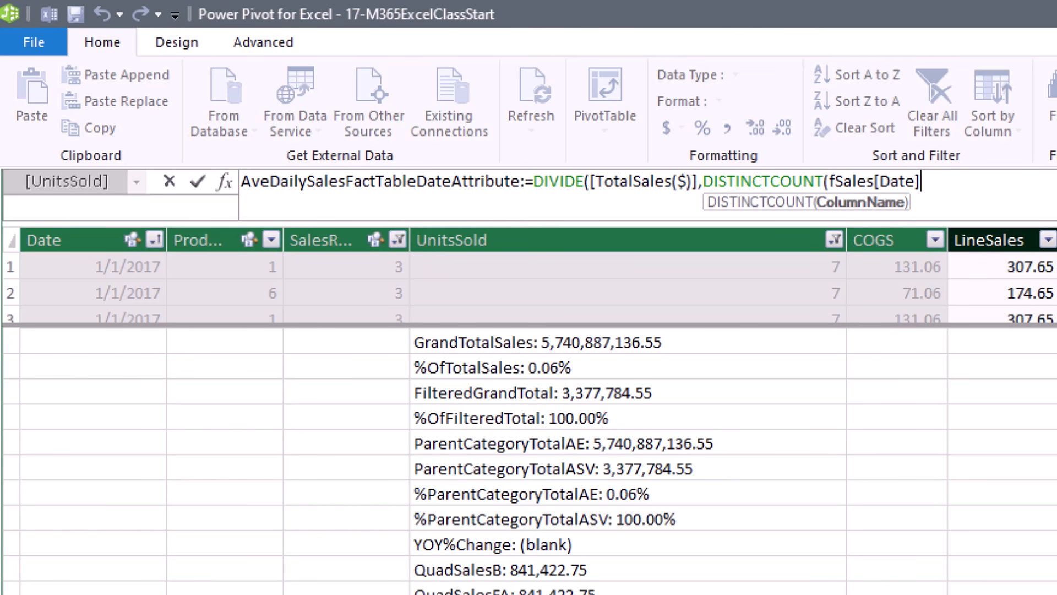
type(")")
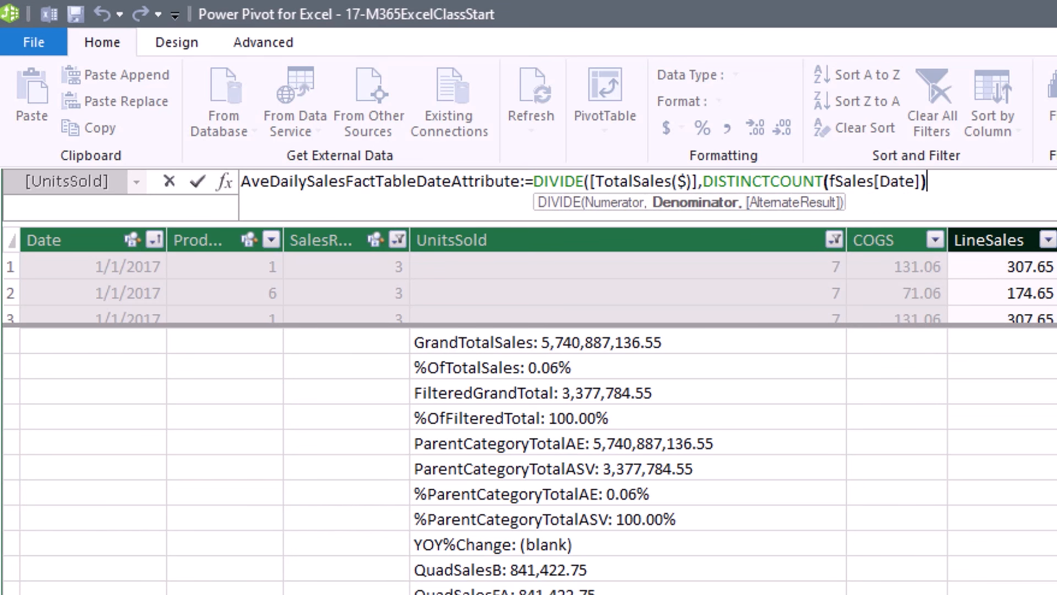
type(")")
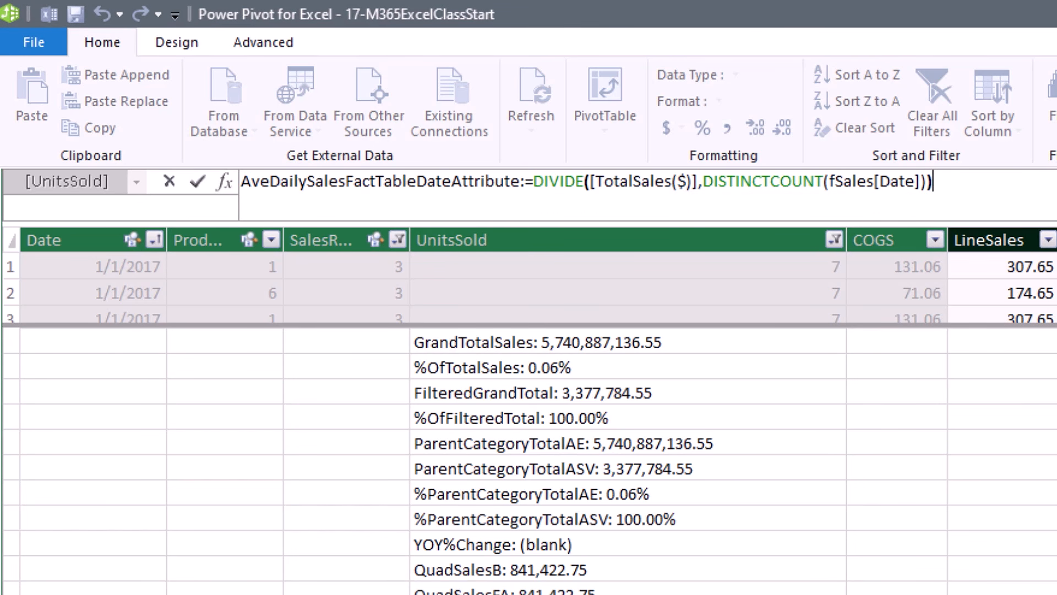
key("Return")
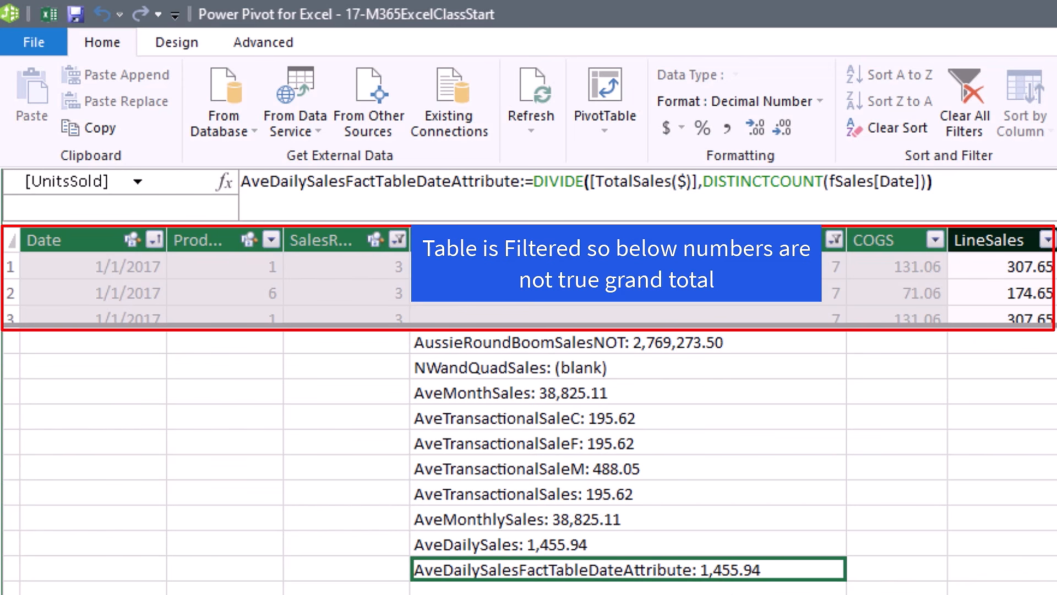
Compare the AveDailySales and AveDailySalesFactTableDateAttribute formulas, then add the latter to the PivotTable values.
left_click(545, 543)
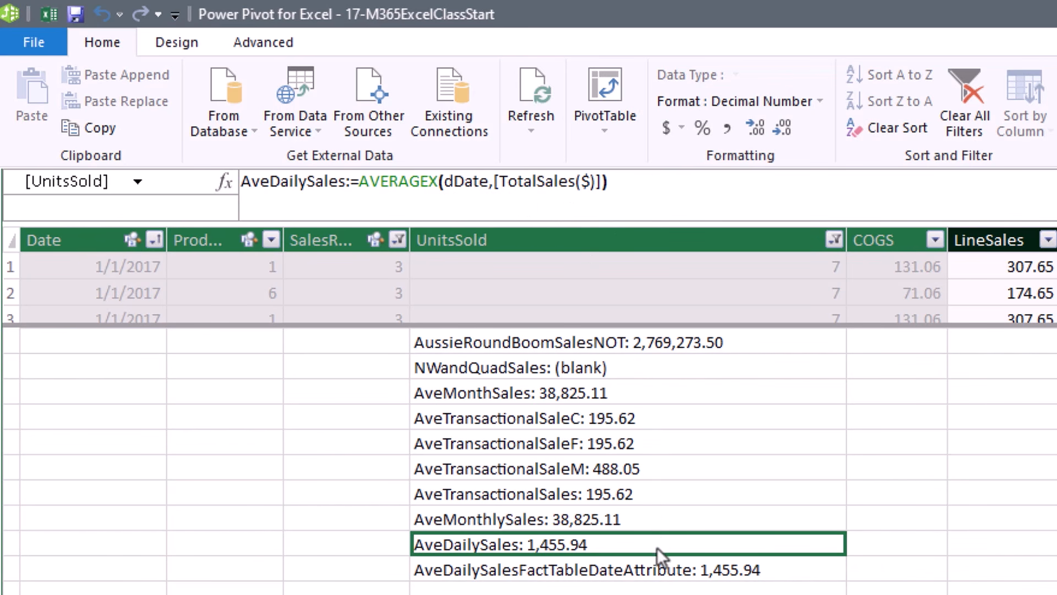
left_click(665, 571)
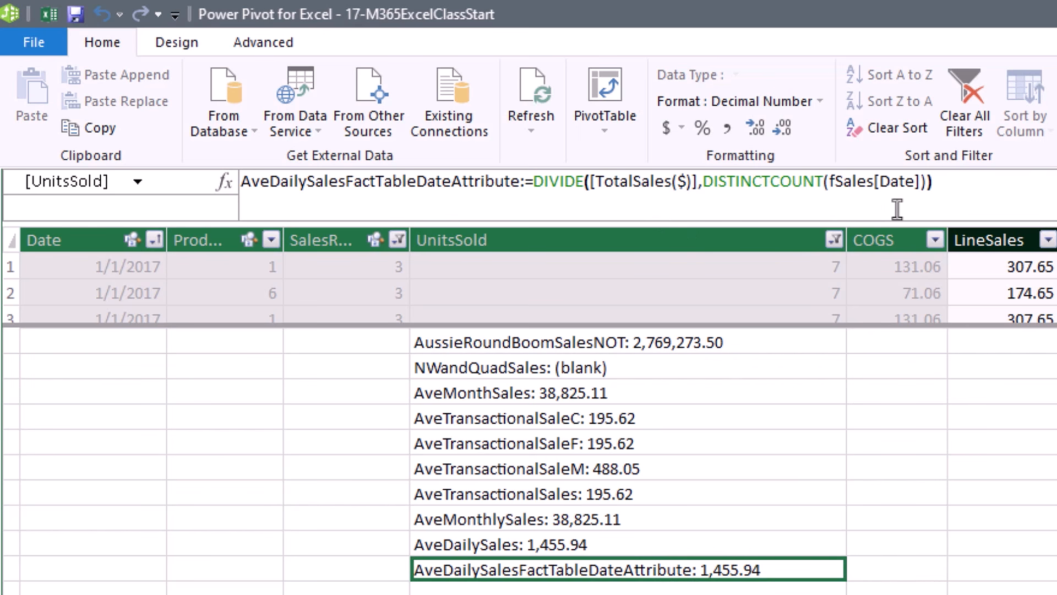
key("alt+Tab")
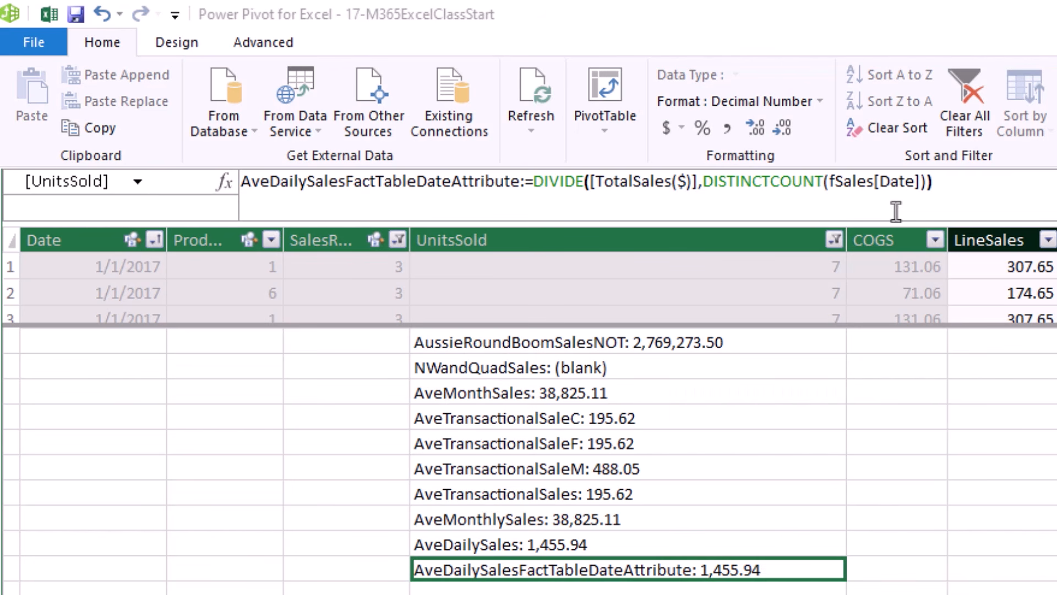
left_click_drag(782, 182, 903, 550)
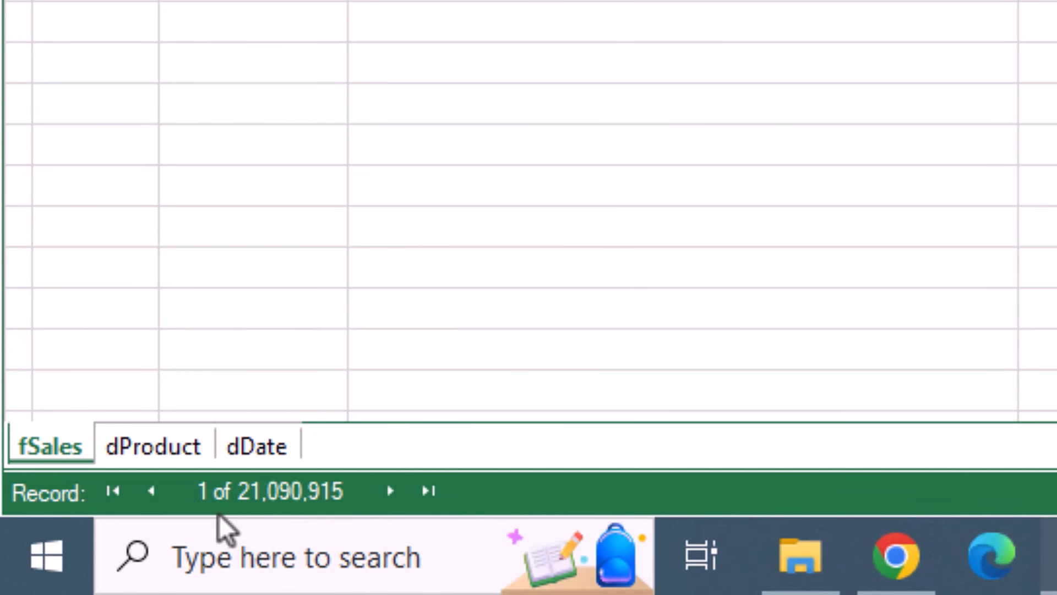
View the rows of the dDate and dProduct tables.
left_click(250, 460)
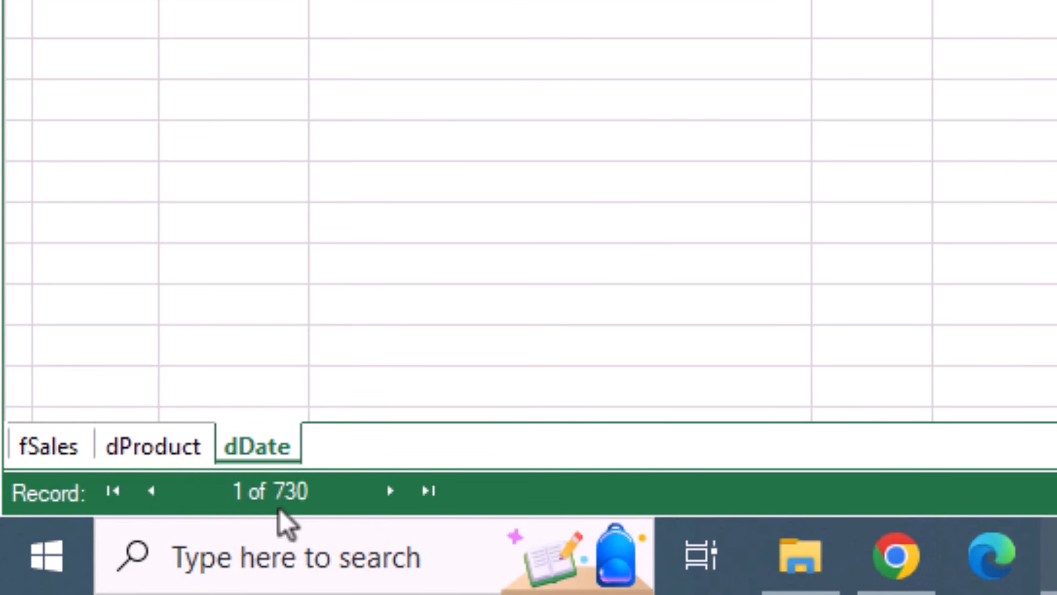
left_click(175, 462)
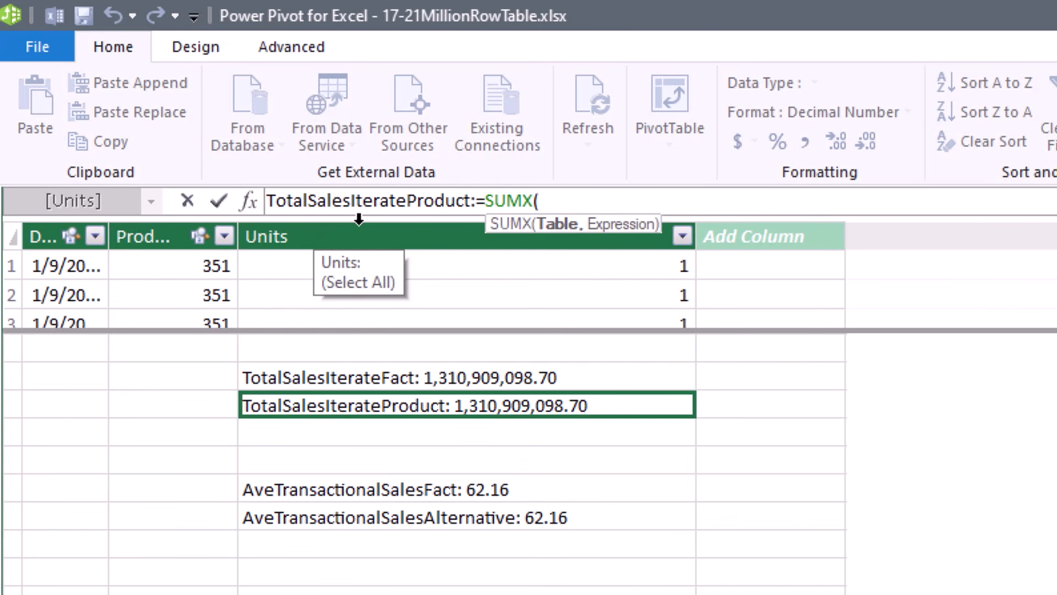
Build the TotalSalesIterateProduct formula as SUMX(VALUES(dProduct),dProduct[Price]*SUM(fSales[Units])).
type("values(")
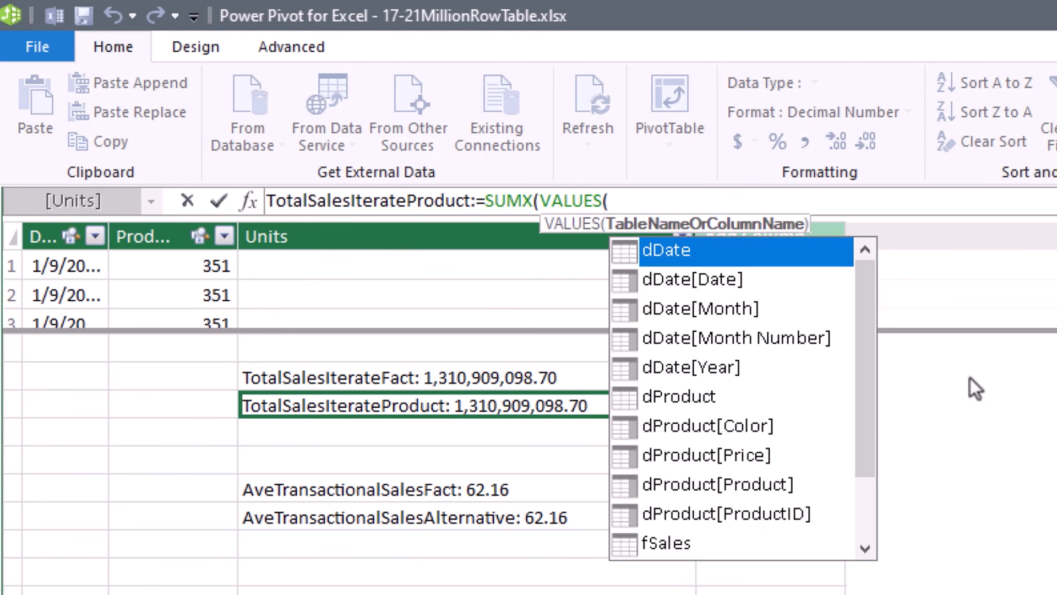
type("dp")
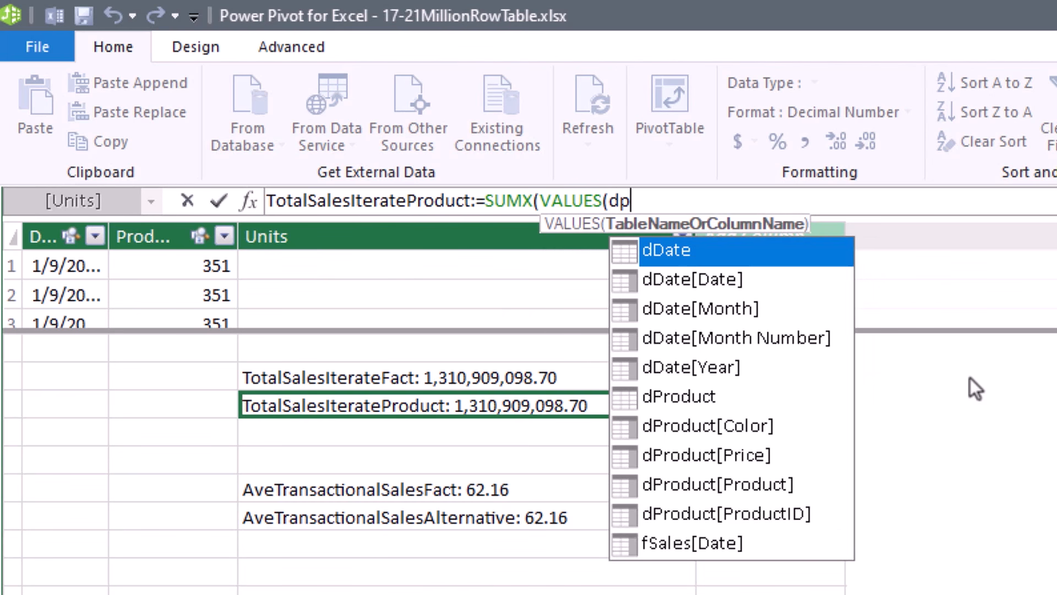
key("Tab")
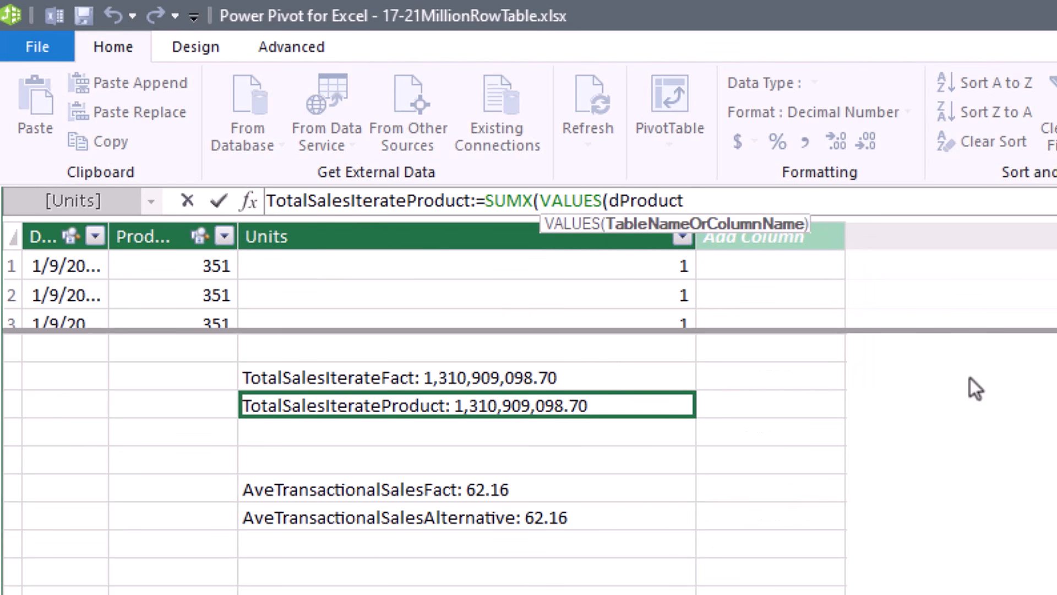
type(")")
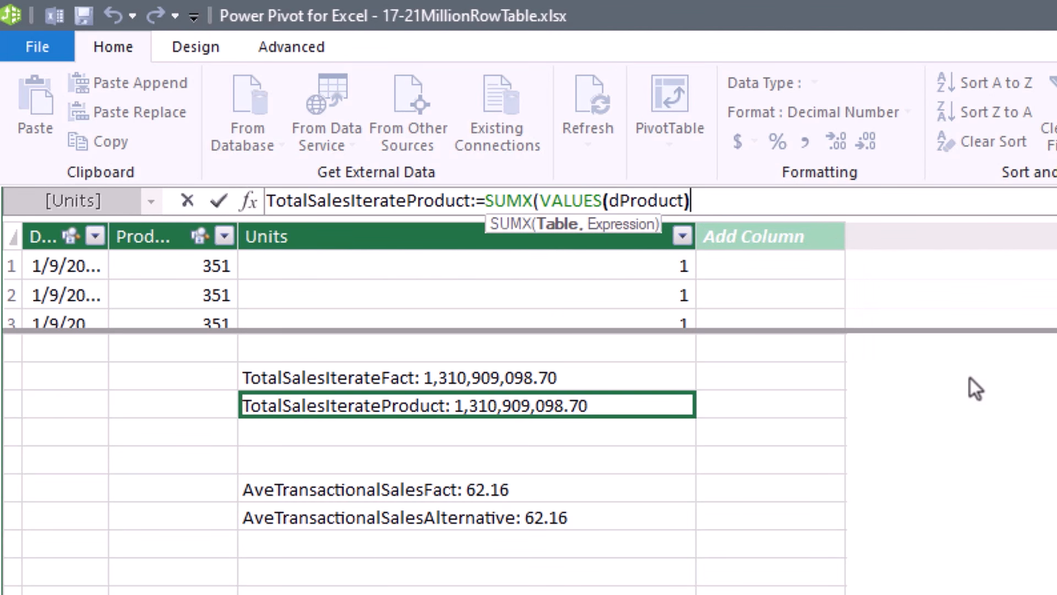
type(",")
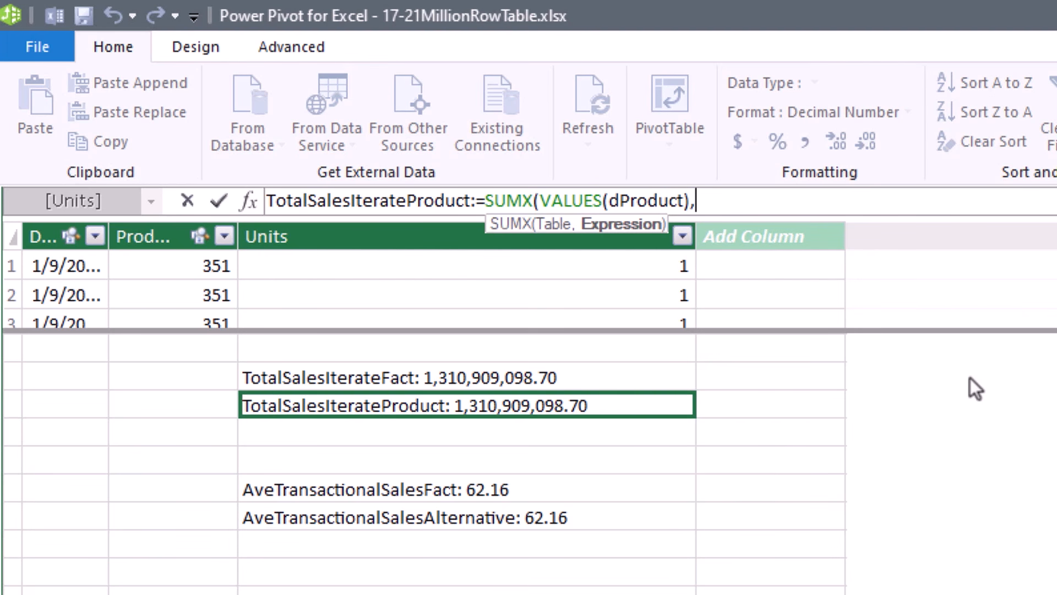
type("dp")
key("Down")
key("Down")
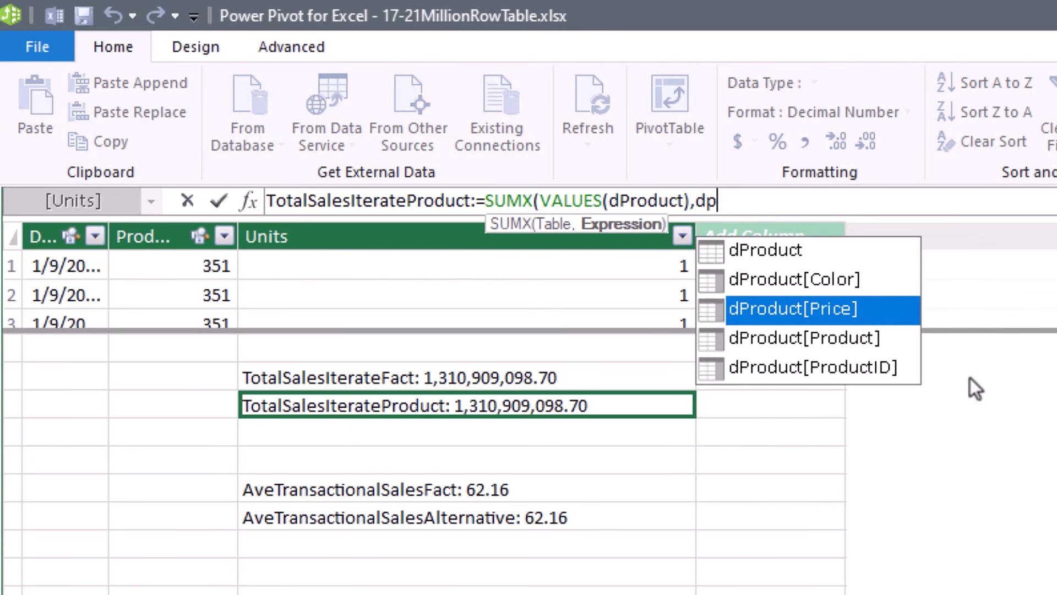
key("Tab")
type("*")
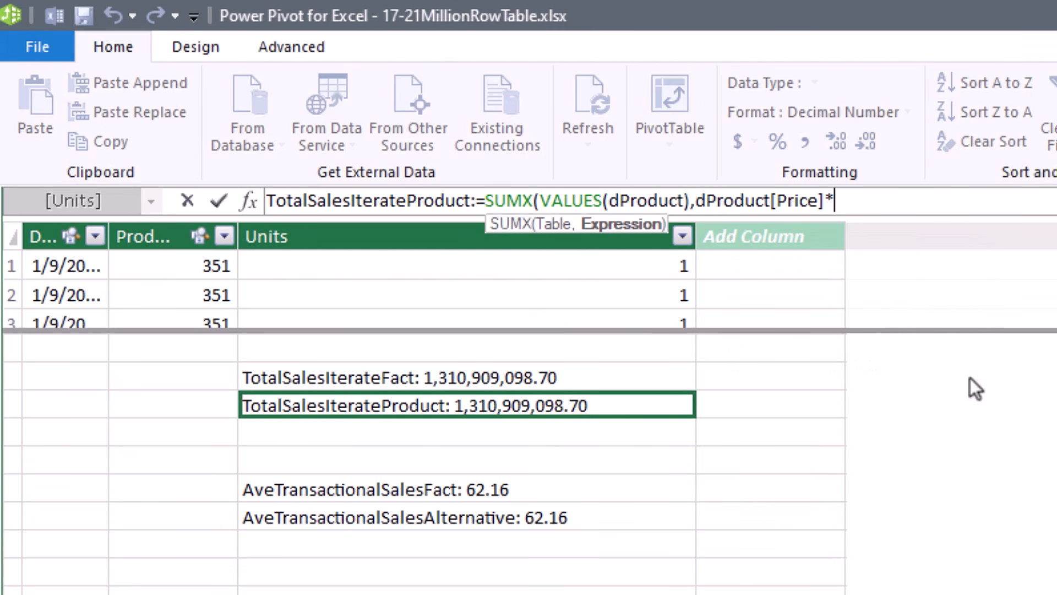
type("sum")
key("Tab")
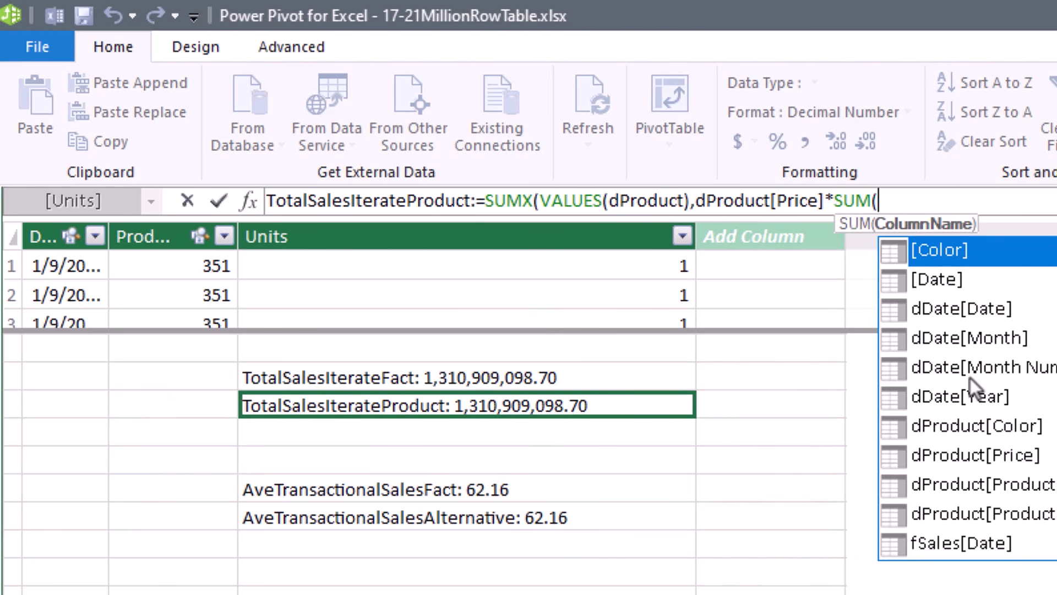
type("fs")
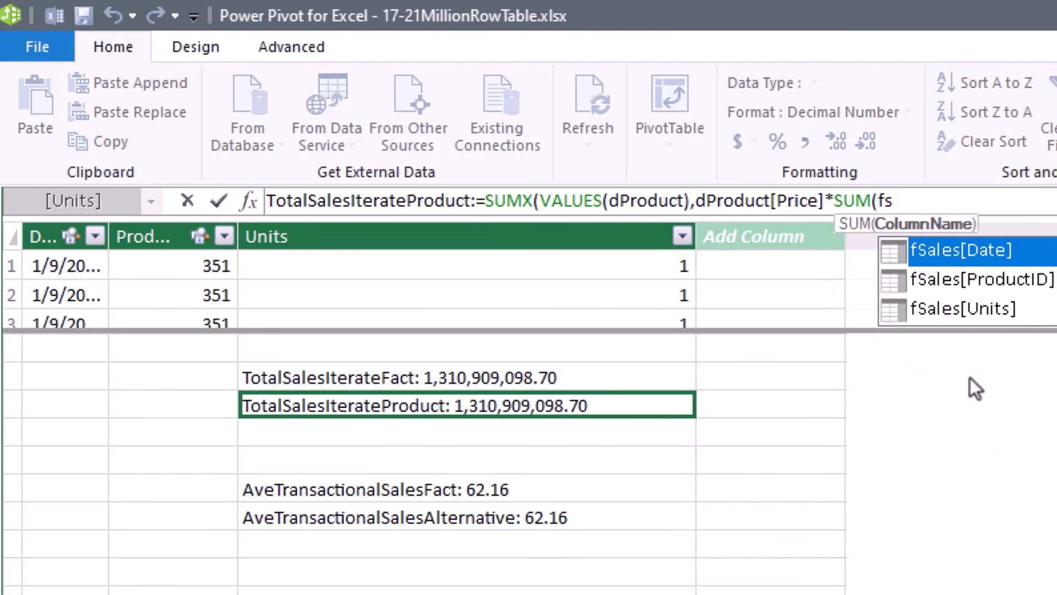
key("Down")
key("Down")
key("Tab")
type(")")
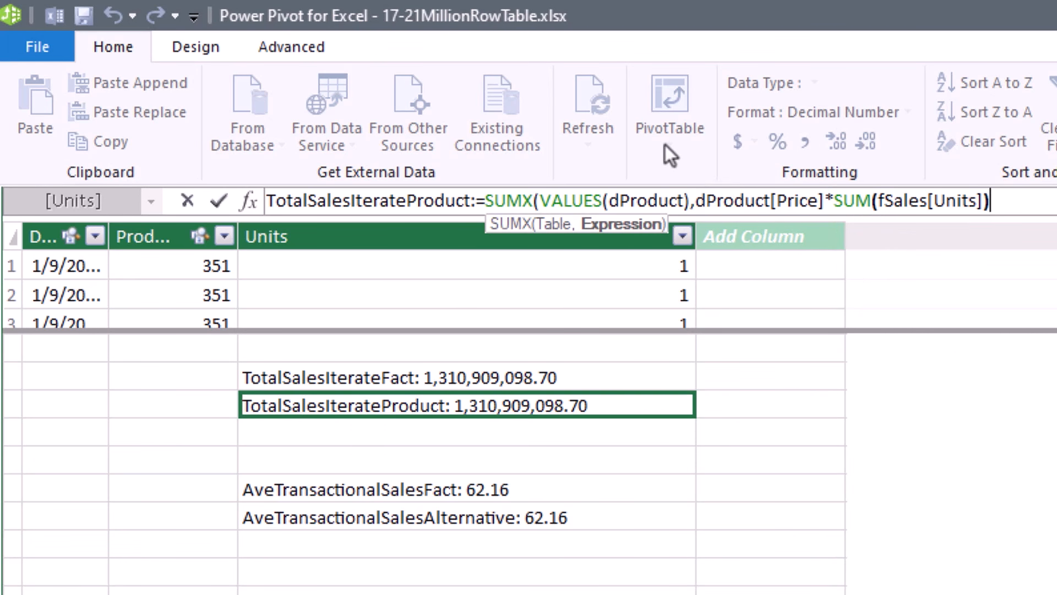
Wrap SUM(fSales[Units]) in CALCULATE, close the parentheses and commit the measure.
left_click(835, 202)
type("CALCULATE(")
key("Tab")
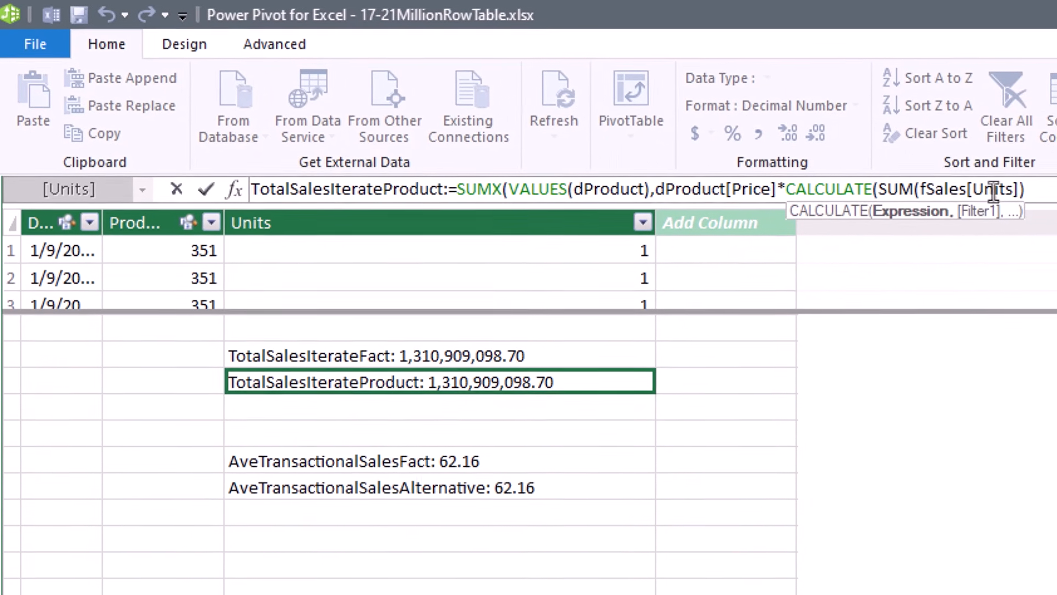
left_click(1014, 187)
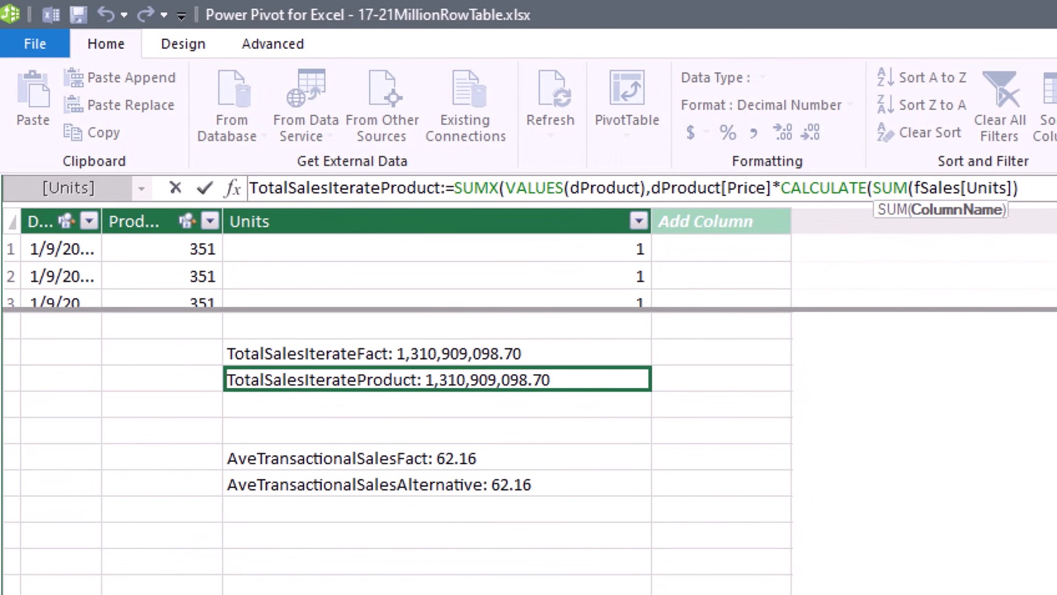
type(")")
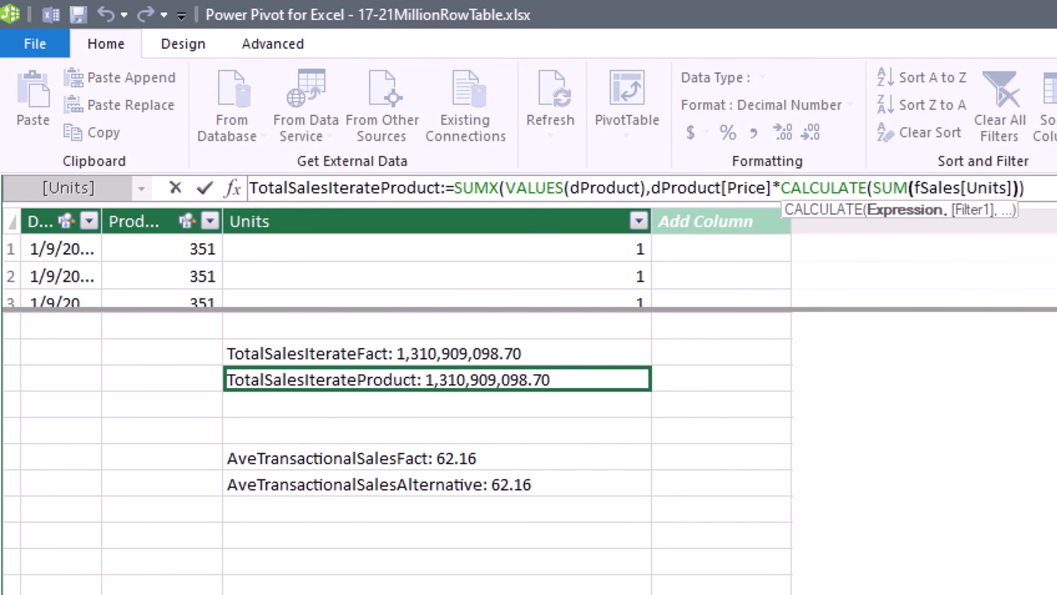
type(")")
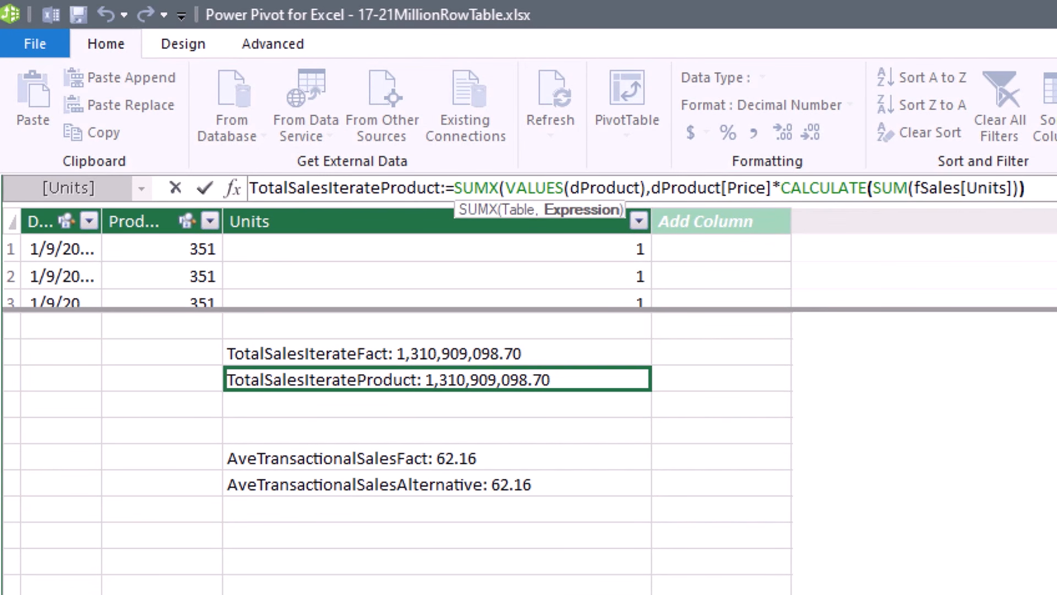
type(")")
key("Return")
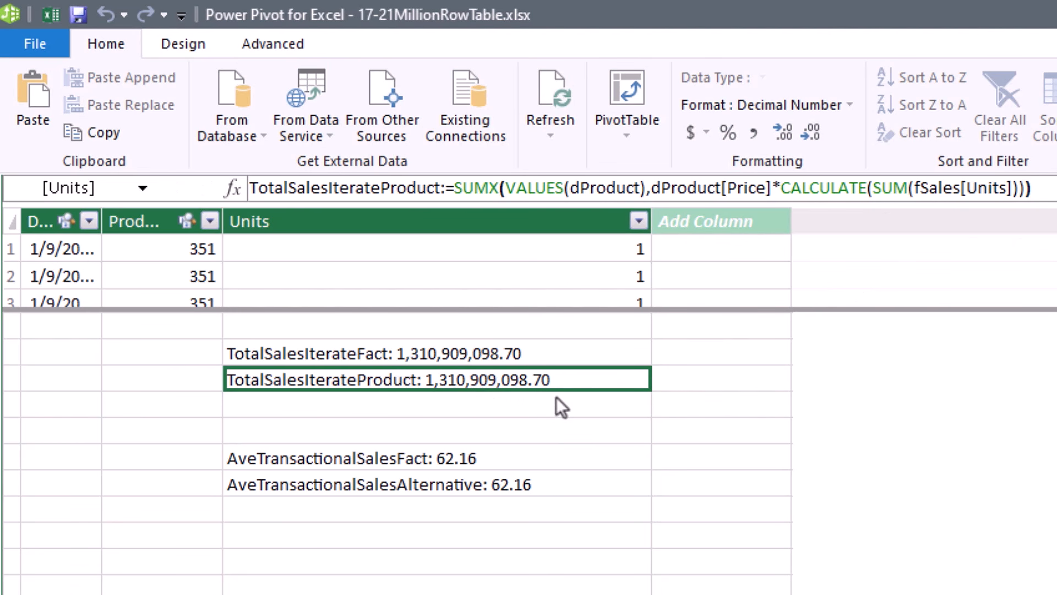
left_click(421, 353)
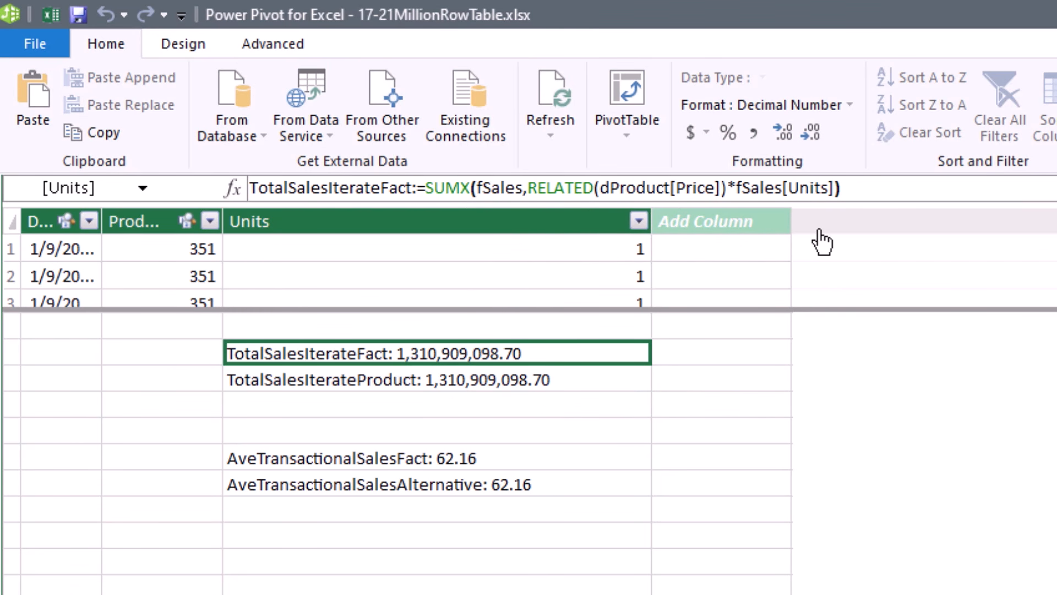
key("Down")
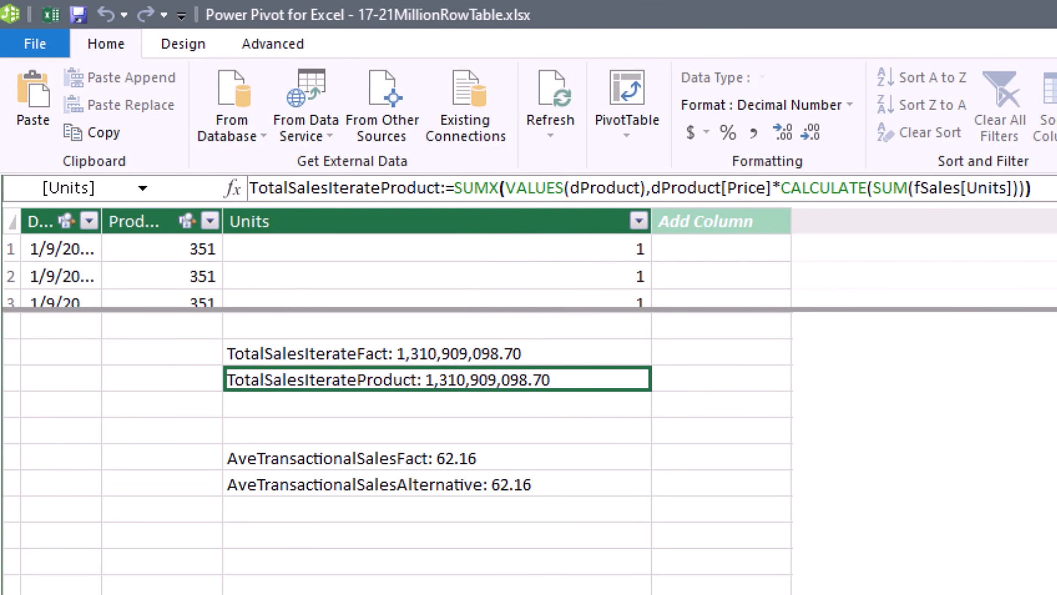
left_click_drag(1019, 190, 199, 150)
key("ctrl+c")
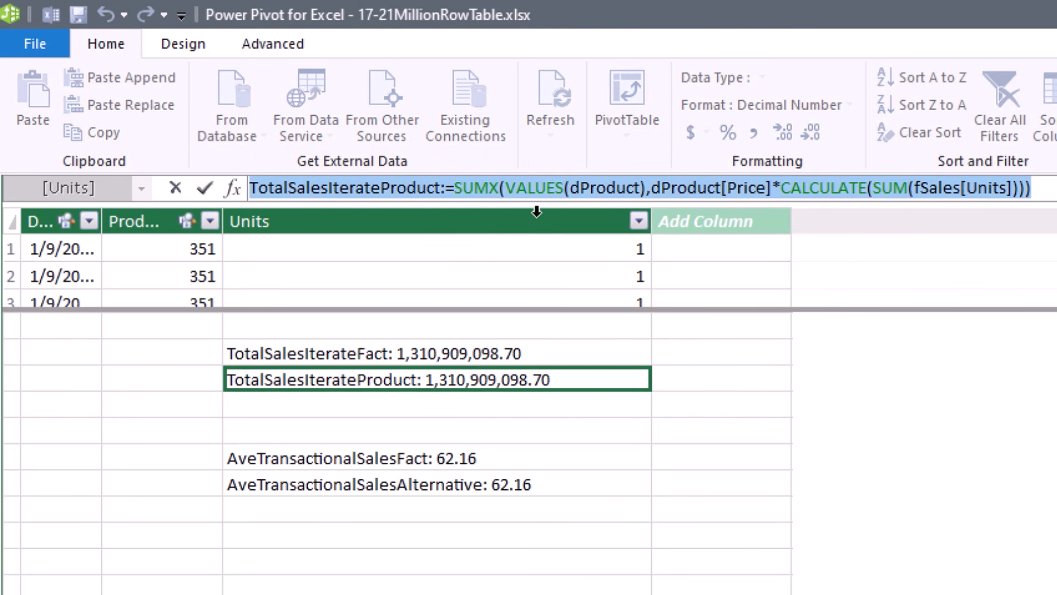
key("Escape")
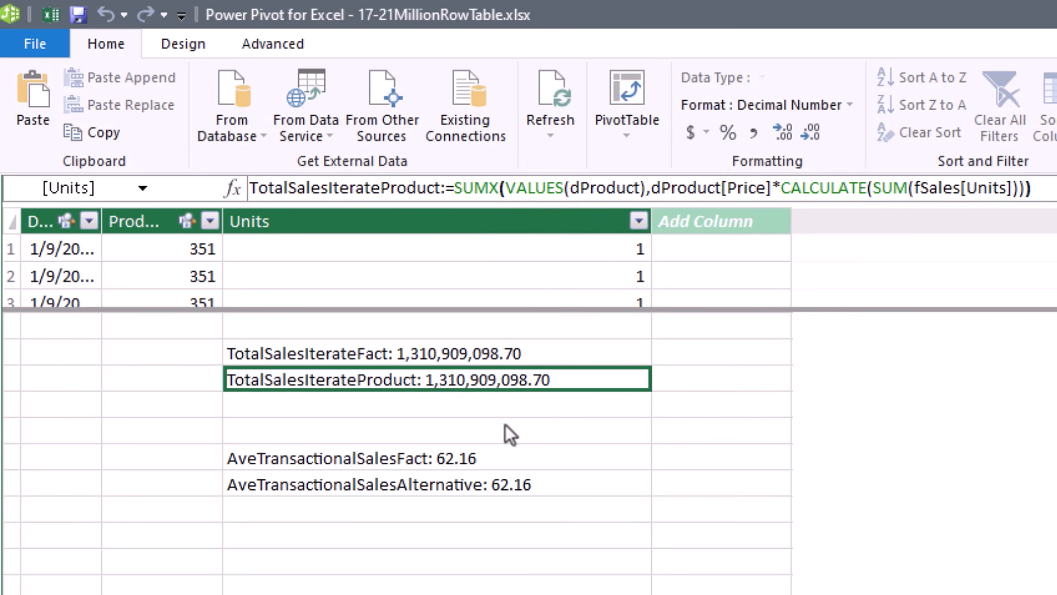
left_click(457, 405)
Paste the formula into a new TotalSalesIteratePrice measure iterating VALUES(dProduct[Price]).
left_click(380, 190)
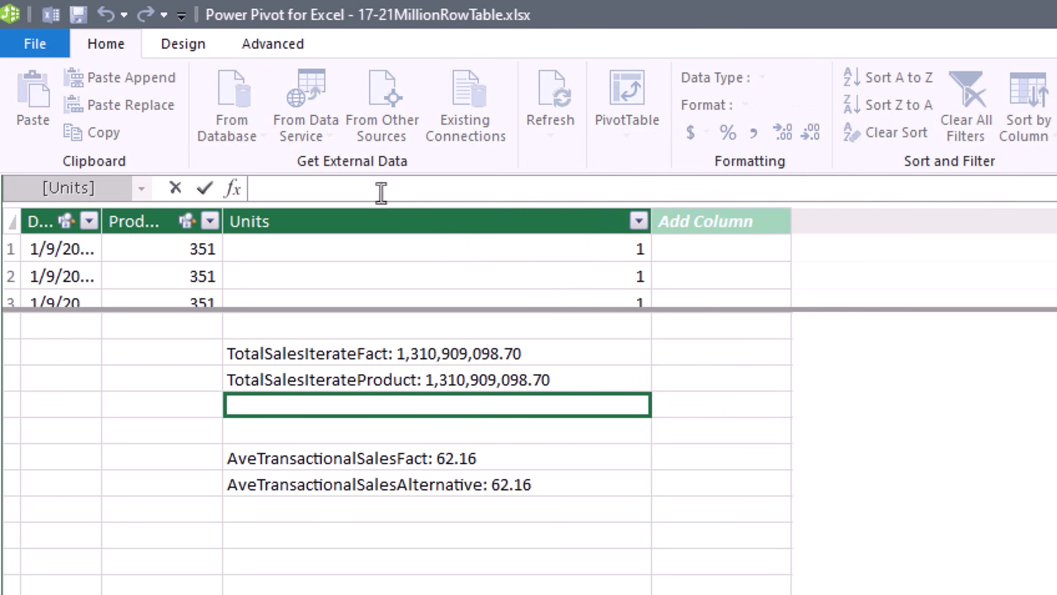
key("ctrl+v")
left_click_drag(381, 190, 446, 190)
type("Price")
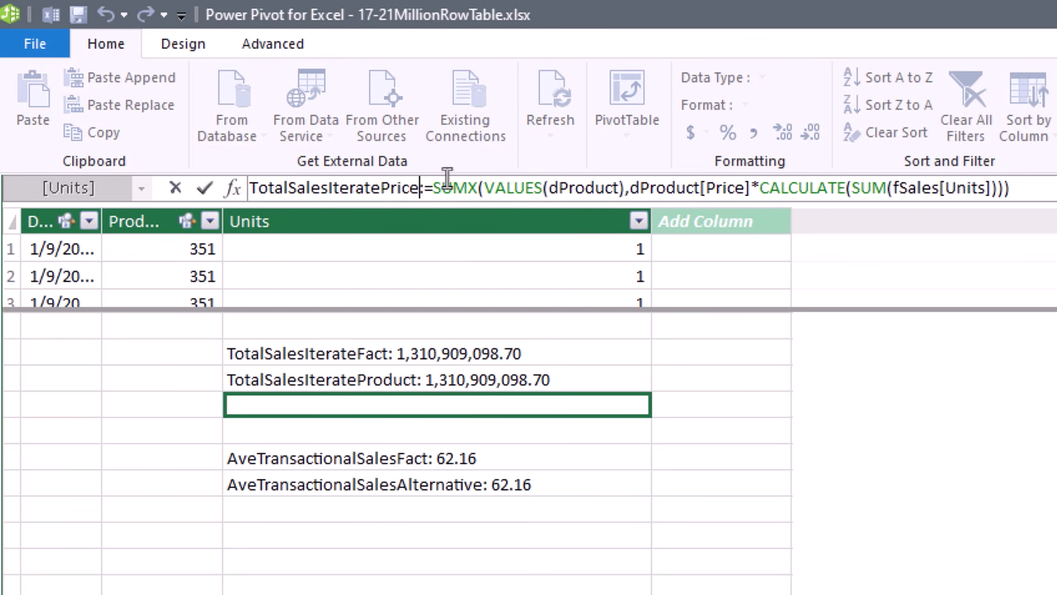
left_click(619, 189)
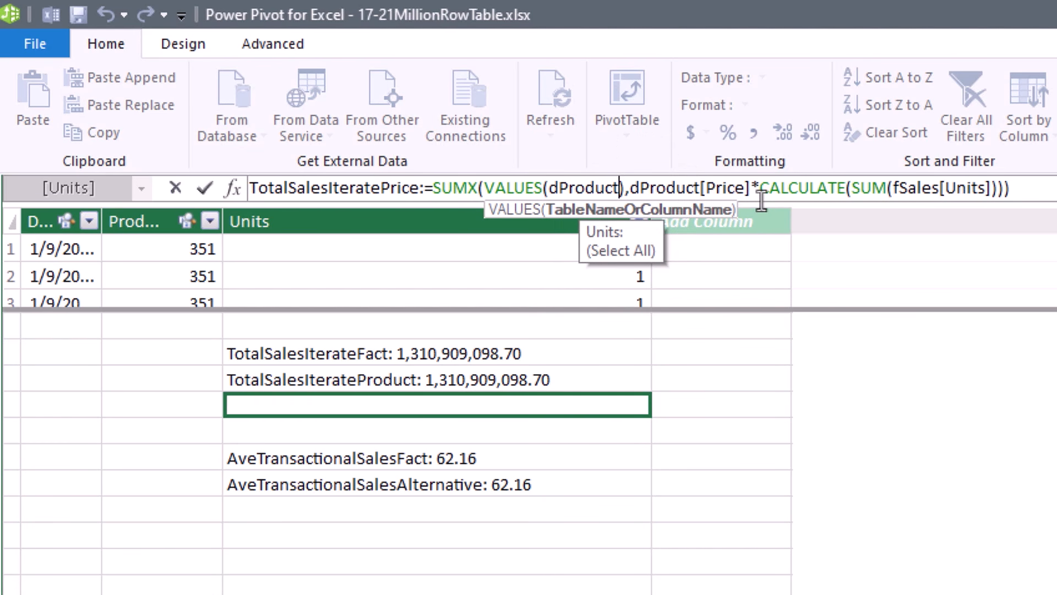
type("[")
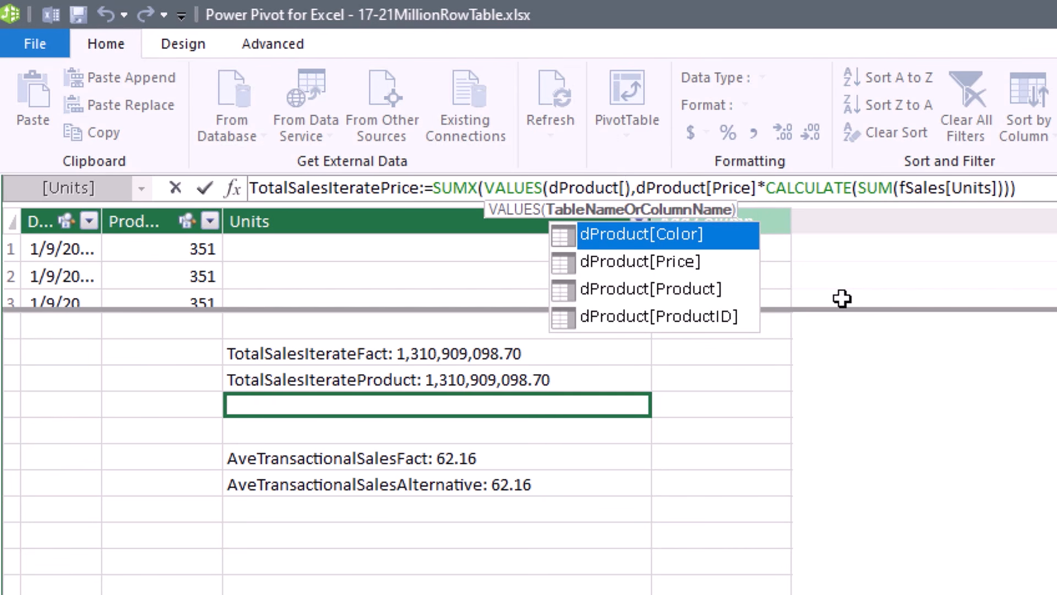
key("Down")
key("Tab")
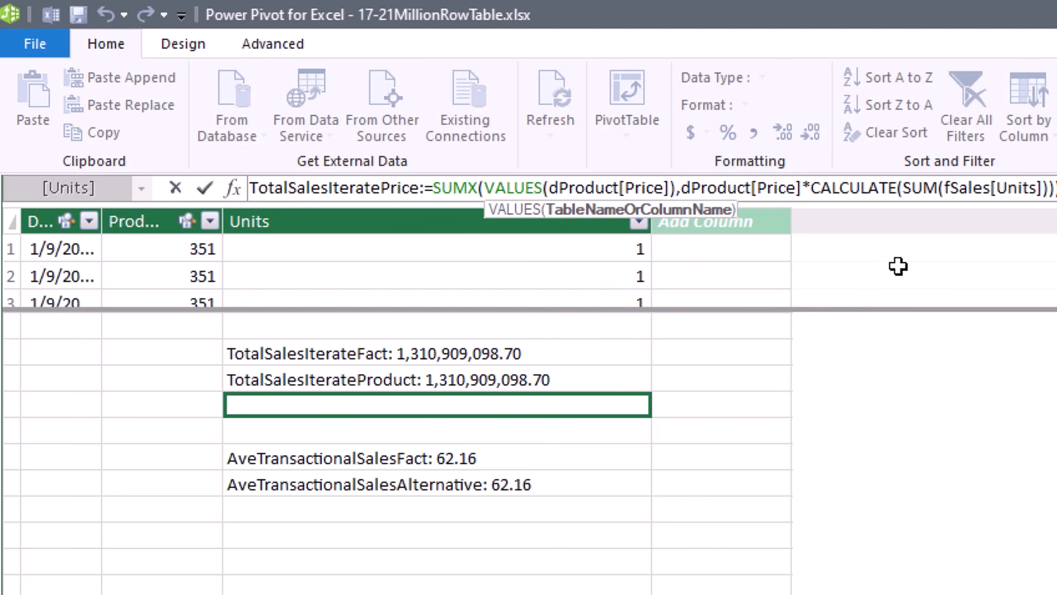
Walk through SUMX's arguments, highlight CALCULATE(SUM(fSales[Units])), and commit the measure.
left_click(512, 188)
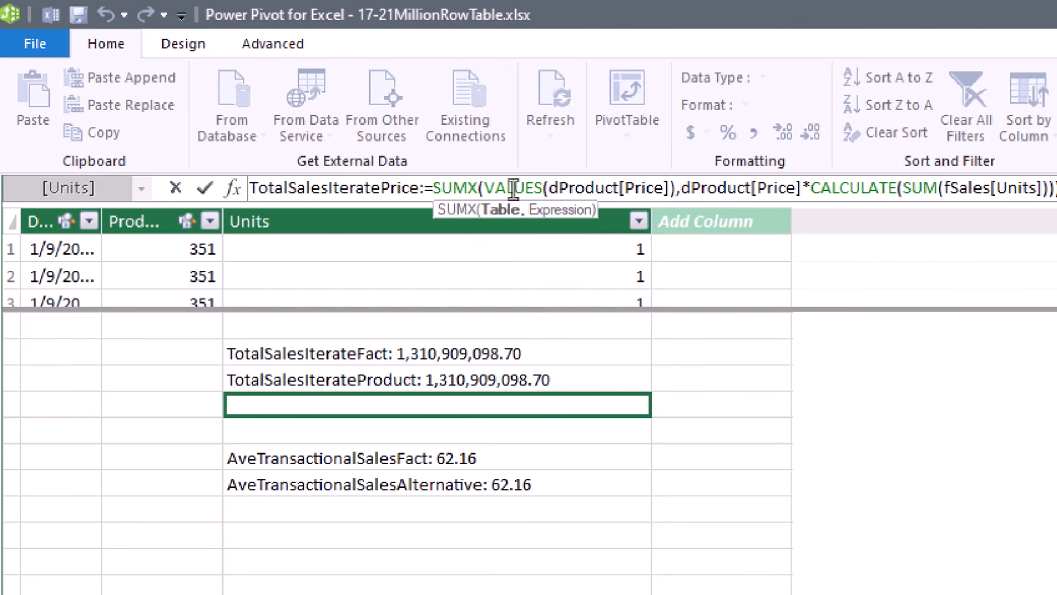
left_click(684, 193)
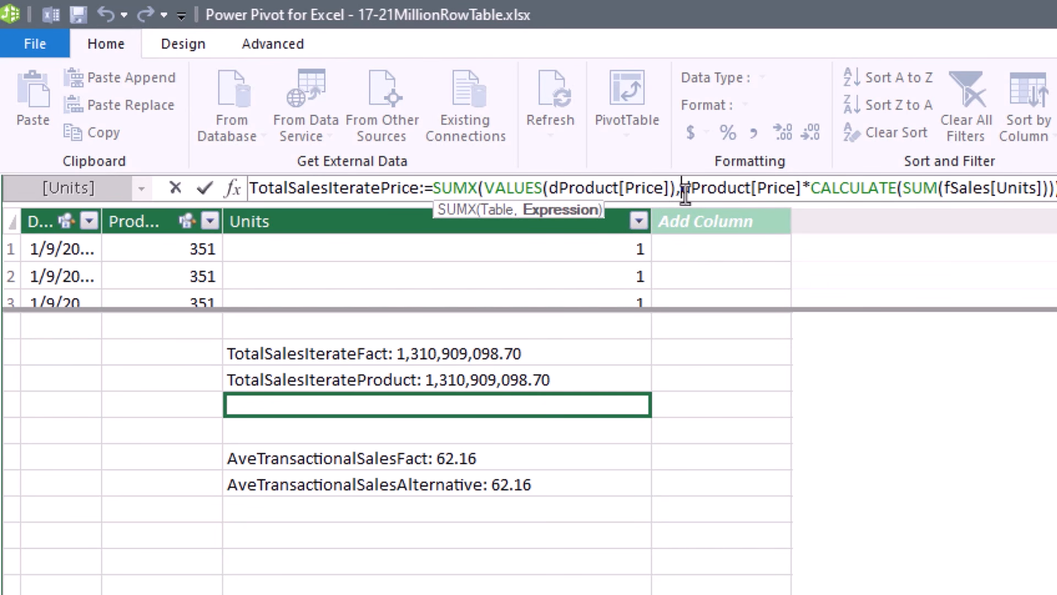
left_click(816, 192)
left_click_drag(815, 192, 828, 207)
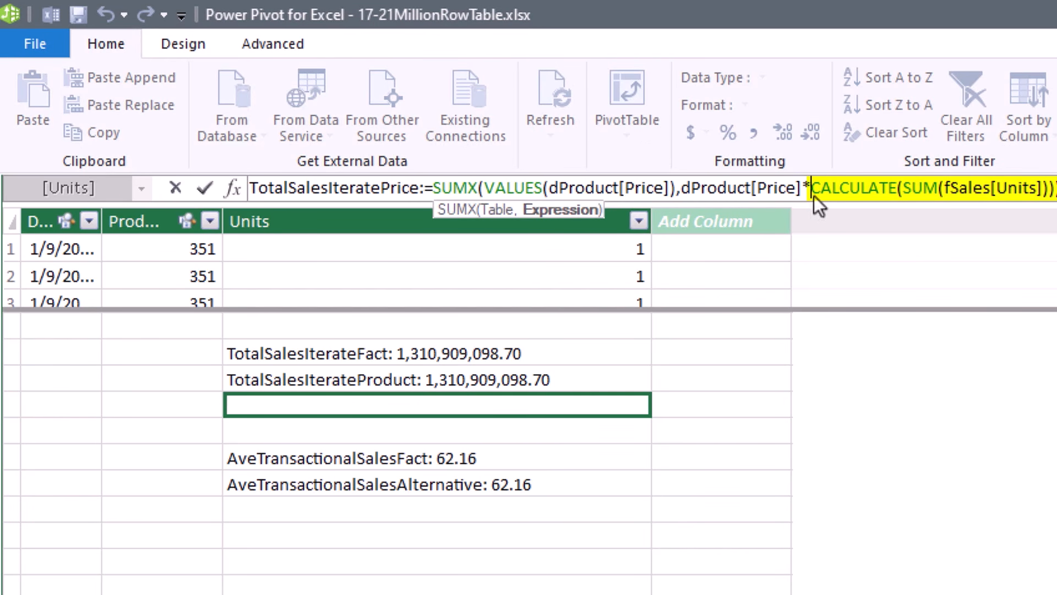
key("Return")
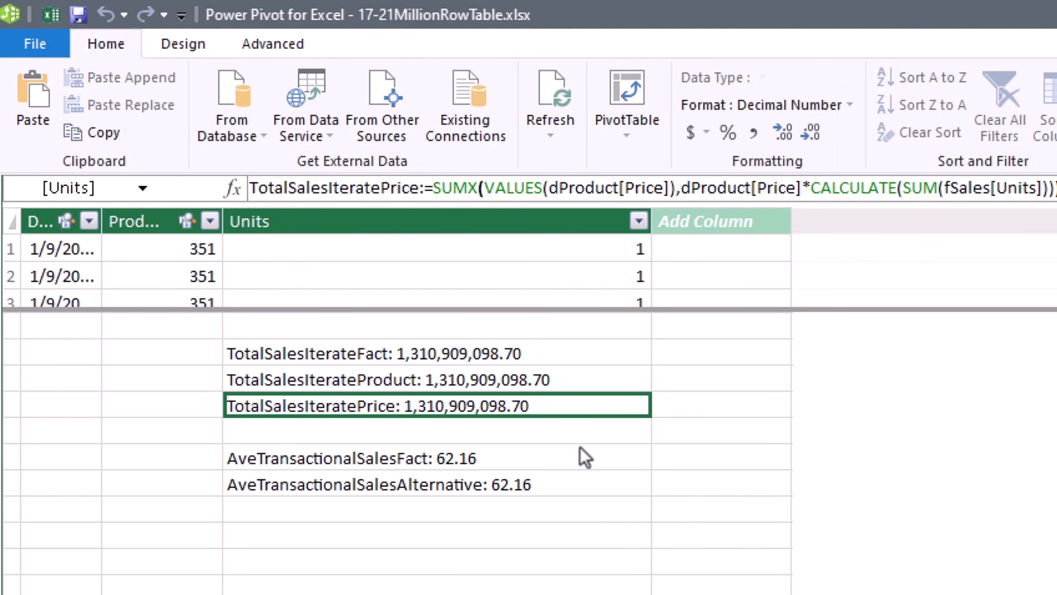
left_click(510, 355)
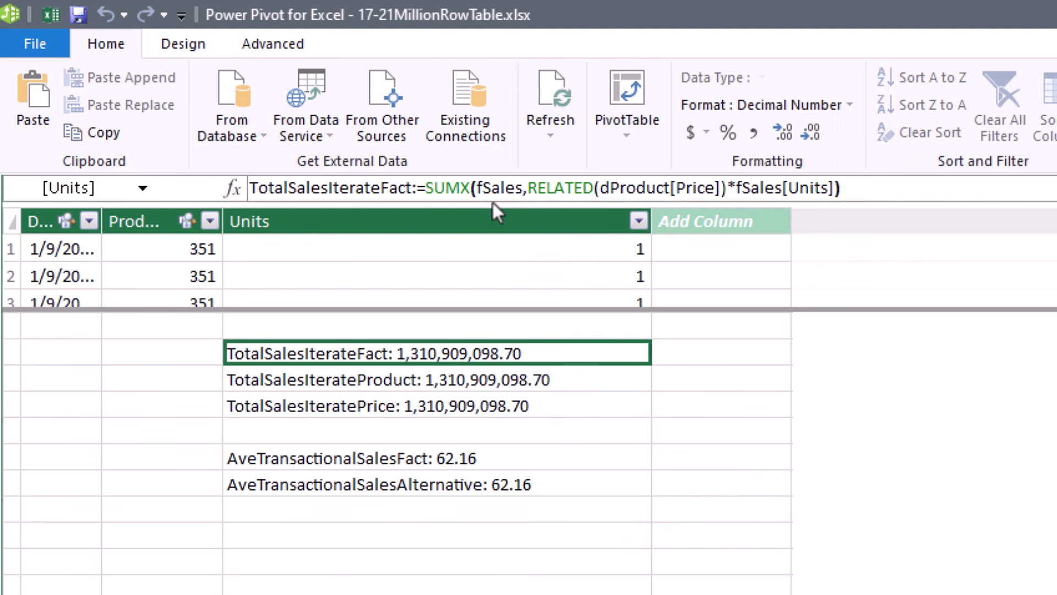
left_click(522, 386)
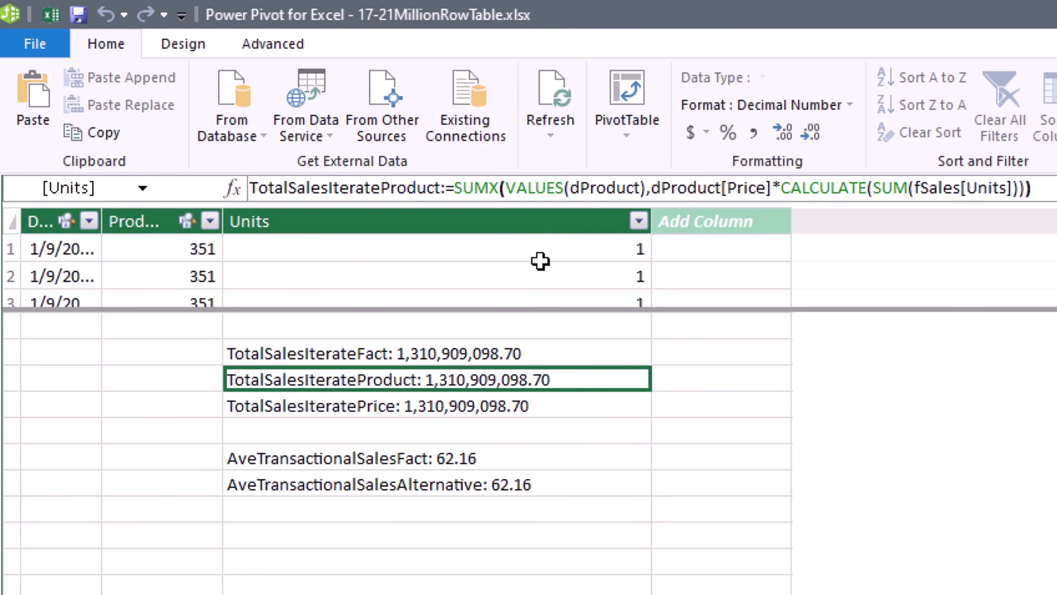
left_click(507, 414)
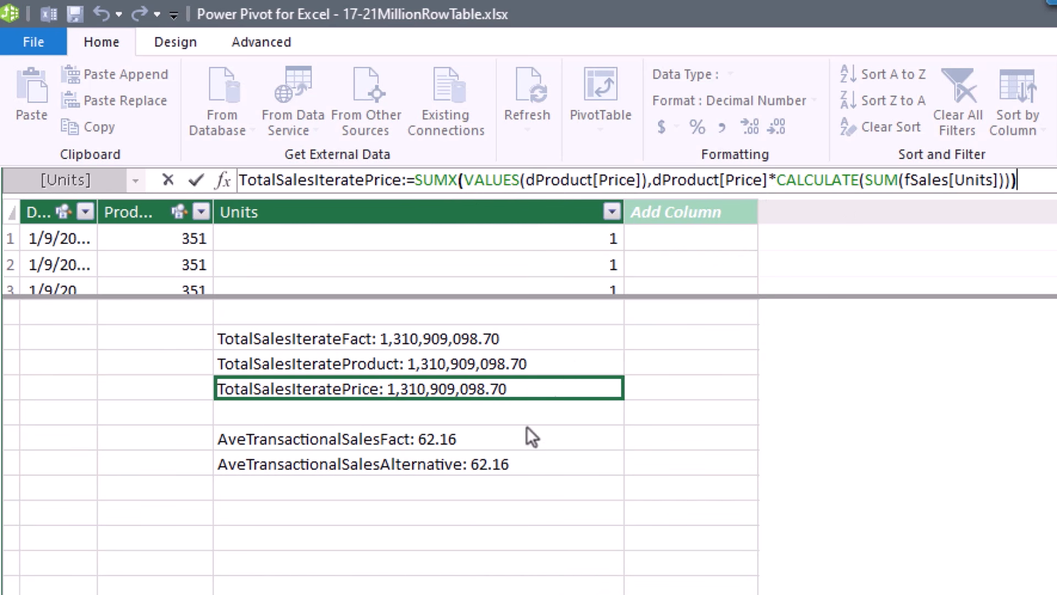
left_click(501, 444)
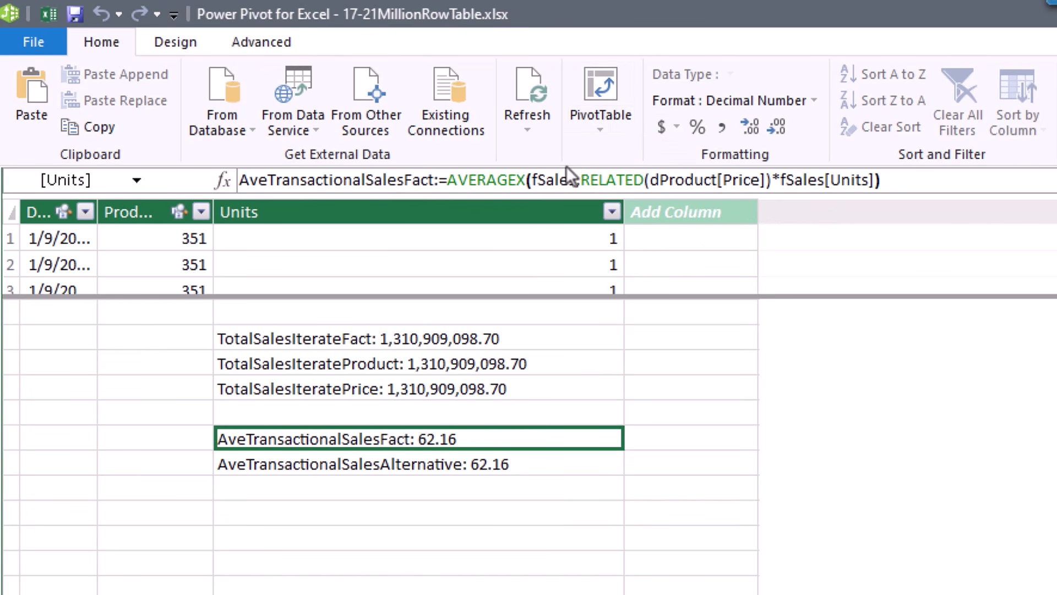
left_click(532, 466)
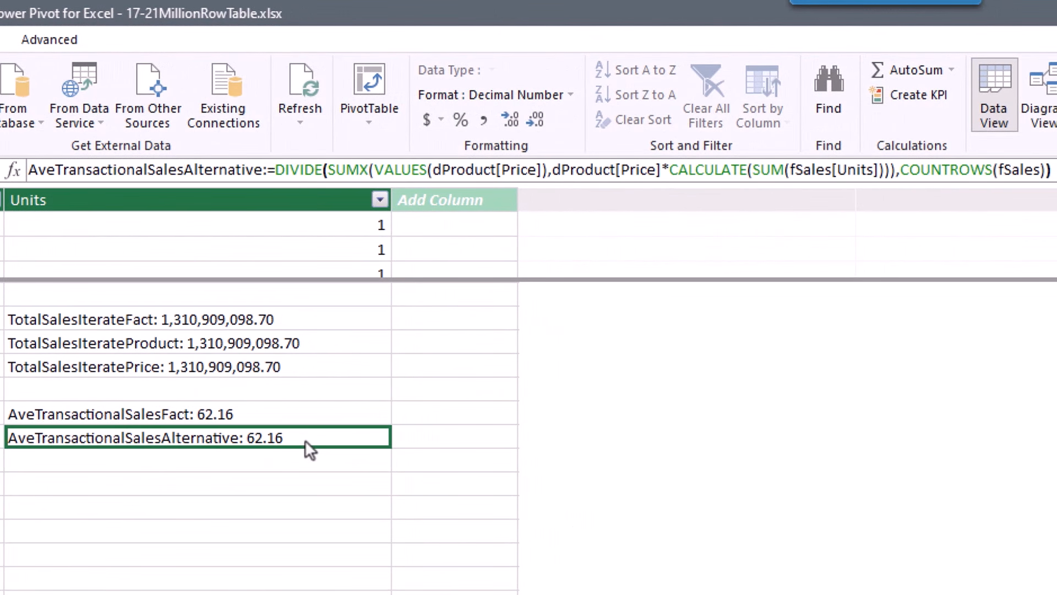
left_click(330, 172)
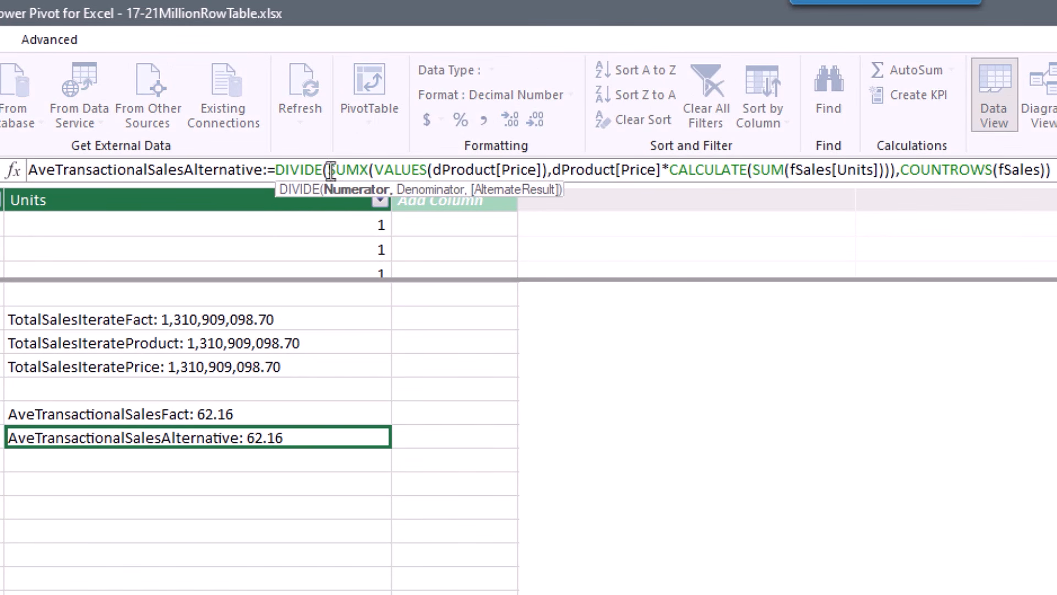
double_click(337, 170)
left_click_drag(382, 170, 898, 169)
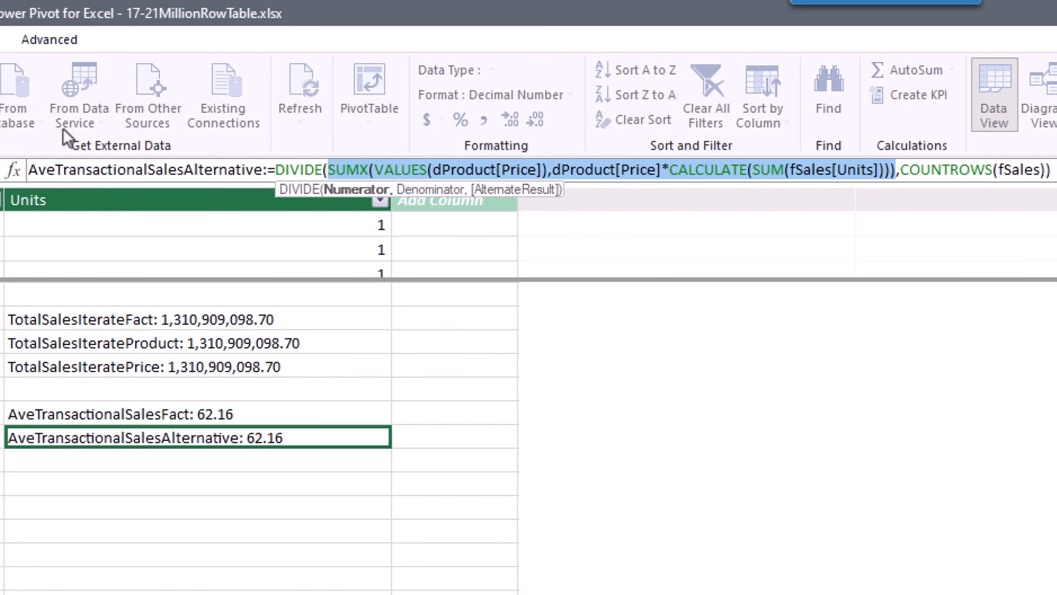
left_click(1019, 169)
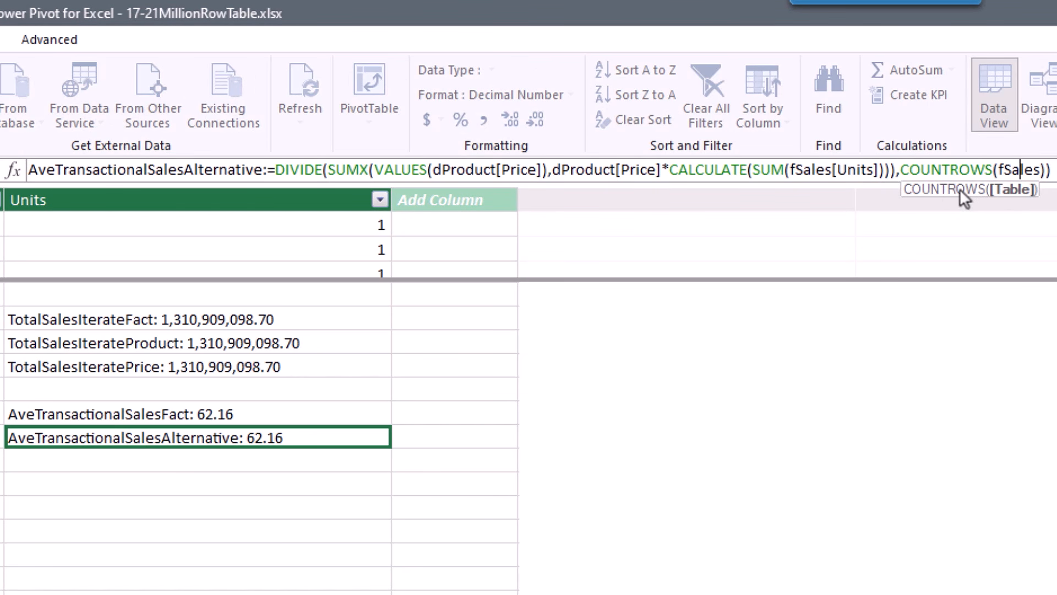
left_click(337, 174)
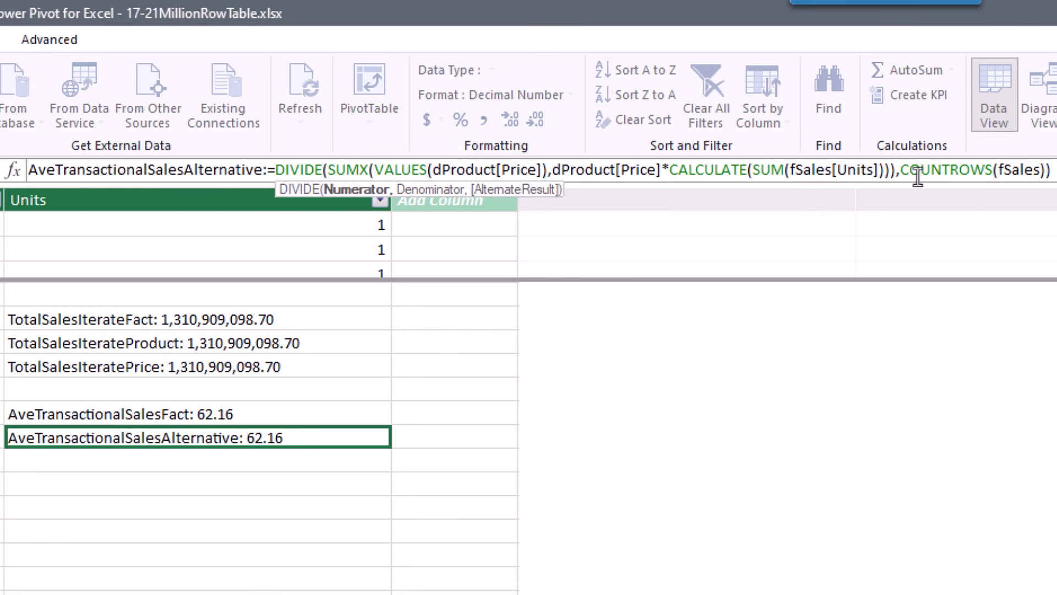
left_click(951, 174)
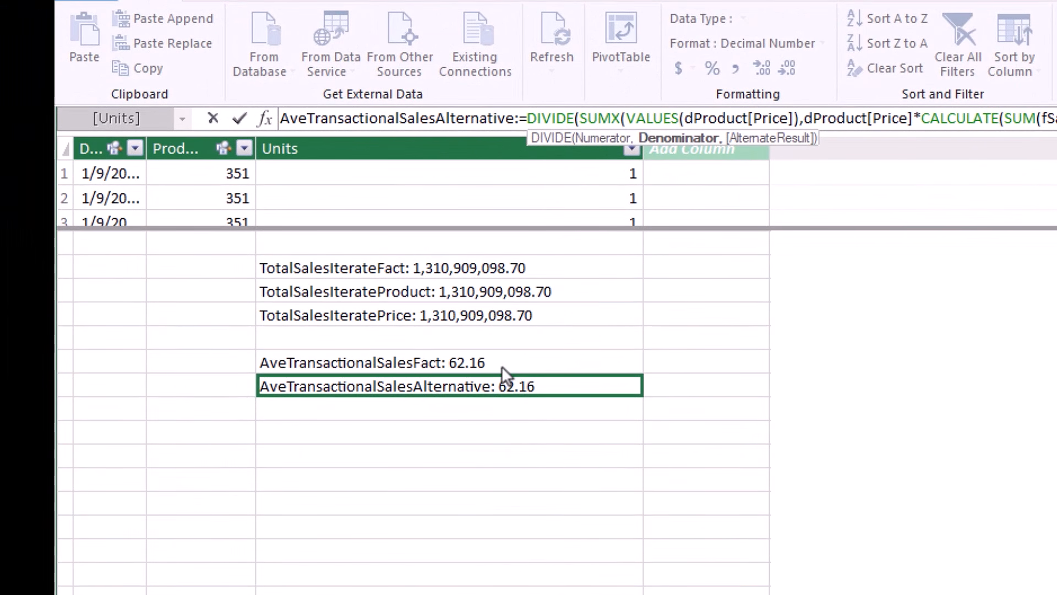
left_click(501, 366)
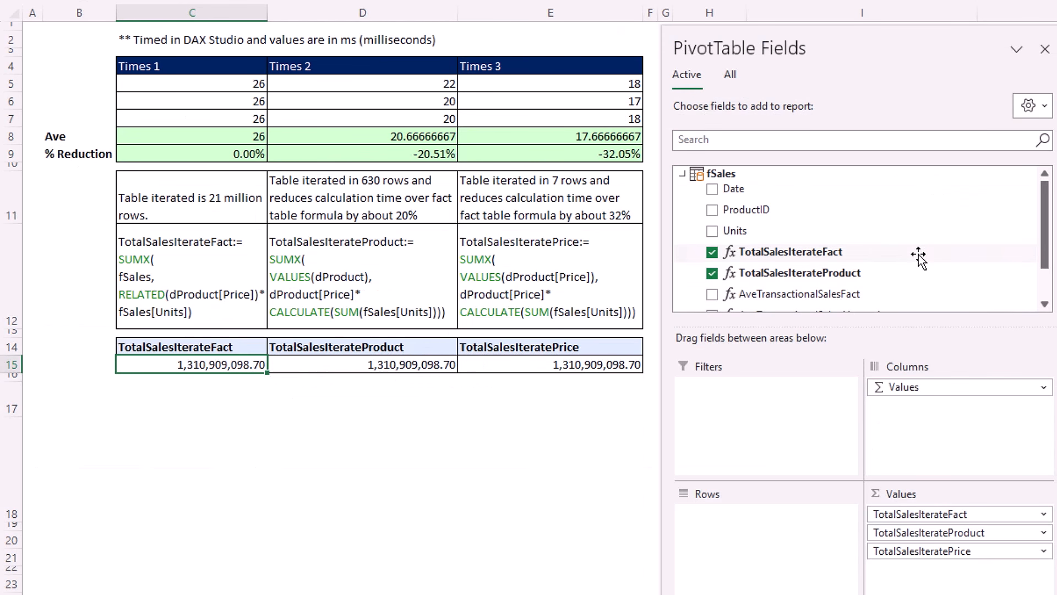
Scroll down to the Times 1–4 timing tables beside the PivotTable.
scroll(911, 251, "down", 2)
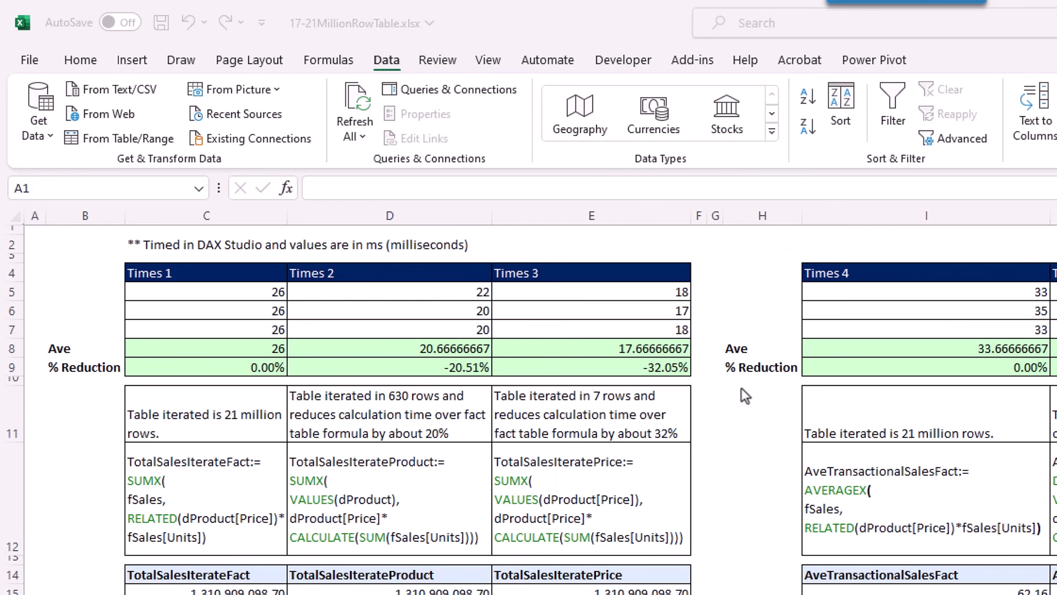
Launch DAX Studio and connect it to the 17-21MillionRowTable Power BI model.
left_click(690, 63)
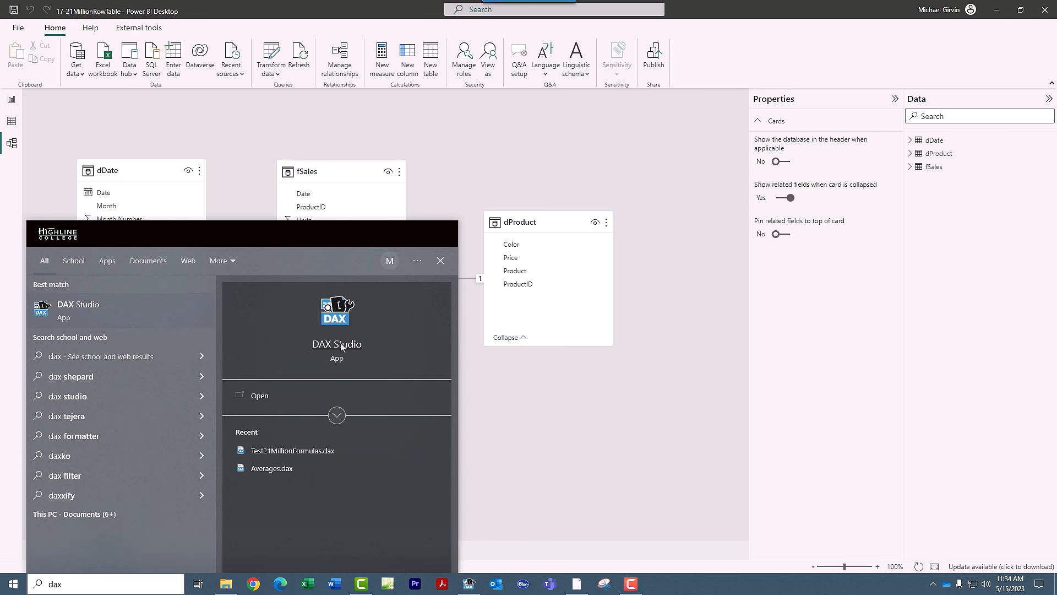
left_click(327, 348)
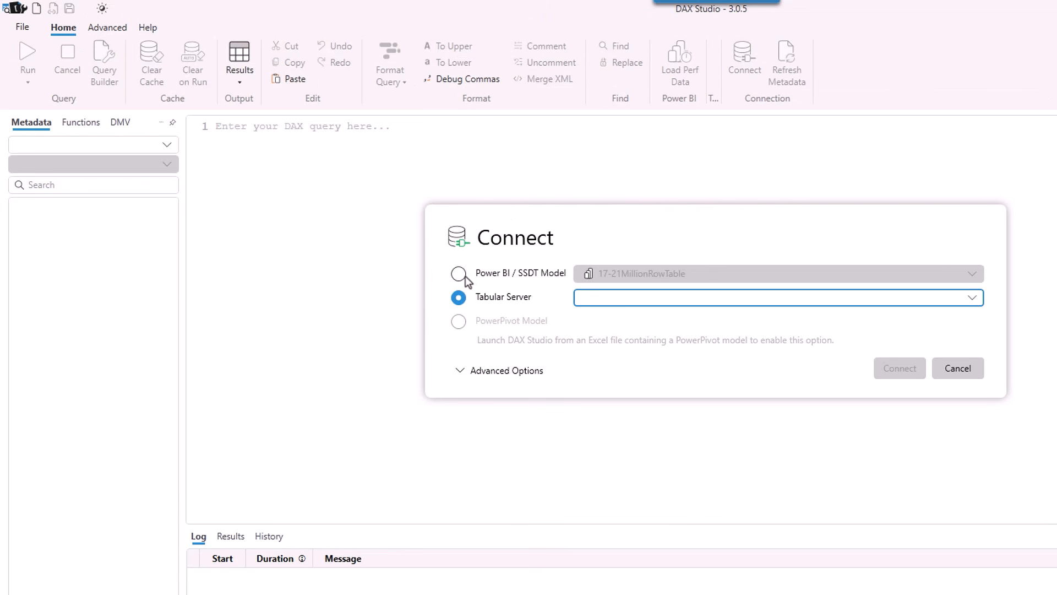
left_click(458, 274)
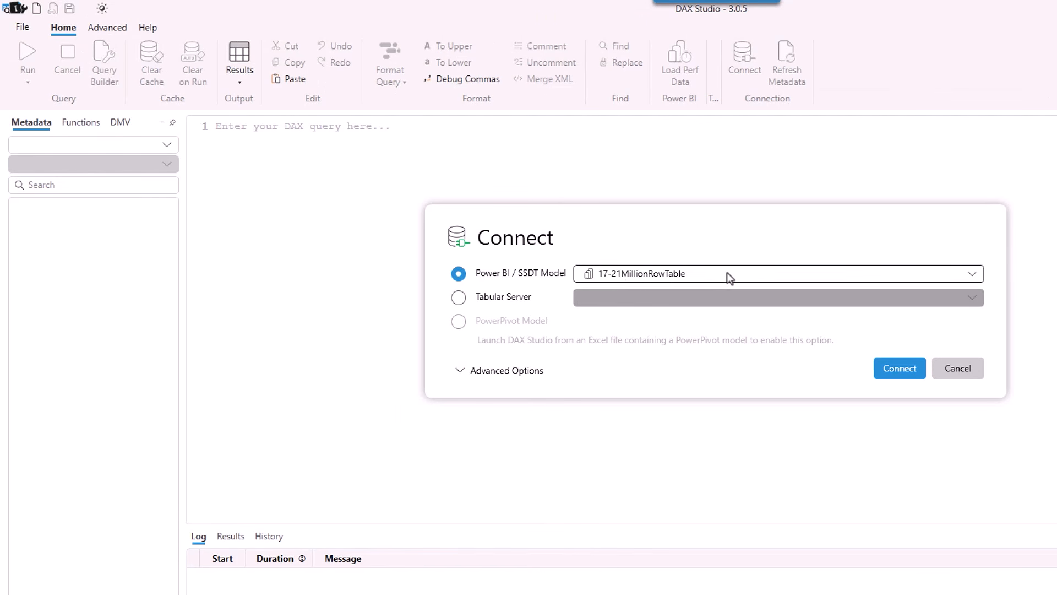
left_click(902, 369)
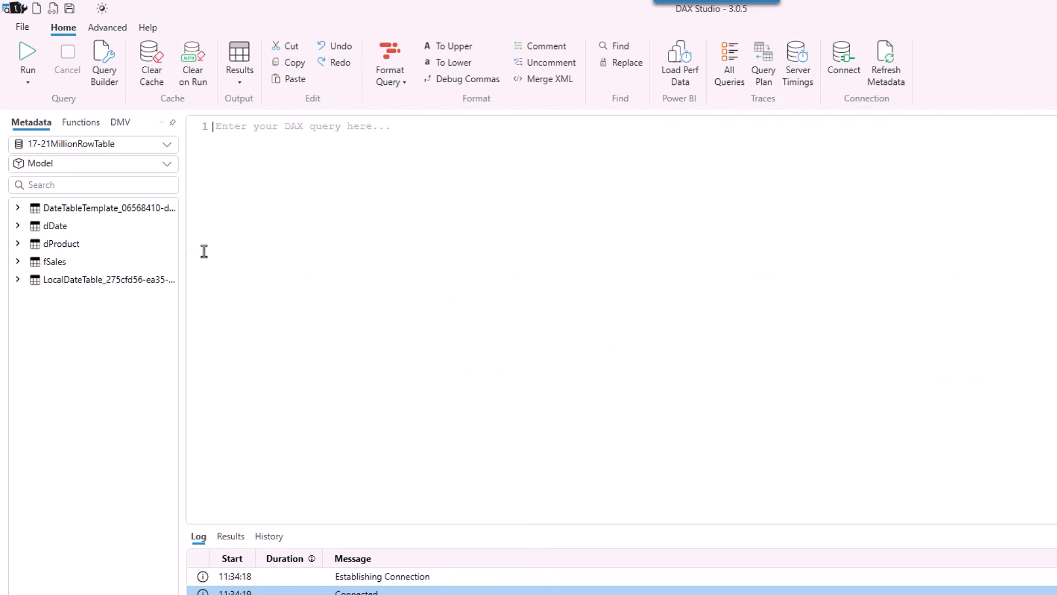
Expand fSales in Metadata, turn on Clear on Run and Server Timings, and ready the query editor.
left_click(20, 262)
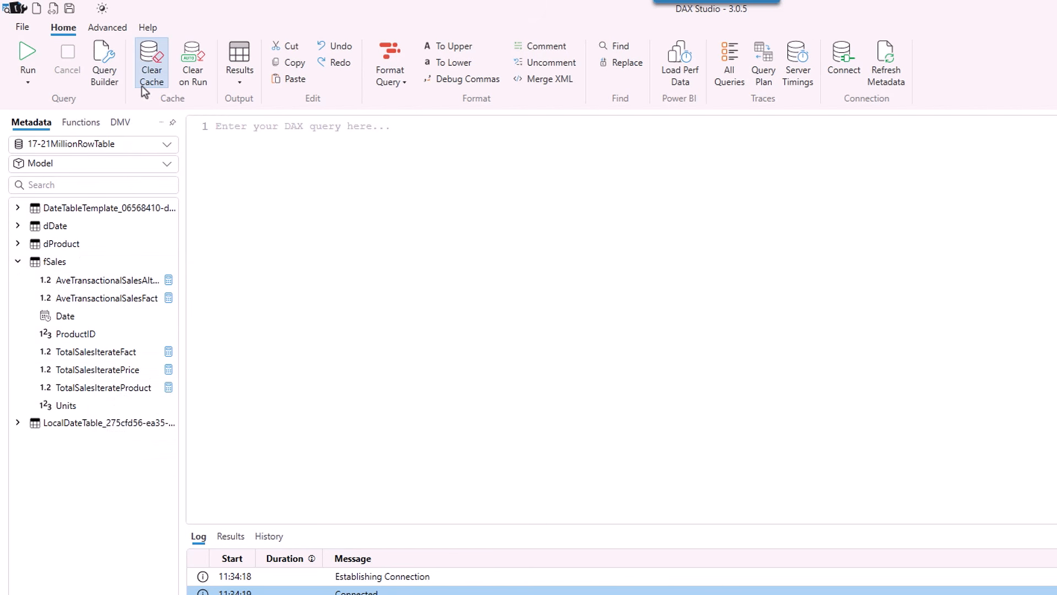
left_click(202, 78)
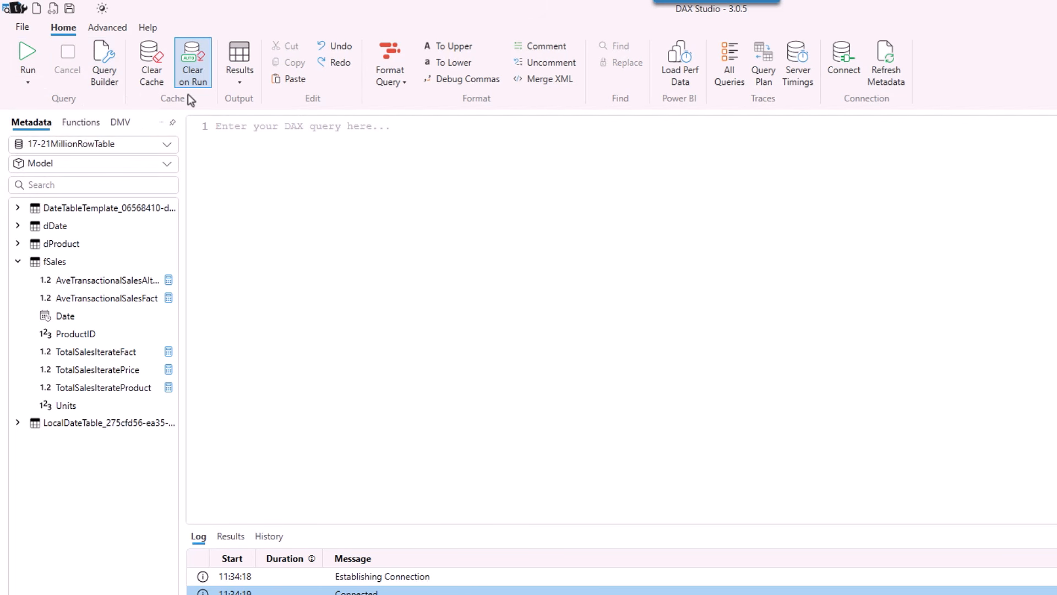
left_click(809, 85)
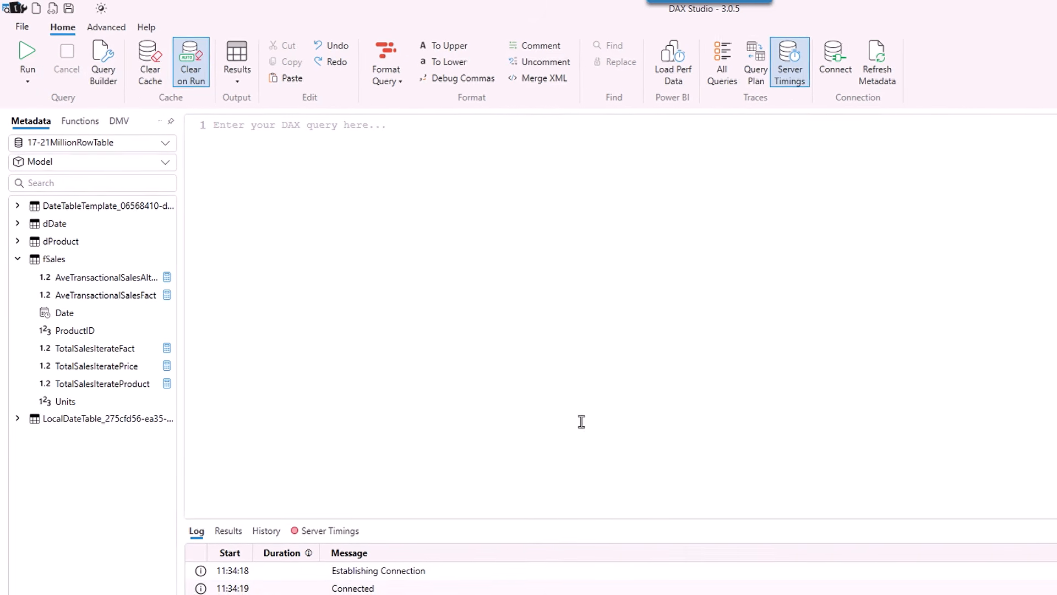
left_click(332, 538)
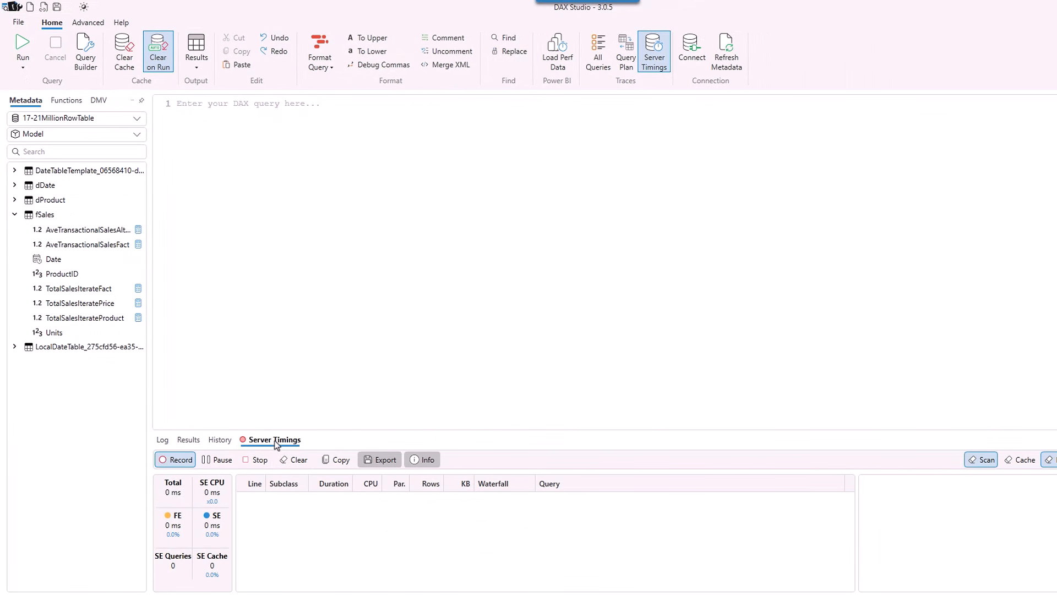
left_click(232, 147)
scroll(245, 167, "up", 4, "ctrl")
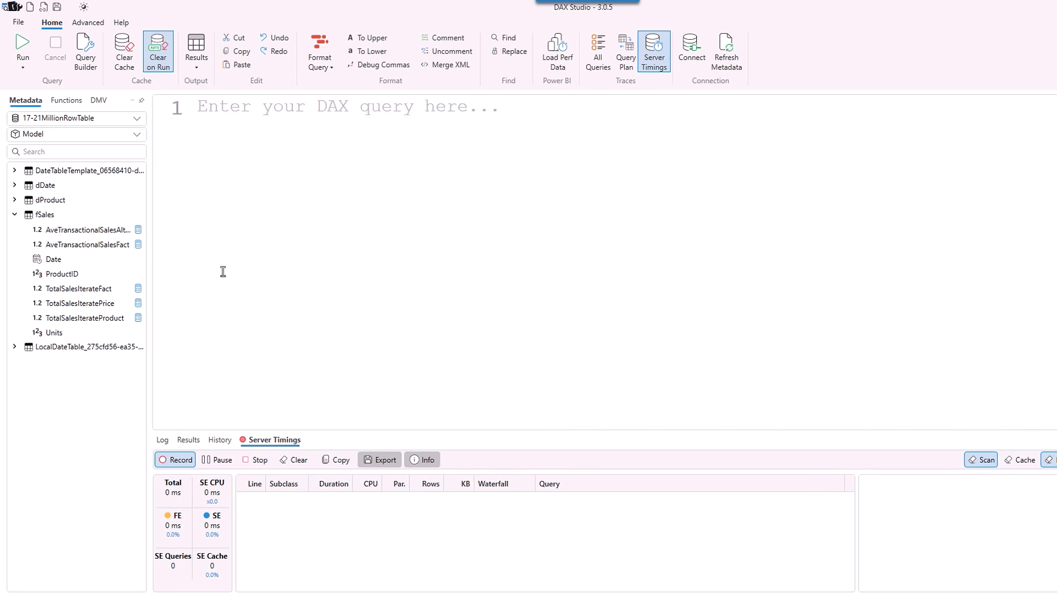
mouse_move(102, 260)
Write and select the query EVALUATE ROW("TotalSalesIterateFact",[TotalSalesIterateFact]).
type("ev")
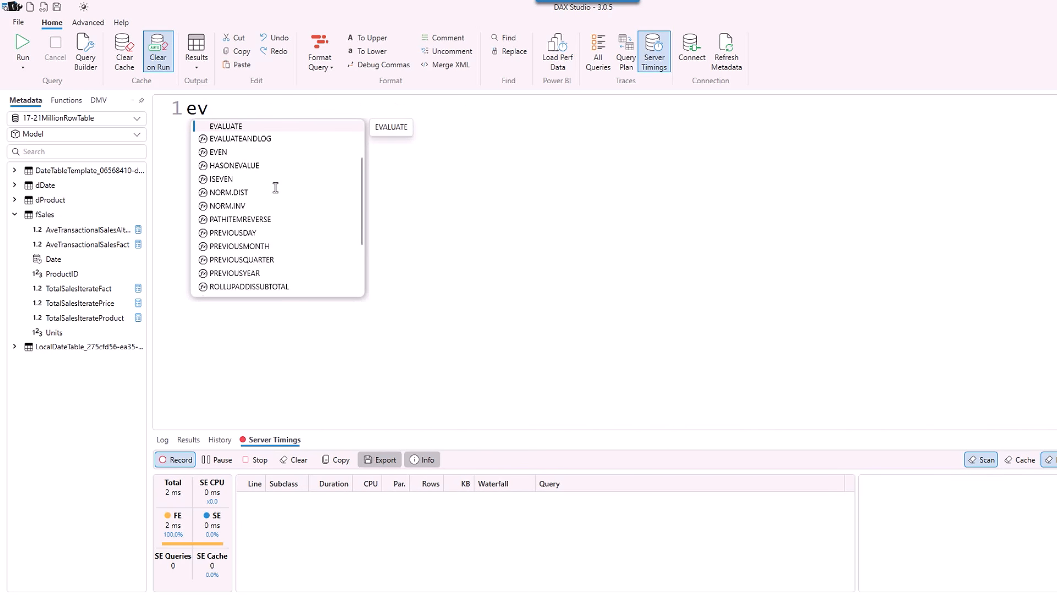
key("Tab")
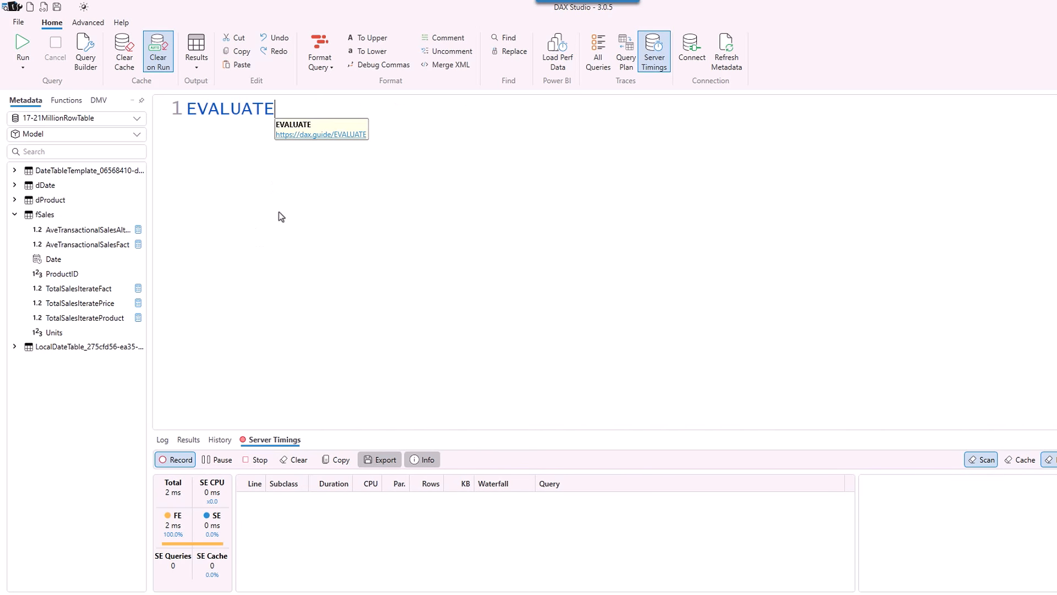
key("Return")
type("R")
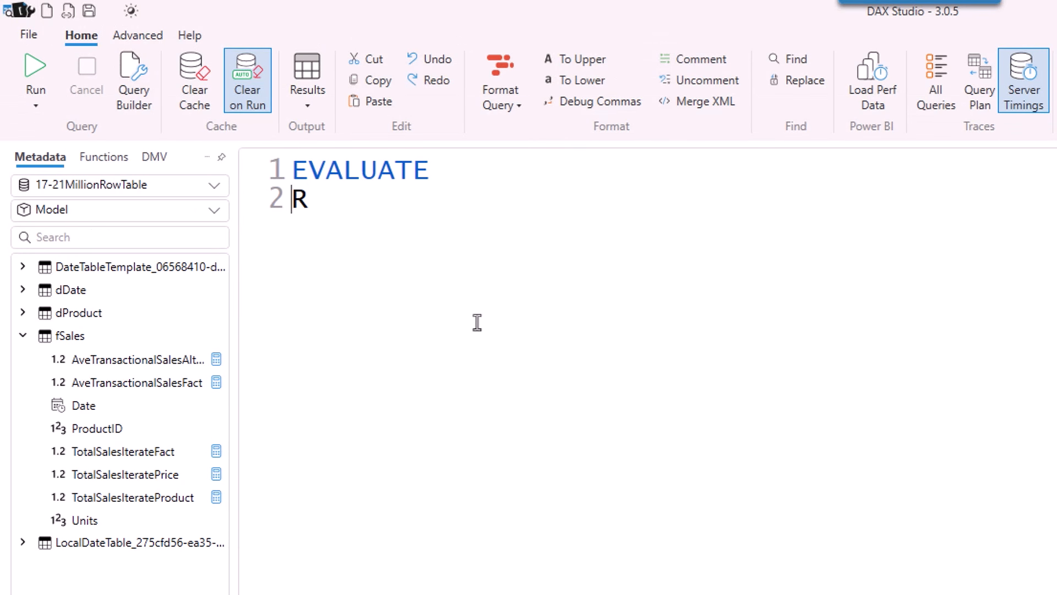
type("OW(")
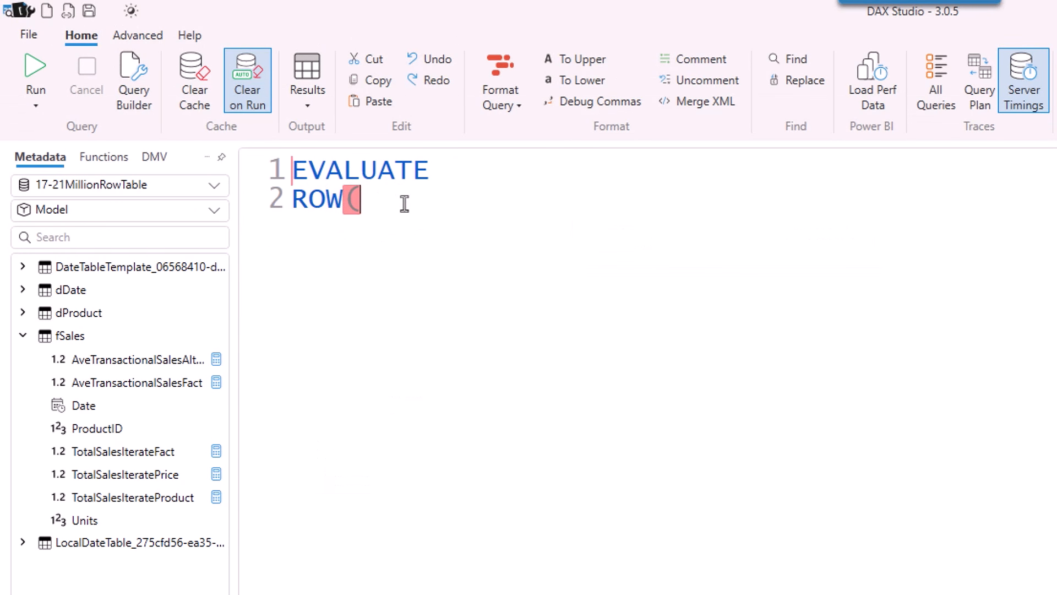
type("\"")
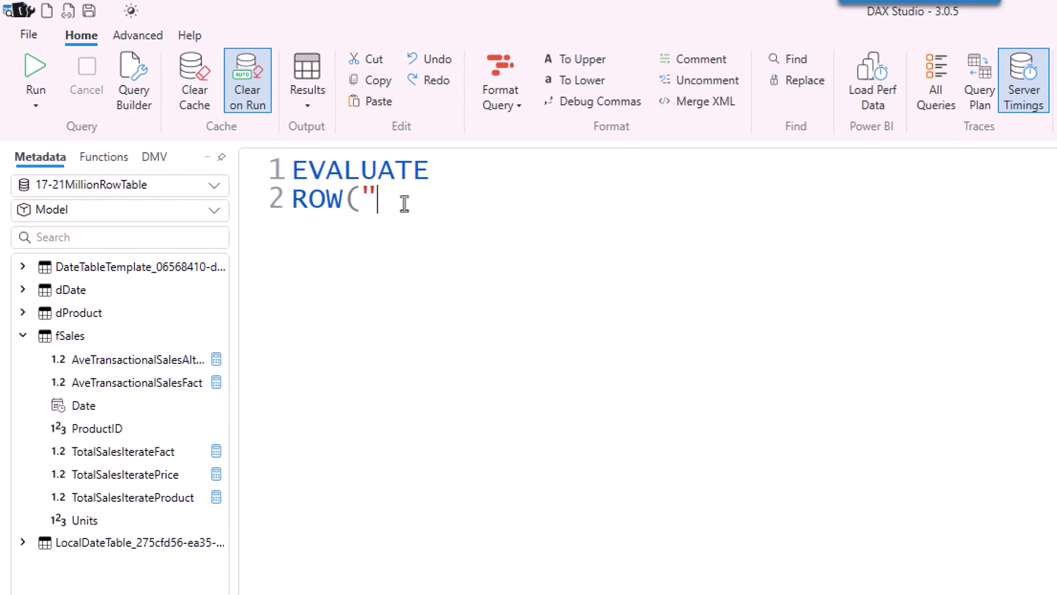
type("TotalSalesIterateFact\"")
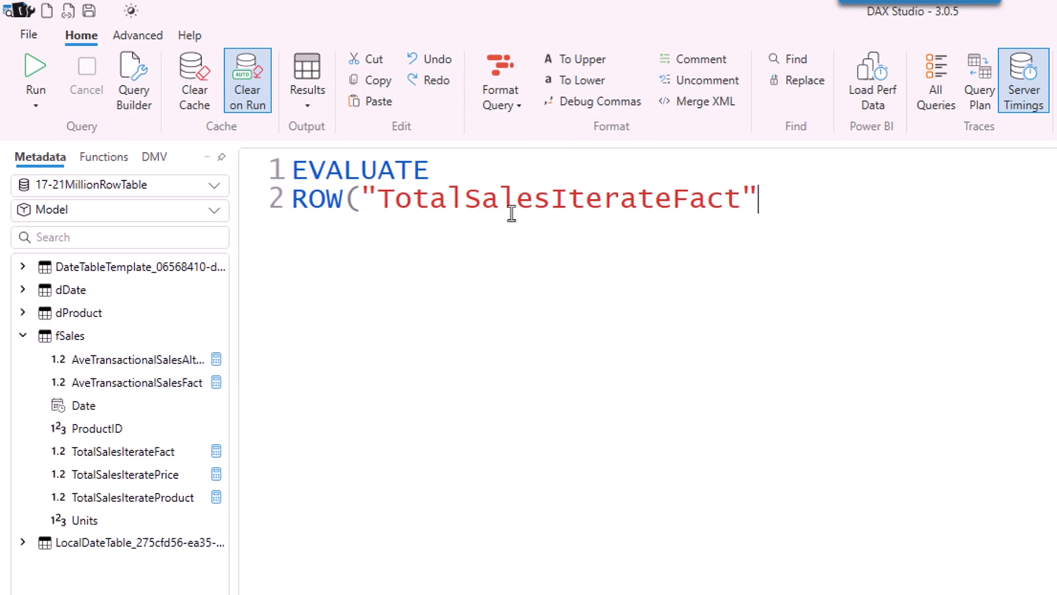
type(",")
double_click(131, 455)
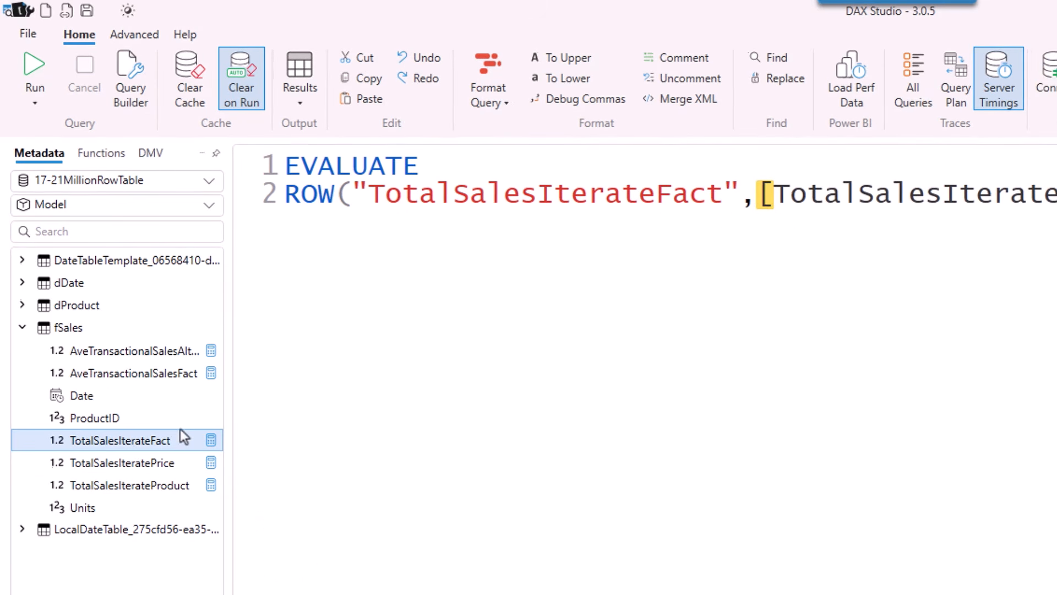
type(")")
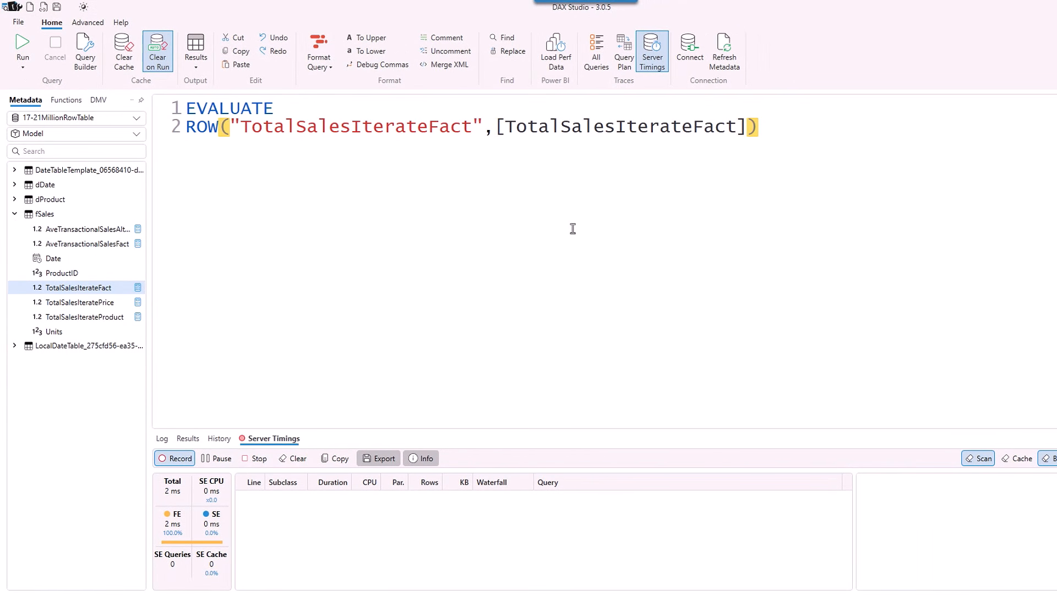
key("Return")
key("Return")
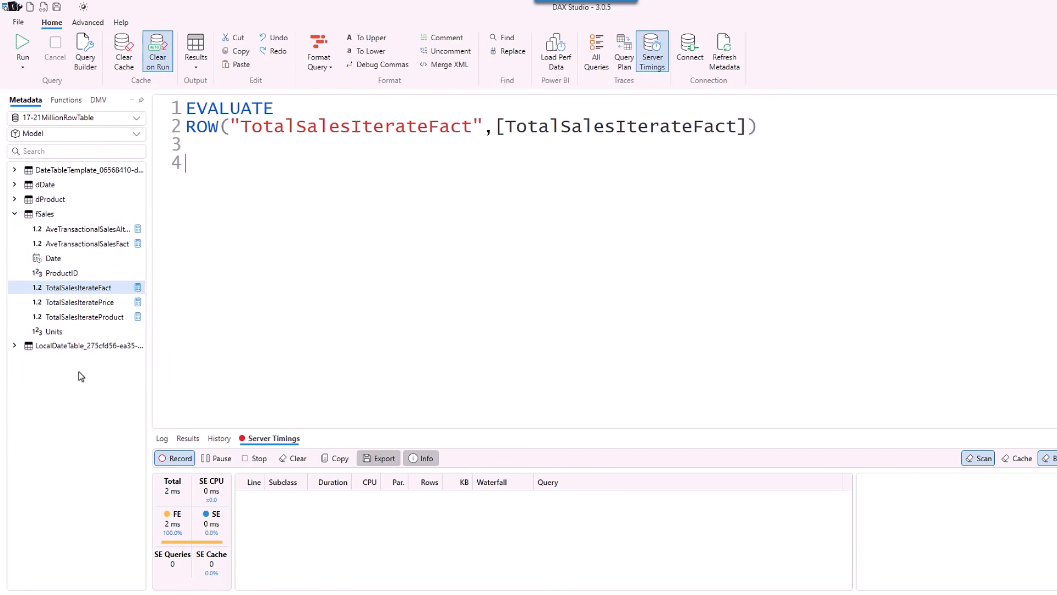
left_click_drag(766, 125, 187, 115)
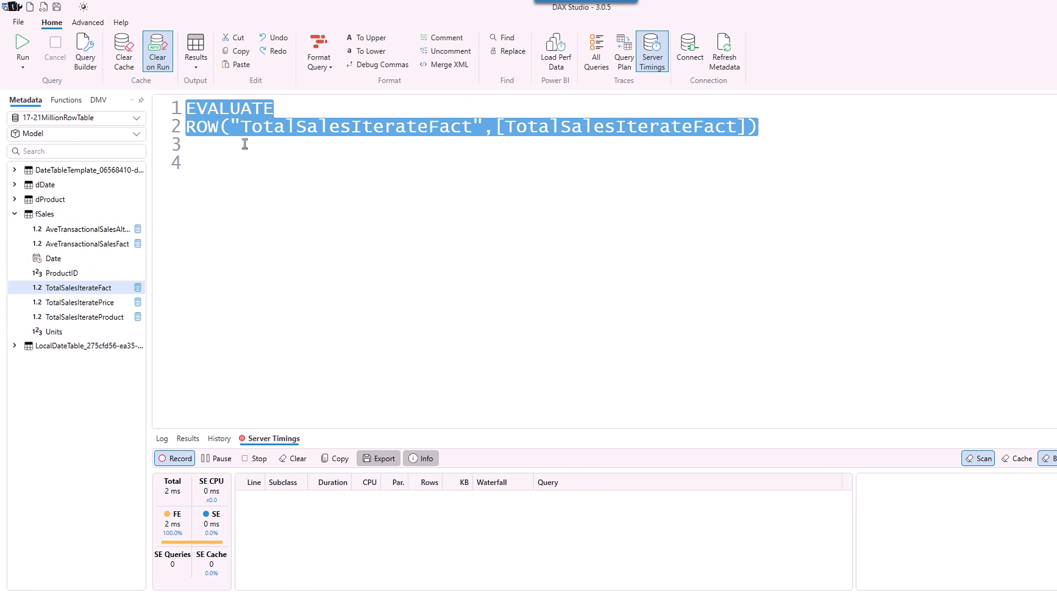
Run the TotalSalesIterateFact query, then select and run the TotalSalesIteratePrice query.
left_click(20, 47)
left_click(374, 251)
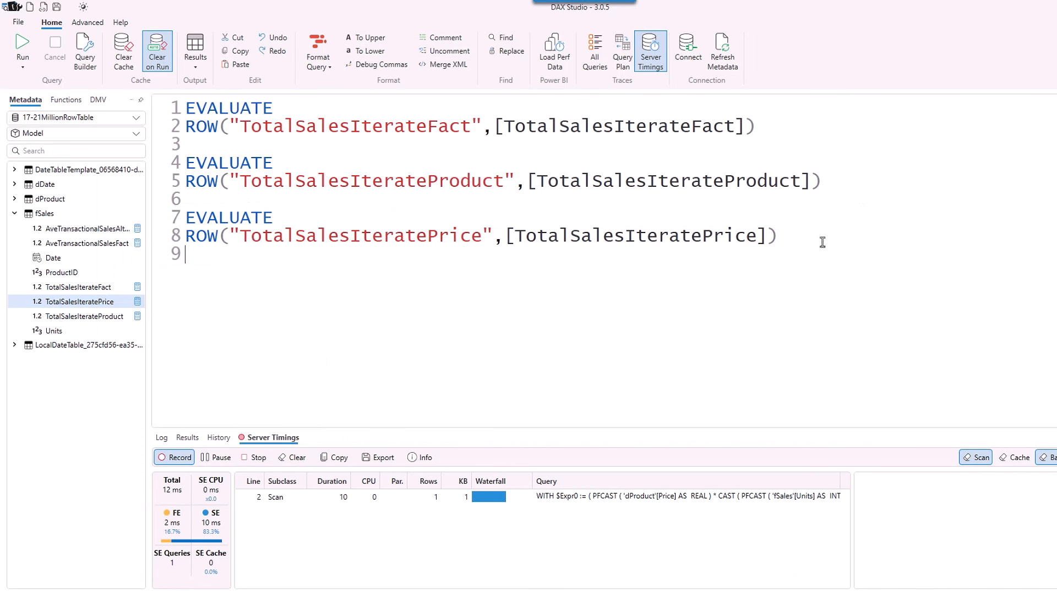
left_click_drag(816, 243, 654, 247)
left_click_drag(165, 240, 159, 220)
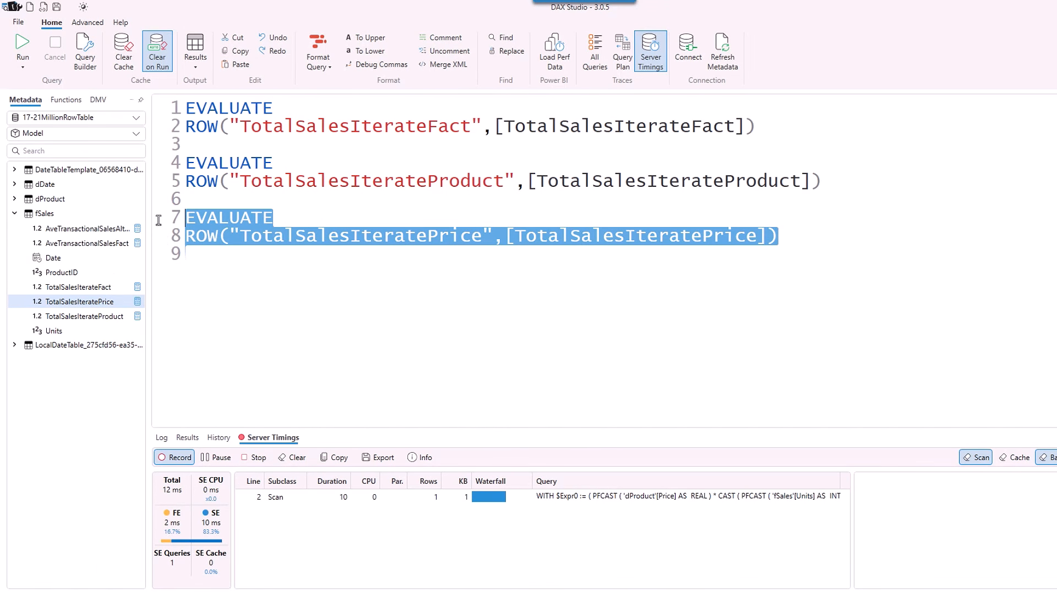
left_click(24, 45)
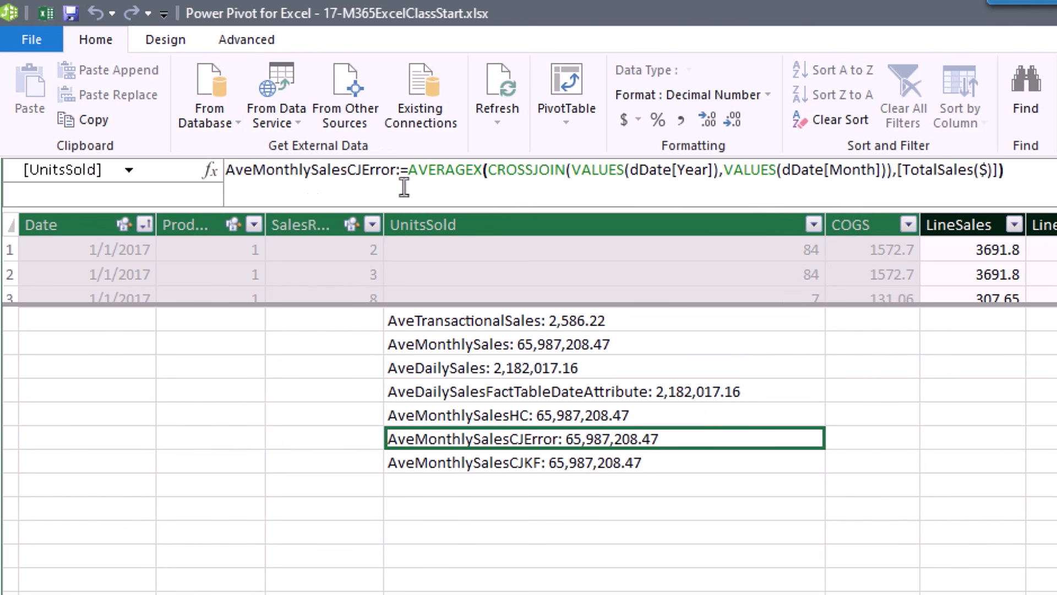
left_click(619, 417)
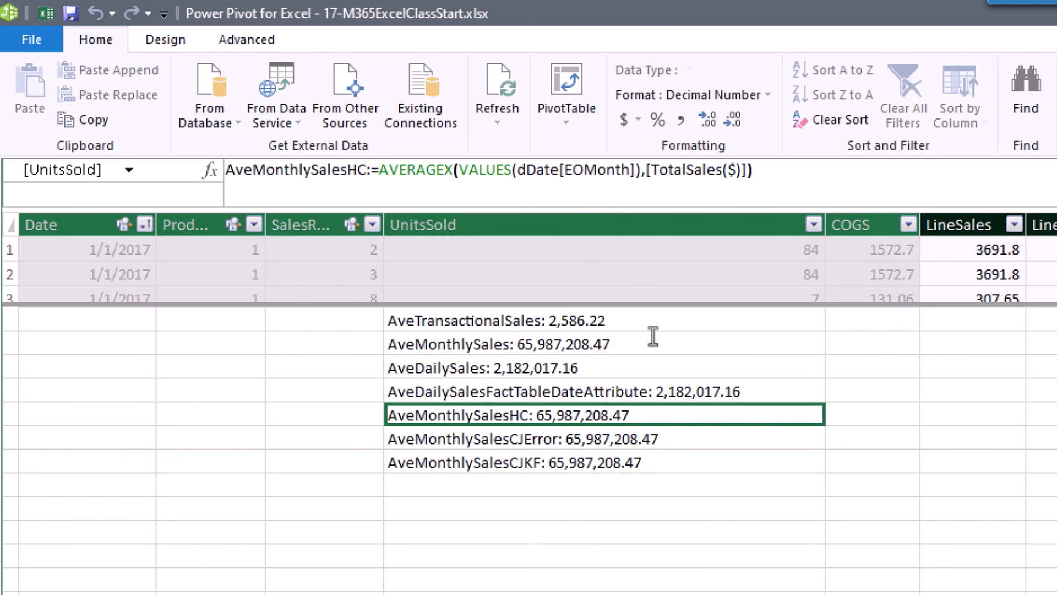
key("Down")
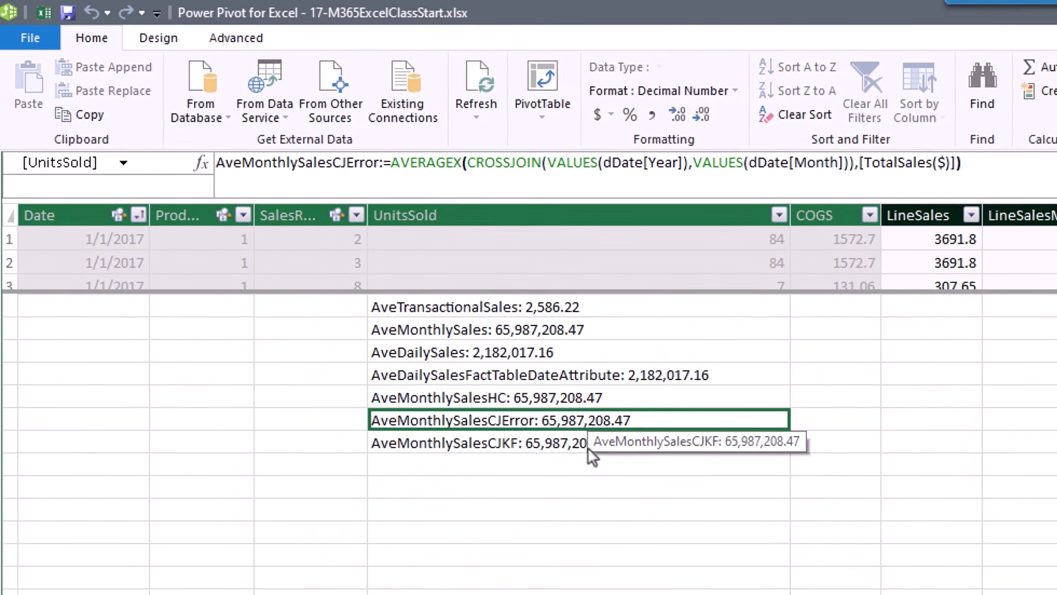
left_click(614, 464)
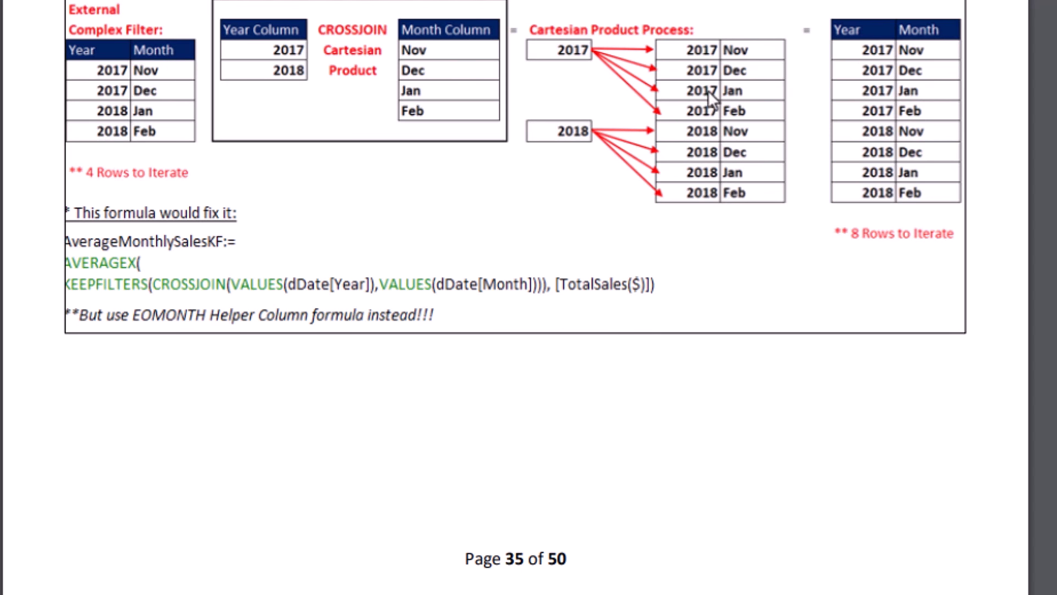
key("alt+Tab")
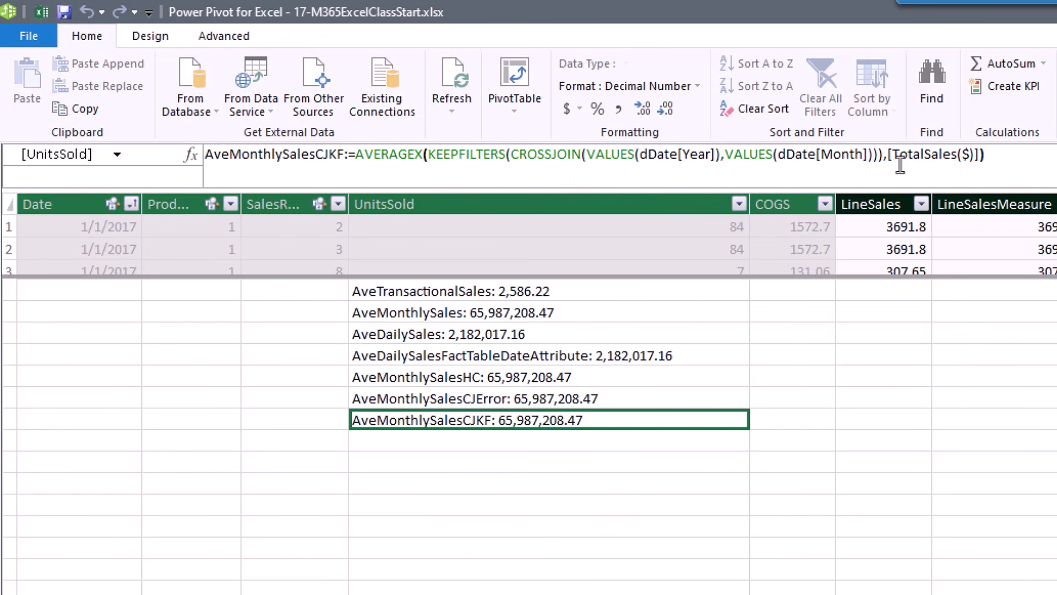
left_click(572, 380)
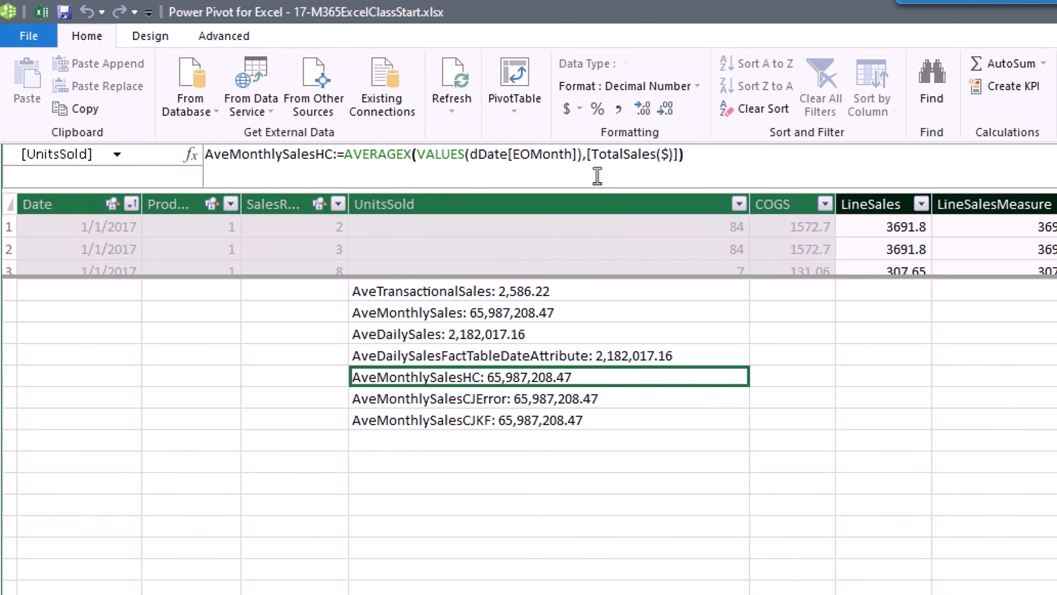
left_click(581, 419)
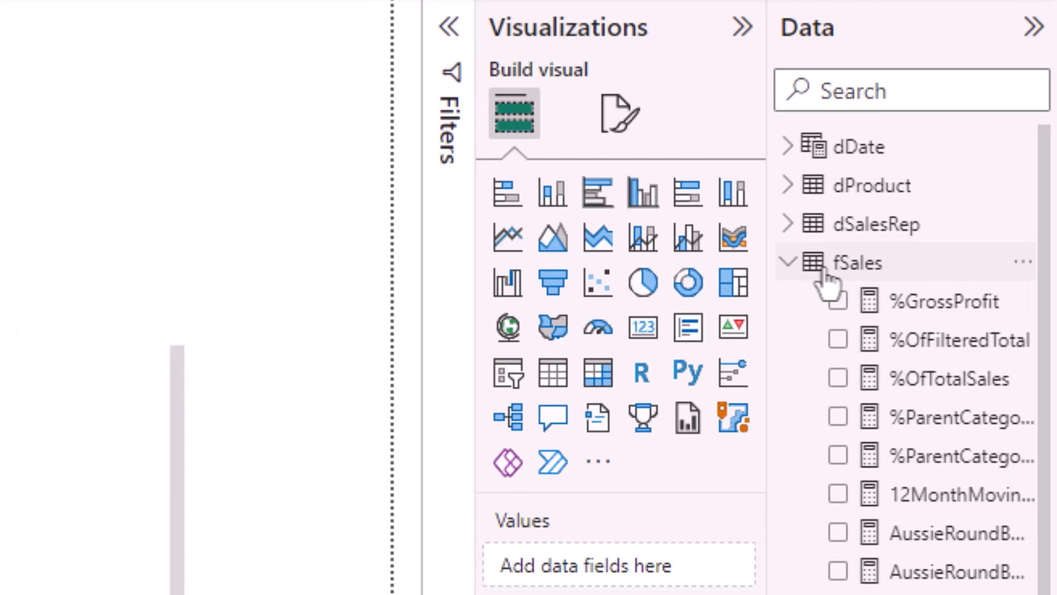
Right-click the fSales table in the Data pane to show its new measure options.
right_click(825, 273)
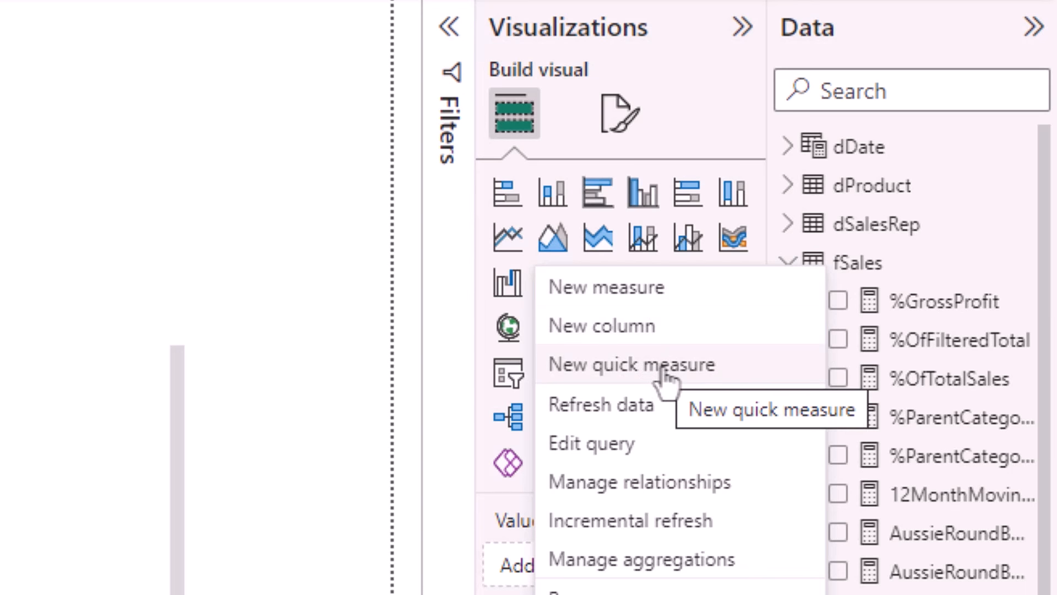
Build an Average per category quick measure with dDate EOMonth as category and TotalSales($) as base value.
left_click(620, 368)
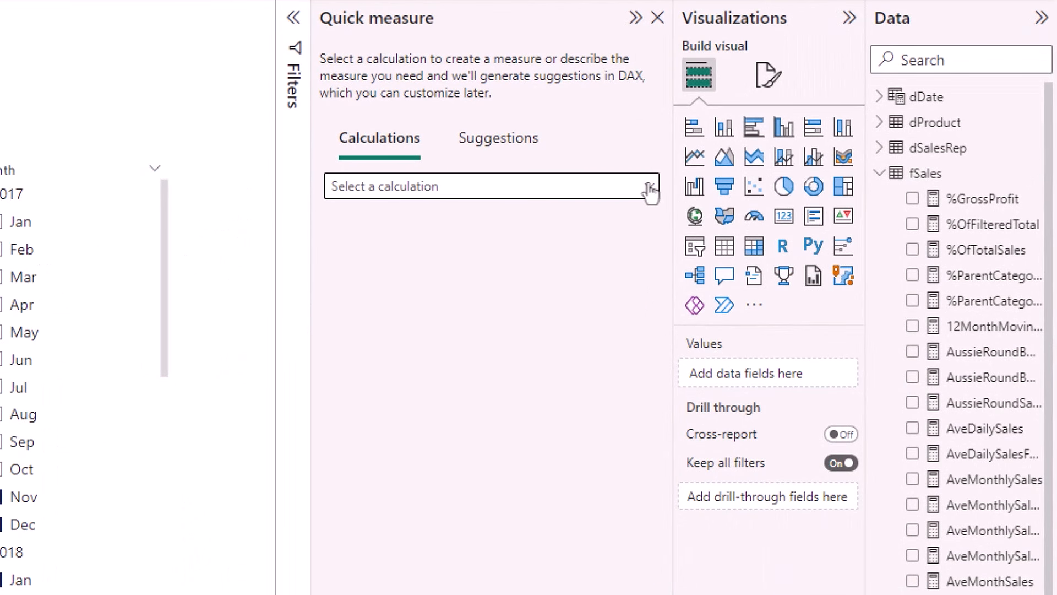
left_click(649, 189)
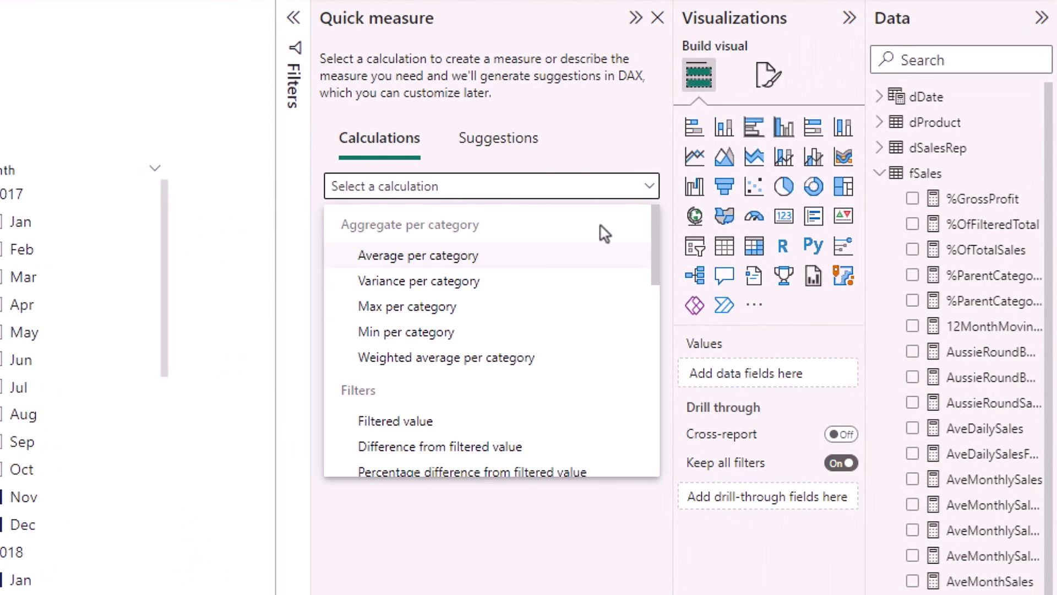
left_click(498, 264)
left_click(880, 97)
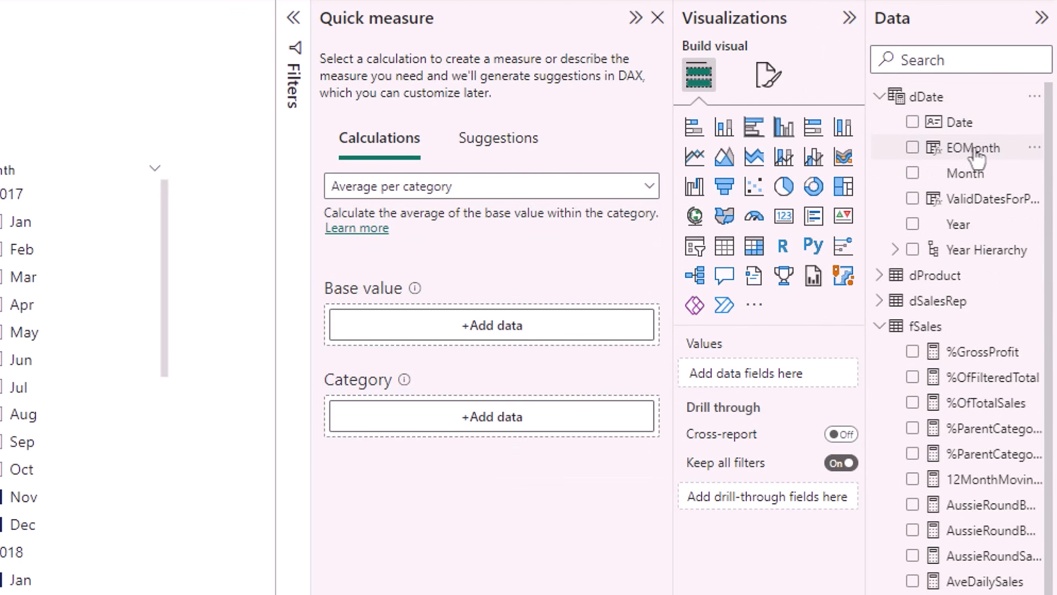
left_click_drag(975, 157, 490, 420)
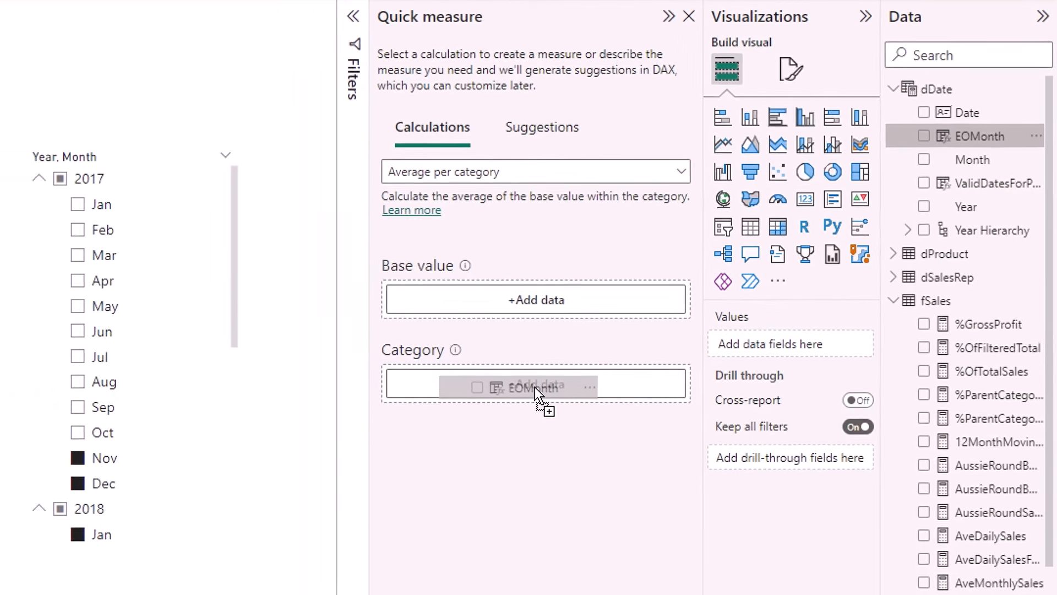
left_click_drag(534, 386, 534, 387)
scroll(970, 468, "down", 5)
left_click_drag(976, 594, 546, 182)
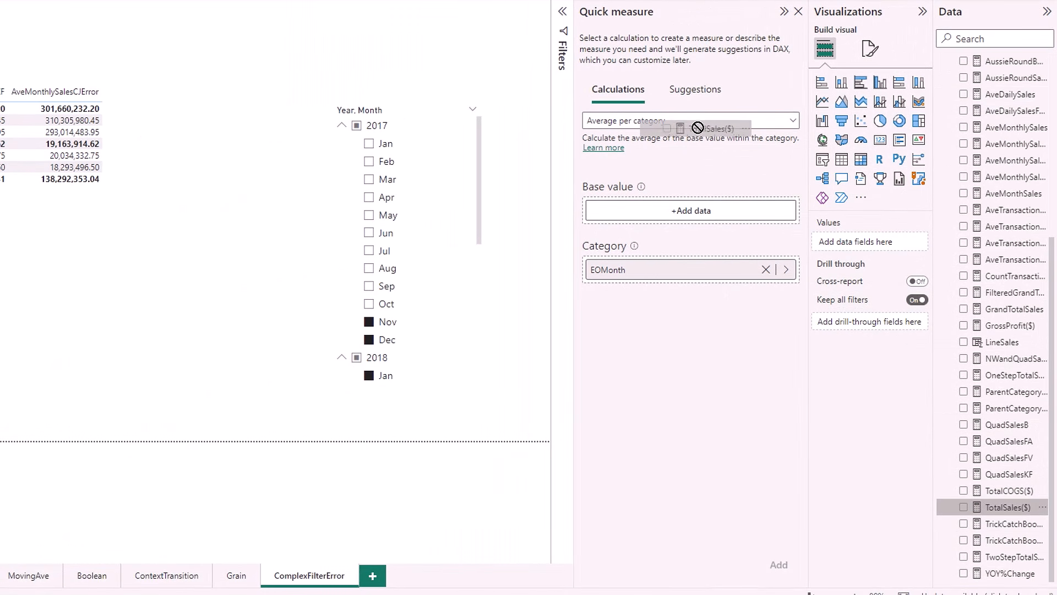
left_click_drag(698, 127, 682, 216)
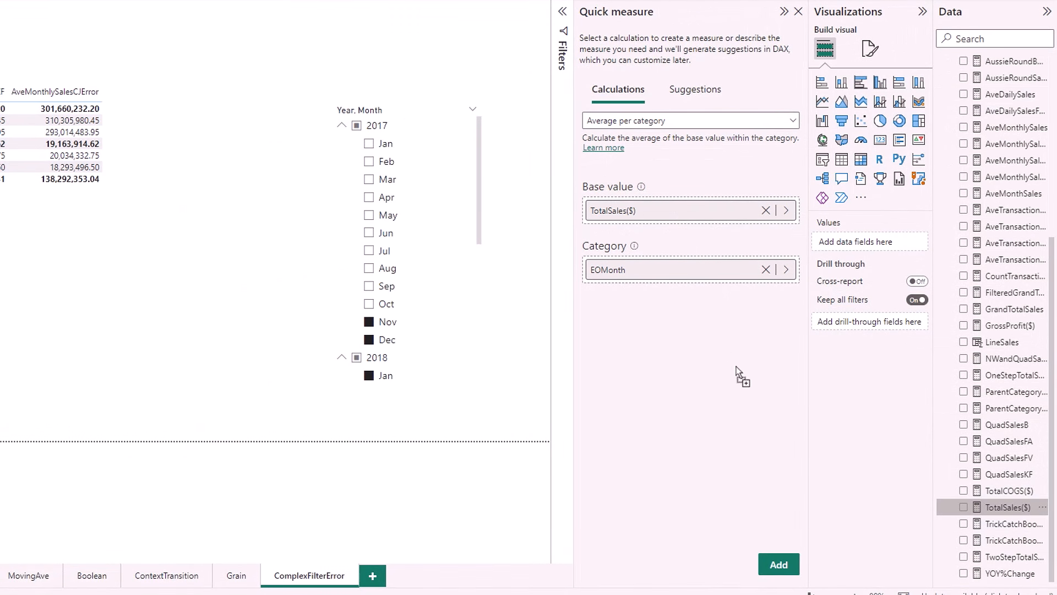
Add the quick measure and inspect KEEPFILTERS and CALCULATE in its generated DAX formula.
left_click(782, 566)
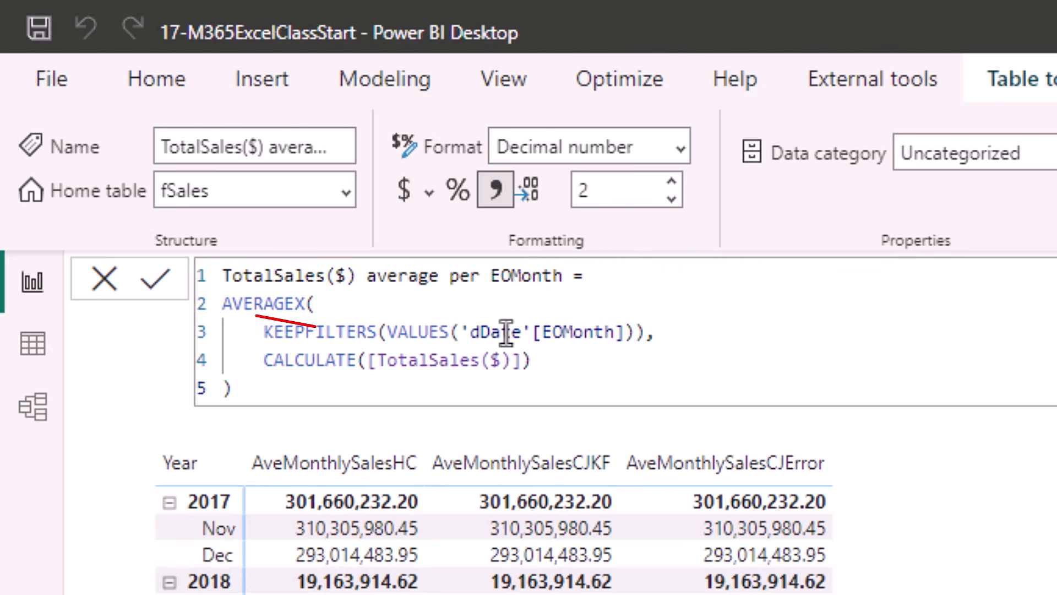
double_click(320, 335)
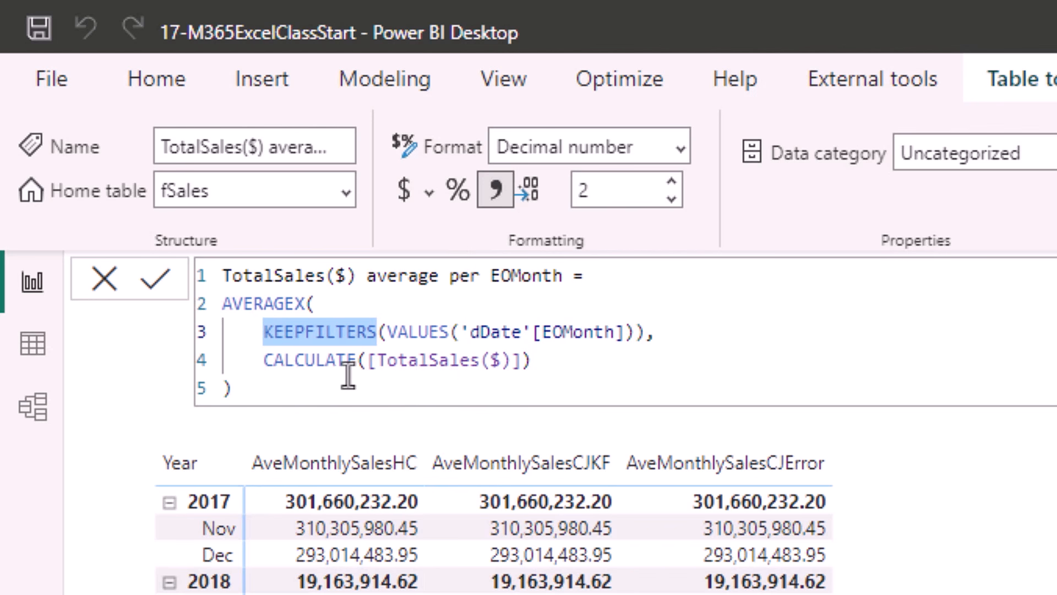
double_click(326, 361)
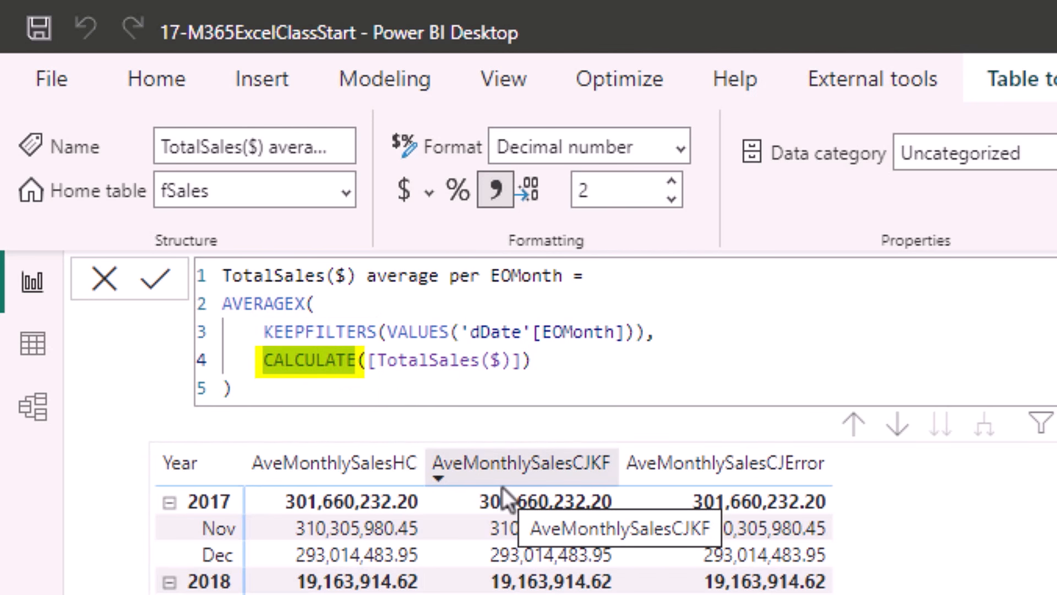
double_click(333, 338)
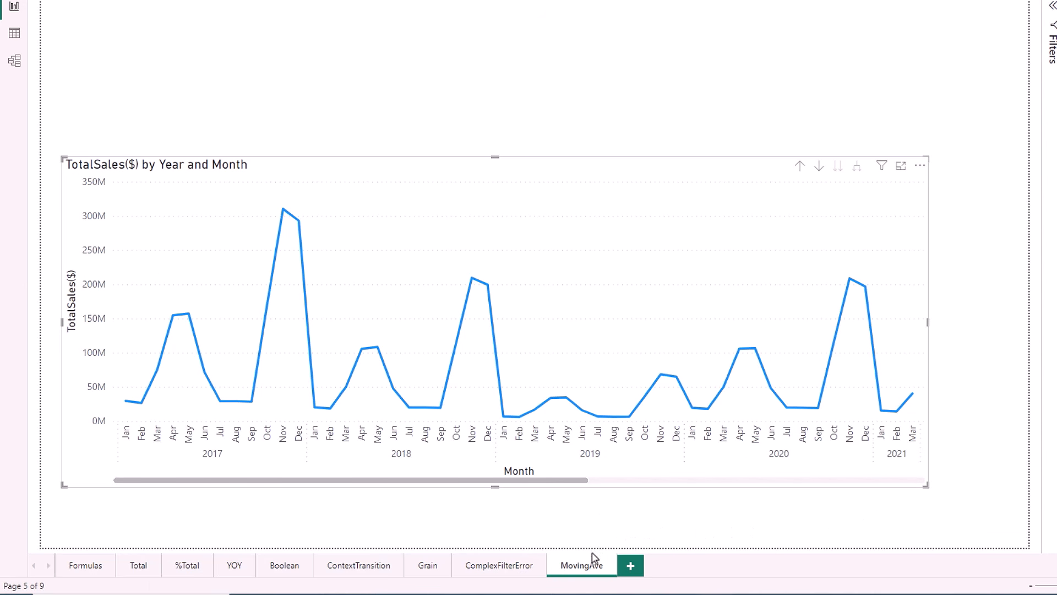
Switch from Power BI Desktop to the Excel workbook's MovingAve sheet.
left_click(594, 593)
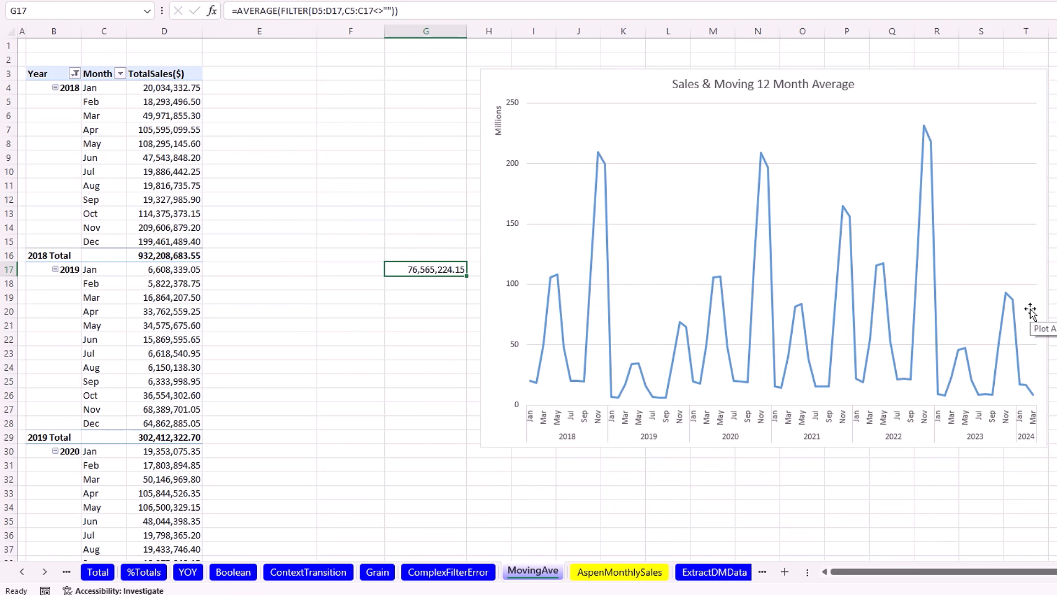
Confirm G17's moving-average formula, fill it down to G32, and check G32's copied ranges.
double_click(420, 267)
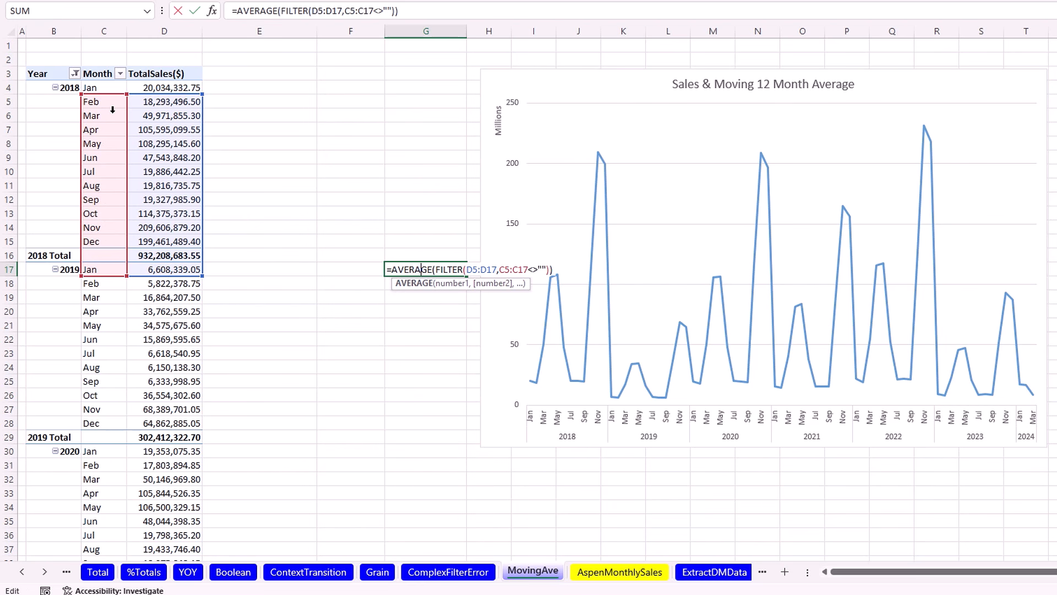
key("ctrl+Return")
left_click_drag(468, 278, 469, 484)
double_click(408, 480)
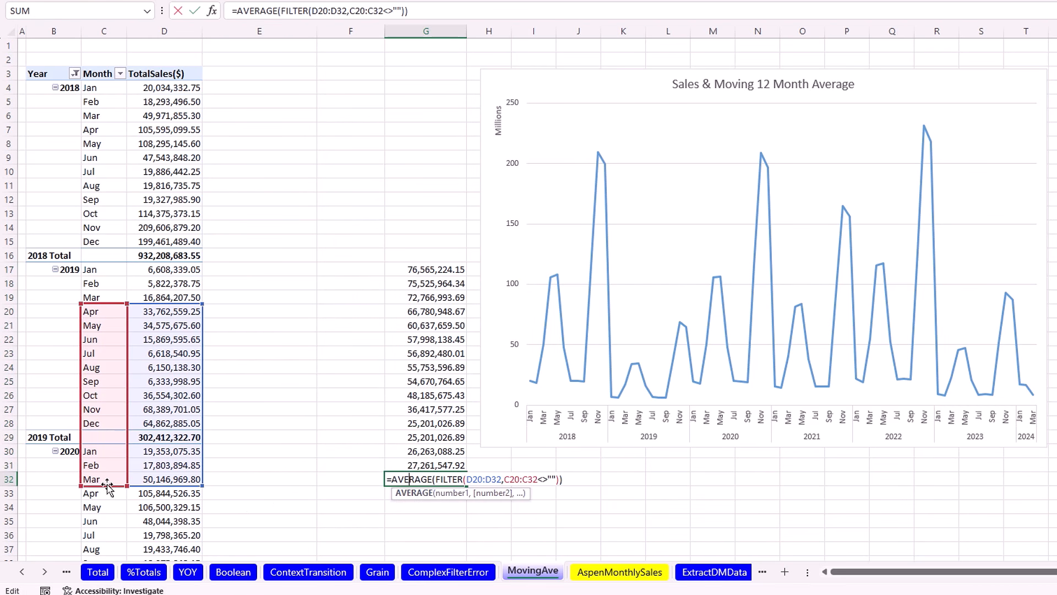
key("ctrl+Return")
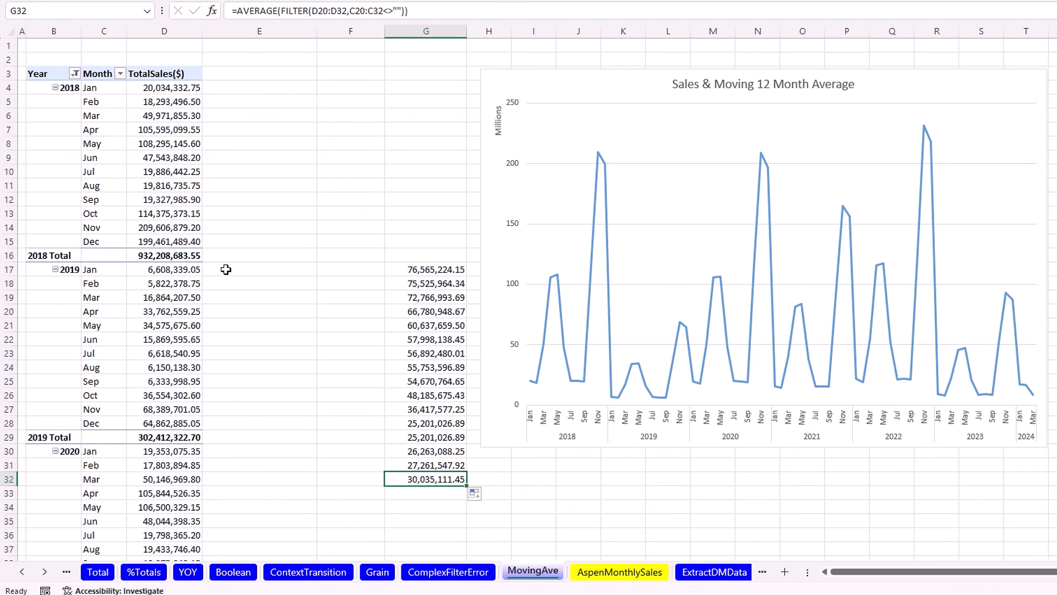
left_click(226, 270)
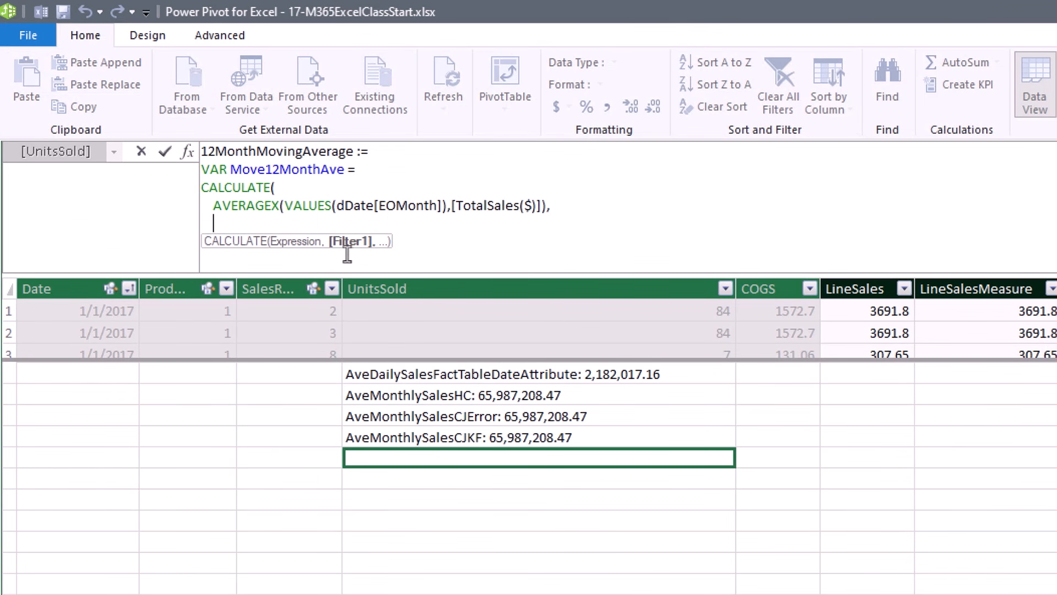
Add DATESINPERIOD(dDate[Date],MAX(dDate[Date]),-12,MONTH) as the CALCULATE filter in 12MonthMovingAverage.
type("date")
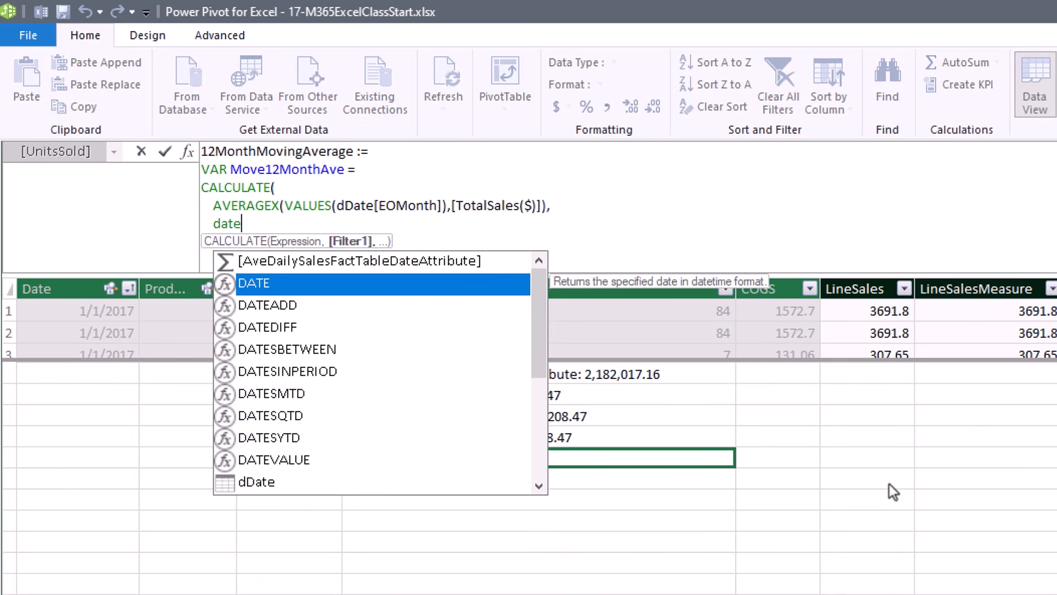
key("Down")
key("Down")
key("Down")
key("Down")
key("Tab")
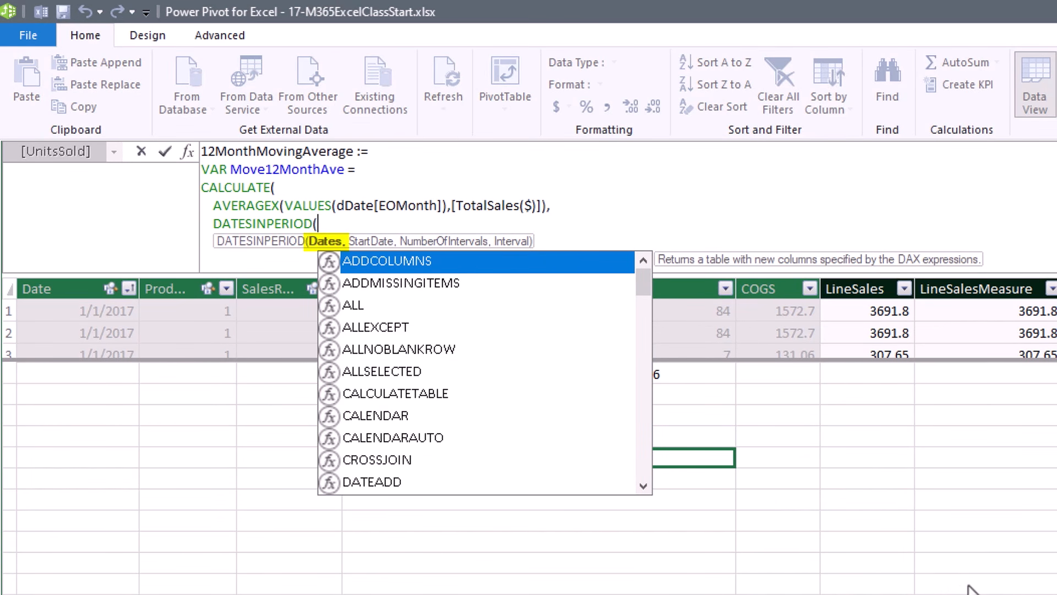
type("dd")
key("Down")
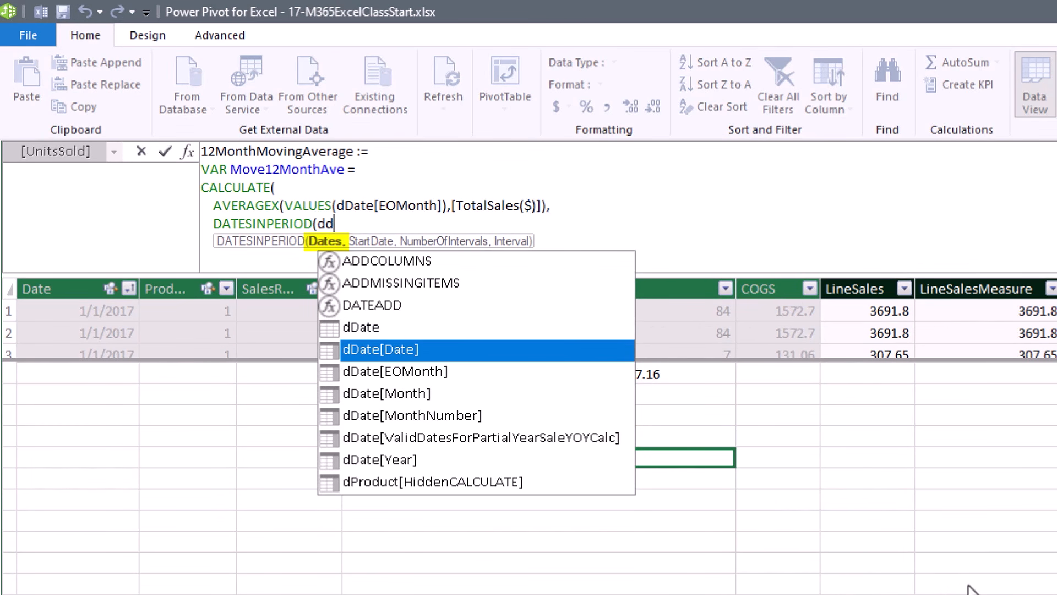
key("Tab")
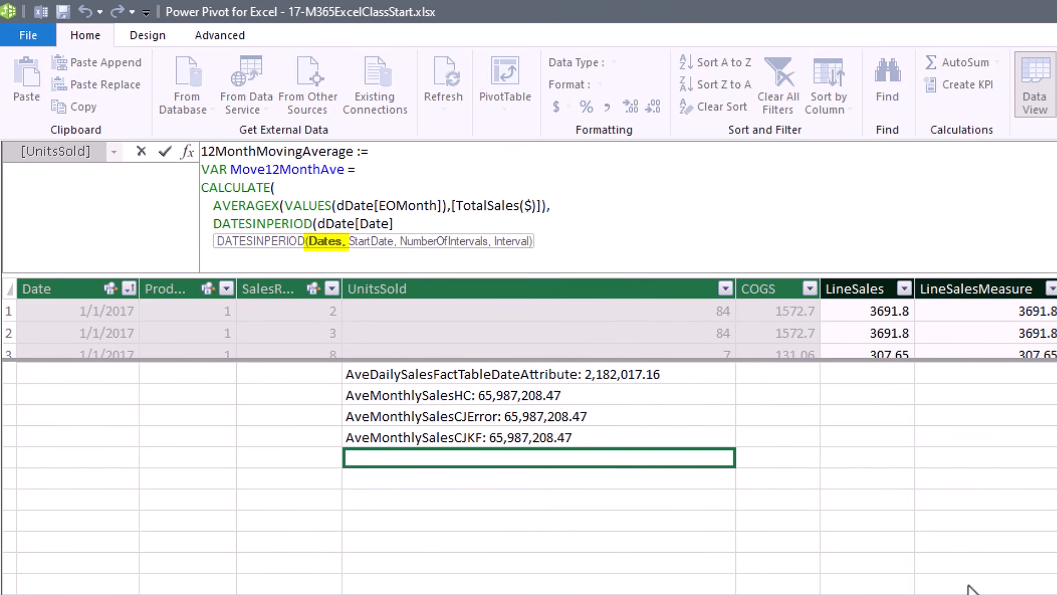
type(",")
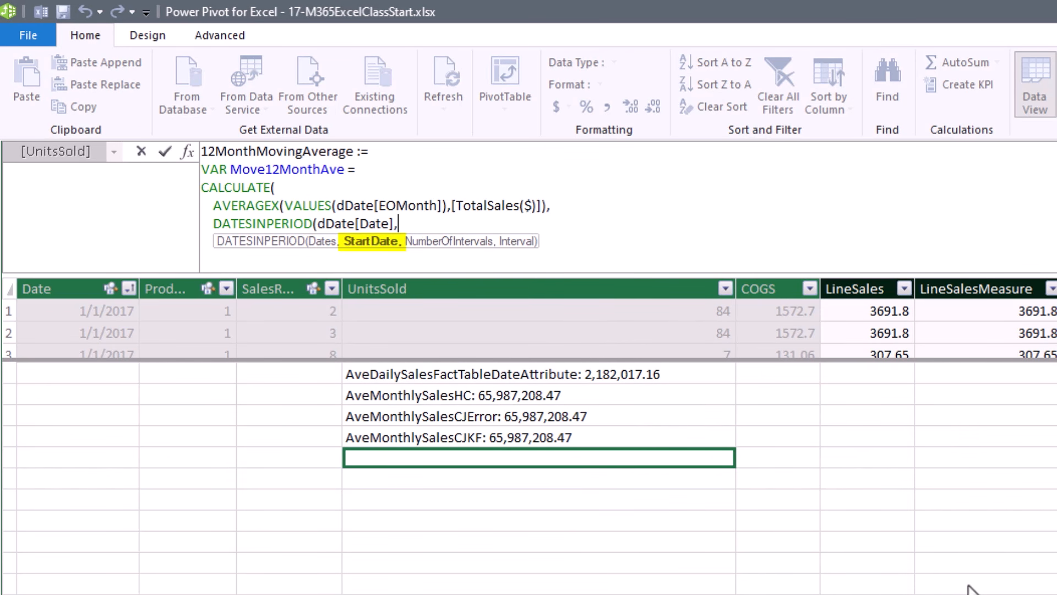
type("MAX(")
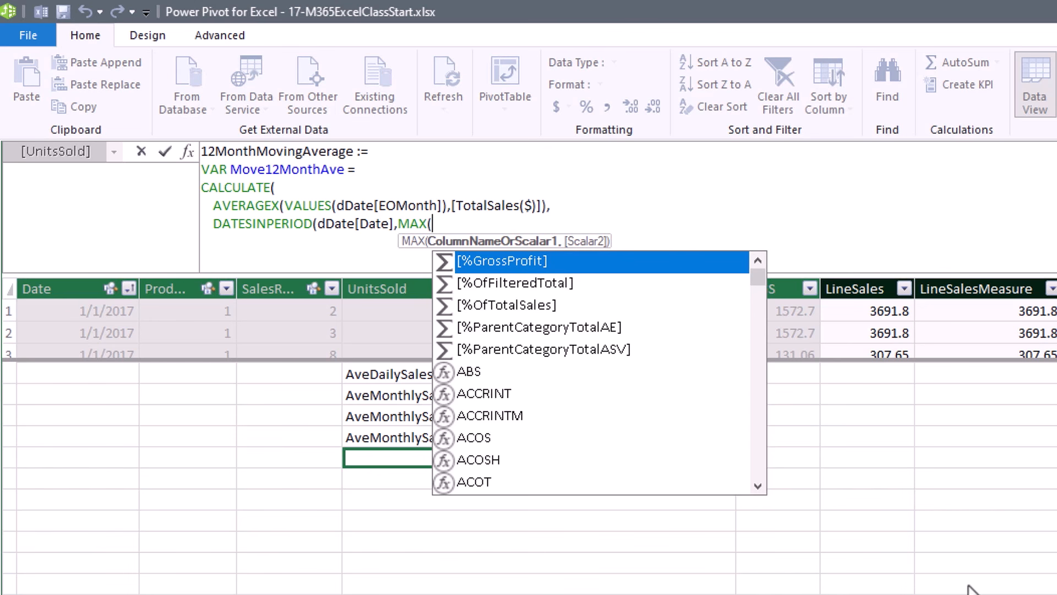
type("dd")
key("Down")
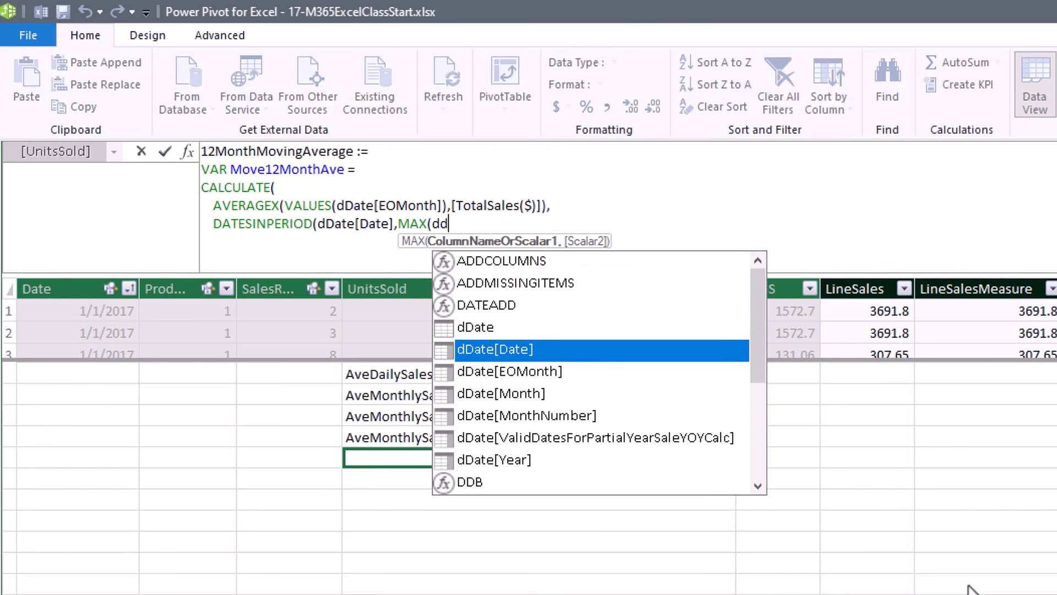
key("Tab")
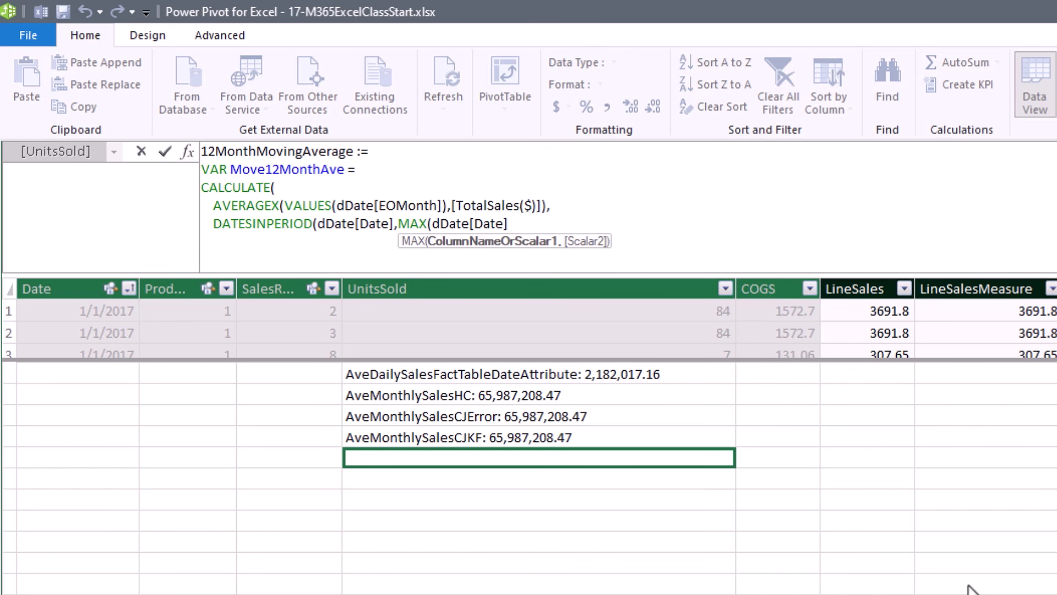
type("),")
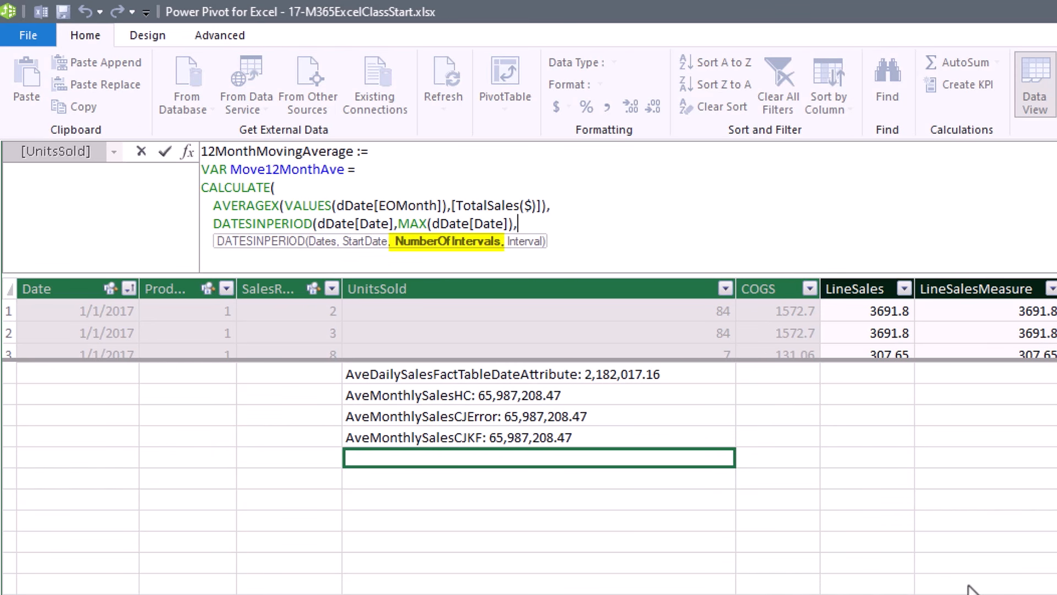
type("-12,month")
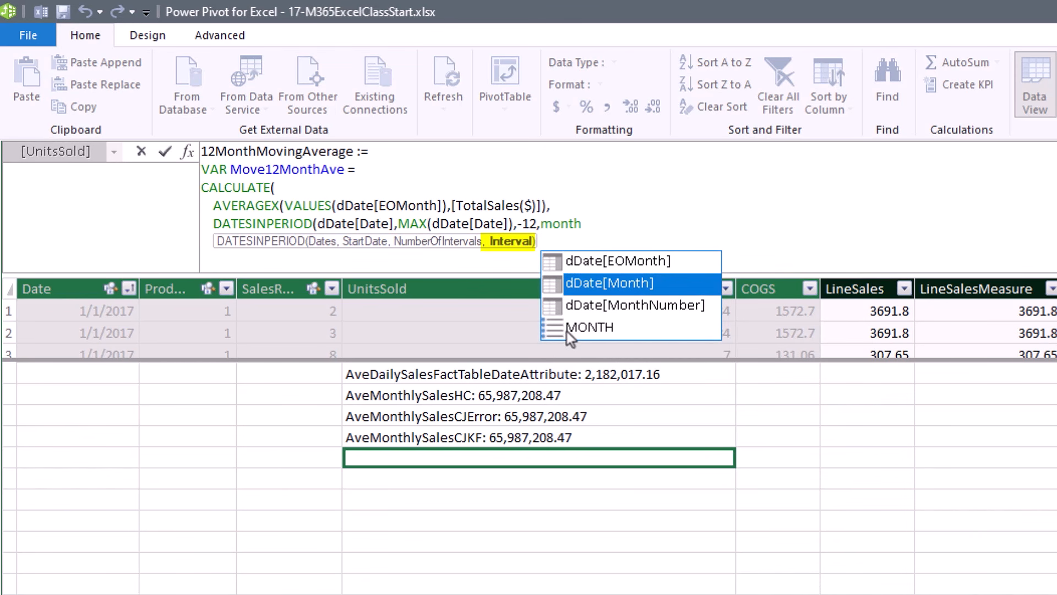
left_click(587, 328)
double_click(587, 329)
type(")")
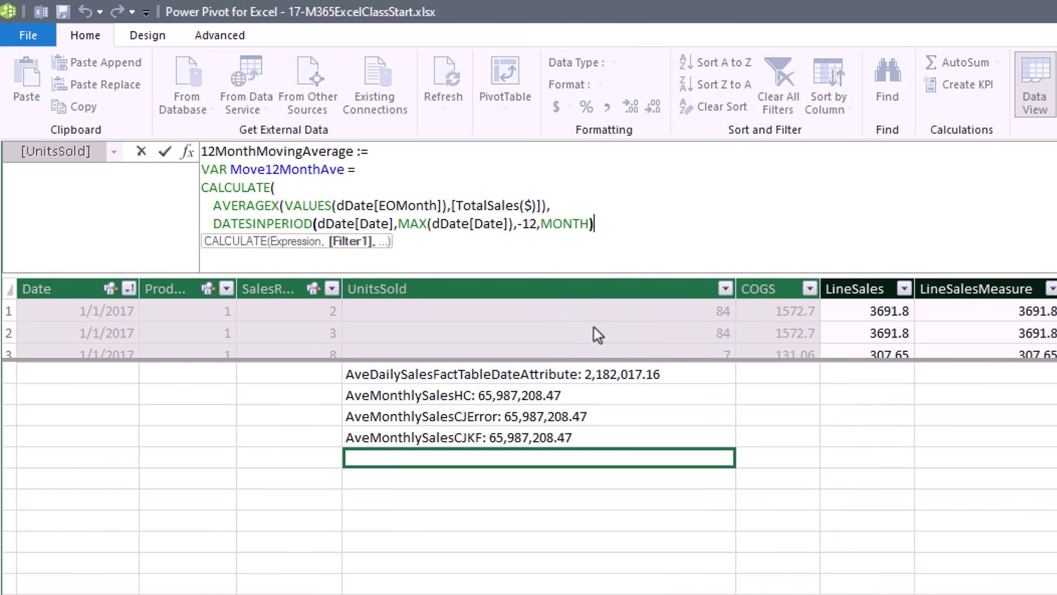
type(")")
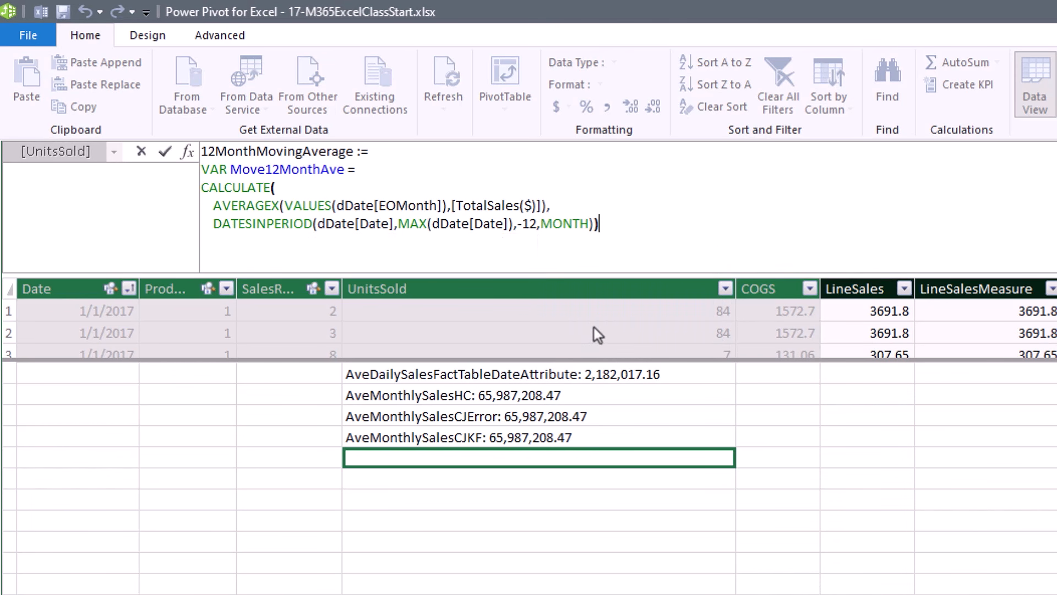
Finish the measure with RETURN Move12MonthAve on new lines.
key("alt+Return")
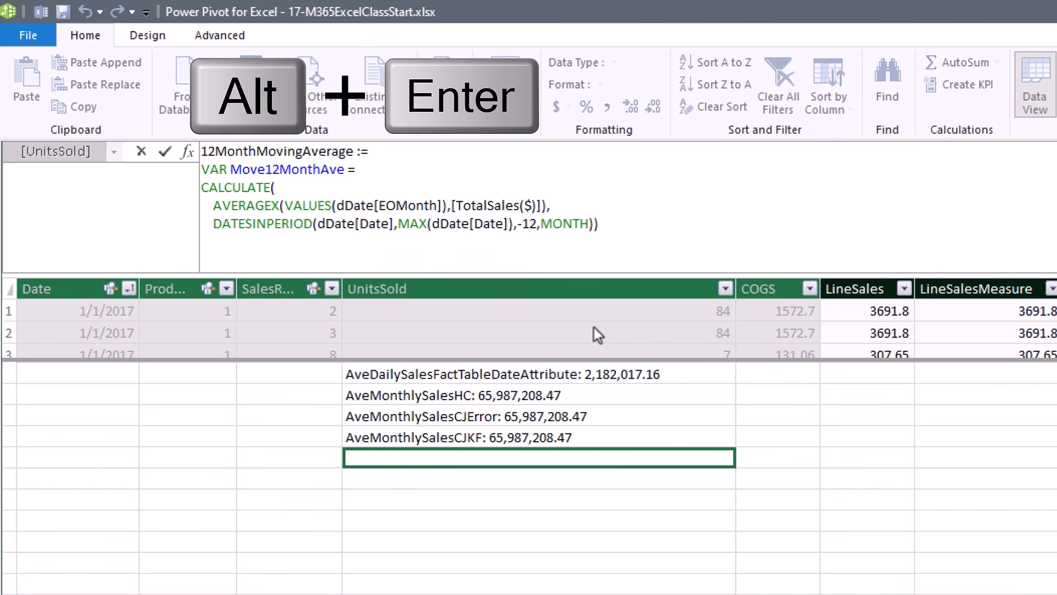
type("RETURN")
key("alt+Return")
type("Move")
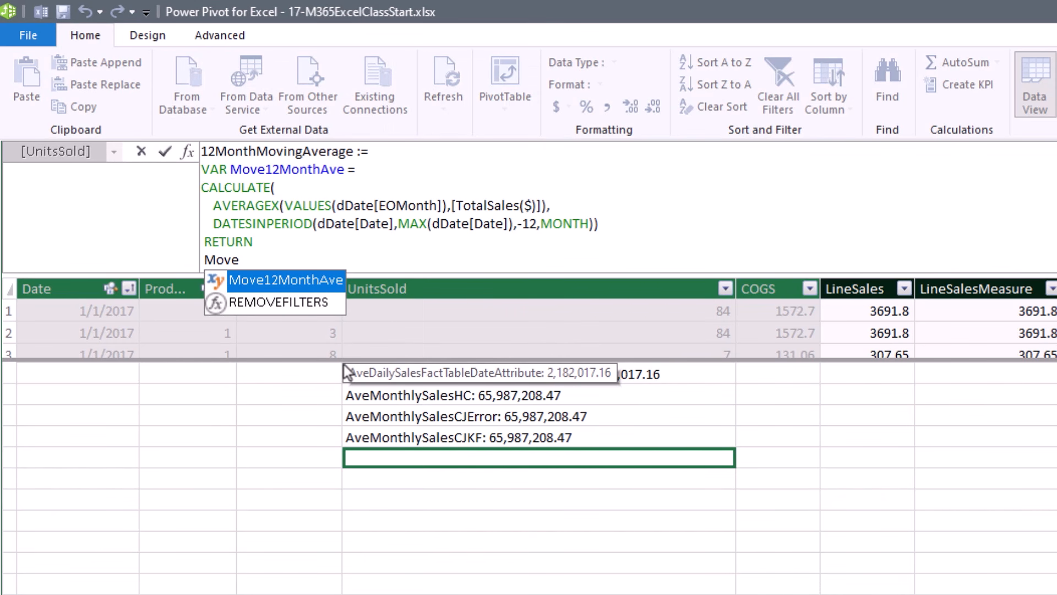
key("Tab")
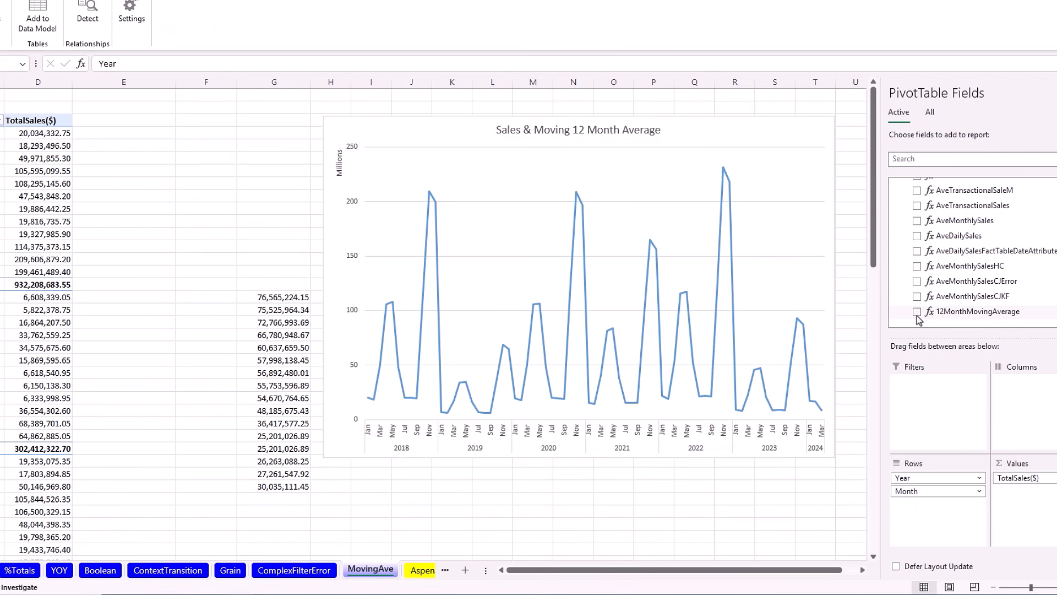
Add 12MonthMovingAverage to the PivotTable values and show all years including 2017.
left_click(917, 312)
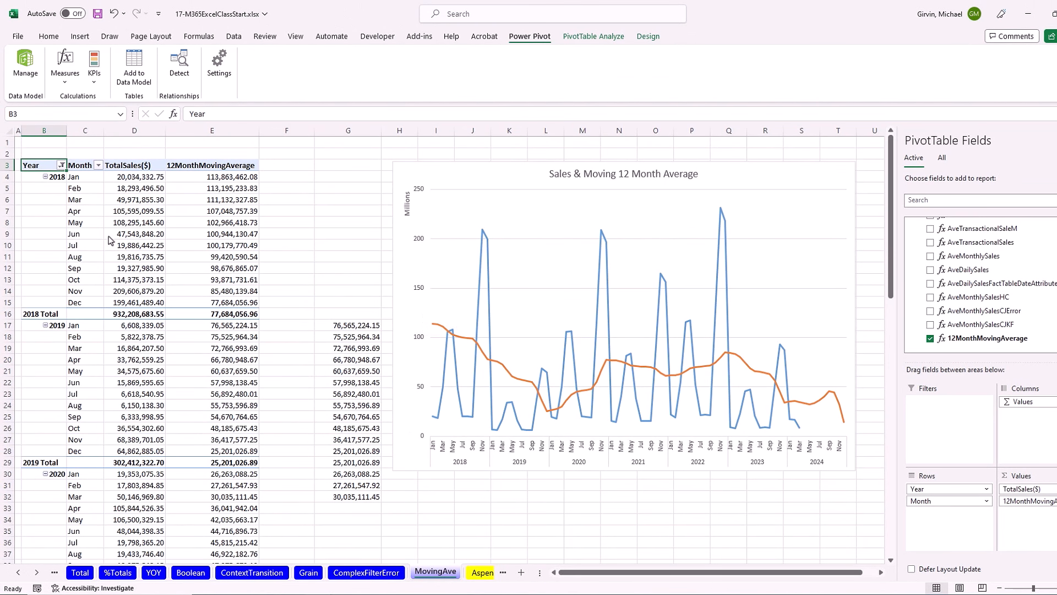
left_click(61, 165)
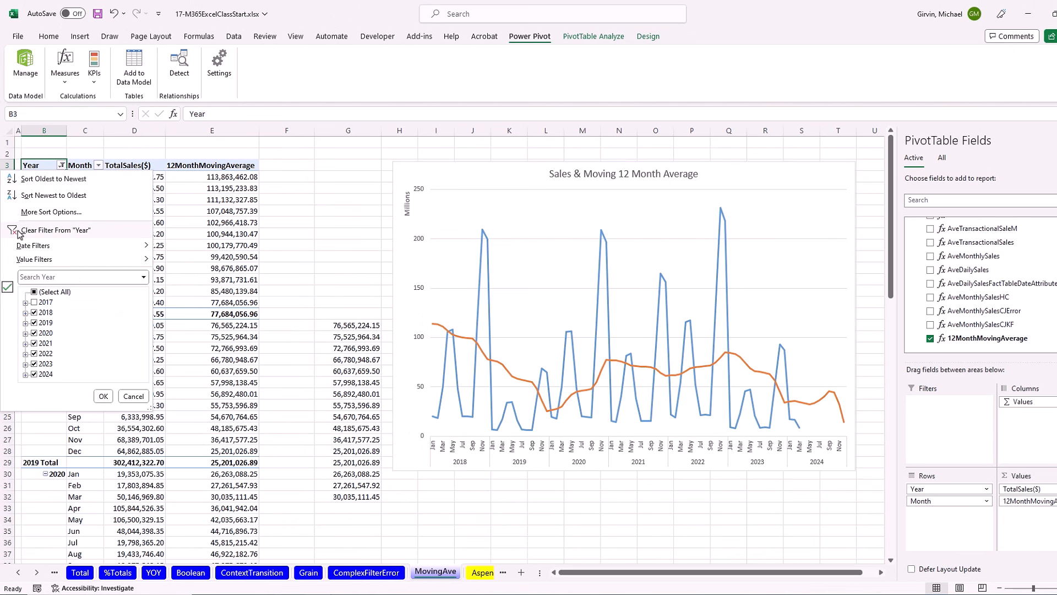
left_click(35, 293)
left_click(103, 395)
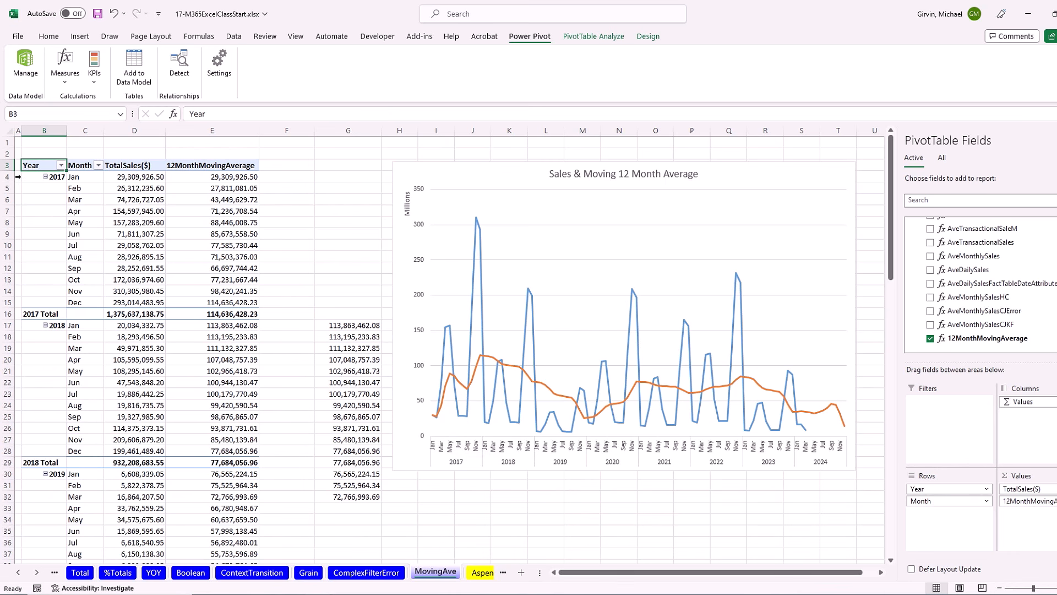
Filter the Year field to exclude 2017 so the PivotTable starts at 2018.
left_click(62, 166)
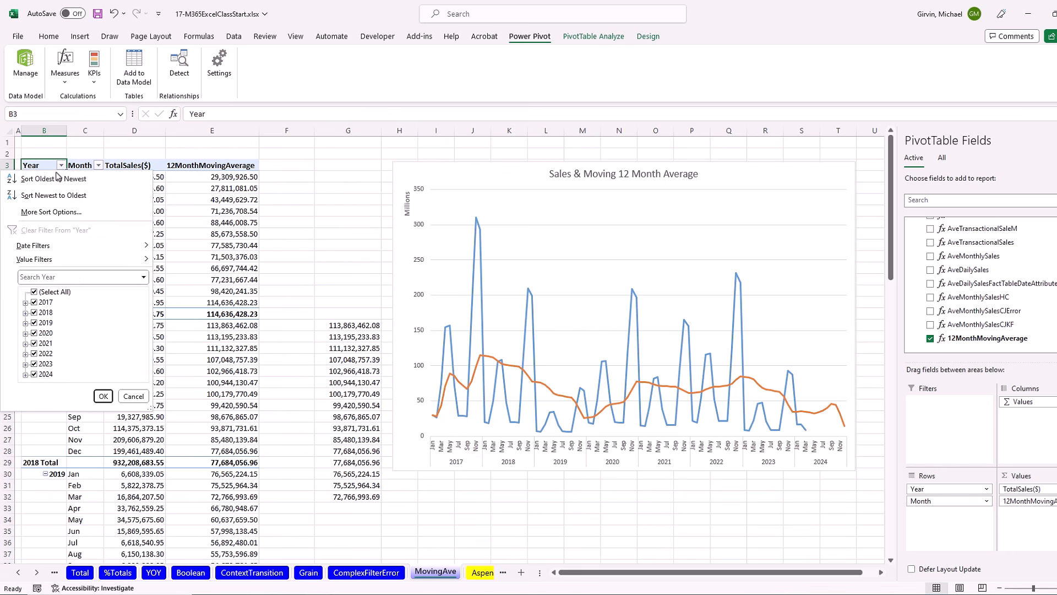
left_click(34, 301)
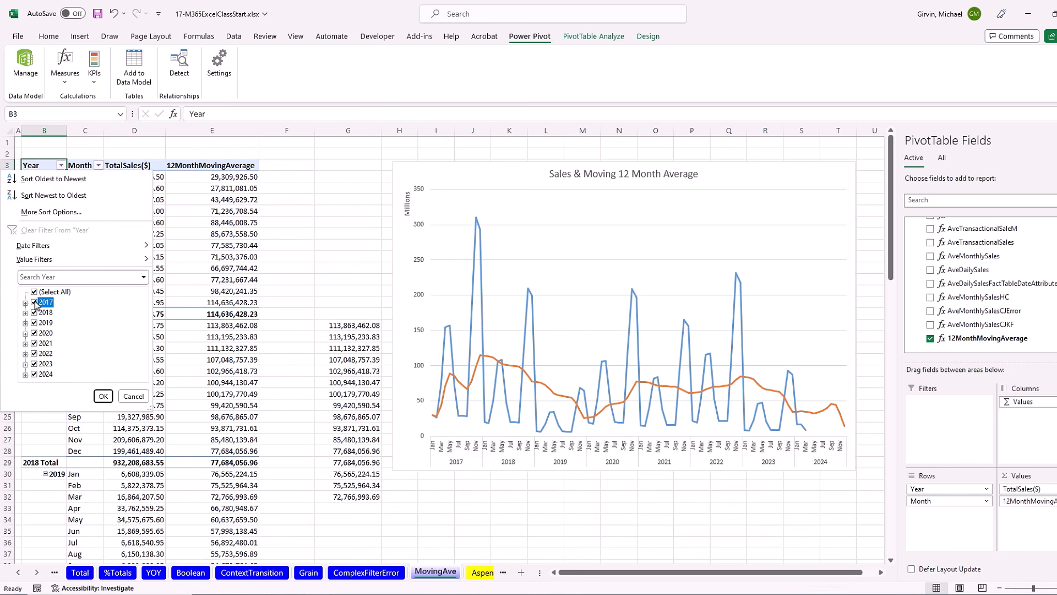
left_click(103, 396)
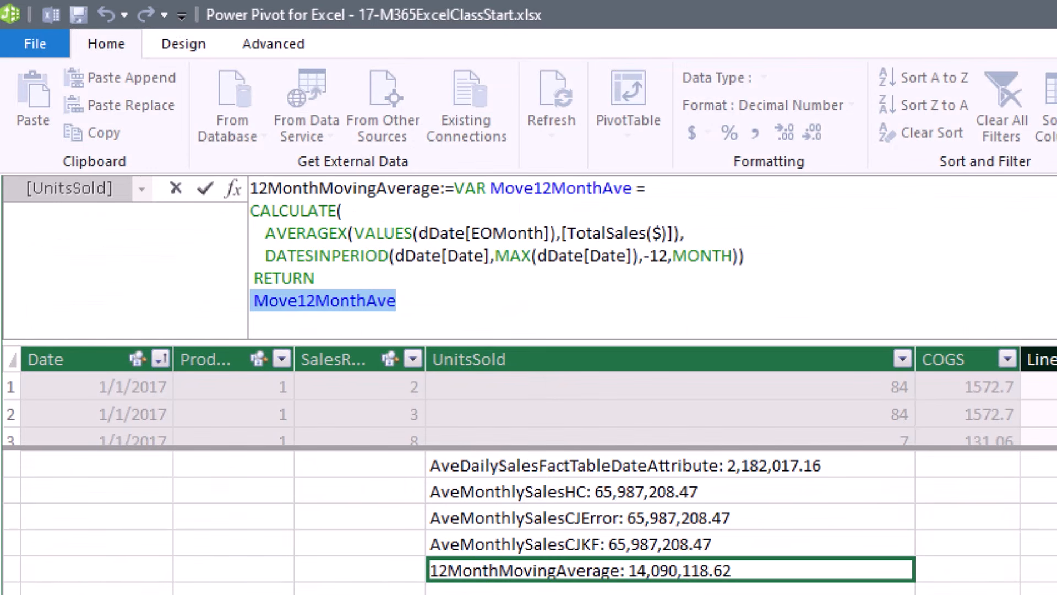
Make the 12MonthMovingAverage measure temporarily return MAX(fSales[Date]).
type("MAX")
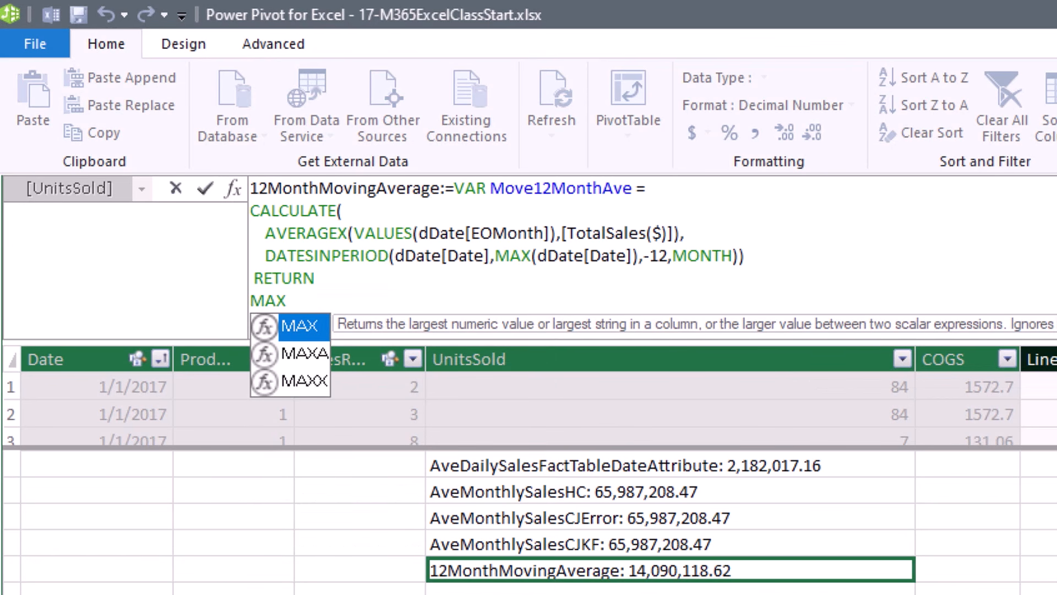
type("(fSales")
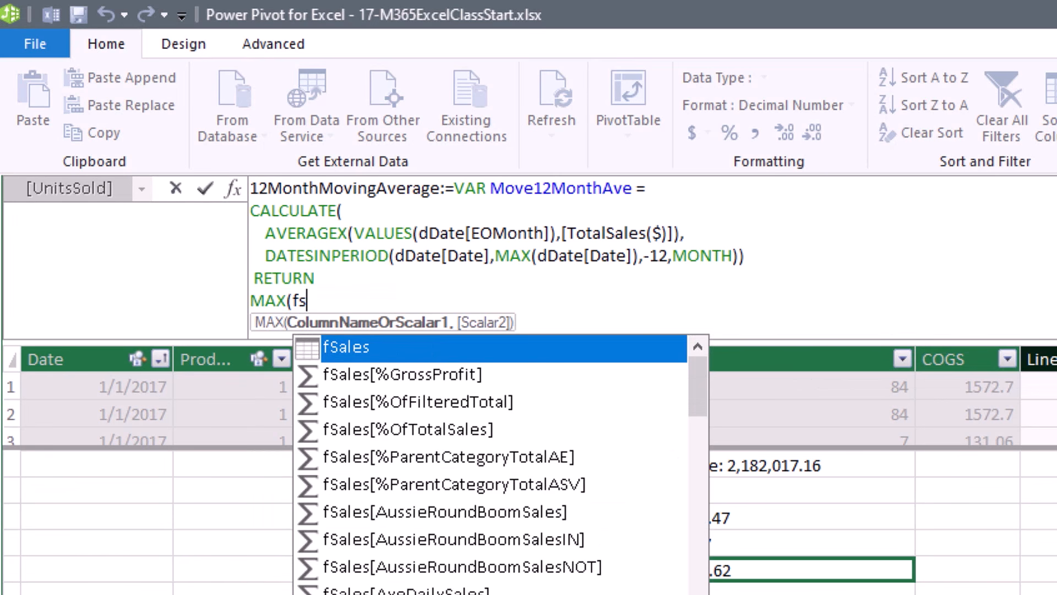
type("[")
key("Down")
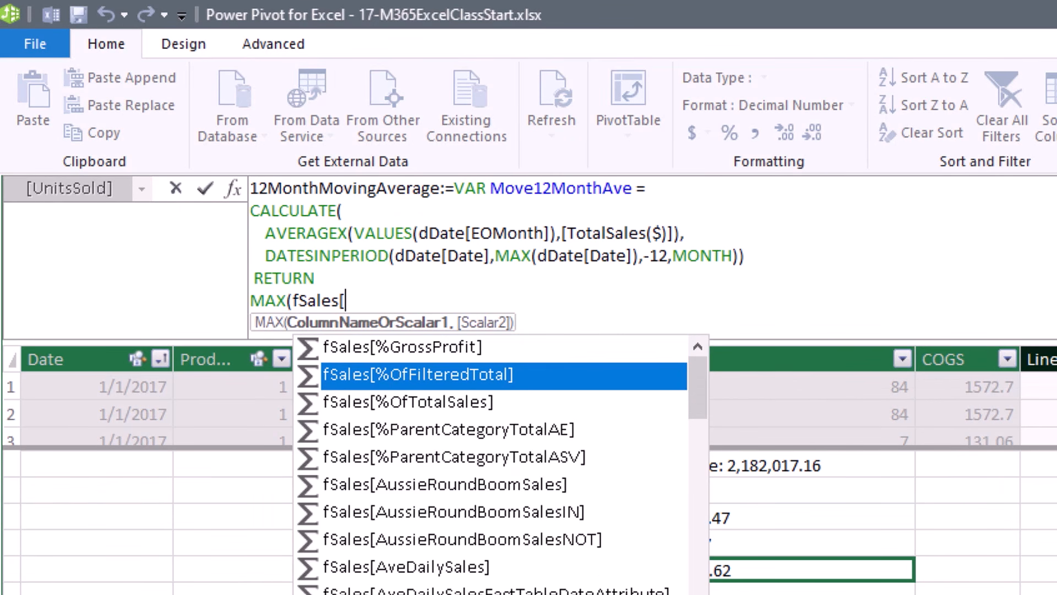
type("d")
key("Tab")
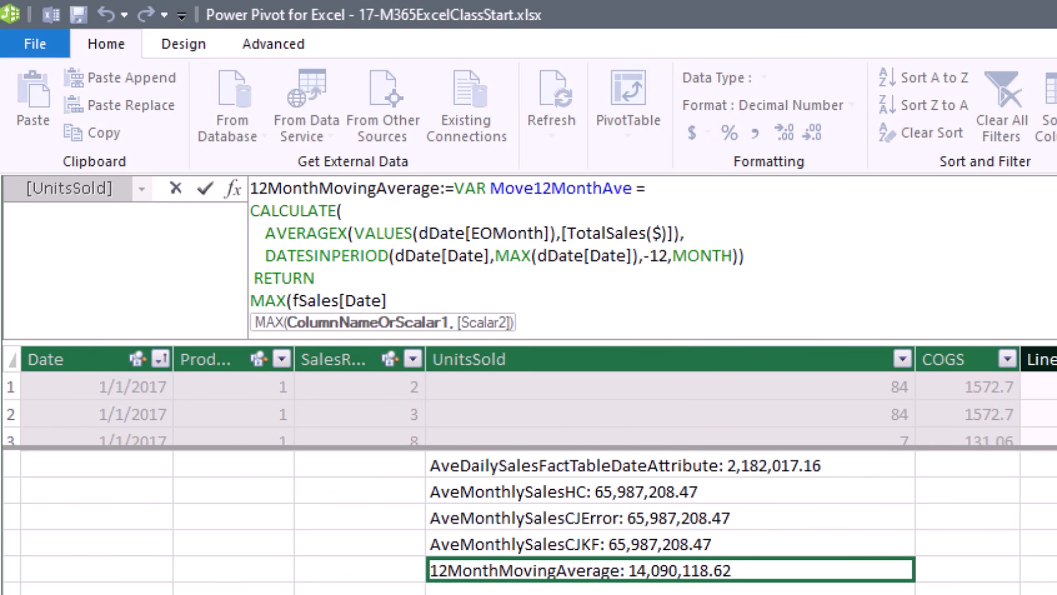
type("])")
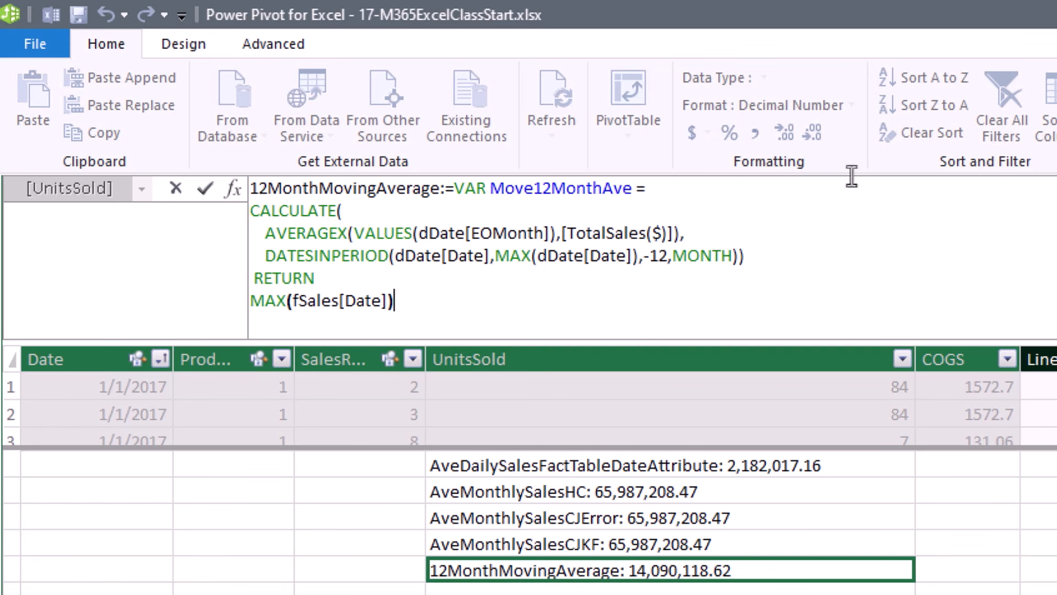
key("Return")
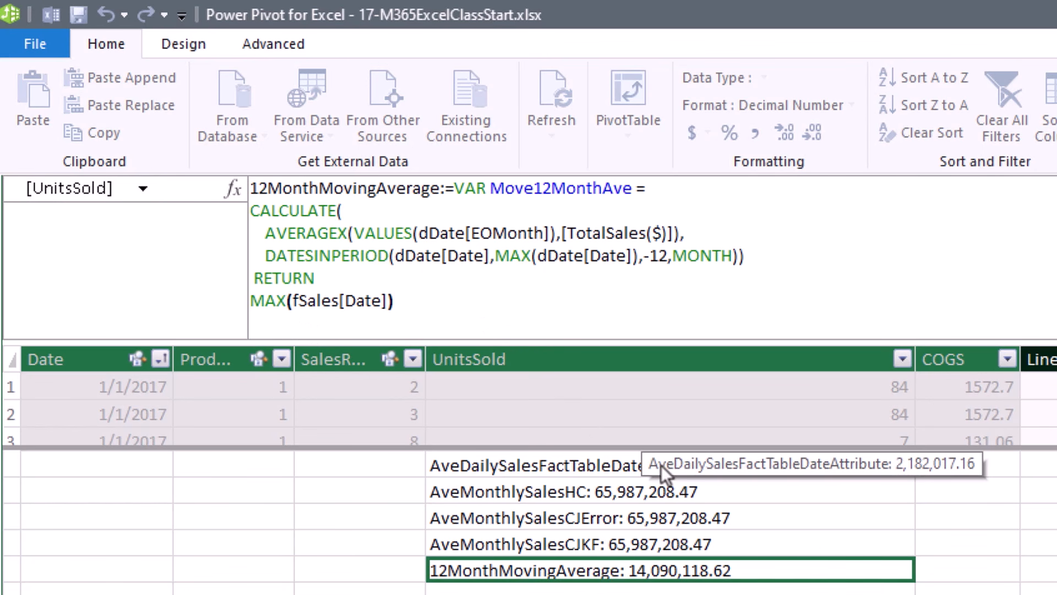
Scroll the Excel PivotTable to confirm the dates end at 3/15/2024.
key("alt+Tab")
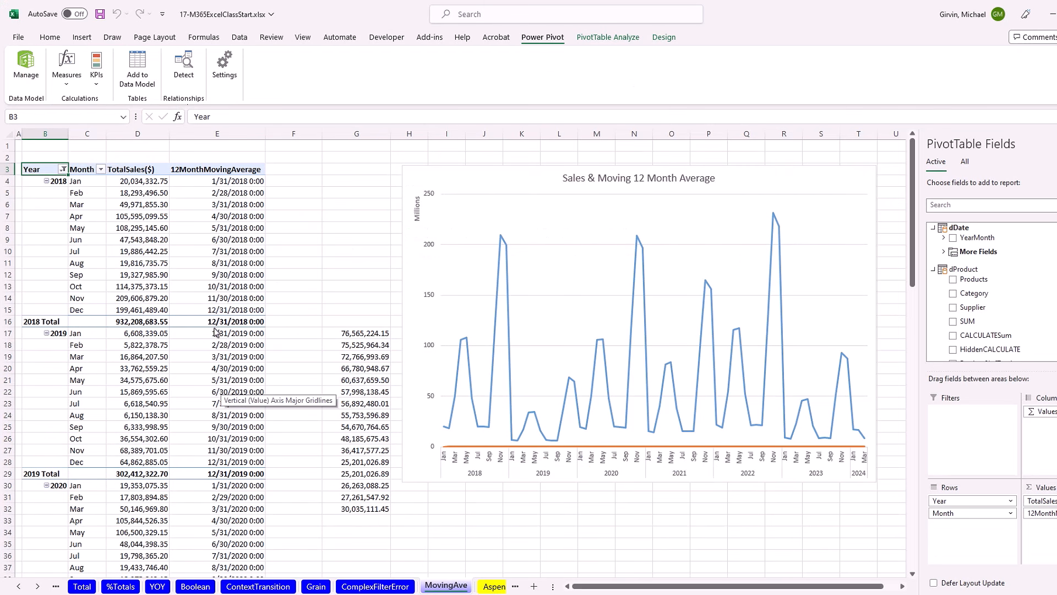
scroll(214, 340, "down", 18)
scroll(205, 381, "down", 2)
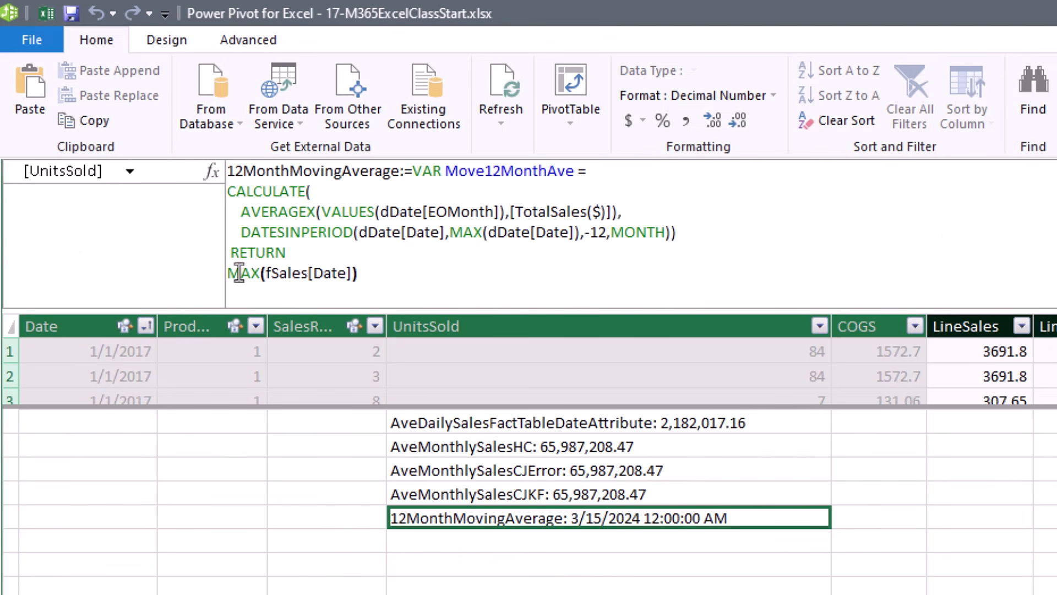
Change the return to IF(MAX(fSales[Date]),Move12MonthAve) so averages appear only on sales dates.
left_click(232, 274)
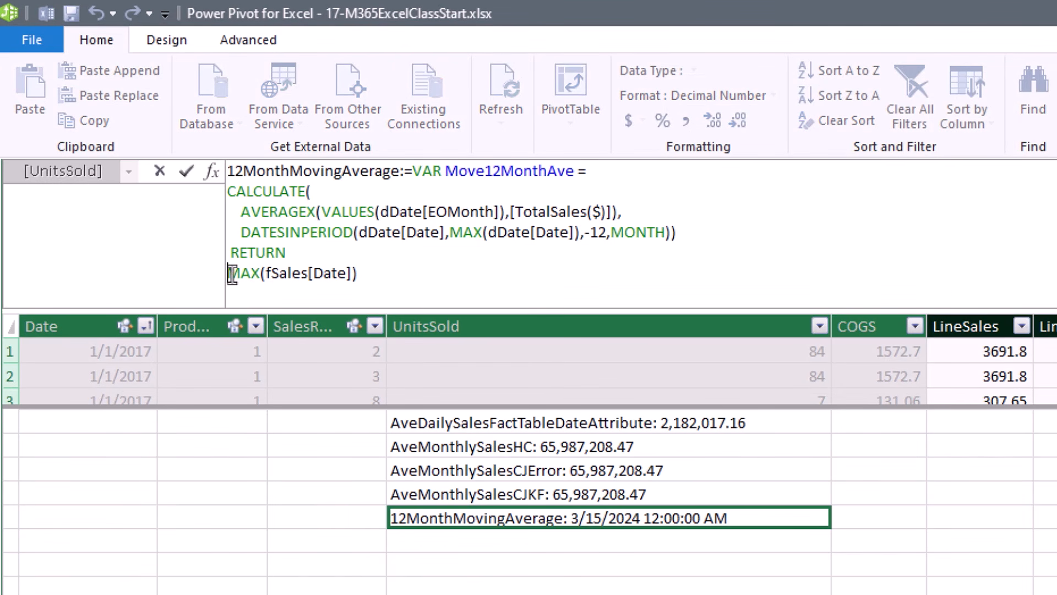
type("IF(")
left_click(421, 273)
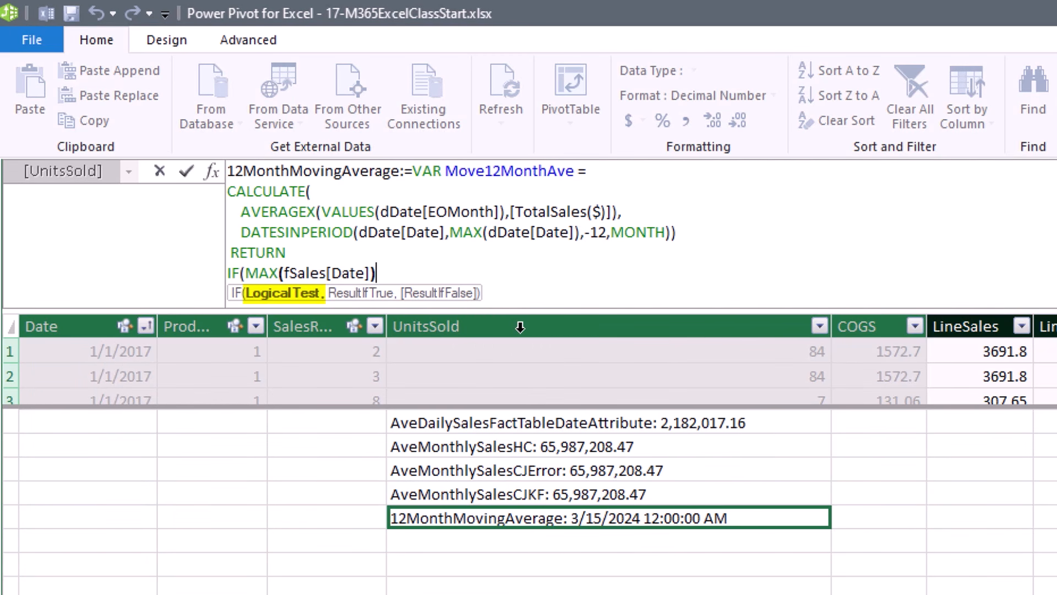
type(",")
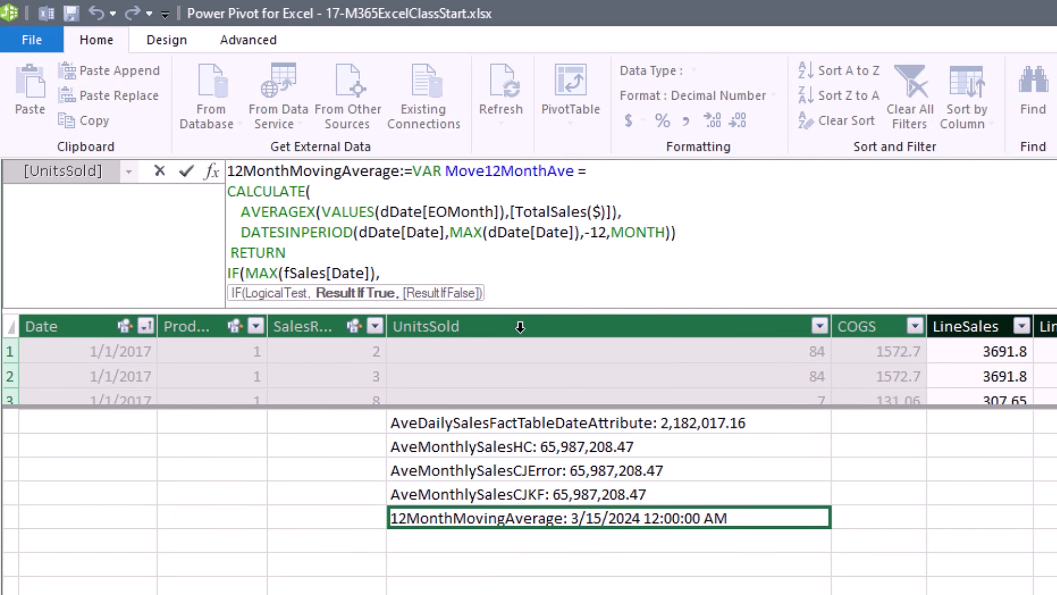
type("move")
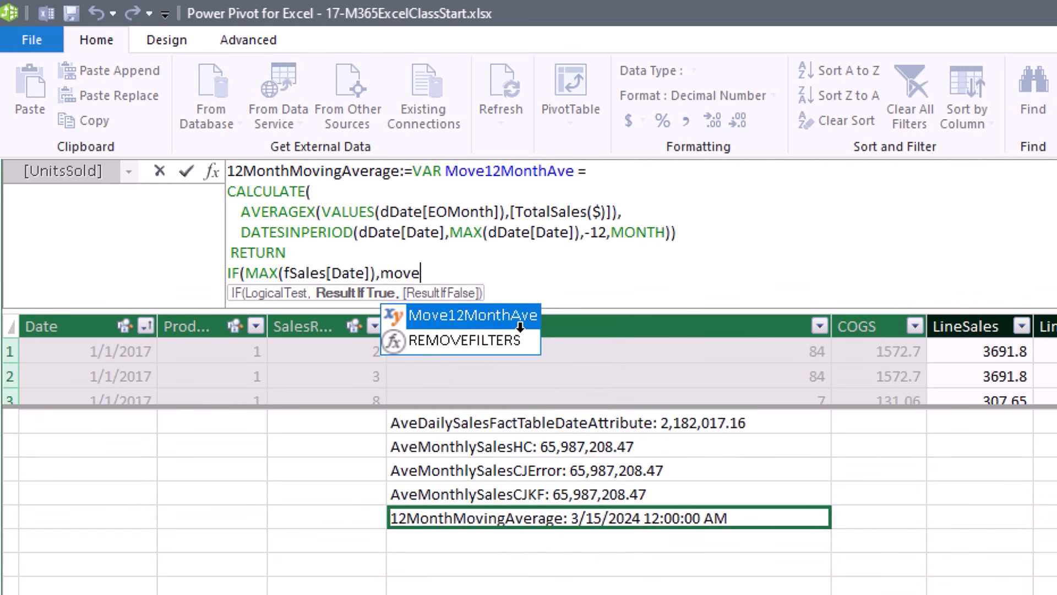
key("Tab")
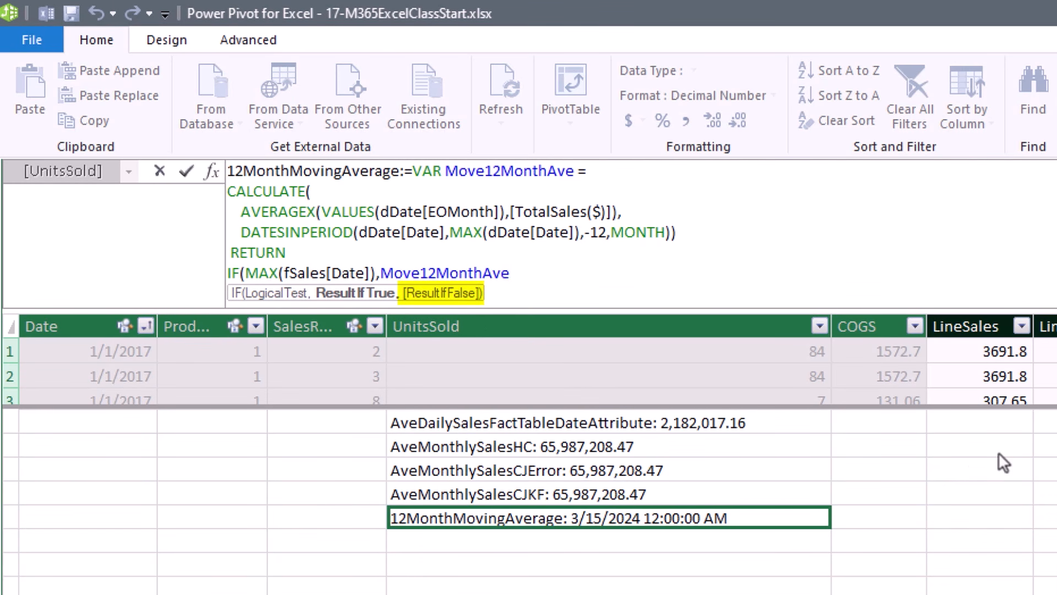
type(")")
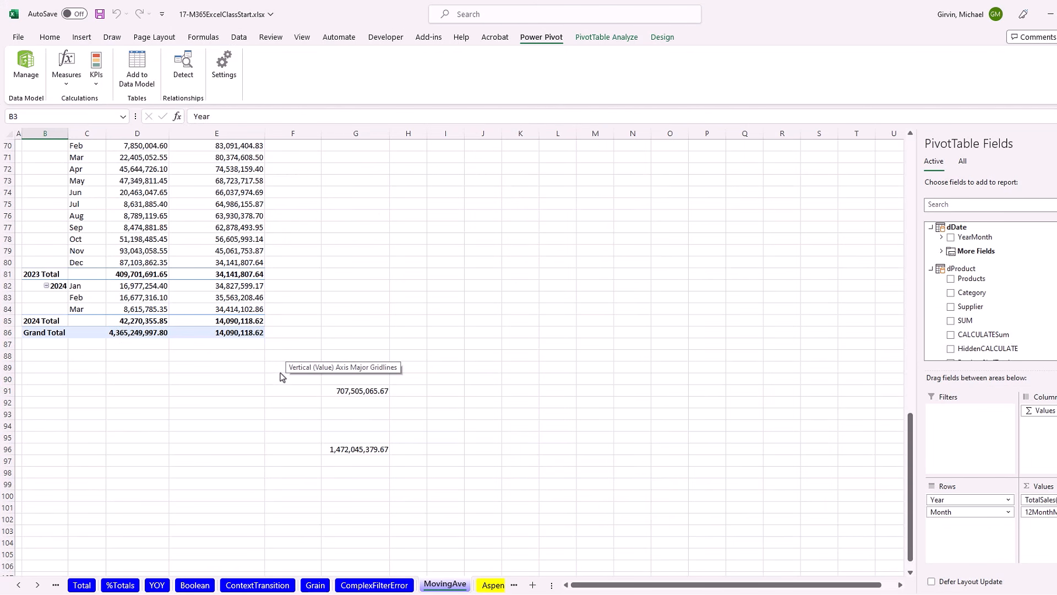
scroll(281, 376, "up", 20)
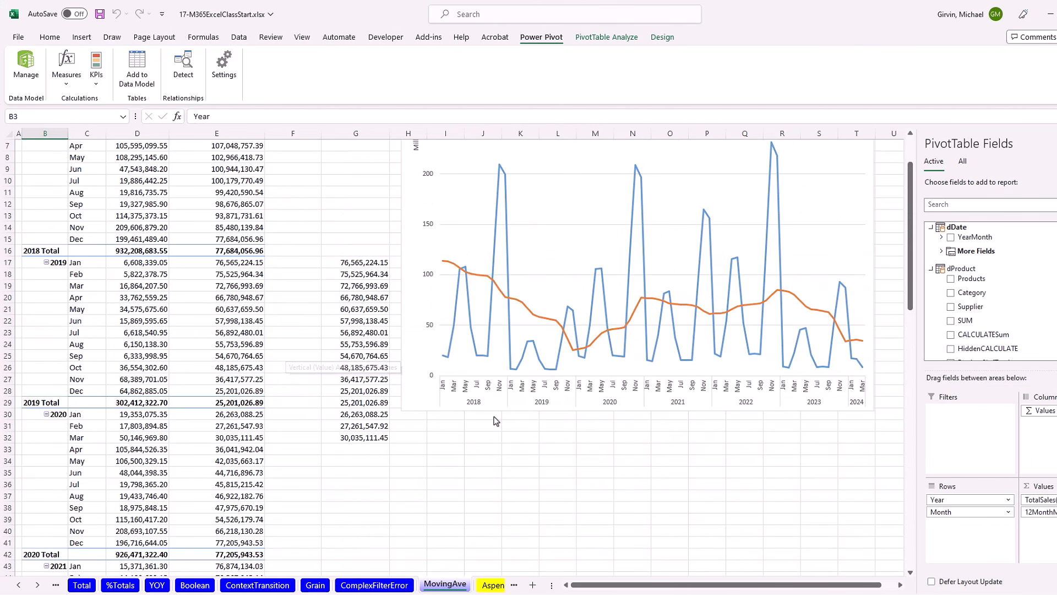
scroll(496, 422, "up", 2)
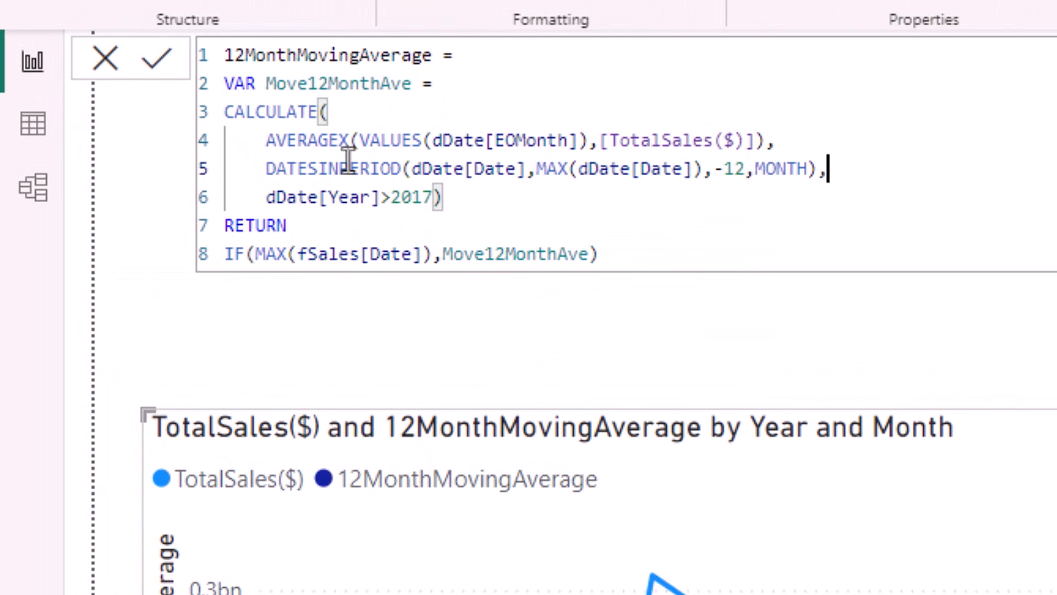
Walk through the Power BI measure's CALCULATE, DATESINPERIOD and dDate[Year]>2017 filter arguments.
left_click(327, 113)
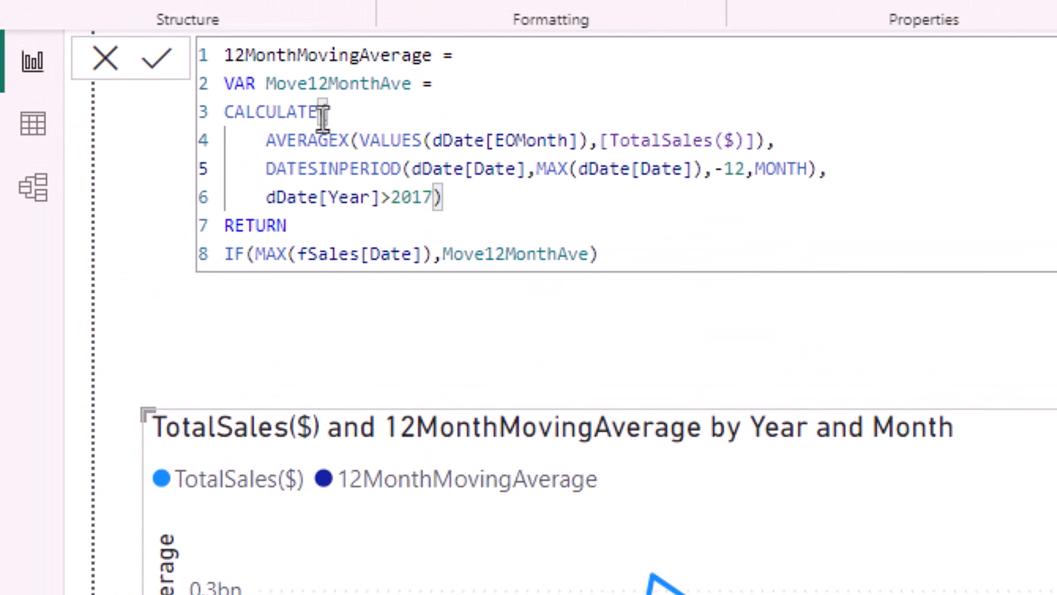
left_click(266, 169)
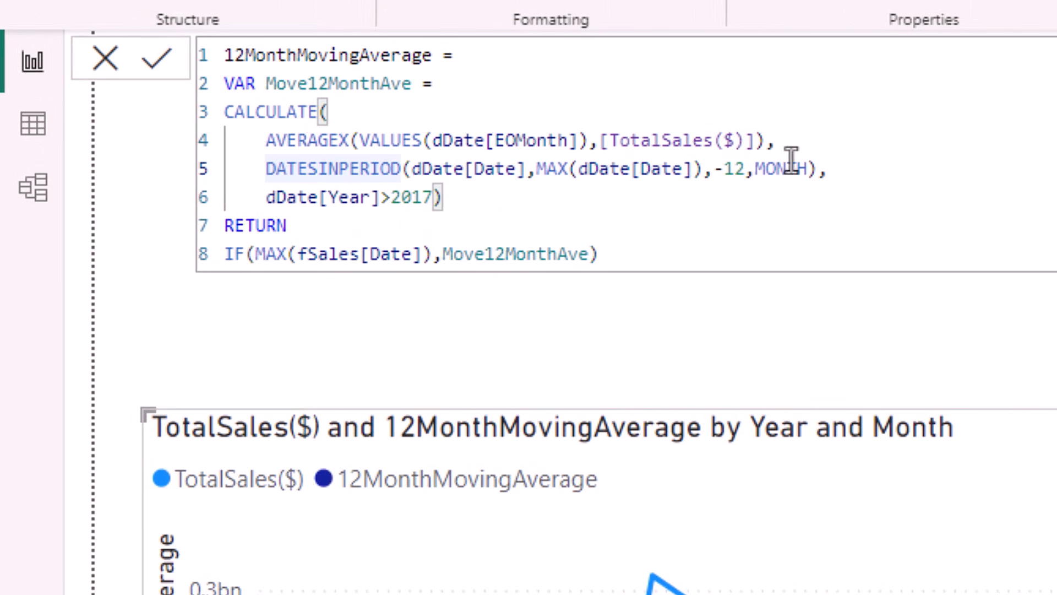
left_click(433, 198)
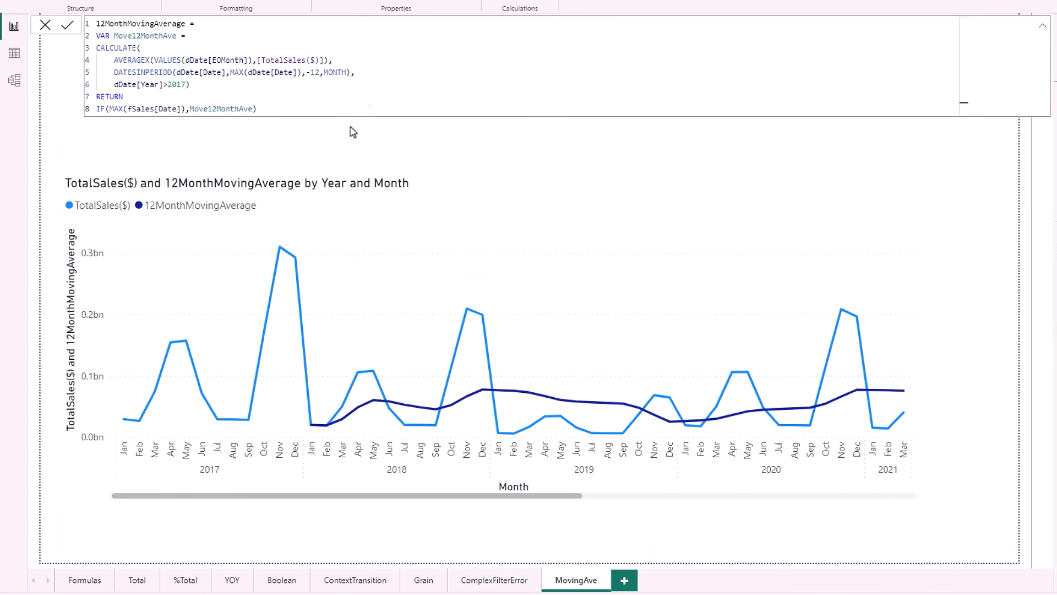
key("alt+Tab")
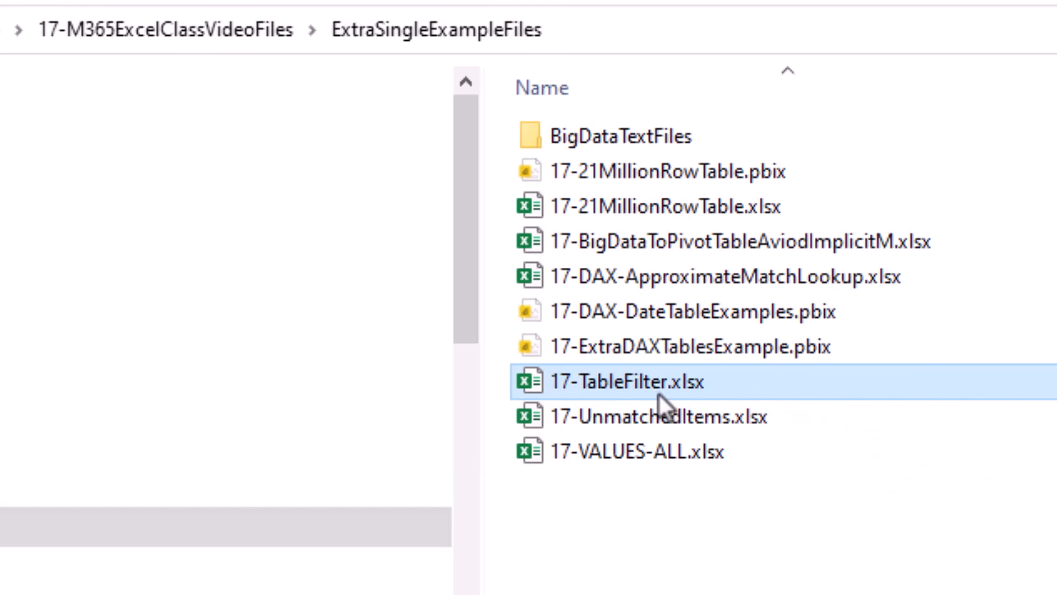
Open 17-TableFilter.xlsx from the ExtraSingleExampleFiles folder.
double_click(727, 393)
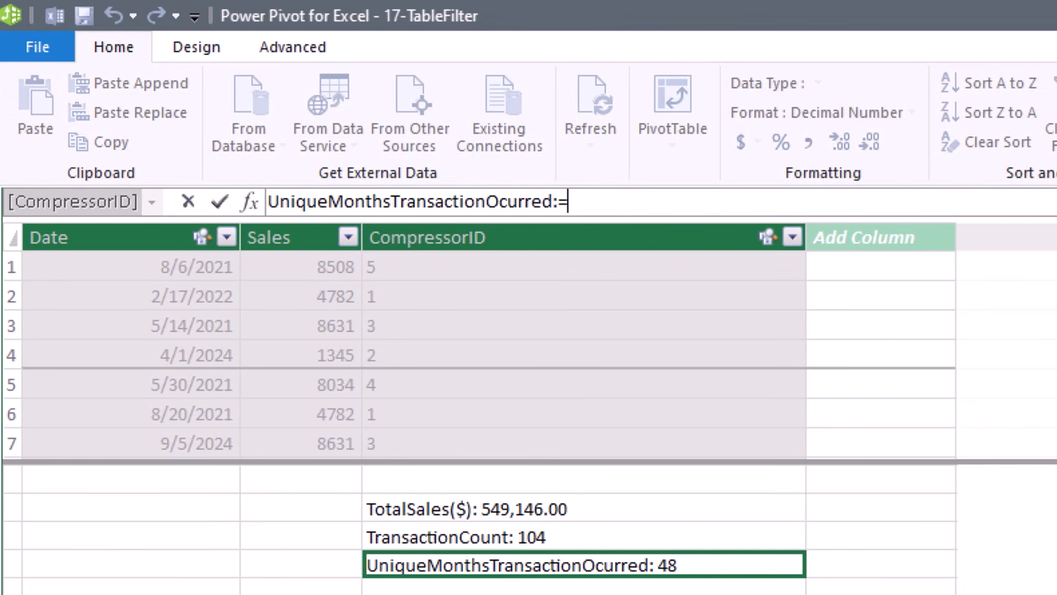
Define UniqueMonthsTransactionOcurred as COUNTROWS(VALUES(dDate[EOMONTH])) and add it to the PivotTable values.
type("cou")
key("Down")
key("Down")
key("Down")
key("Down")
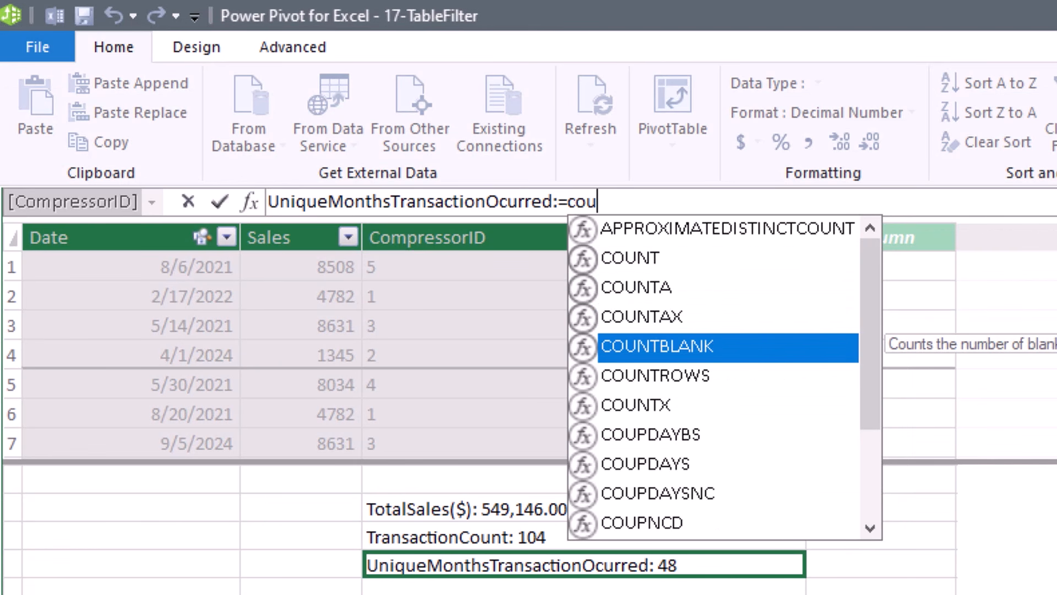
key("Tab")
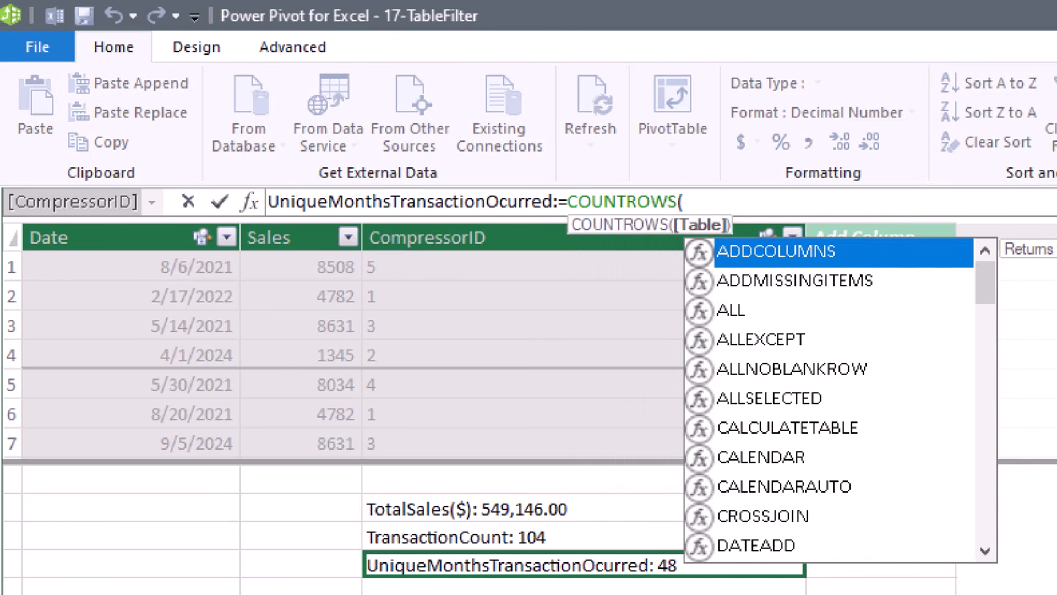
type("values")
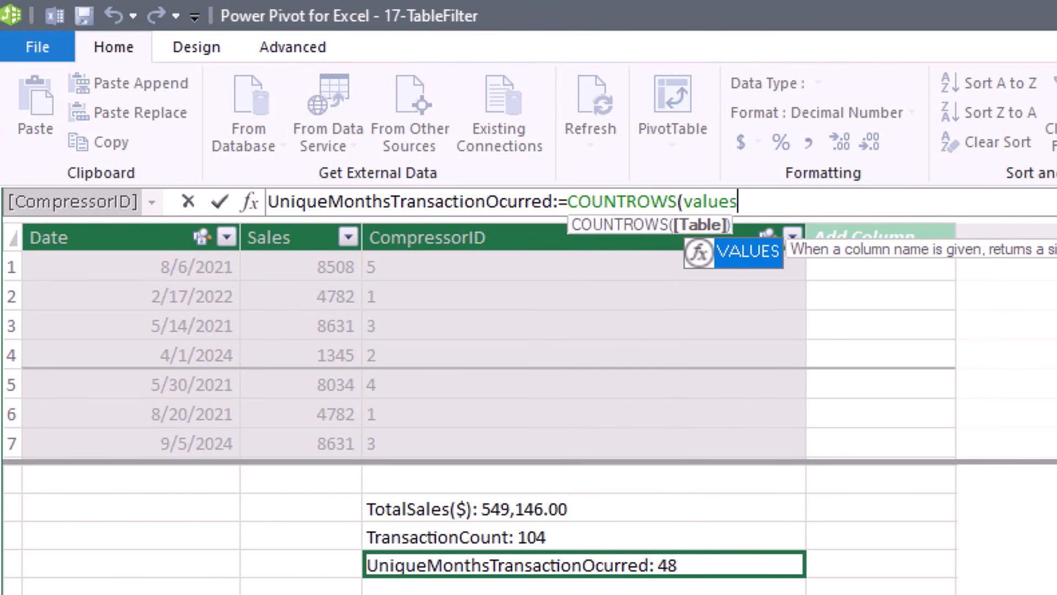
key("Tab")
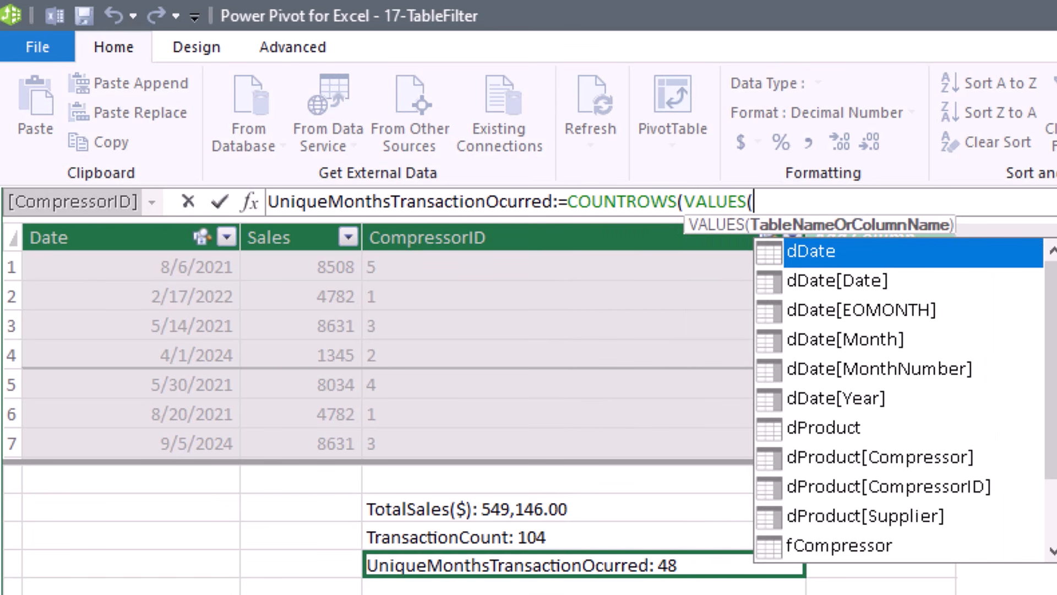
type("dd")
key("Down")
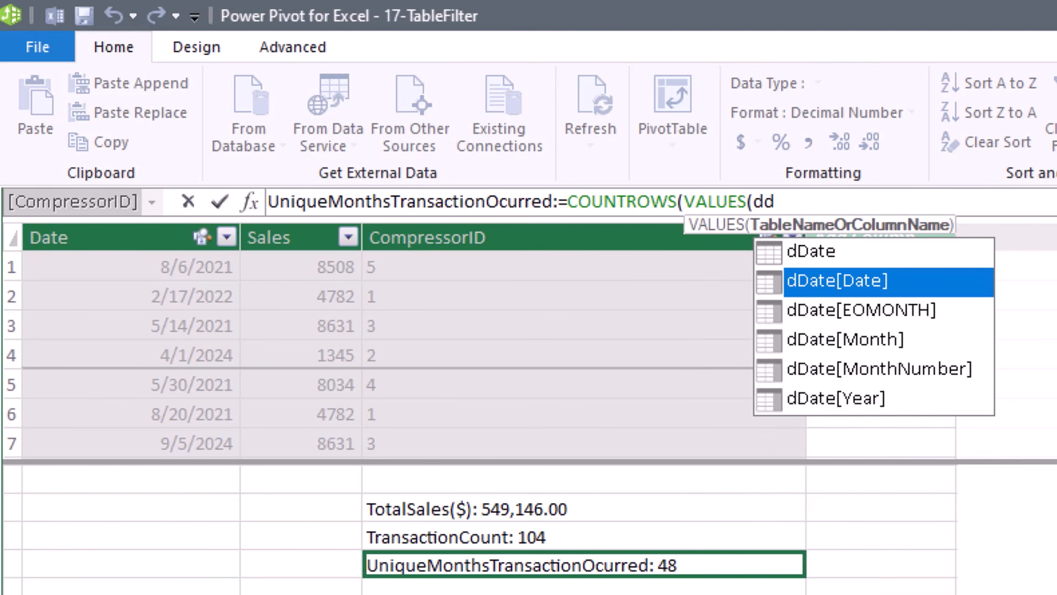
key("Down")
key("Tab")
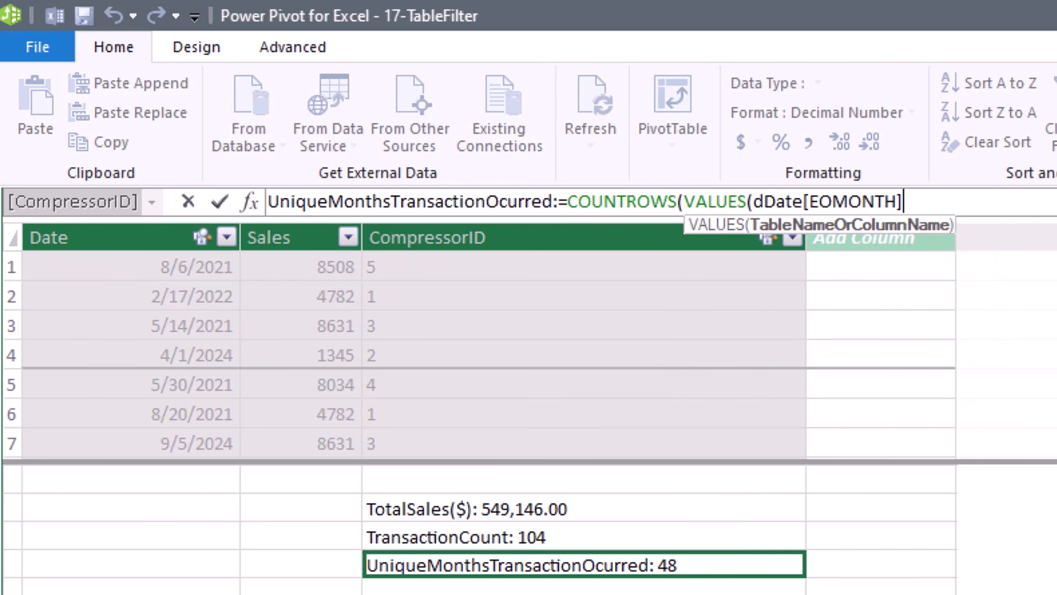
type("))")
key("Return")
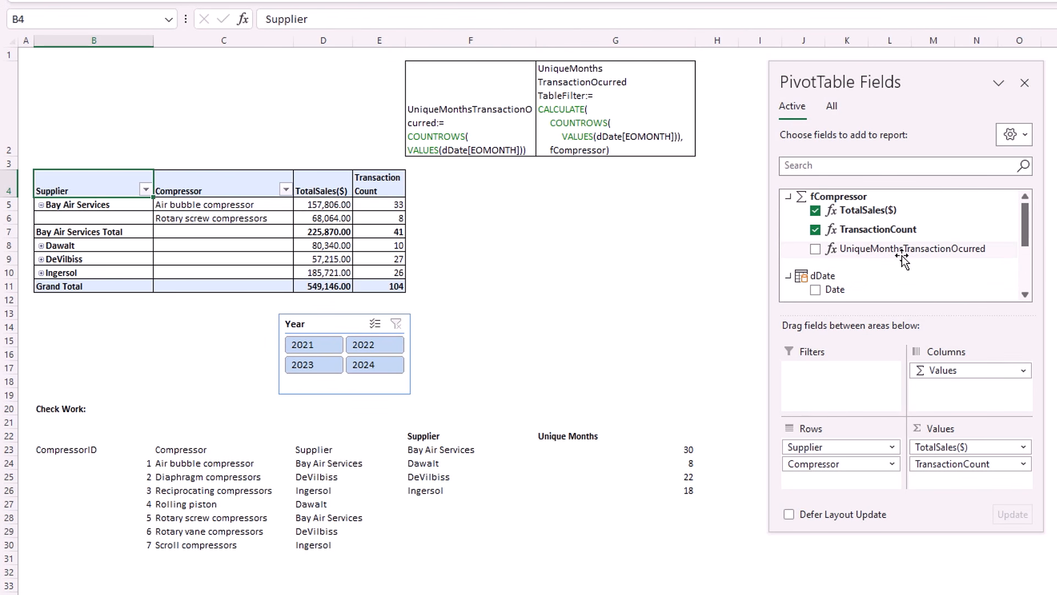
left_click(815, 249)
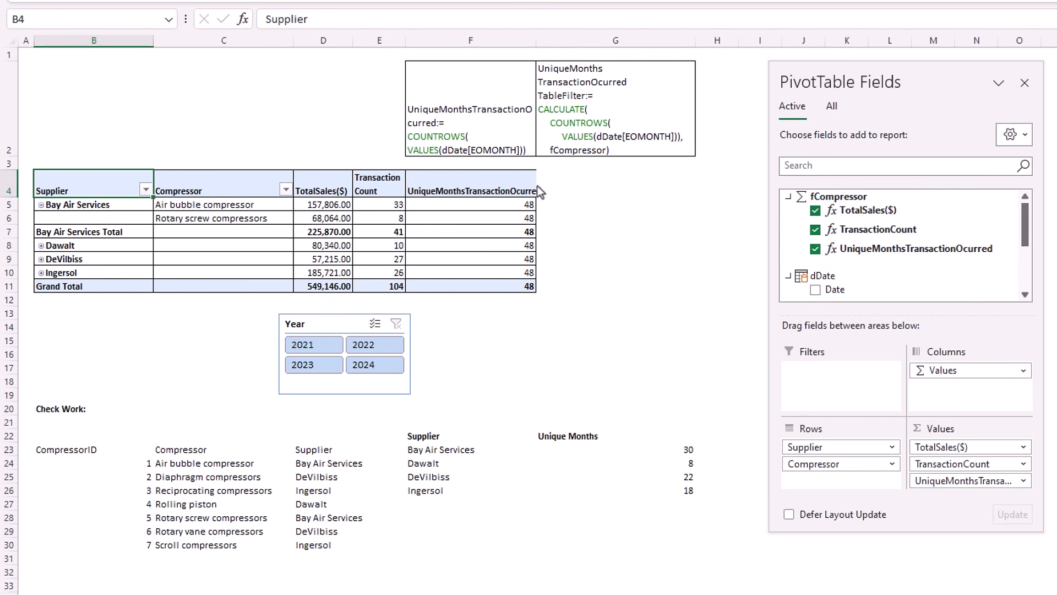
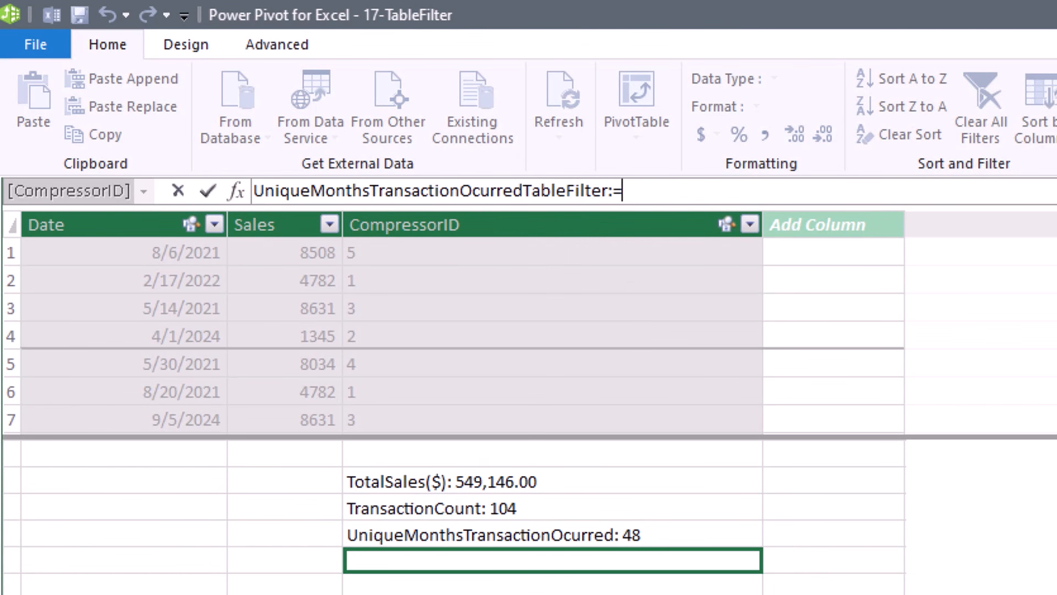
Define UniqueMonthsTransactionOcurredTableFilter as CALCULATE(COUNTROWS(VALUES(dDate[EOMONTH])),fCompressor), returning 44.
type("c")
key("Tab")
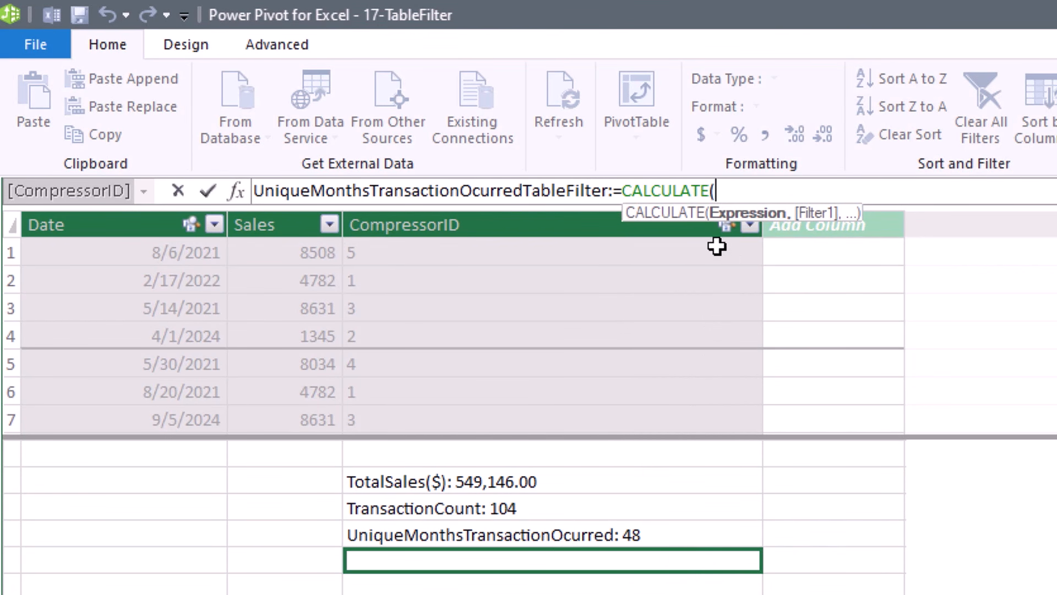
type("COUNTROWS(VALUES(dDate[EOMONTH]))")
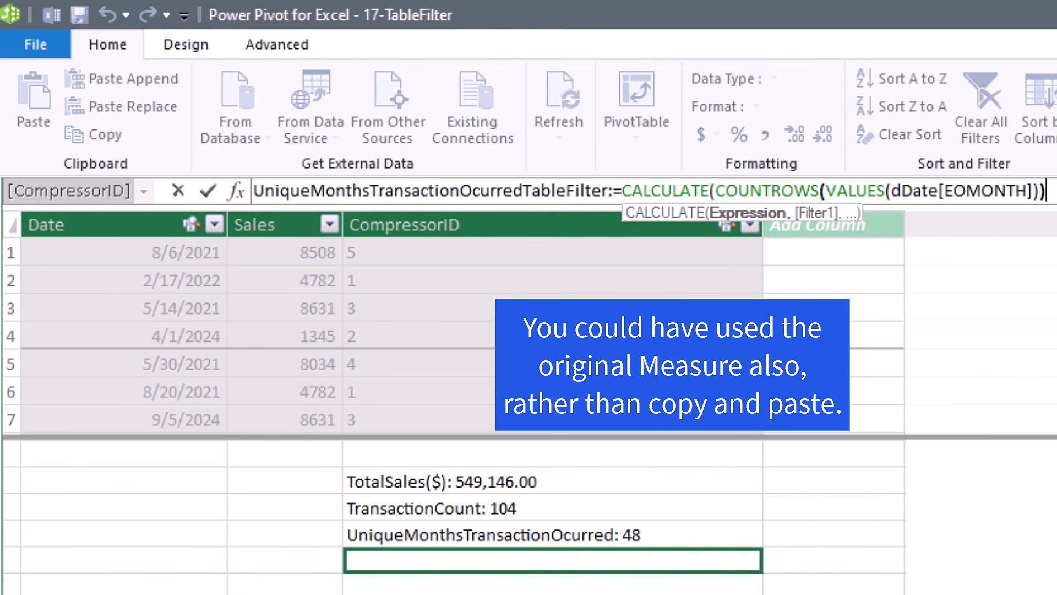
type(",")
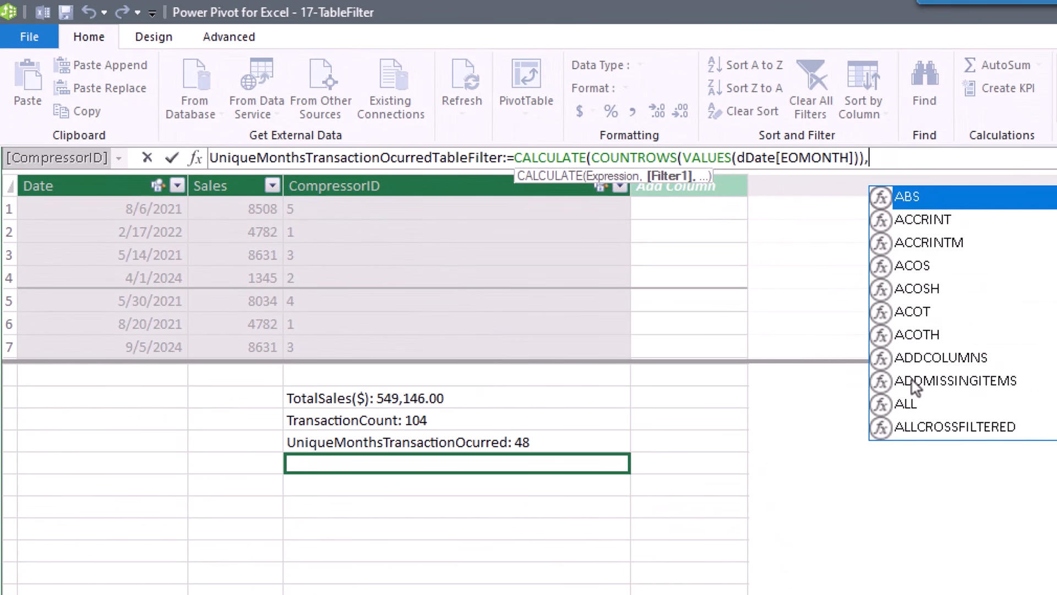
type("fc")
key("Down")
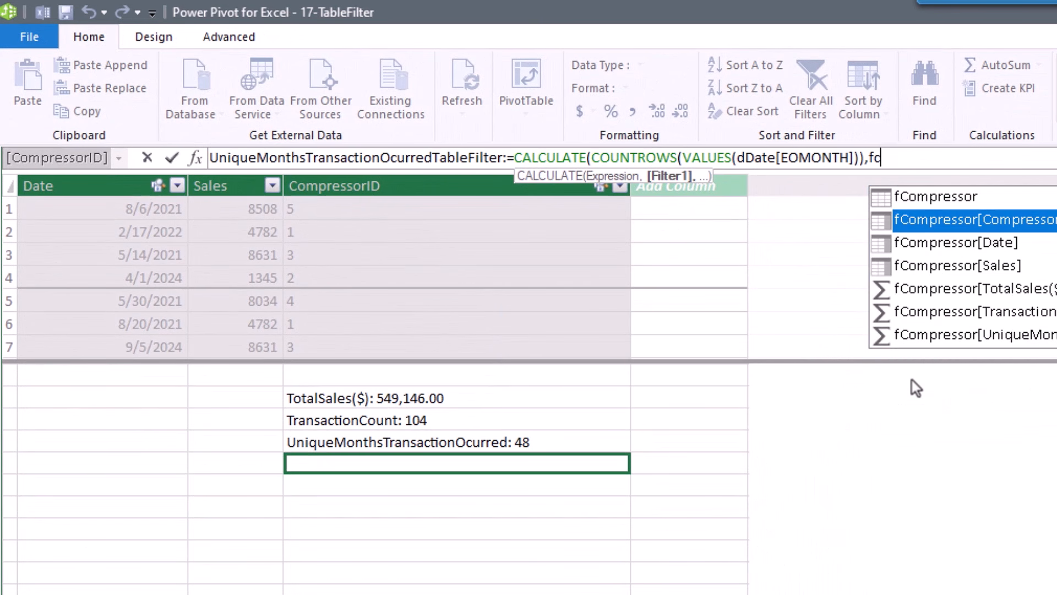
key("Up")
key("Tab")
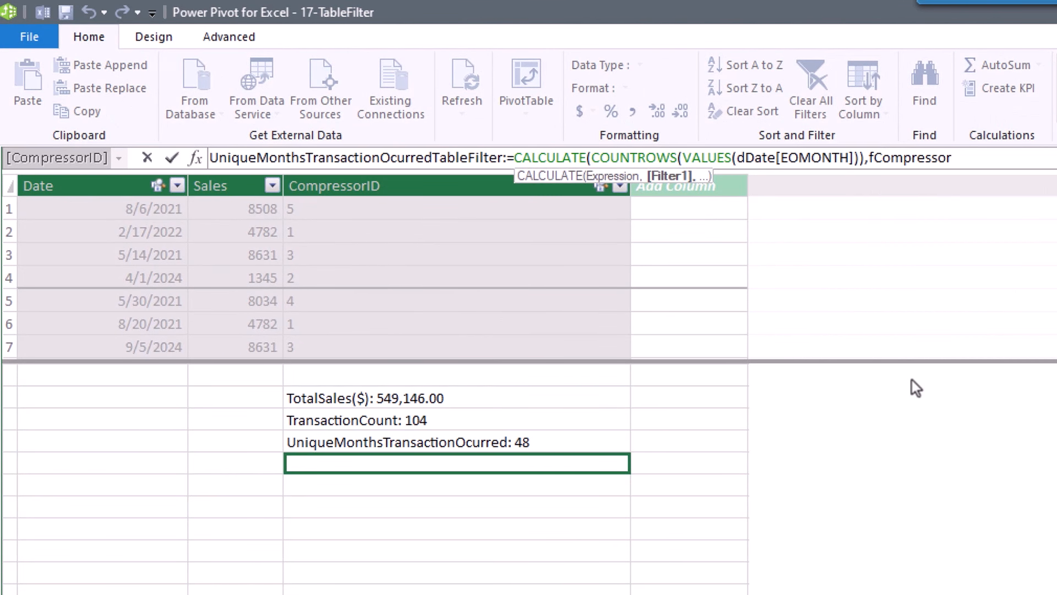
type(")")
key("Return")
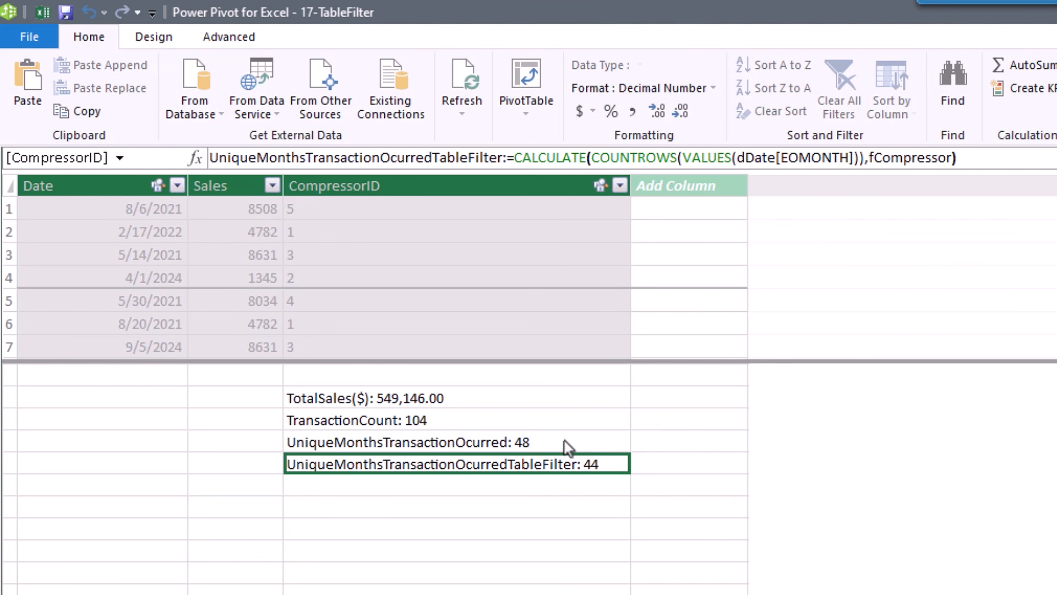
Add UniqueMonthsTransactionOcurredTableFilter to the 17-TableFilter pivot (total 44), then move to 17-UnmatchedItems.
key("alt+Tab")
key("alt+Tab")
key("alt+Tab")
key("alt+Tab")
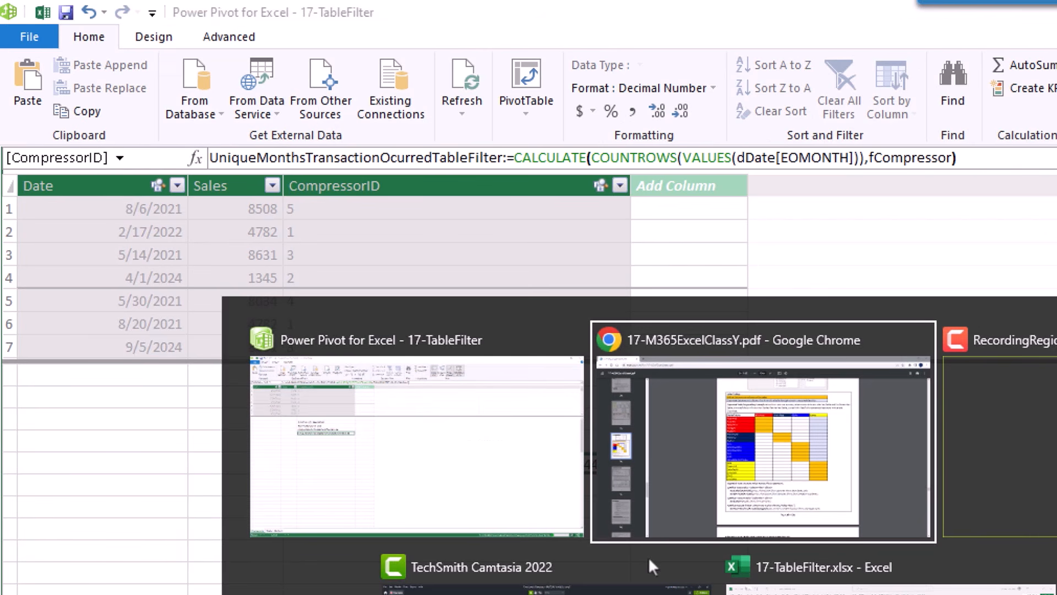
left_click(729, 349)
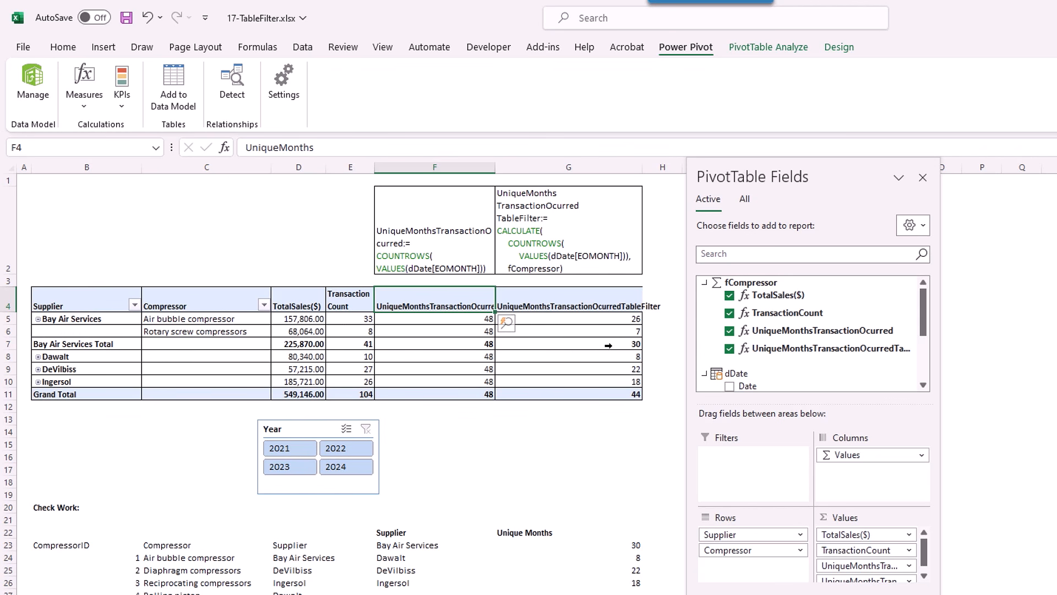
key("alt+Tab")
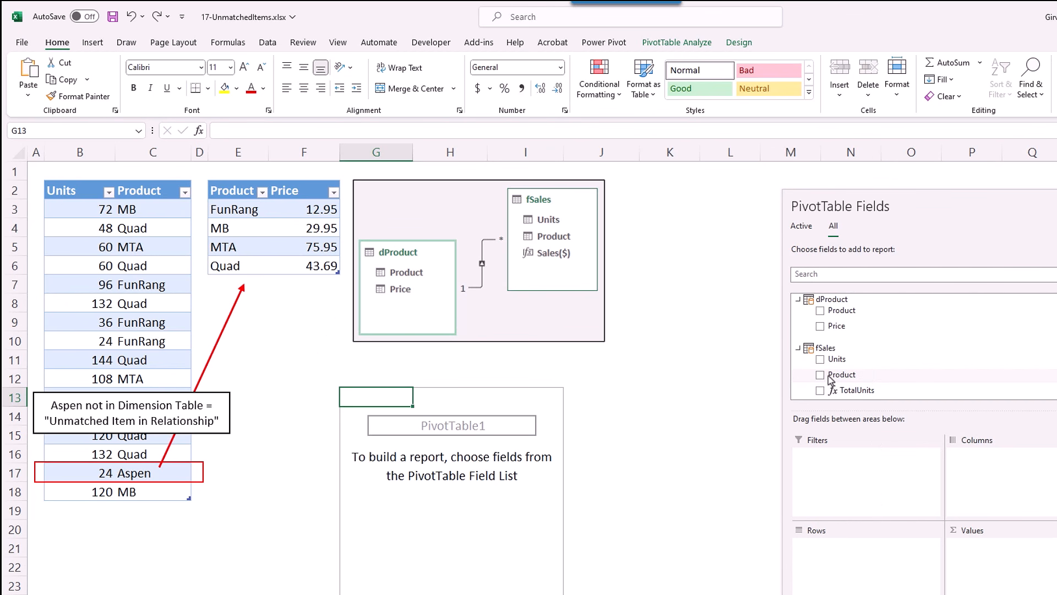
Build two TotalUnits pivots, one by fSales Product and one by dProduct Product, revealing a (blank) row.
left_click_drag(836, 379, 876, 569)
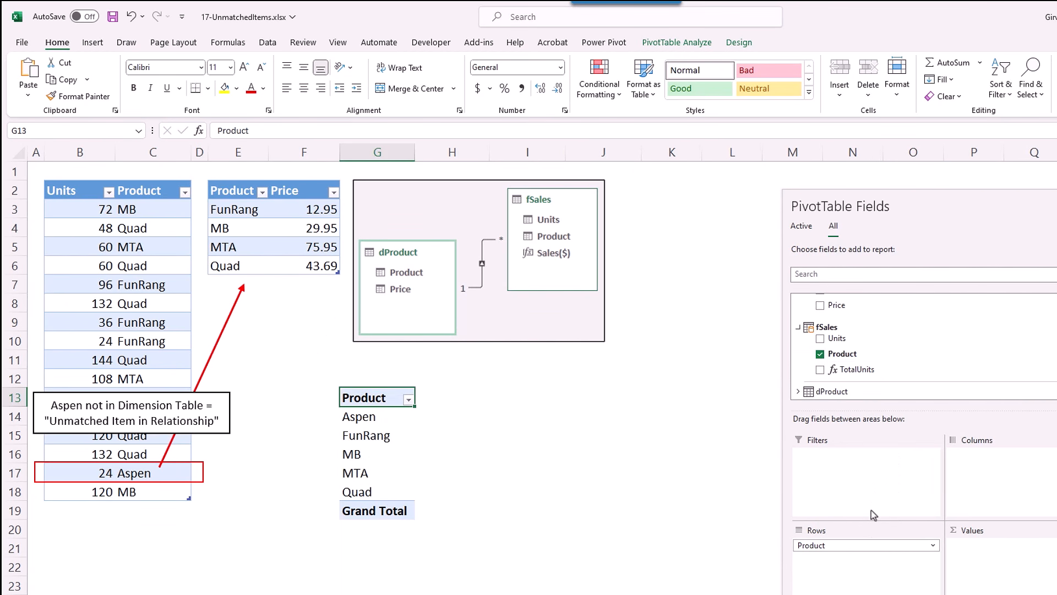
left_click(821, 369)
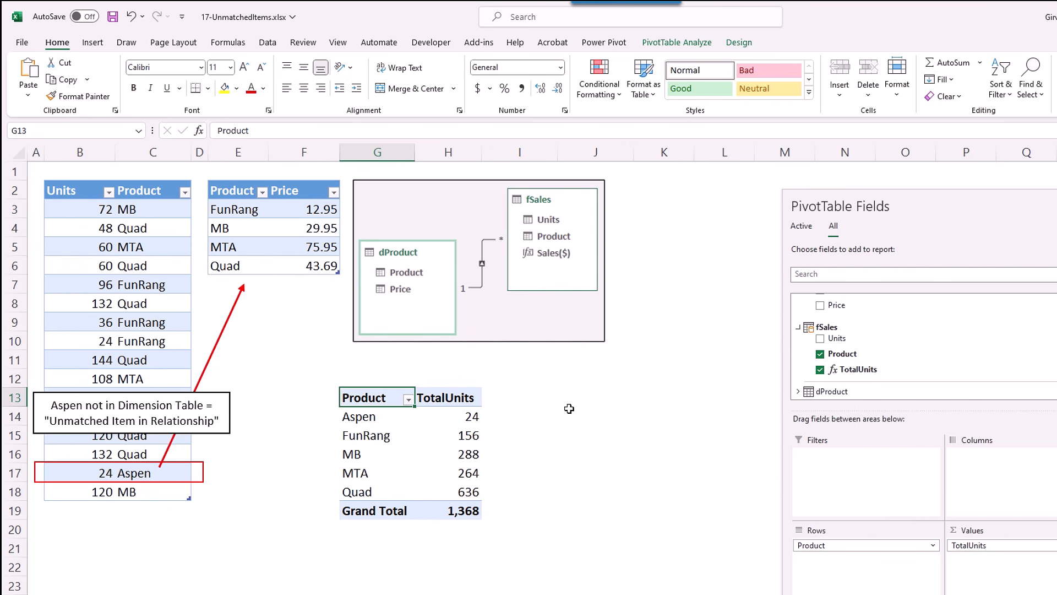
left_click(580, 394)
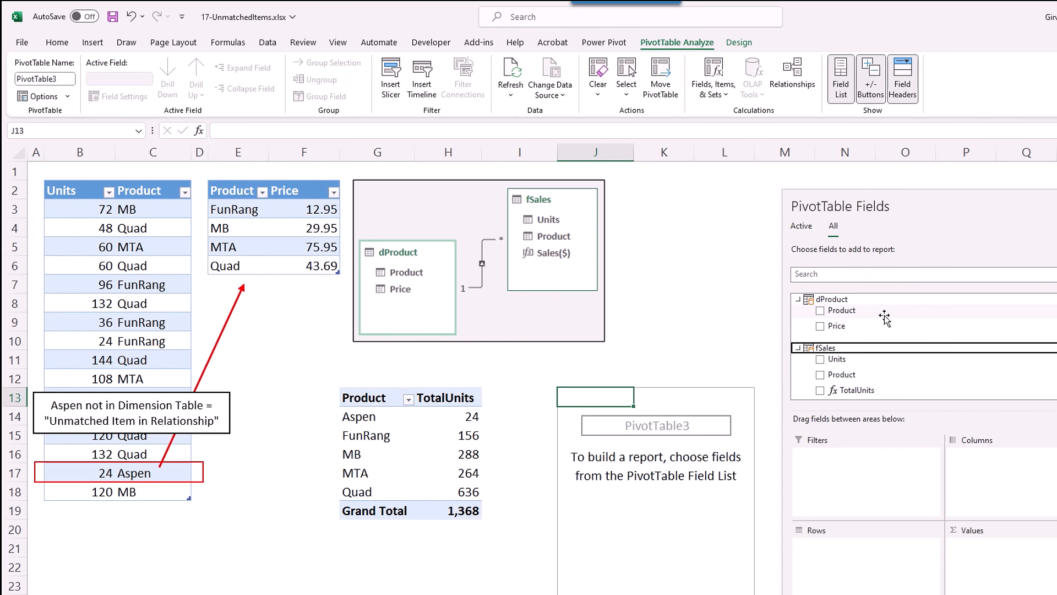
left_click_drag(834, 311, 876, 555)
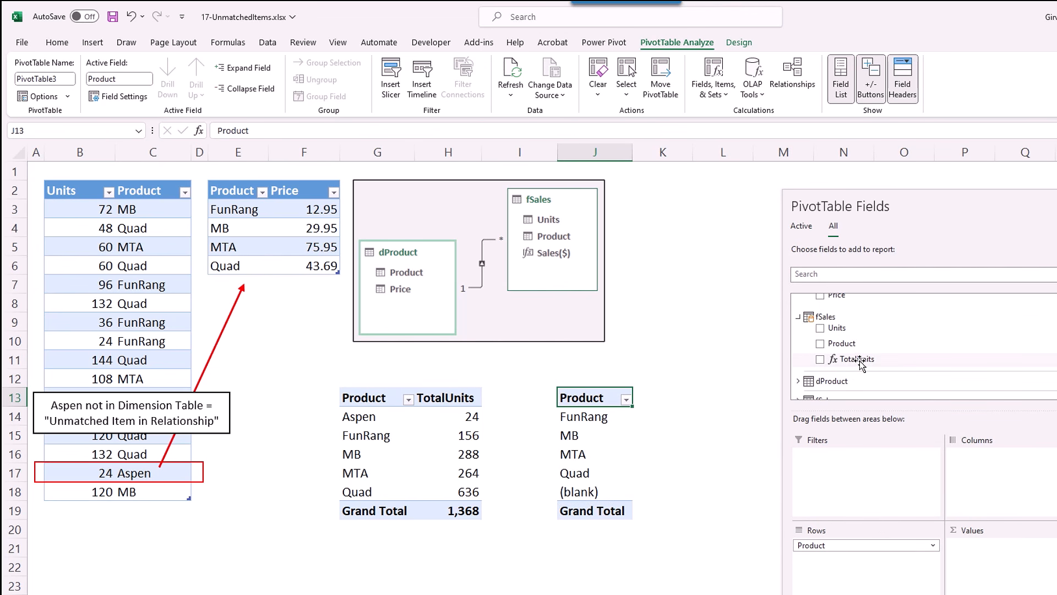
left_click_drag(854, 359, 1008, 561)
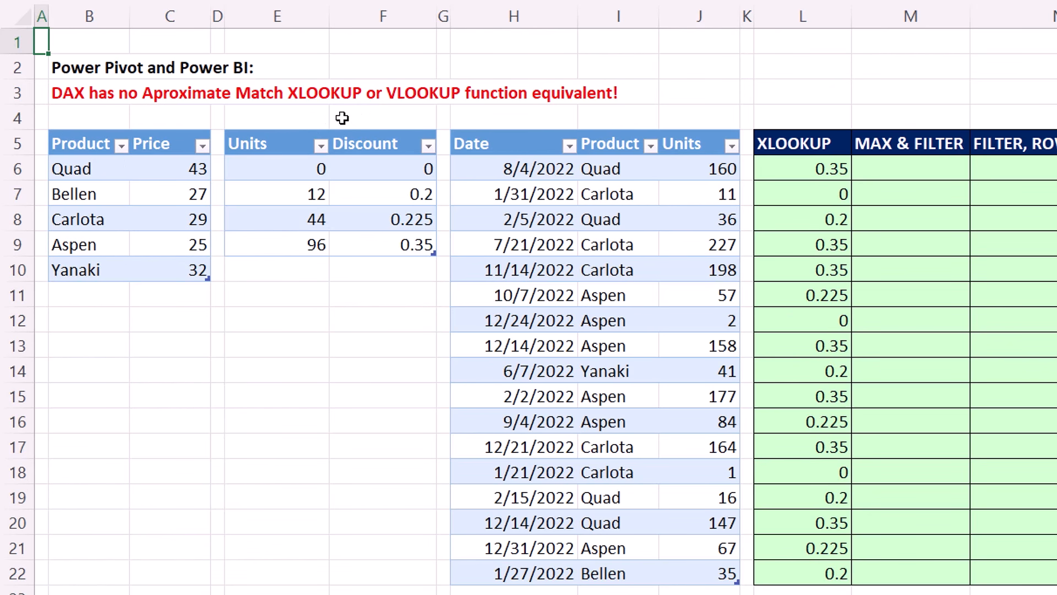
left_click(929, 216)
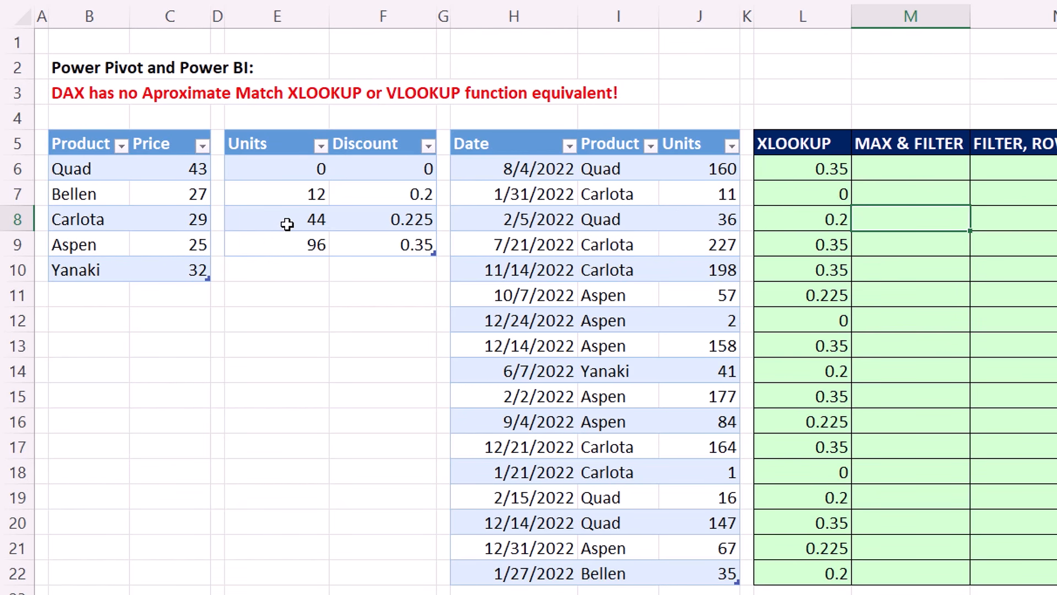
left_click(285, 194)
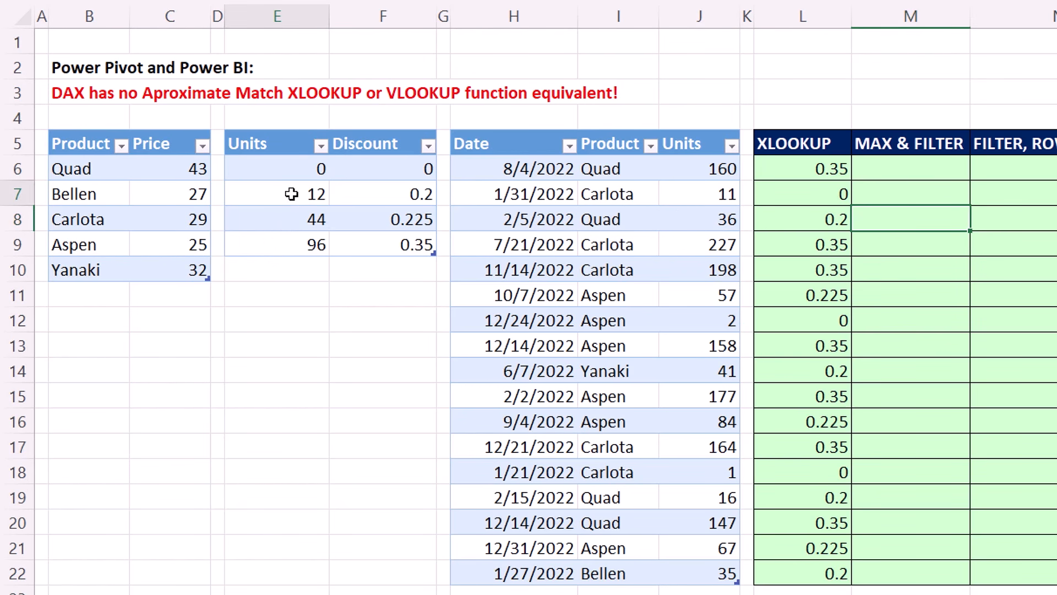
left_click(383, 194)
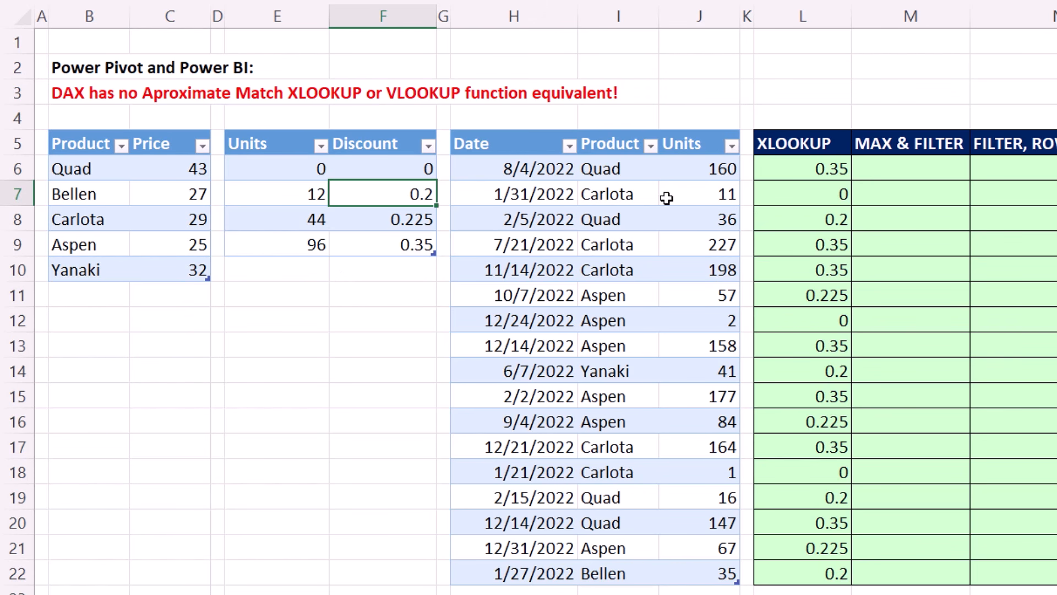
left_click(899, 219)
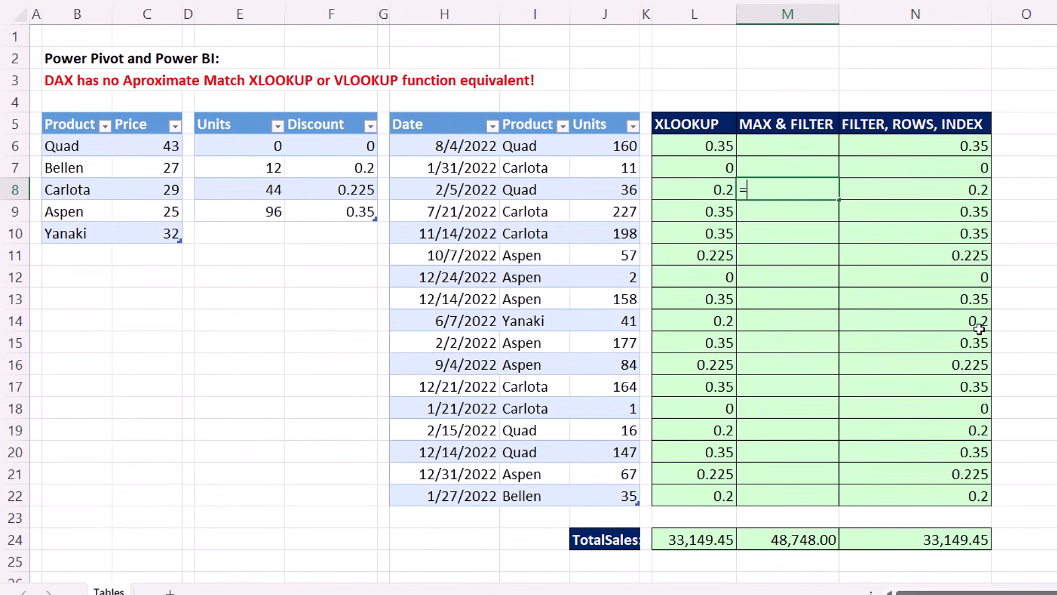
In M8, enter a FILTER returning Discount values where the discount table's Units <= the row's Units.
type("=f")
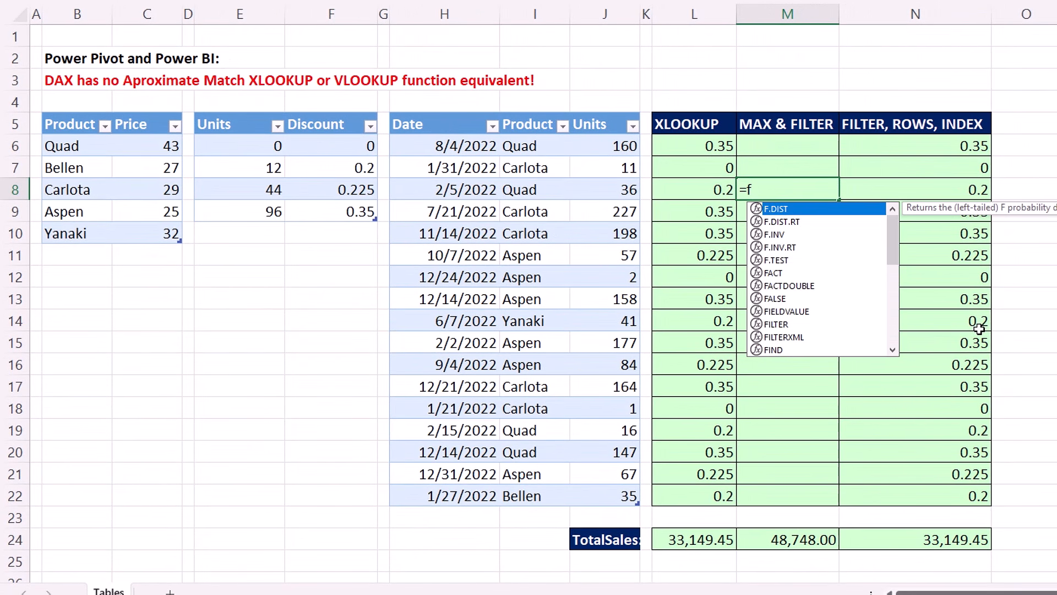
type("il")
key("Tab")
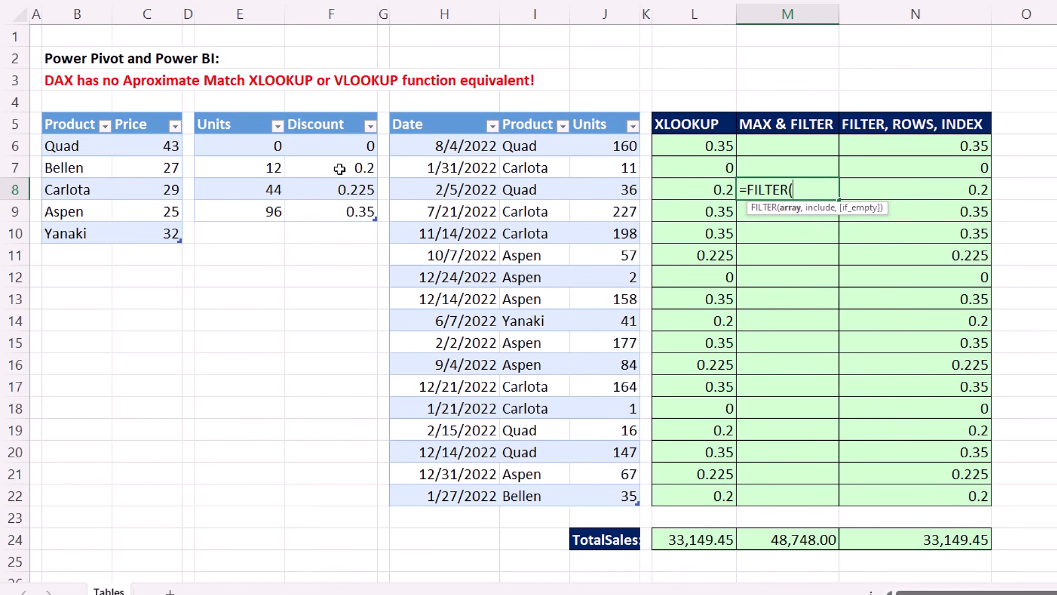
left_click_drag(312, 146, 319, 213)
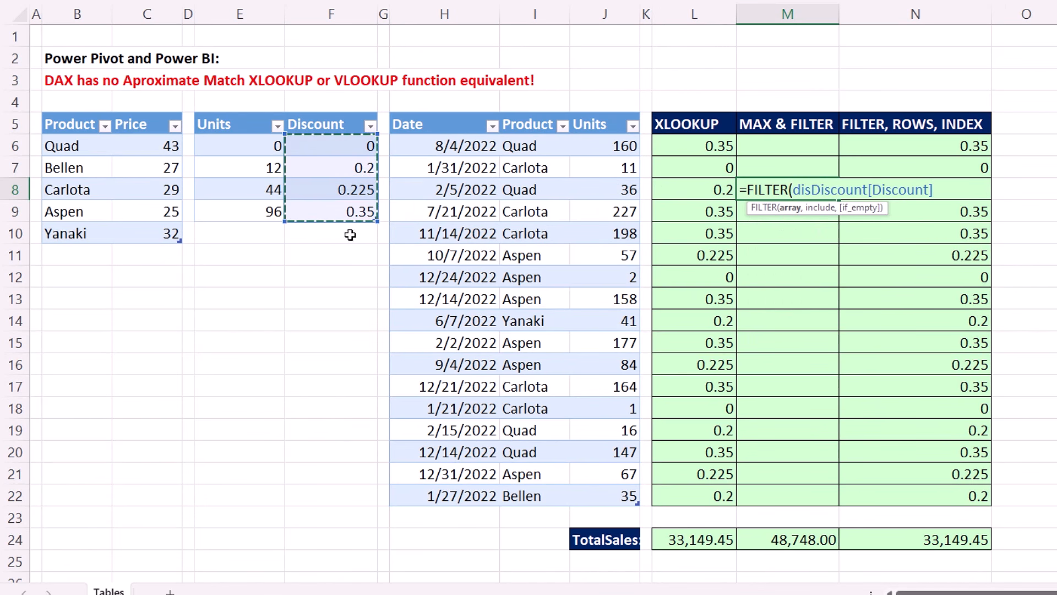
type(",")
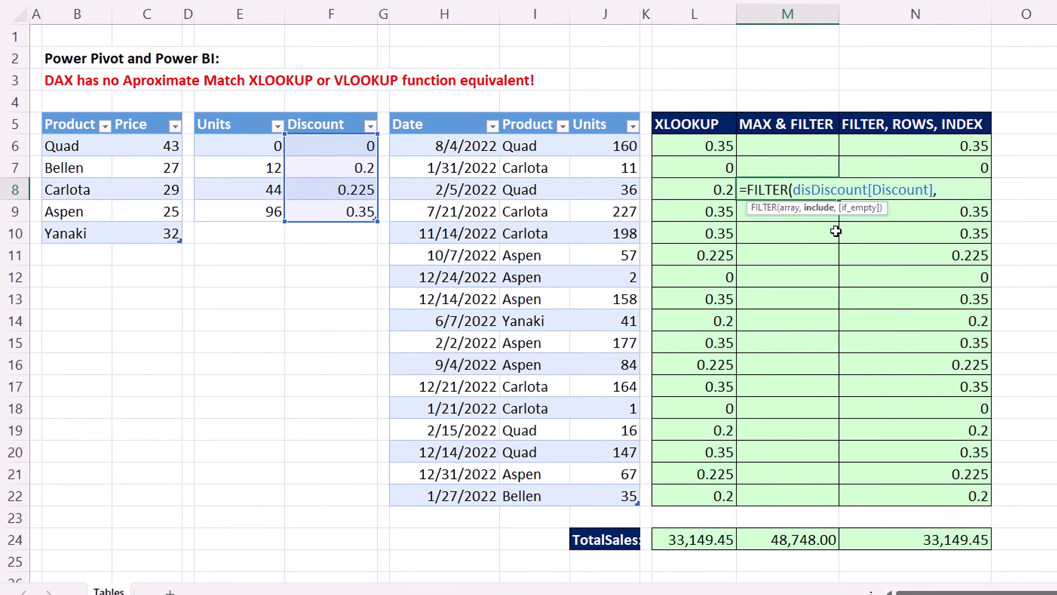
left_click_drag(253, 144, 248, 212)
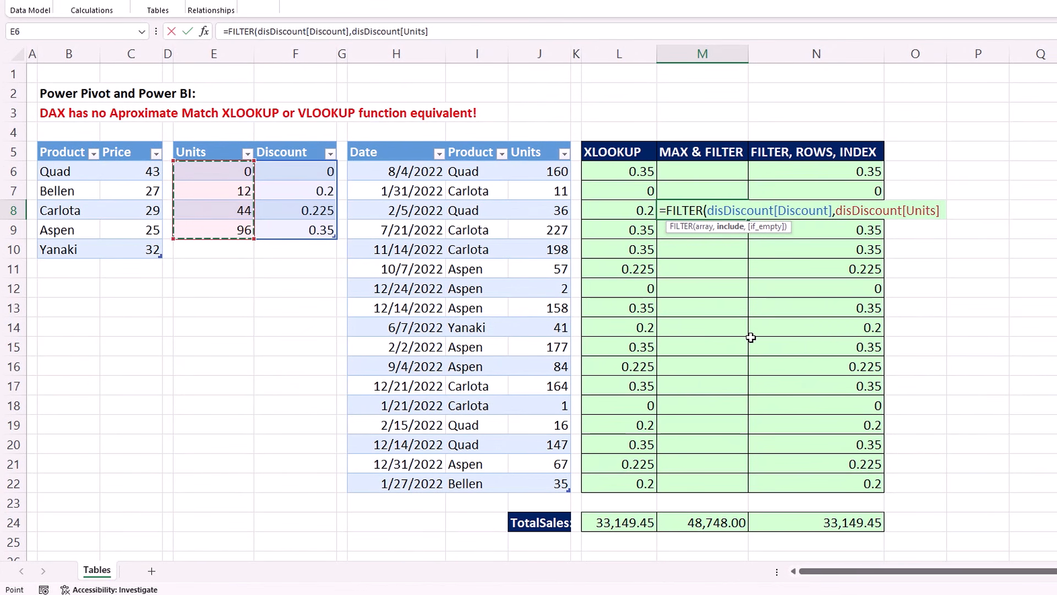
type("<")
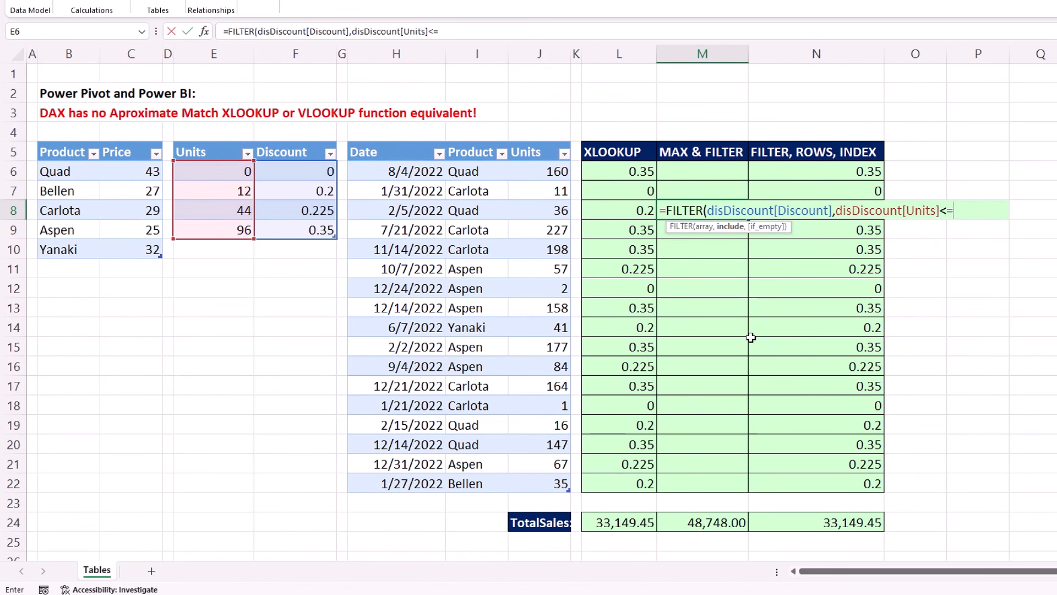
type("=")
left_click(538, 209)
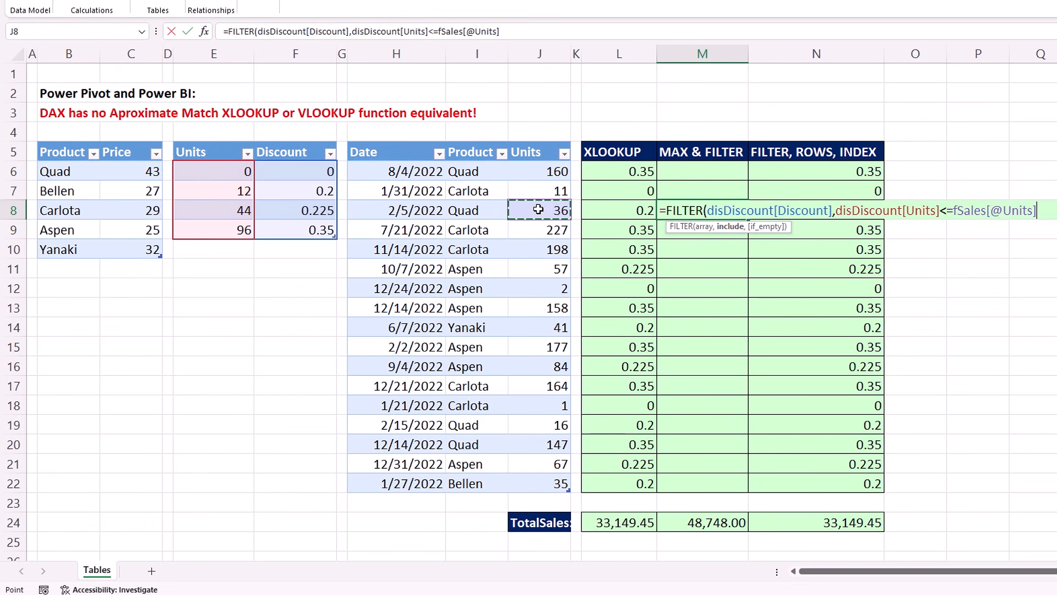
type(")")
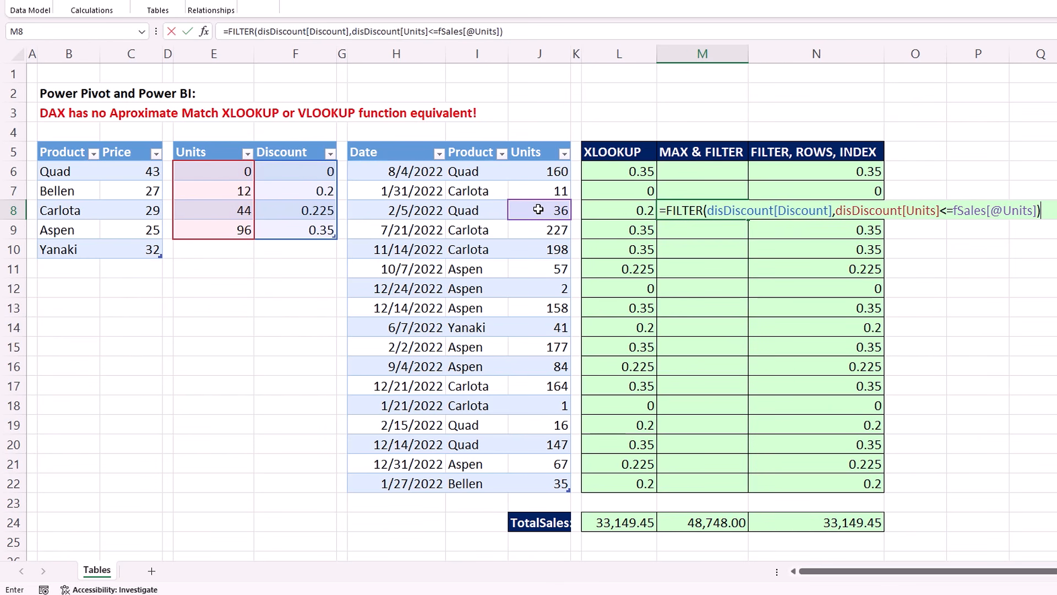
key("ctrl+Return")
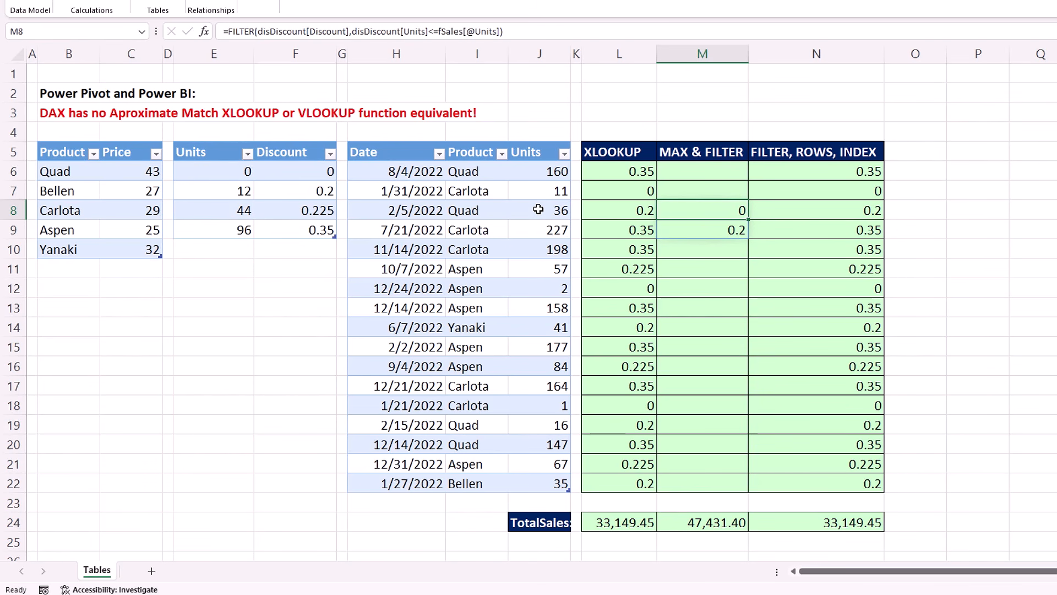
Wrap the M8 FILTER formula in MAX to return the single approximate-match discount.
key("F2")
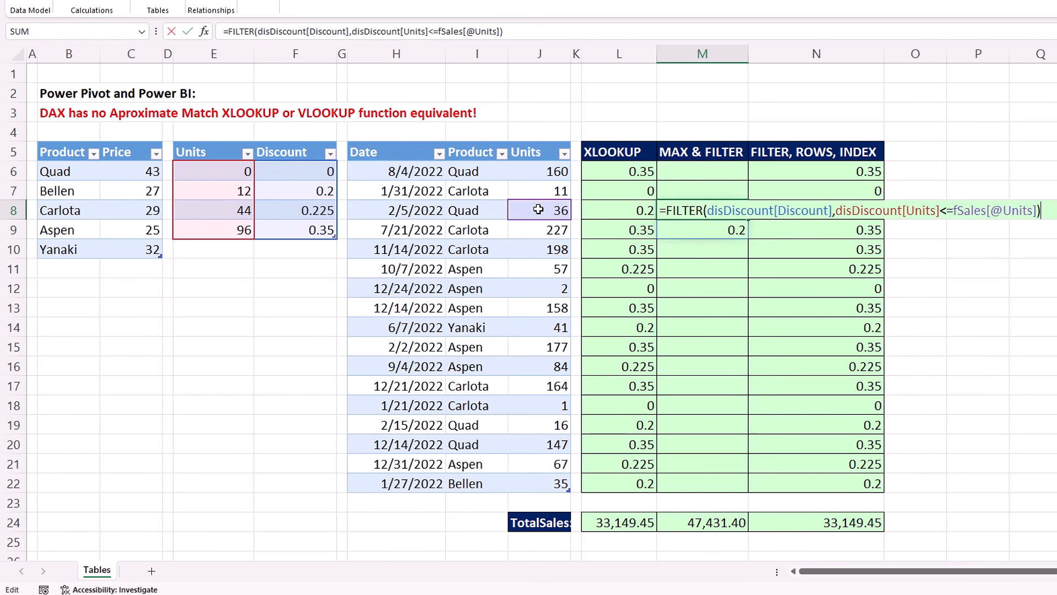
left_click(667, 211)
type("m")
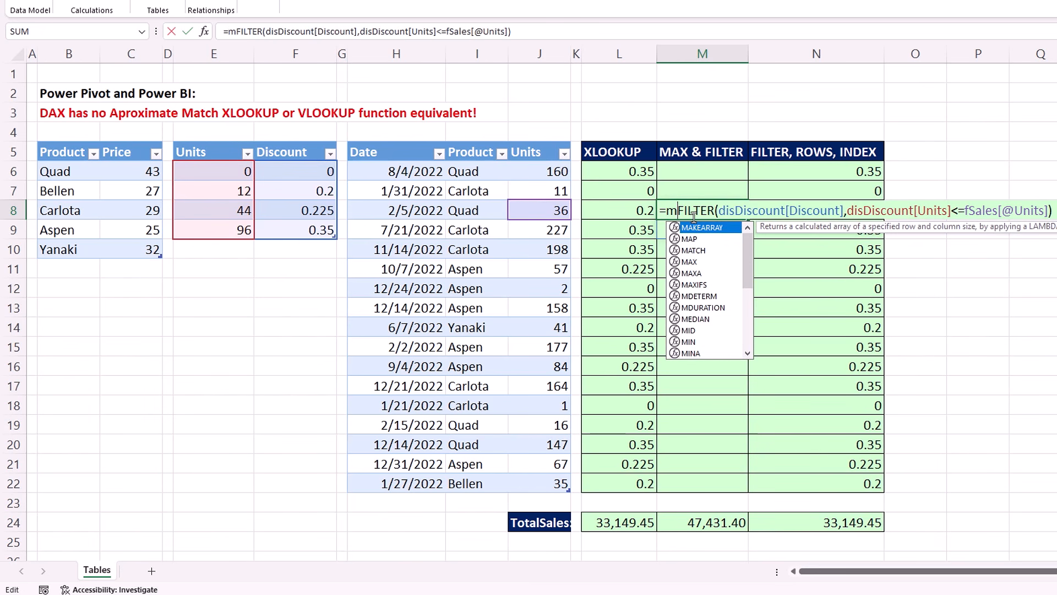
type("ax")
key("Tab")
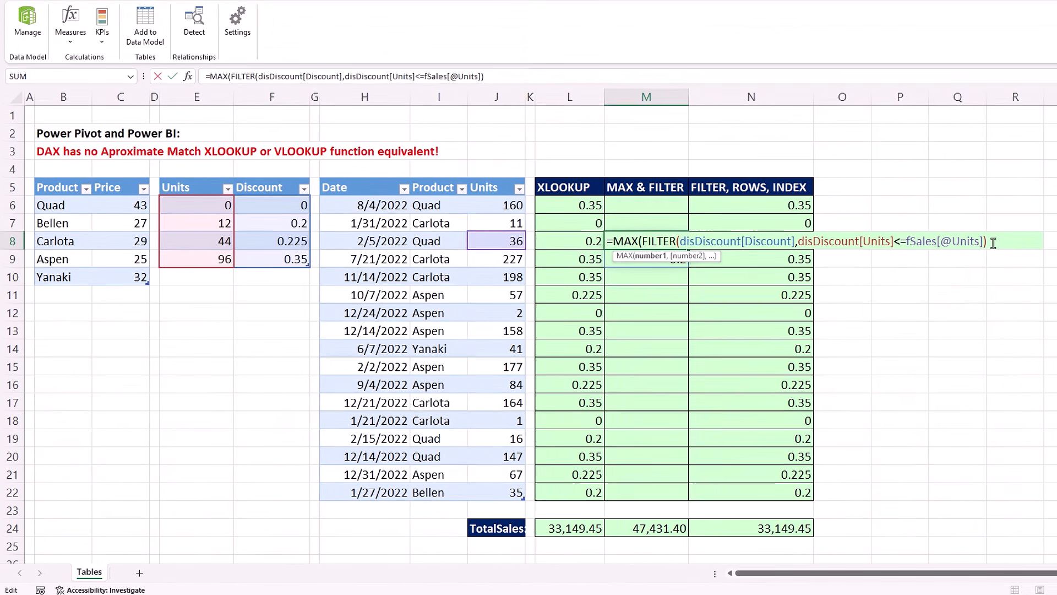
left_click(1044, 228)
type(")")
key("ctrl+Return")
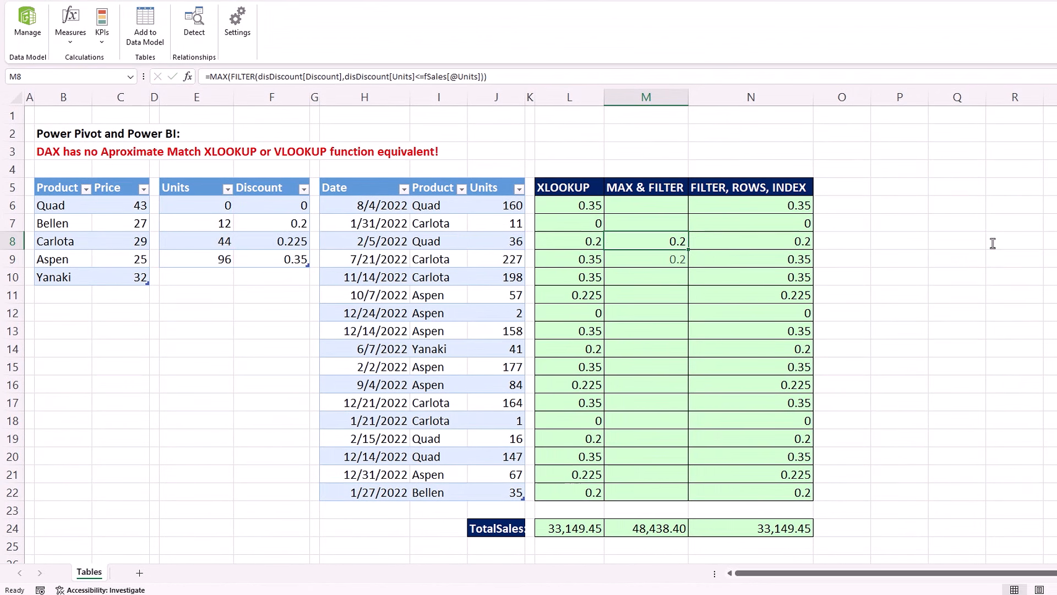
Copy the MAX(FILTER()) formula up to row 6 and down through row 22, totalling 33,149.45.
left_click_drag(688, 251, 688, 206)
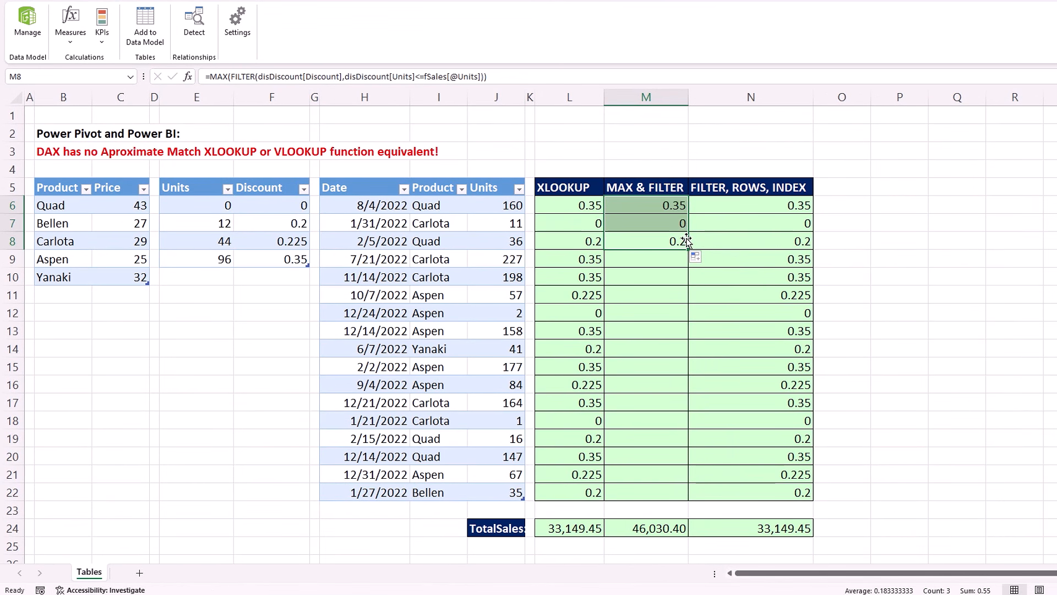
left_click(687, 241)
left_click_drag(688, 252, 681, 493)
left_click(672, 492)
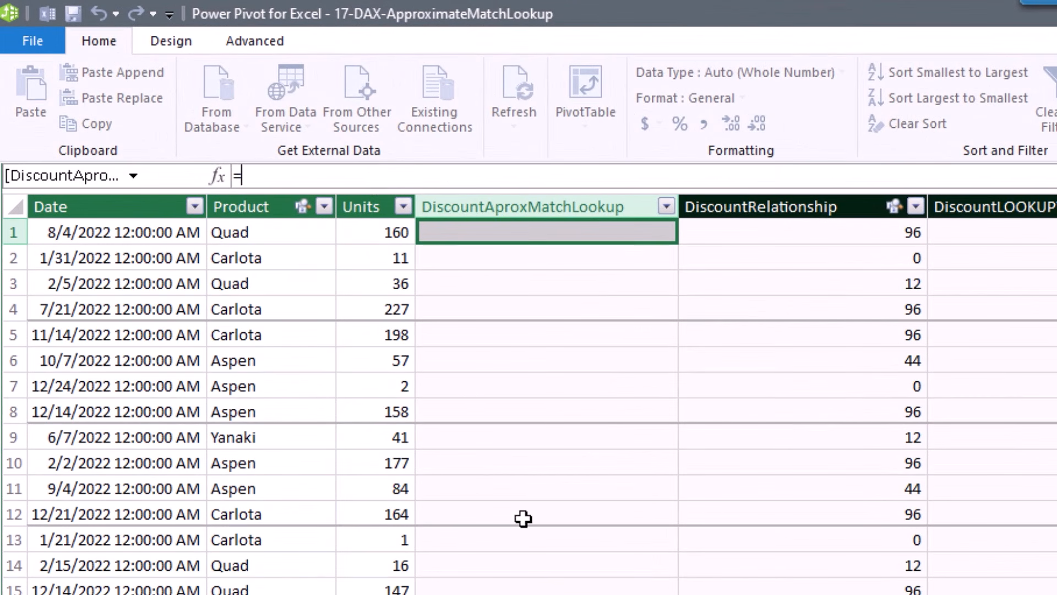
Set the DiscountAproxMatchLookup column formula to =MAX(disDiscount[Discount]).
type("max")
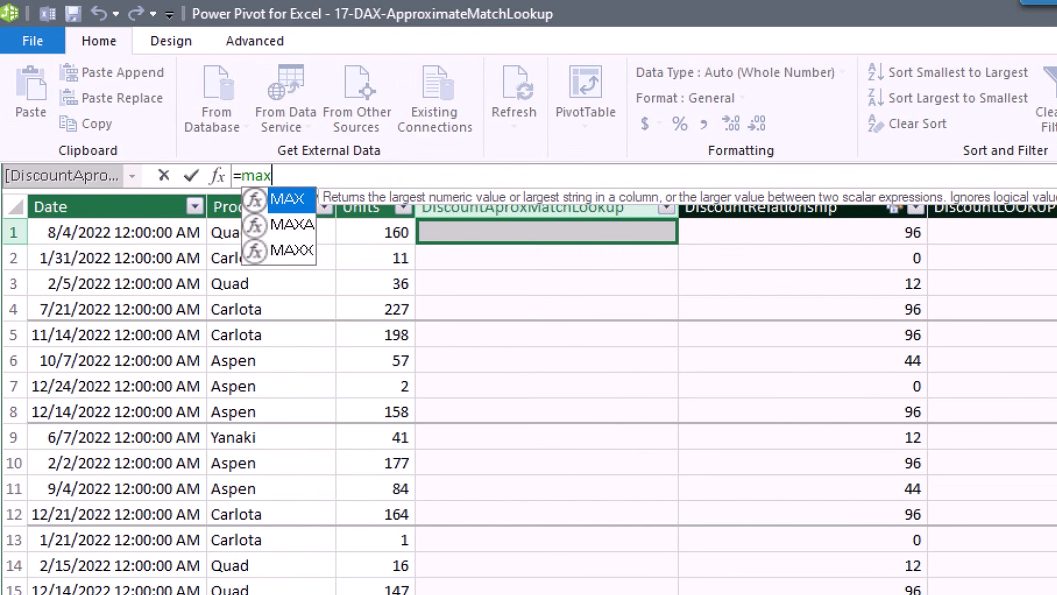
key("Tab")
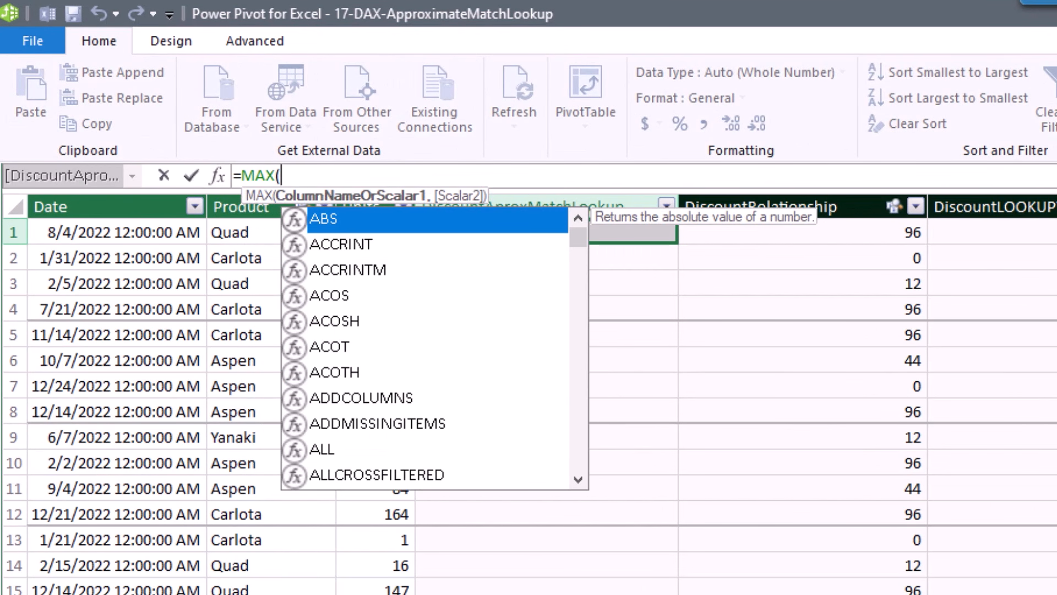
type("dis")
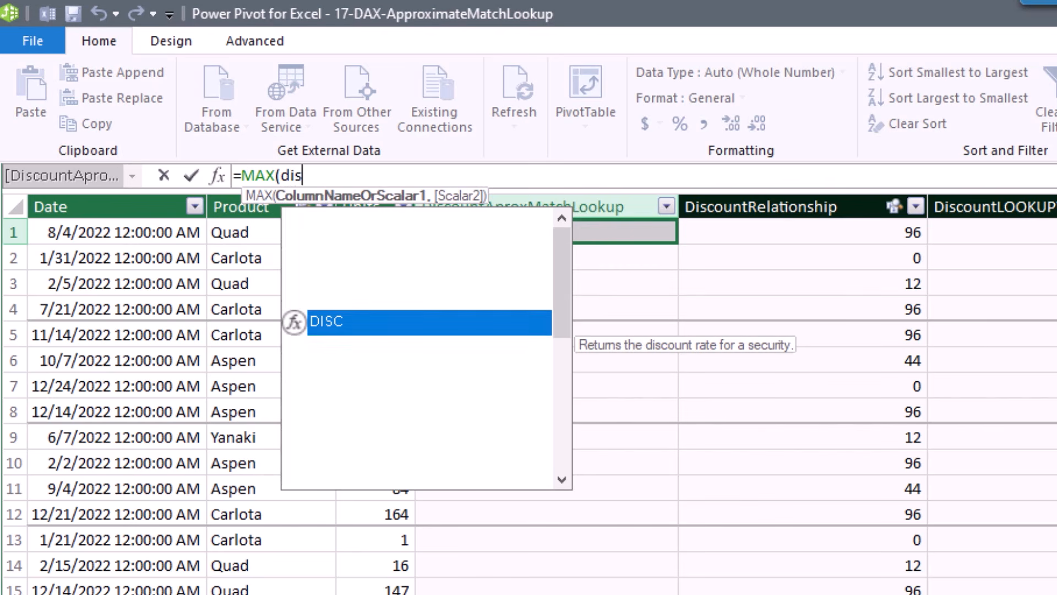
key("Down")
key("Down")
key("Down")
key("Down")
key("Tab")
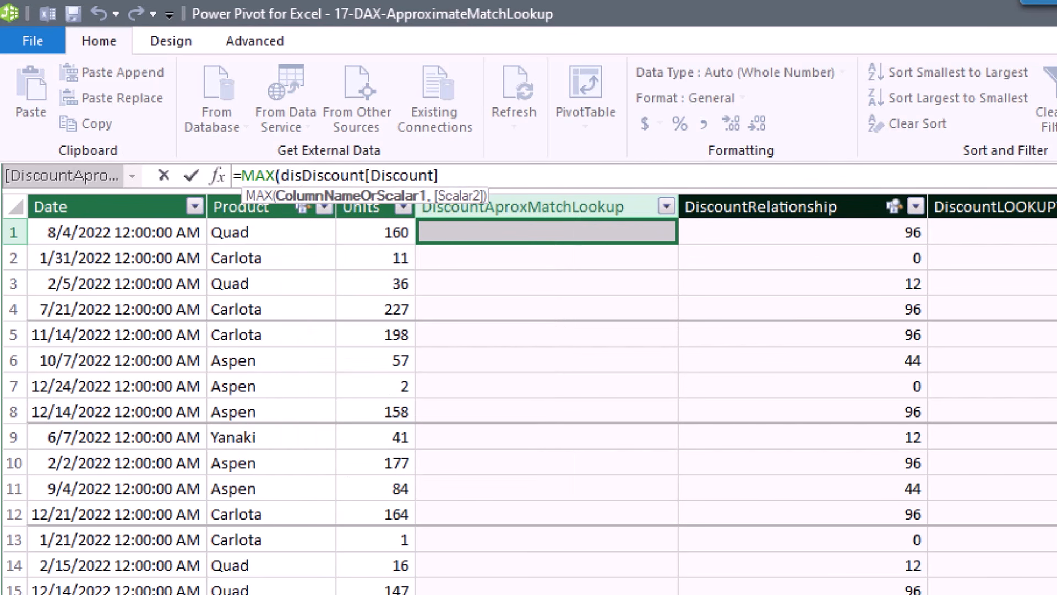
type(")")
key("Return")
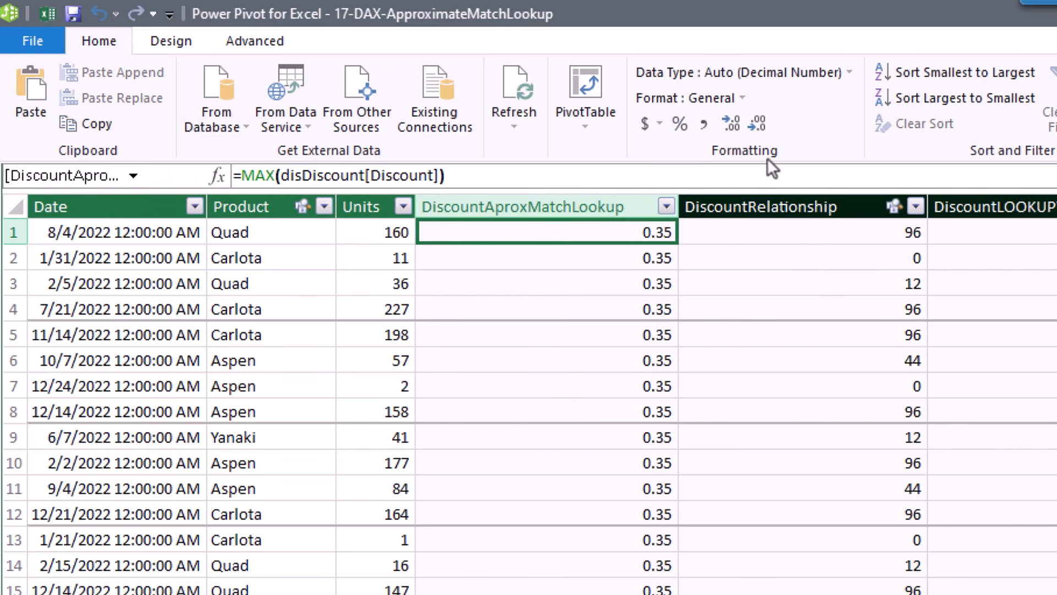
Wrap the MAX in CALCULATE and add a FILTER over the disDiscount table.
left_click(241, 175)
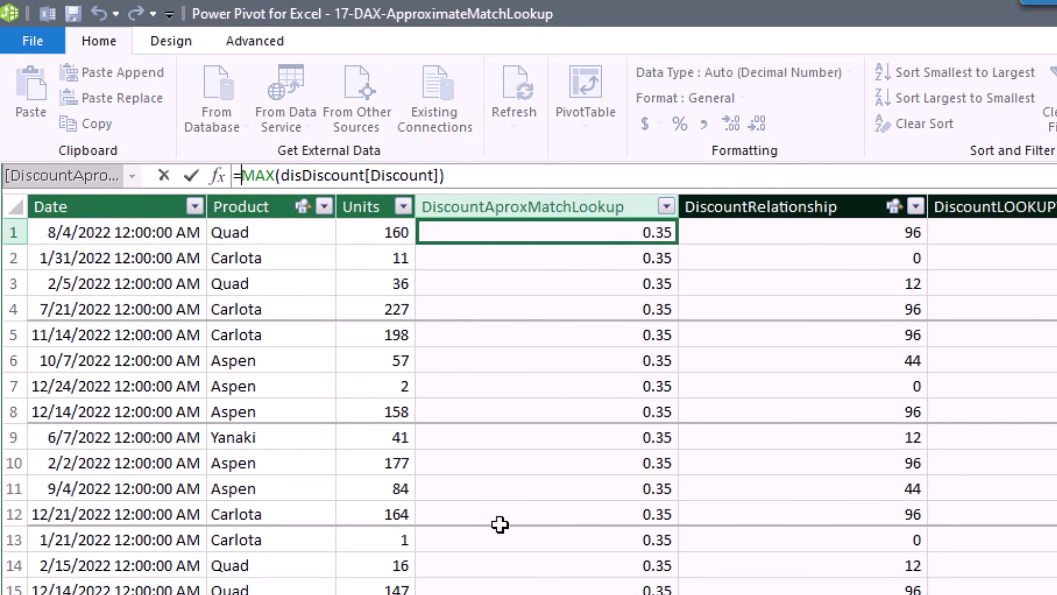
type("c")
key("Tab")
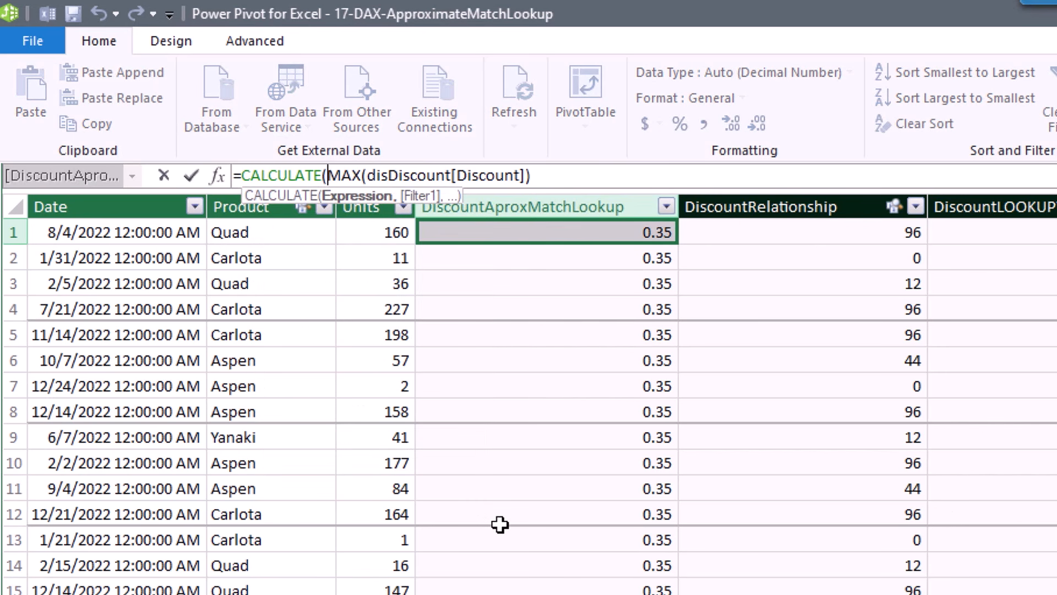
left_click(570, 177)
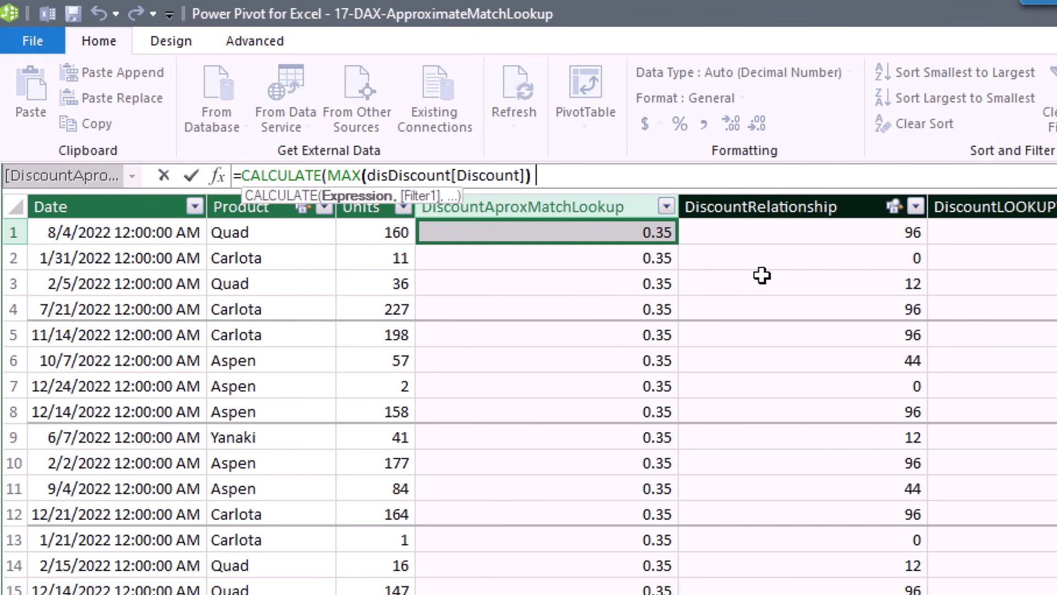
type(",filter")
key("Tab")
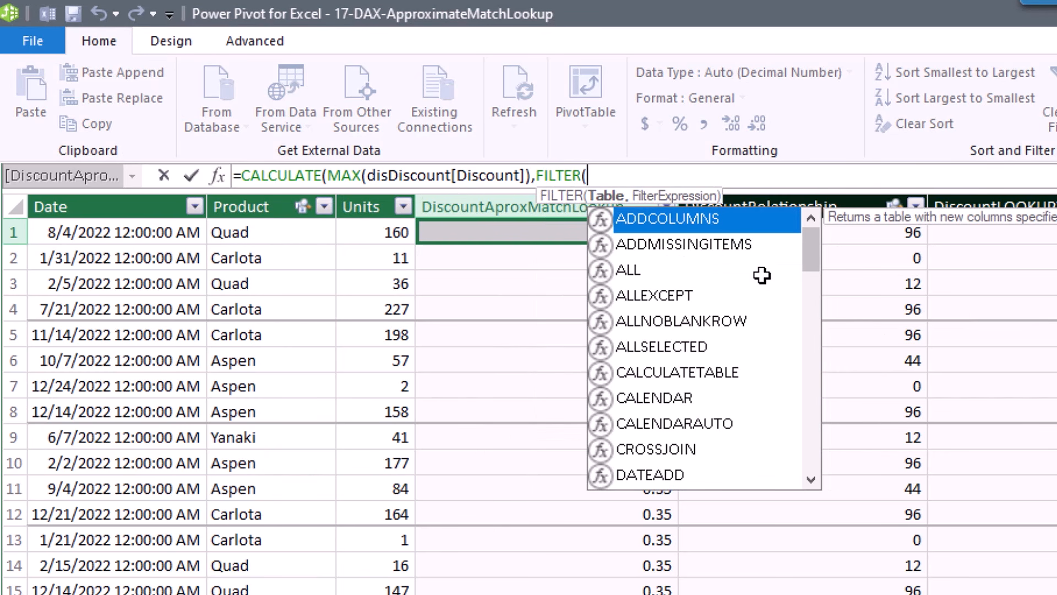
type("dis")
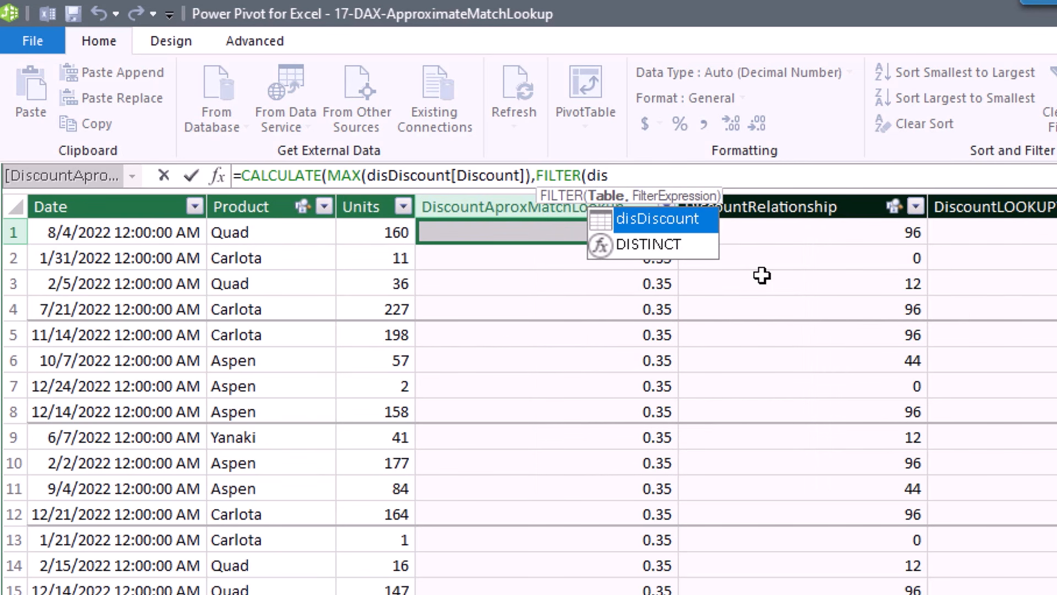
key("Tab")
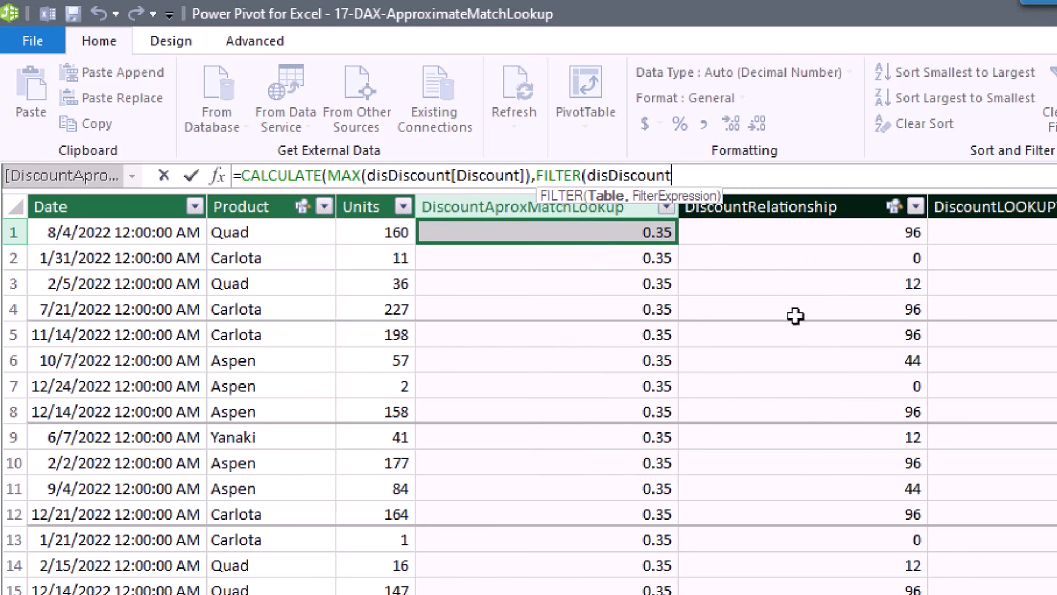
Finish the FILTER condition disDiscount[Units]<=fSales[Units], giving per-row discounts and TotalSalesAML 33,149.45.
type(",")
type("dis")
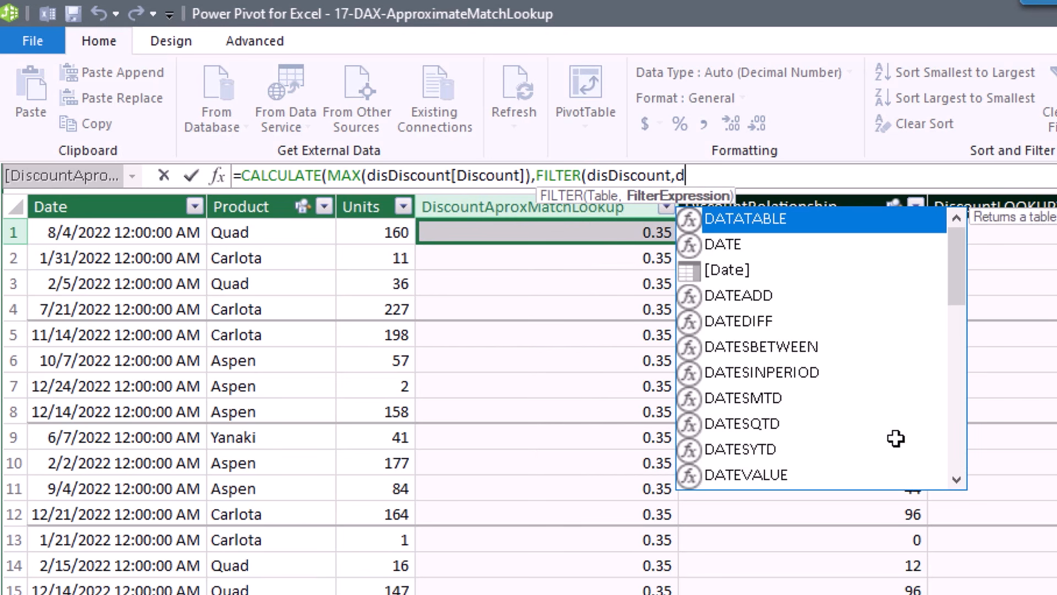
key("Down")
key("Down")
key("Down")
key("Down")
key("Down")
key("Down")
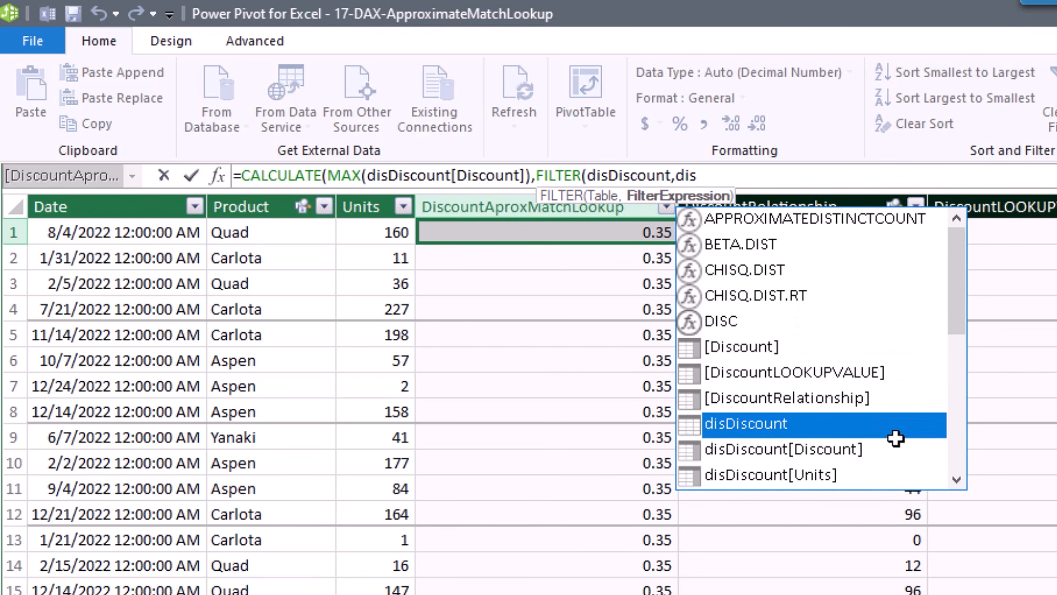
key("Tab")
type("<")
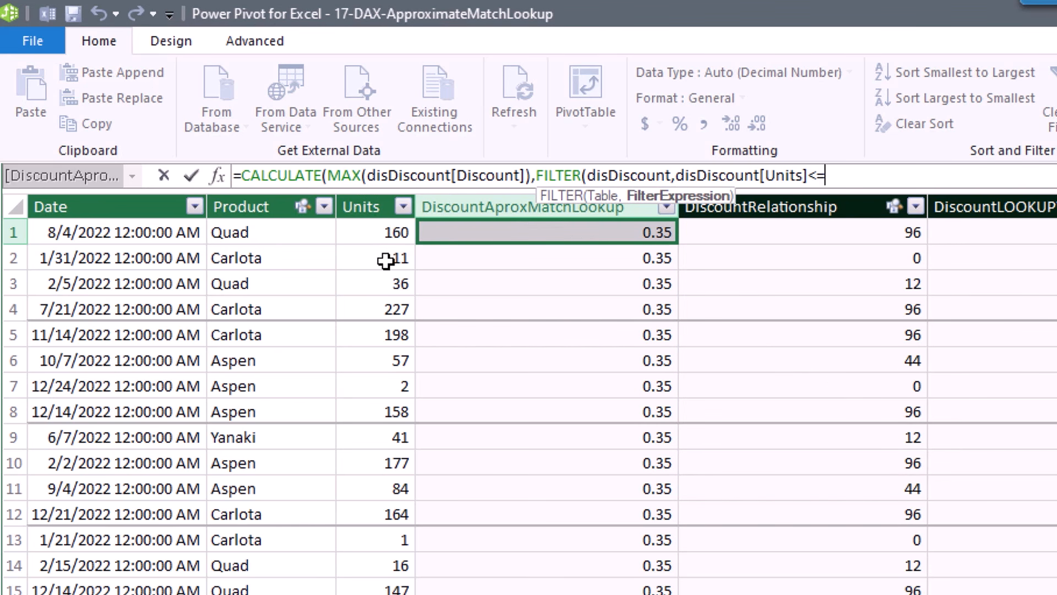
left_click(377, 207)
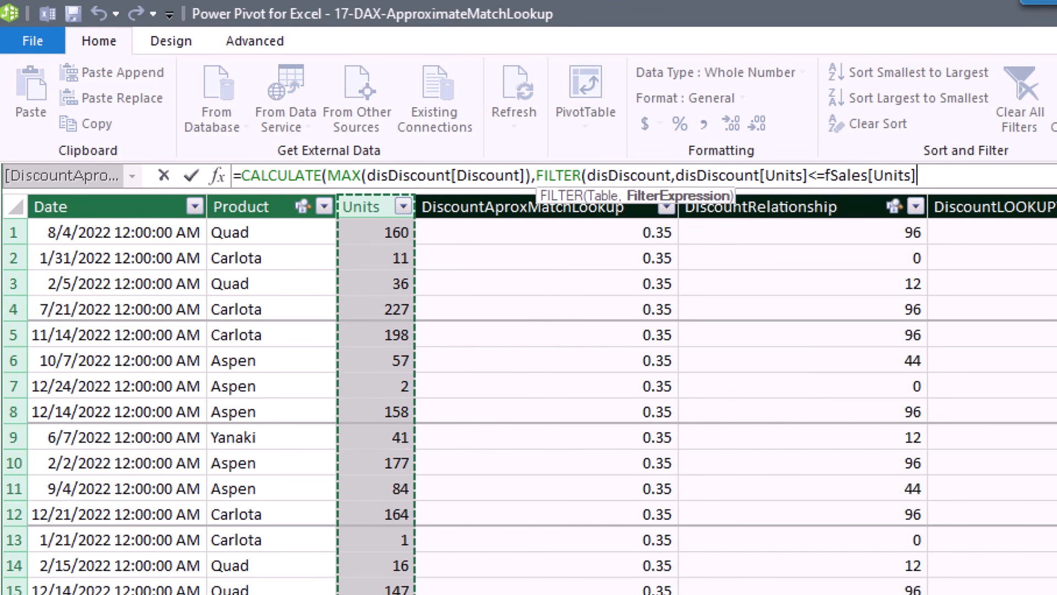
type(")")
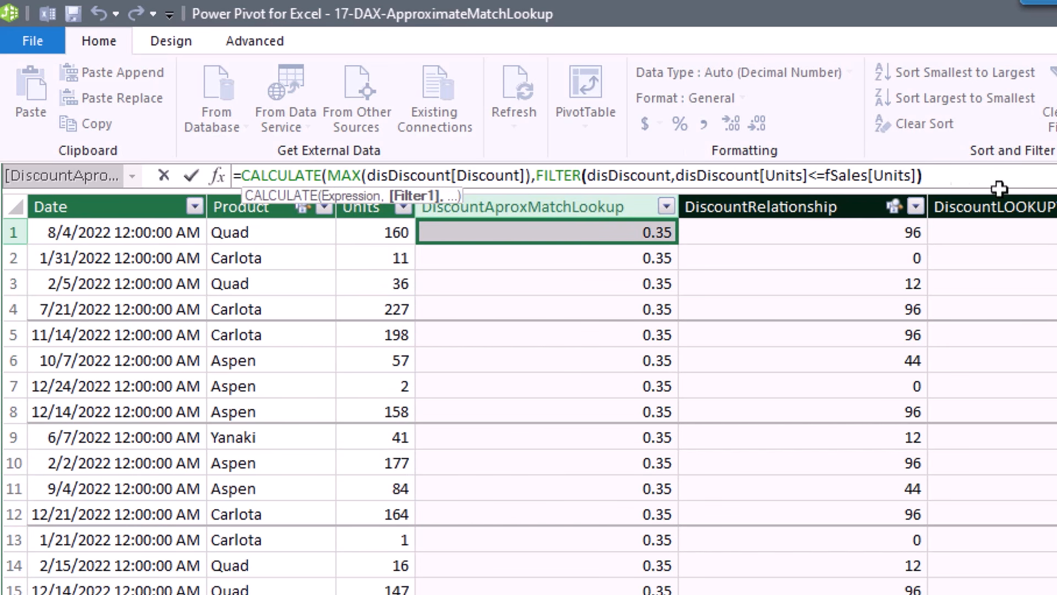
left_click_drag(536, 176, 922, 176)
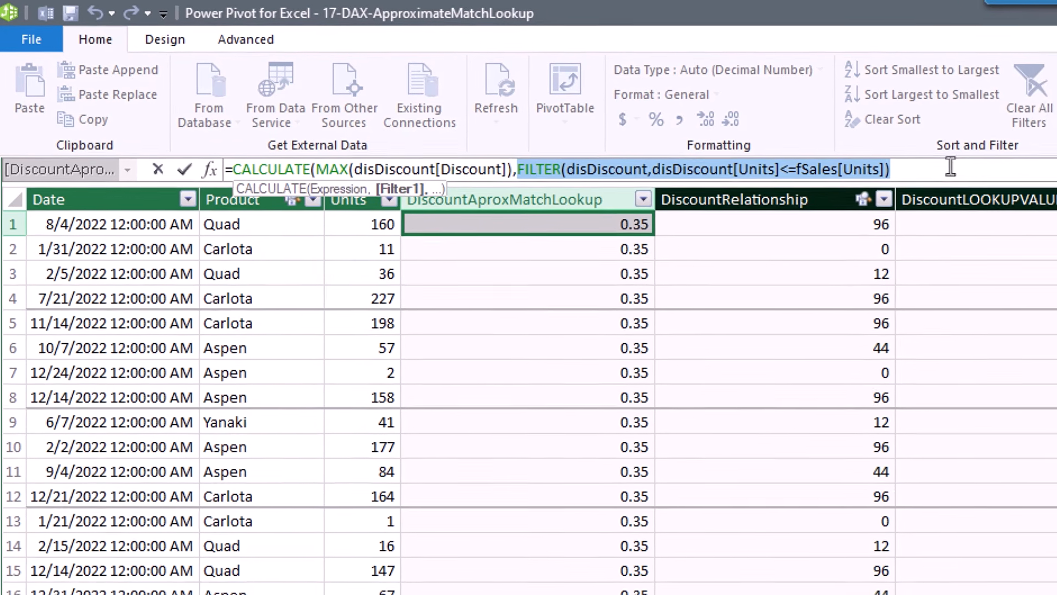
left_click(989, 176)
type(")")
key("Return")
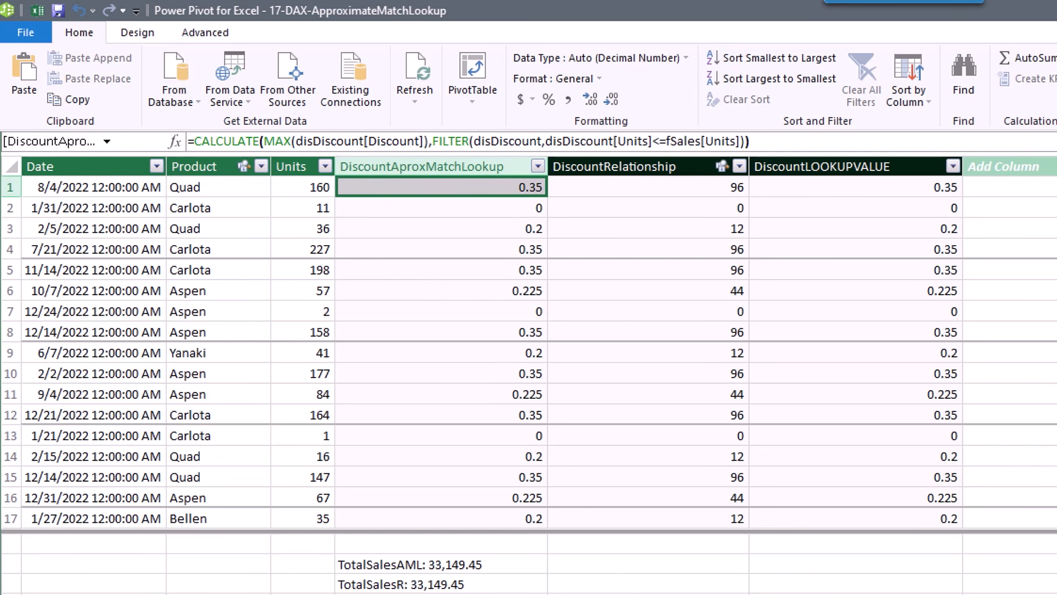
Review the disDiscount table, DiscountRelationship formula and diagram, then copy its CALCULATE expression.
left_click(220, 594)
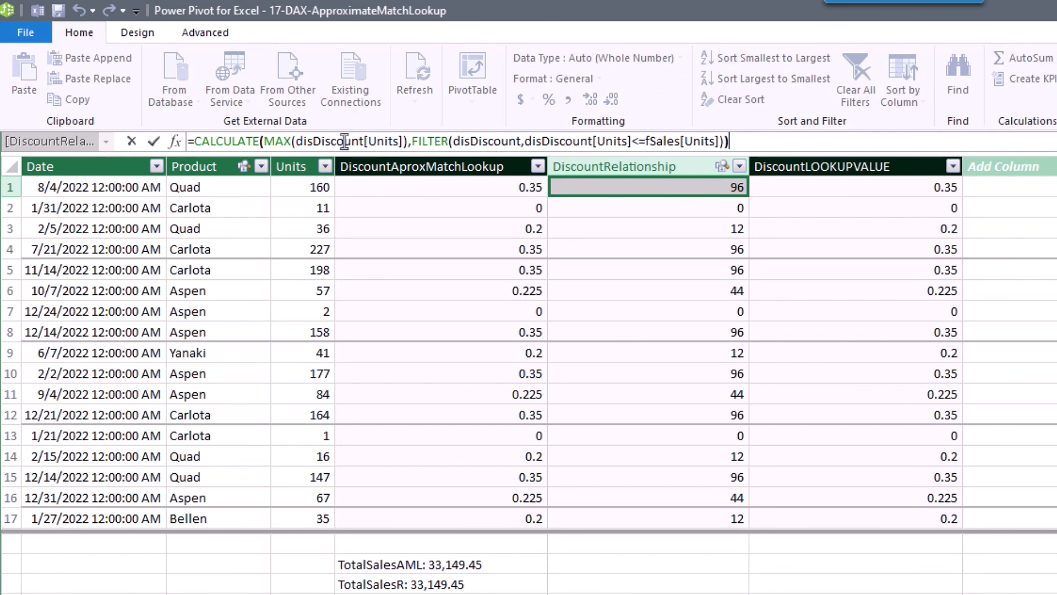
left_click(344, 141)
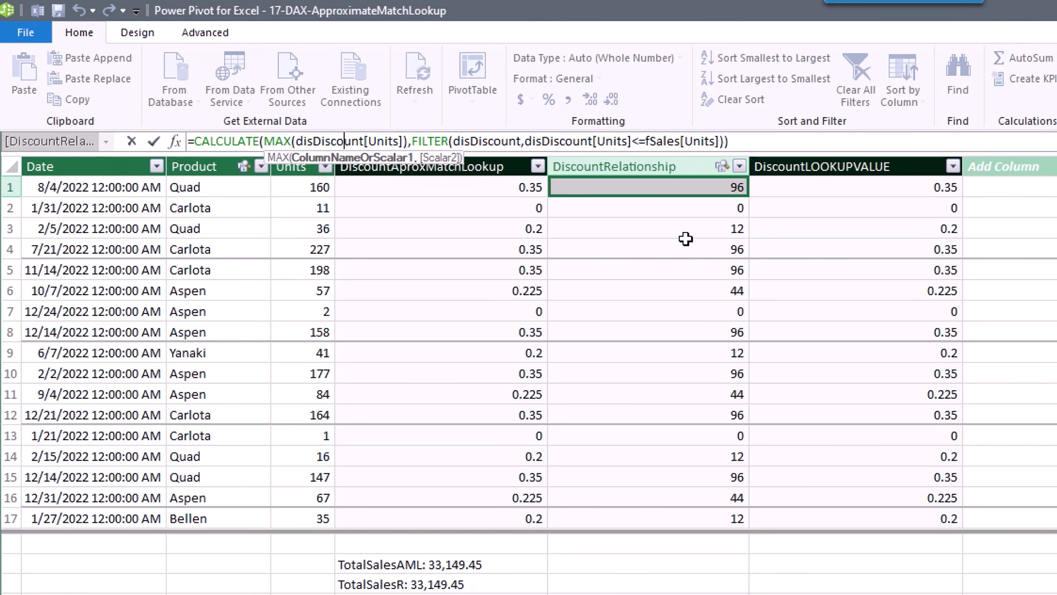
key("Escape")
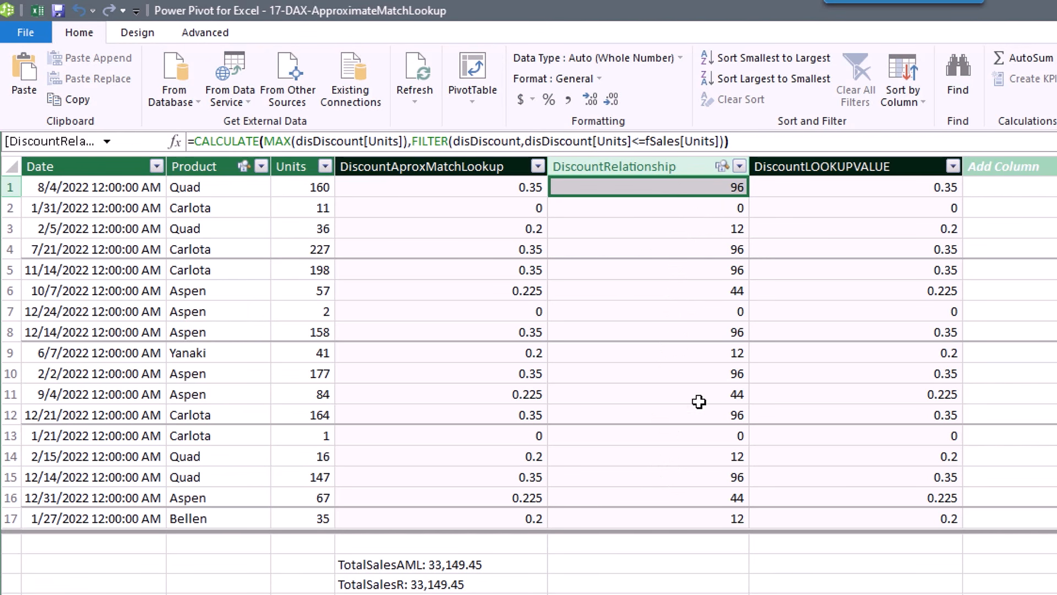
left_click(1056, 79)
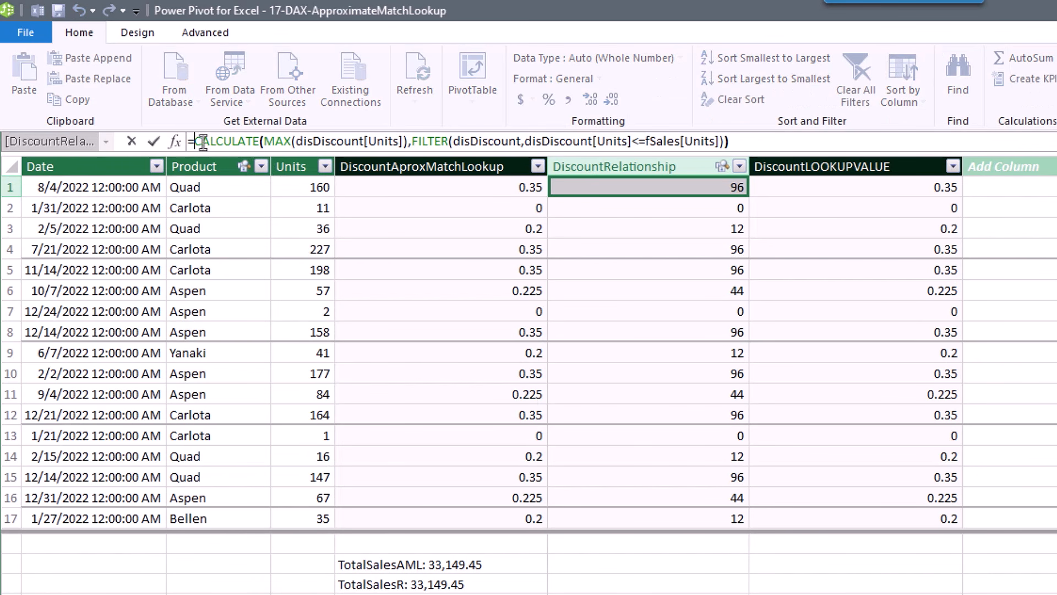
left_click_drag(202, 142, 755, 142)
key("ctrl+c")
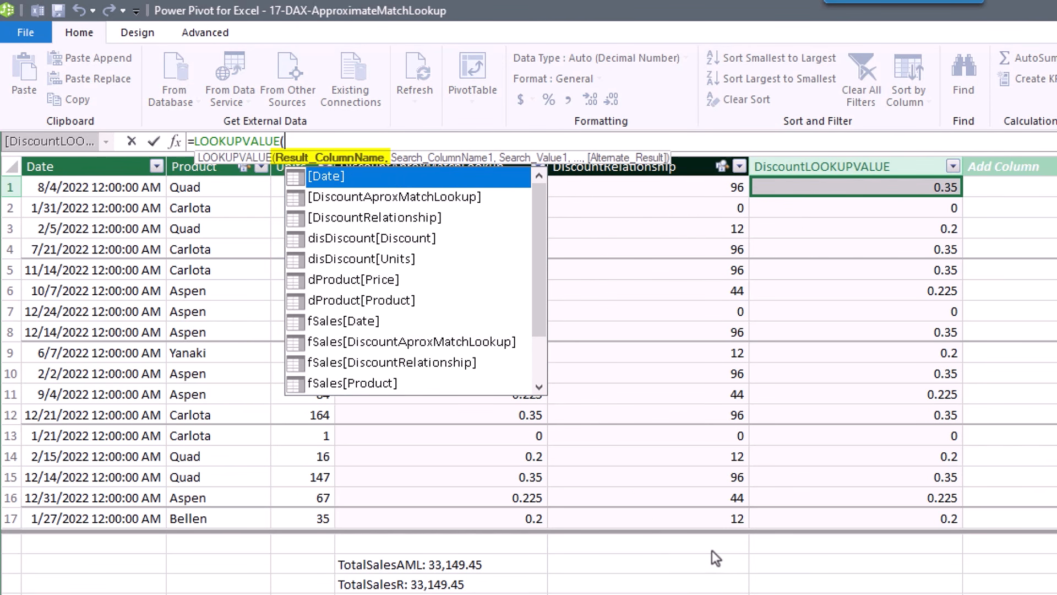
Complete LOOKUPVALUE(disDiscount[Discount],disDiscount[Units],<pasted CALCULATE expression>) and compare with DiscountAproxMatchLookup.
type("dis")
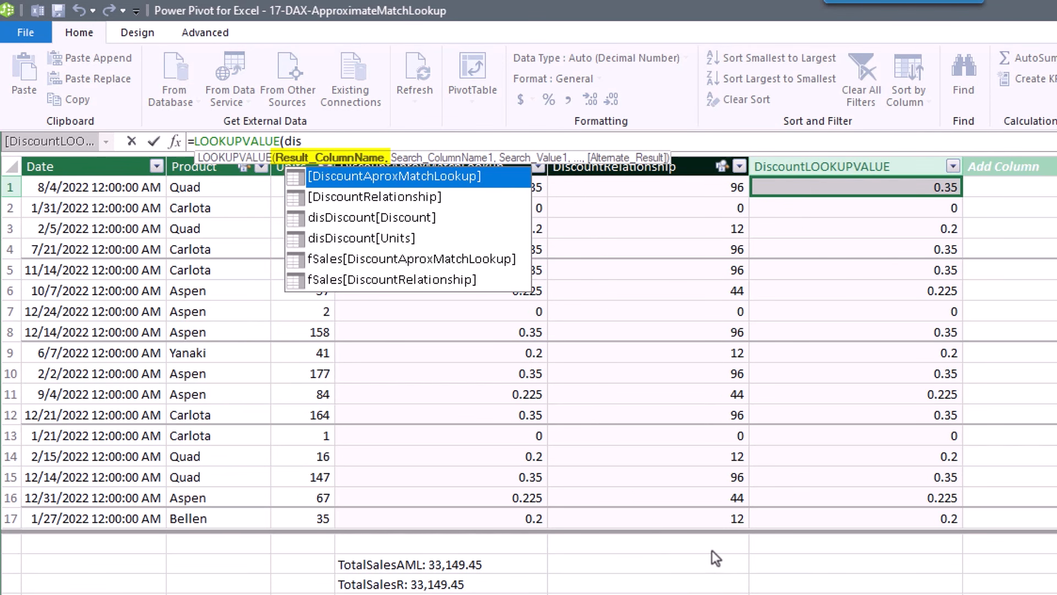
key("Down")
key("Down")
key("Tab")
type(",d")
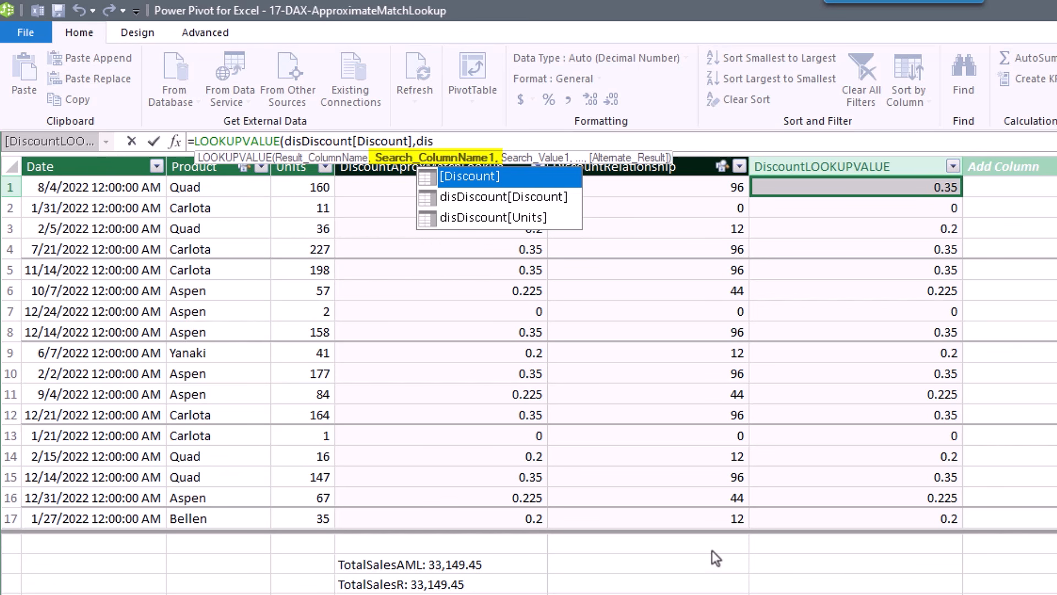
type("is")
key("Down")
key("Down")
key("Tab")
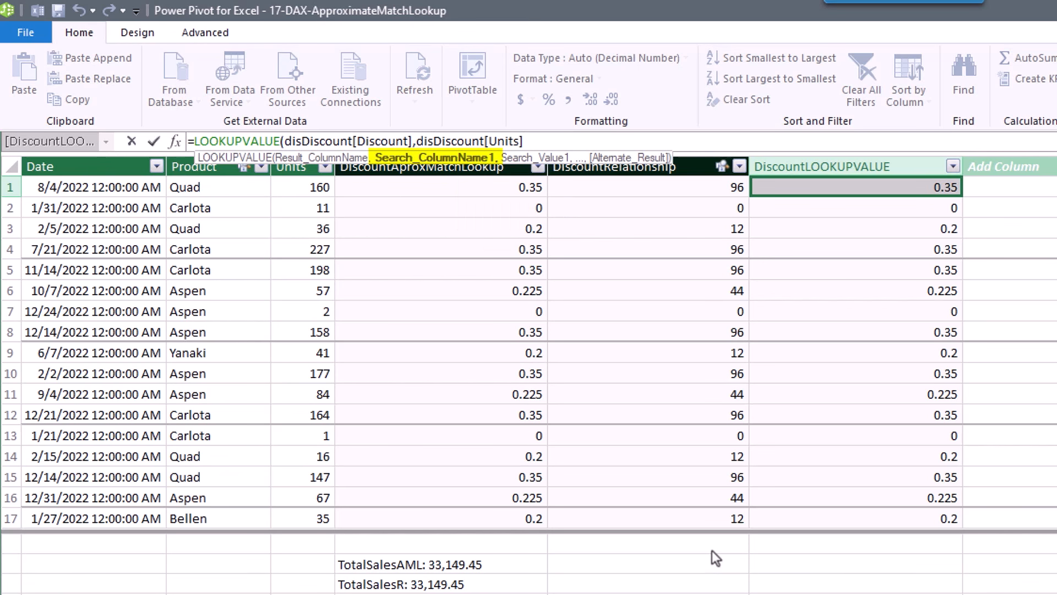
type(",")
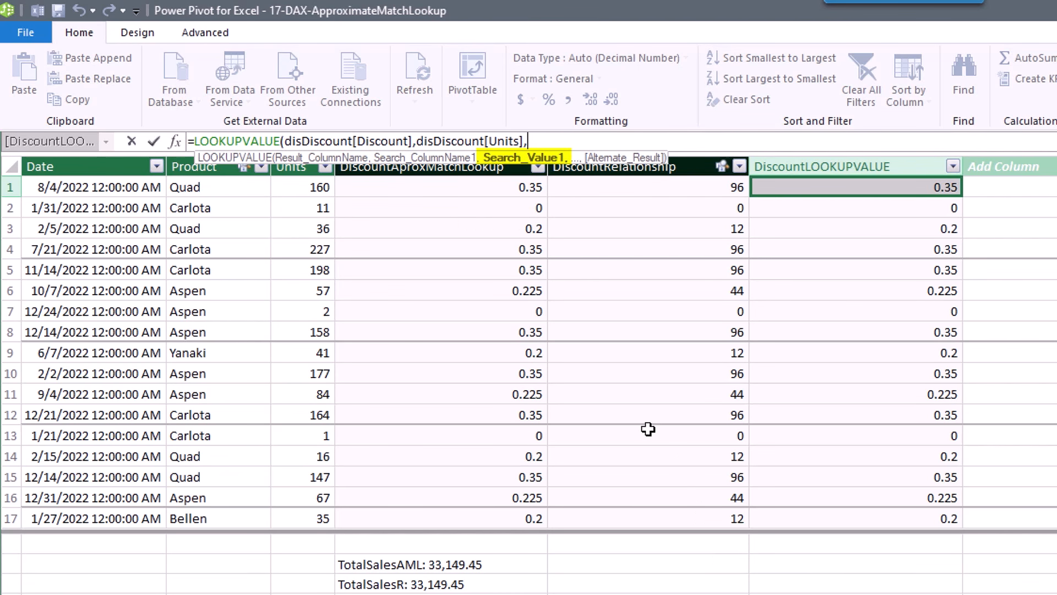
key("ctrl+v")
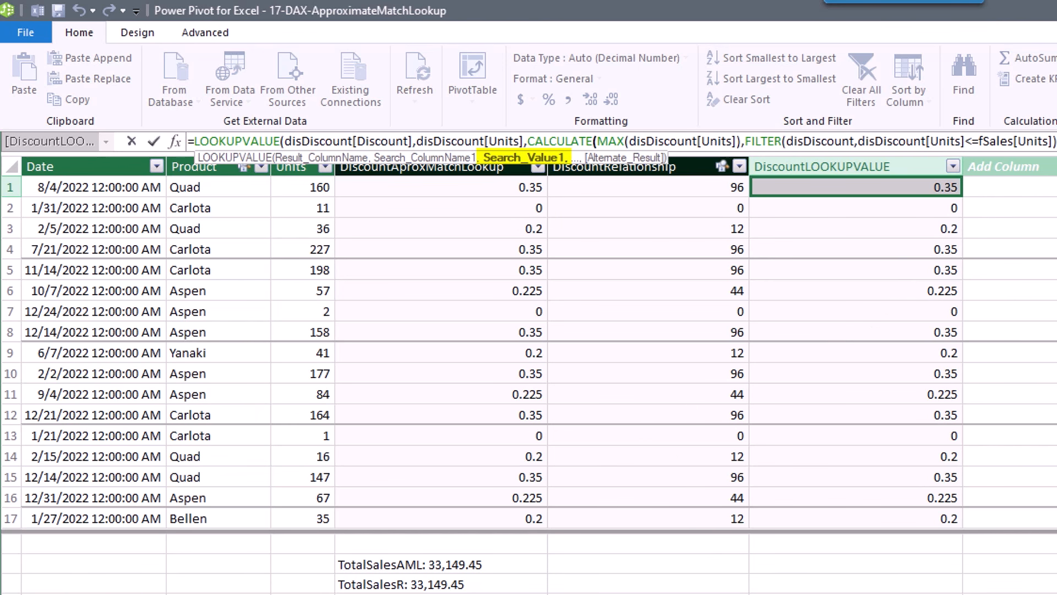
type(")")
key("Return")
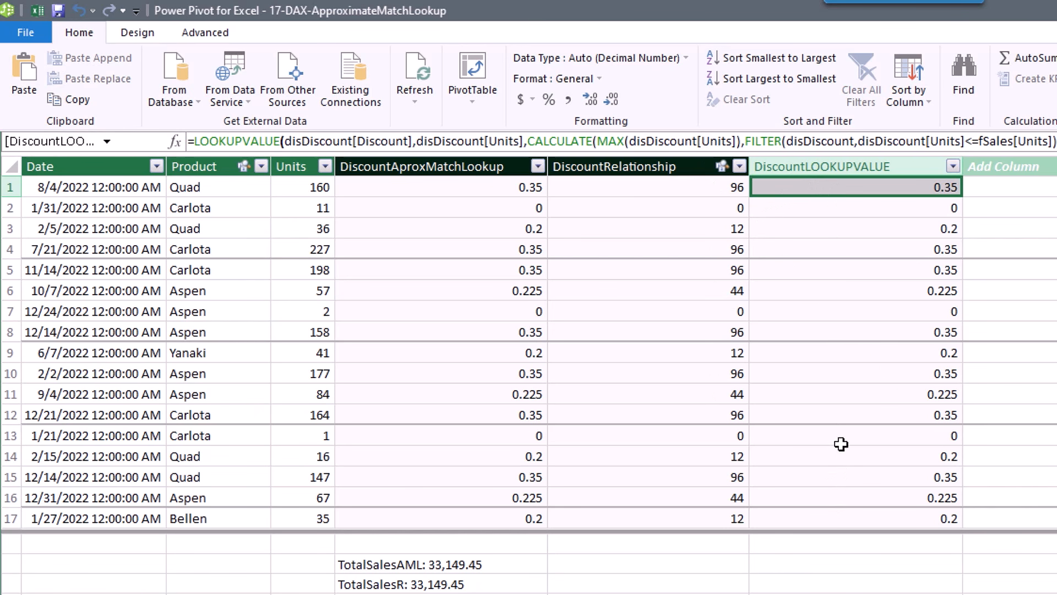
left_click(467, 189)
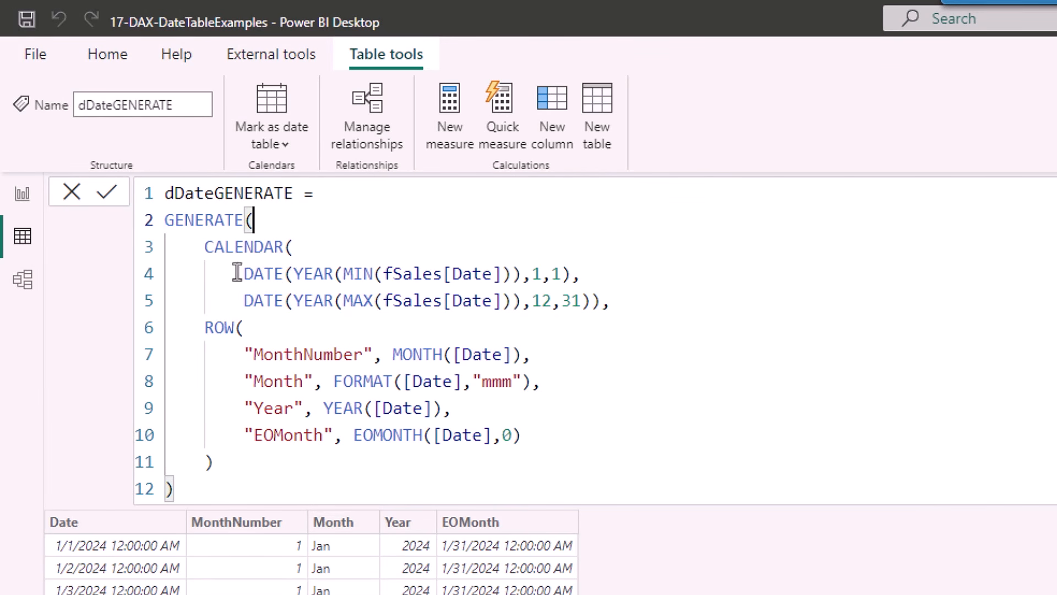
Walk through dDateGENERATE's ROW columns: MonthNumber via MONTH, Month via FORMAT, Year and EOMonth.
left_click(300, 246)
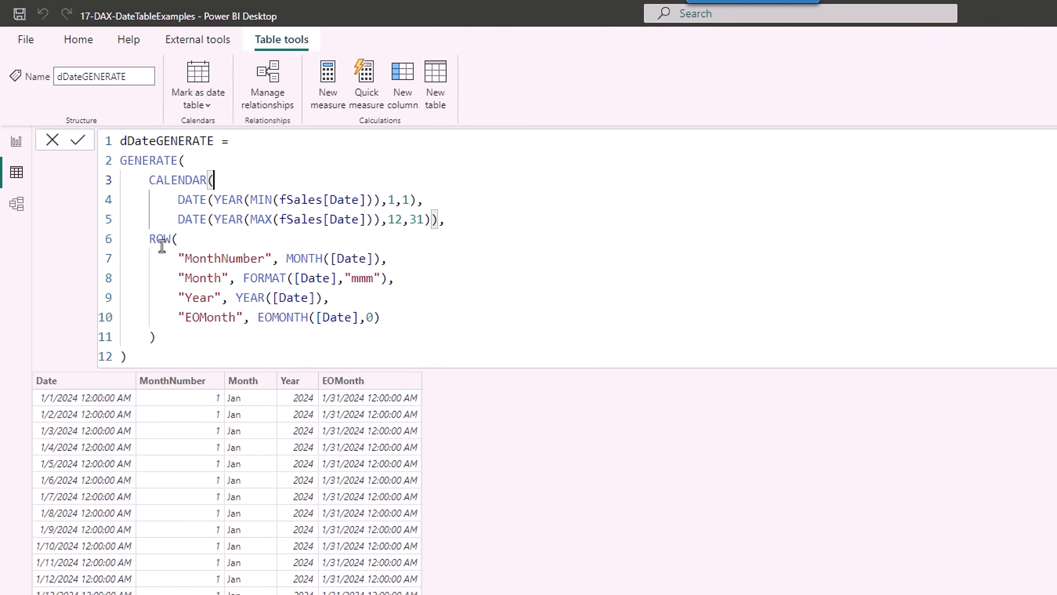
left_click(210, 261)
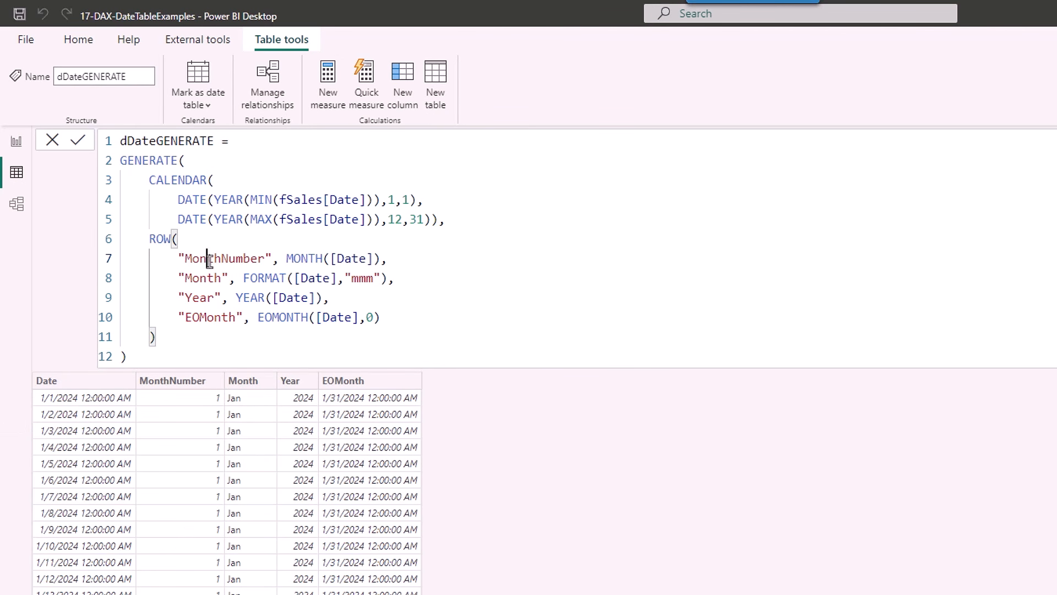
left_click(306, 258)
left_click(211, 259)
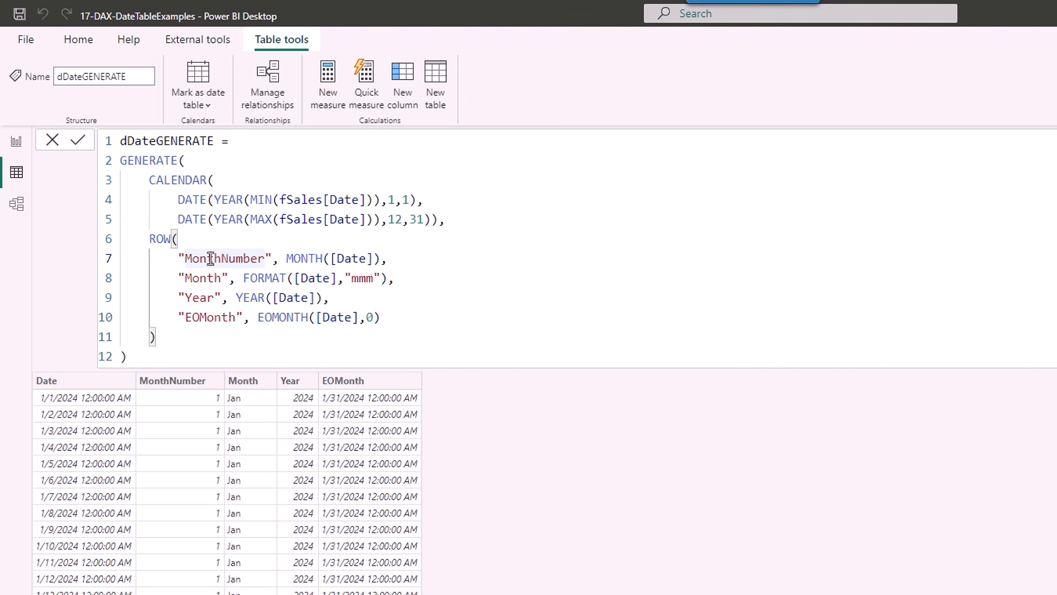
left_click(301, 258)
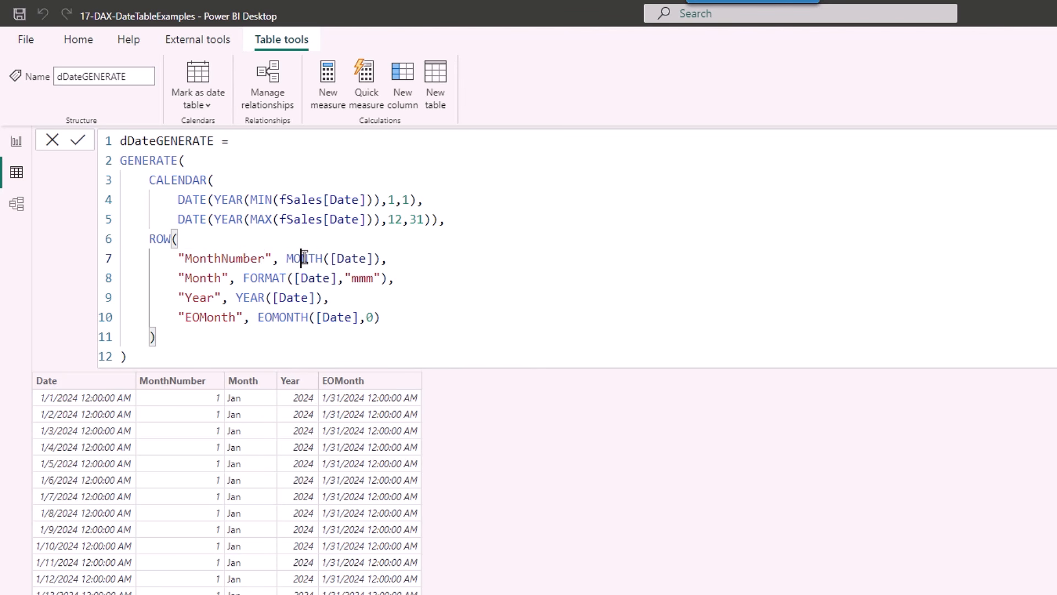
left_click(208, 278)
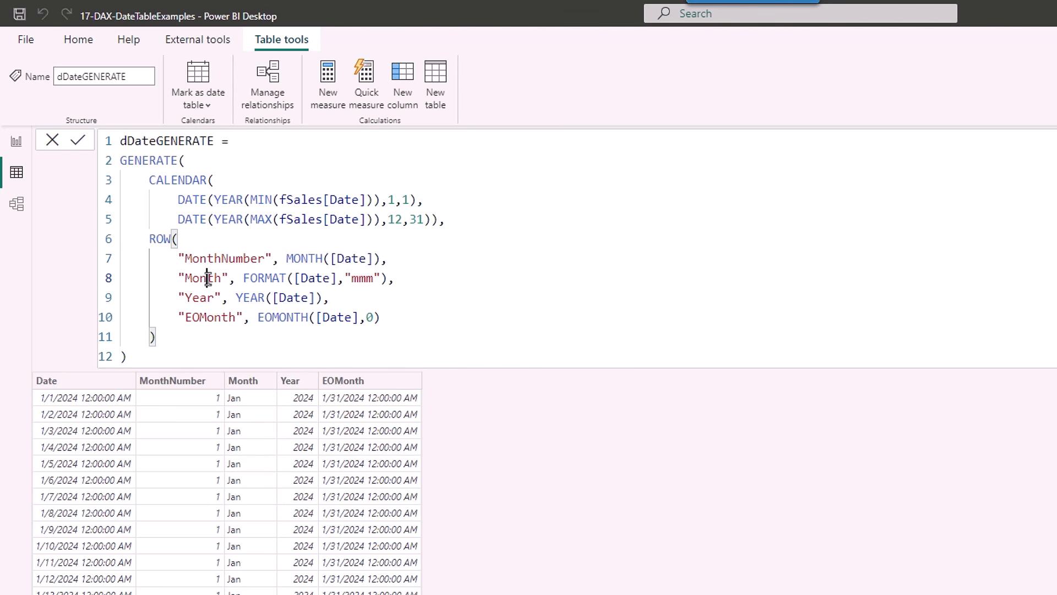
left_click(265, 279)
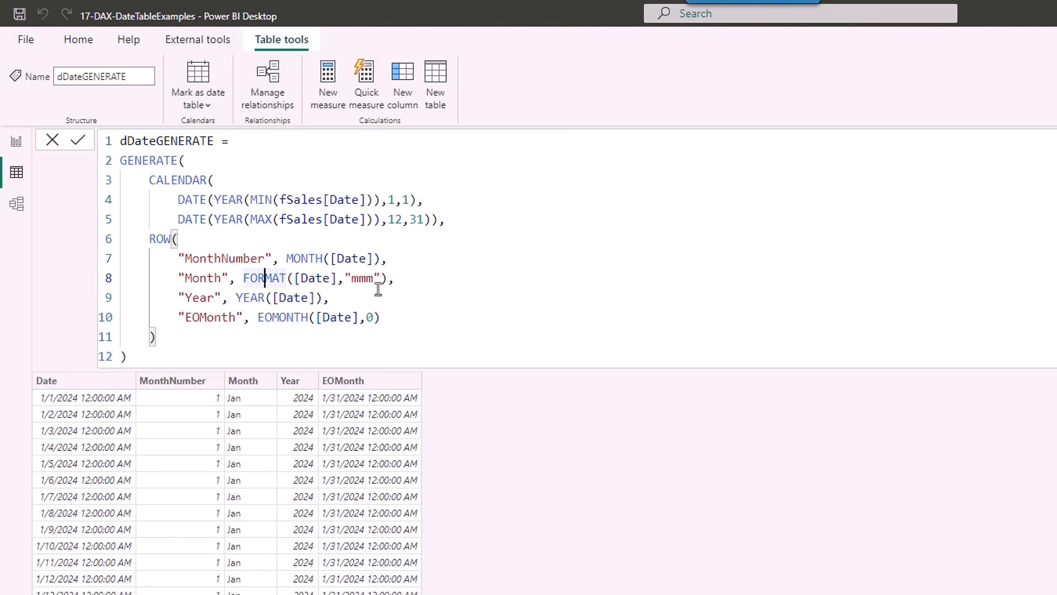
left_click(199, 298)
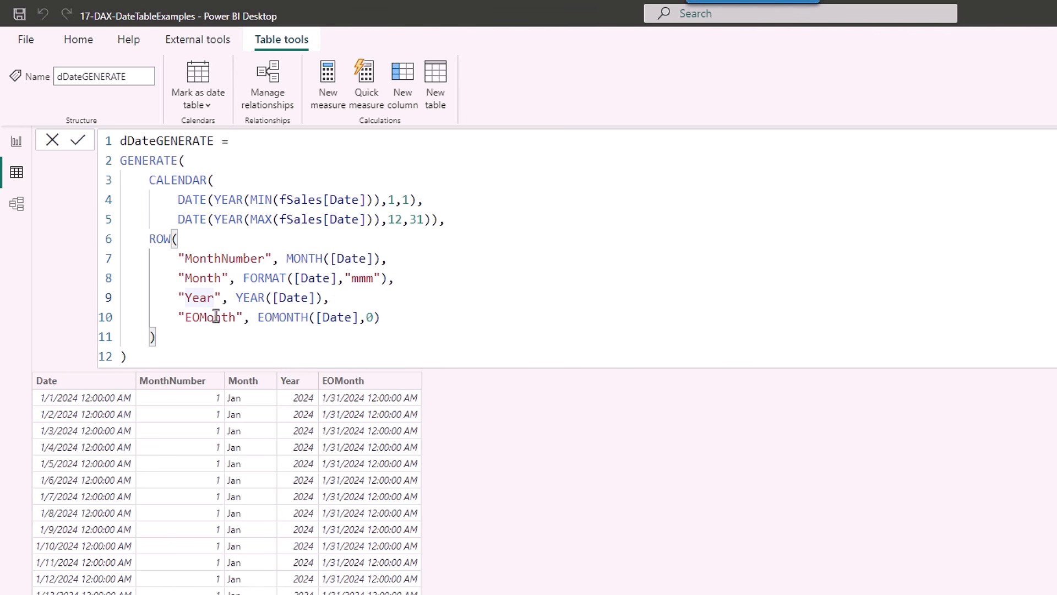
left_click(215, 319)
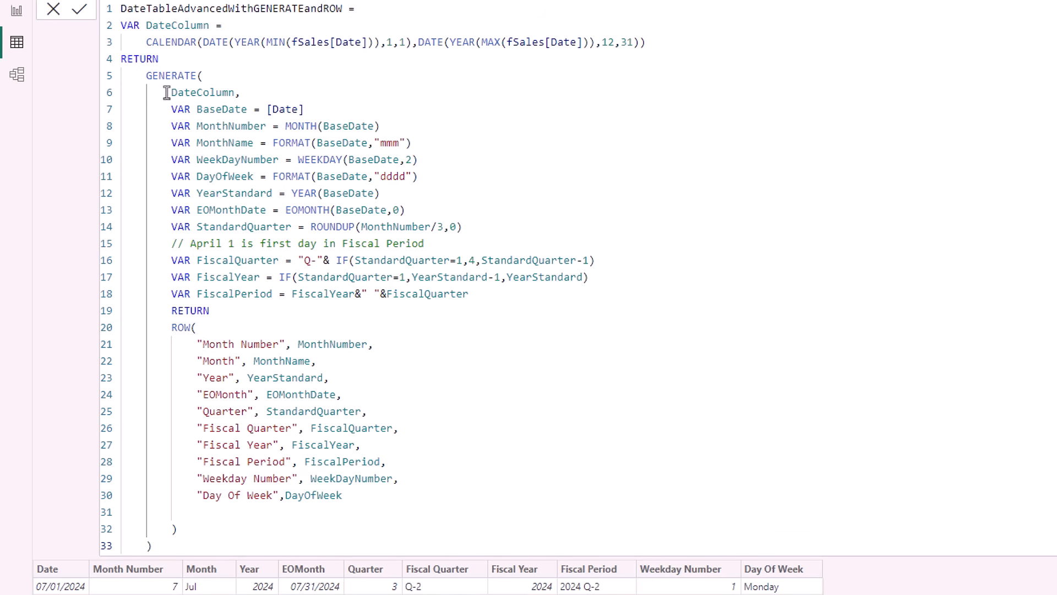
left_click(176, 93)
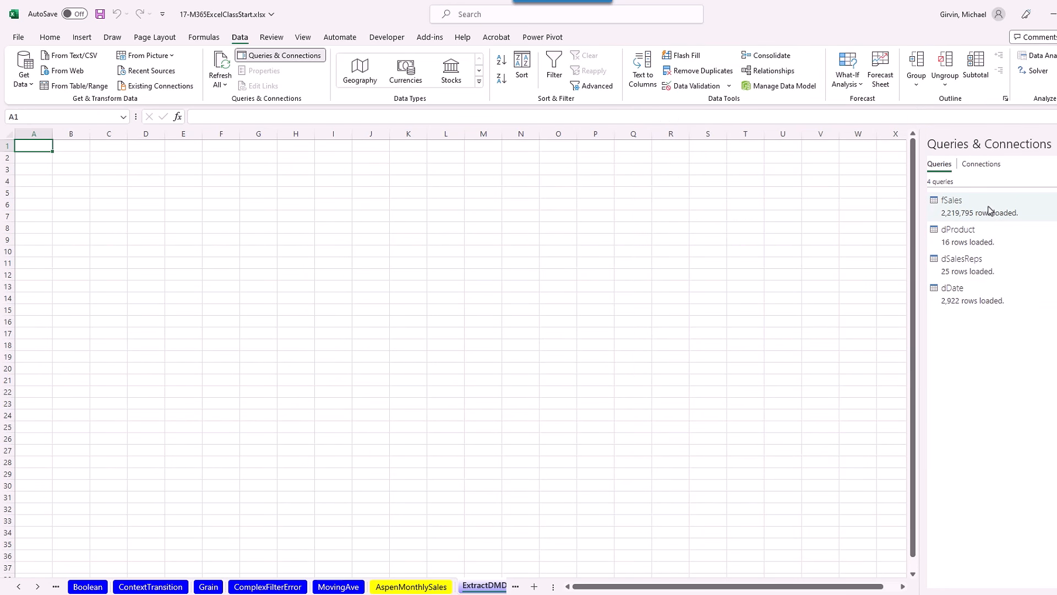
mouse_move(988, 212)
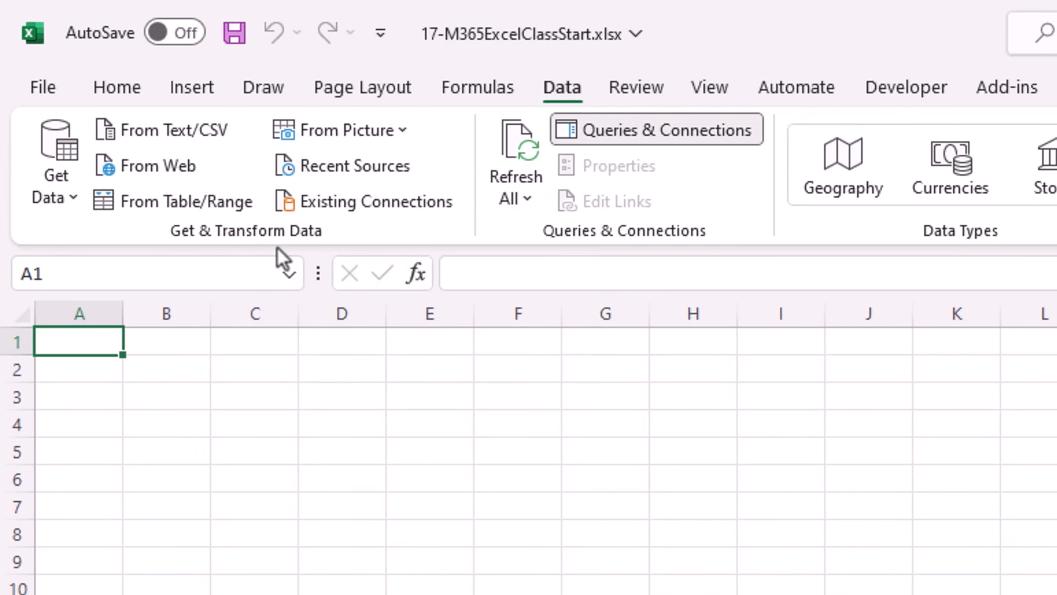
Import the dSalesReps model table from Existing Connections as a table at ExtractDMData!$B$2.
left_click(352, 210)
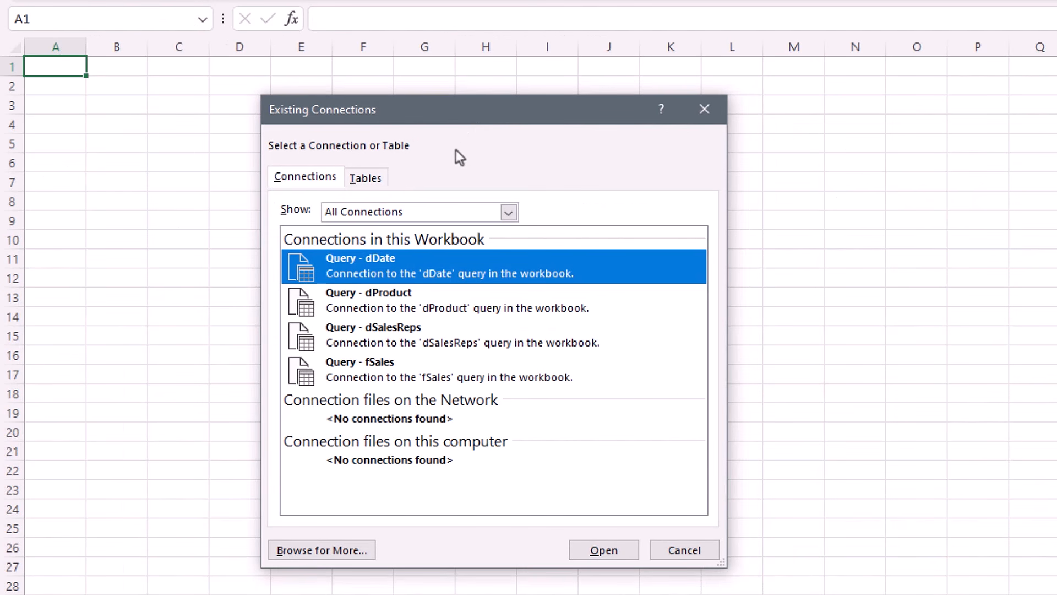
left_click(364, 183)
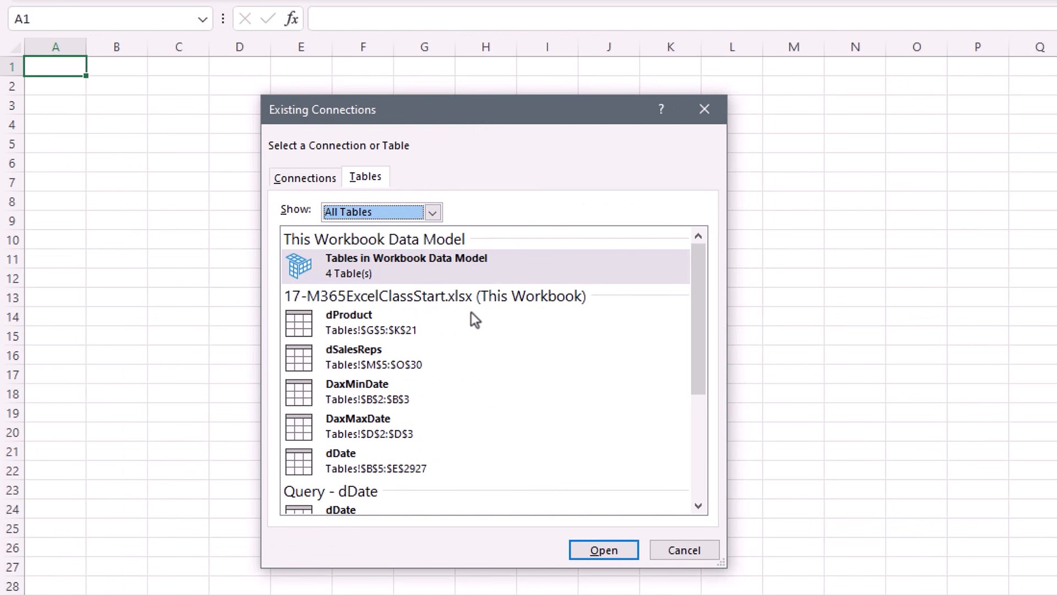
scroll(506, 380, "down", 4)
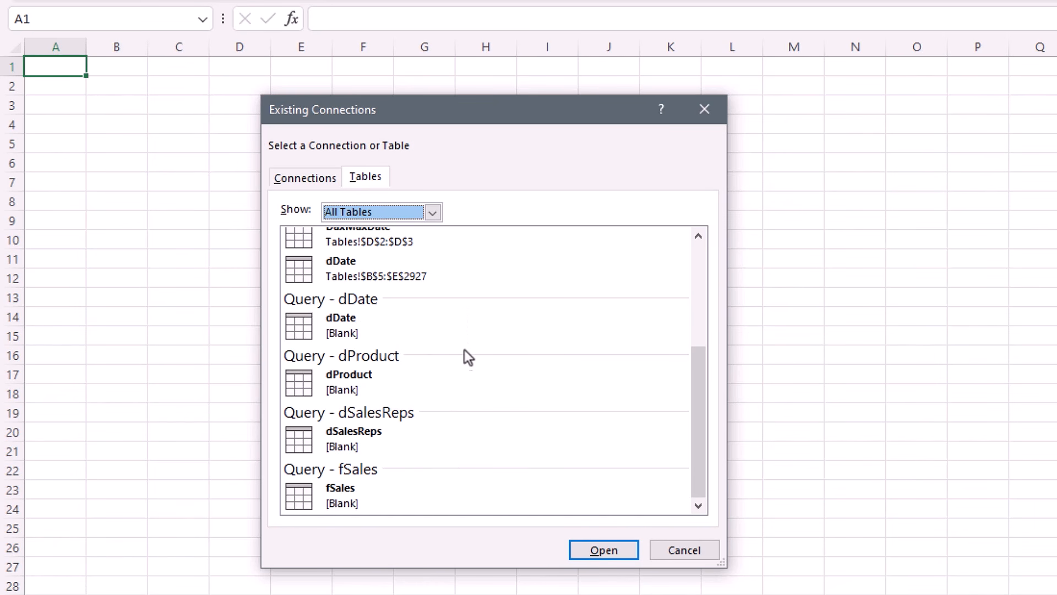
double_click(371, 442)
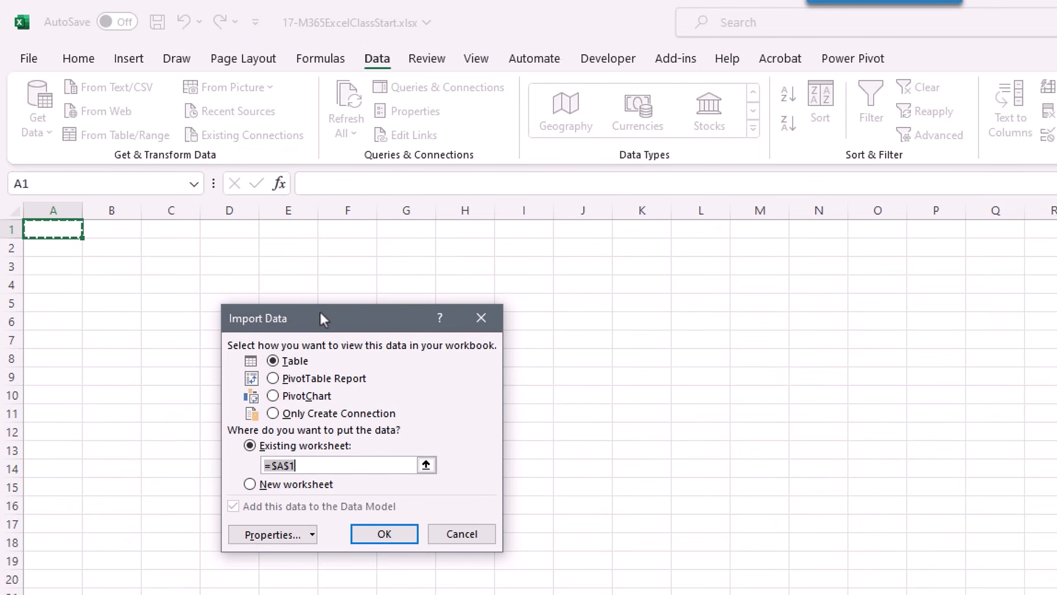
left_click_drag(335, 155, 371, 160)
left_click_drag(358, 313, 341, 312)
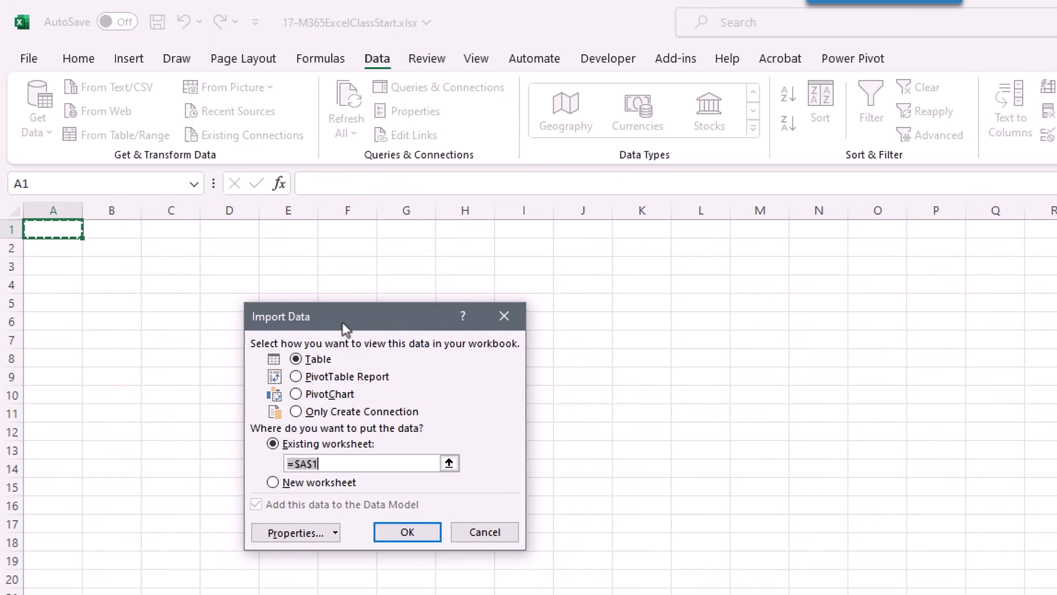
left_click(100, 248)
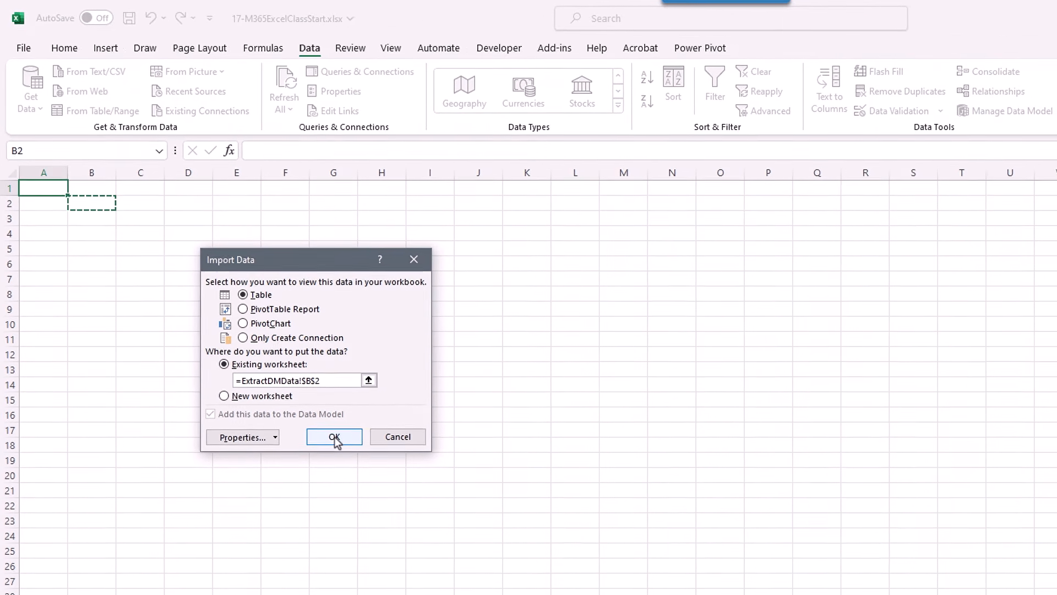
Load the 25-rep dSalesReps table at B2, then set its Edit DAX command type to DAX.
left_click(406, 533)
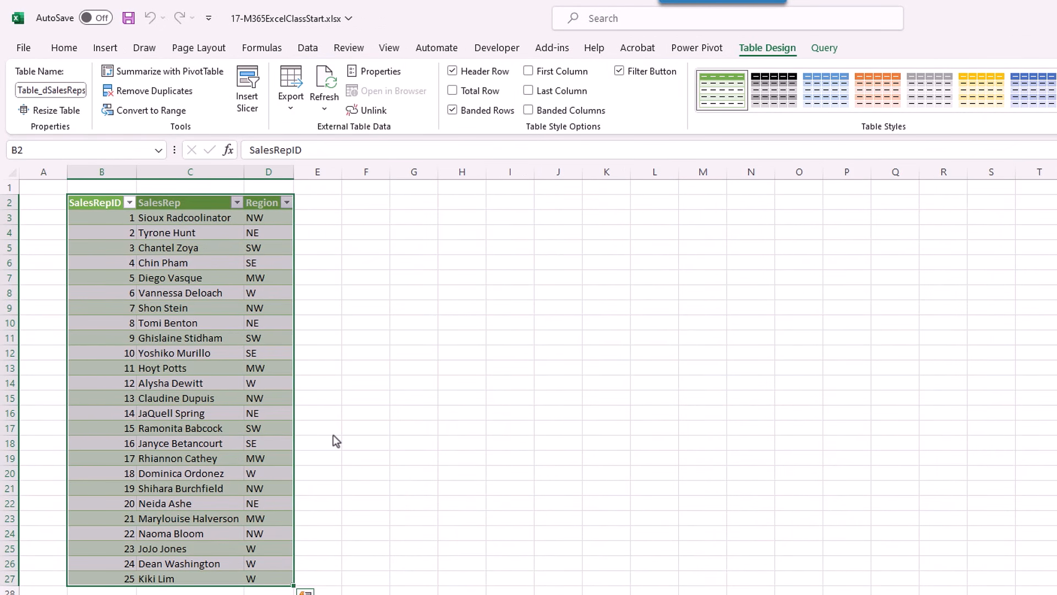
left_click(230, 294)
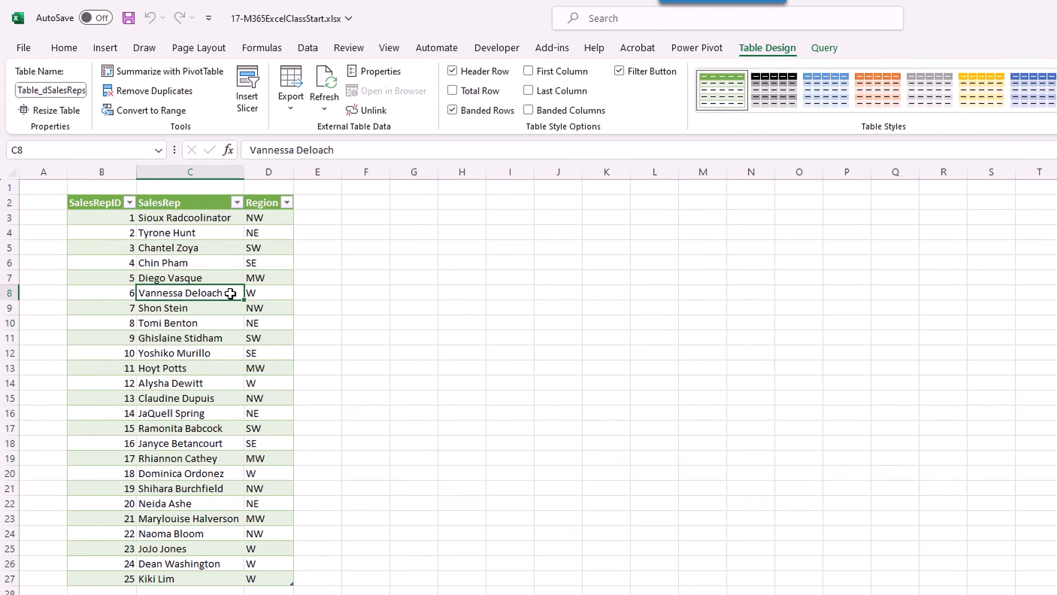
right_click(230, 293)
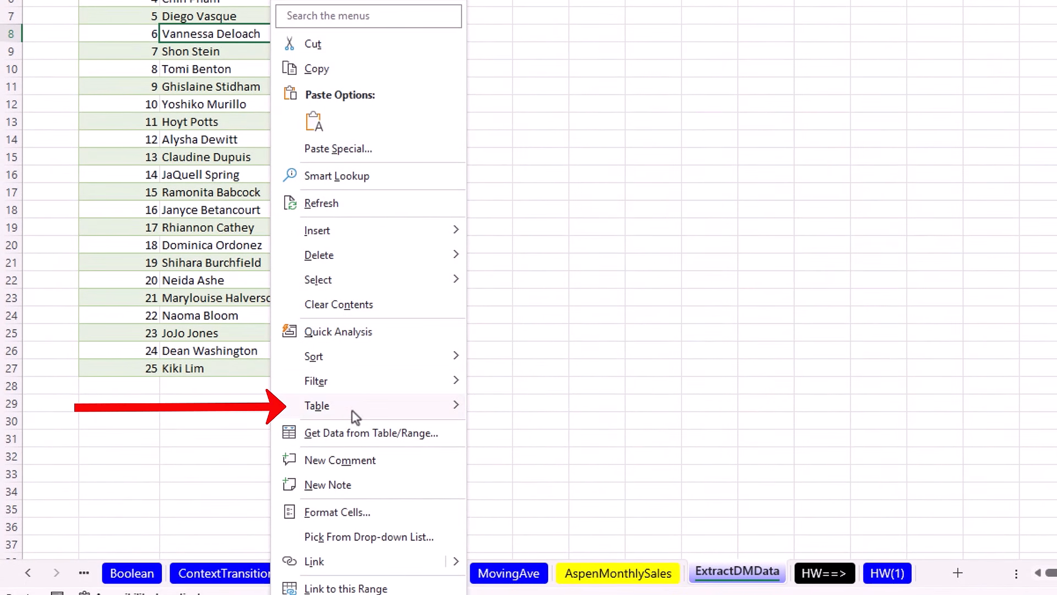
mouse_move(352, 413)
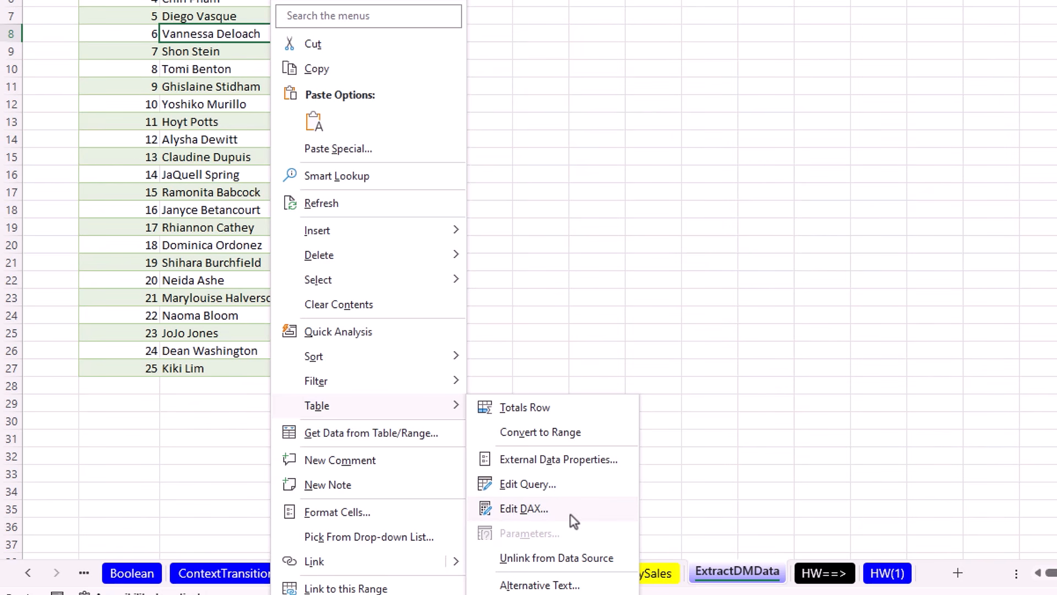
left_click(529, 507)
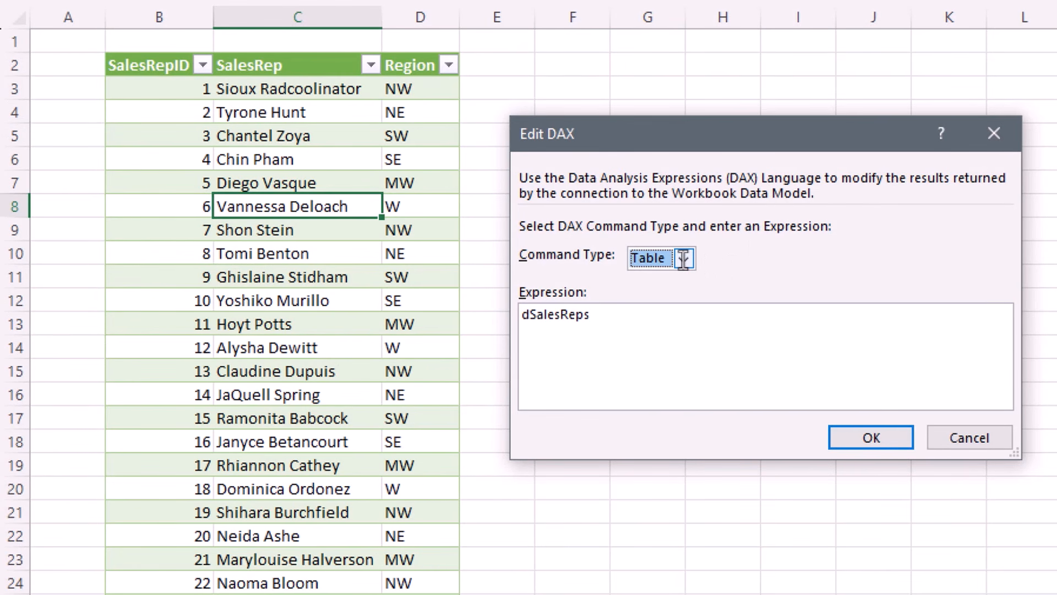
left_click(686, 260)
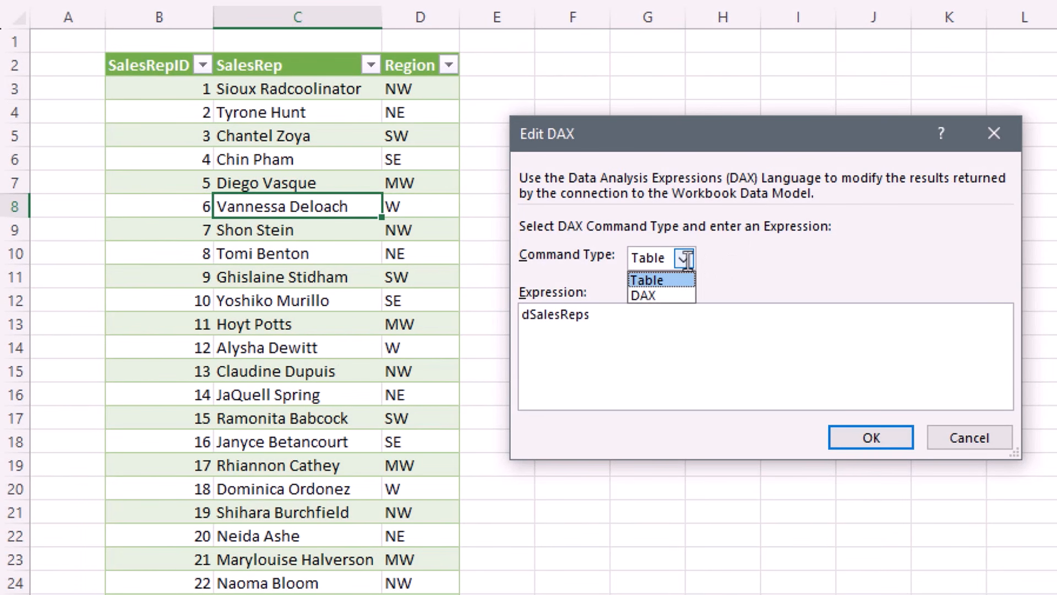
left_click(656, 297)
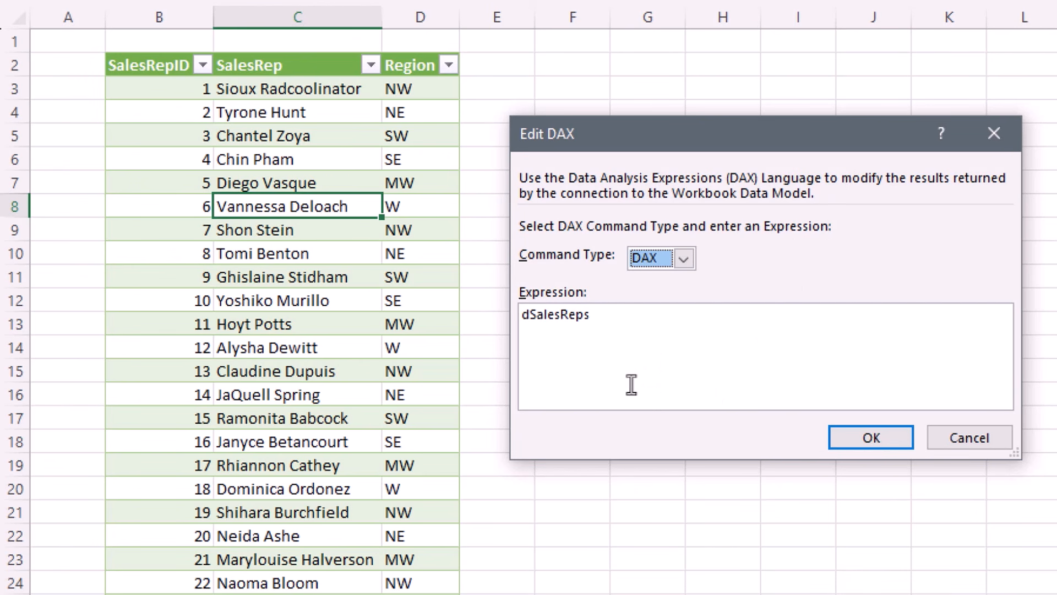
Close the DAX editor without changes and connect DAX Studio to the workbook's Power Pivot model.
left_click(970, 441)
left_click(884, 80)
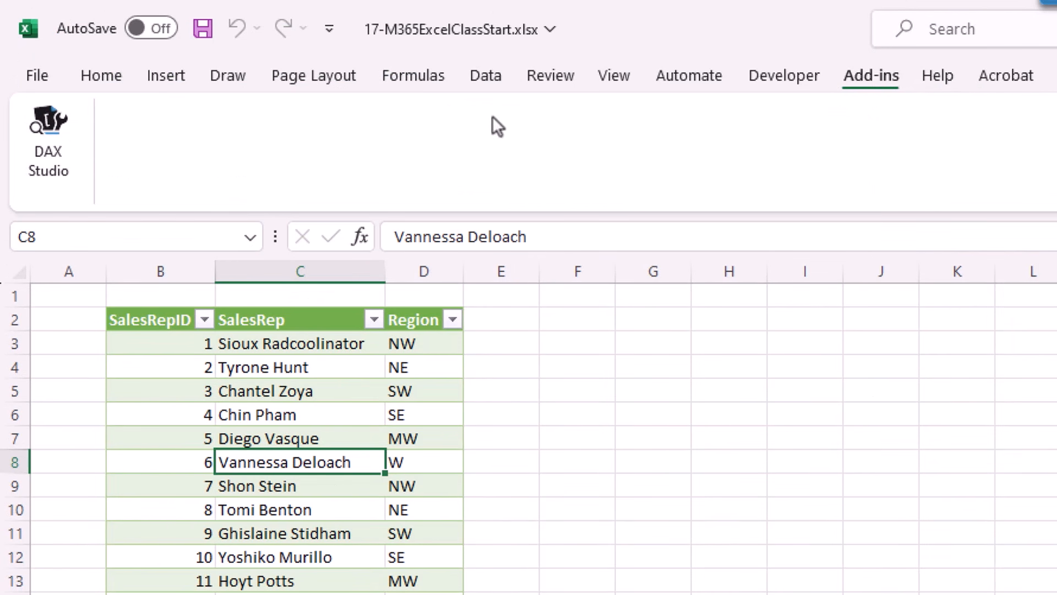
left_click(41, 154)
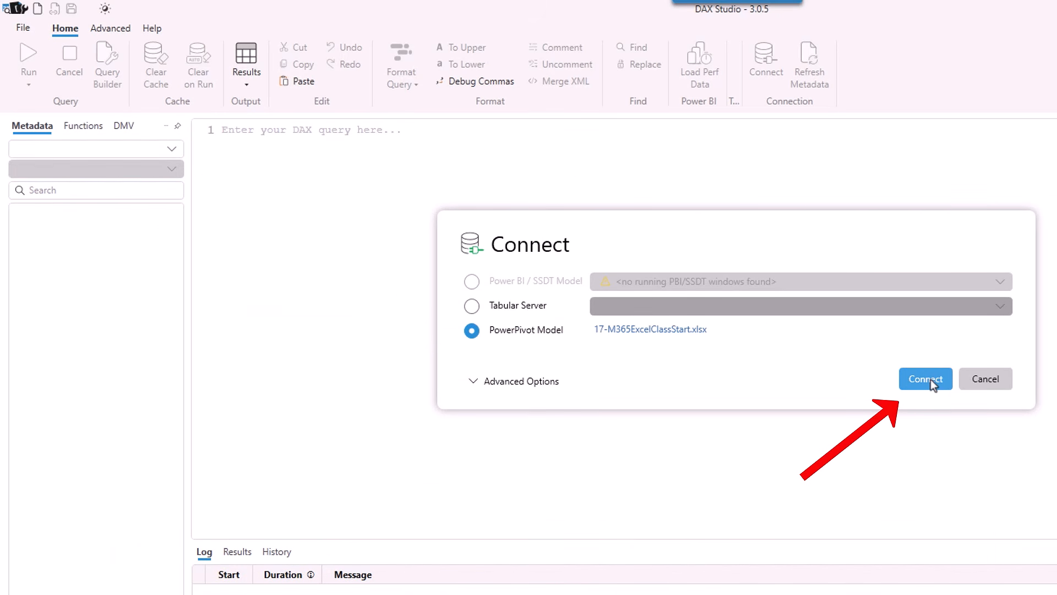
left_click(931, 379)
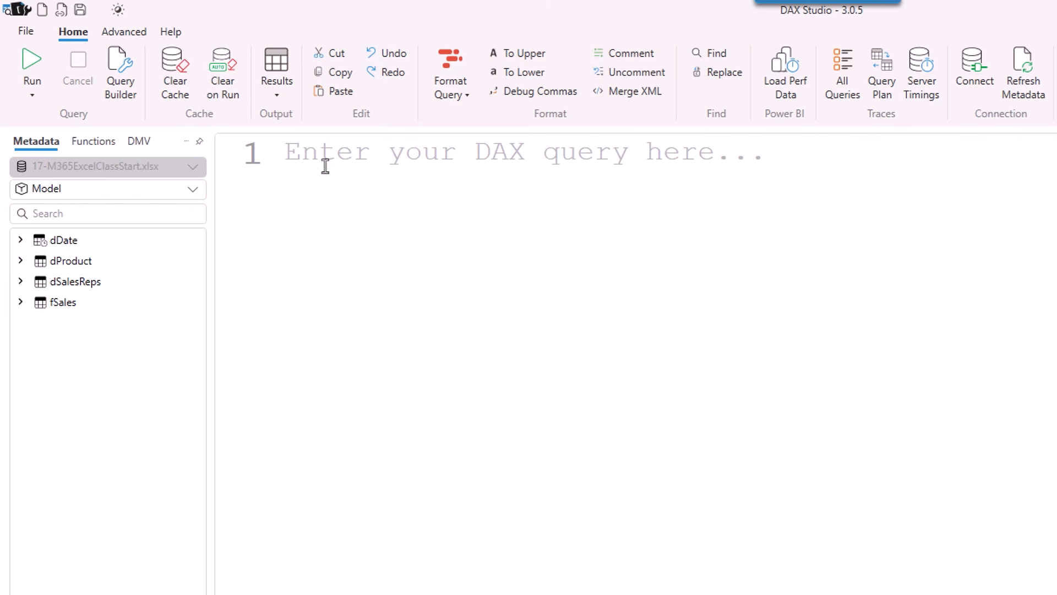
Start the query EVALUATE CALCULATETABLE(fSales, using autocomplete suggestions.
type("ev")
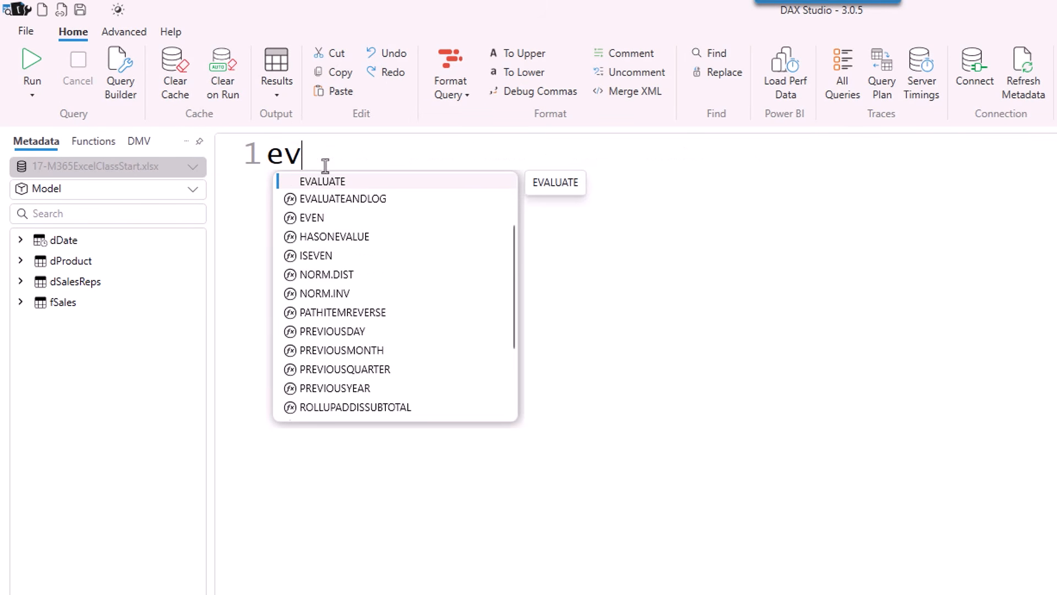
key("Return")
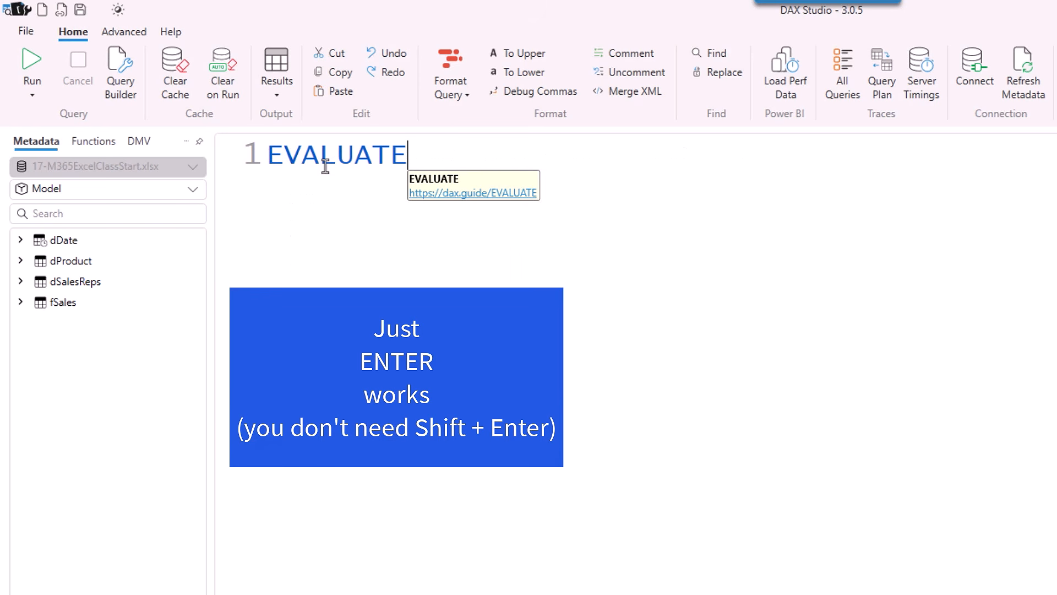
key("Return")
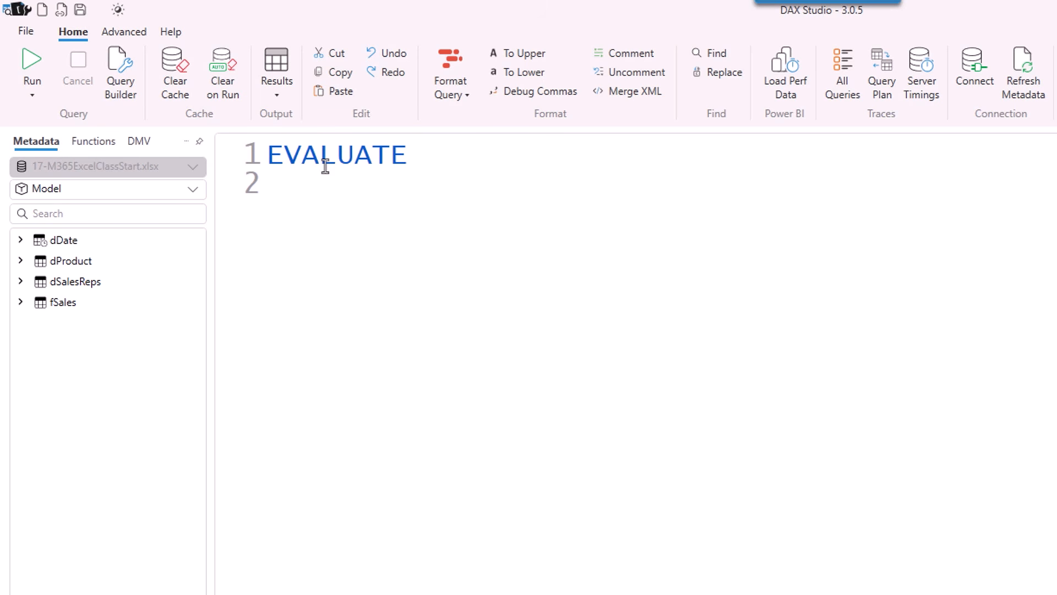
key("Tab")
type("C")
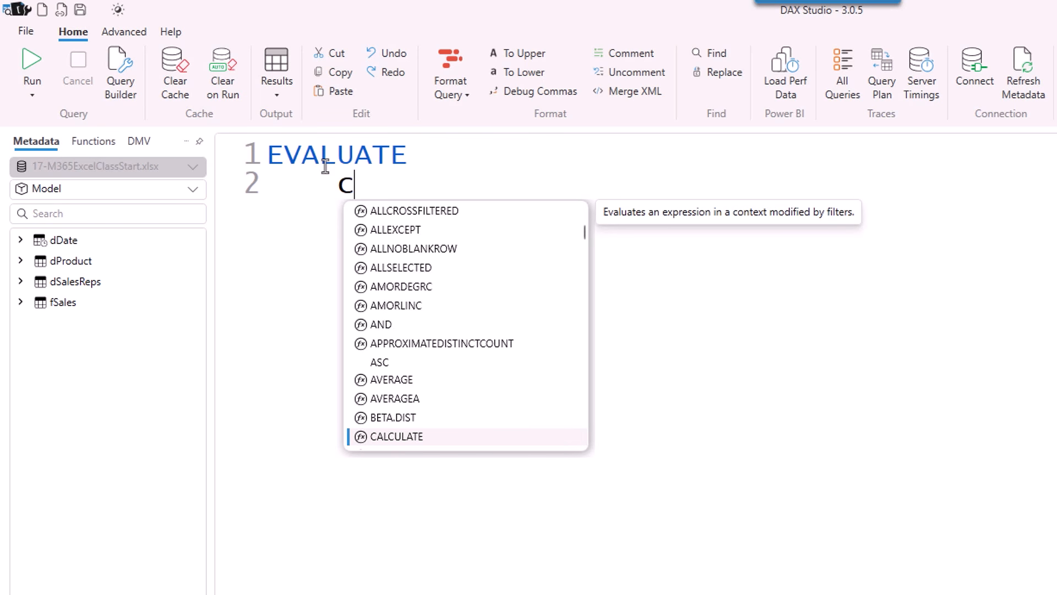
key("Down")
key("Tab")
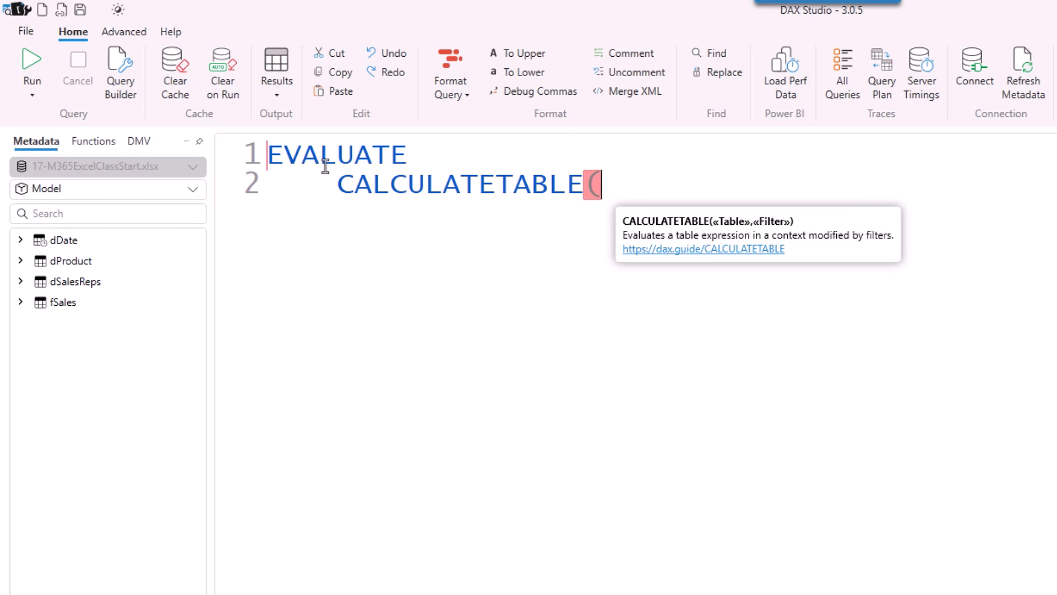
type("f")
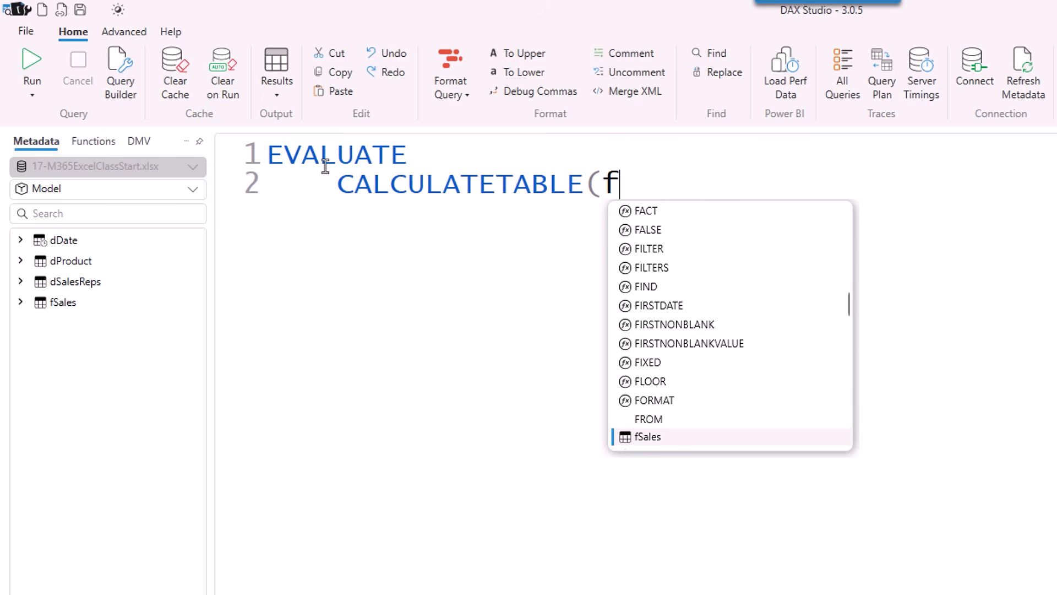
type("s")
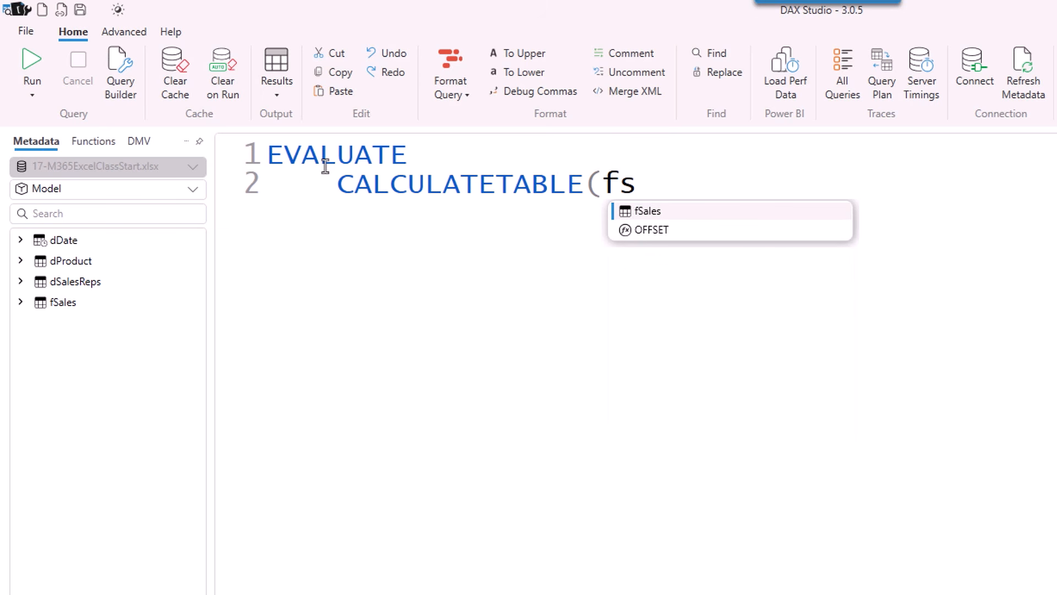
key("Tab")
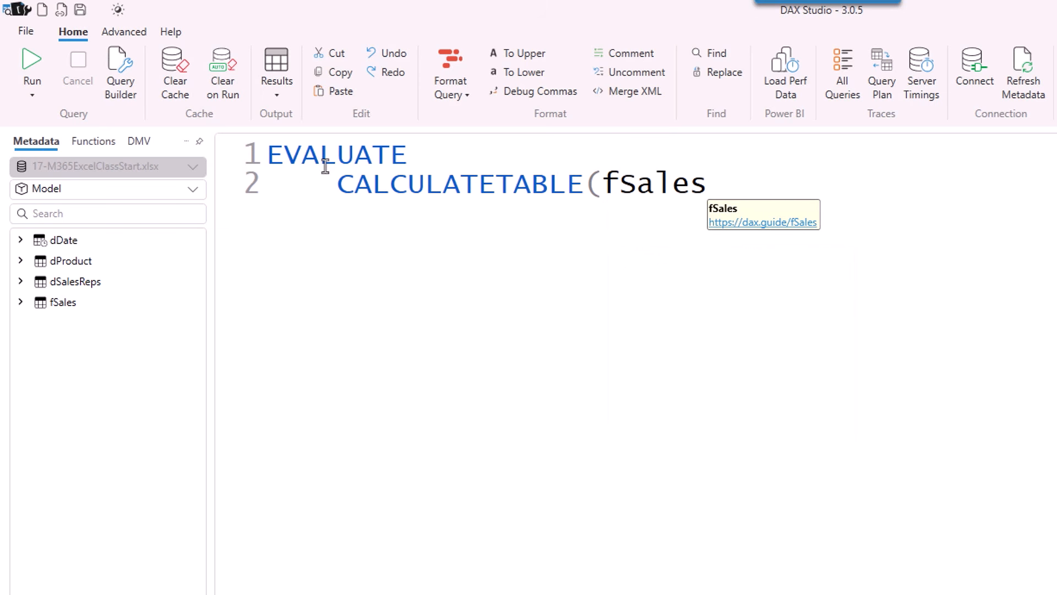
type(",")
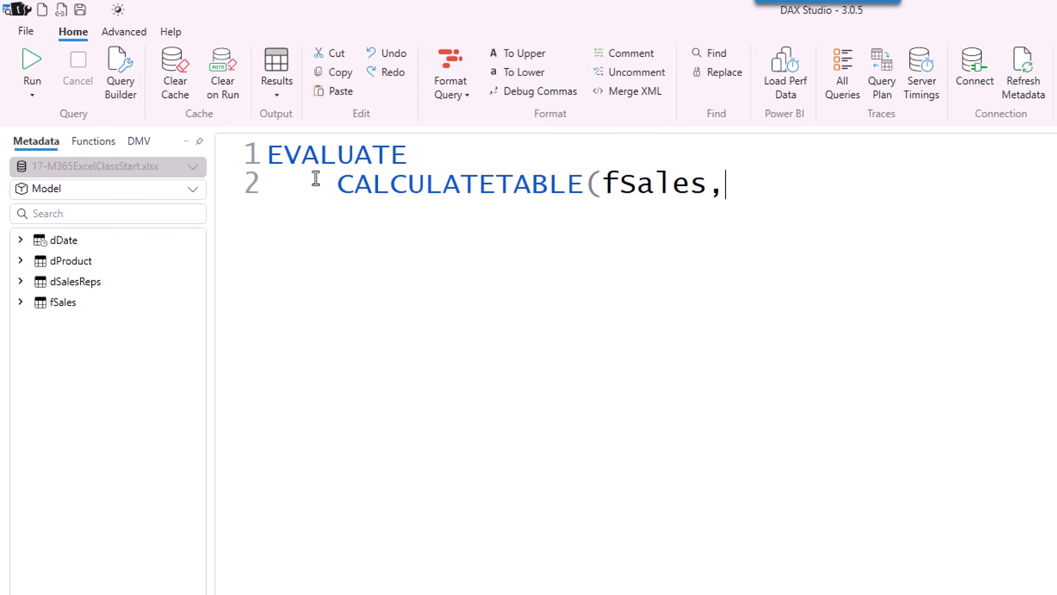
Complete the filter dProduct[Products]="Quad" and run the query.
left_click(22, 262)
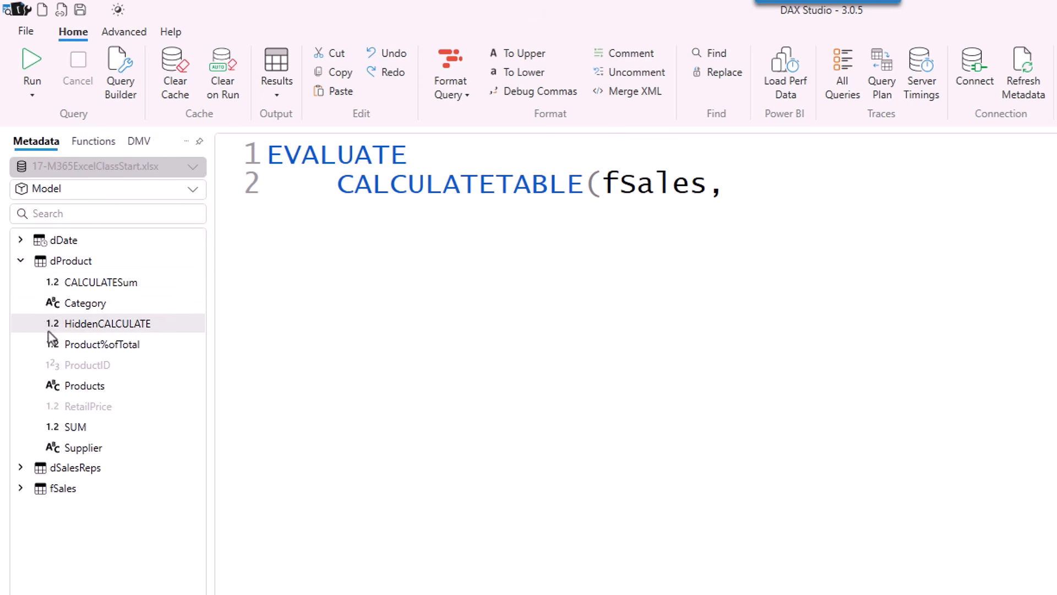
double_click(73, 385)
type("=")
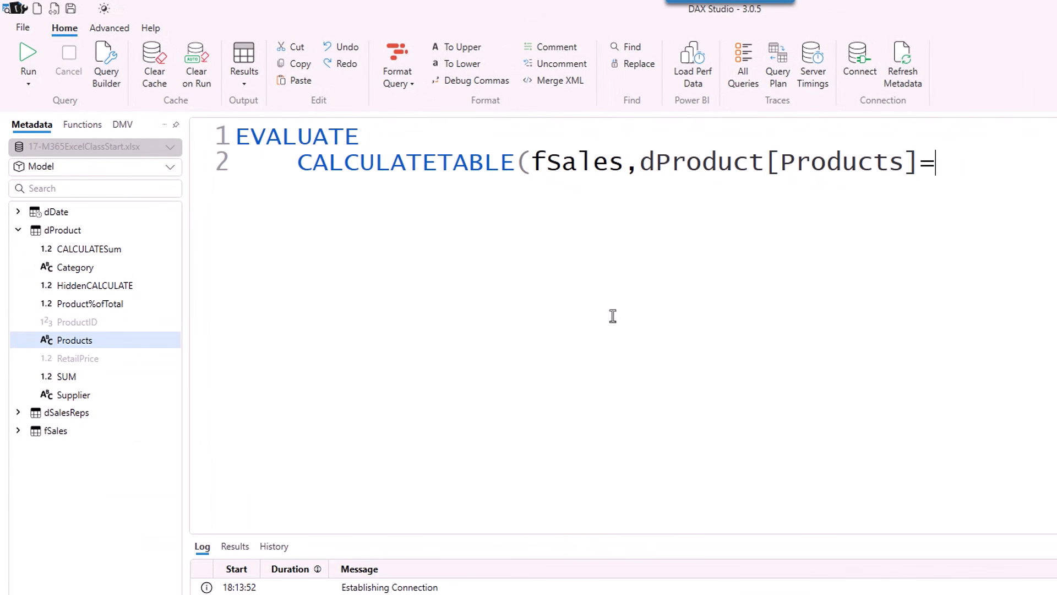
type("\"Quad\"")
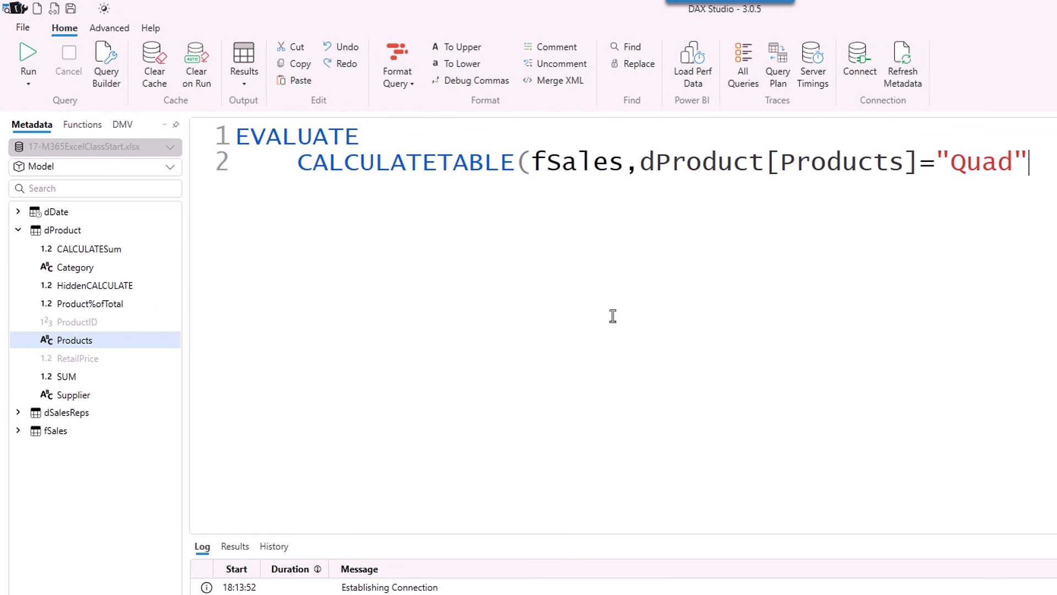
type(")")
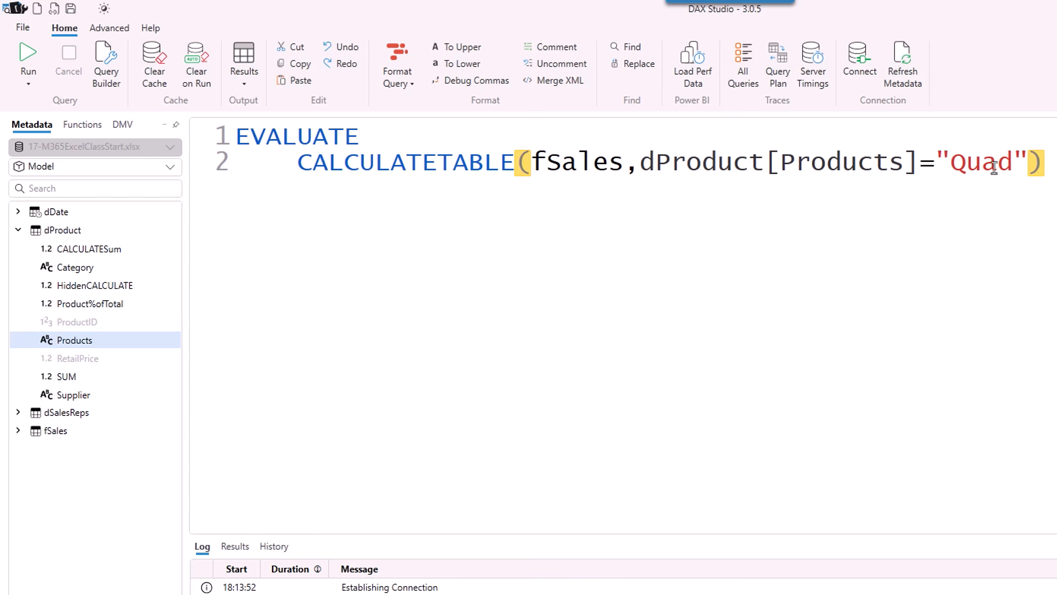
left_click_drag(1045, 163, 183, 129)
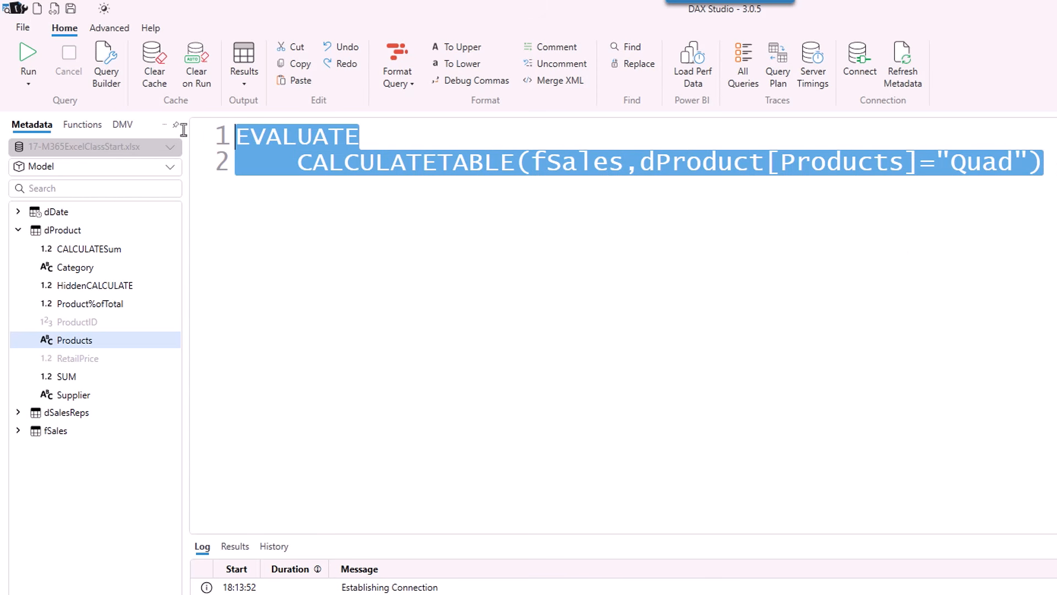
left_click(25, 64)
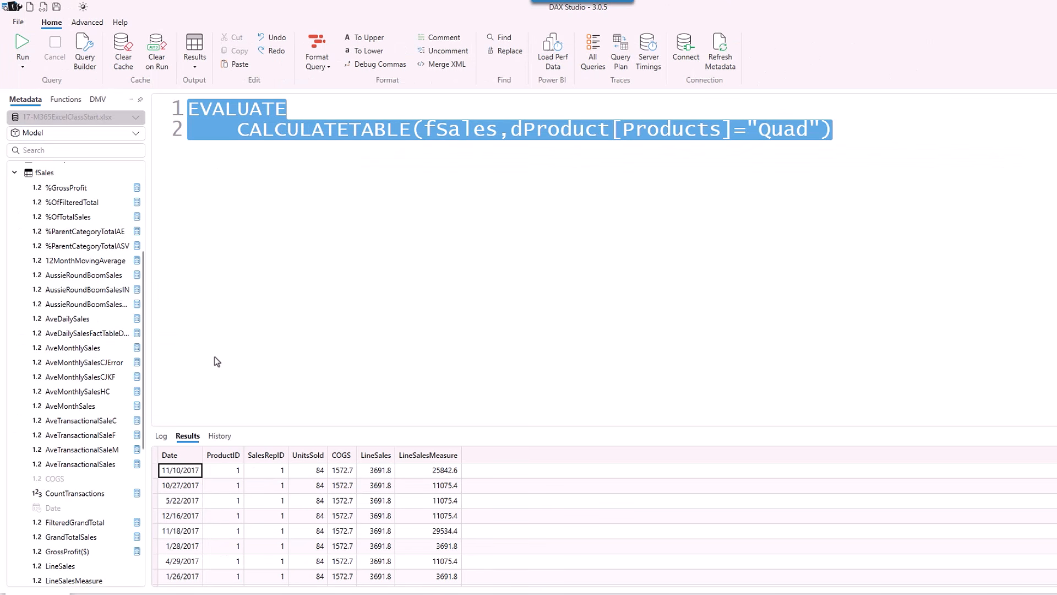
Wrap the CALCULATETABLE query in ADDCOLUMNS with a new "Gross Profit" column name.
left_click(228, 587)
left_click(245, 137)
key("Return")
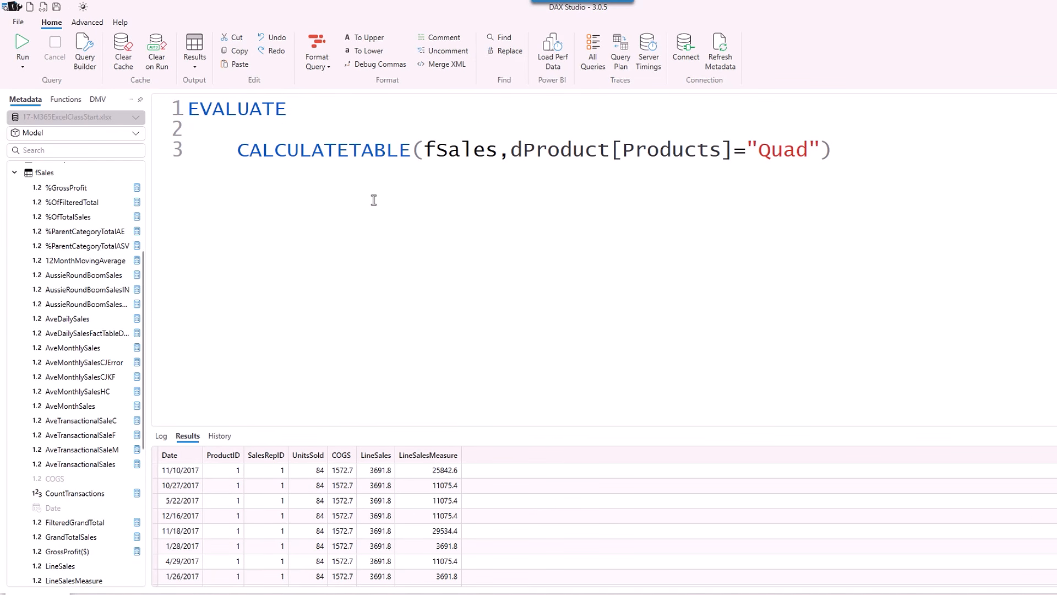
type("ADDC")
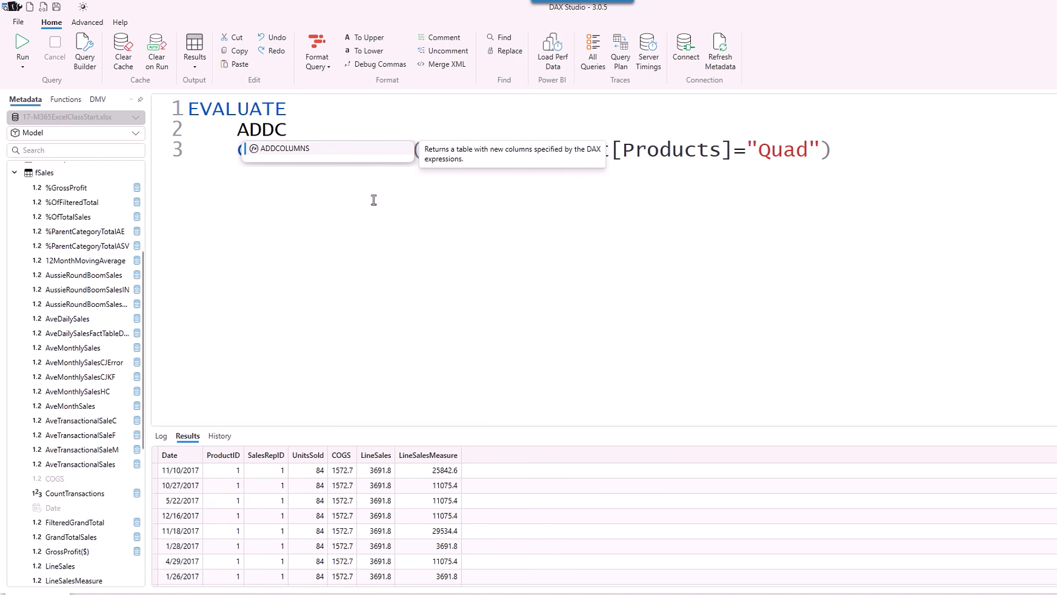
type("OLUMNS(")
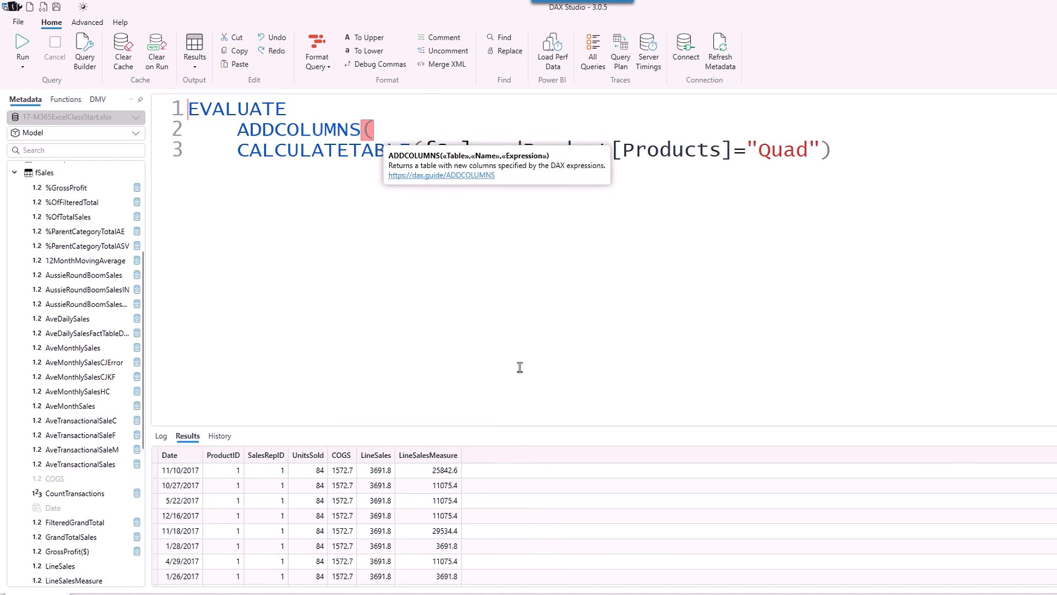
left_click(238, 152)
key("Tab")
left_click(891, 149)
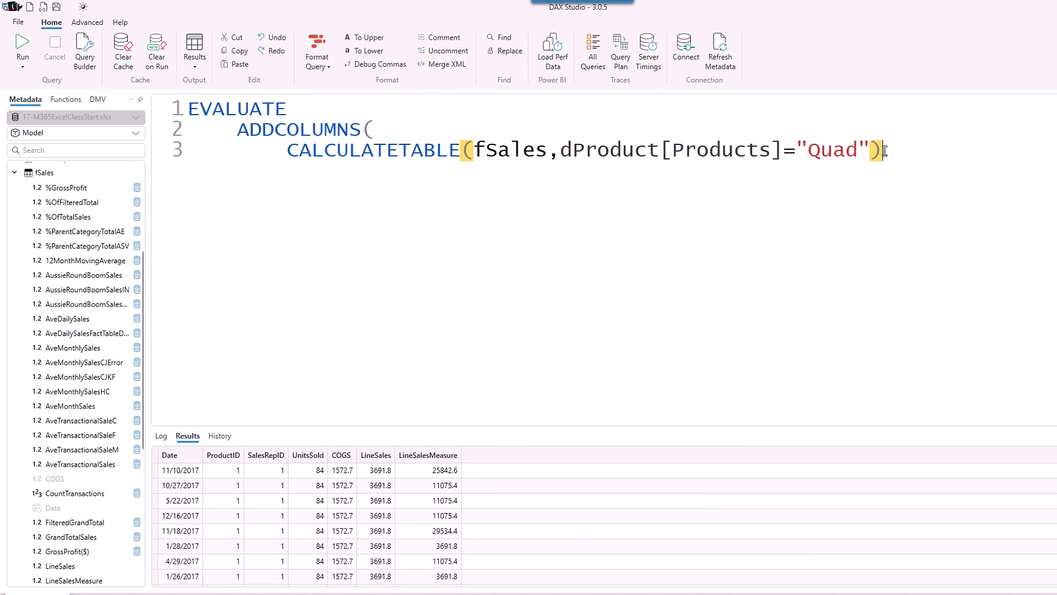
type(",")
type("Gross Profit\"")
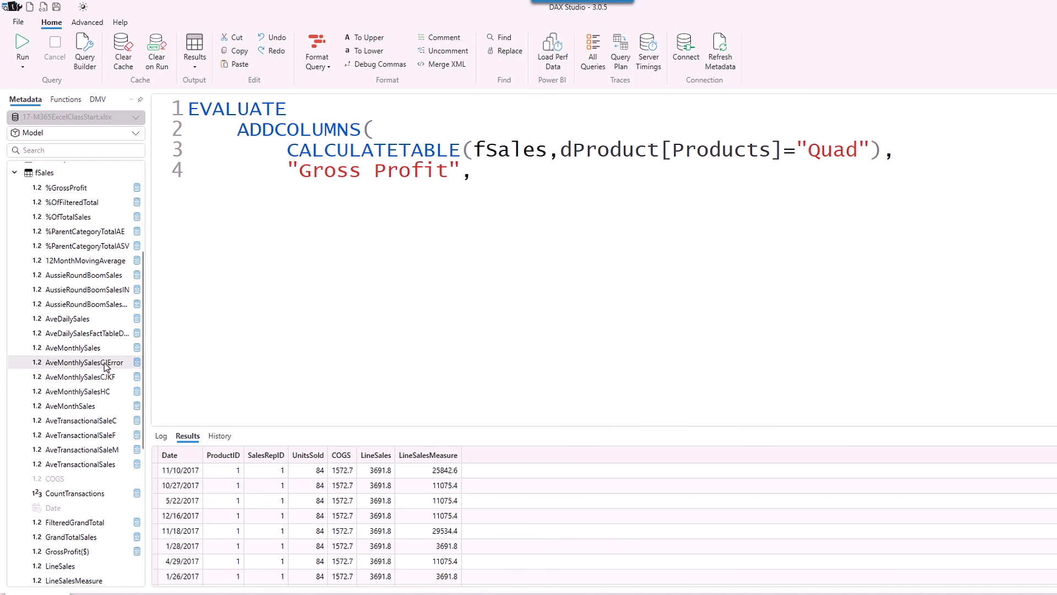
scroll(125, 482, "down", 2)
scroll(125, 482, "down", 2)
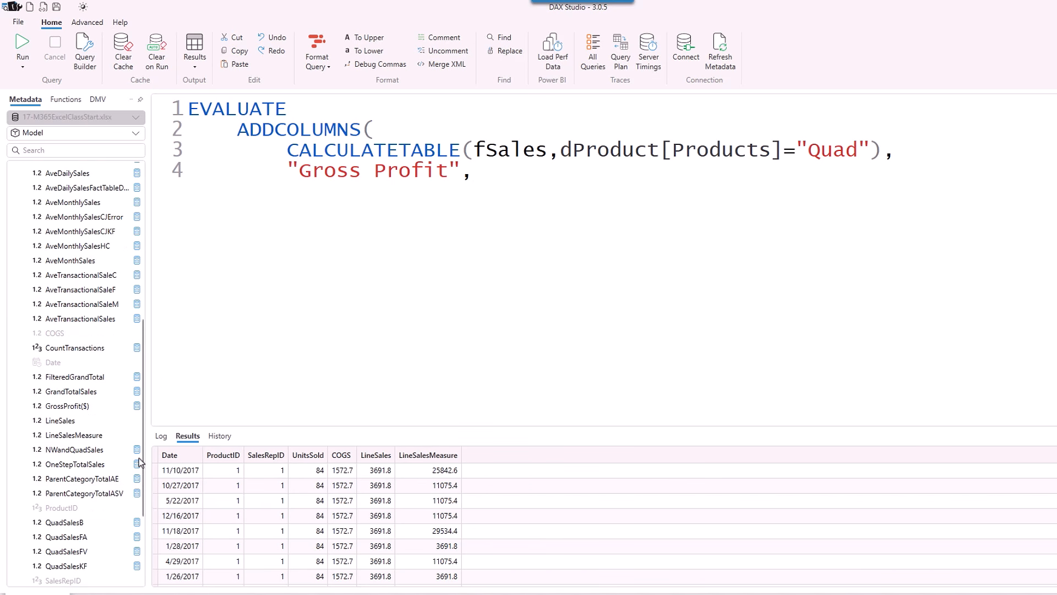
Define Gross Profit as fSales[LineSales] - fSales[COGS] and run the query.
double_click(70, 426)
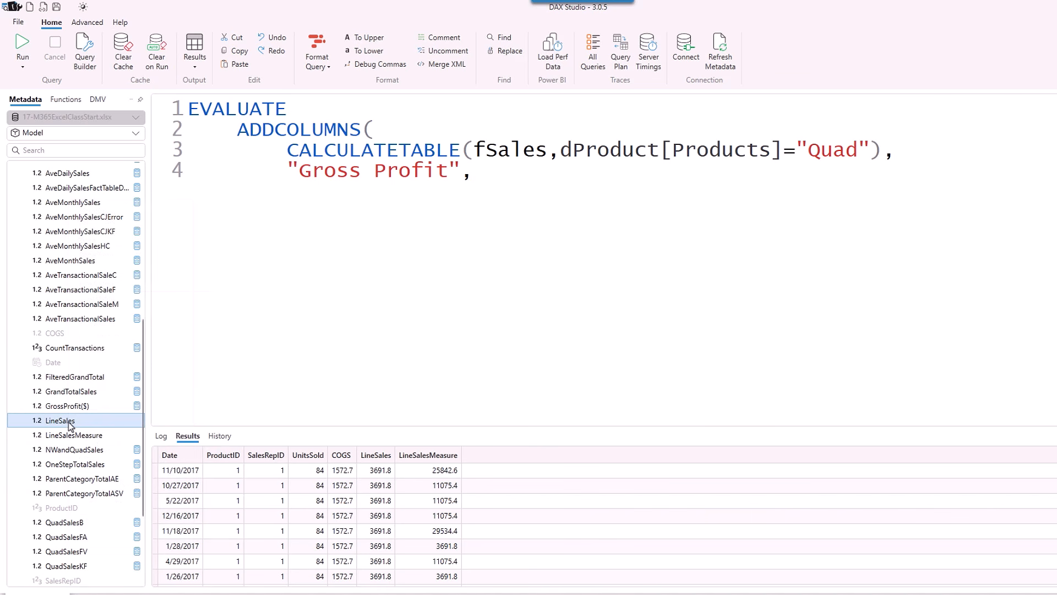
type("-")
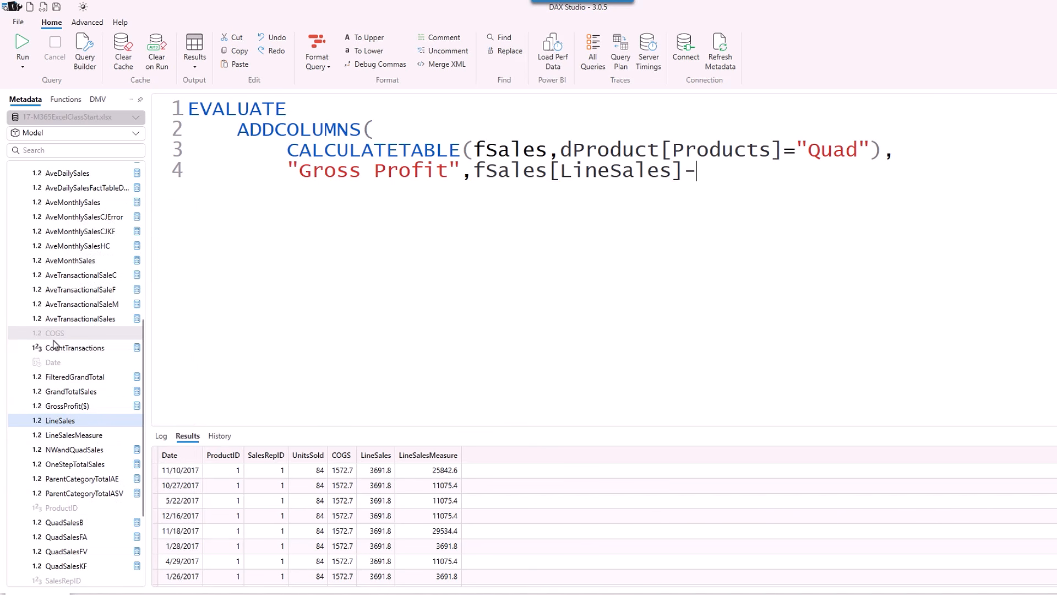
double_click(55, 333)
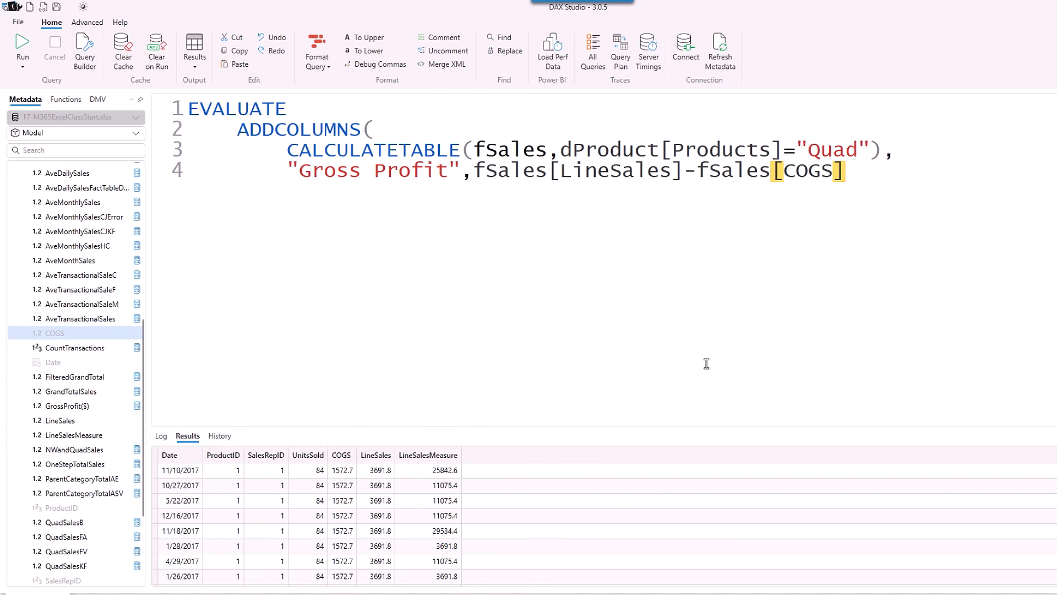
type(")")
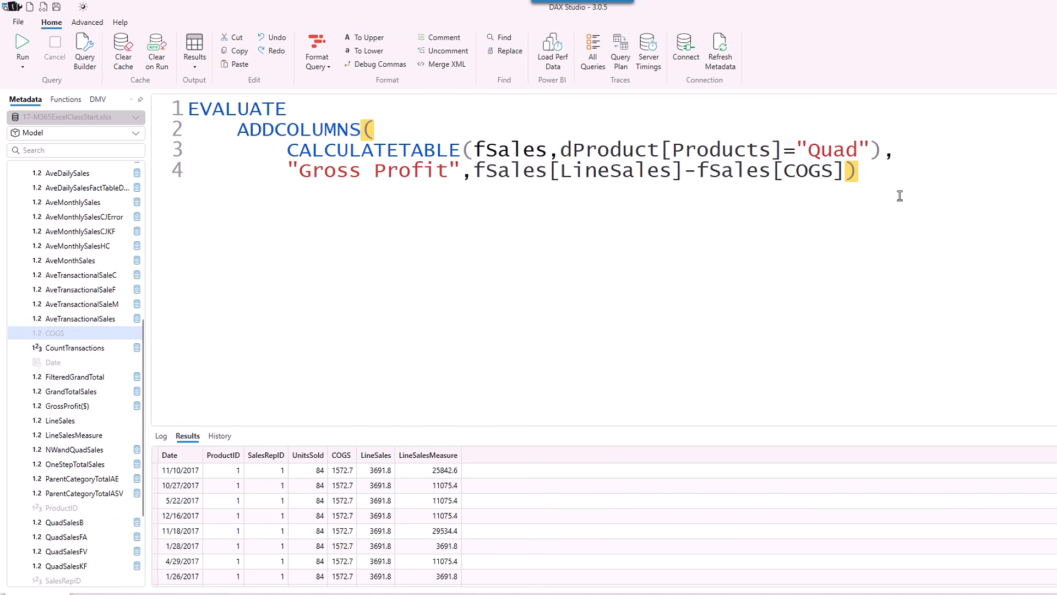
left_click_drag(858, 172, 78, 106)
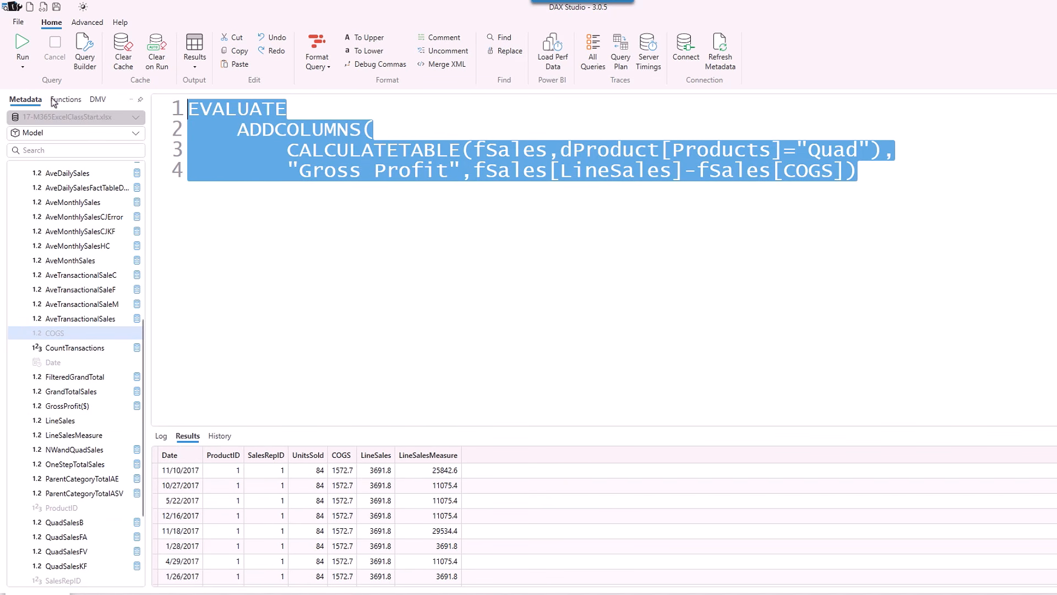
left_click(22, 50)
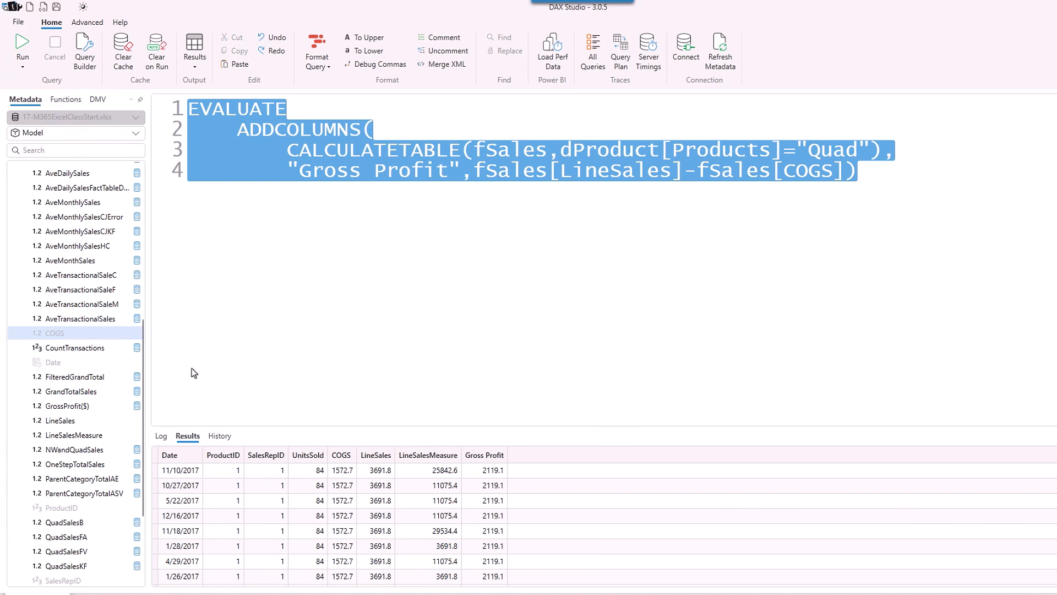
Replace the sales reps table's dSalesReps expression in Excel with the ADDCOLUMNS DAX query.
right_click(321, 160)
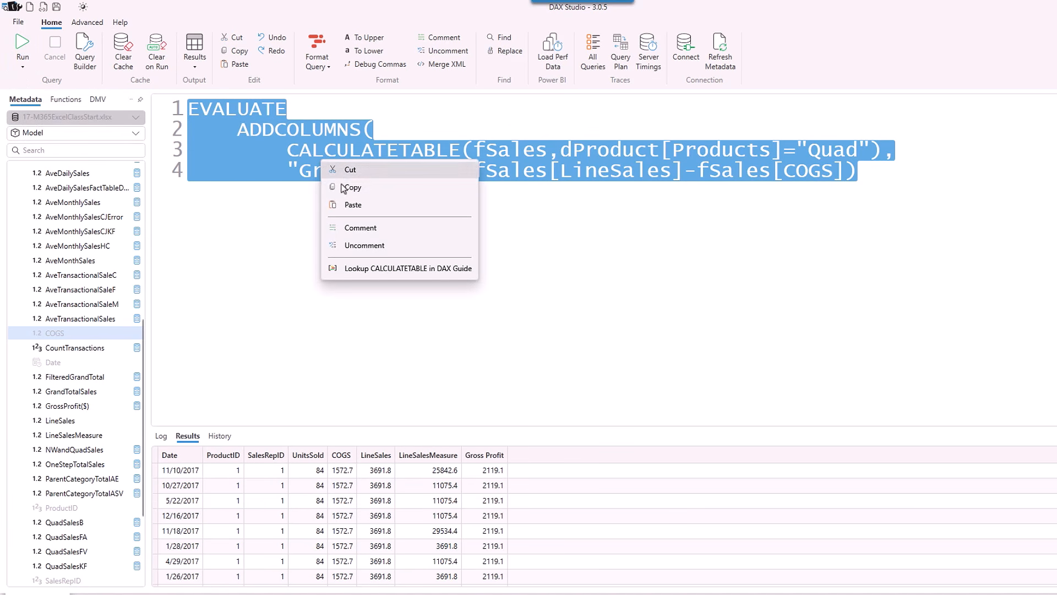
left_click(364, 192)
key("alt+Tab")
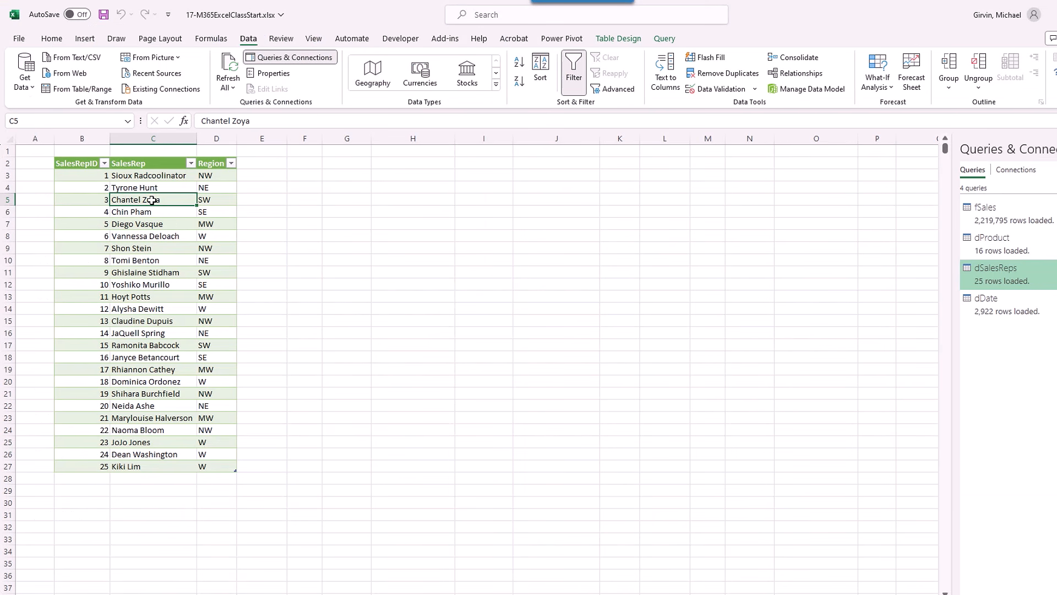
right_click(152, 200)
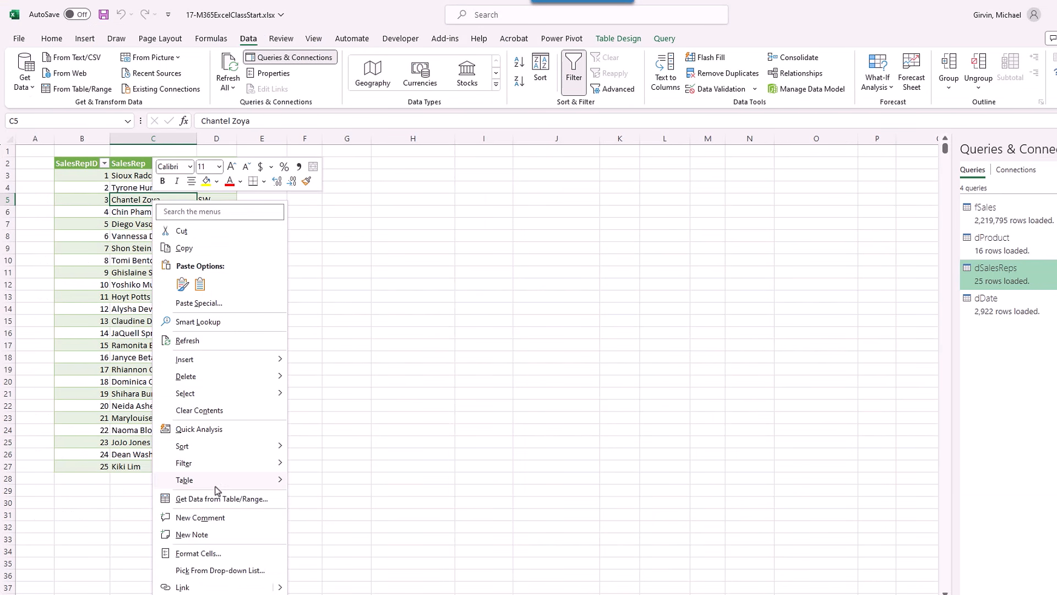
mouse_move(188, 480)
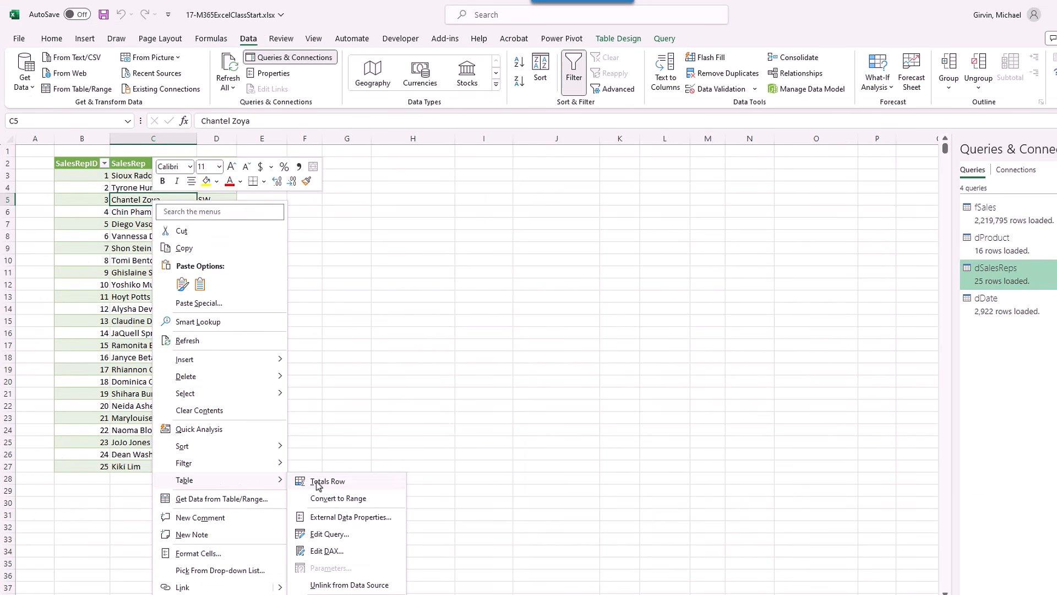
left_click(325, 550)
left_click(352, 262)
left_click(333, 281)
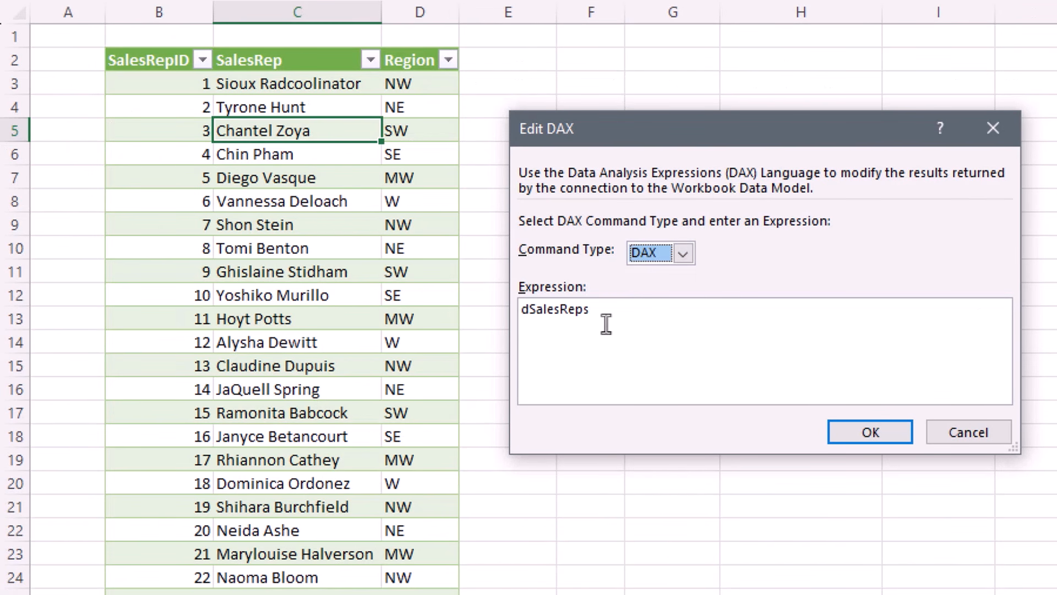
left_click_drag(606, 324, 450, 306)
key("ctrl+v")
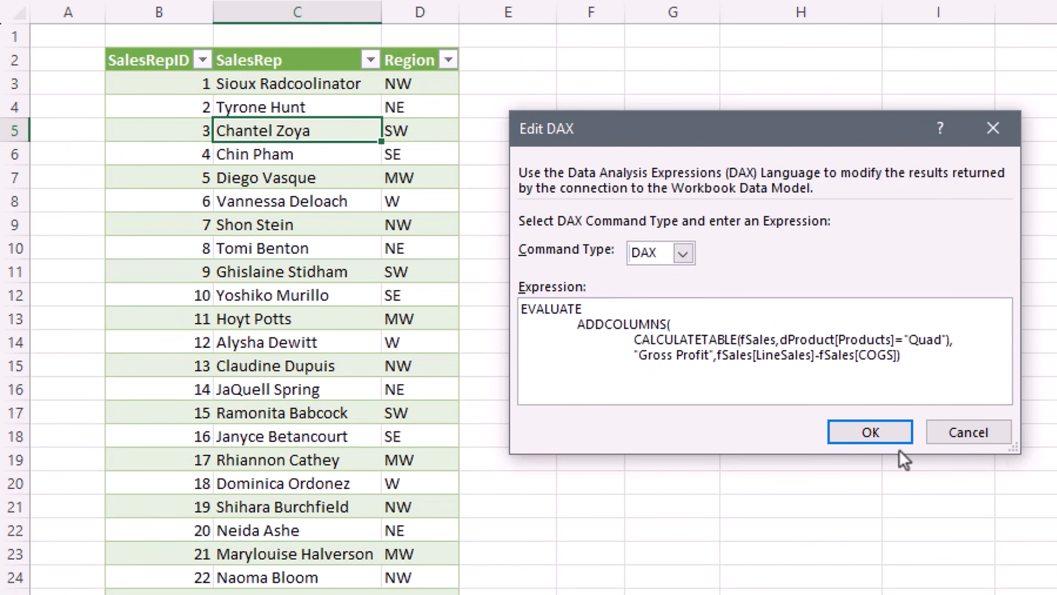
left_click(872, 433)
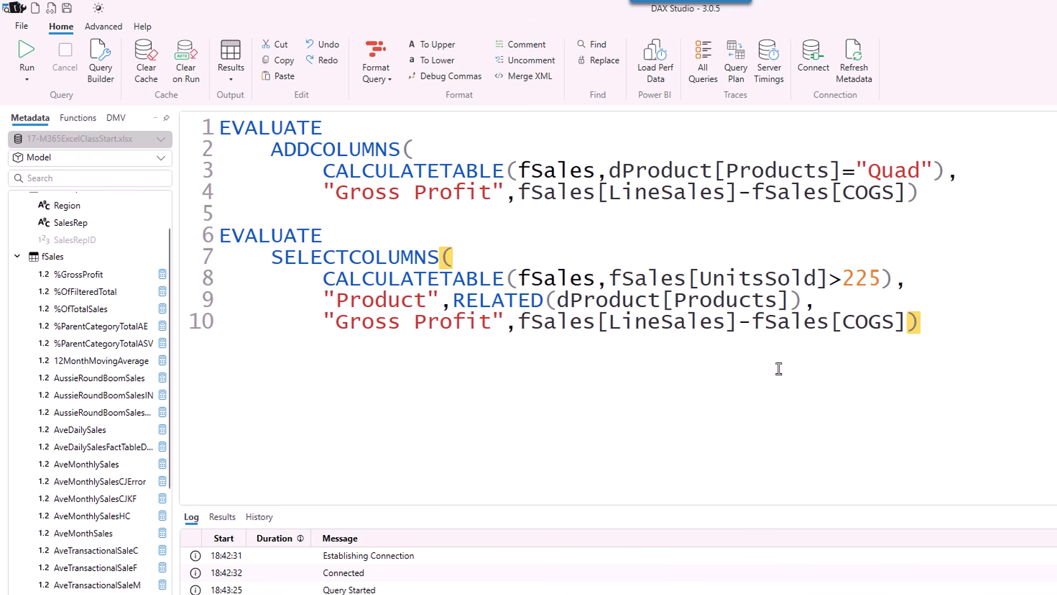
Run the SELECTCOLUMNS query returning Quad rows' Product and Gross Profit, then return to Excel.
left_click(665, 280)
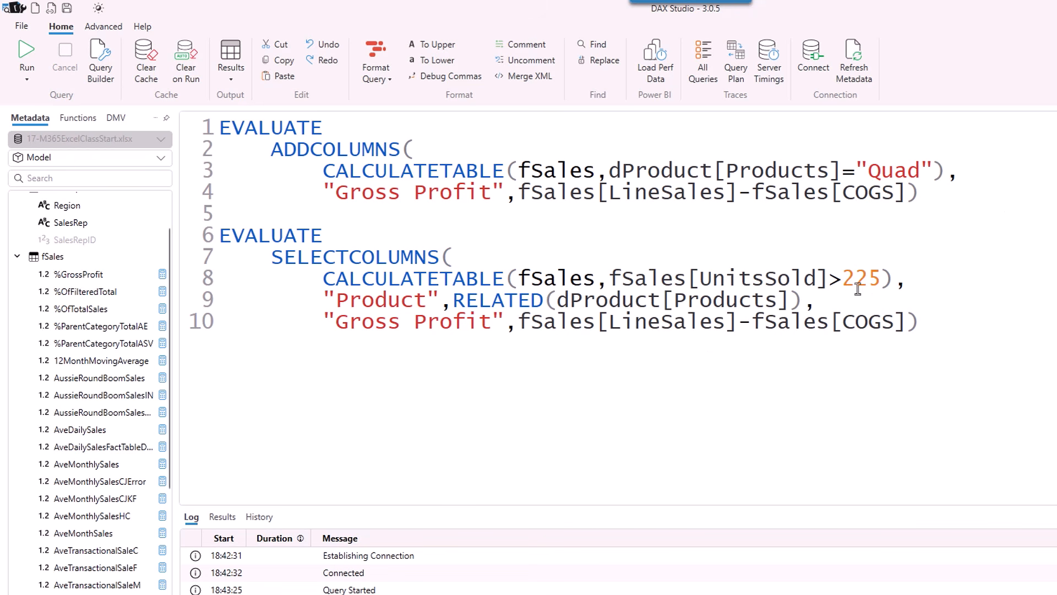
left_click_drag(921, 321, 215, 234)
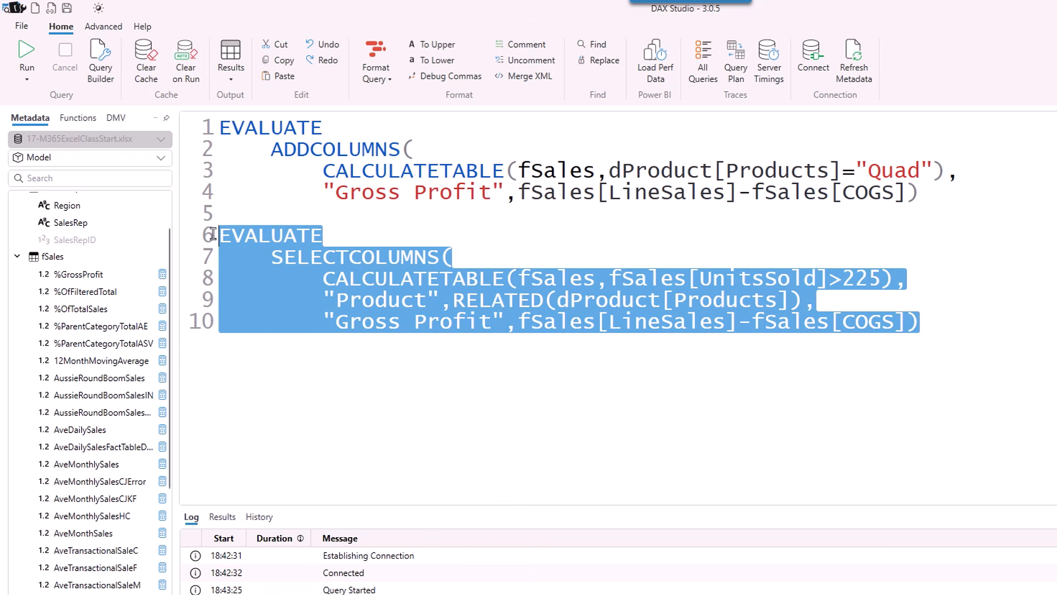
left_click(26, 53)
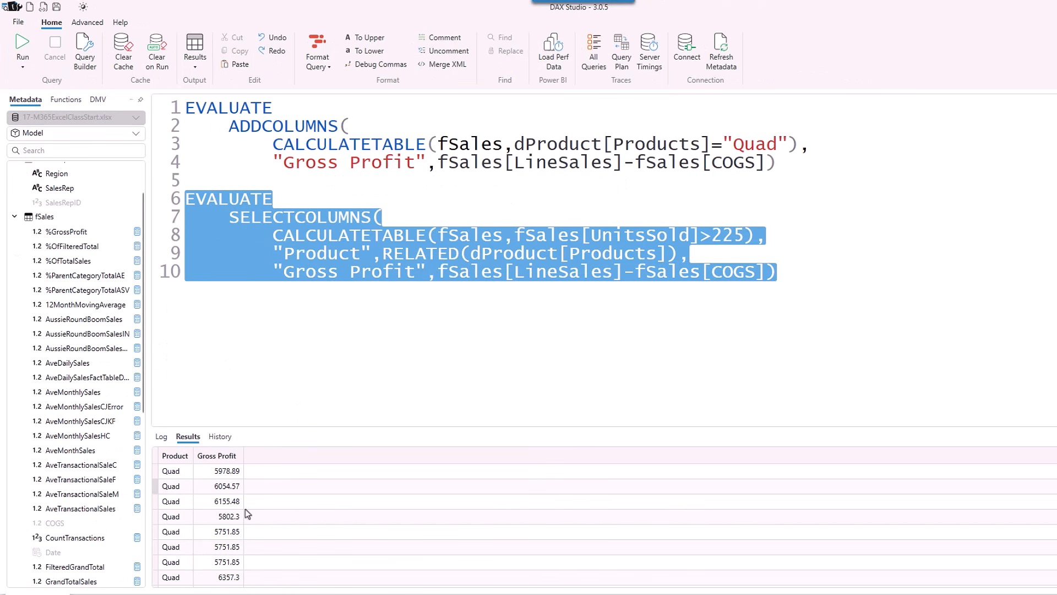
right_click(332, 253)
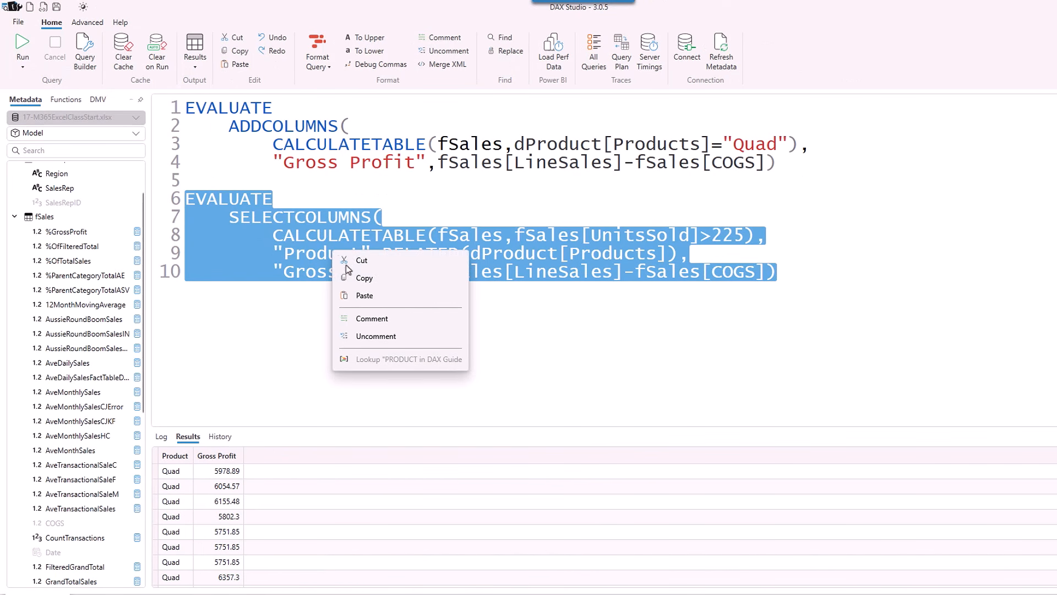
key("alt+Tab")
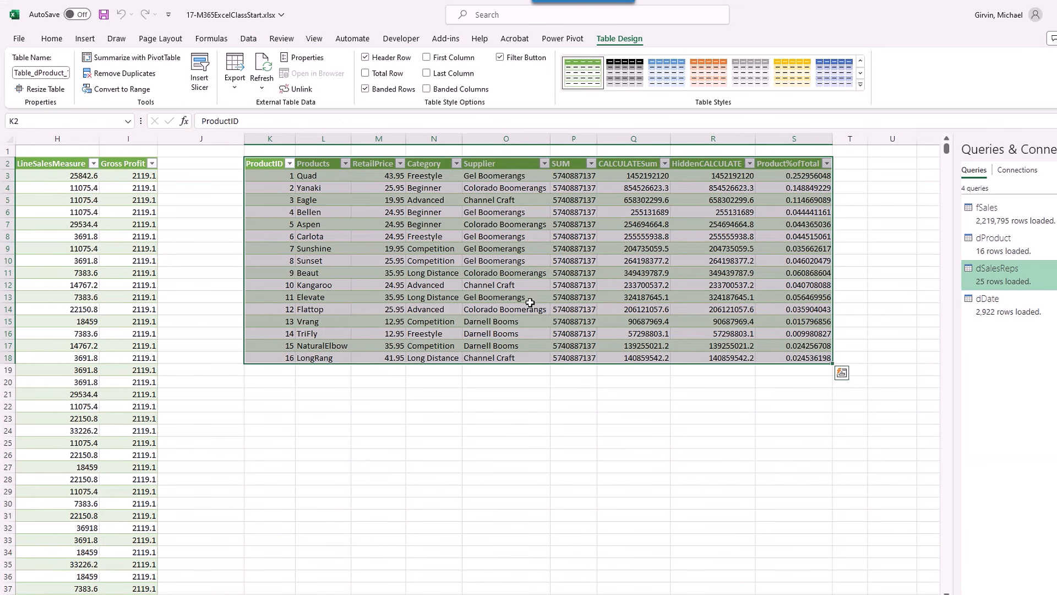
Replace the product table's dProduct source with the pasted EVALUATE SELECTCOLUMNS DAX query.
left_click(441, 204)
right_click(440, 204)
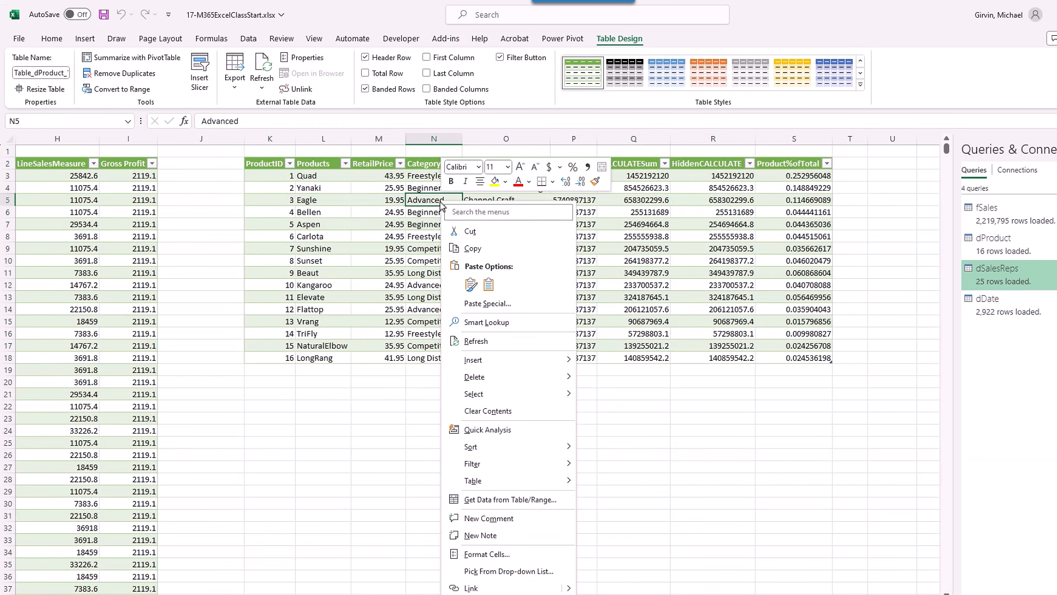
mouse_move(507, 485)
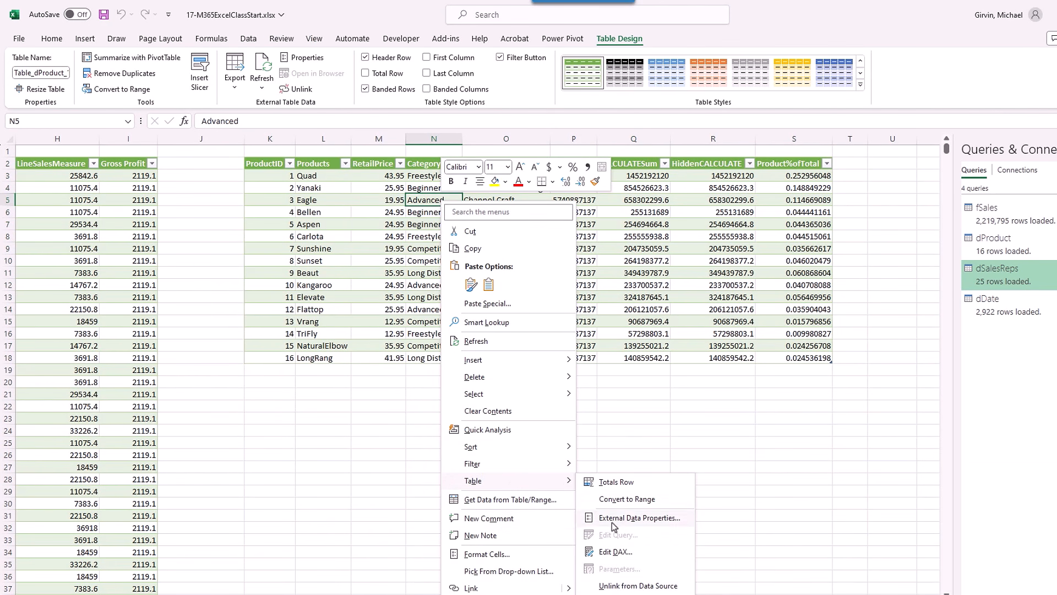
left_click(615, 553)
left_click(464, 288)
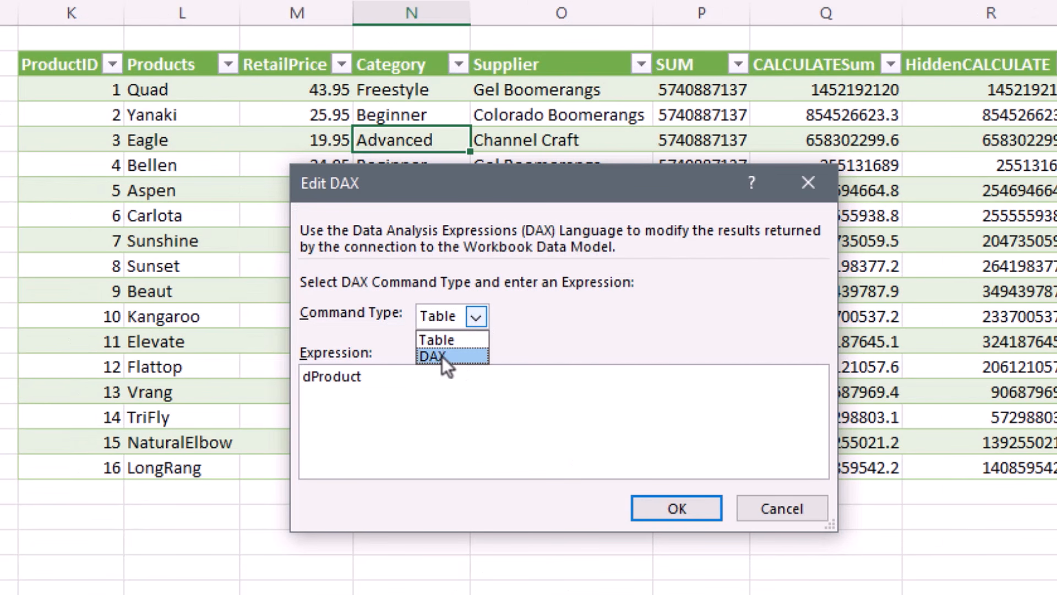
left_click(446, 303)
key("Tab")
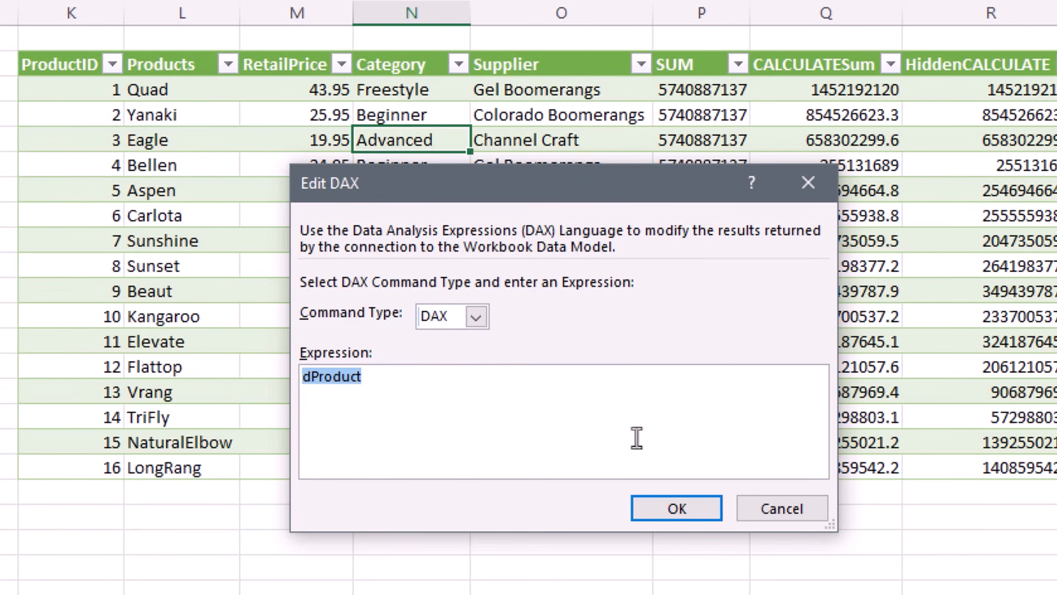
key("ctrl+v")
left_click(677, 510)
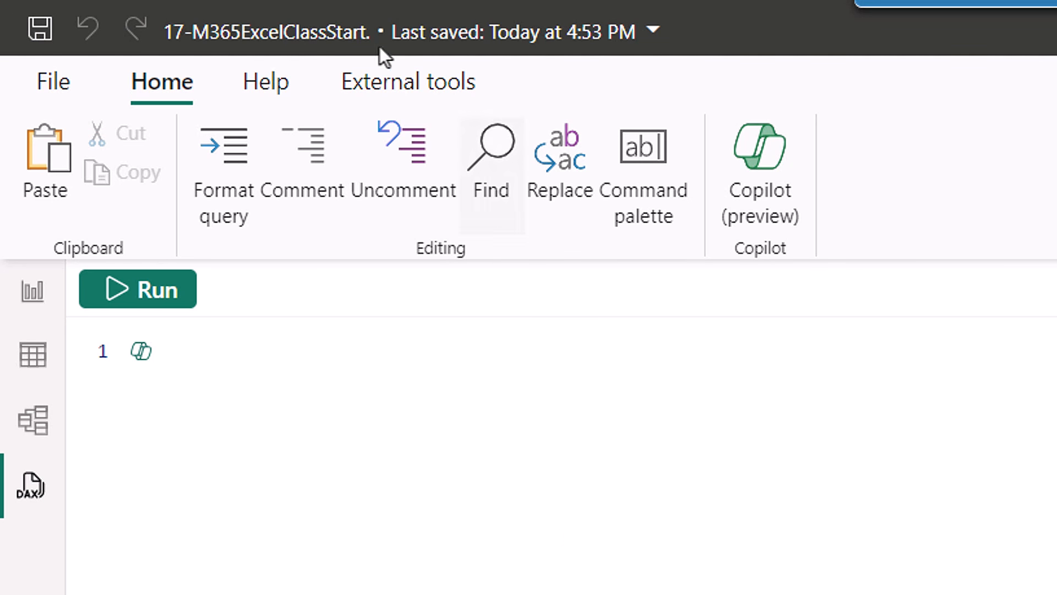
left_click(32, 300)
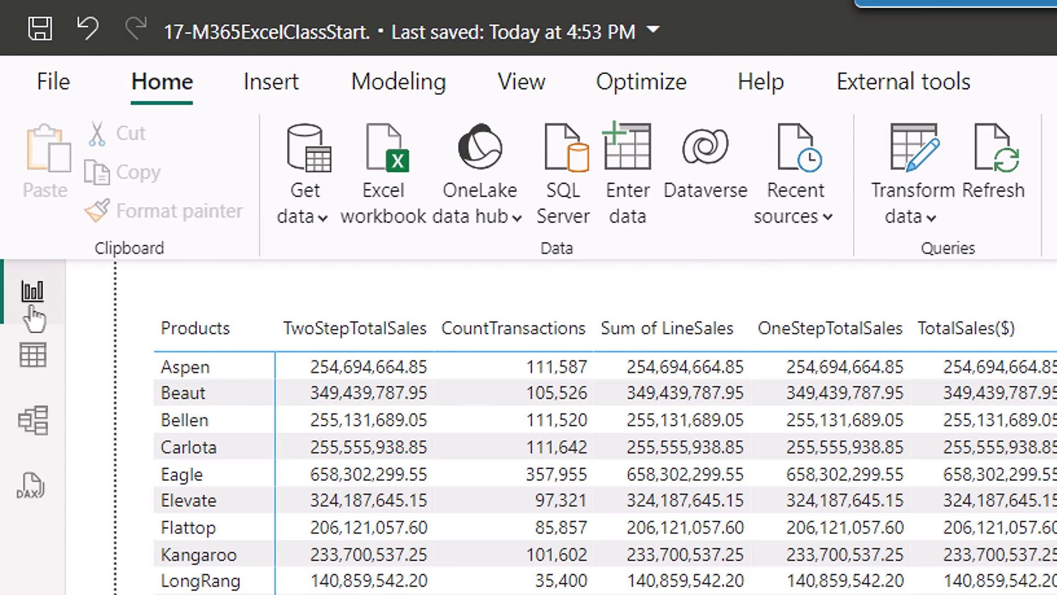
left_click(32, 357)
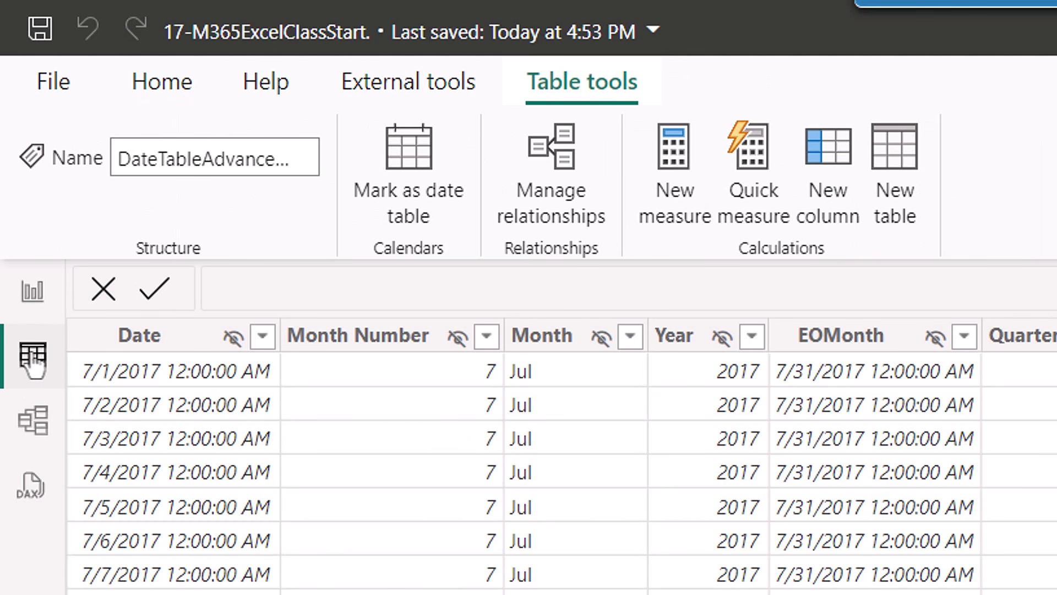
left_click(34, 423)
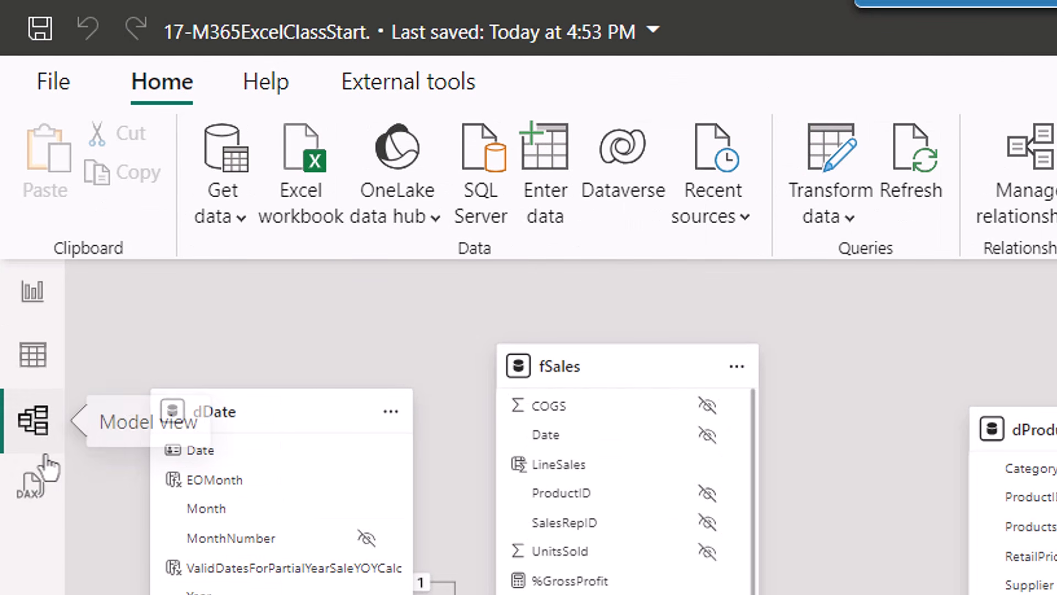
left_click(32, 496)
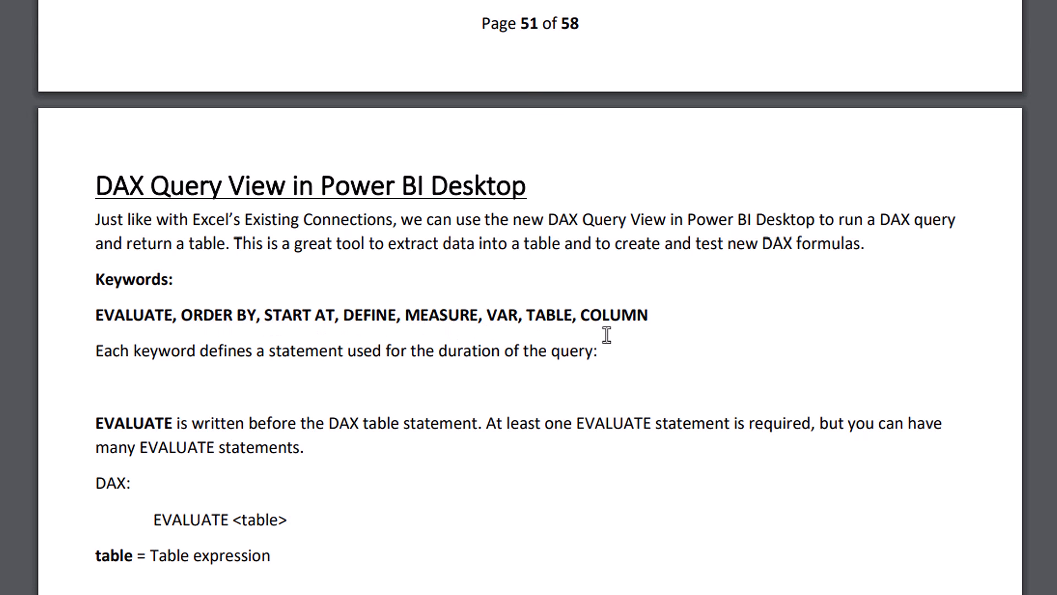
Review the EVALUATE keyword in the PDF notes, then return to Power BI's empty query editor.
double_click(145, 314)
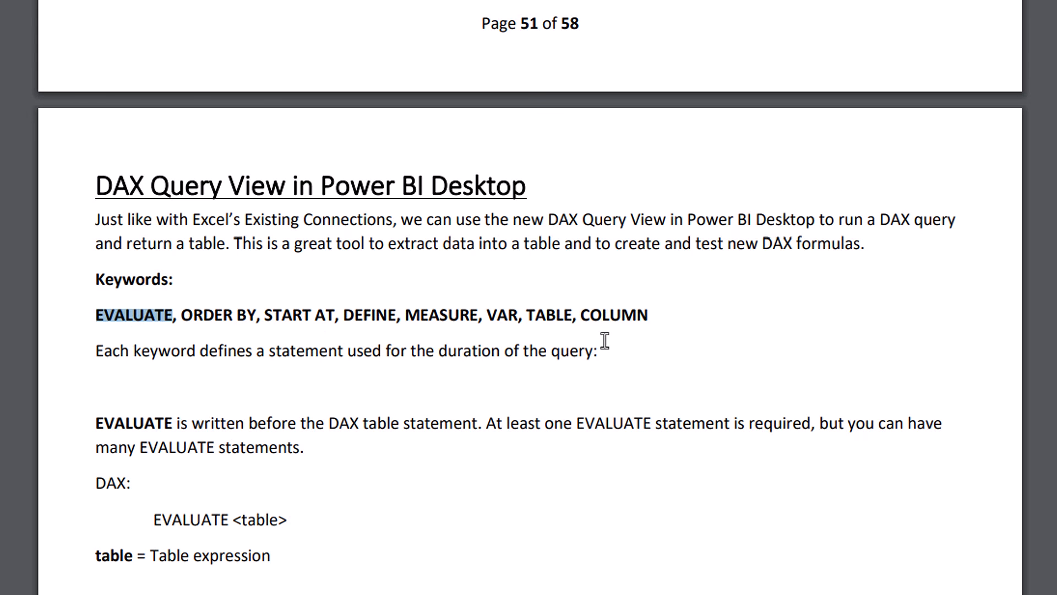
key("alt+Tab")
left_click(95, 166)
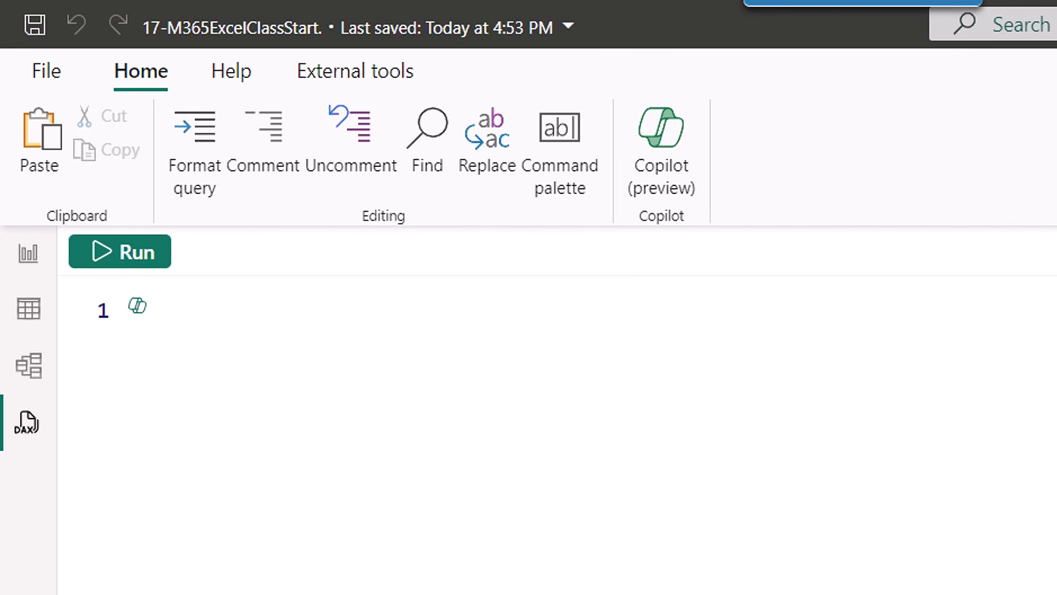
Begin with DEFINE MEASURE fSales[TotalSales] = SUMX of related RetailPrice times UnitsSold.
type("def")
key("Tab")
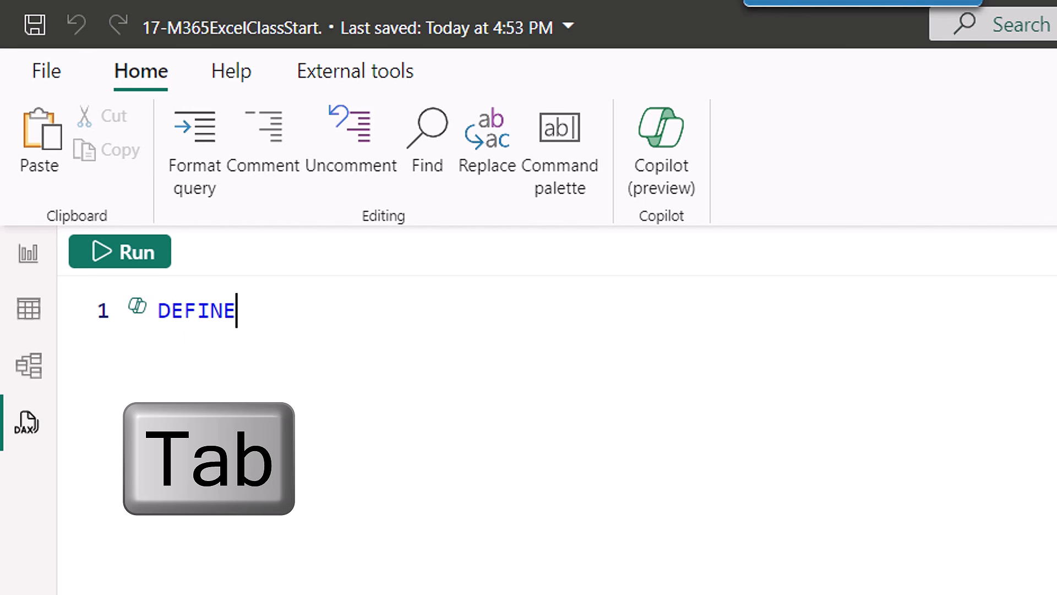
key("Return")
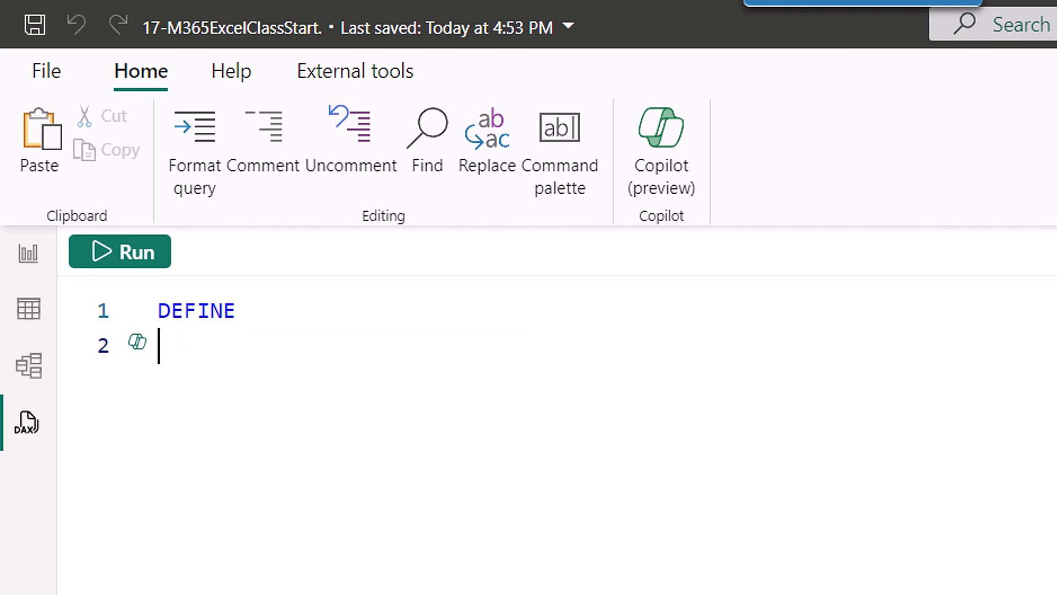
type("me")
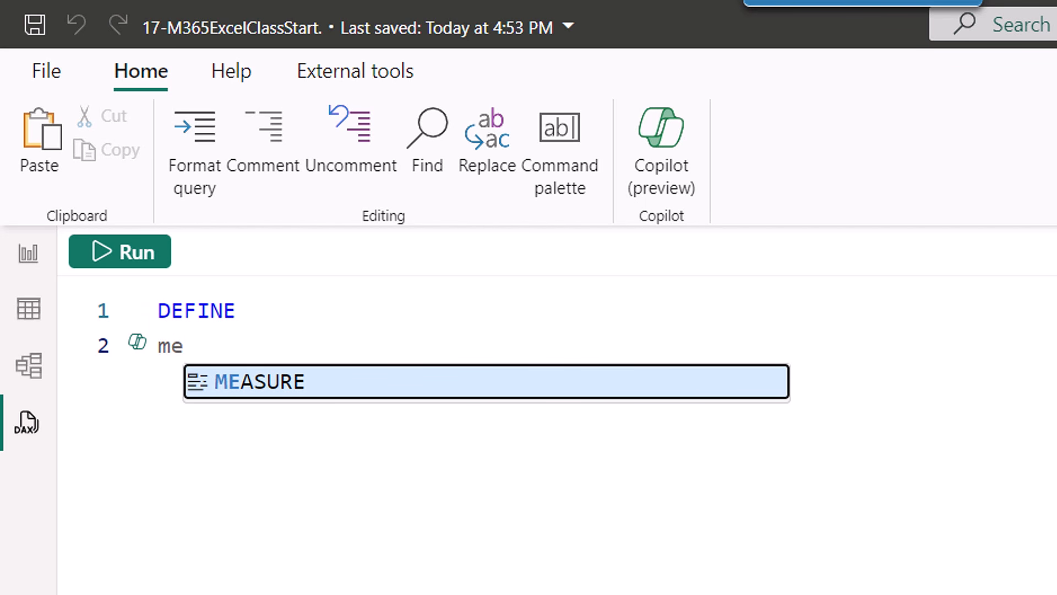
key("Tab")
type("f")
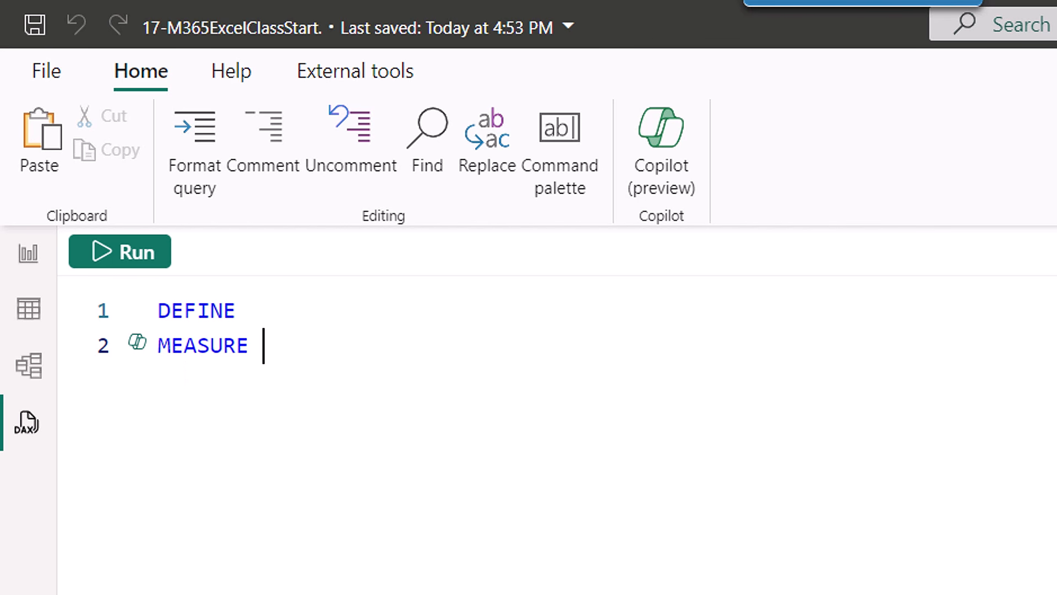
type("Sales")
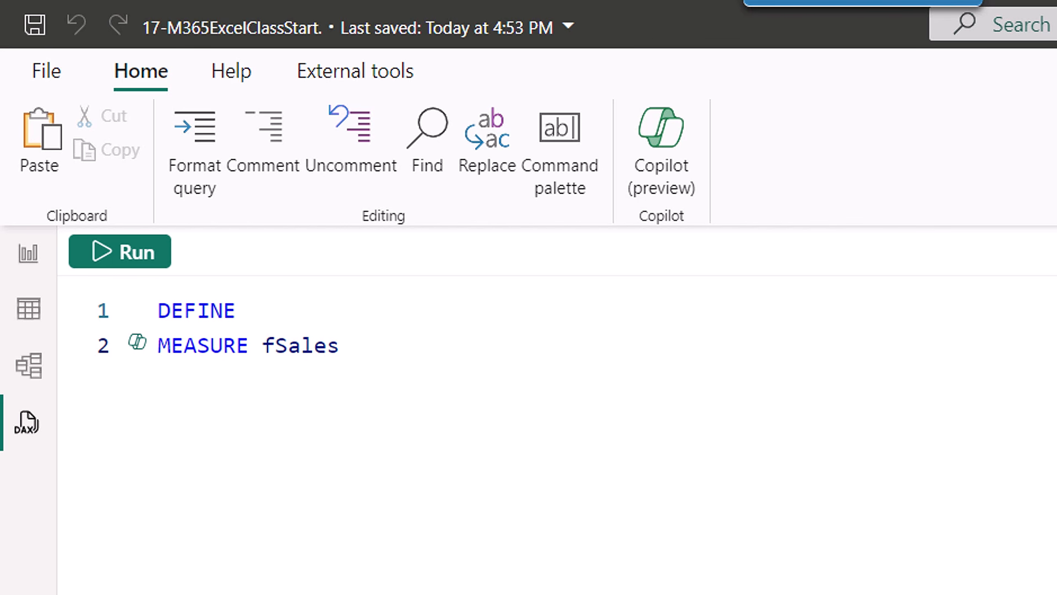
type("[")
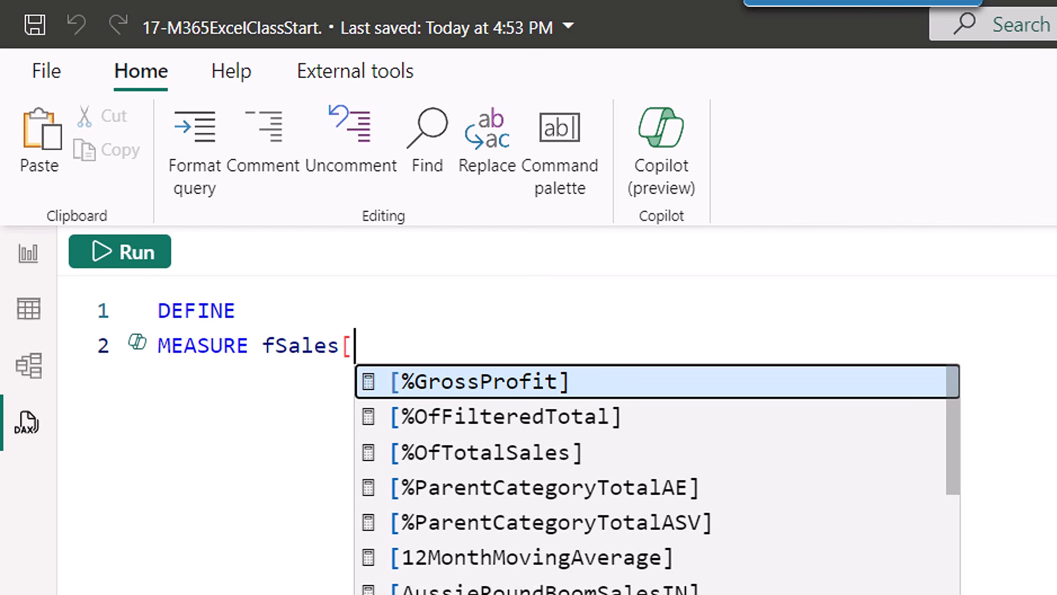
type("TotalSales")
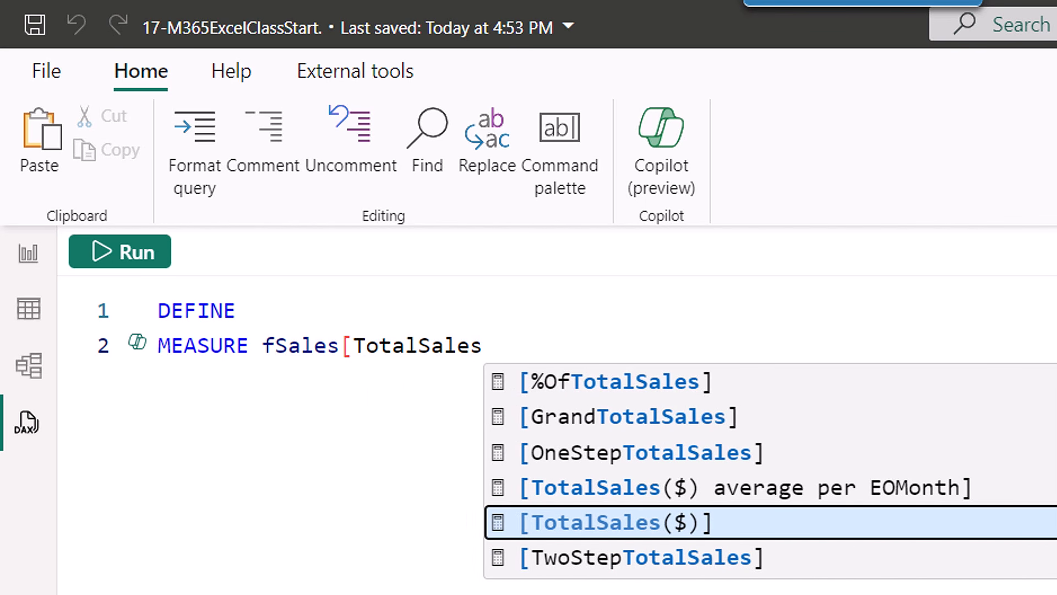
type("]")
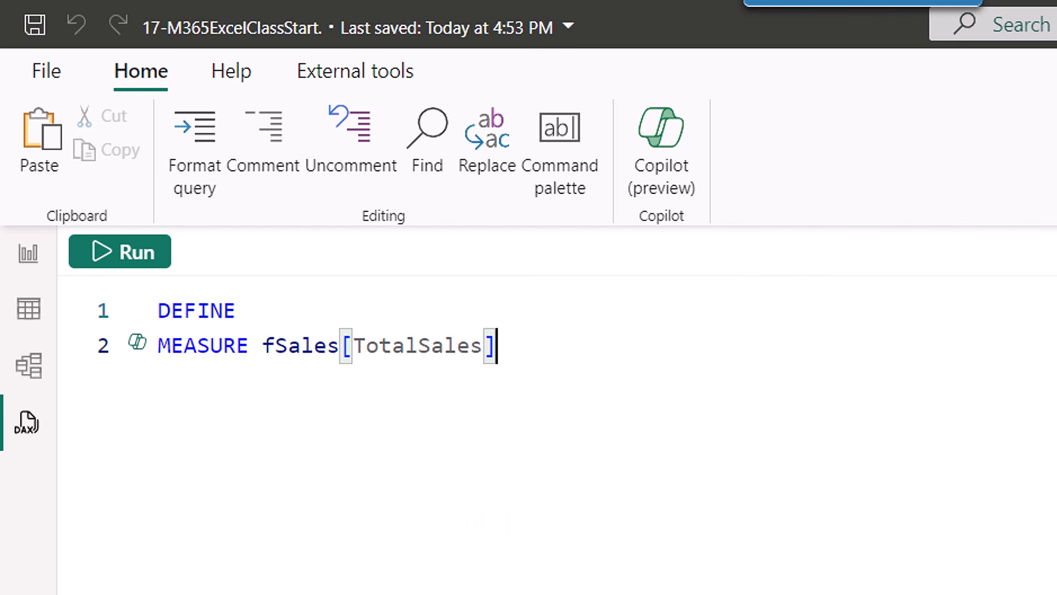
type(" =")
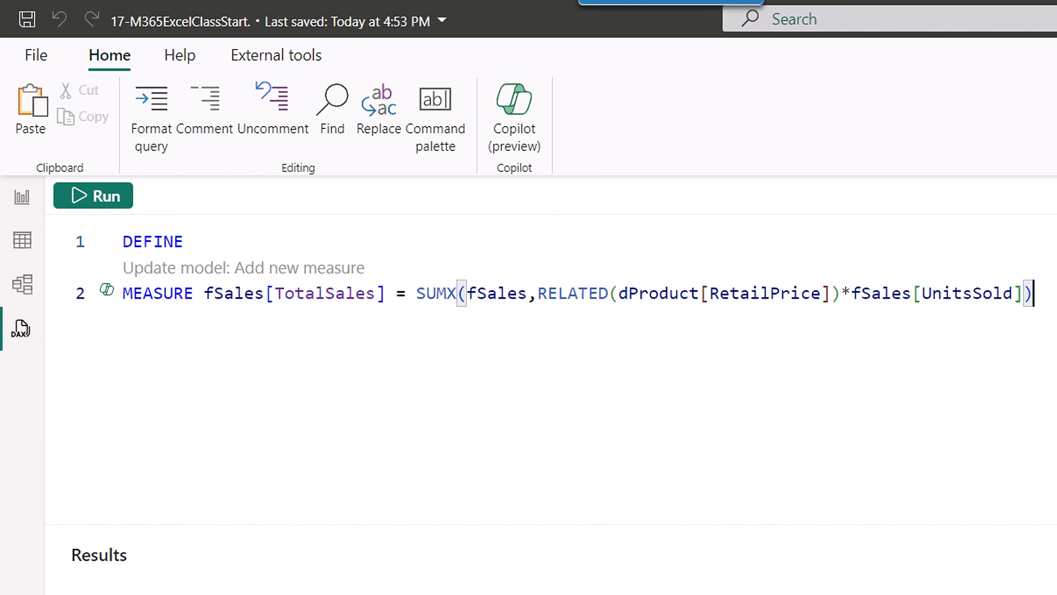
key("Return")
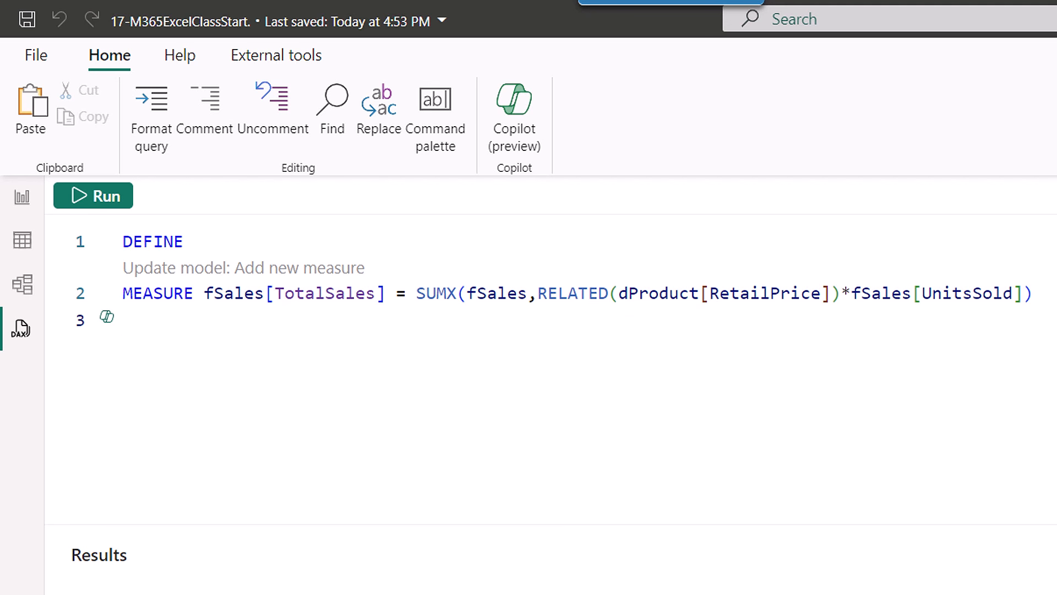
Add VAR GTsales = [TotalSales] and paste in the EVALUATE SELECTCOLUMNS query body.
type("V")
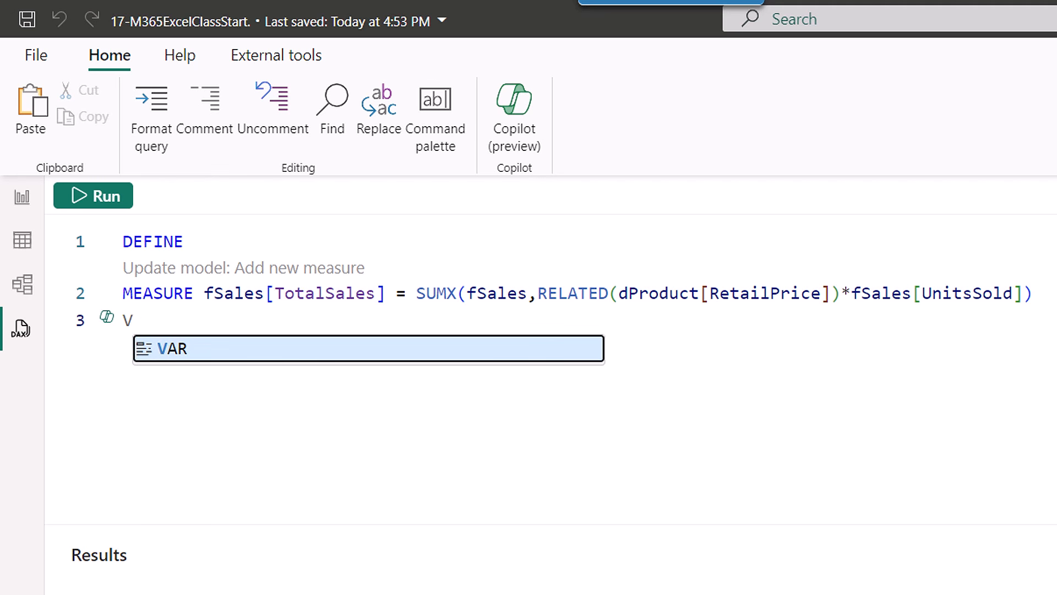
type("ar")
key("Tab")
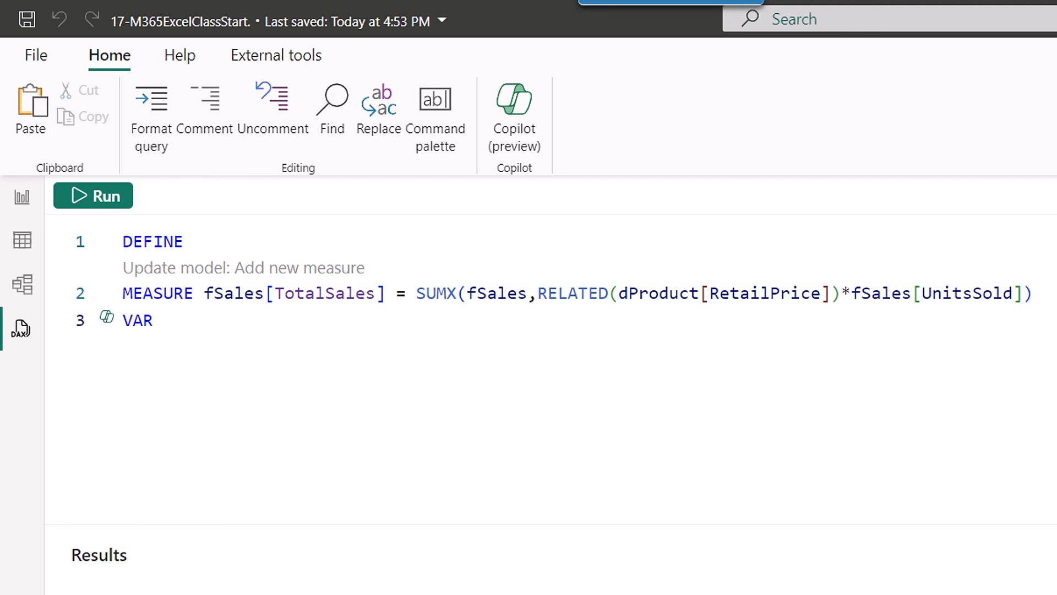
type("GTsales ")
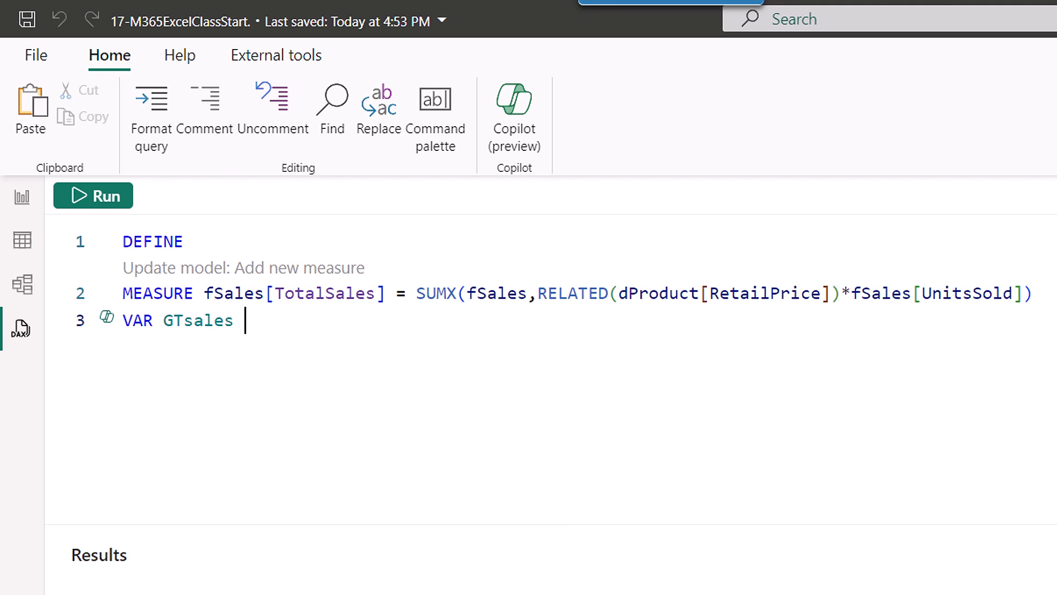
type("= [T")
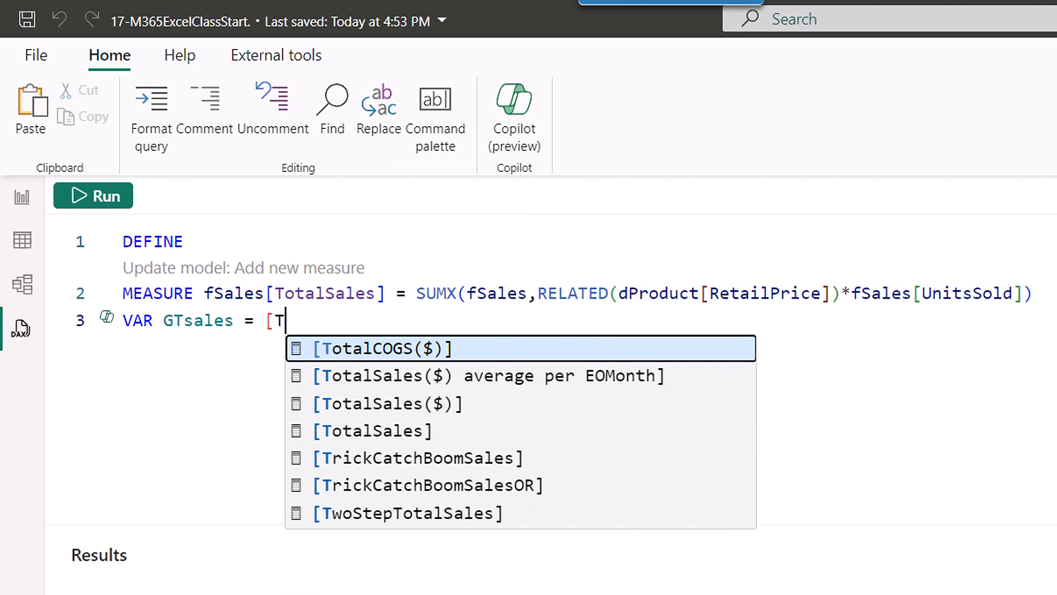
key("Down")
key("Down")
key("Down")
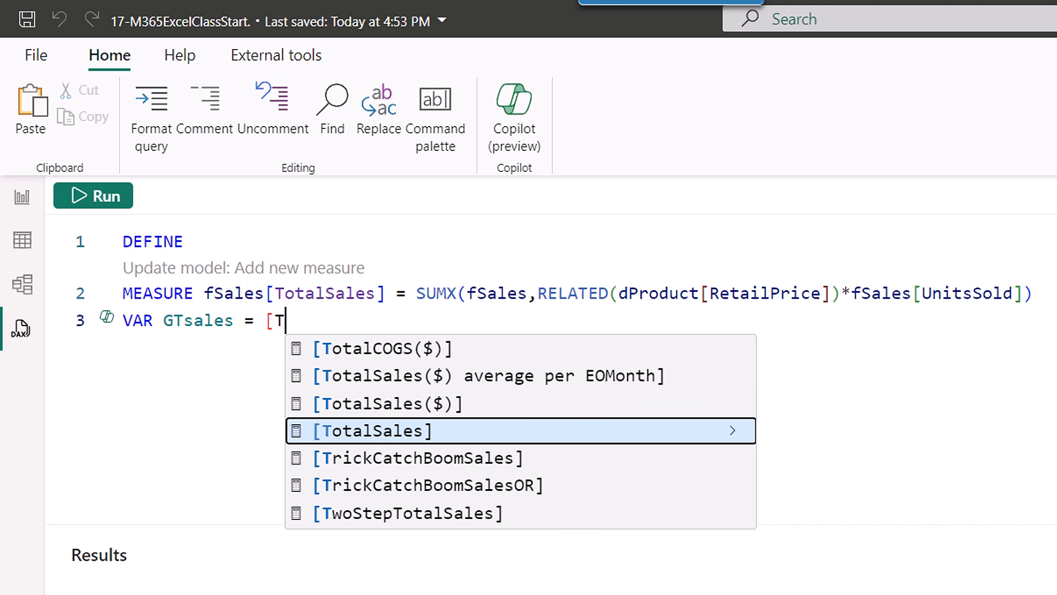
key("Tab")
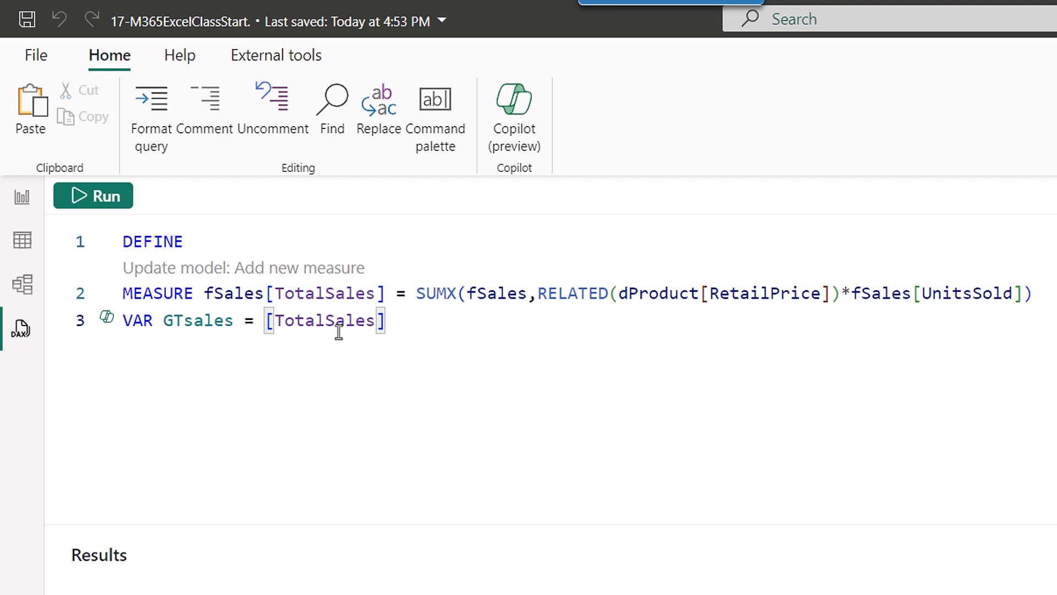
type("EVALUATE SELECTCOLUMNS(     dProduct,     \"Product\",dProduct[Products],     \"%OfTotalSales\",")
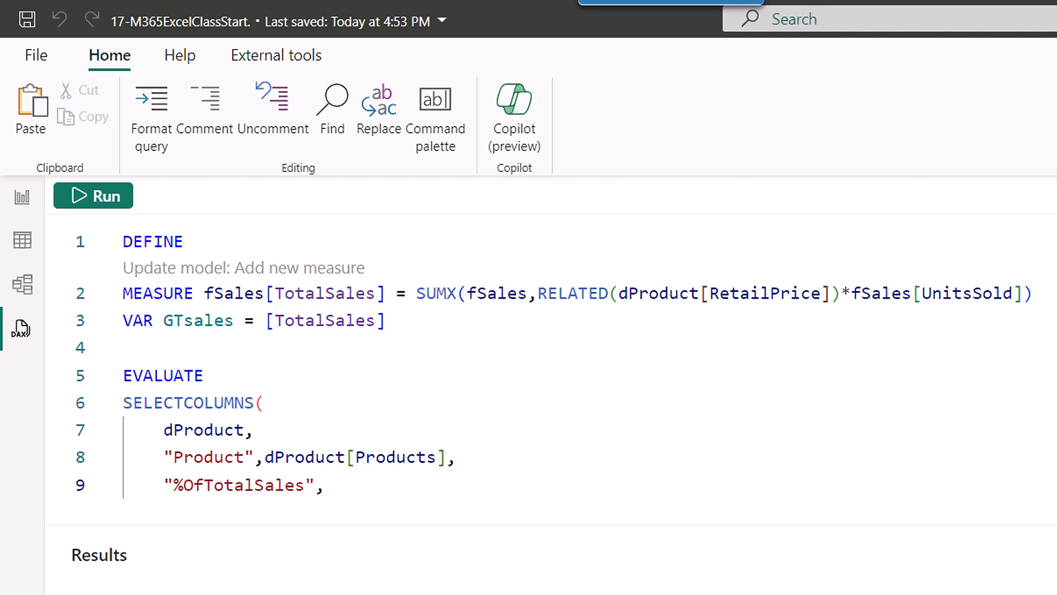
Compute %OfTotalSales as DIVIDE([TotalSales], GTsales) and run the query.
type("div")
key("Tab")
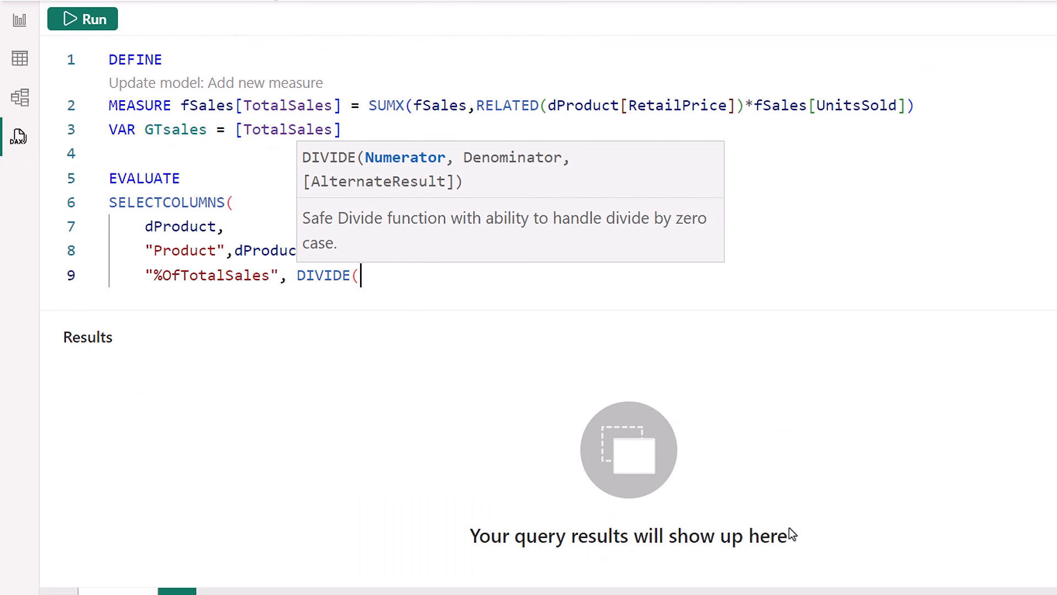
type("[to")
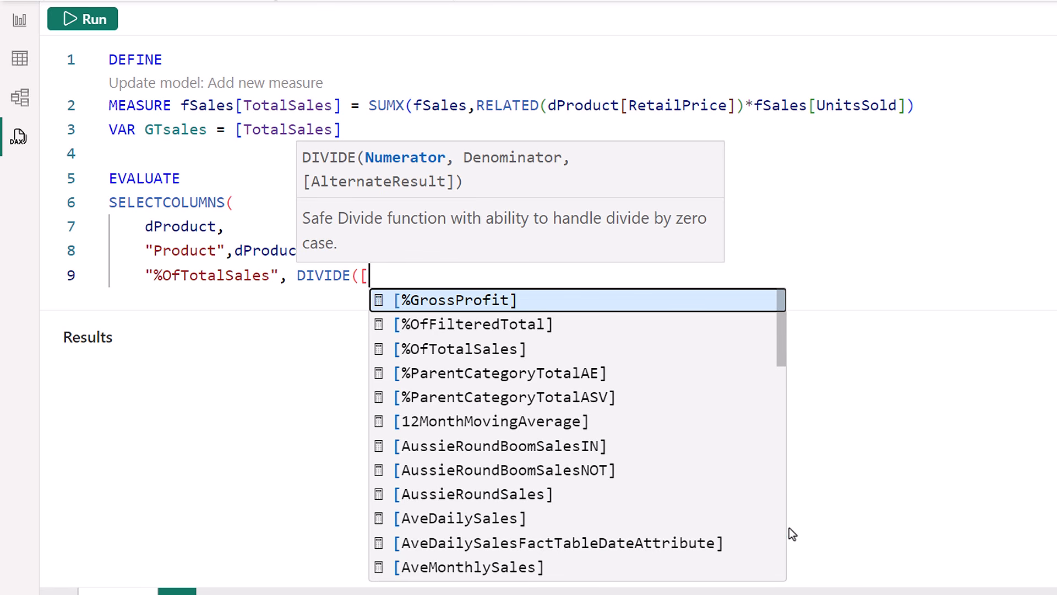
key("Down")
key("Down")
key("Down")
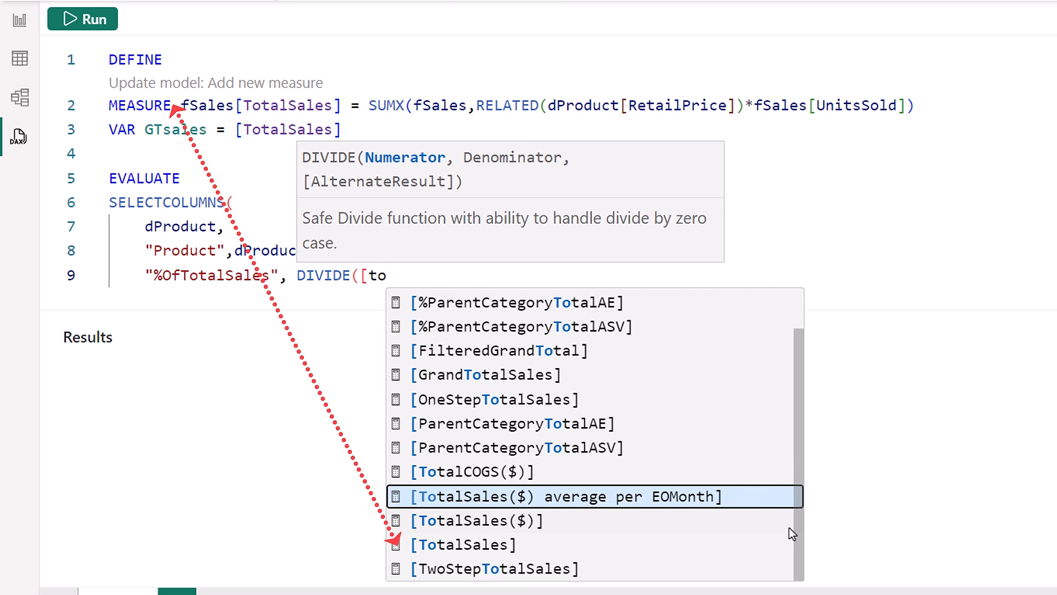
key("Tab")
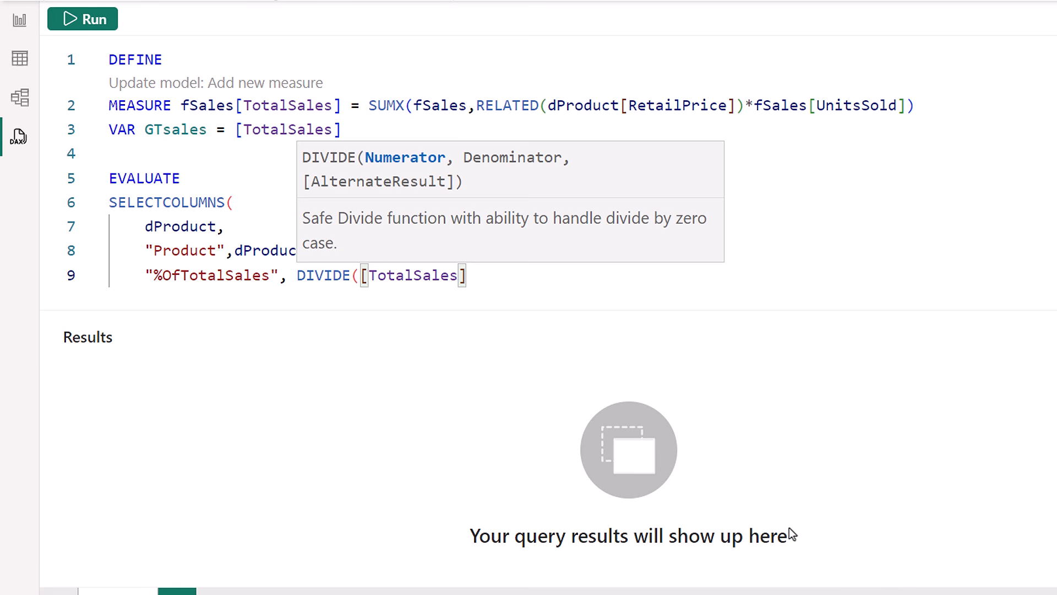
type(",gt")
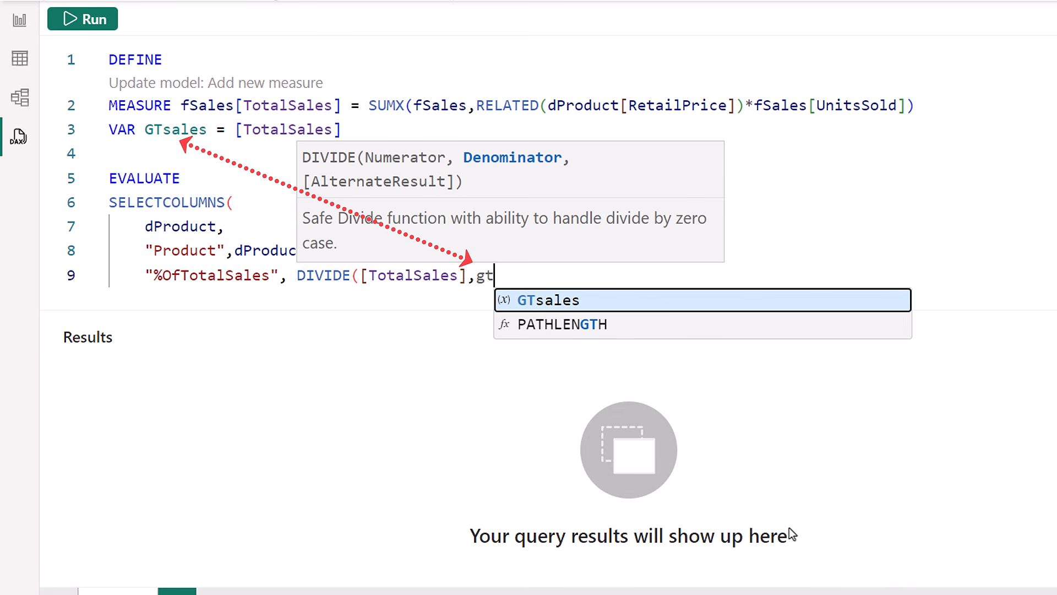
key("Tab")
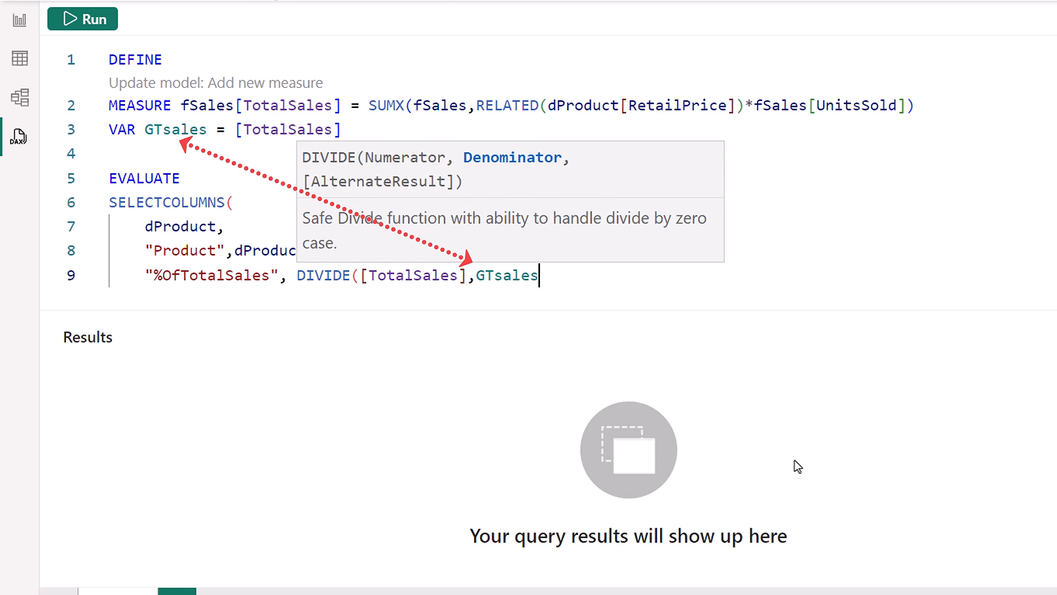
type("))")
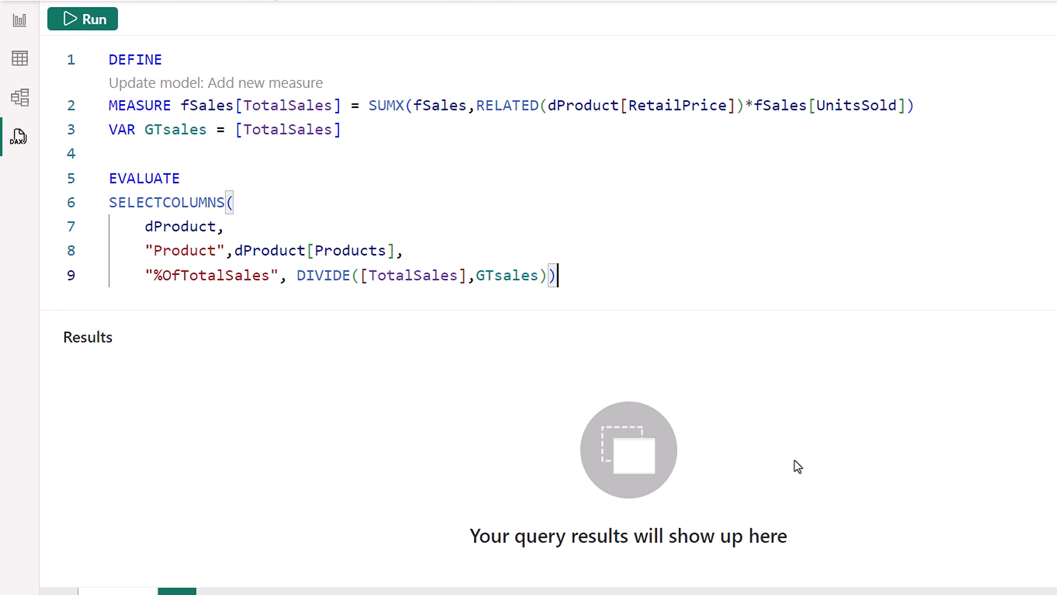
left_click(85, 22)
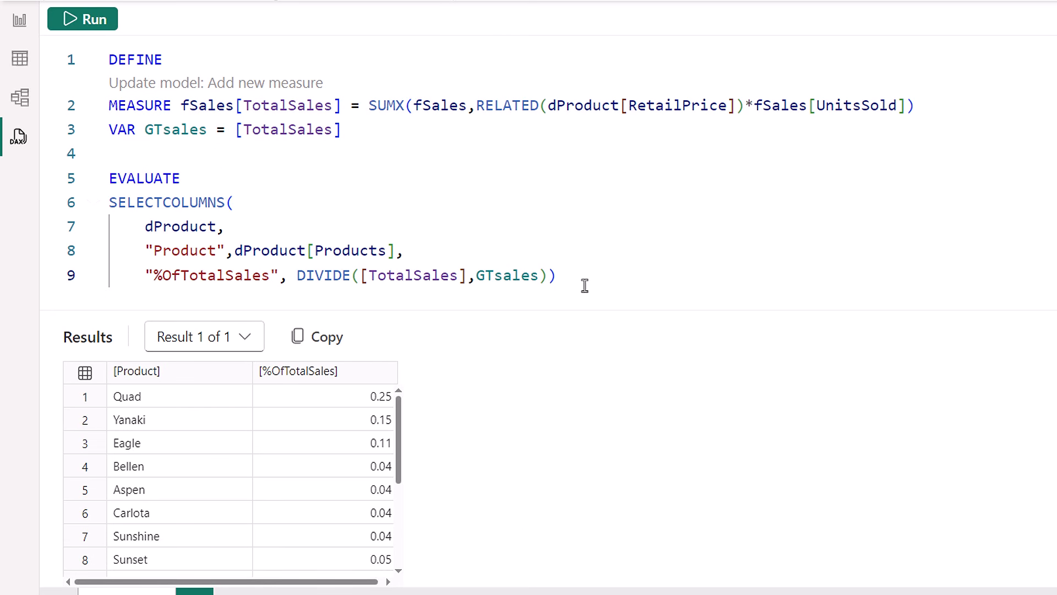
Sort the results alphabetically with ORDER BY [Product] and rerun.
left_click(604, 281)
key("Return")
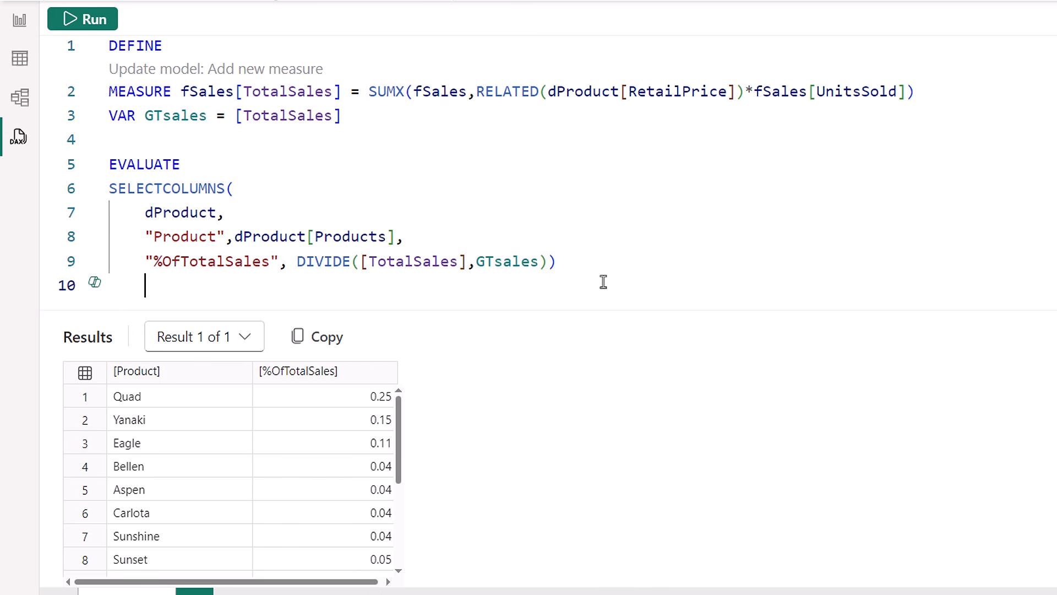
type("or")
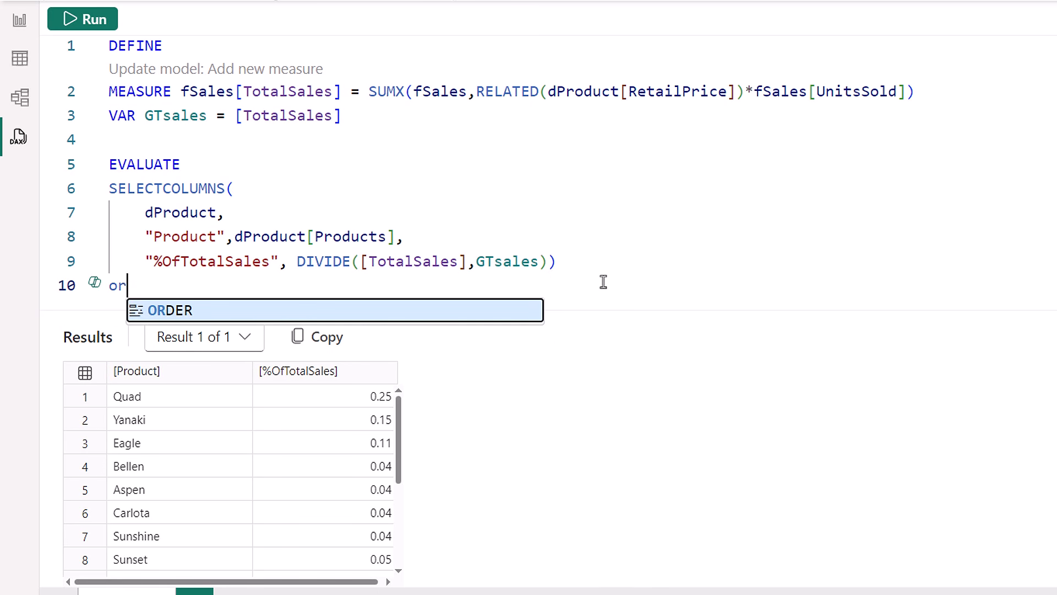
key("Tab")
type("by")
key("Tab")
type("[")
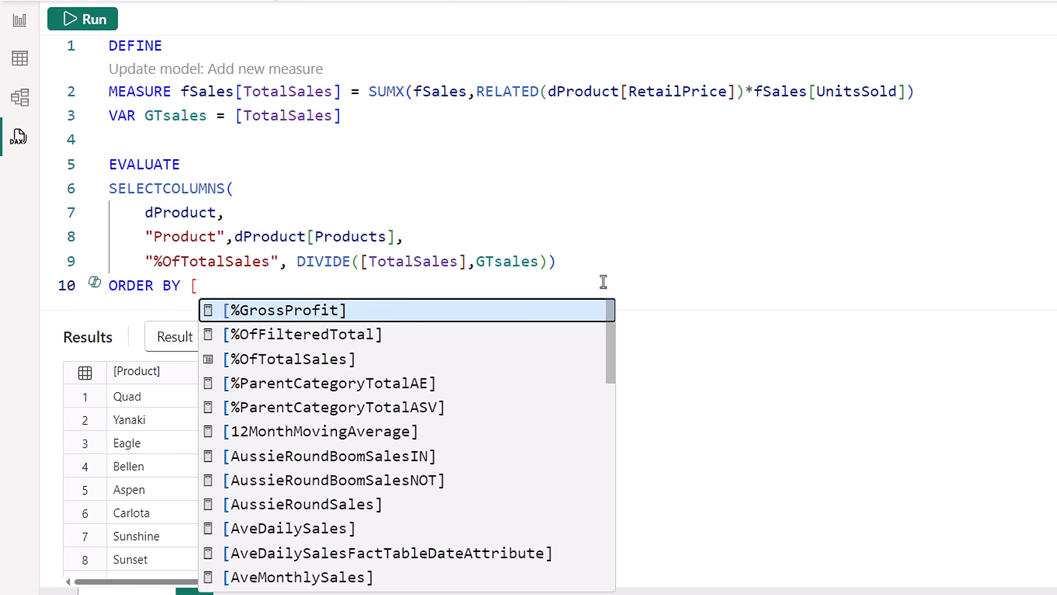
type("Product")
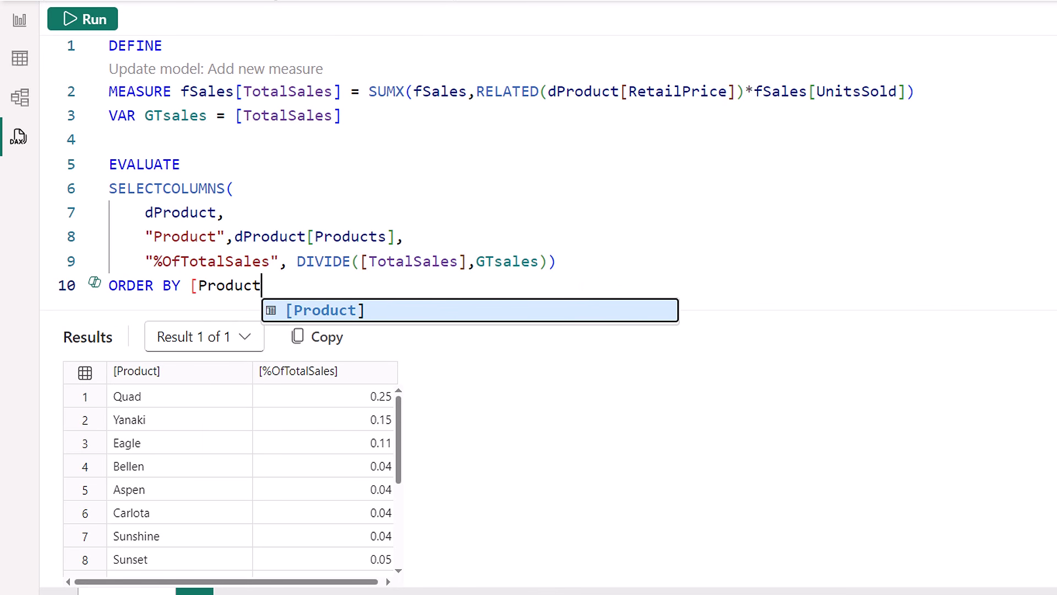
key("Tab")
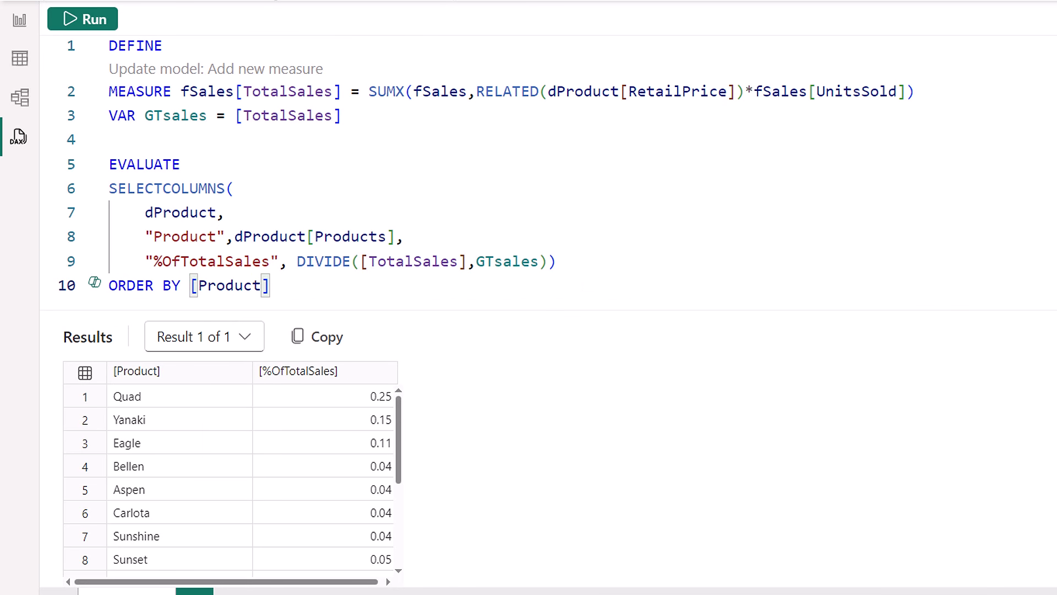
left_click(80, 22)
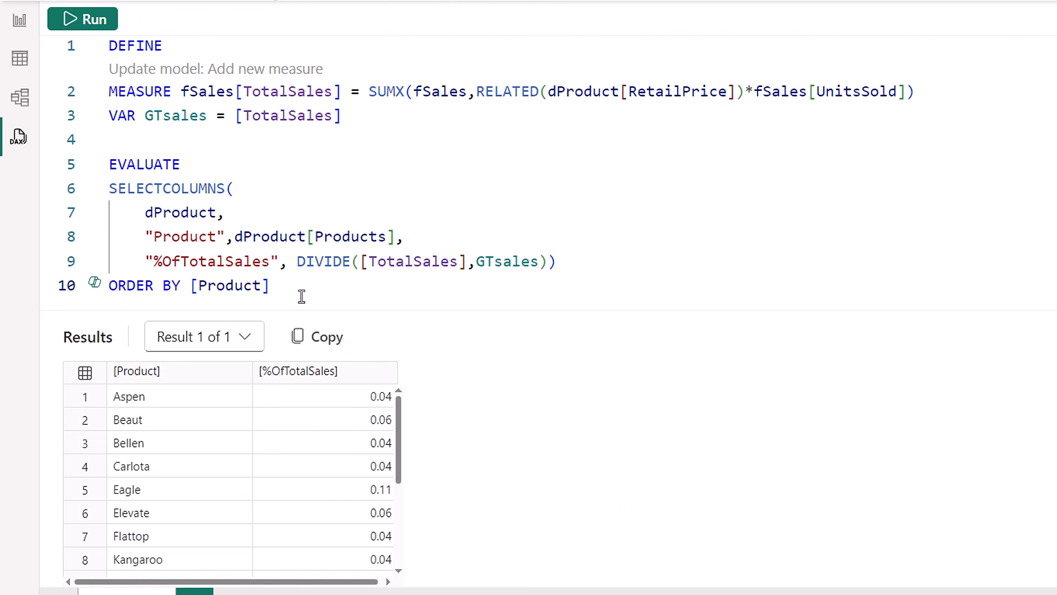
Add START AT "Eagle" so results begin at Eagle, and rerun.
left_click(485, 292)
type("d")
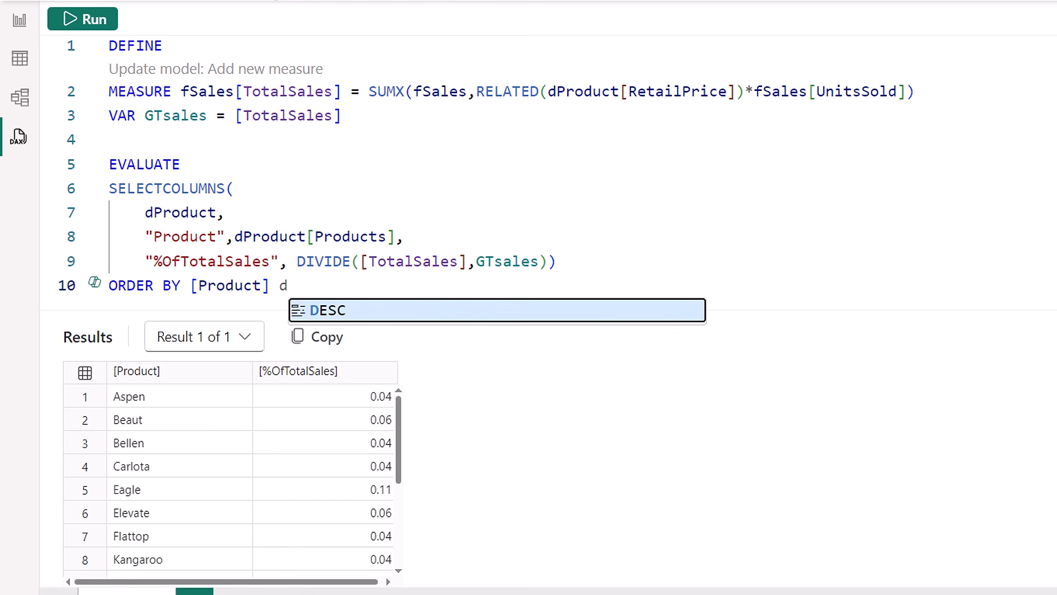
key("BackSpace")
key("Return")
type("s")
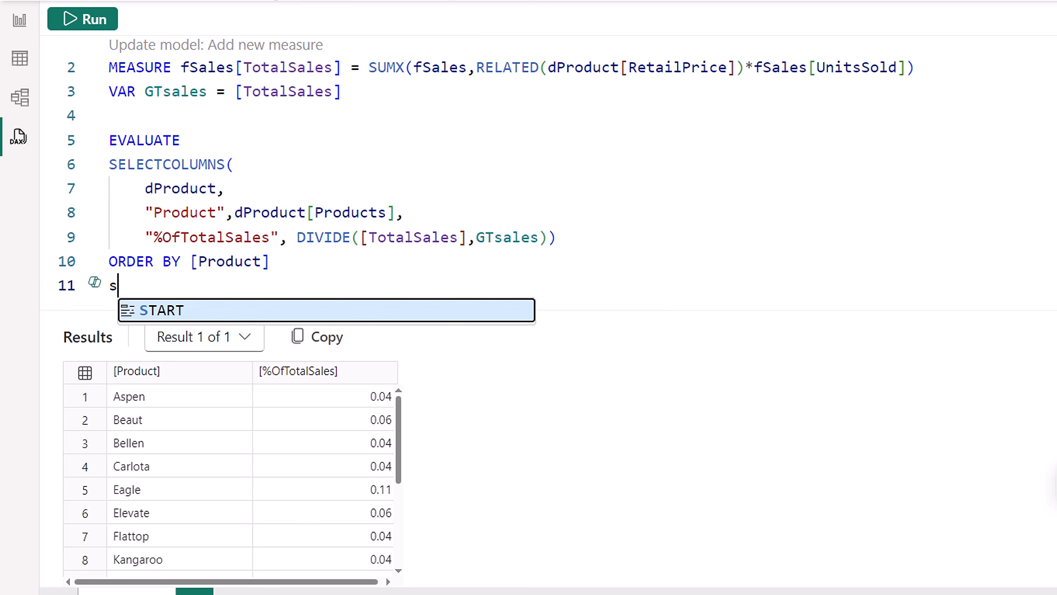
key("Tab")
type("at")
key("Tab")
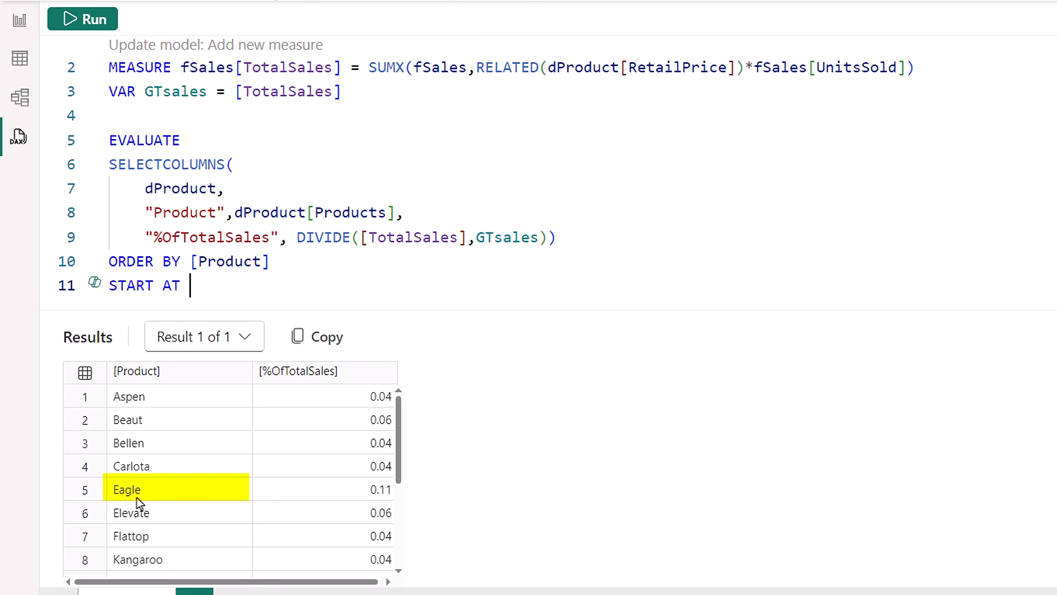
type("\"Eagle\"")
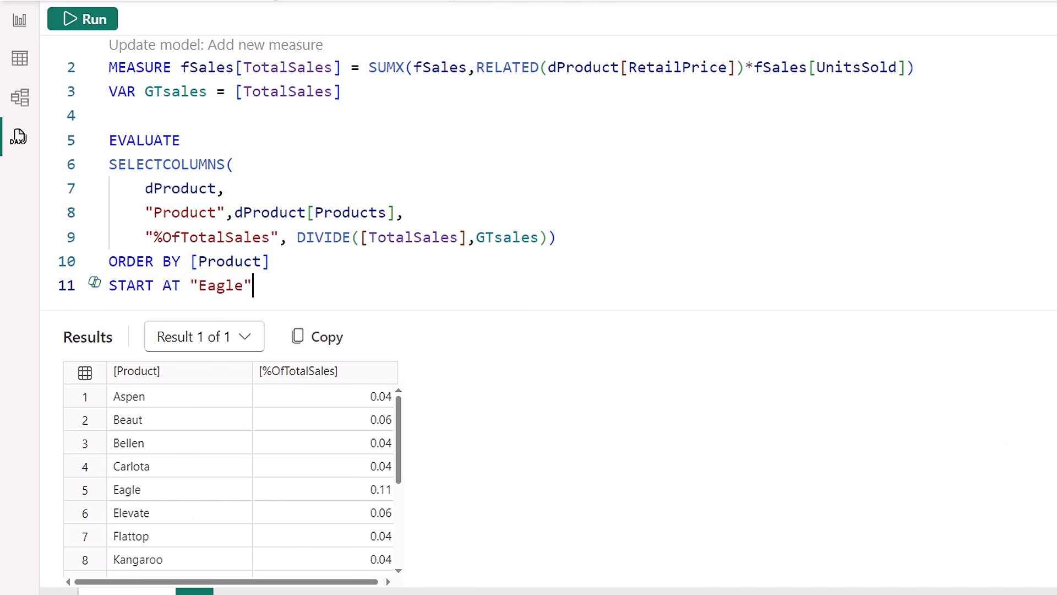
left_click(83, 20)
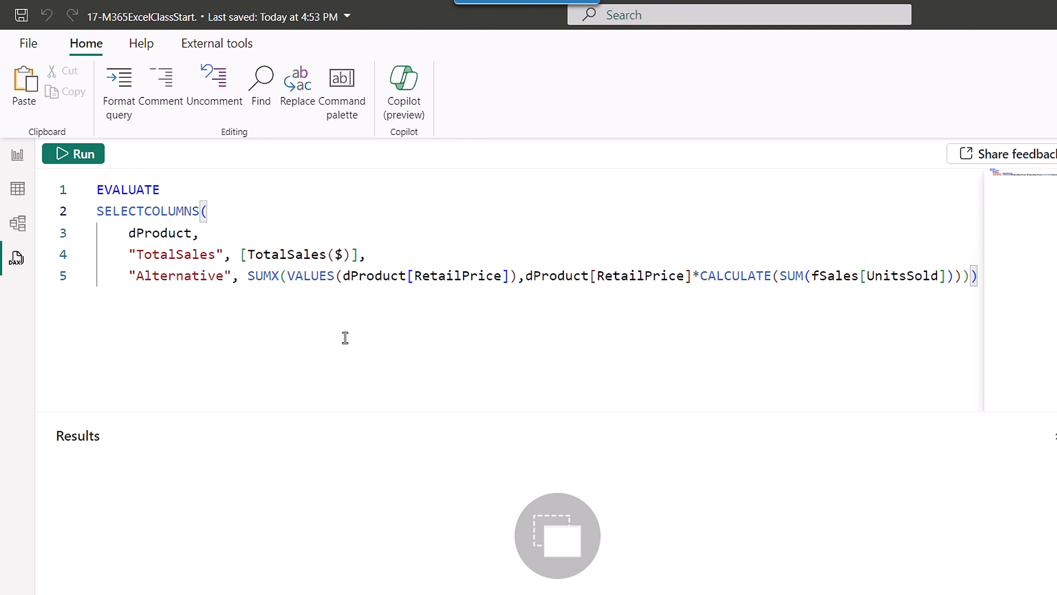
Run the TotalSales vs Alternative comparison query and reformat it into indented lines.
left_click(86, 154)
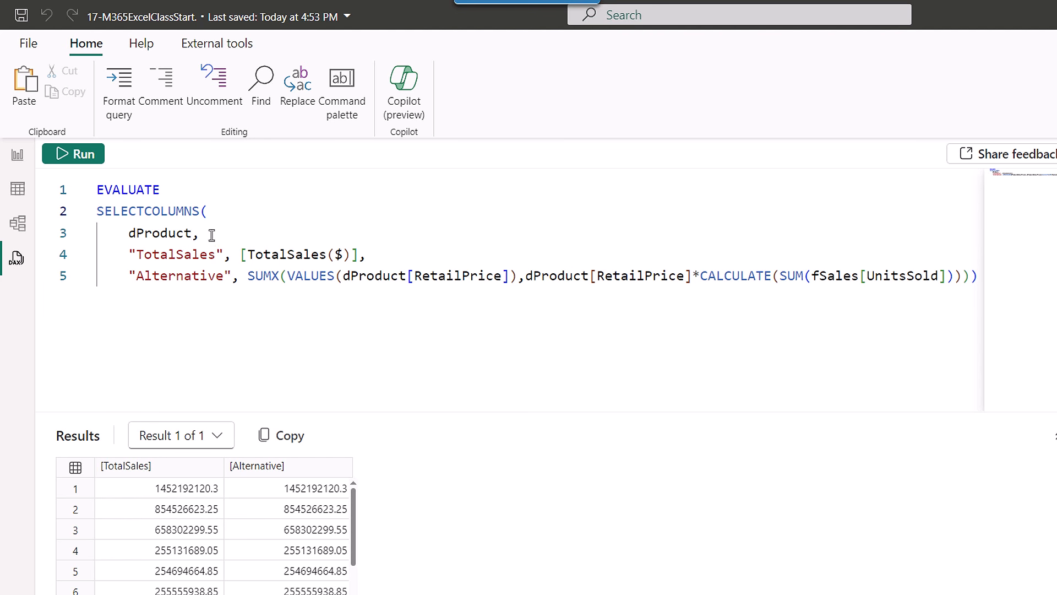
left_click(119, 87)
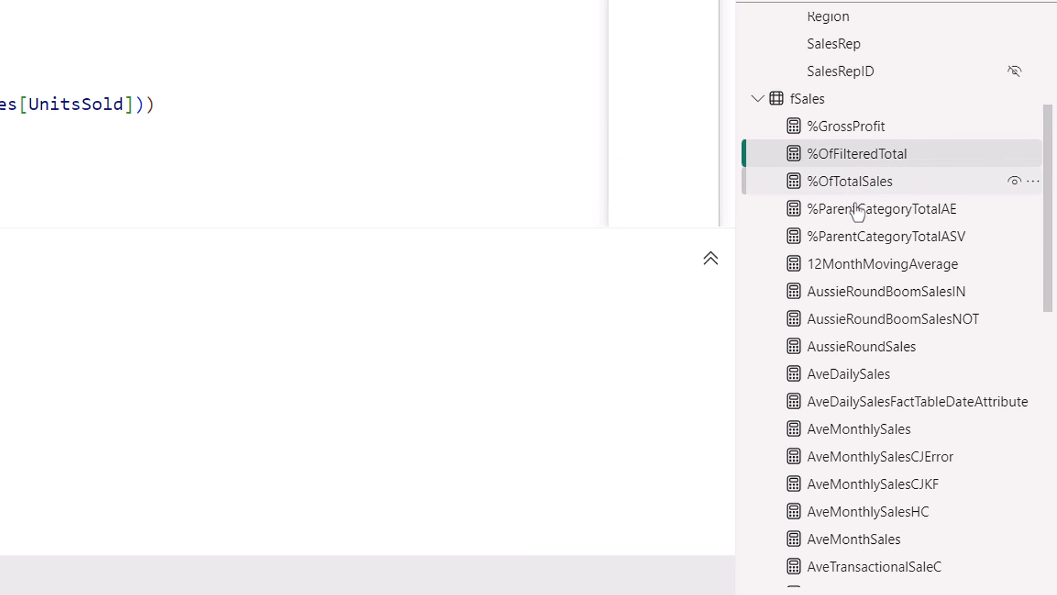
Generate a Define-with-references-and-evaluate quick query for the %OfFilteredTotal measure.
right_click(848, 161)
mouse_move(874, 176)
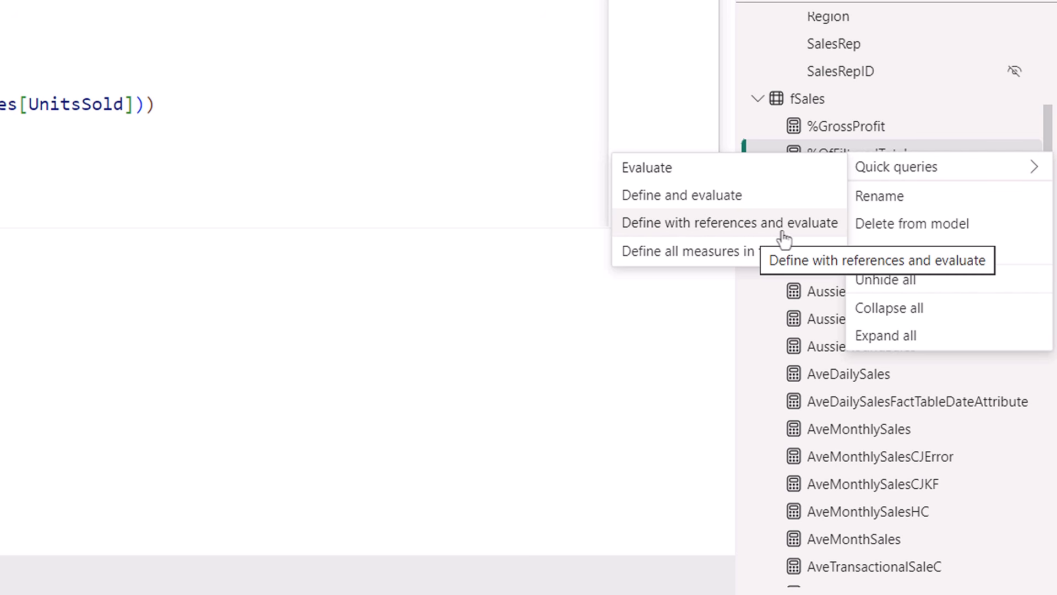
left_click(685, 232)
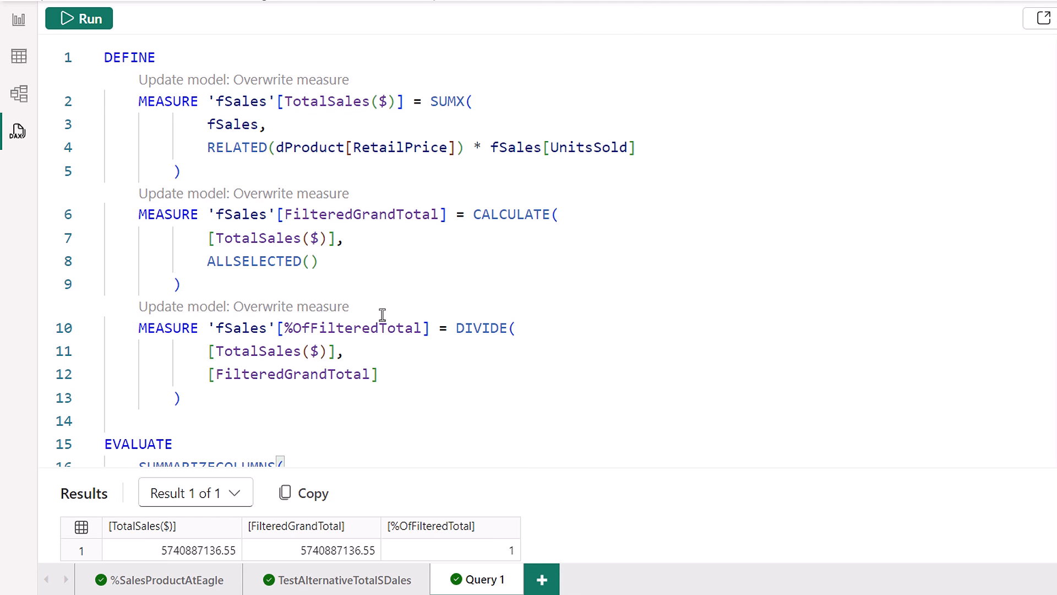
scroll(664, 358, "down", 3)
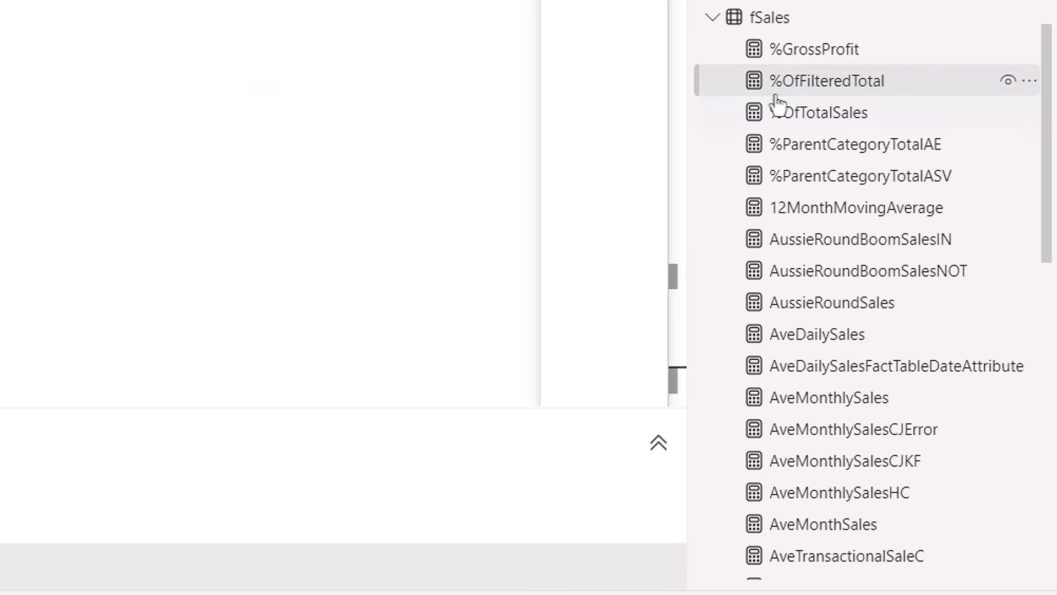
From %OfFilteredTotal's quick queries, generate the 'Define all measures in this model' query and scroll through its code.
right_click(820, 90)
mouse_move(814, 91)
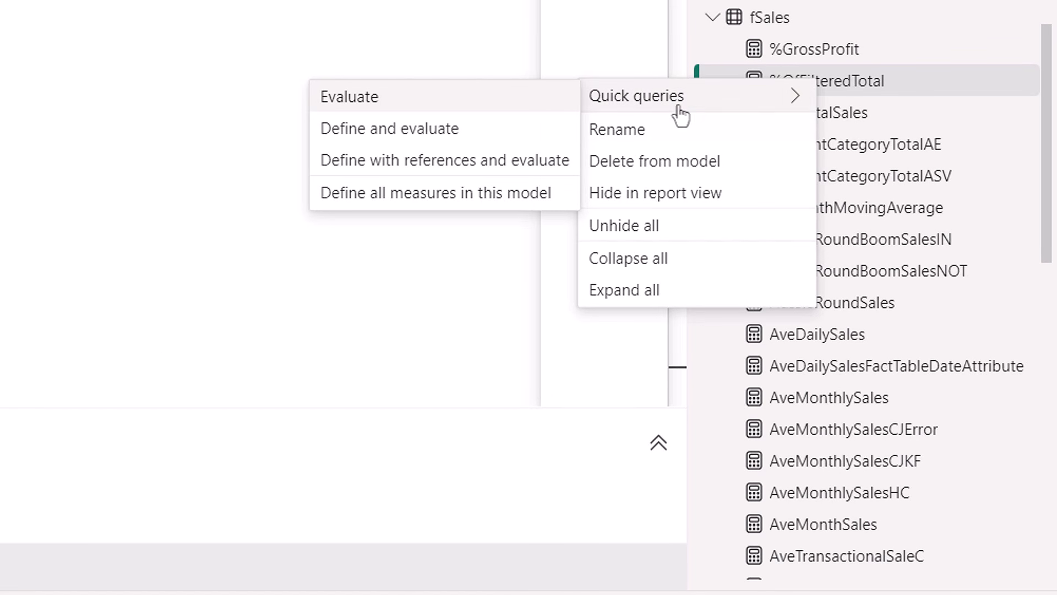
left_click(411, 201)
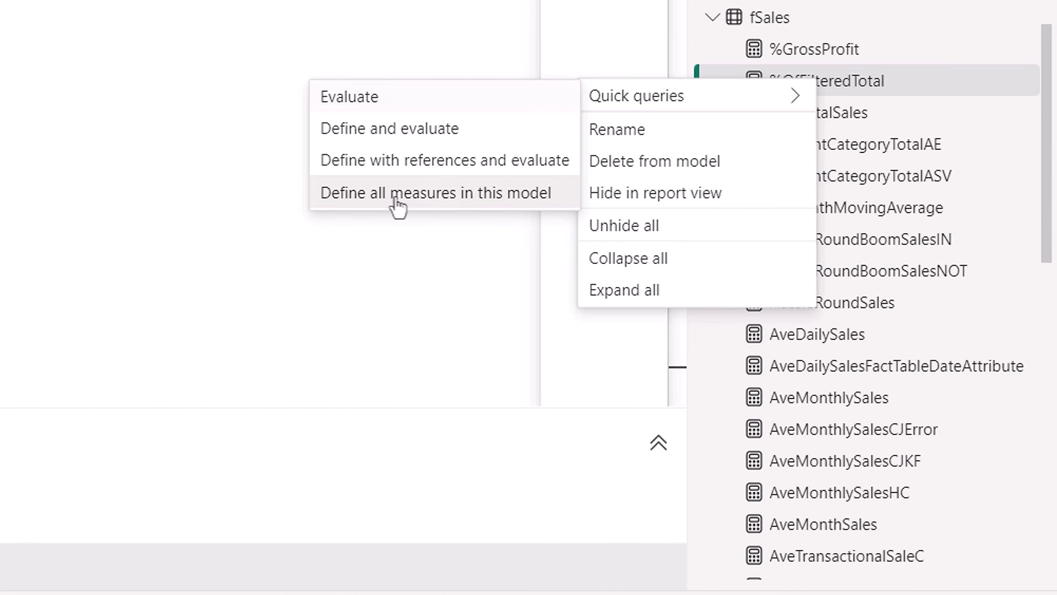
left_click(396, 207)
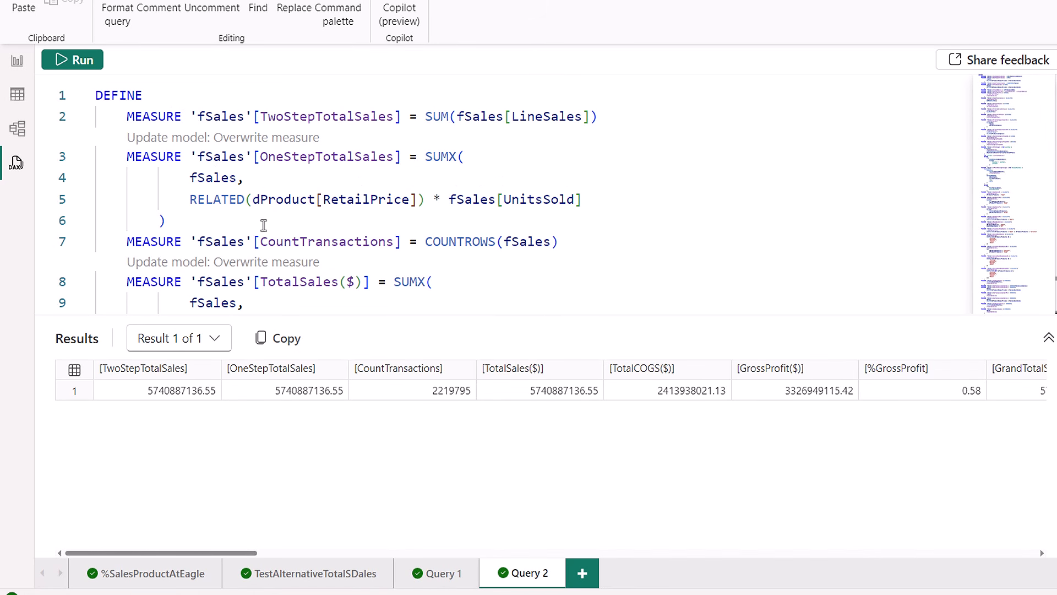
scroll(331, 226, "down", 3)
scroll(340, 227, "down", 20)
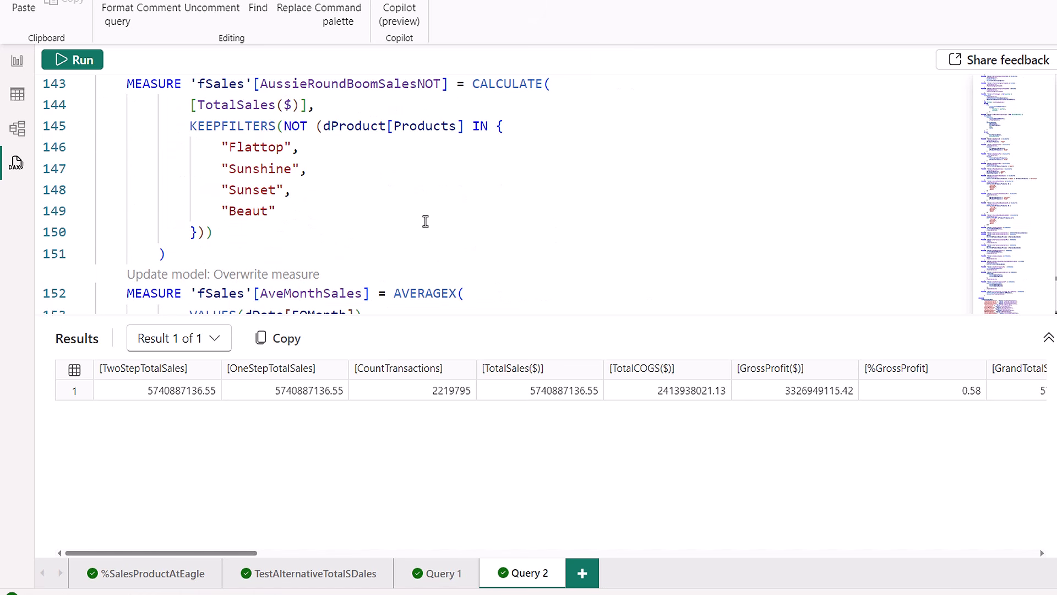
scroll(425, 231, "down", 15)
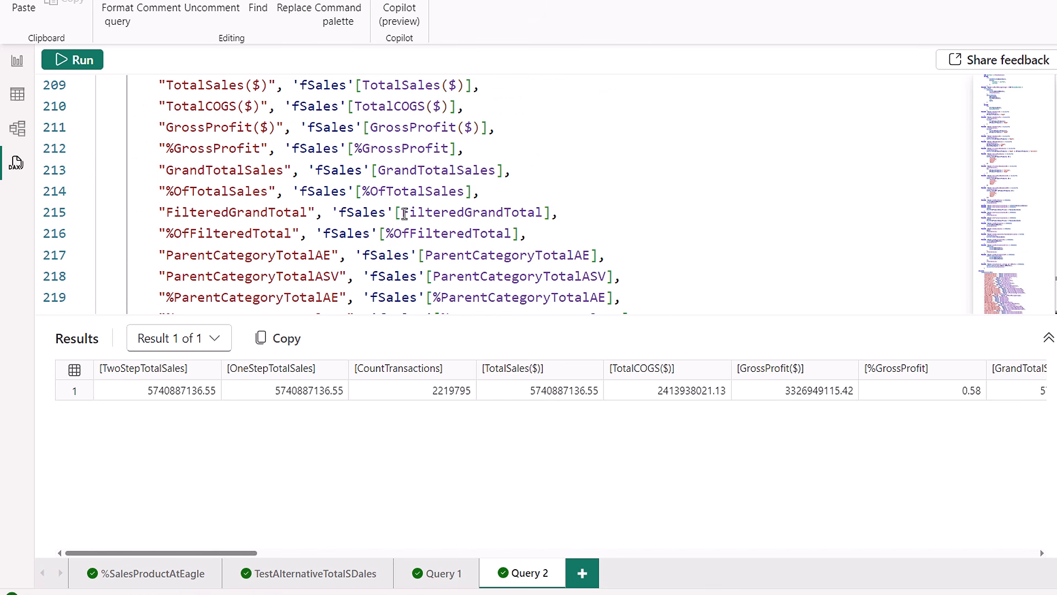
scroll(408, 221, "up", 6)
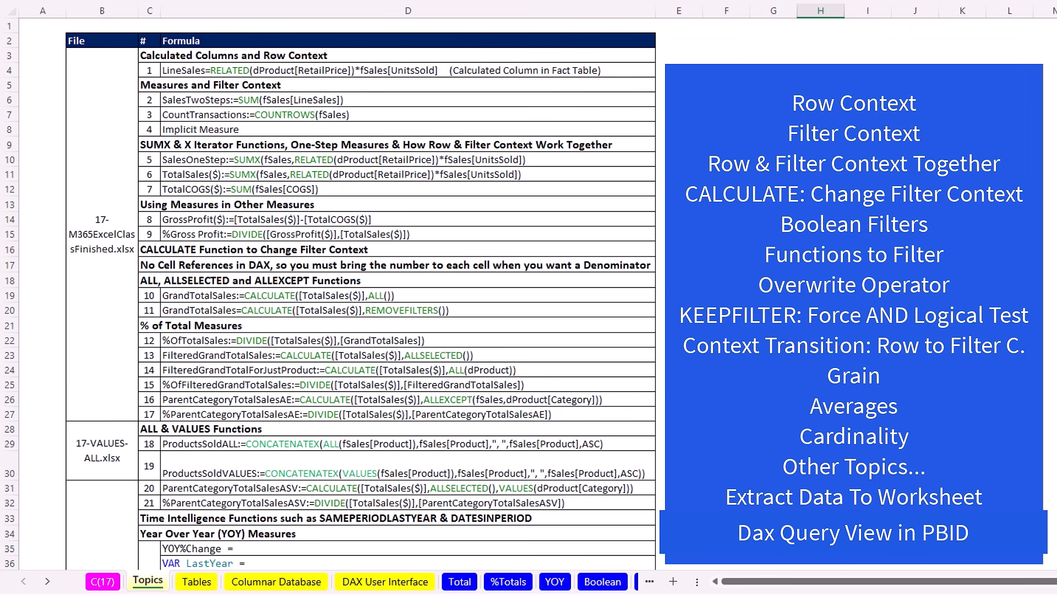
Scroll the Topics sheet from the KEEPFILTERS examples down to DAX Studio extraction queries and DAX Date Tables.
scroll(523, 242, "down", 4)
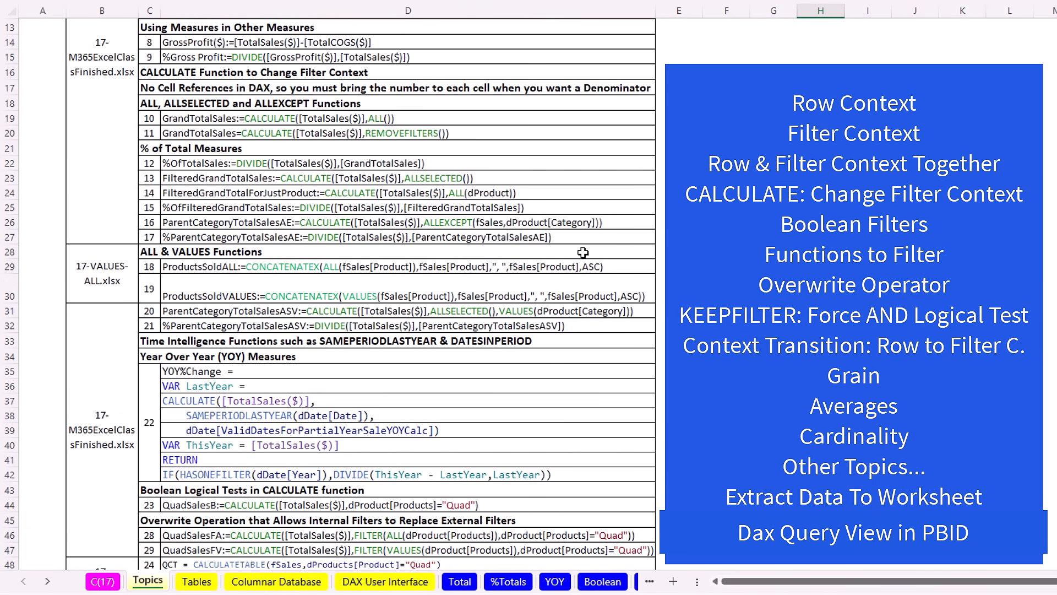
scroll(198, 299, "down", 5)
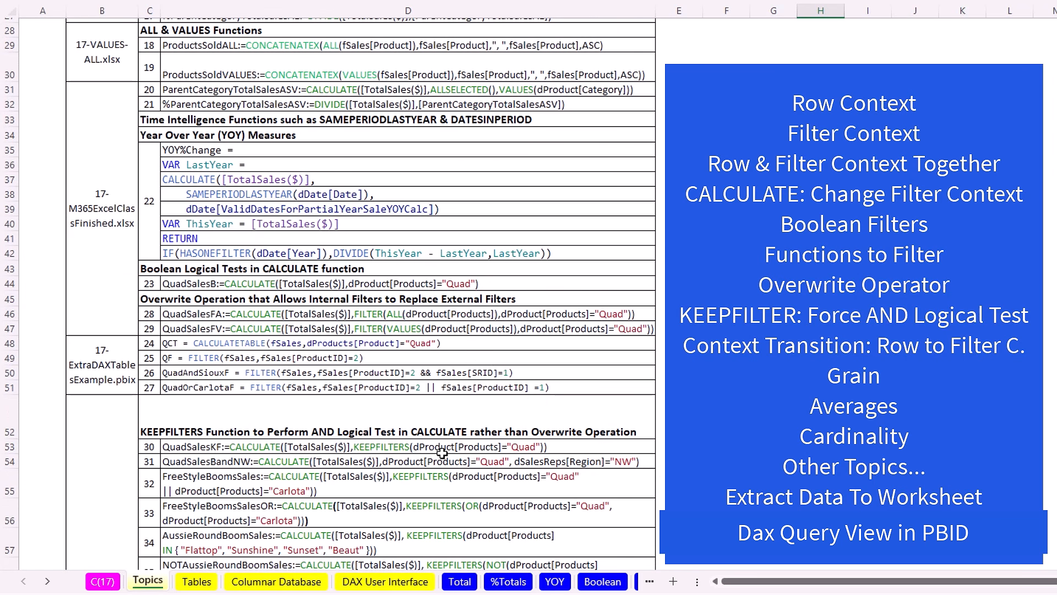
scroll(319, 378, "down", 1)
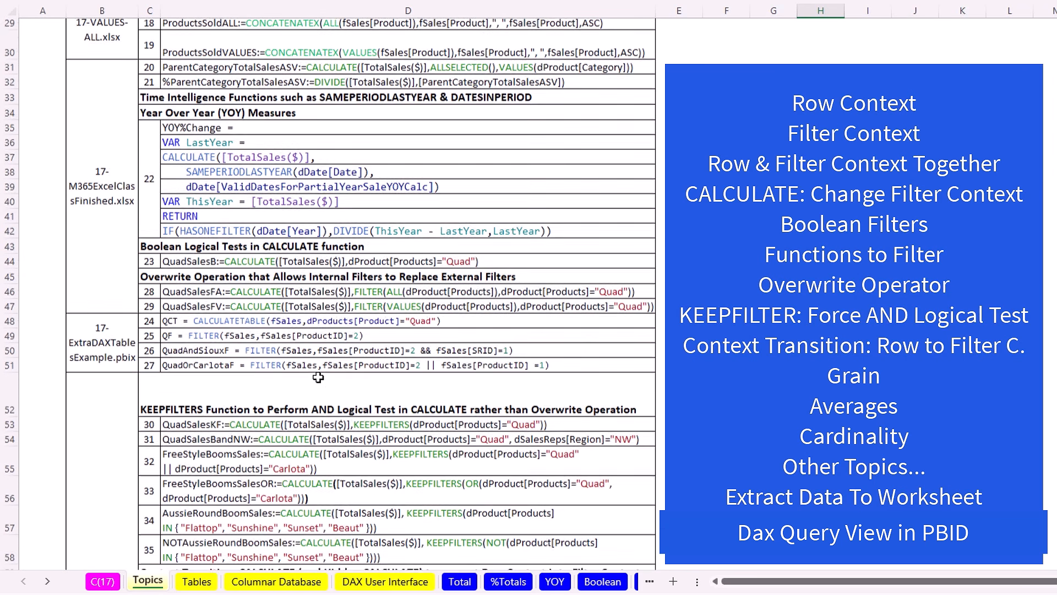
scroll(318, 378, "down", 5)
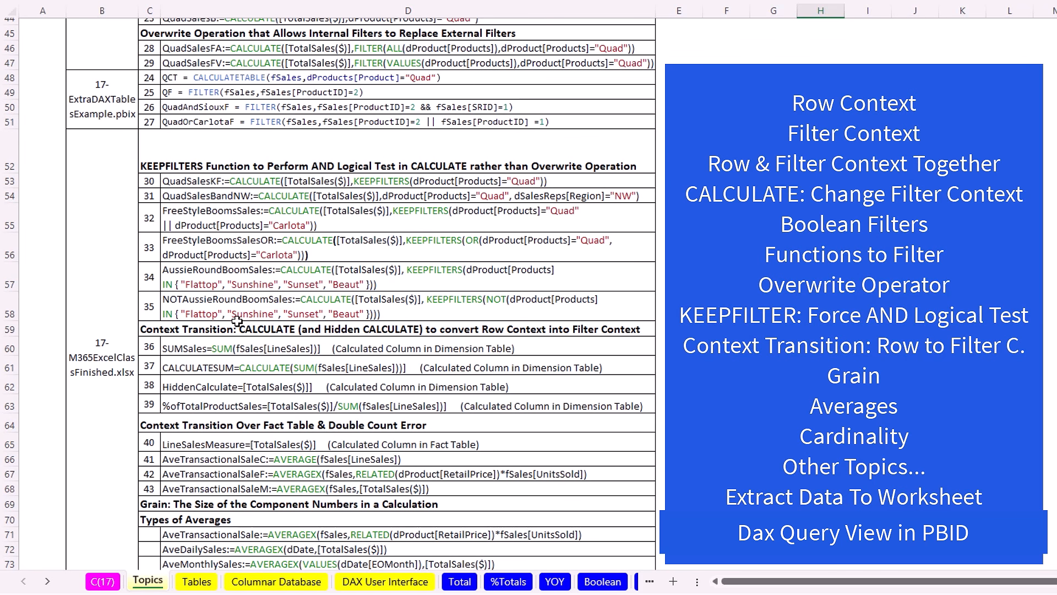
scroll(280, 327, "down", 6)
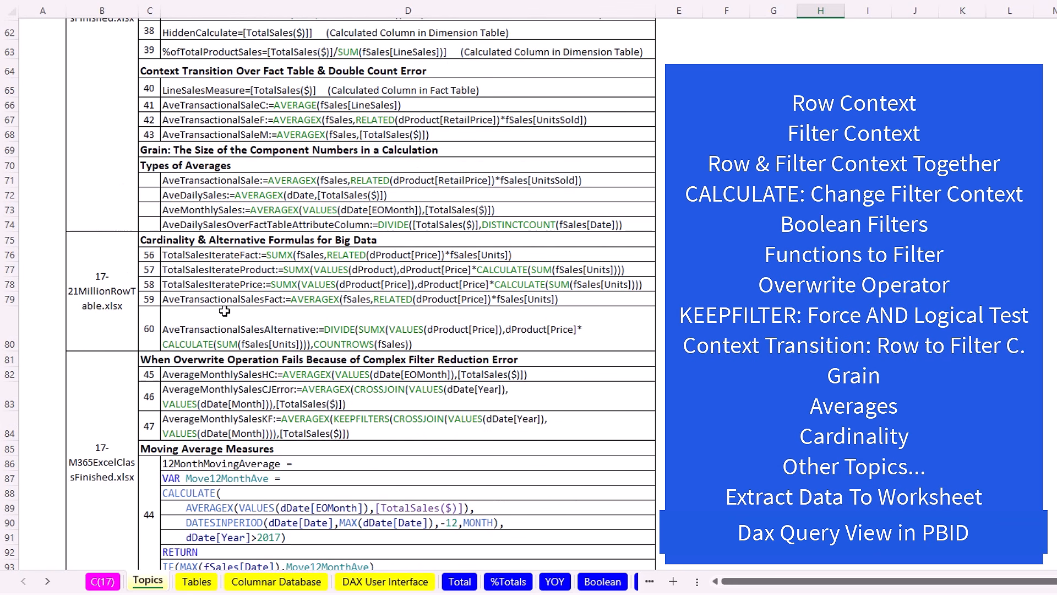
scroll(337, 433, "down", 8)
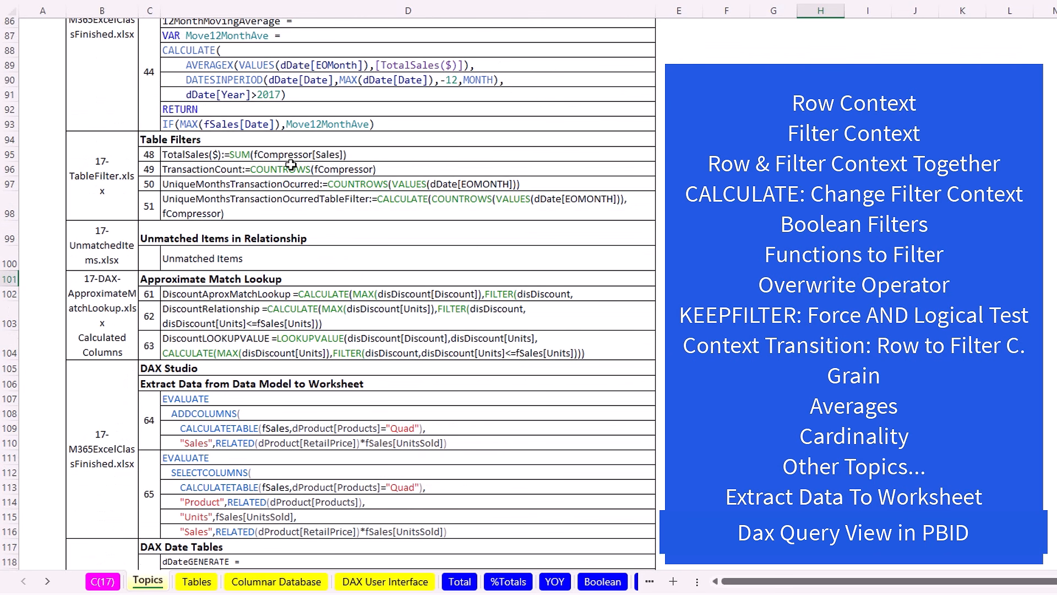
scroll(263, 140, "down", 4)
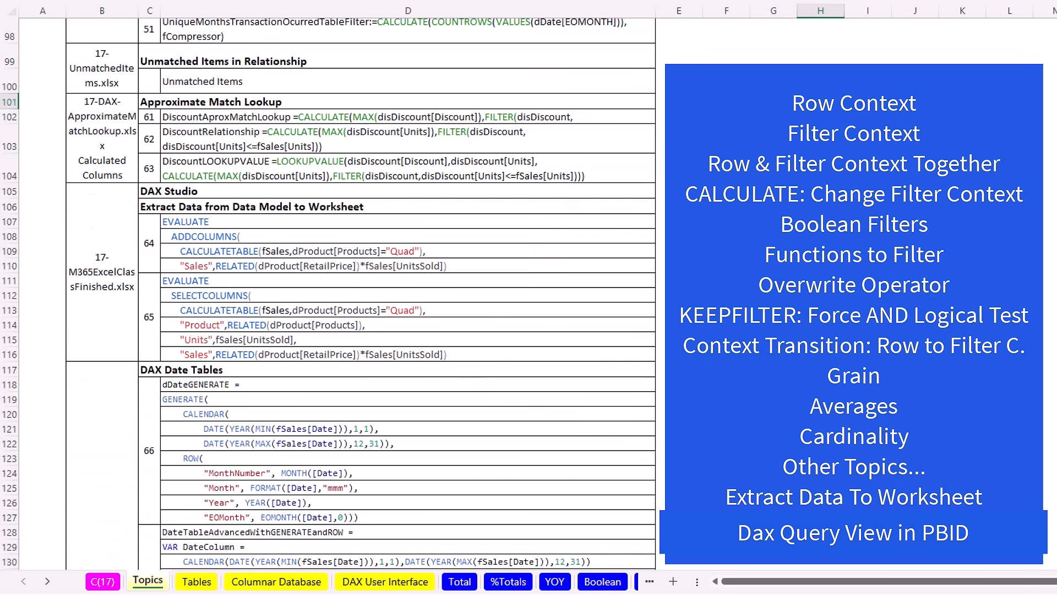